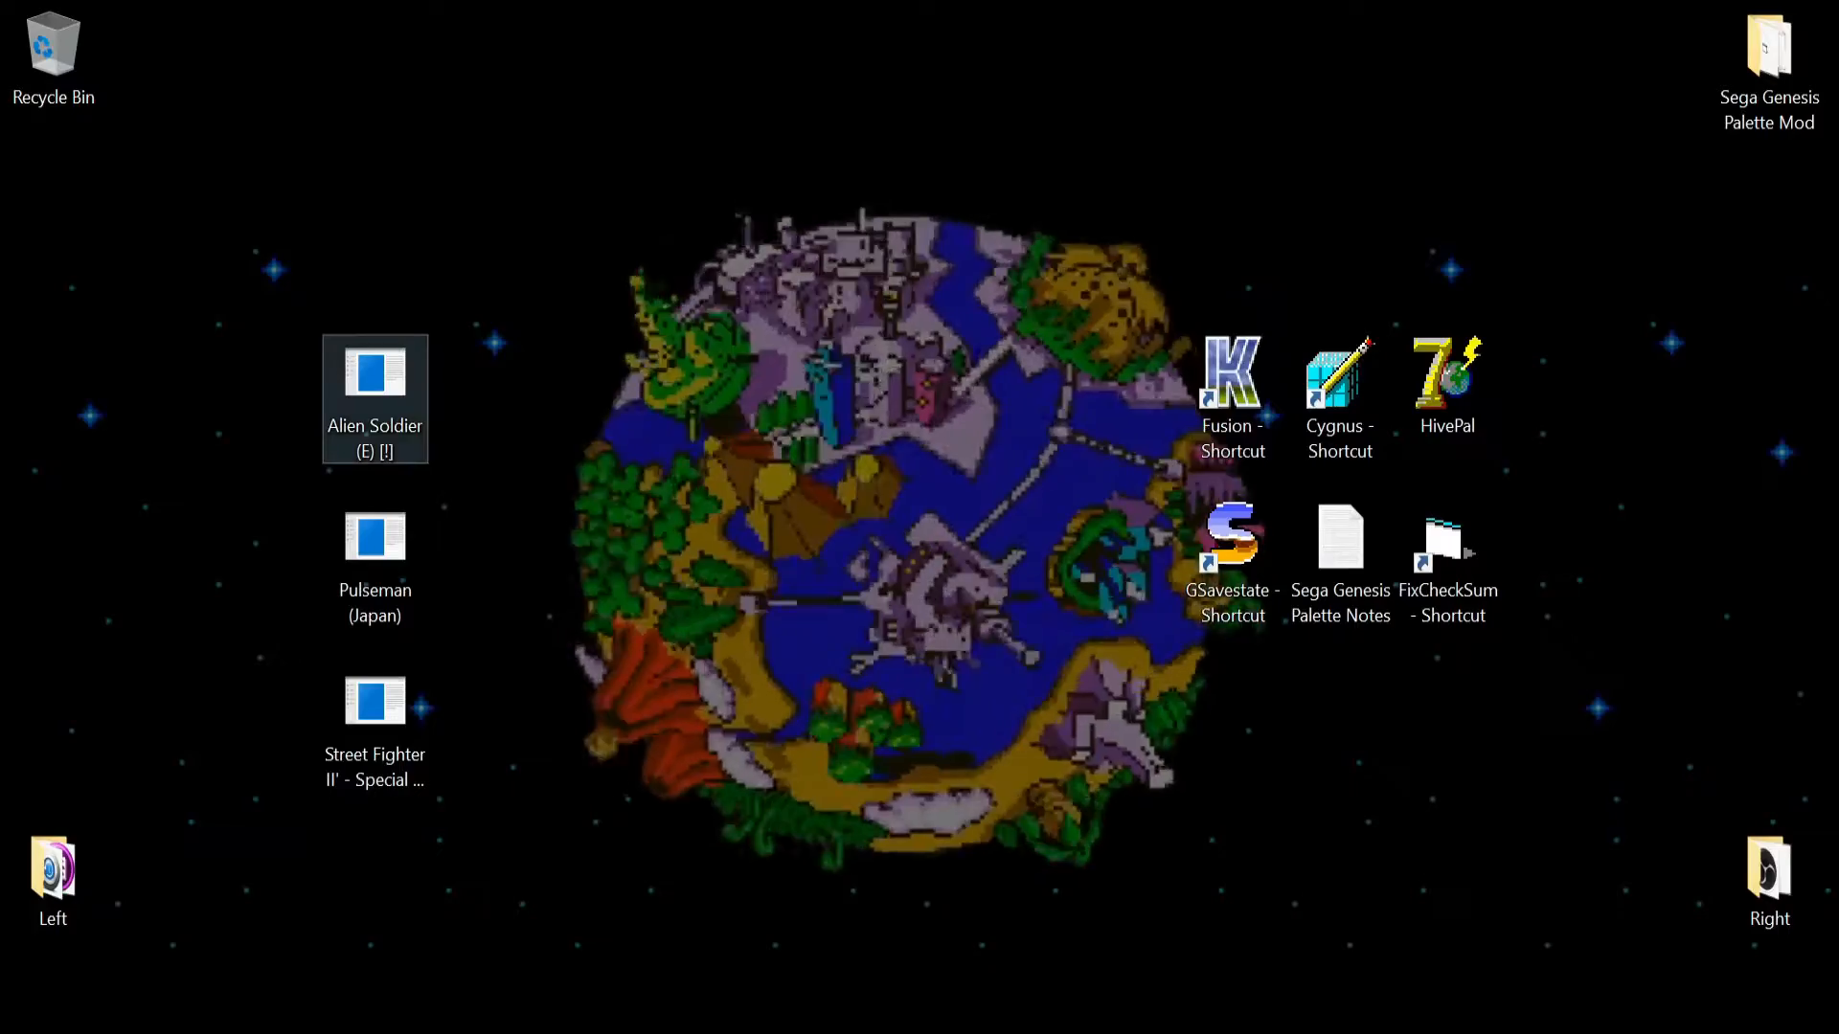
# - Try the .gen and .bin extensions in the file name of the Alien Soldier (E) [!] ROM
pyautogui.rightClick(377, 338)
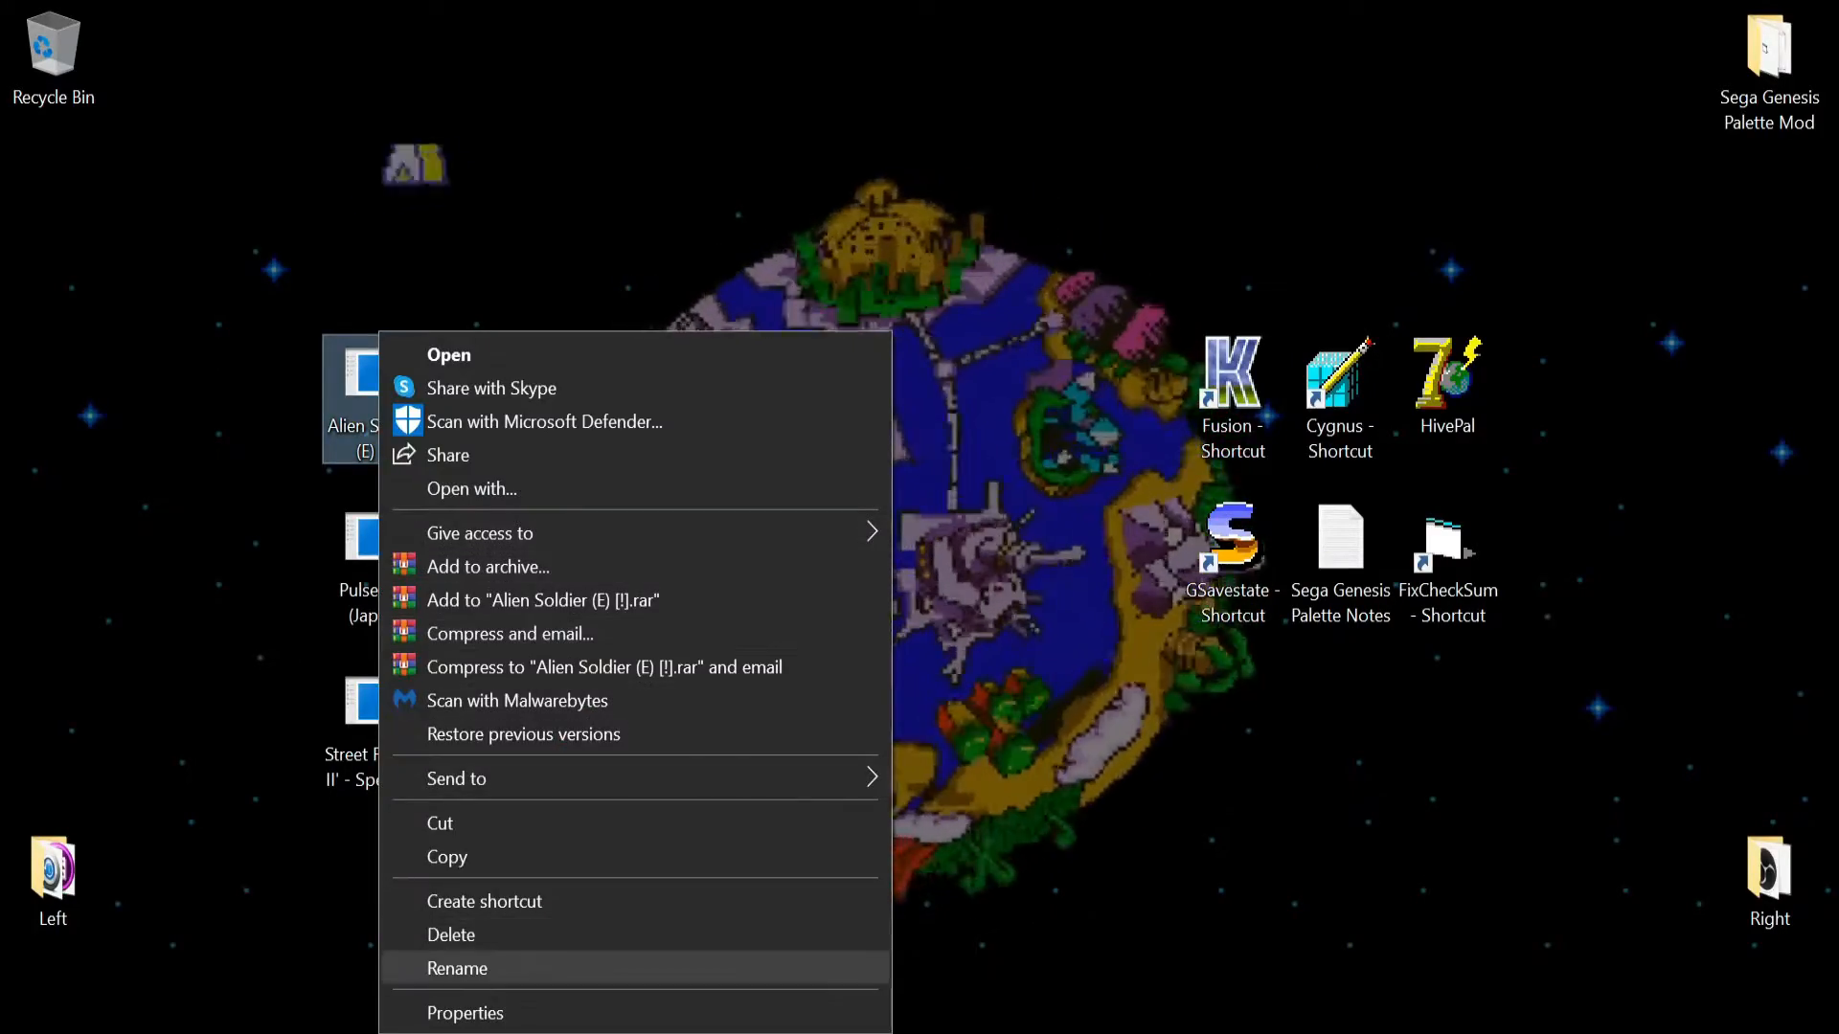
pyautogui.click(431, 965)
pyautogui.press('End')
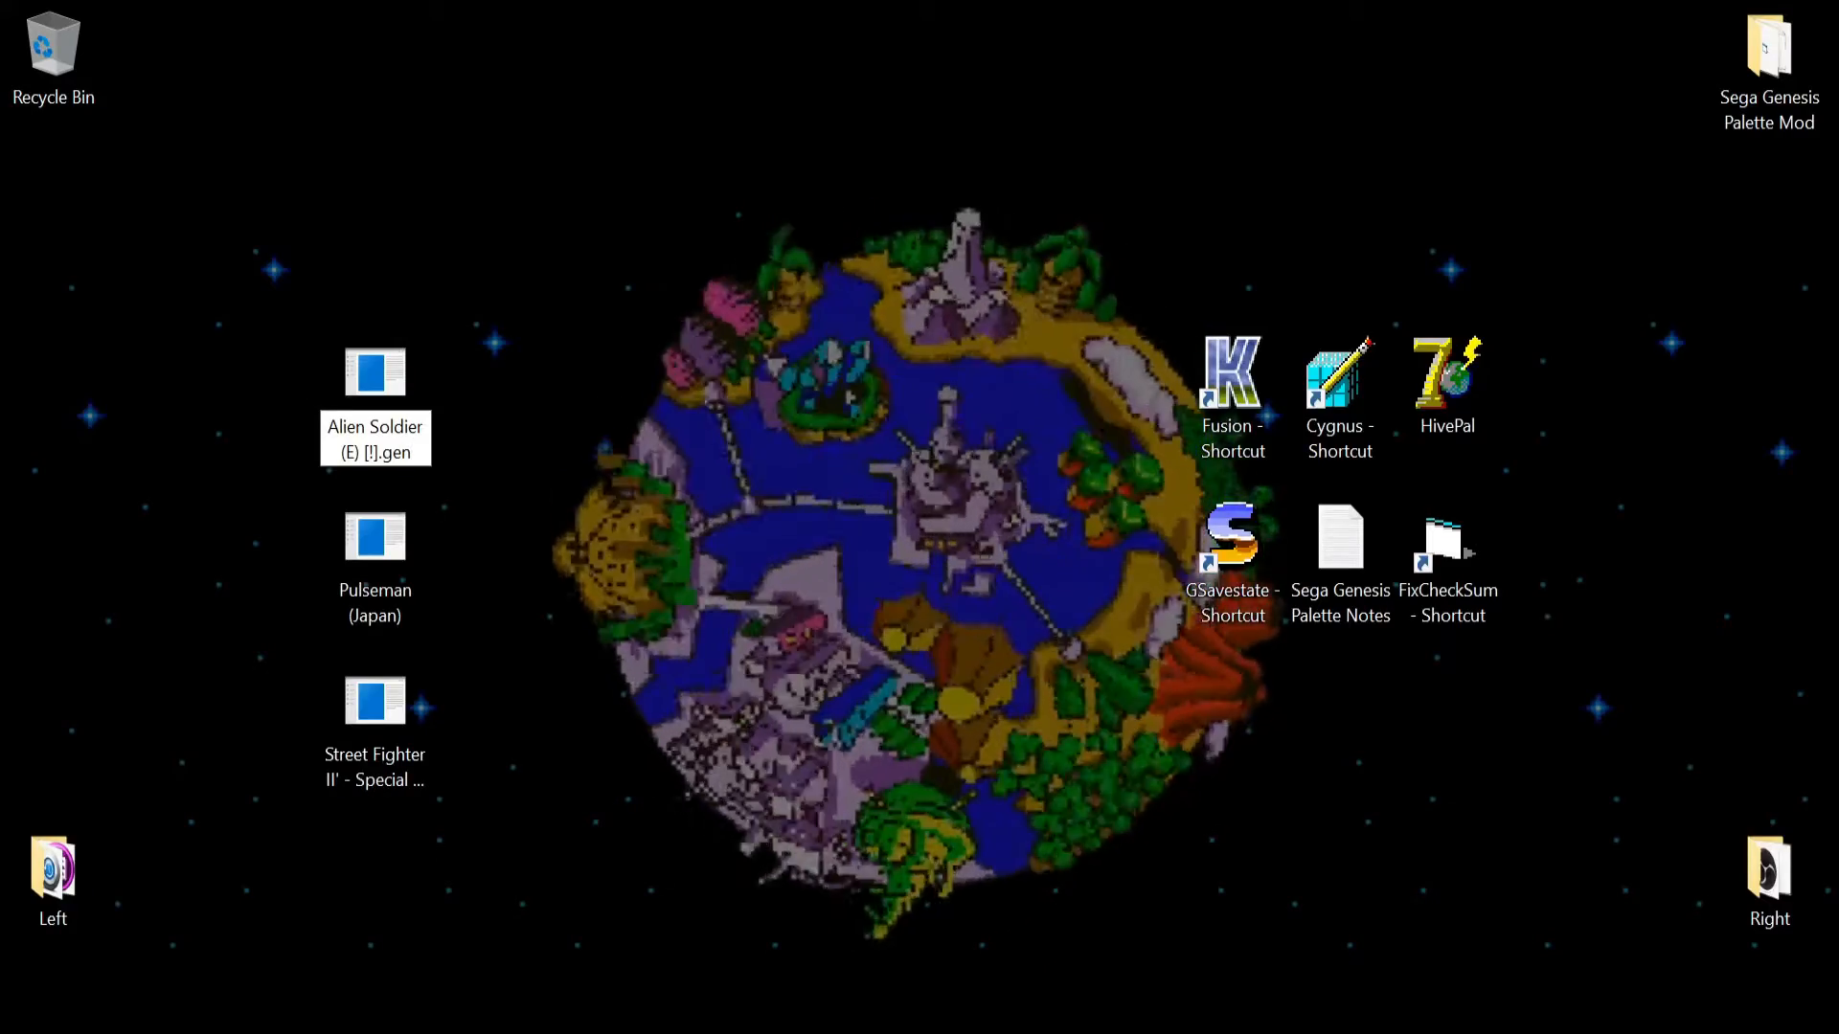
pyautogui.write('.gen')
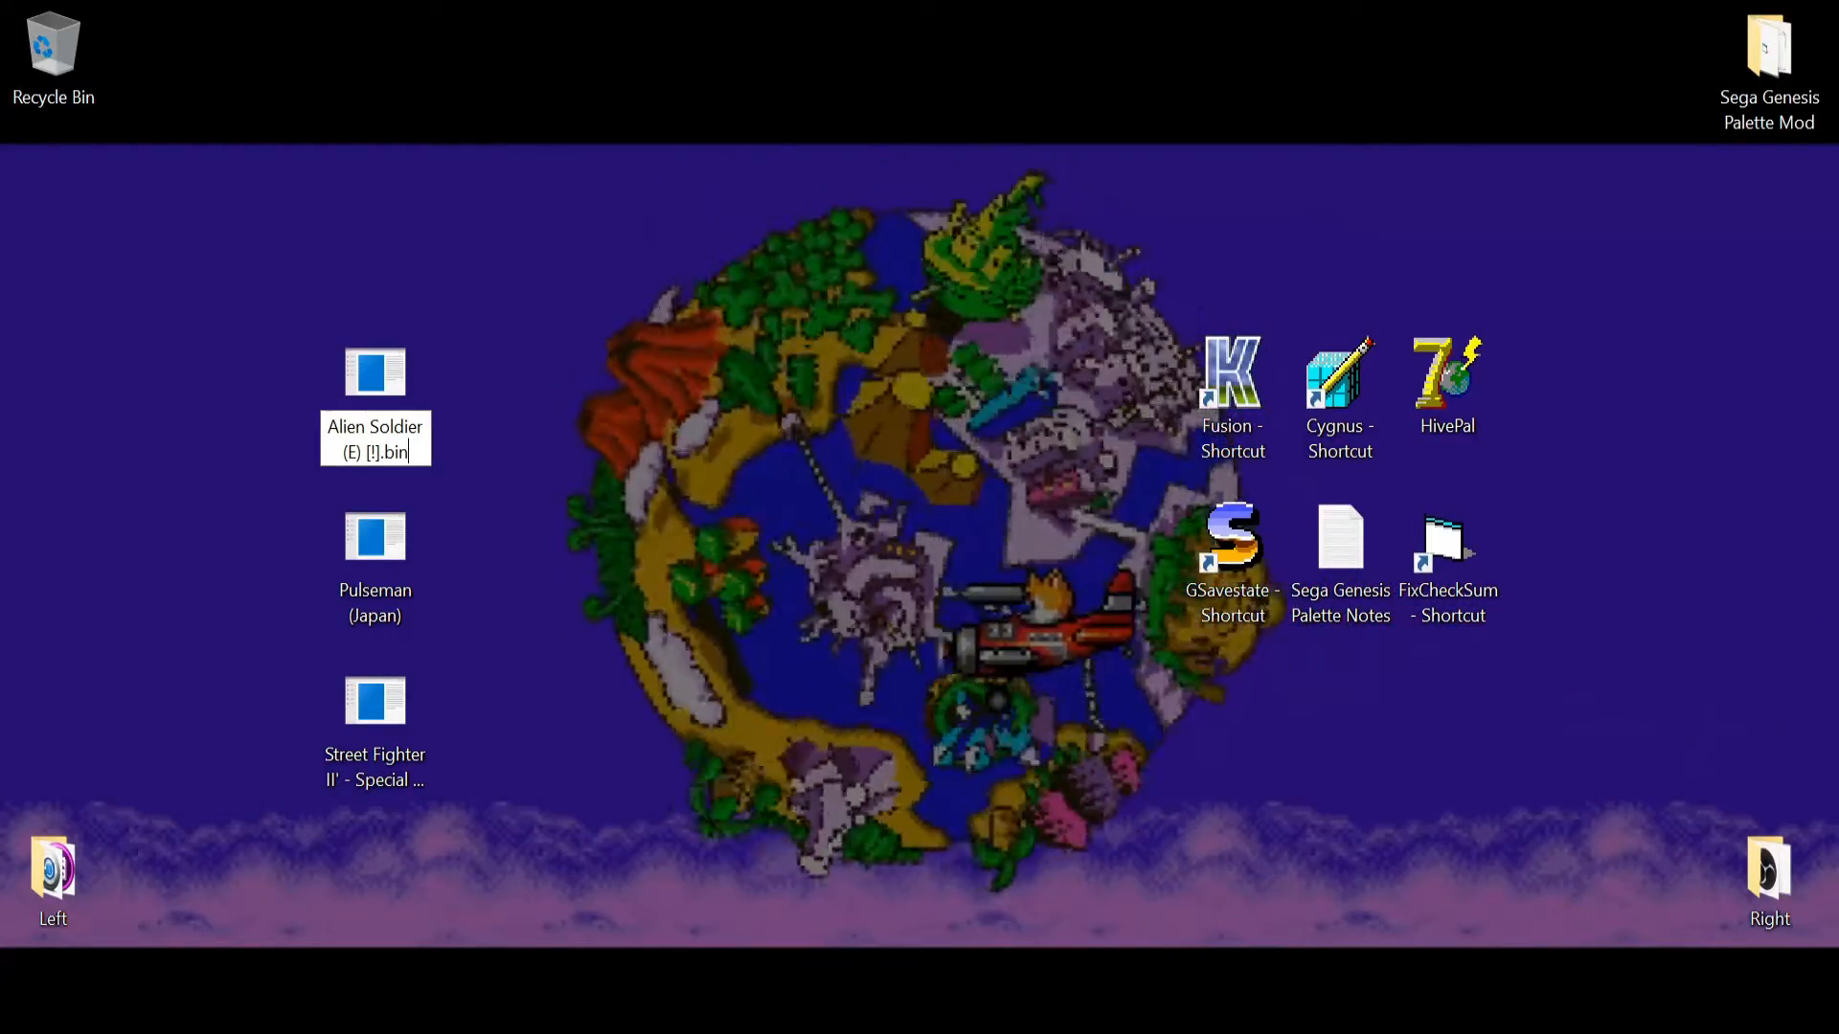
pyautogui.write('in')
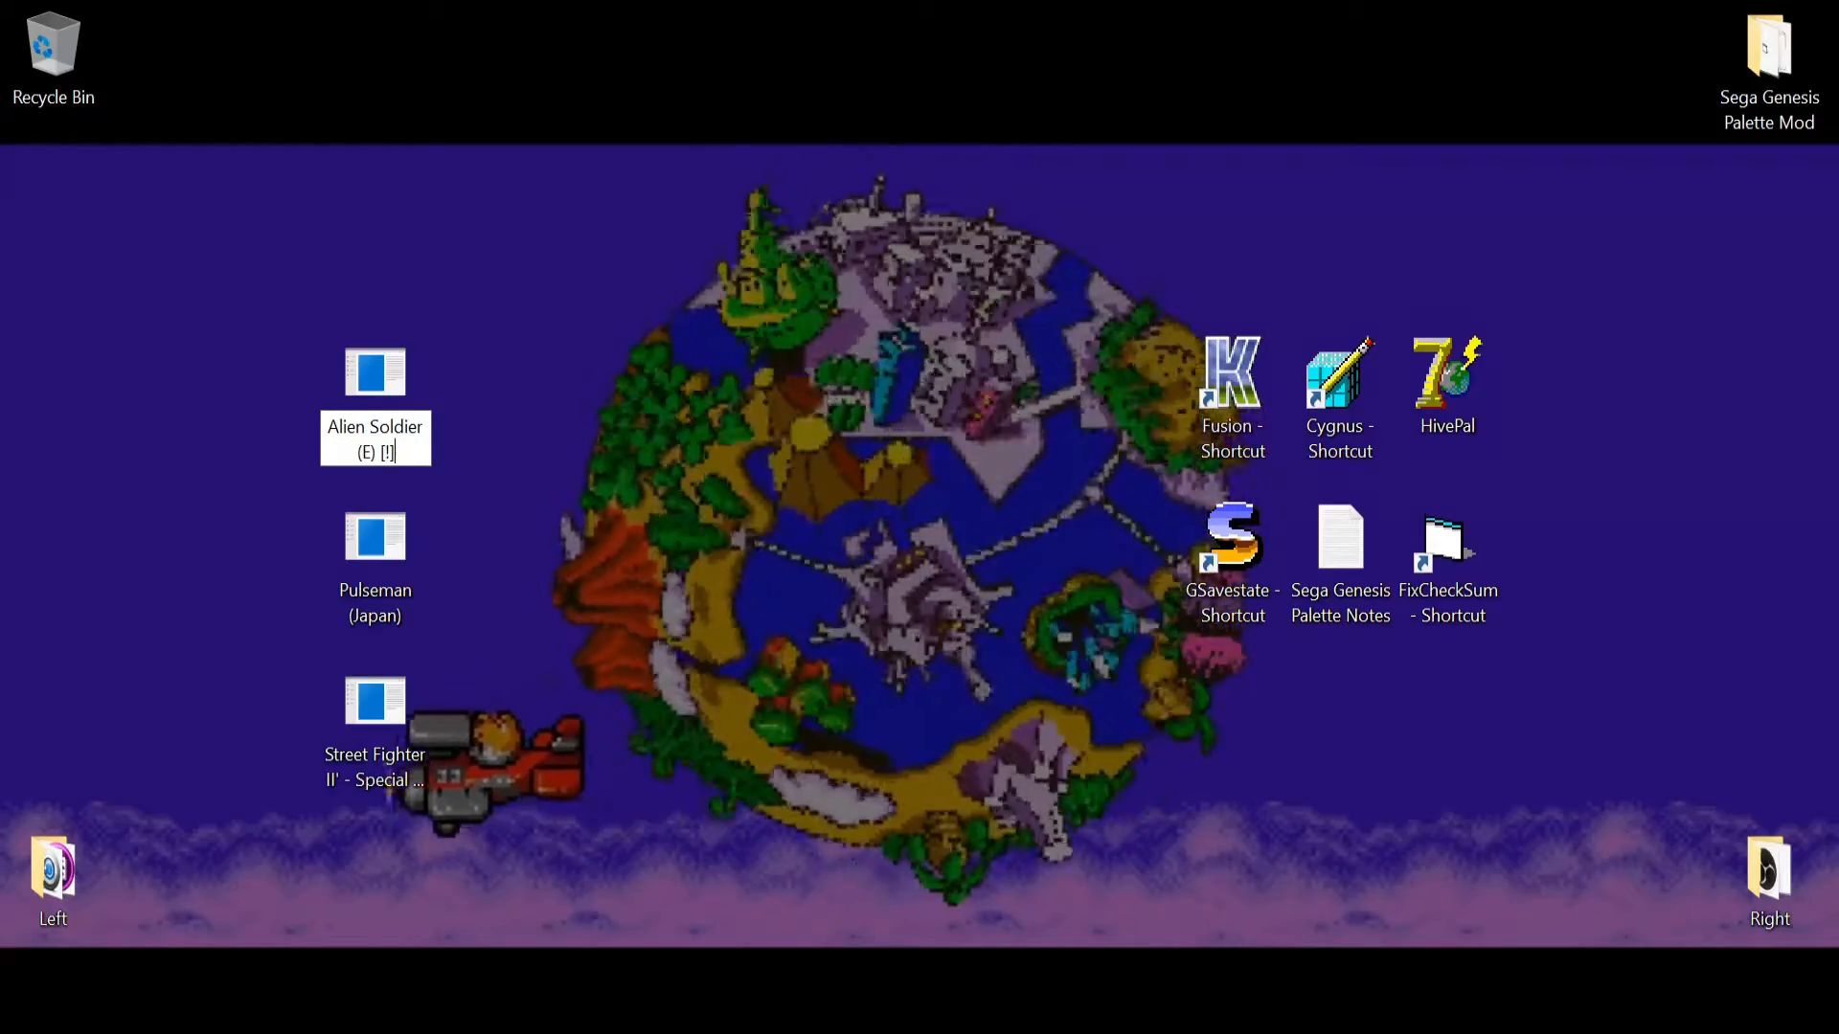
pyautogui.press('Return')
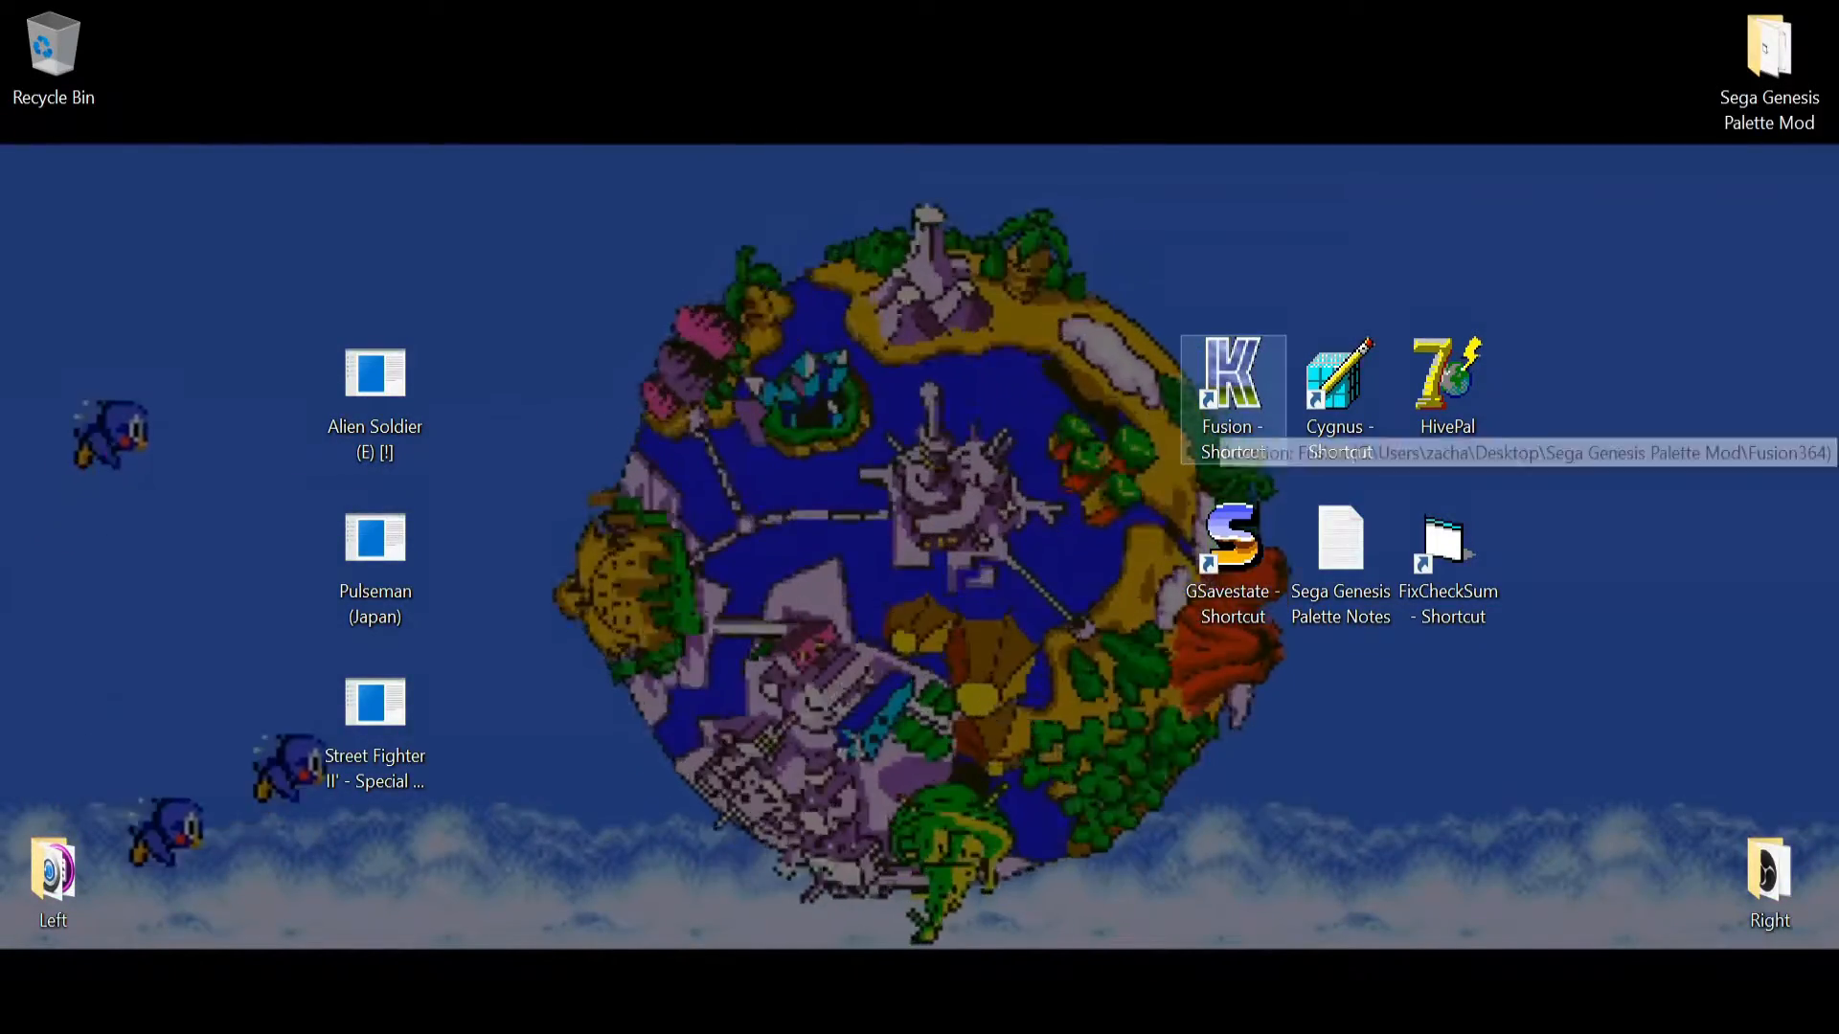
# - Launch the Fusion emulator and load the Alien Soldier (E) [!] Genesis ROM from the desktop
pyautogui.moveTo(1233, 383); pyautogui.dragTo(805, 76)
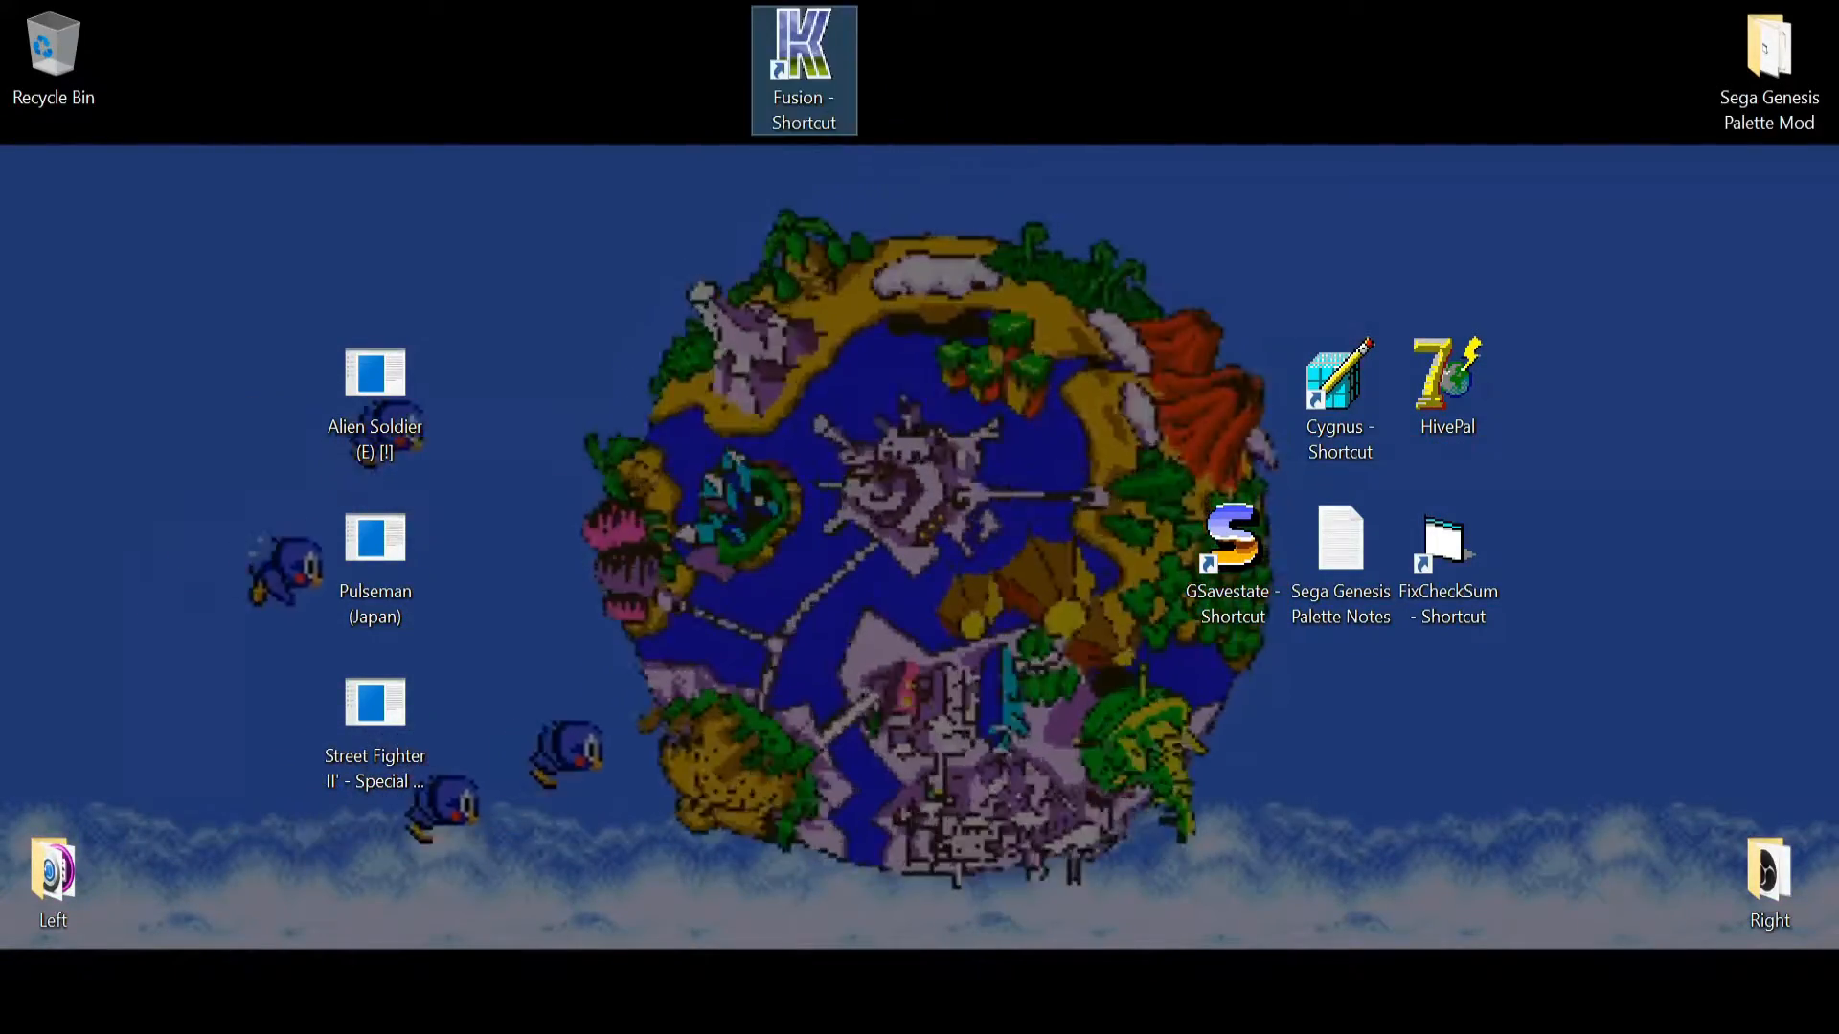
pyautogui.doubleClick(803, 57)
pyautogui.click(567, 137)
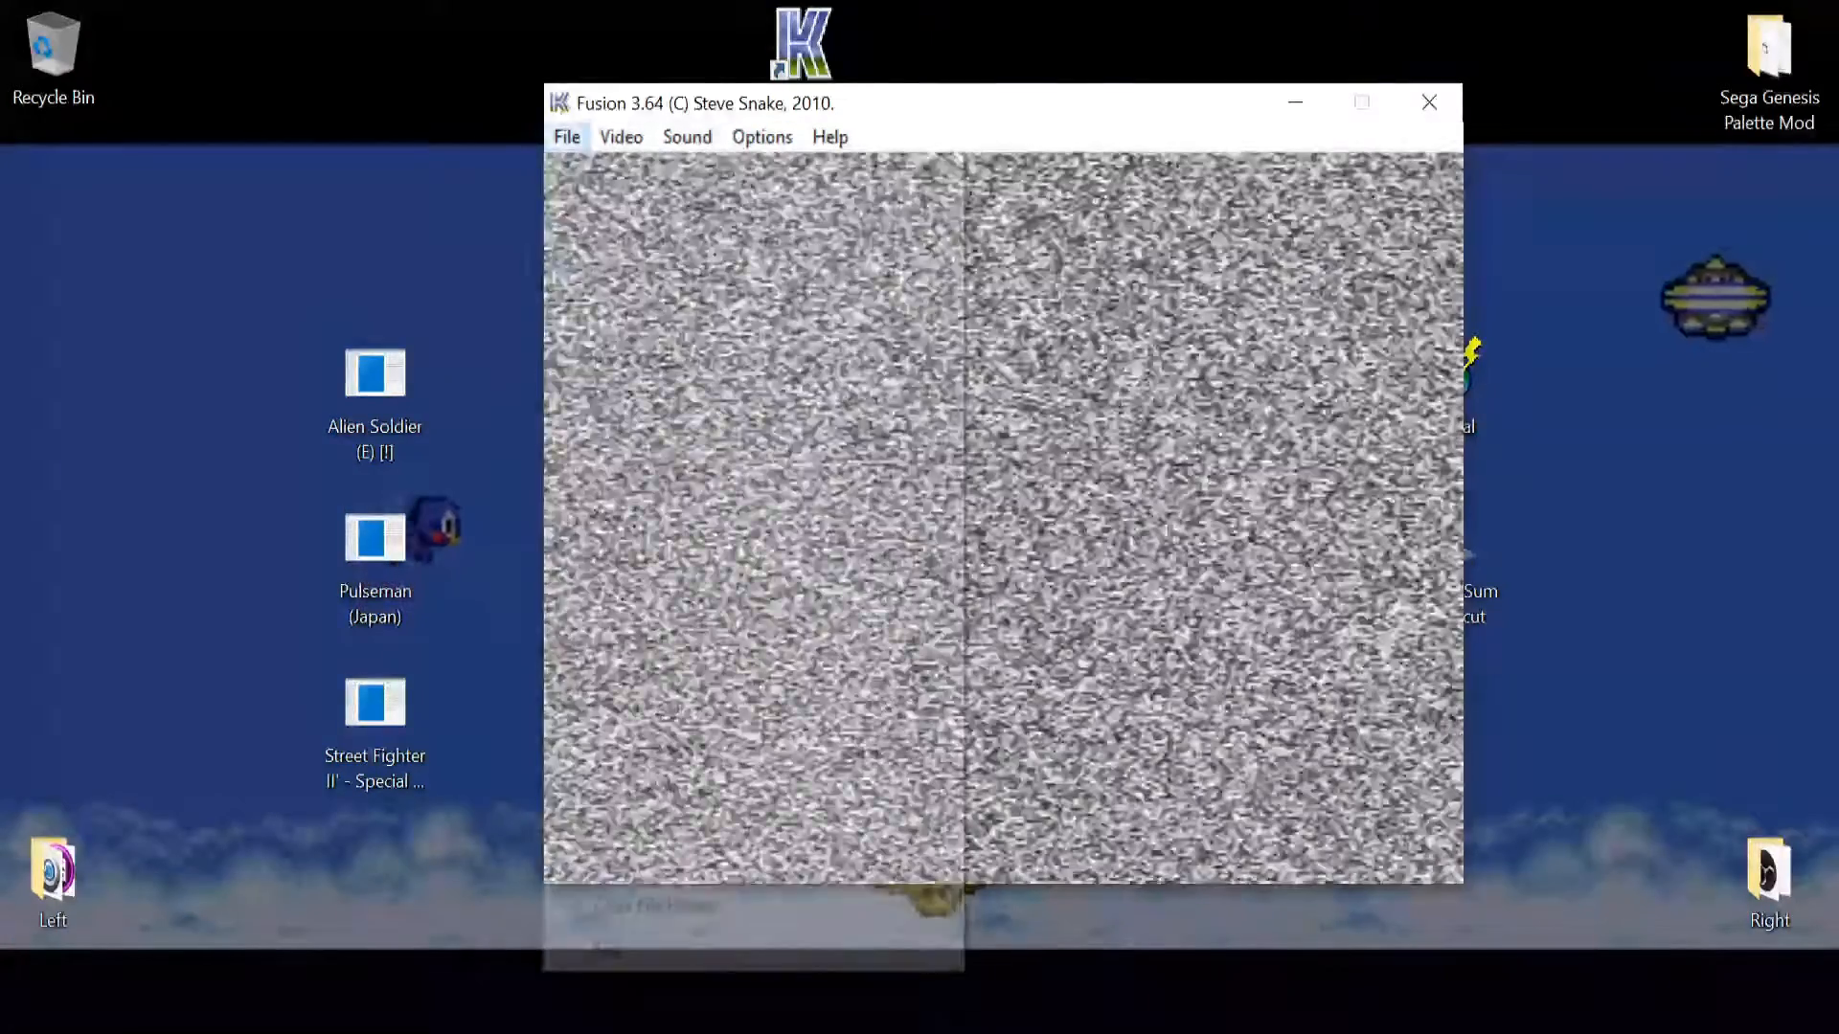
pyautogui.click(651, 239)
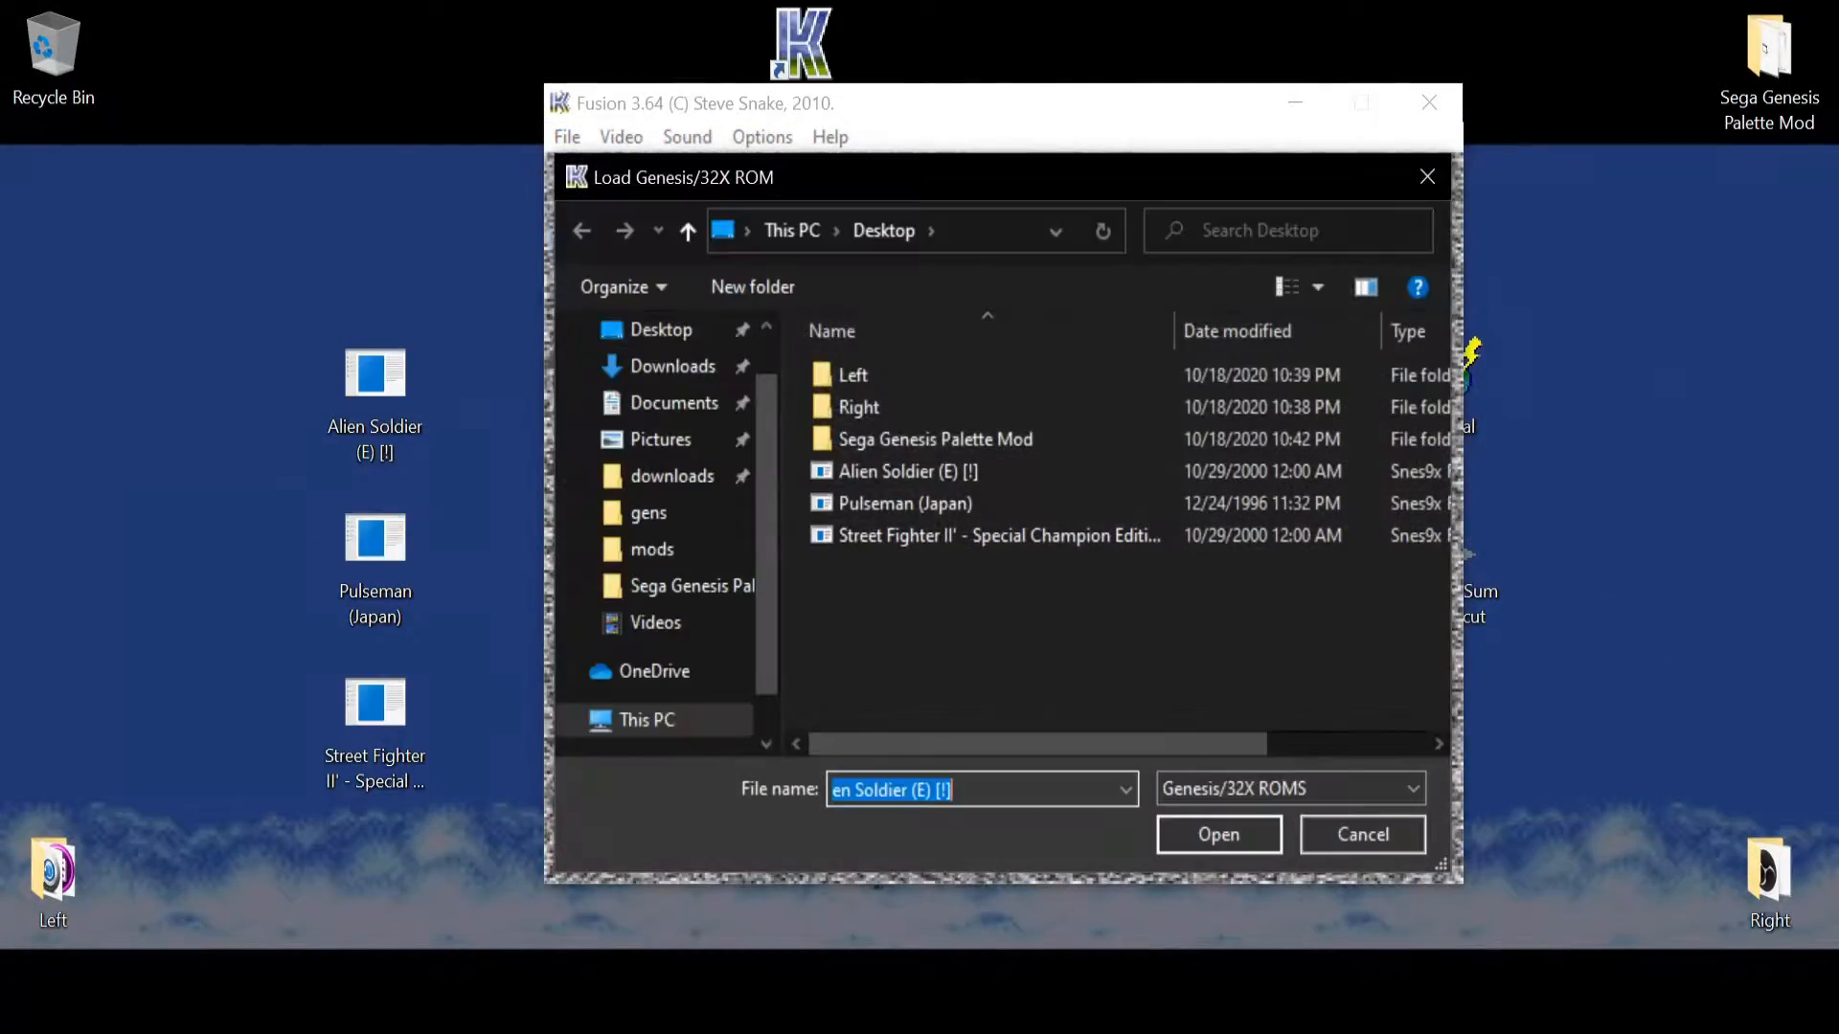
pyautogui.click(900, 470)
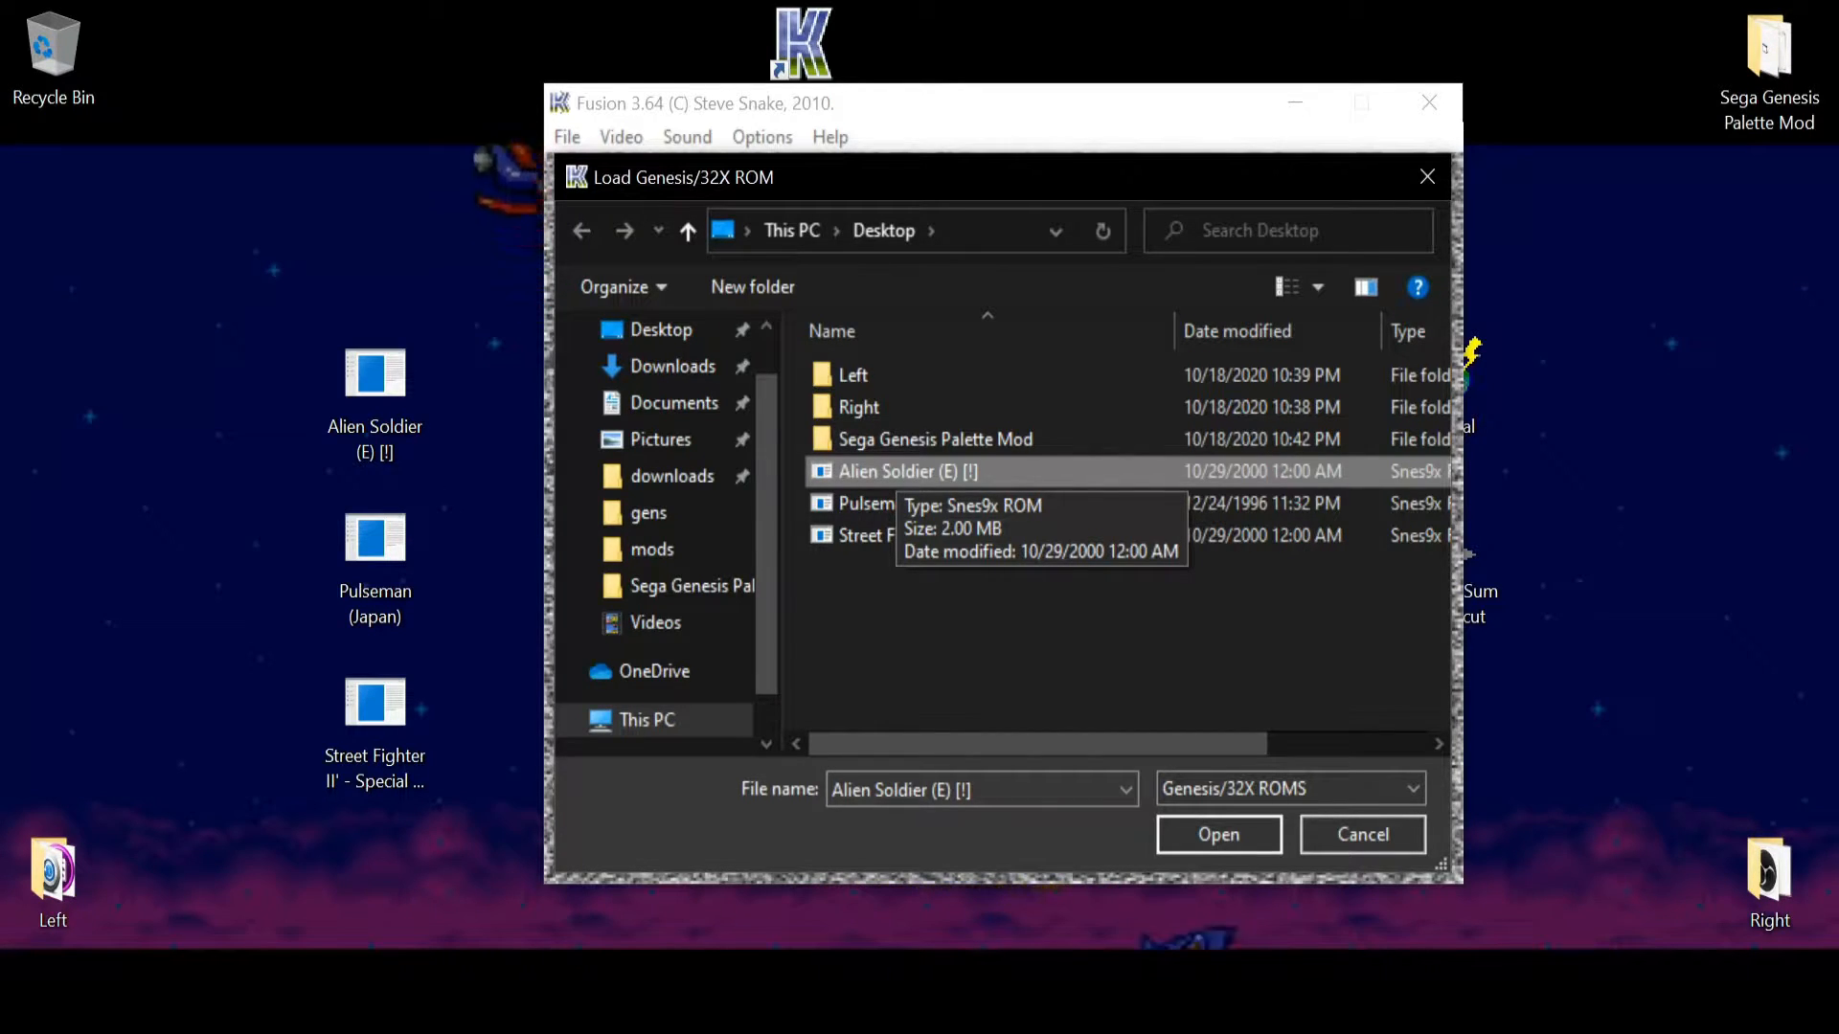
pyautogui.press('Return')
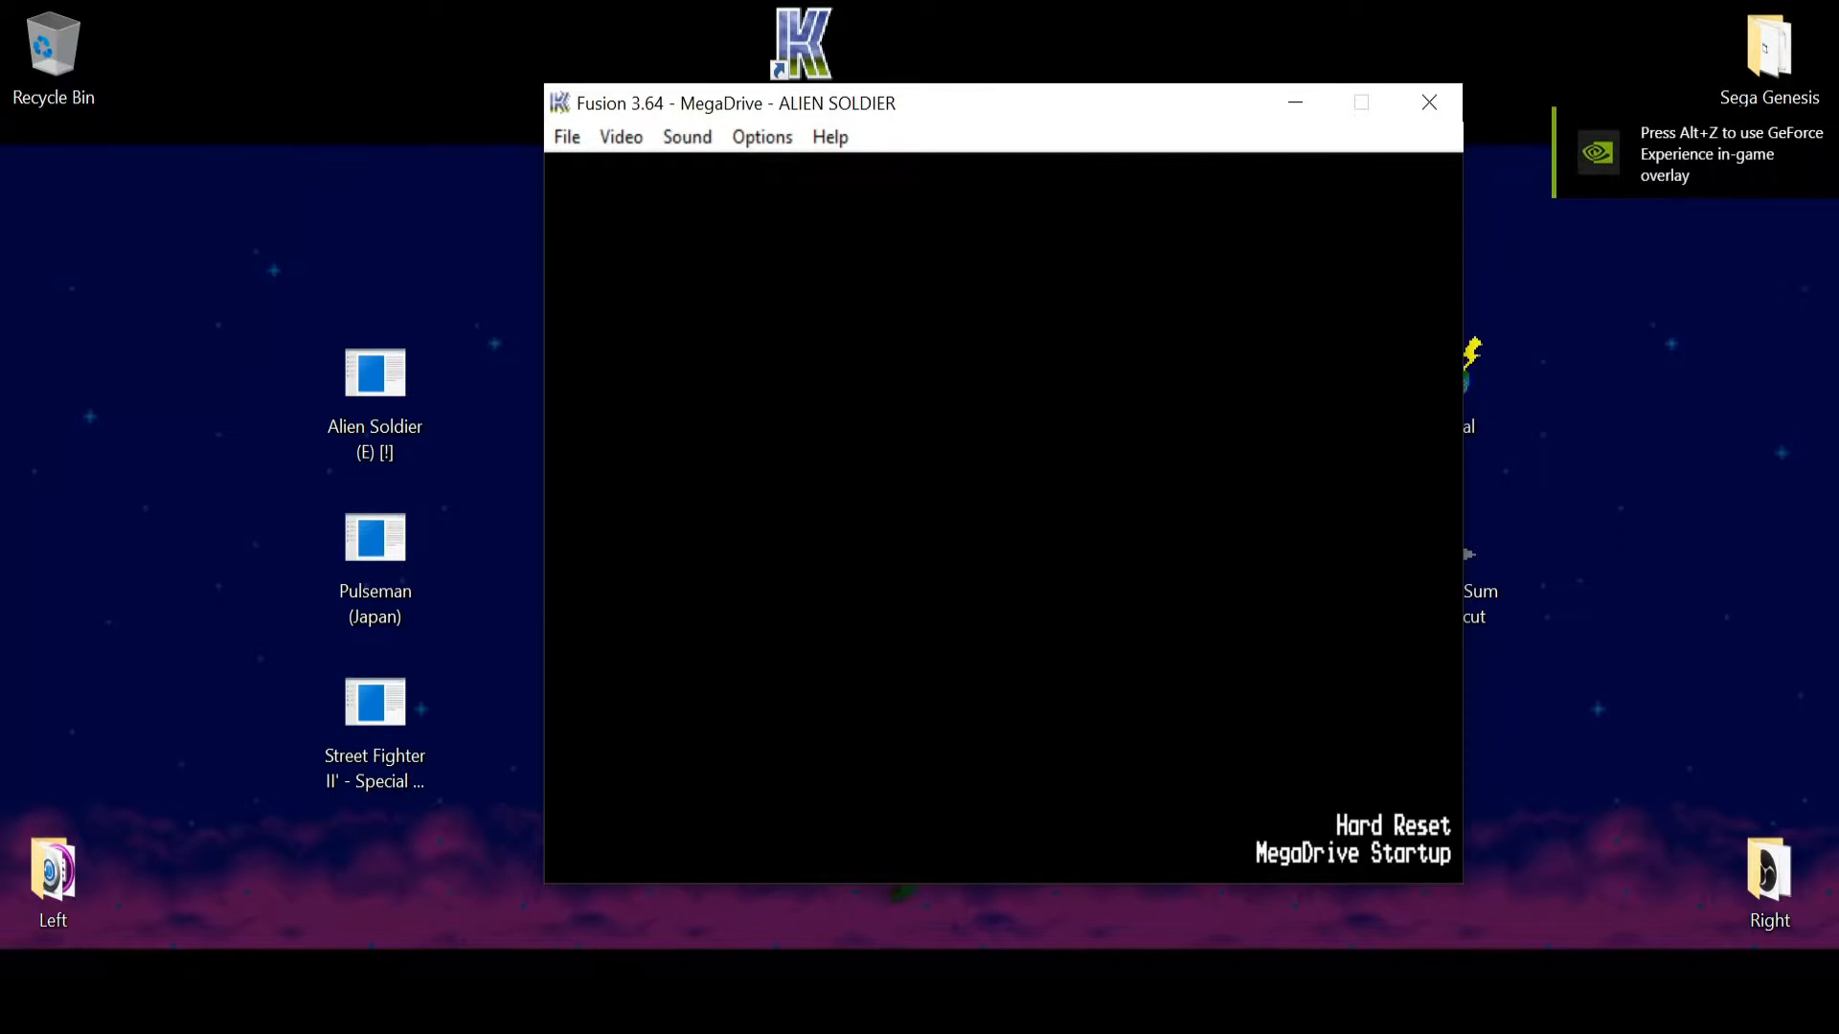
# - Start a game with the default weapon setup and move the character right until an enemy shares the screen
pyautogui.press('BackSpace')
pyautogui.press('BackSpace')
pyautogui.press('Return')
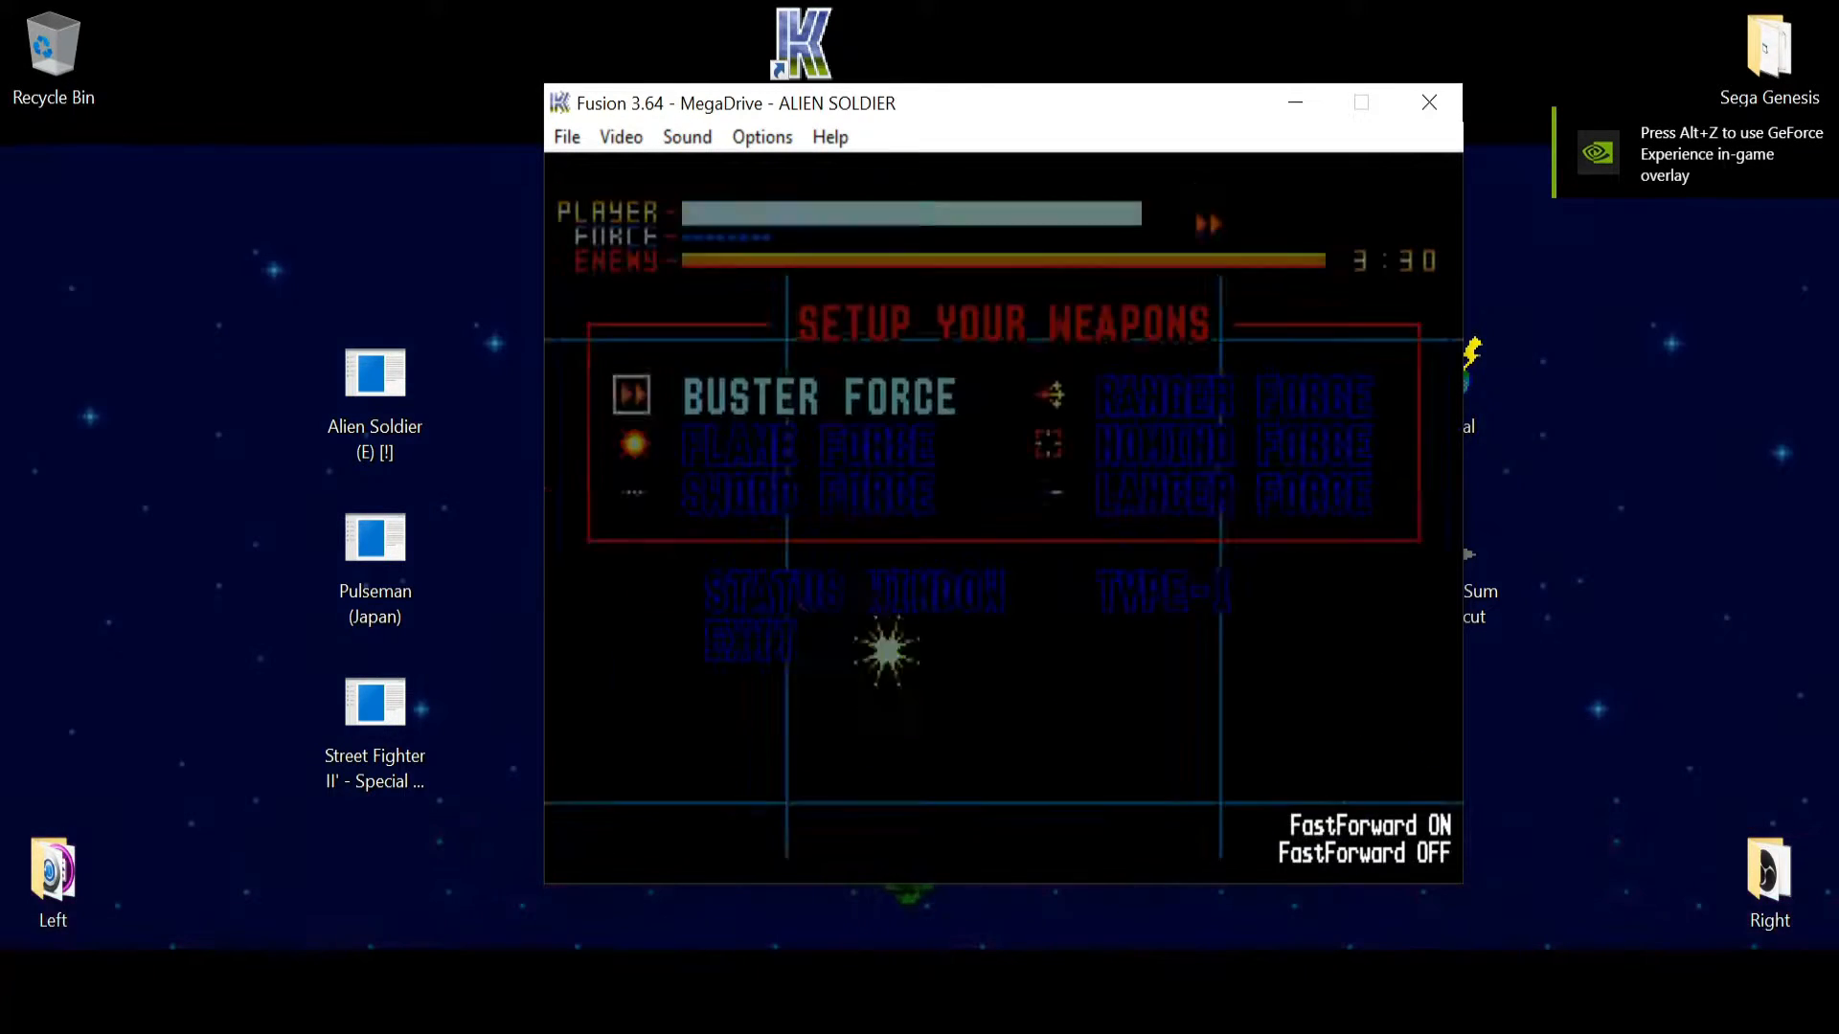
pyautogui.press('Return')
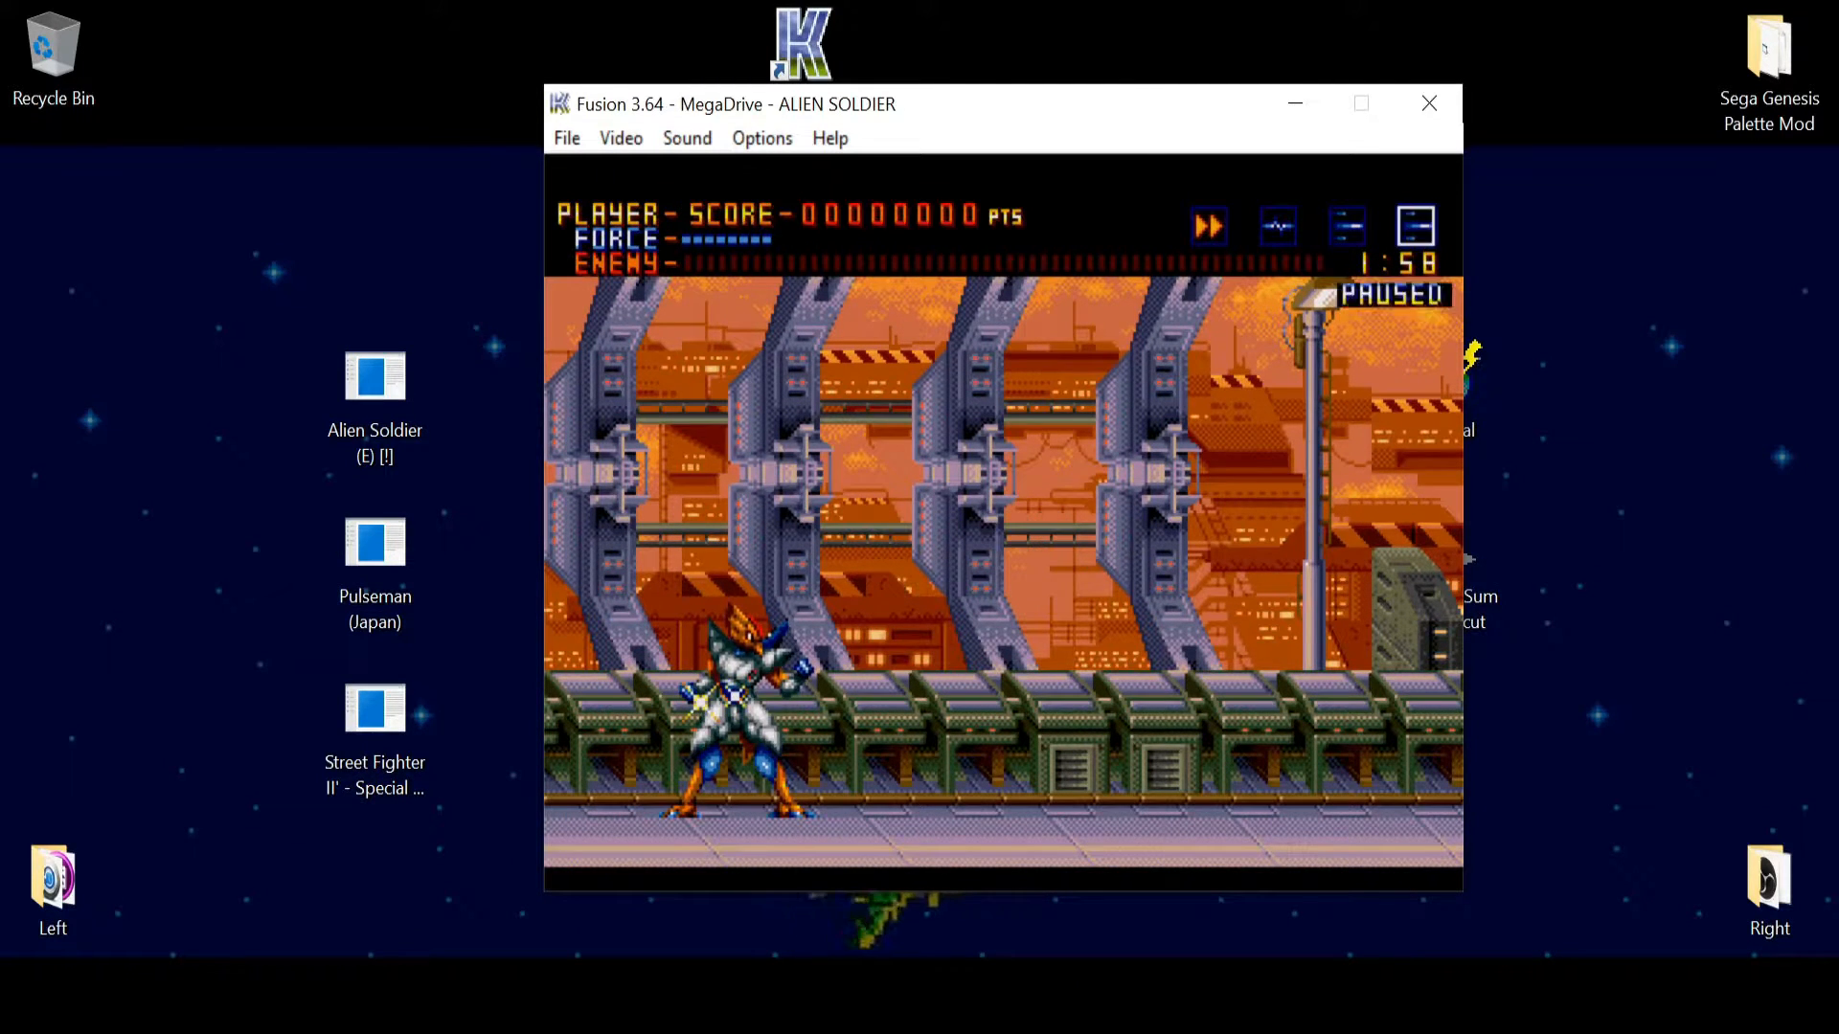
pyautogui.press('Return')
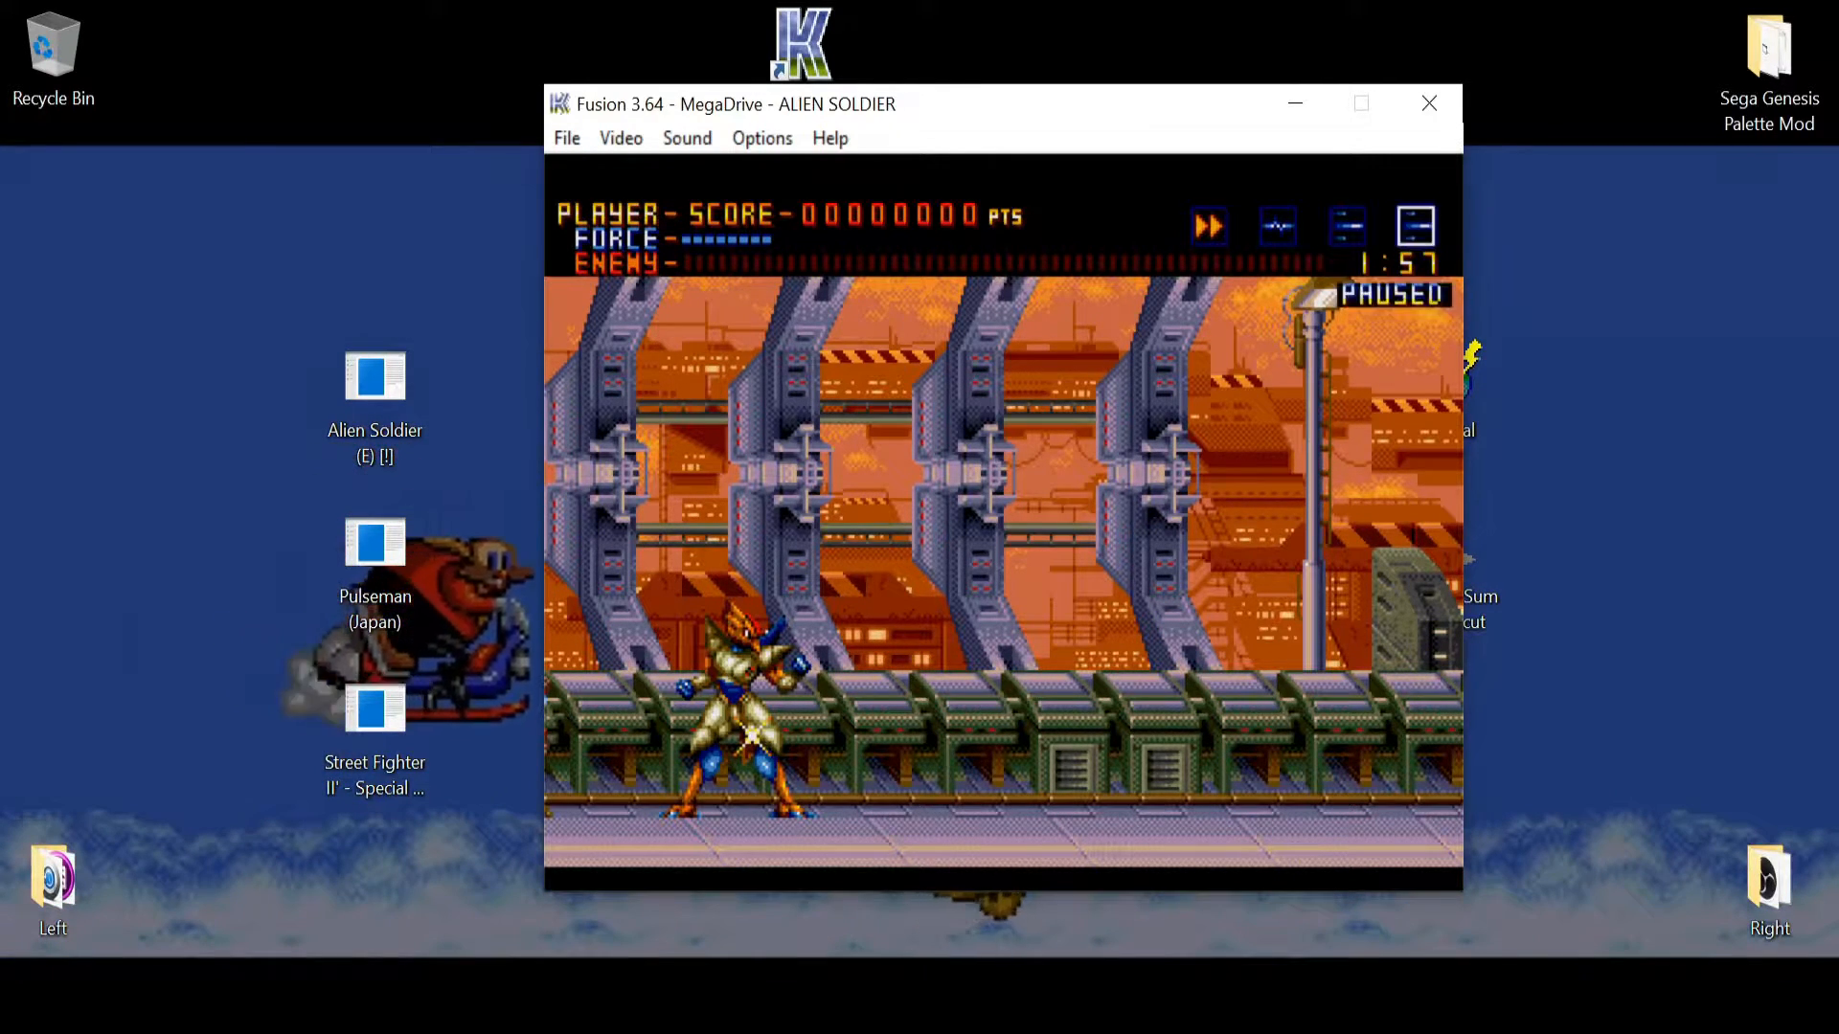
pyautogui.press('Return')
pyautogui.press('Right')
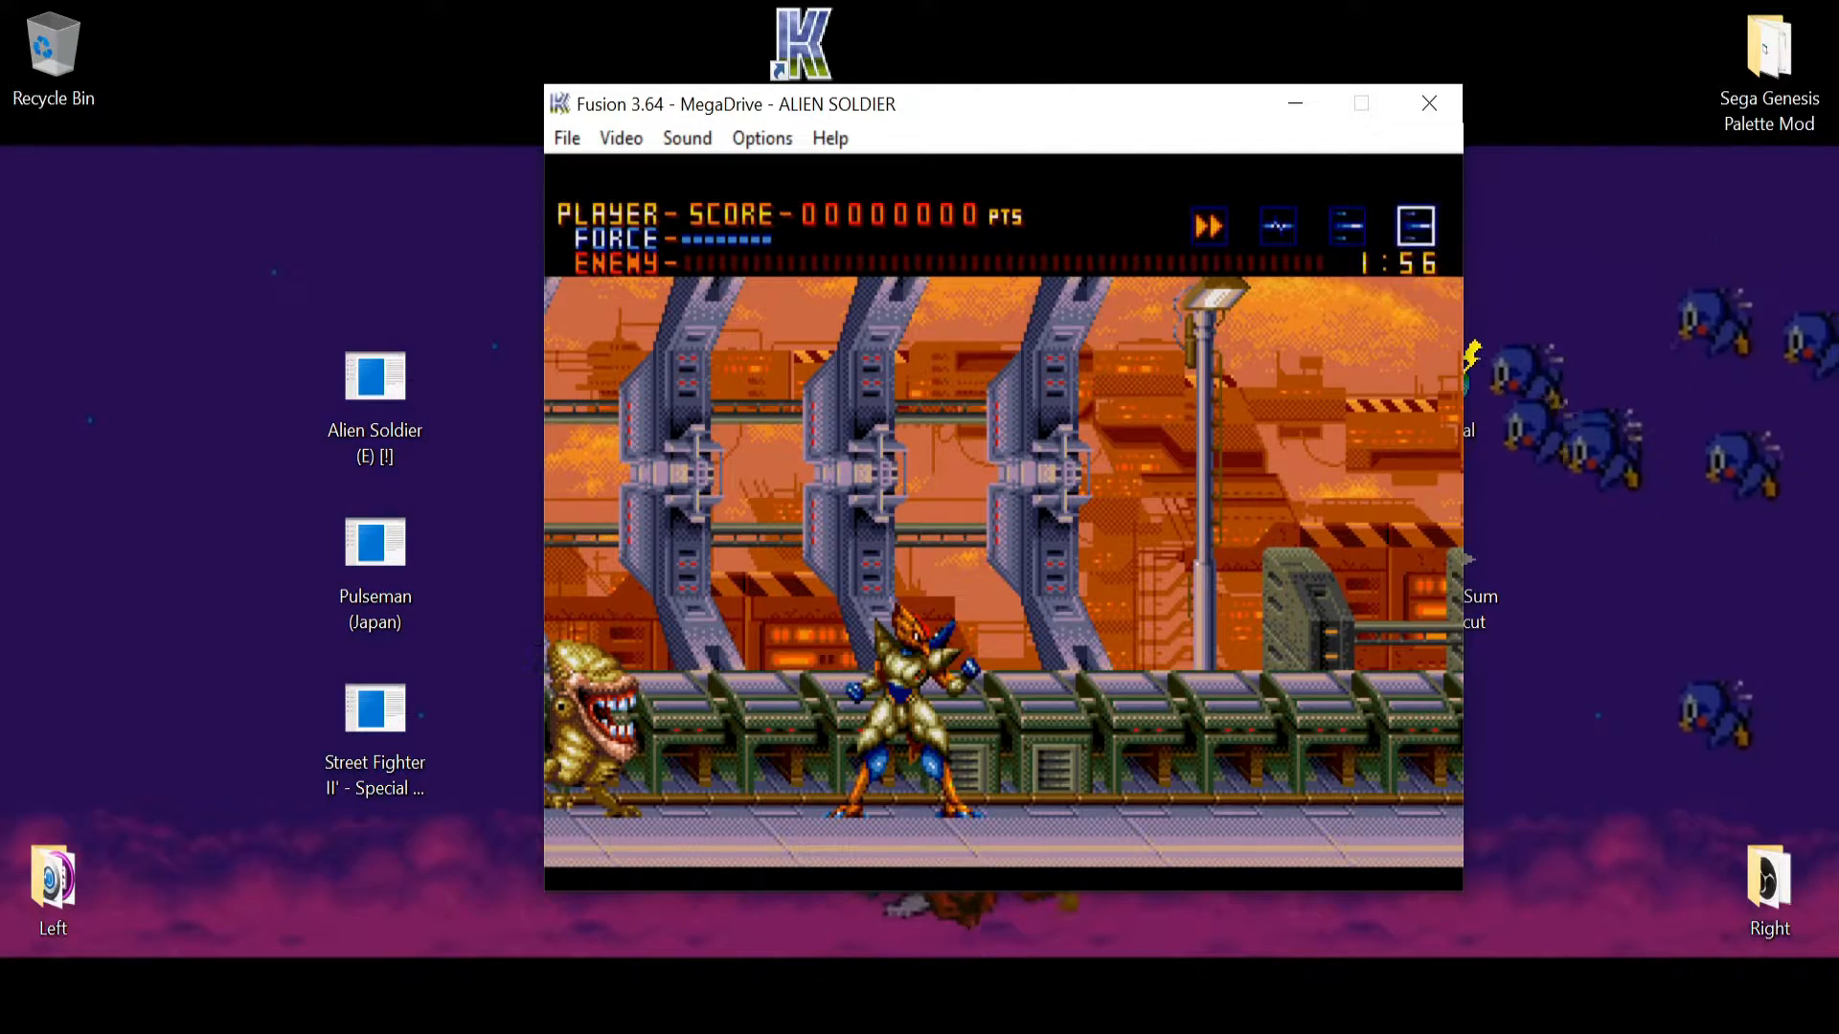
# - Save the emulator state to the desktop as AlienSoldierTest and close the emulator
pyautogui.hotkey('alt', 'f')
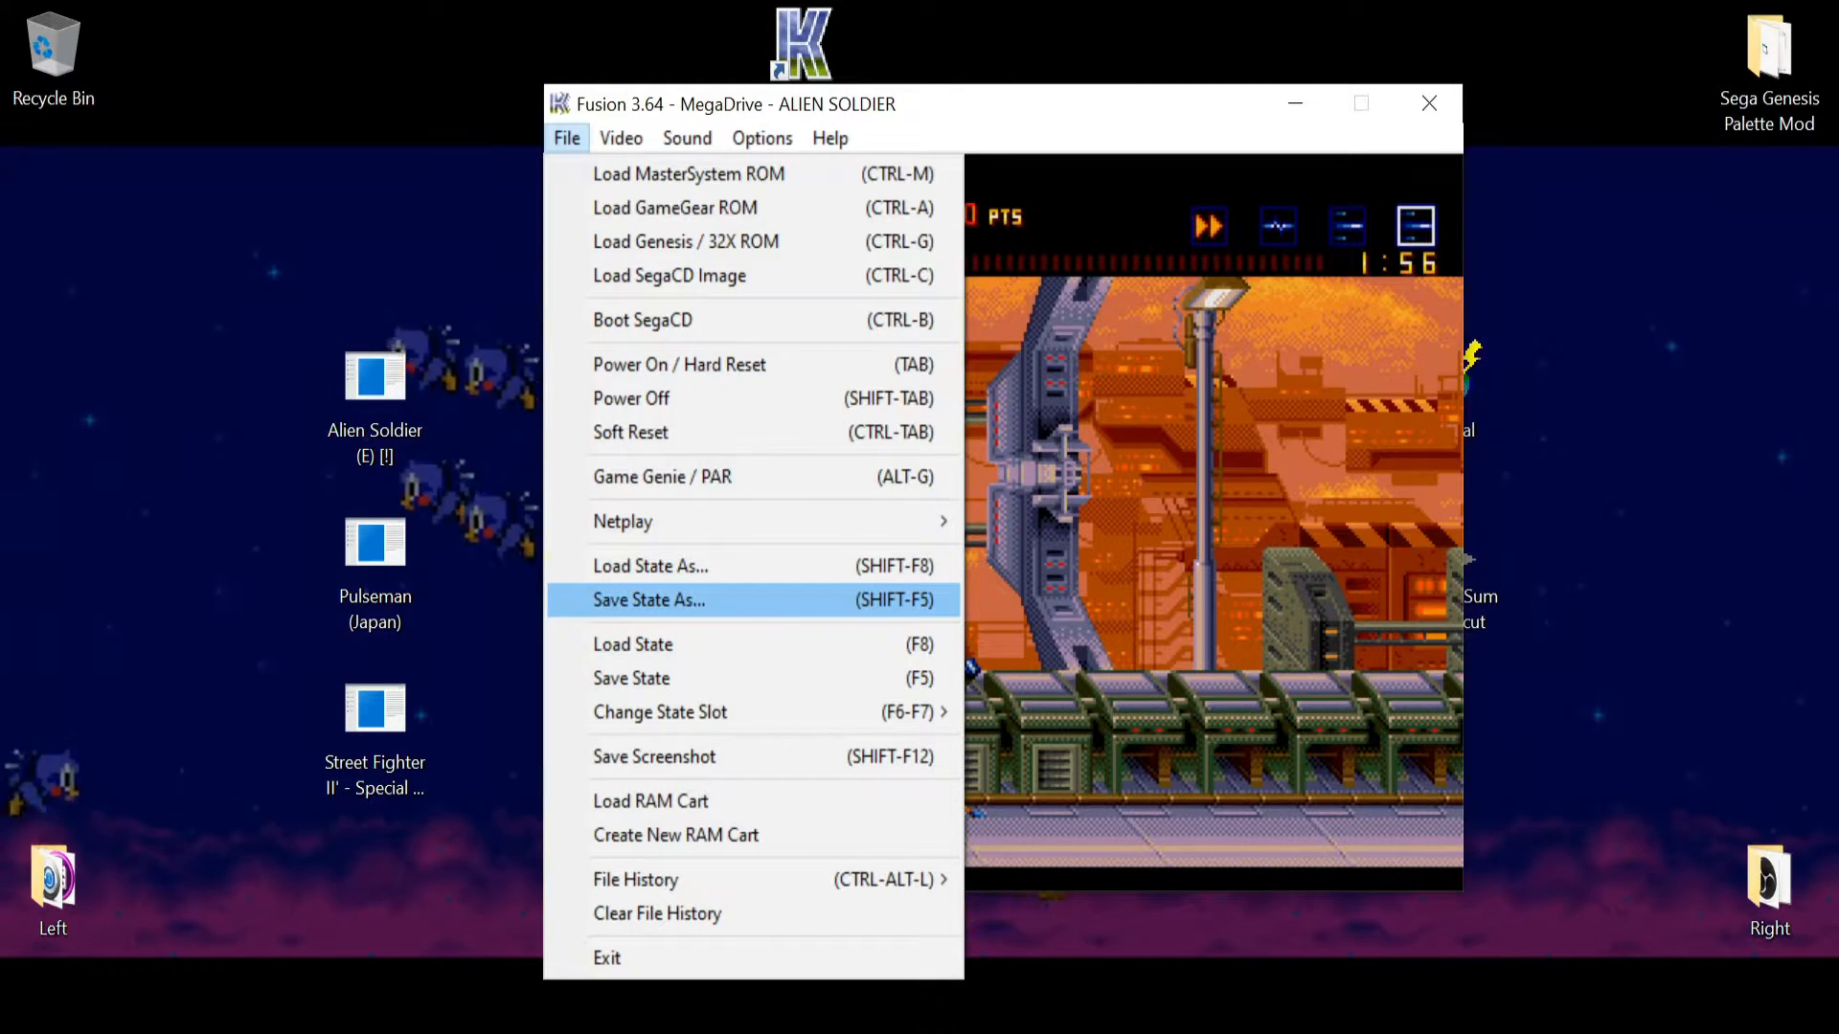
pyautogui.press('Return')
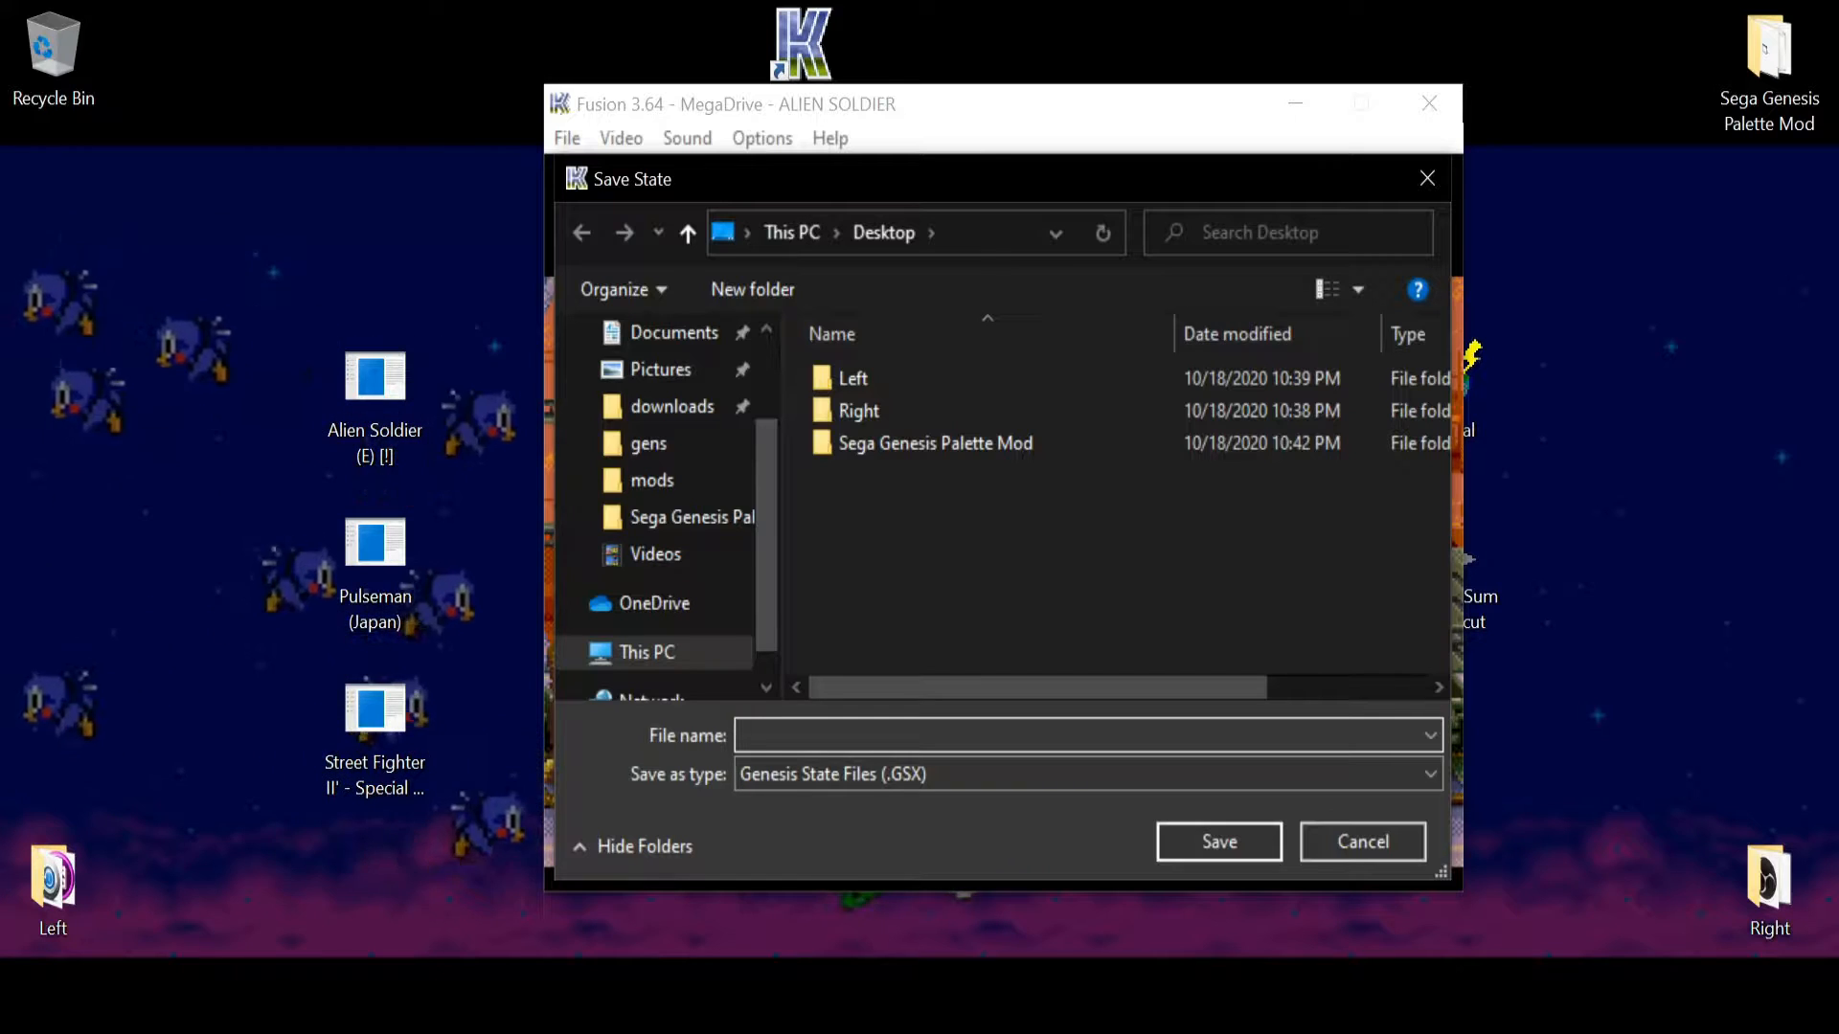
pyautogui.write('AlienS')
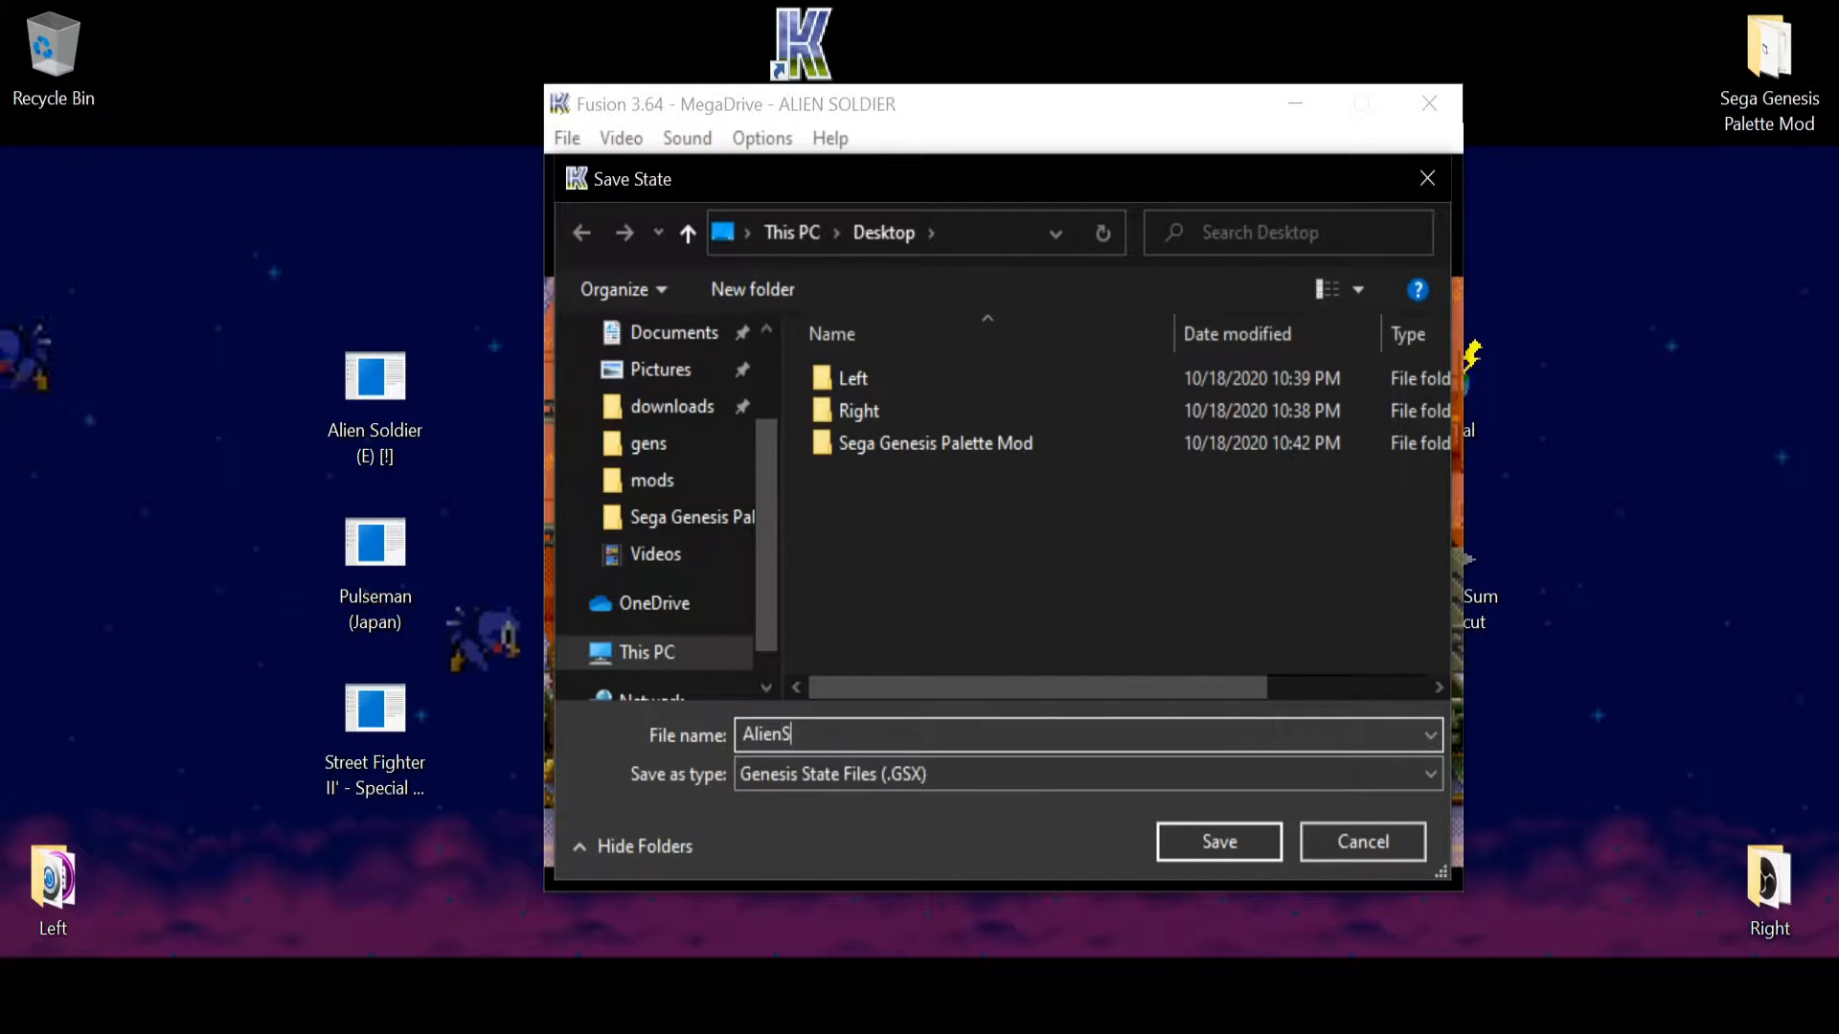
pyautogui.press('Return')
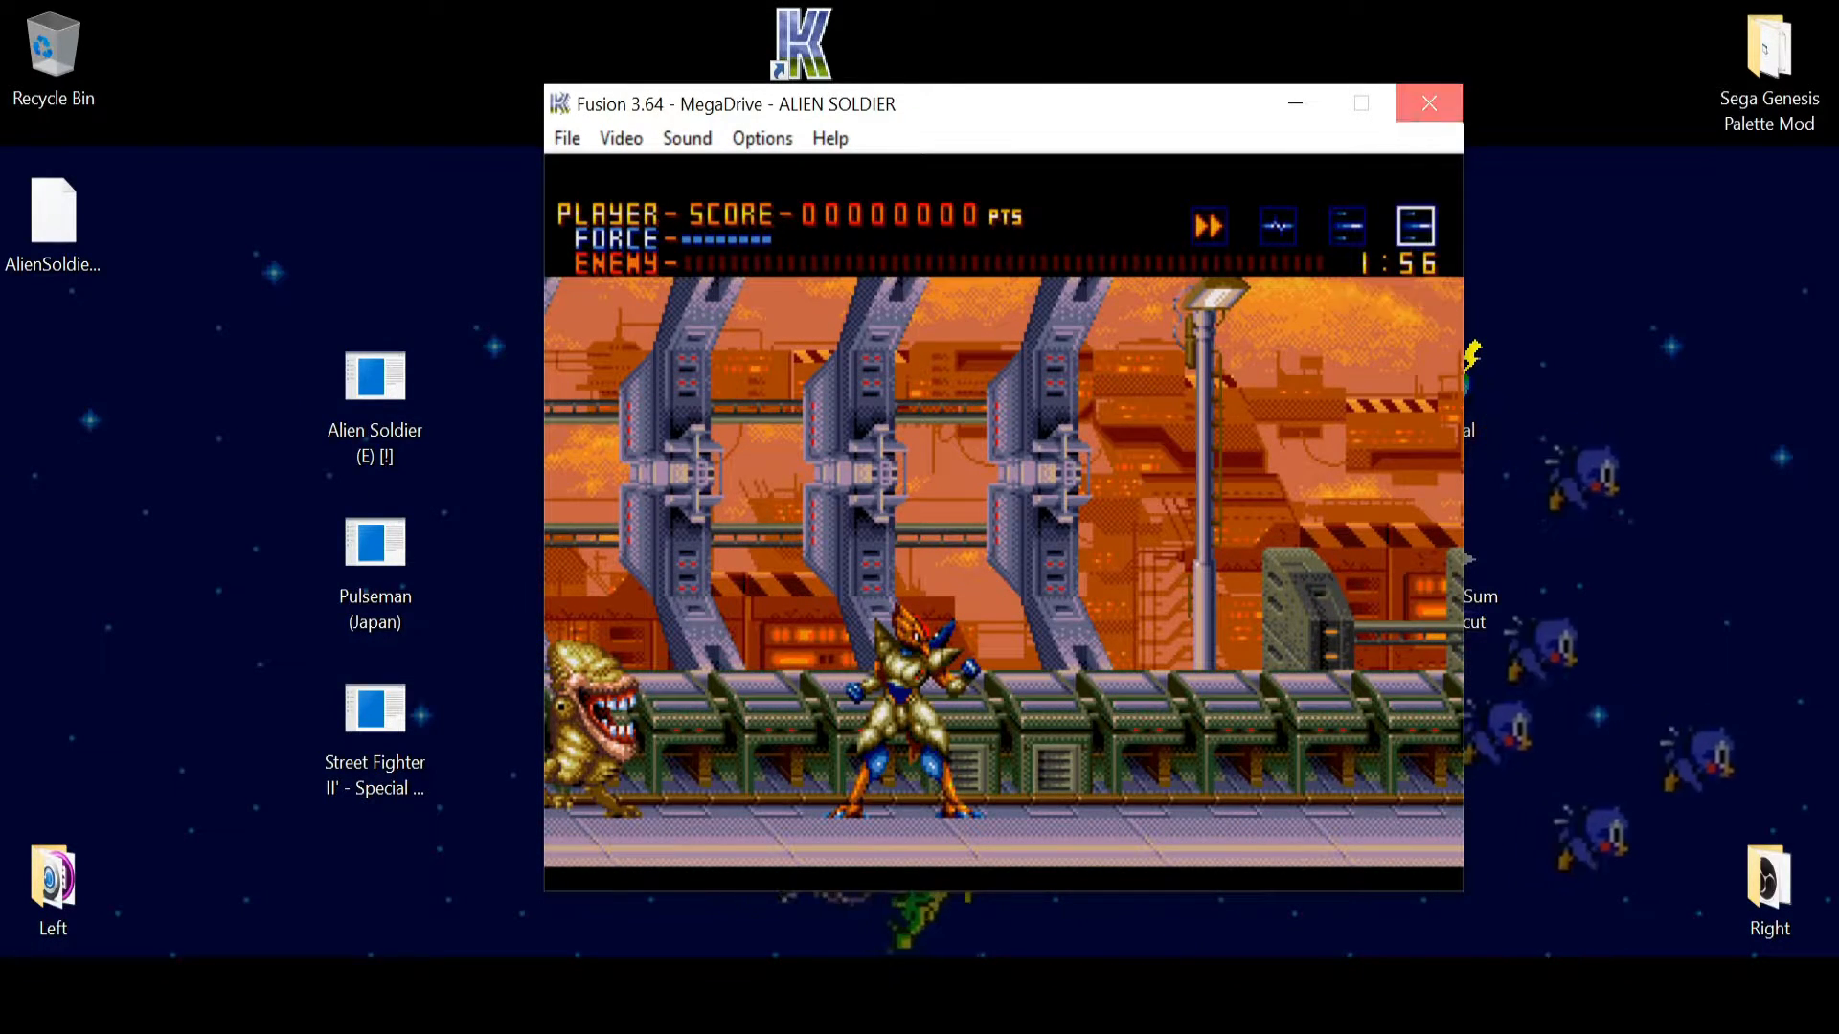
pyautogui.hotkey('alt', 'F4')
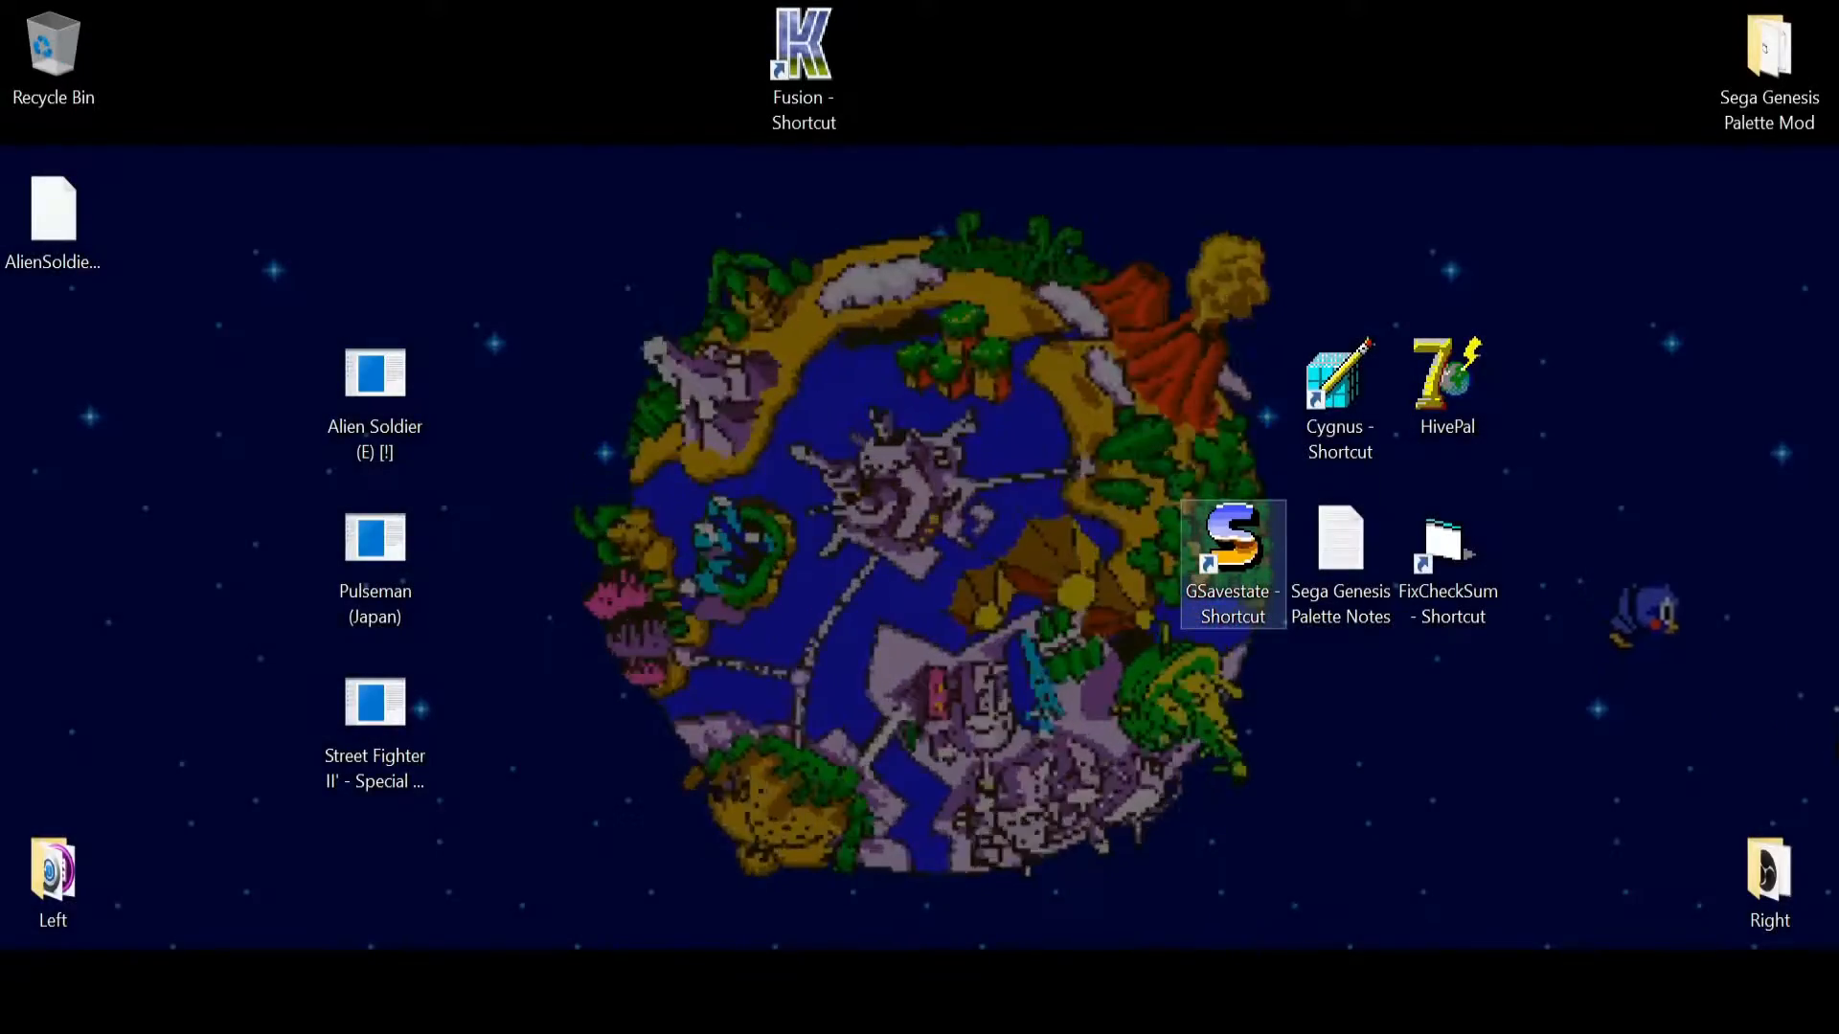
# - Move the GSavestate and Sega Genesis Palette Notes icons under the Fusion shortcut and open both
pyautogui.moveTo(1232, 546); pyautogui.dragTo(804, 221)
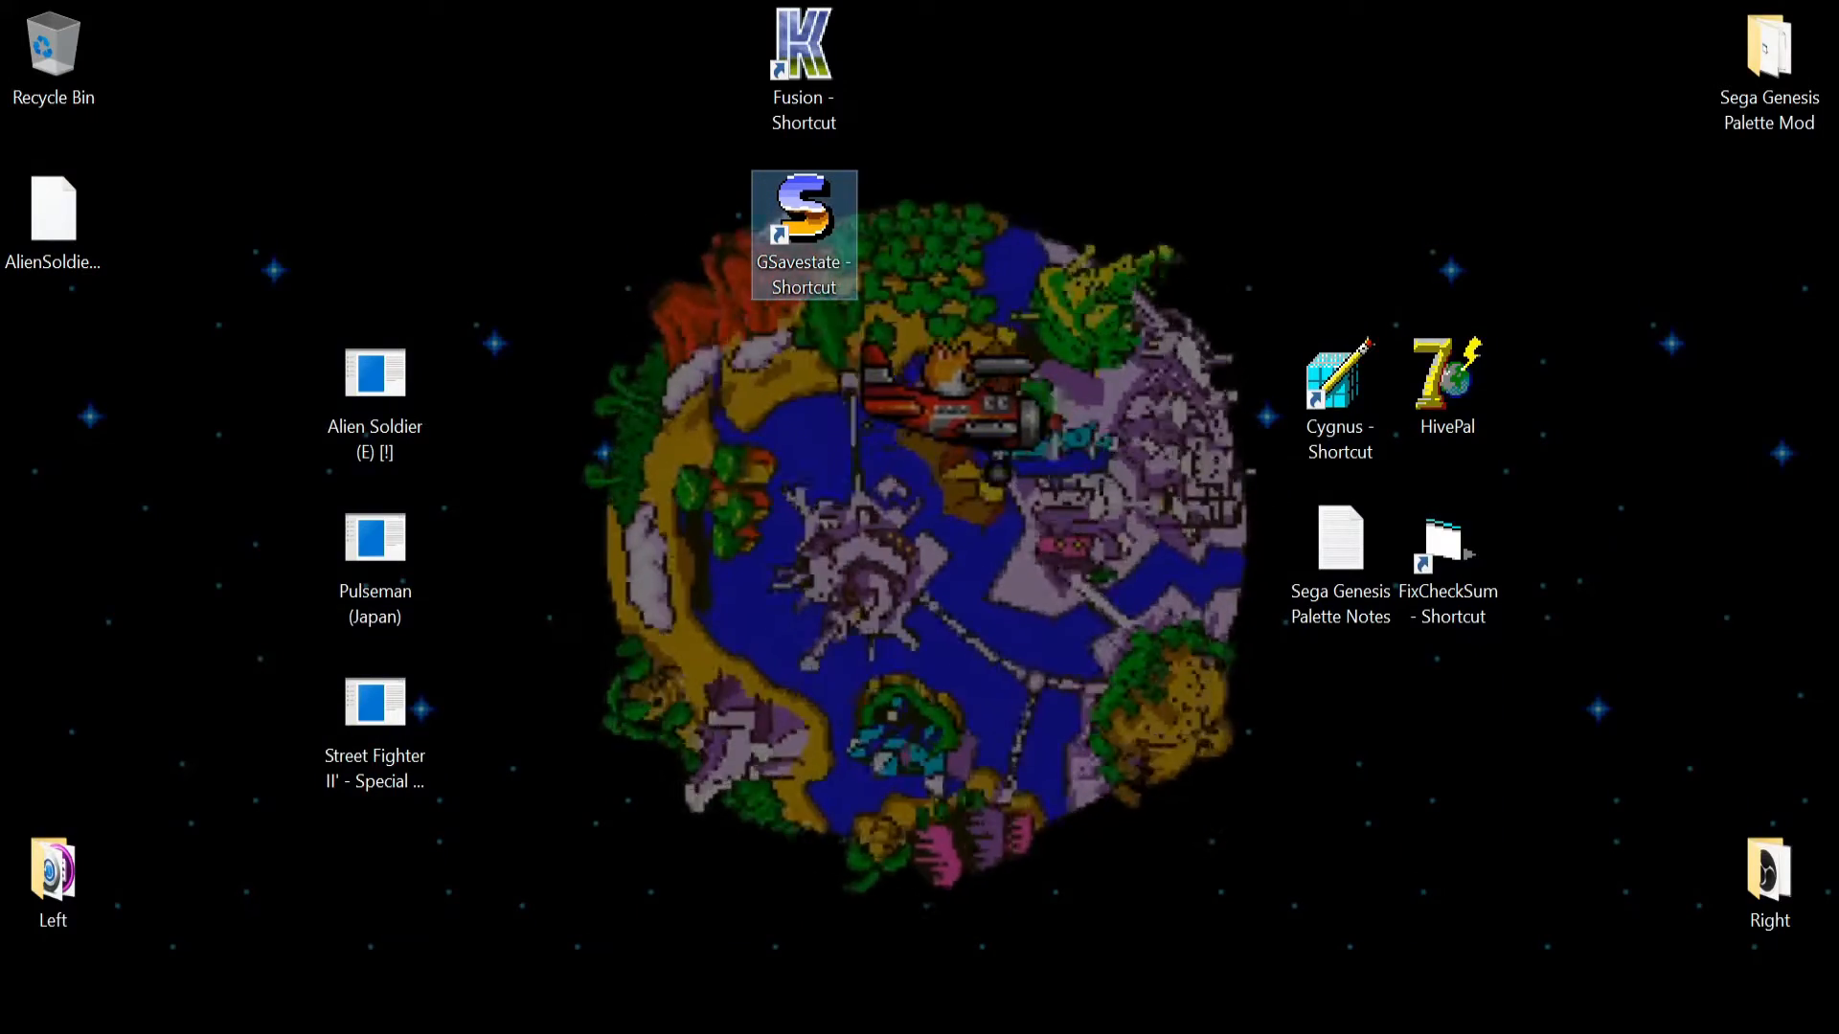
pyautogui.doubleClick(804, 220)
pyautogui.moveTo(1340, 537); pyautogui.dragTo(1223, 192)
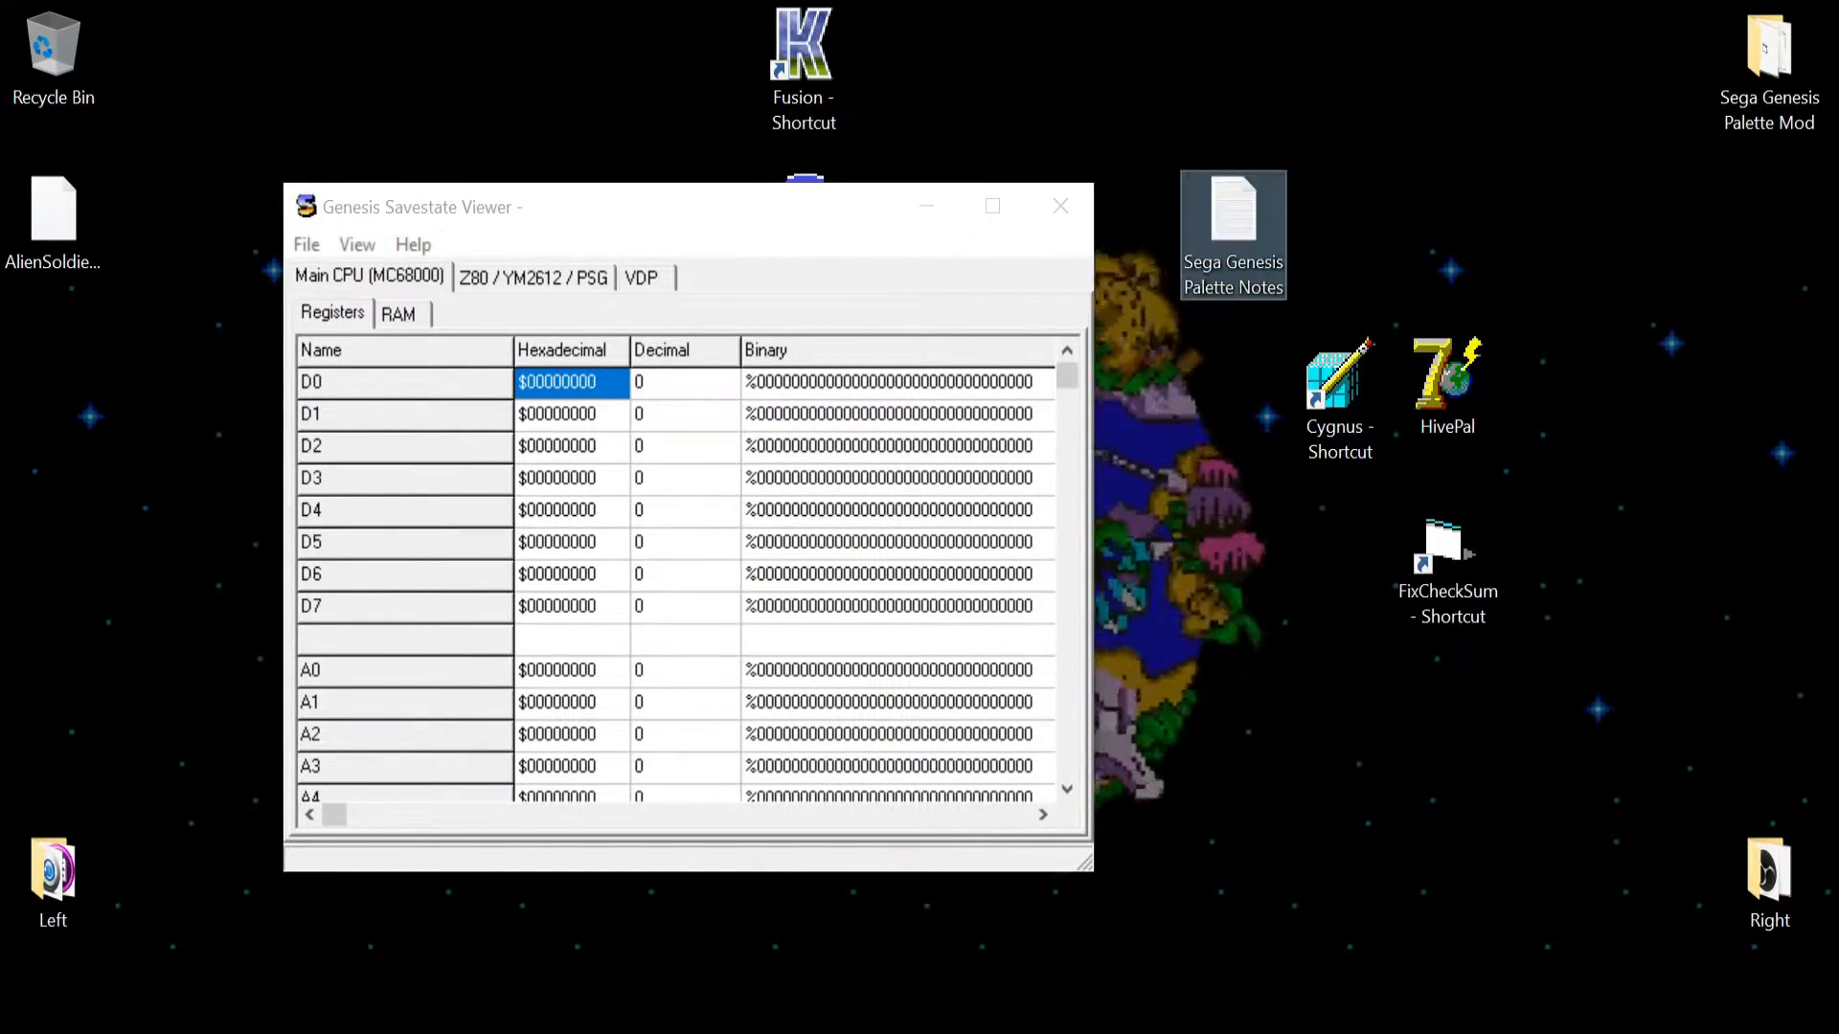
pyautogui.moveTo(671, 206); pyautogui.dragTo(729, 396)
pyautogui.moveTo(1233, 216); pyautogui.dragTo(911, 228)
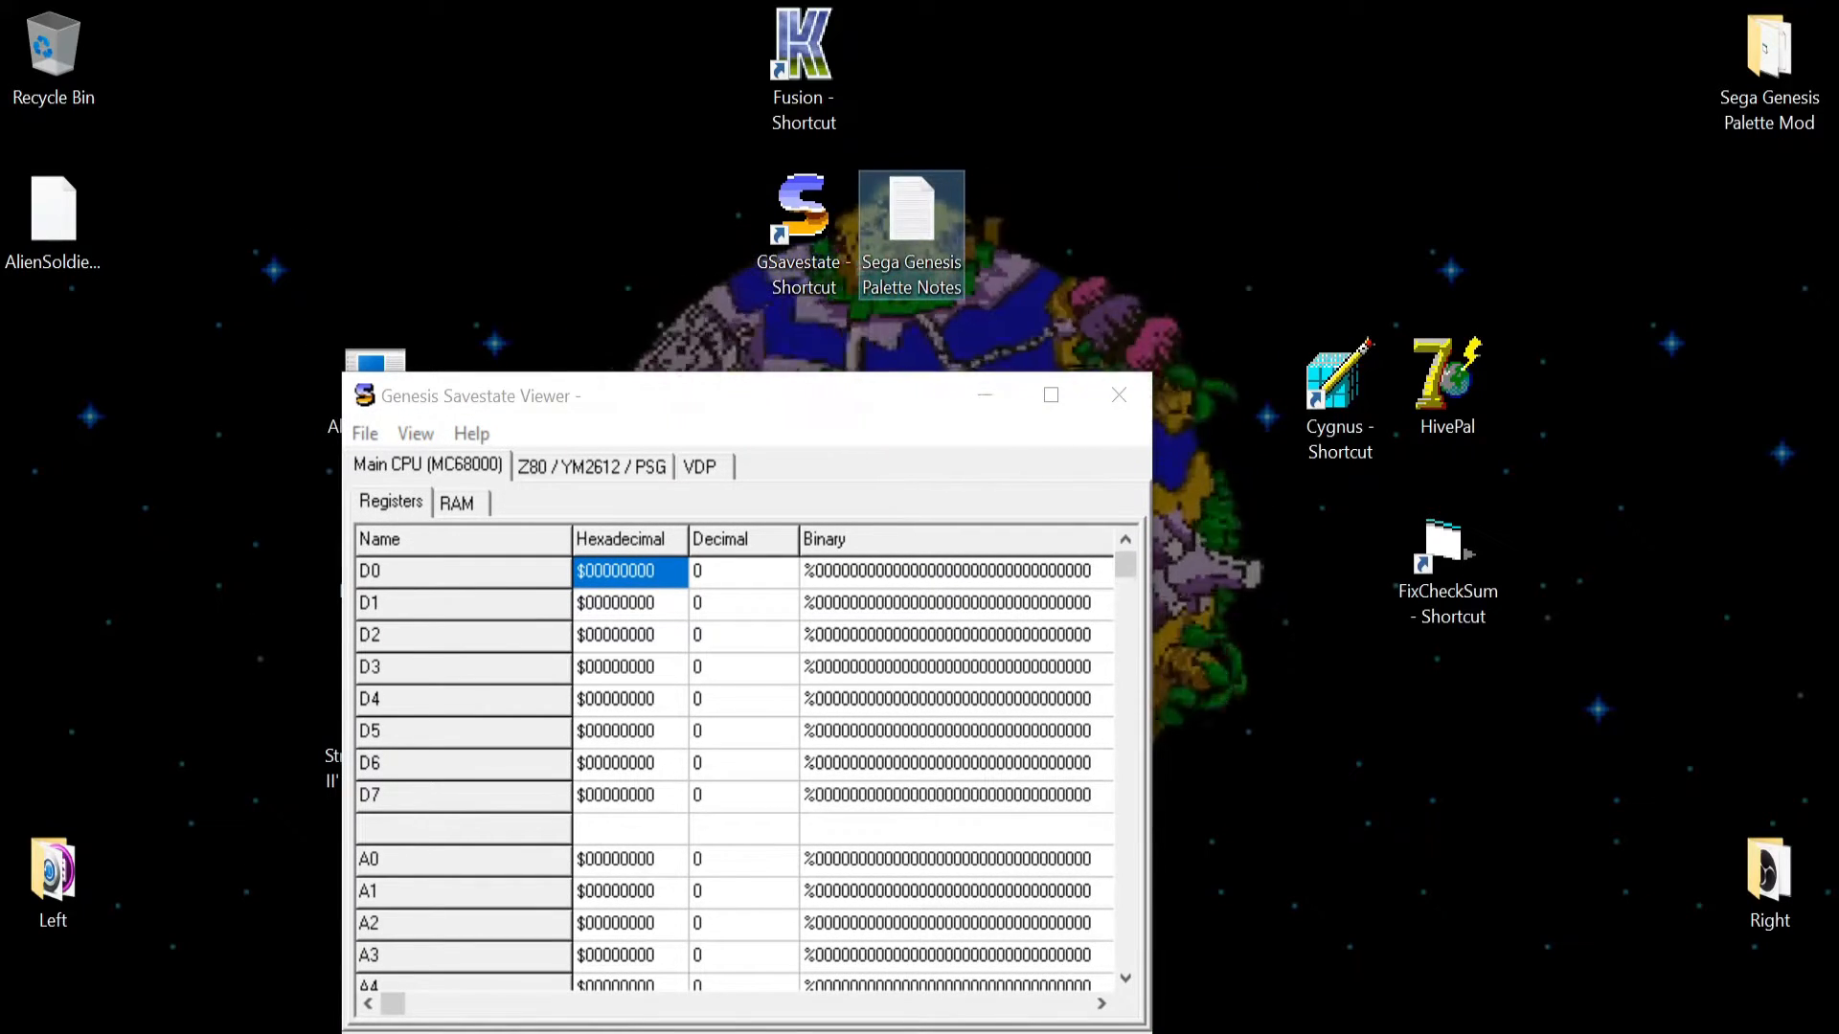
pyautogui.doubleClick(911, 220)
pyautogui.moveTo(892, 402); pyautogui.dragTo(1237, 293)
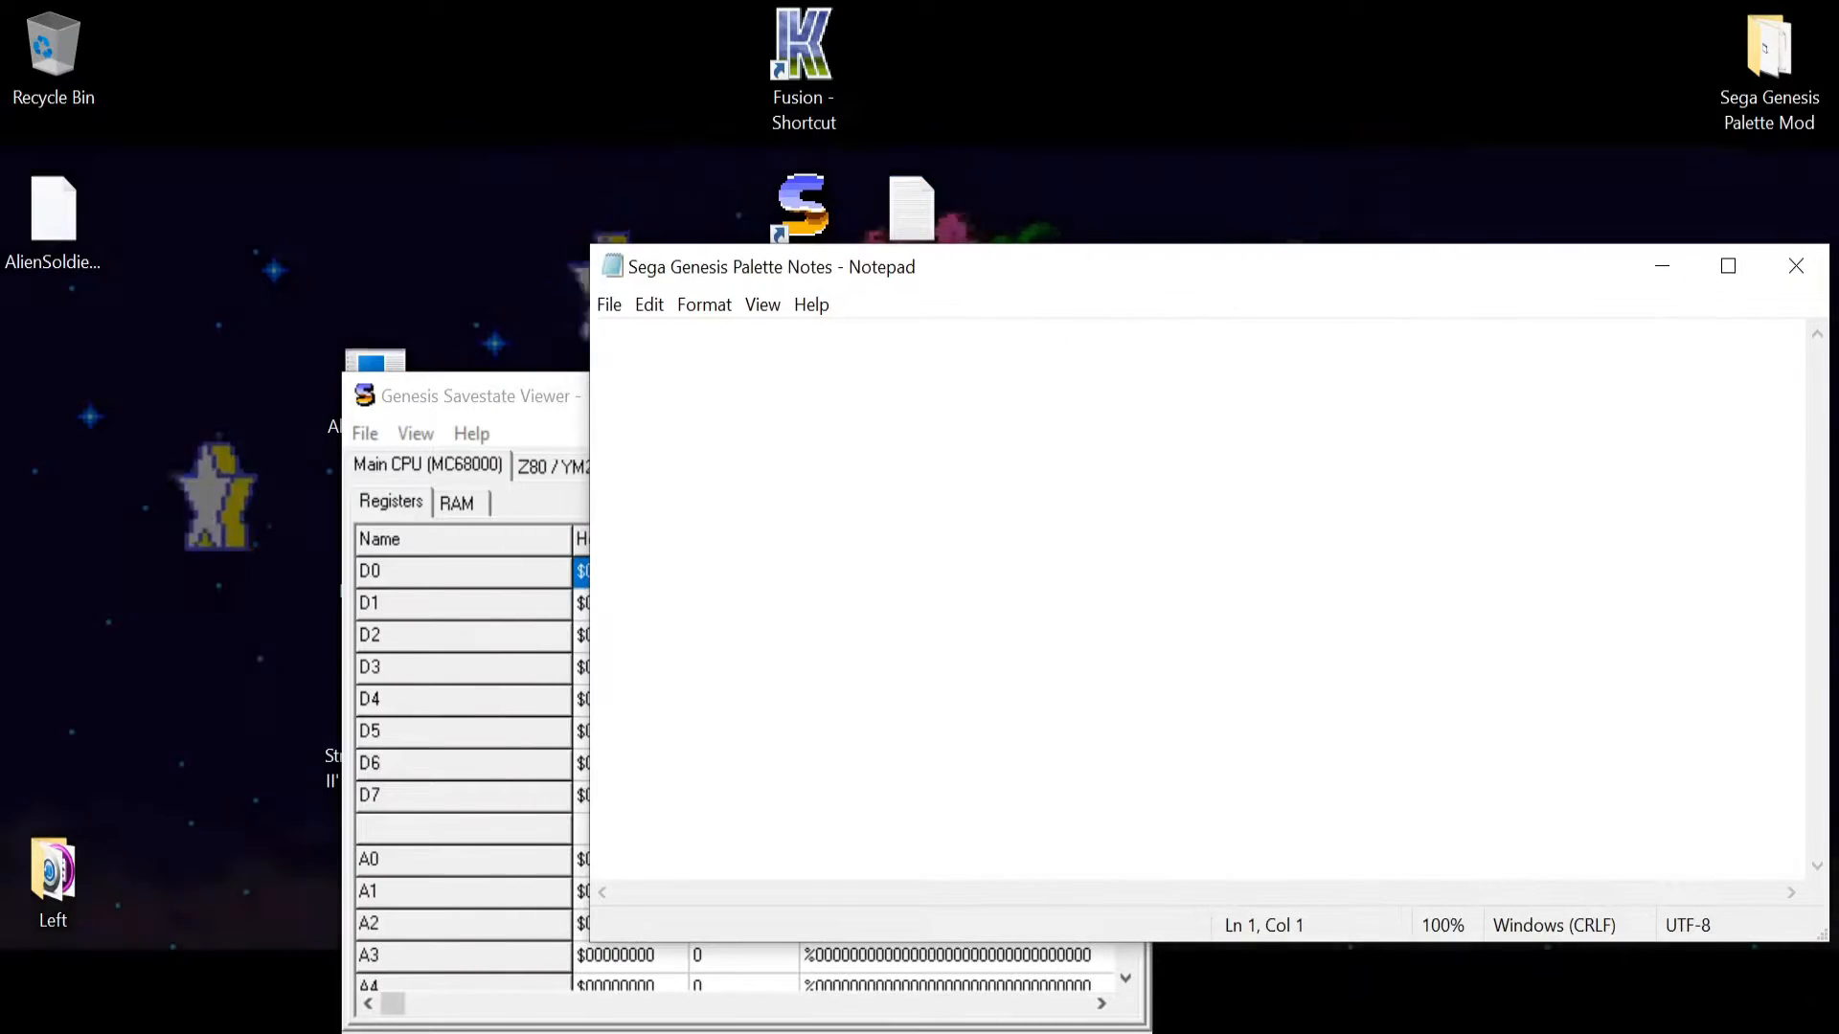
# - Reposition and enlarge the Genesis Savestate Viewer window so it overlaps the Notepad window, with the viewer in front
pyautogui.click(460, 395)
pyautogui.moveTo(460, 396); pyautogui.dragTo(527, 196)
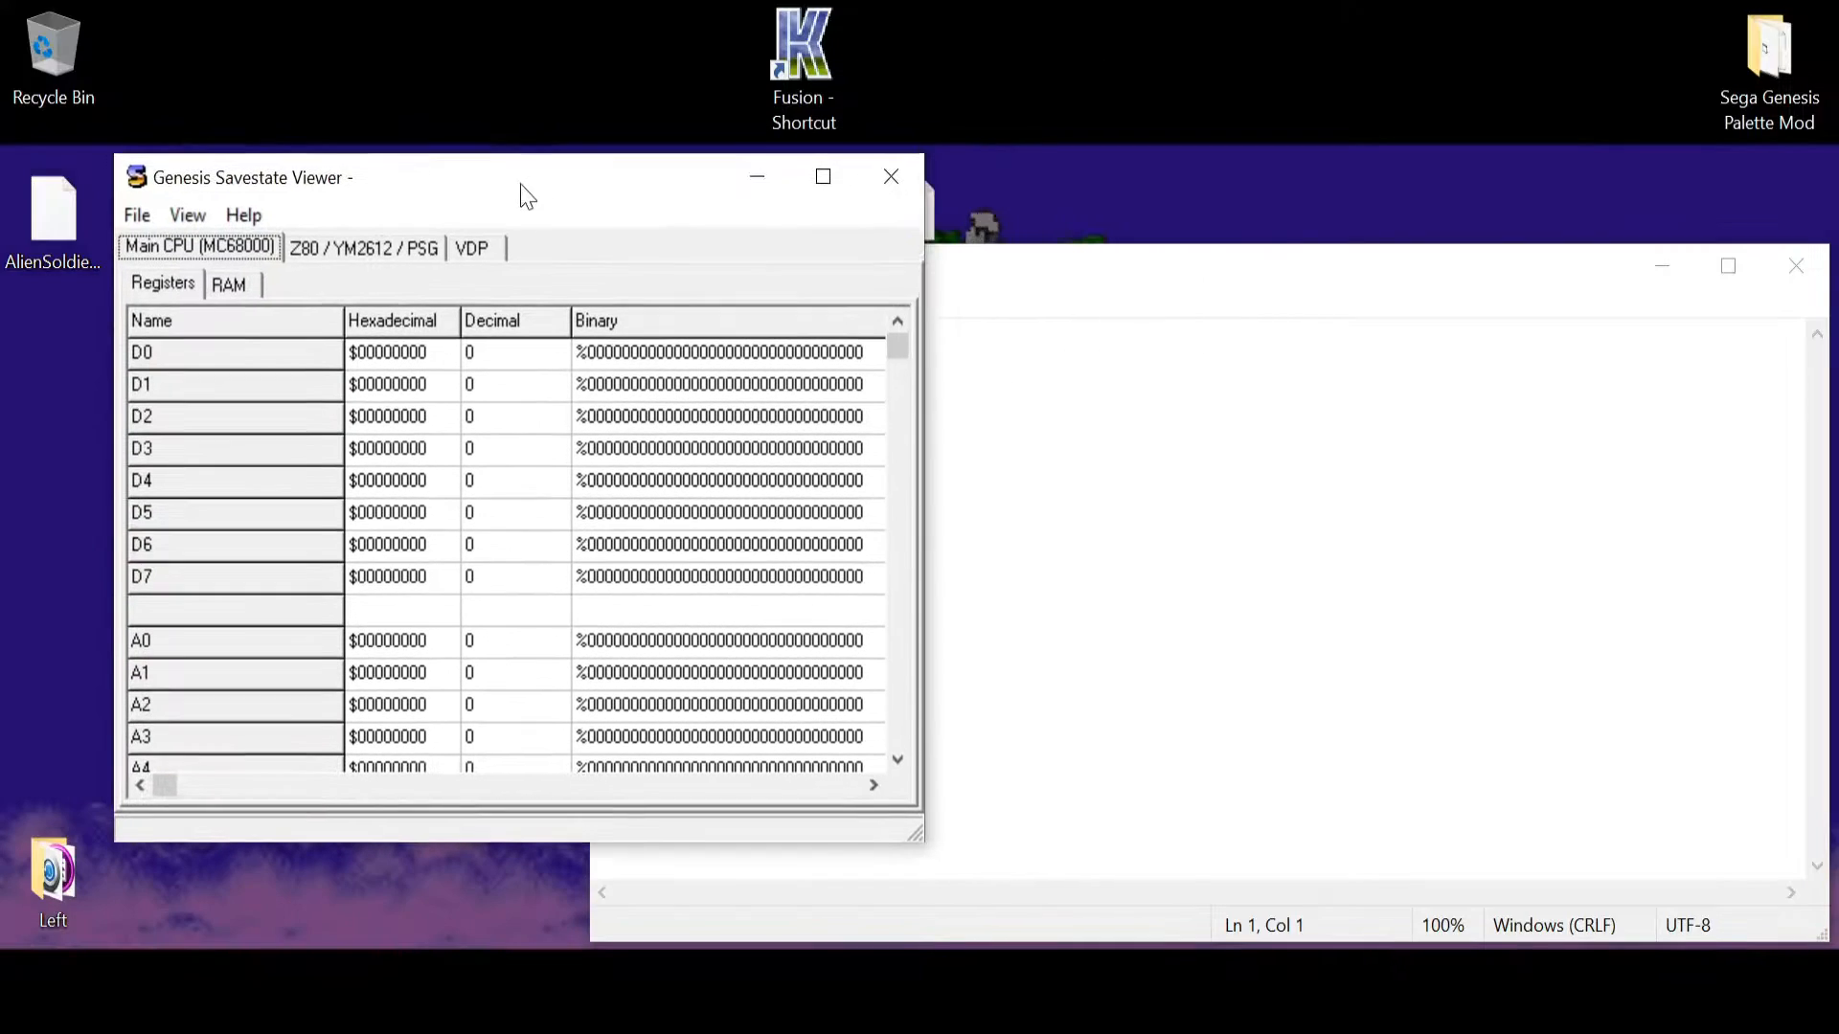
pyautogui.moveTo(916, 836); pyautogui.dragTo(1058, 867)
pyautogui.click(1083, 575)
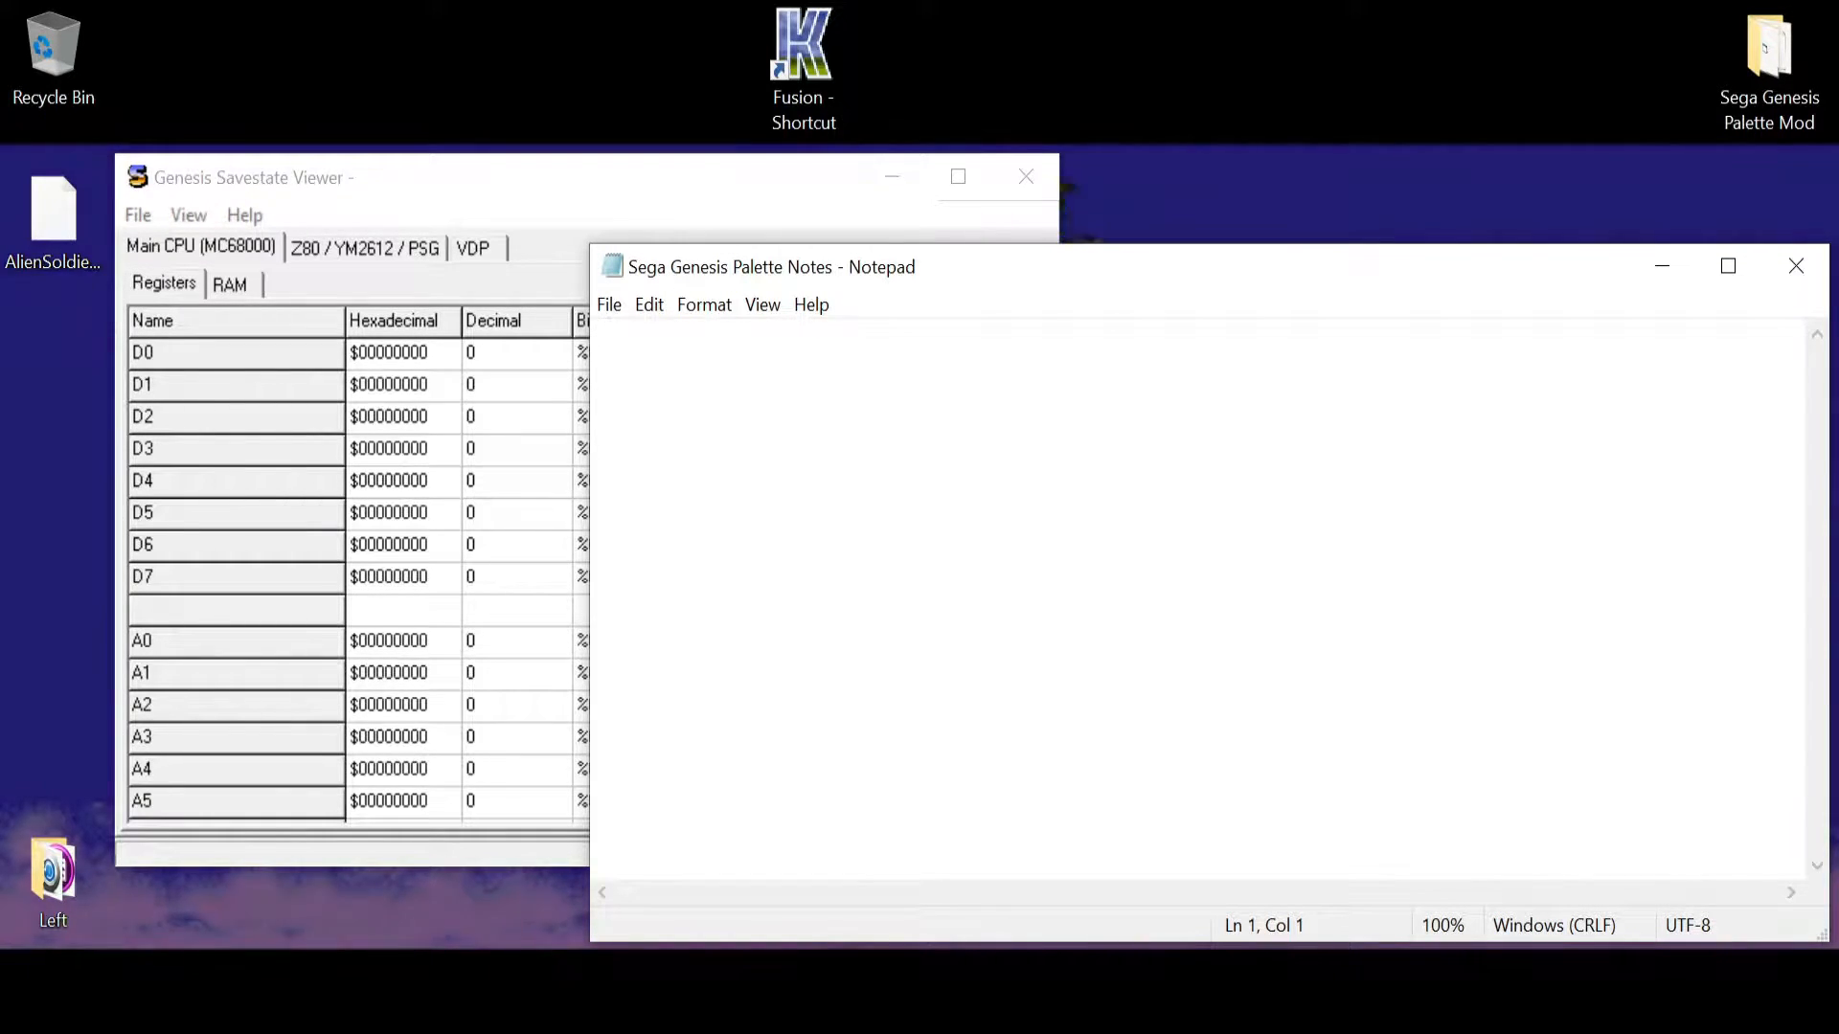
pyautogui.click(1056, 232)
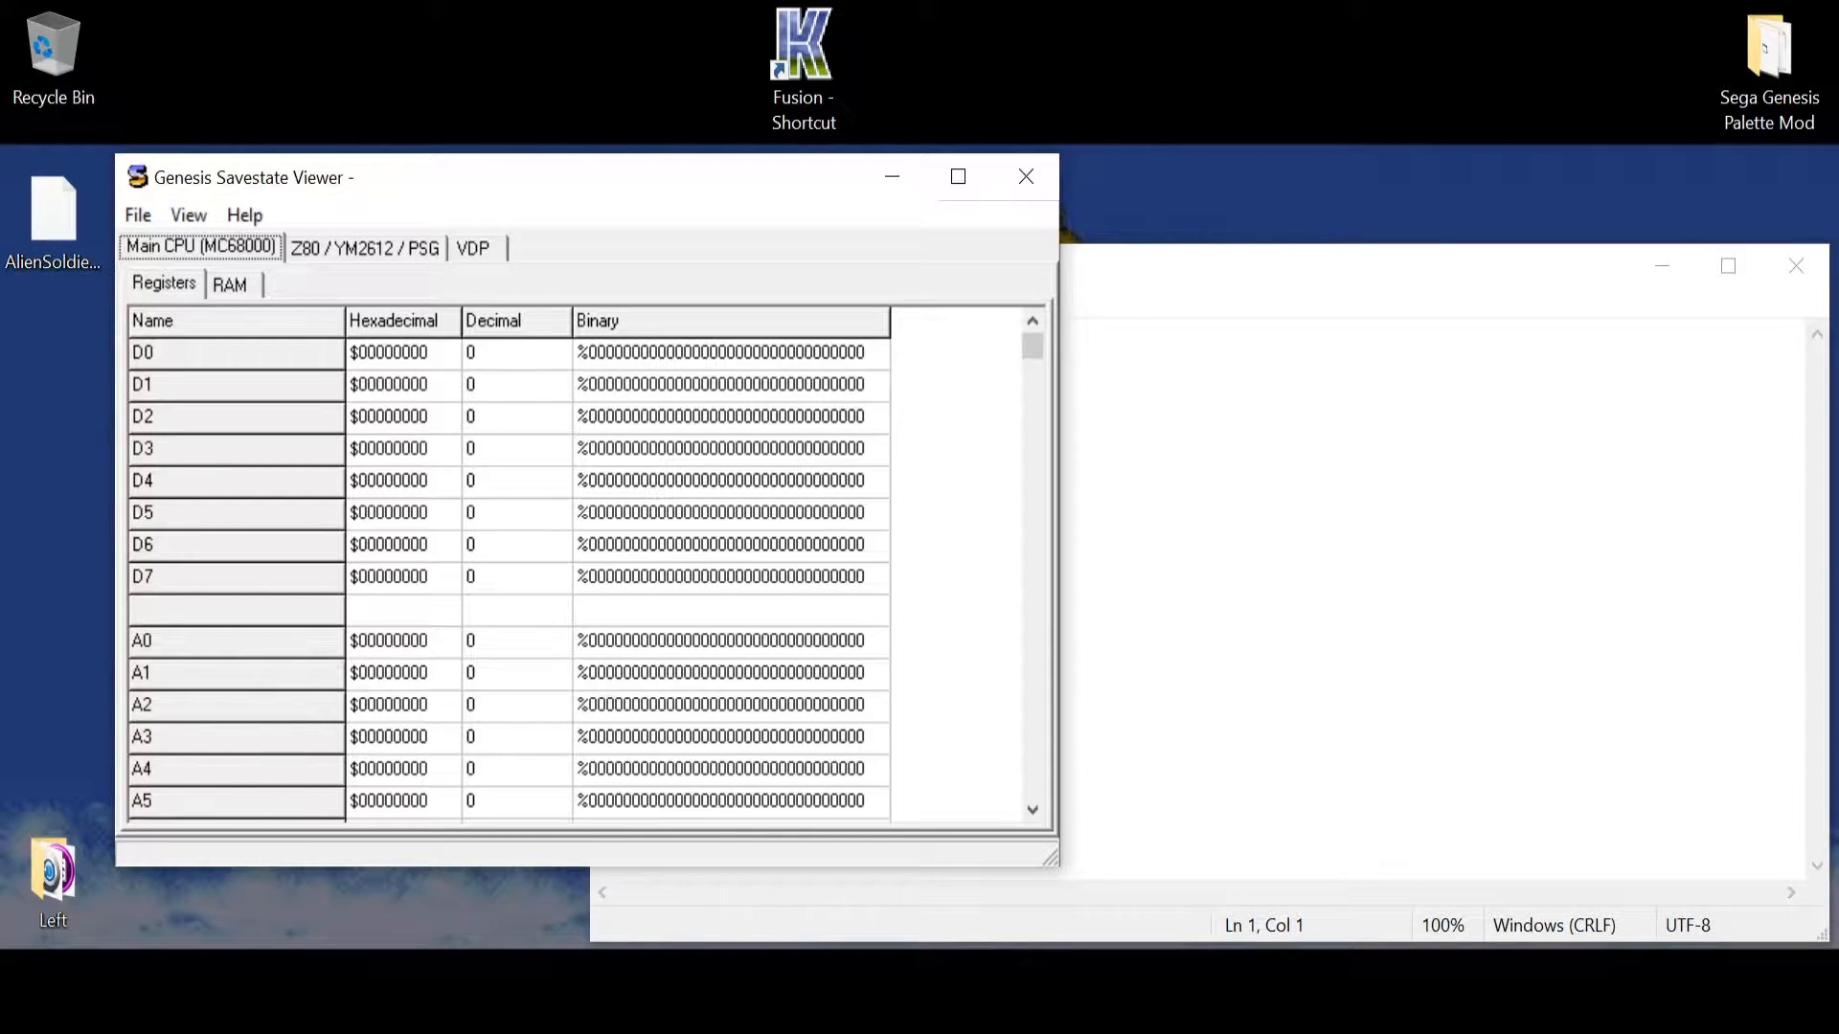
# - Load the AlienSoldierTest.gsx savestate from the desktop into Genesis Savestate Viewer
pyautogui.click(138, 214)
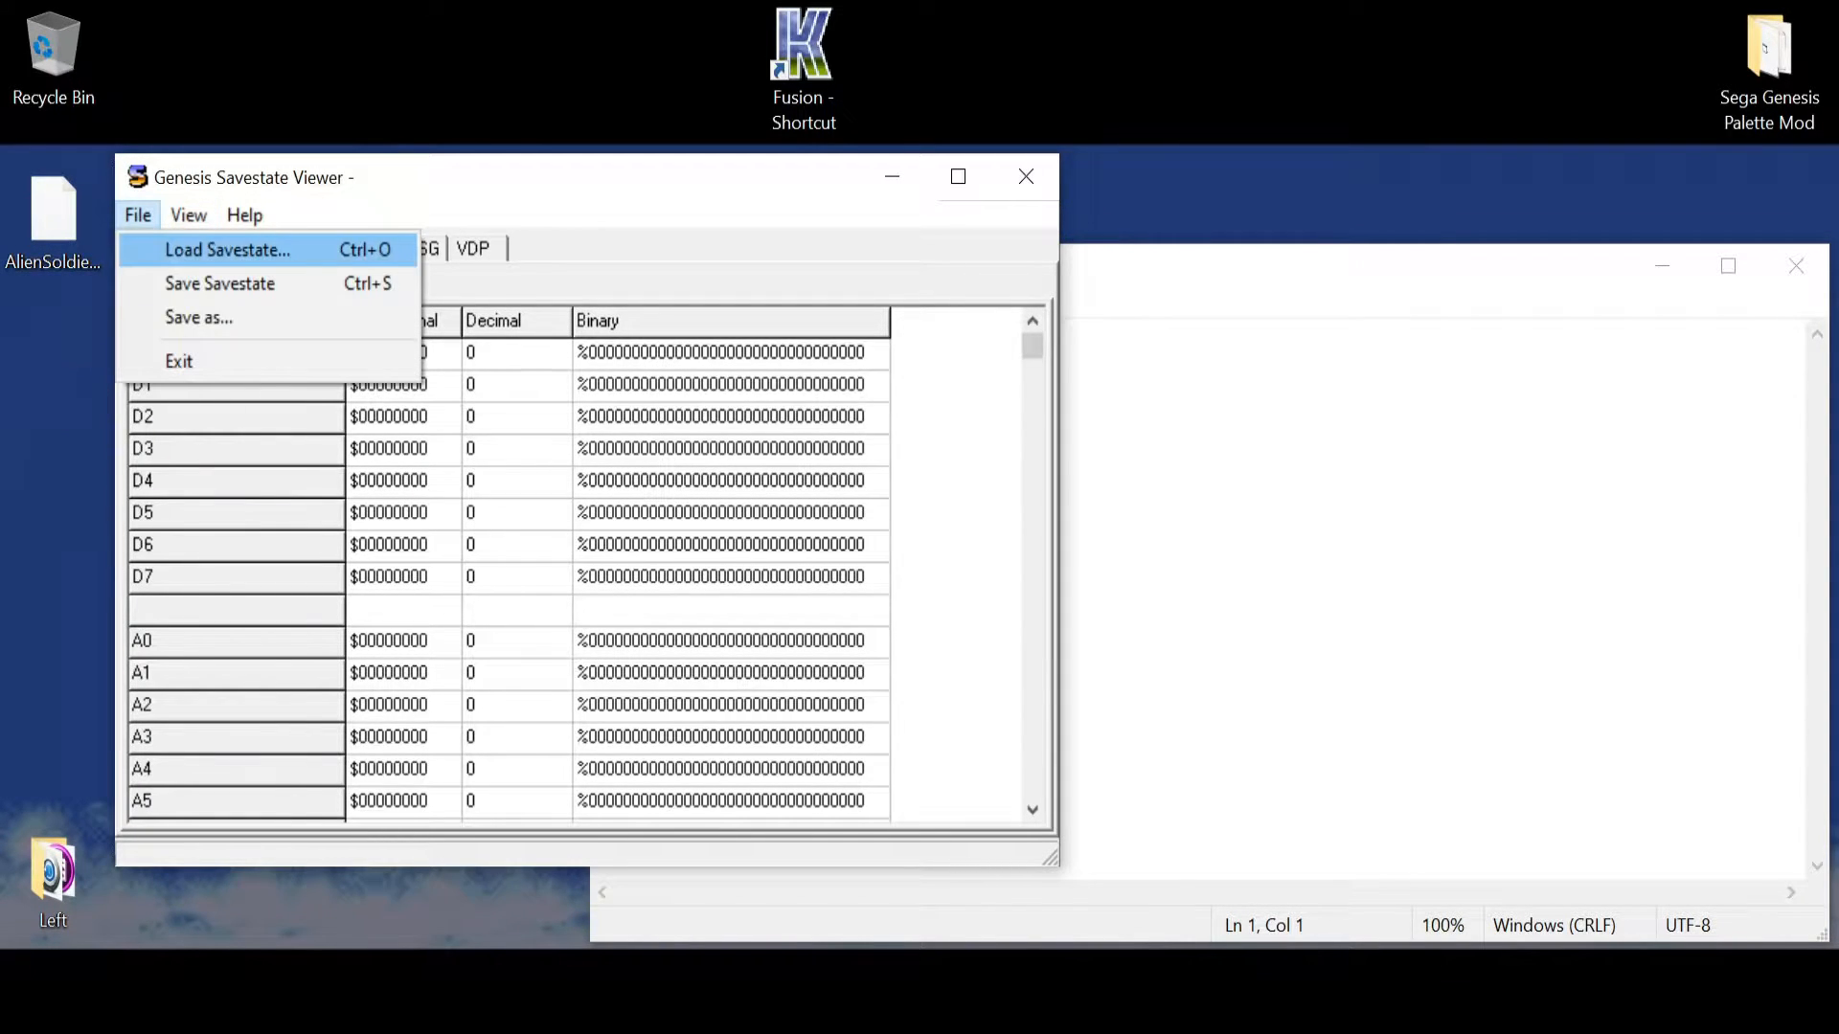
pyautogui.press('Left')
pyautogui.press('Right')
pyautogui.press('Return')
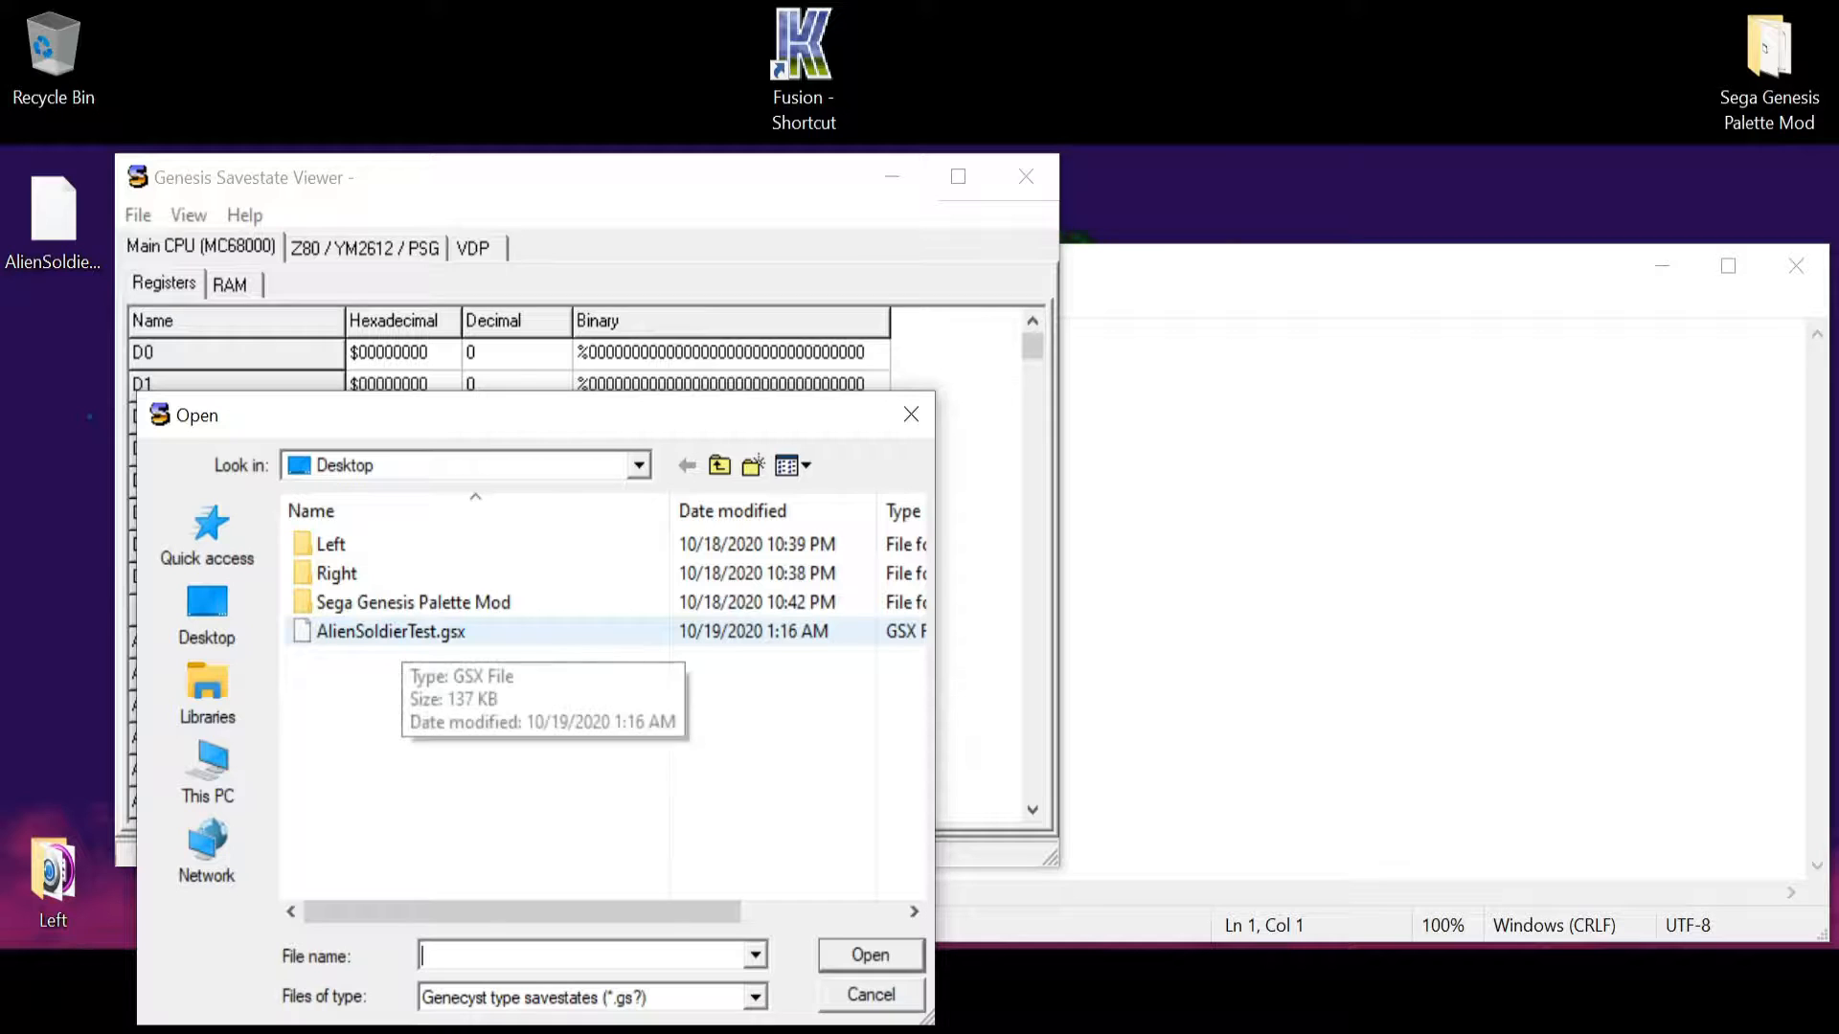
pyautogui.doubleClick(397, 632)
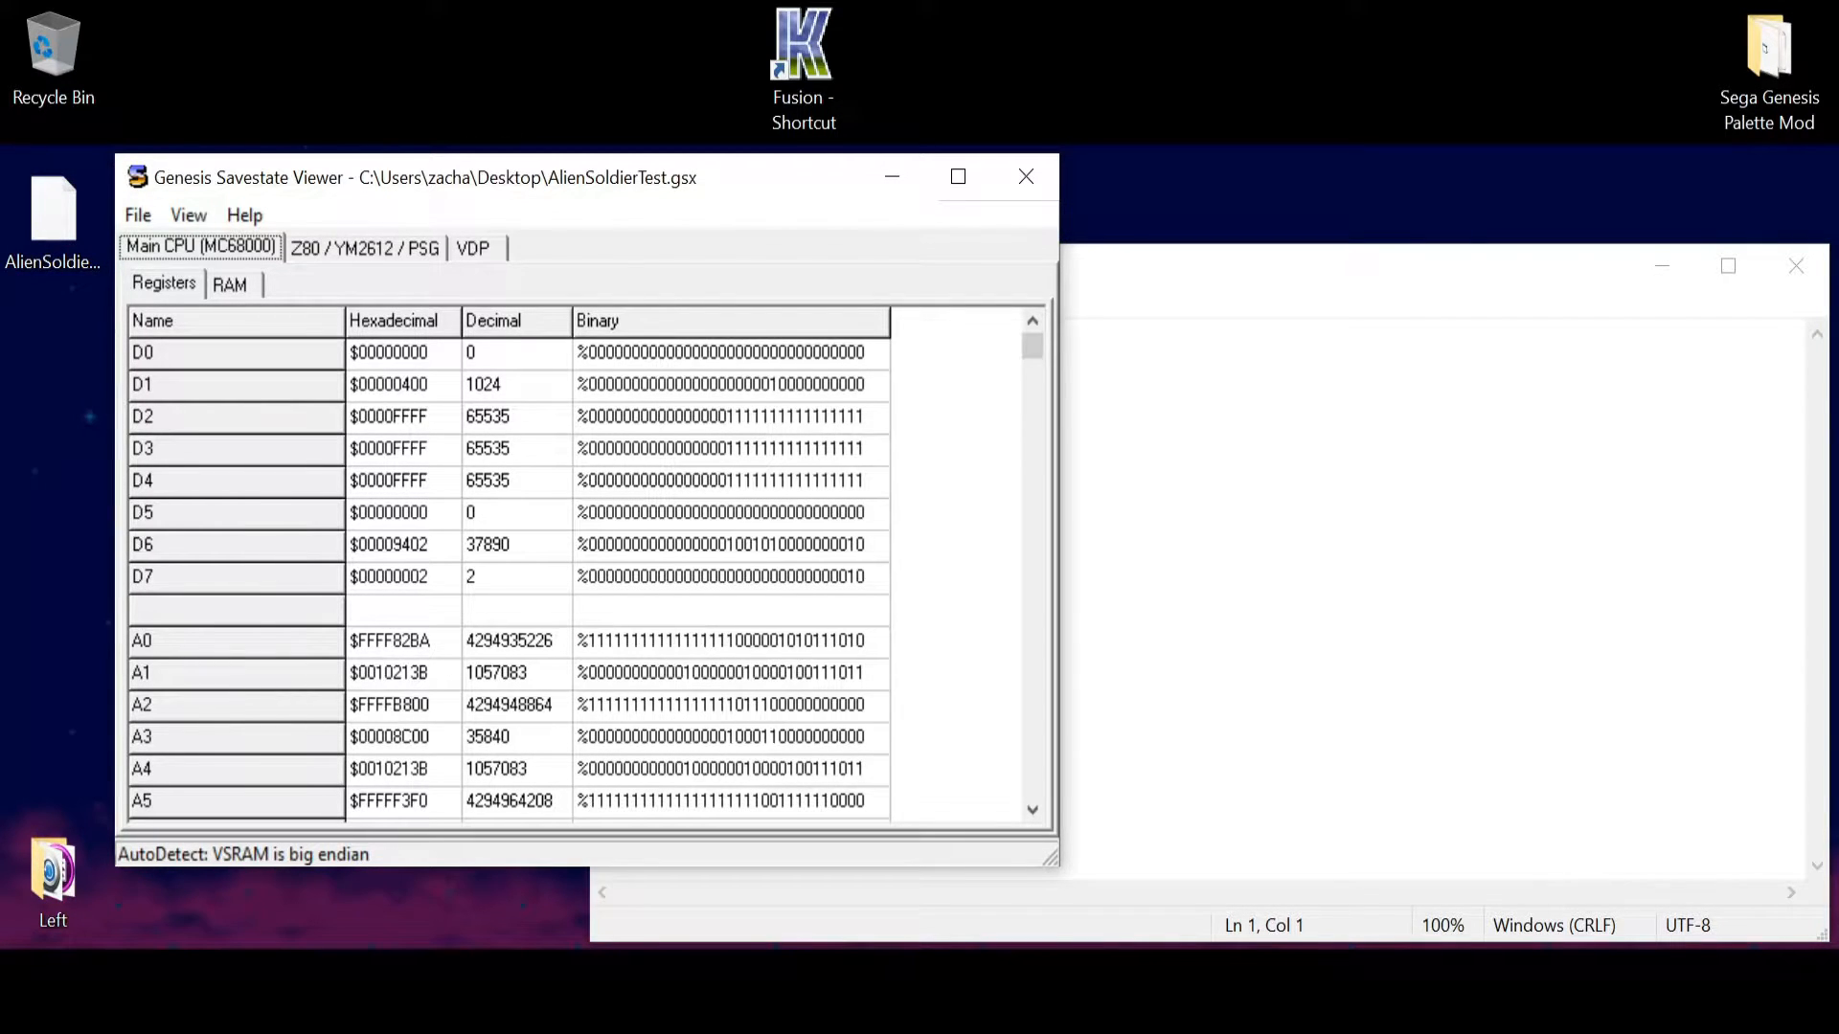
# - Display the VDP Color RAM palette and place the savestate's Screen preview beside the viewer window
pyautogui.click(473, 248)
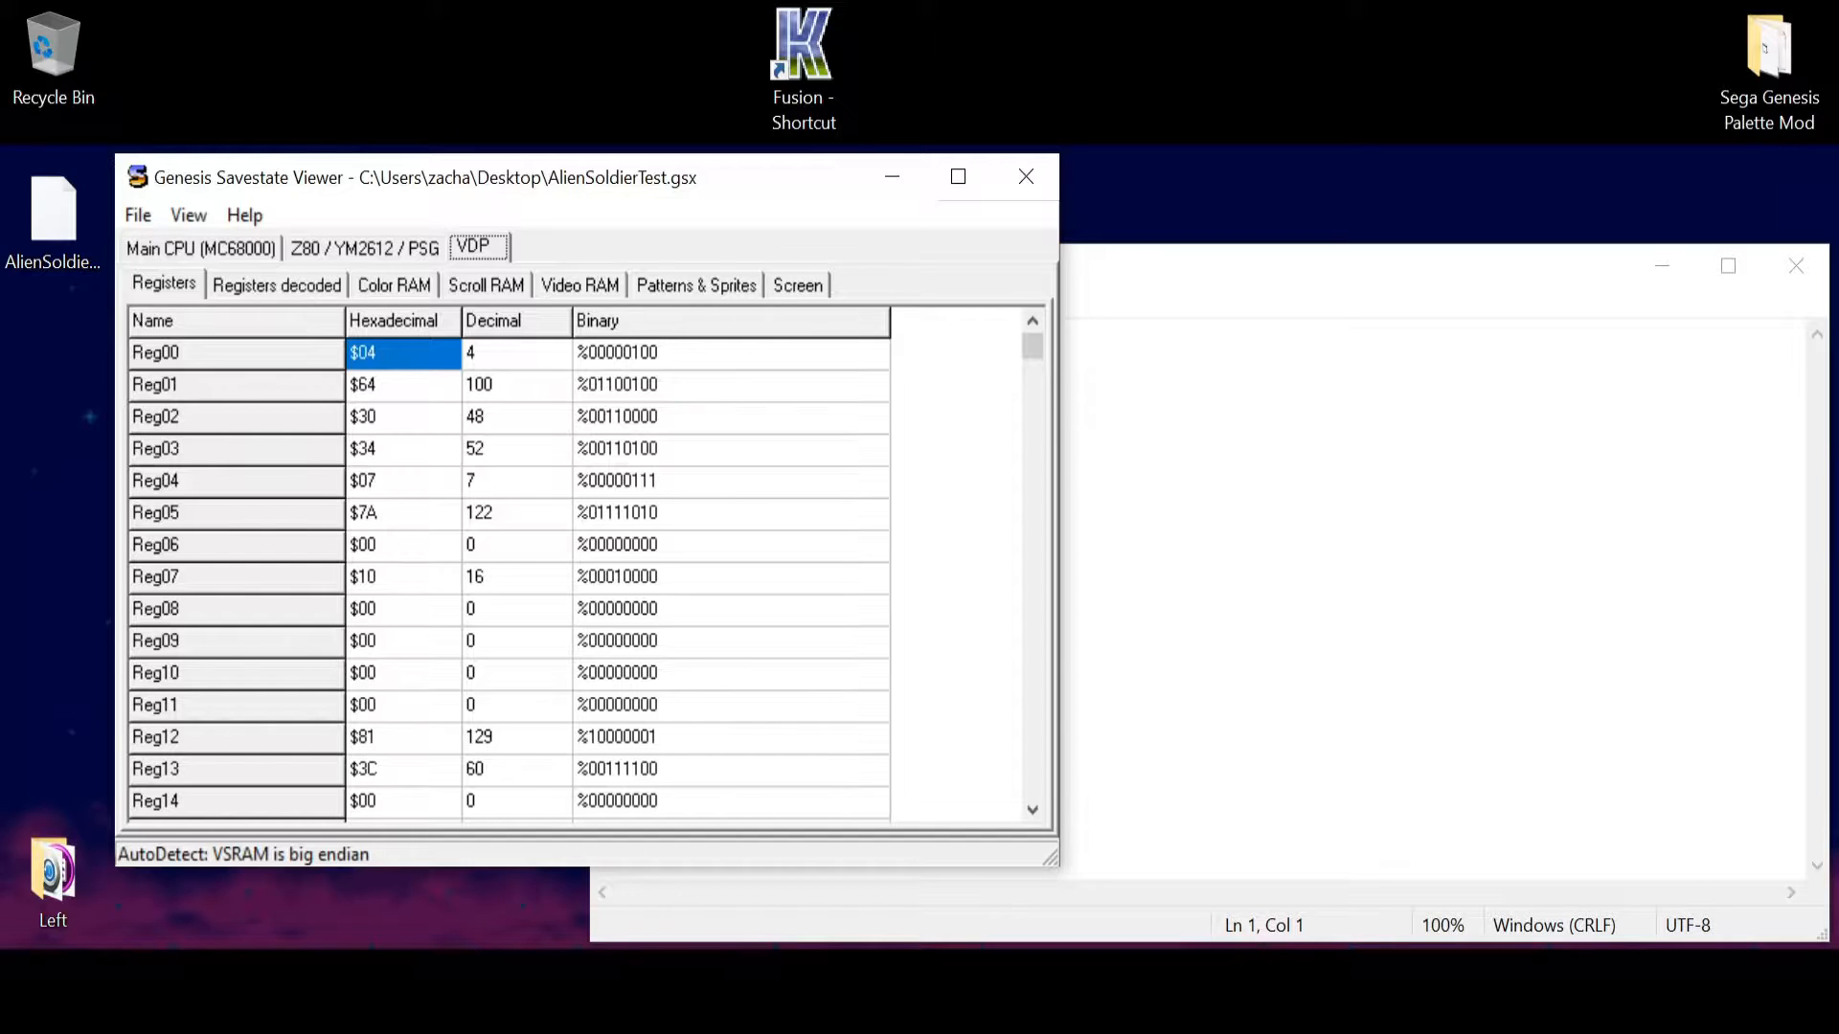
pyautogui.click(394, 285)
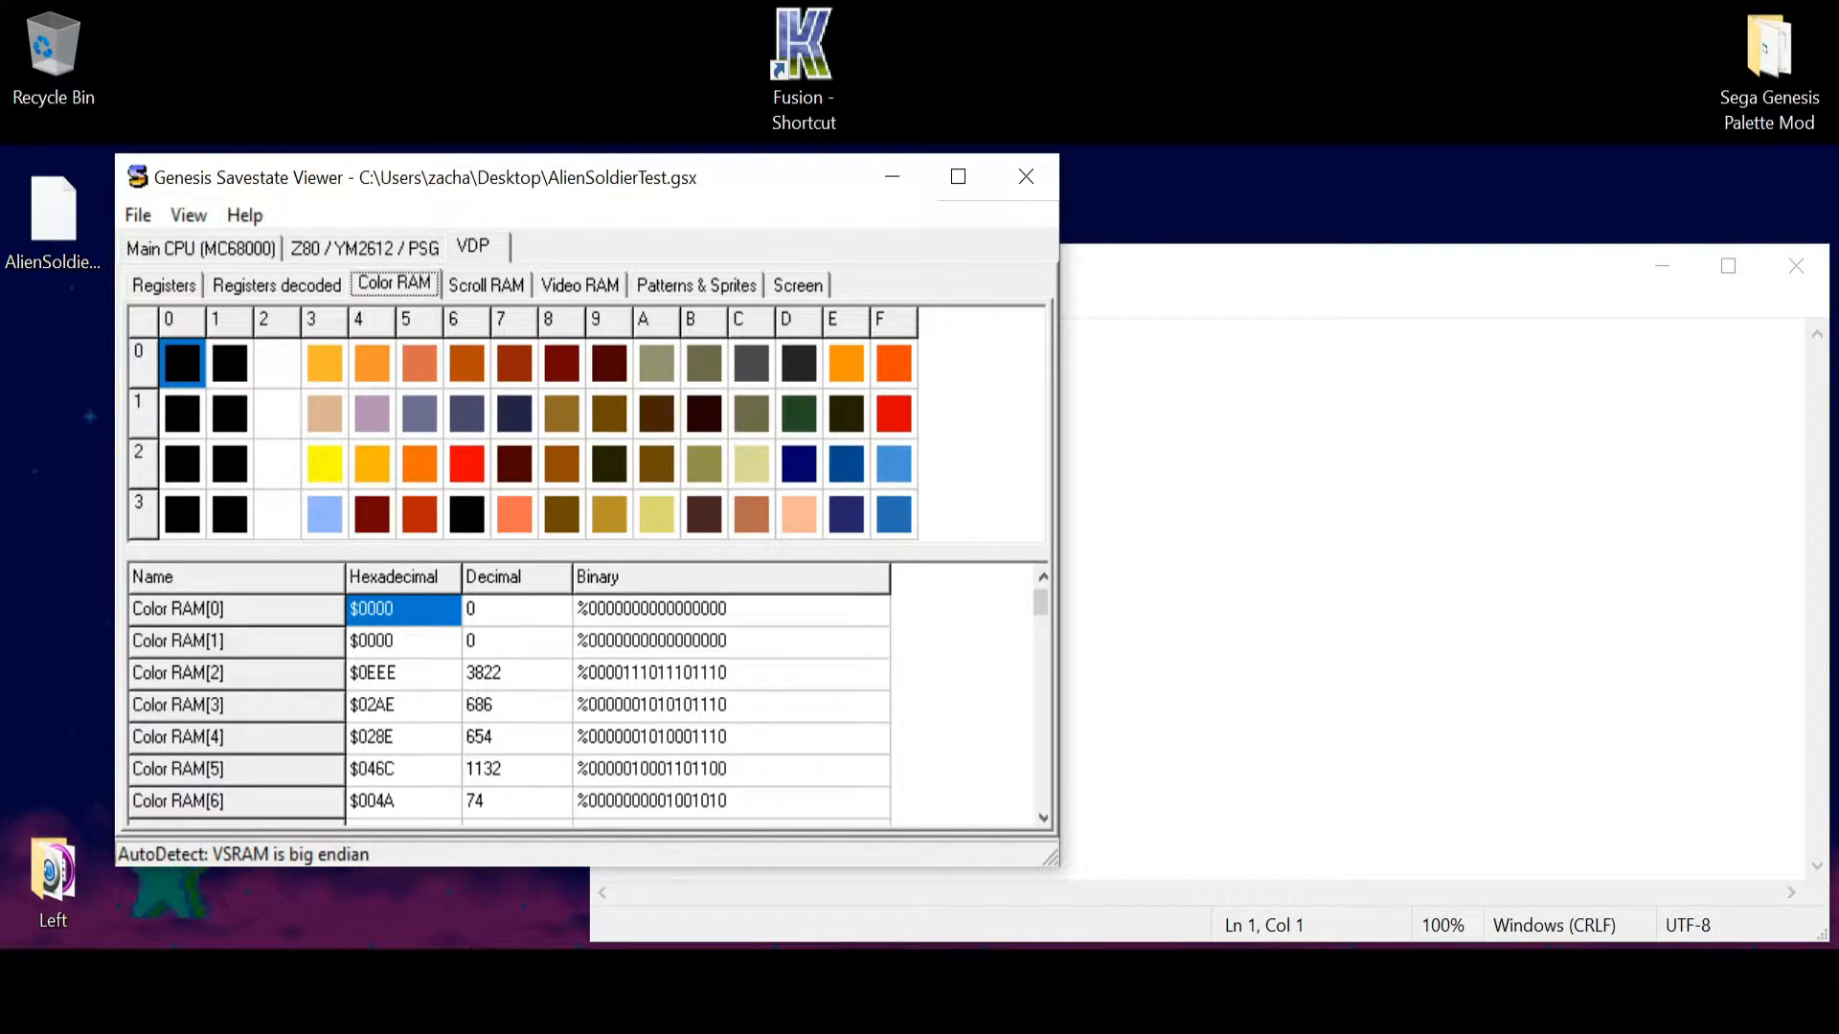
pyautogui.hotkey('alt', 'v')
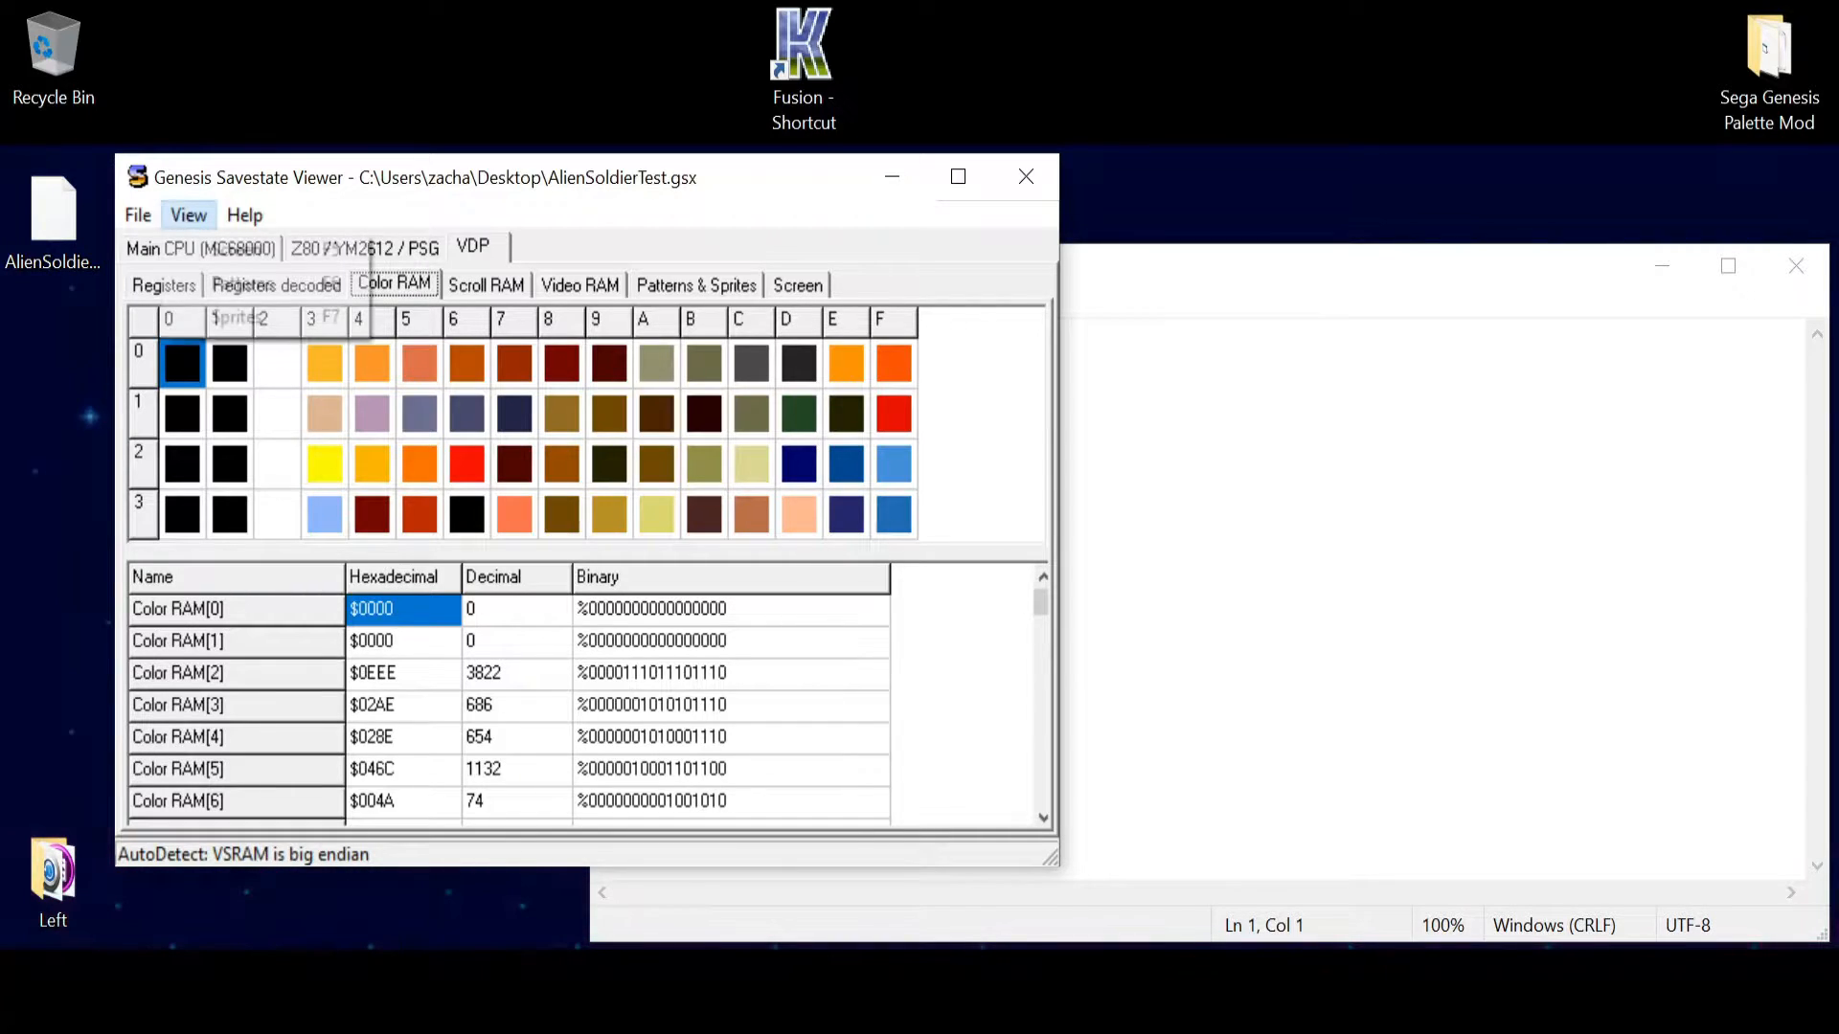
pyautogui.press('Right')
pyautogui.press('Left')
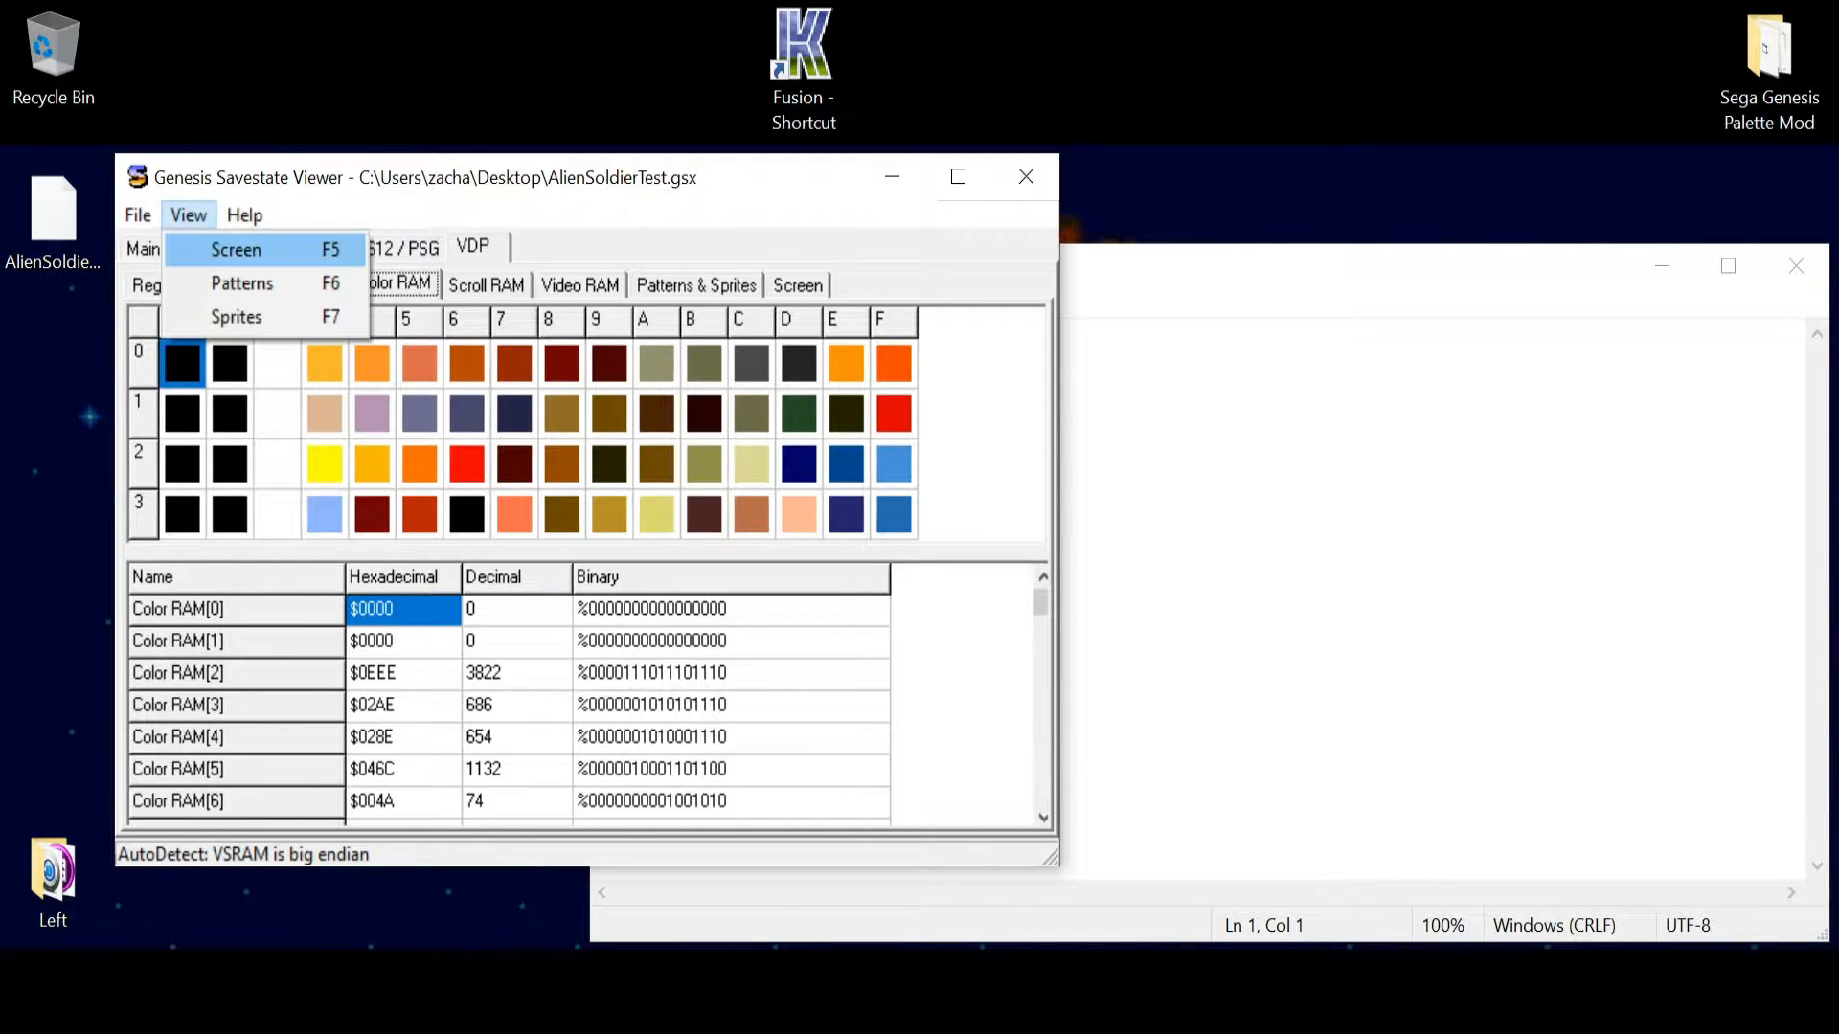
pyautogui.press('Return')
pyautogui.moveTo(574, 339); pyautogui.dragTo(1306, 238)
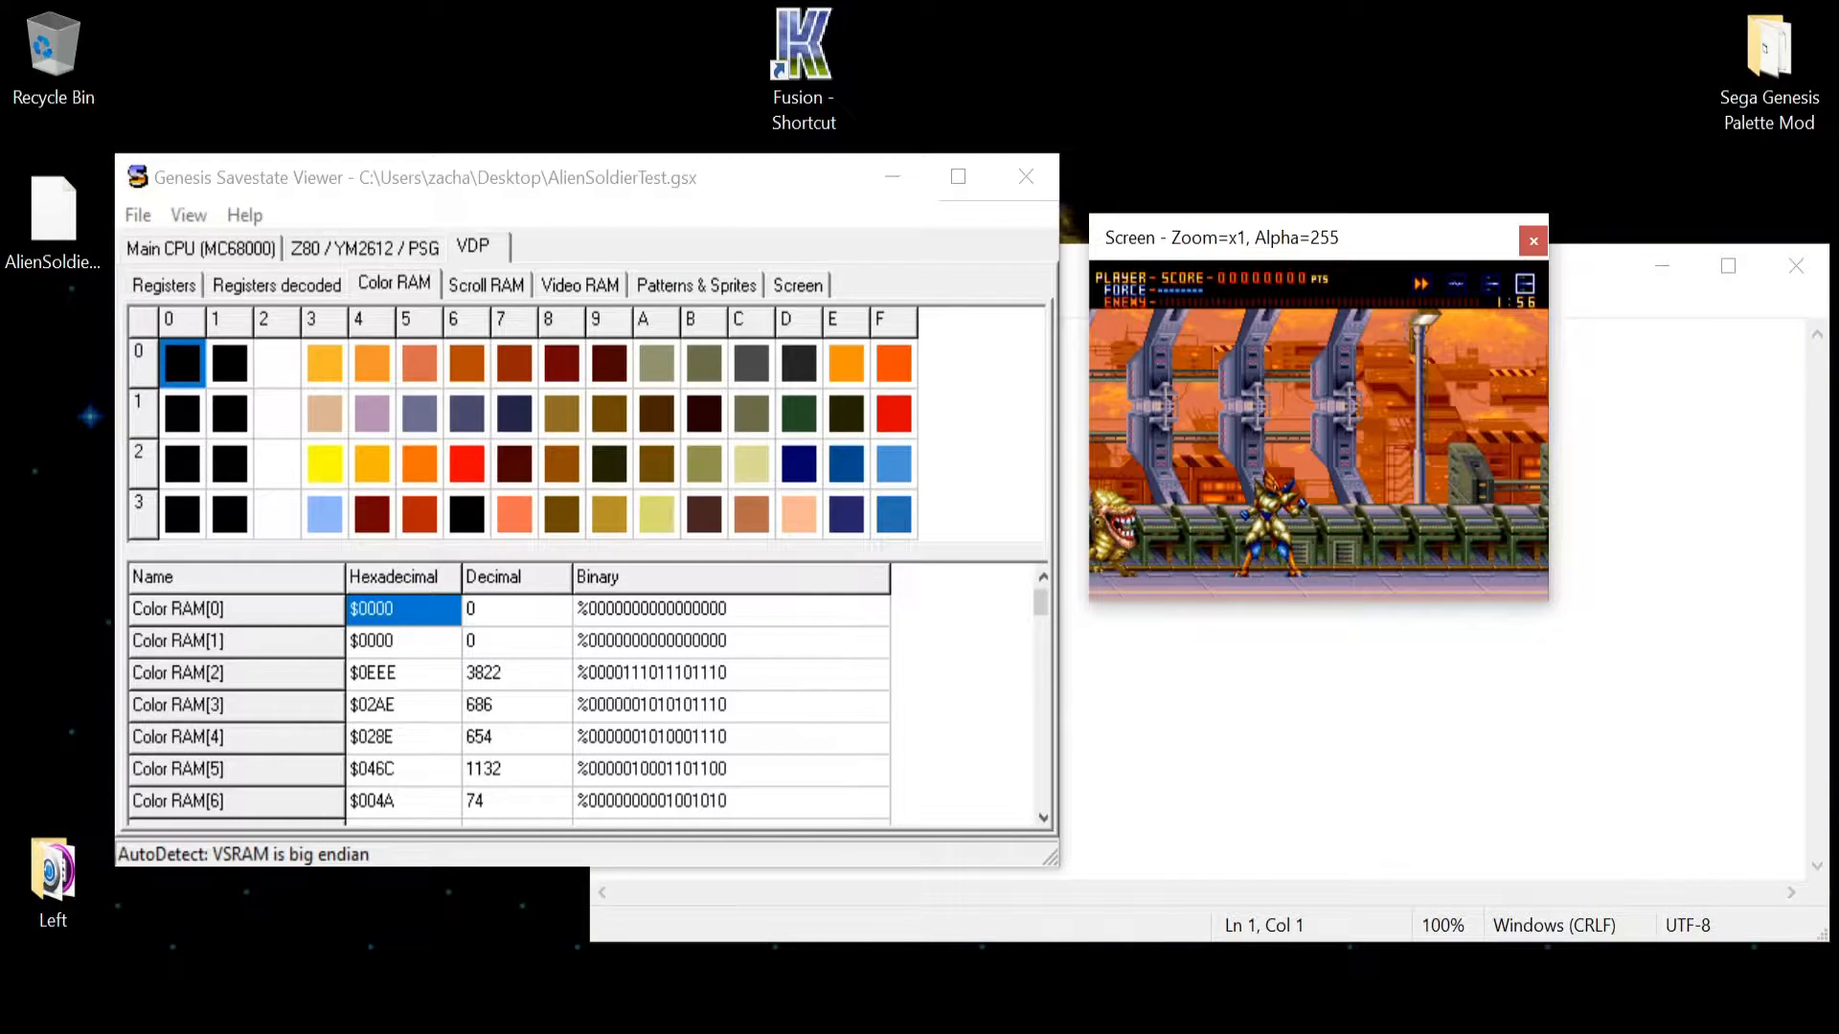
# - Check the color values of the palette entries at row 1, column 7 and row 3, column 7
pyautogui.click(514, 412)
pyautogui.click(514, 514)
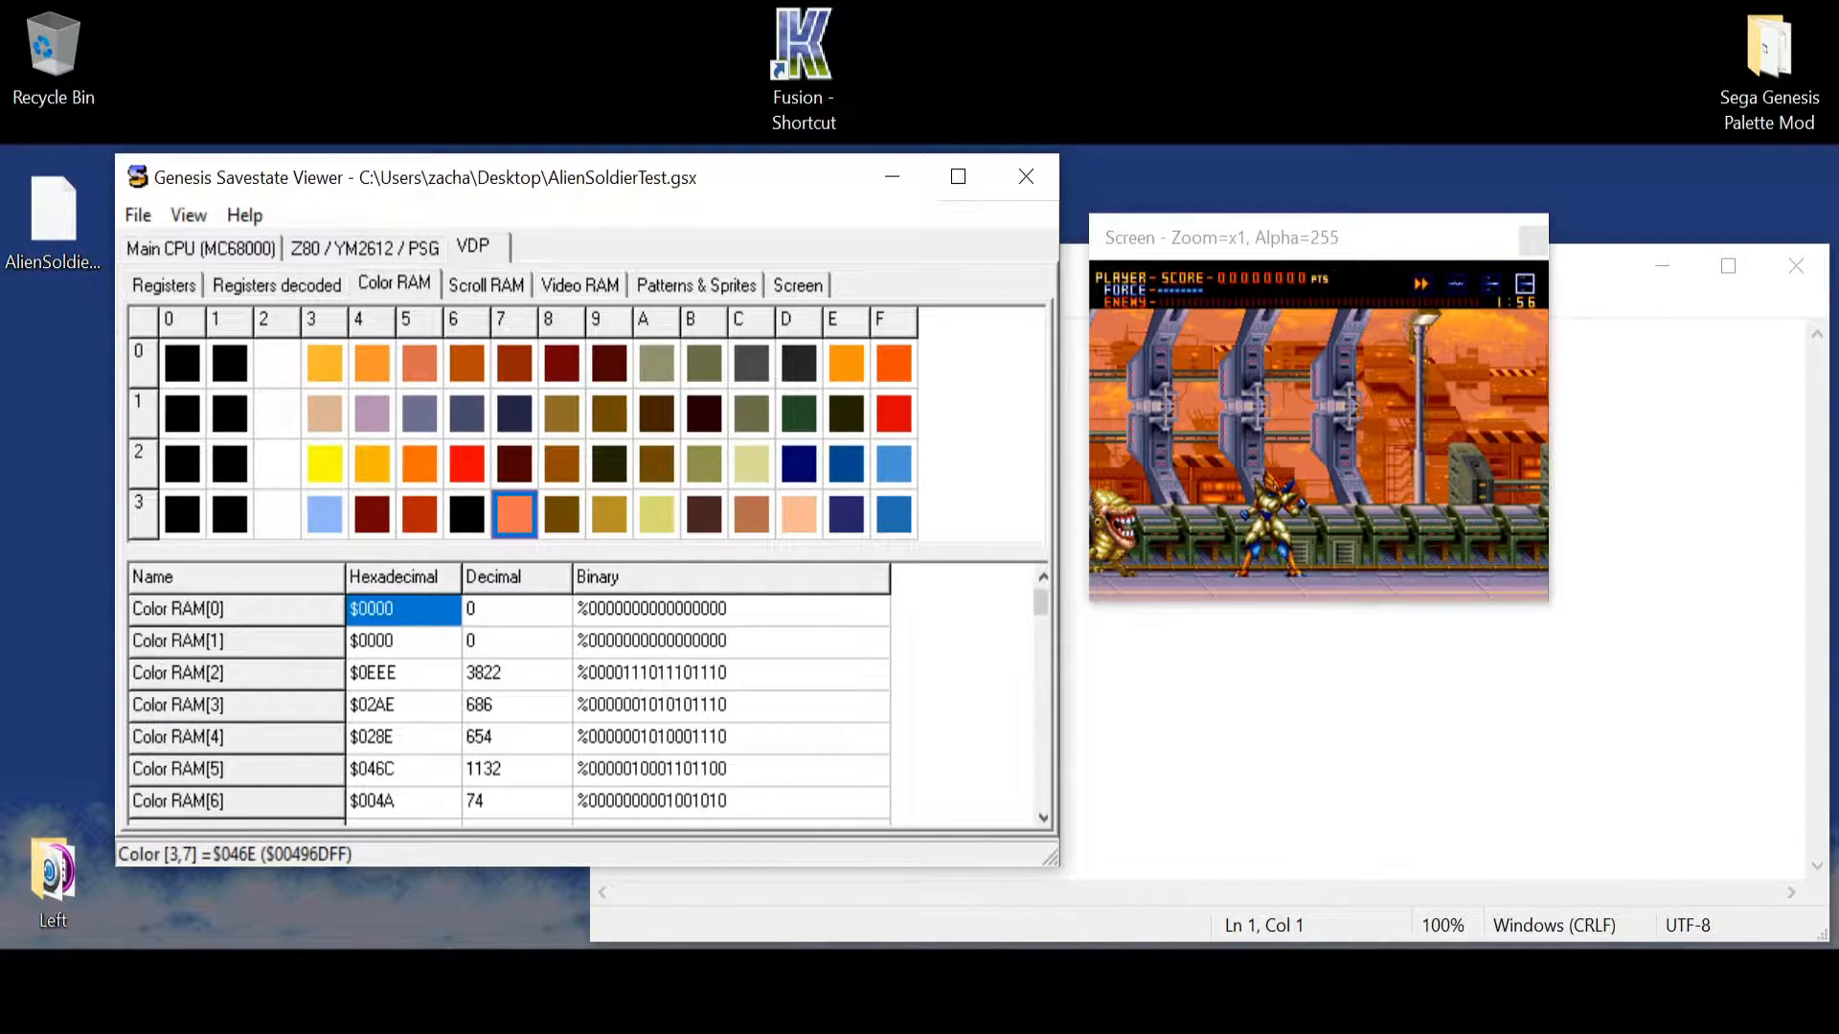
pyautogui.click(1532, 241)
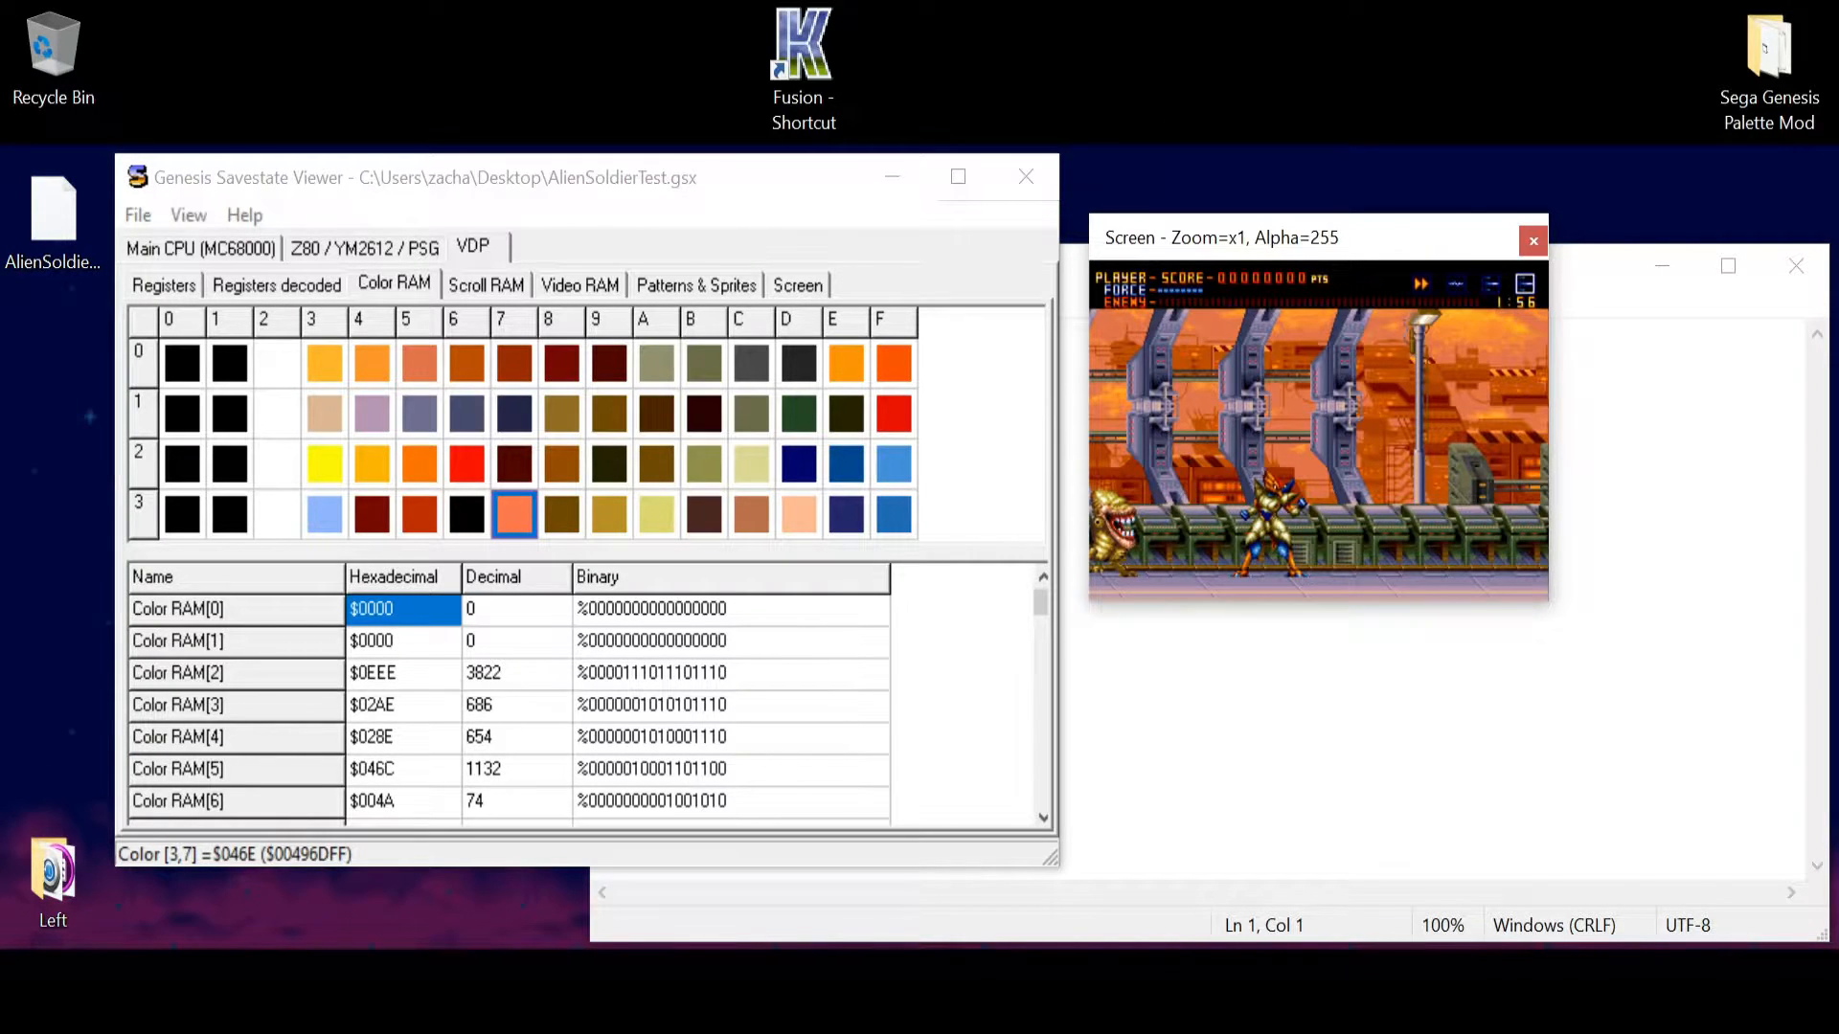
# - Change the yellow palette entry at row 2, column 3 to white by raising its luminance to 240
pyautogui.doubleClick(325, 464)
pyautogui.moveTo(767, 218); pyautogui.dragTo(486, 229)
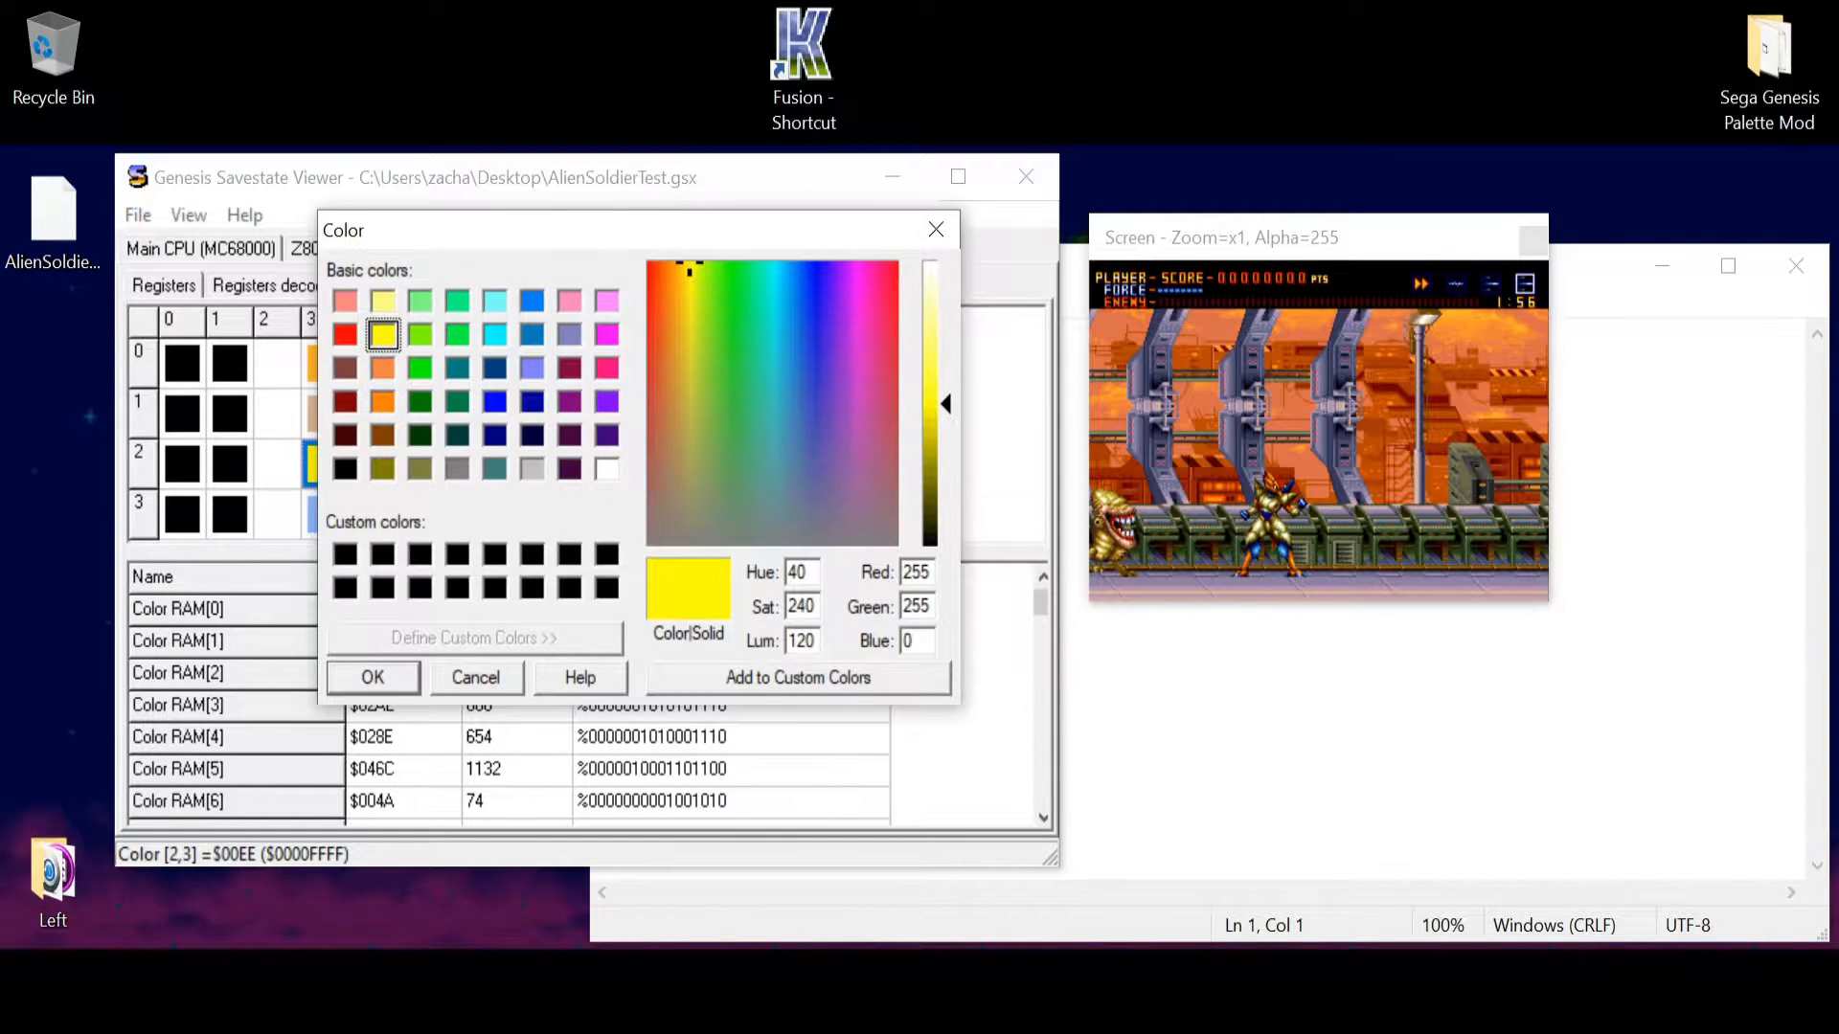
pyautogui.moveTo(939, 403); pyautogui.dragTo(938, 262)
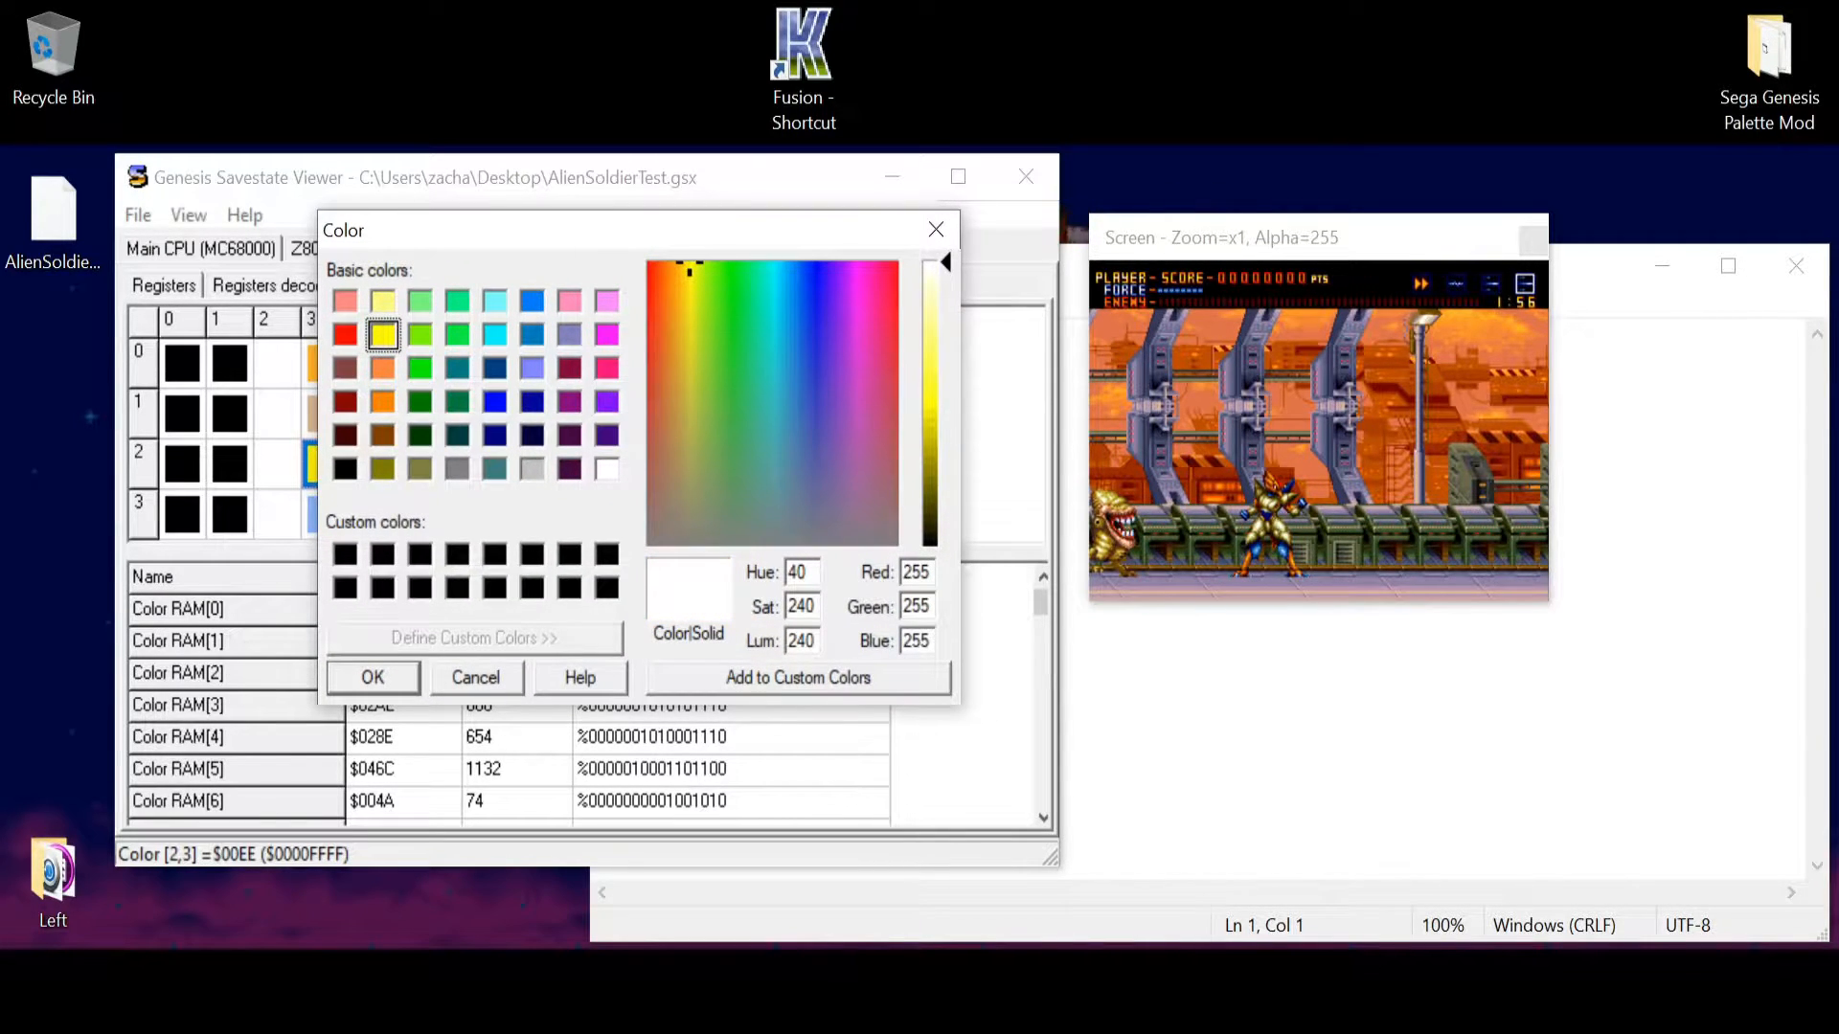
pyautogui.press('Return')
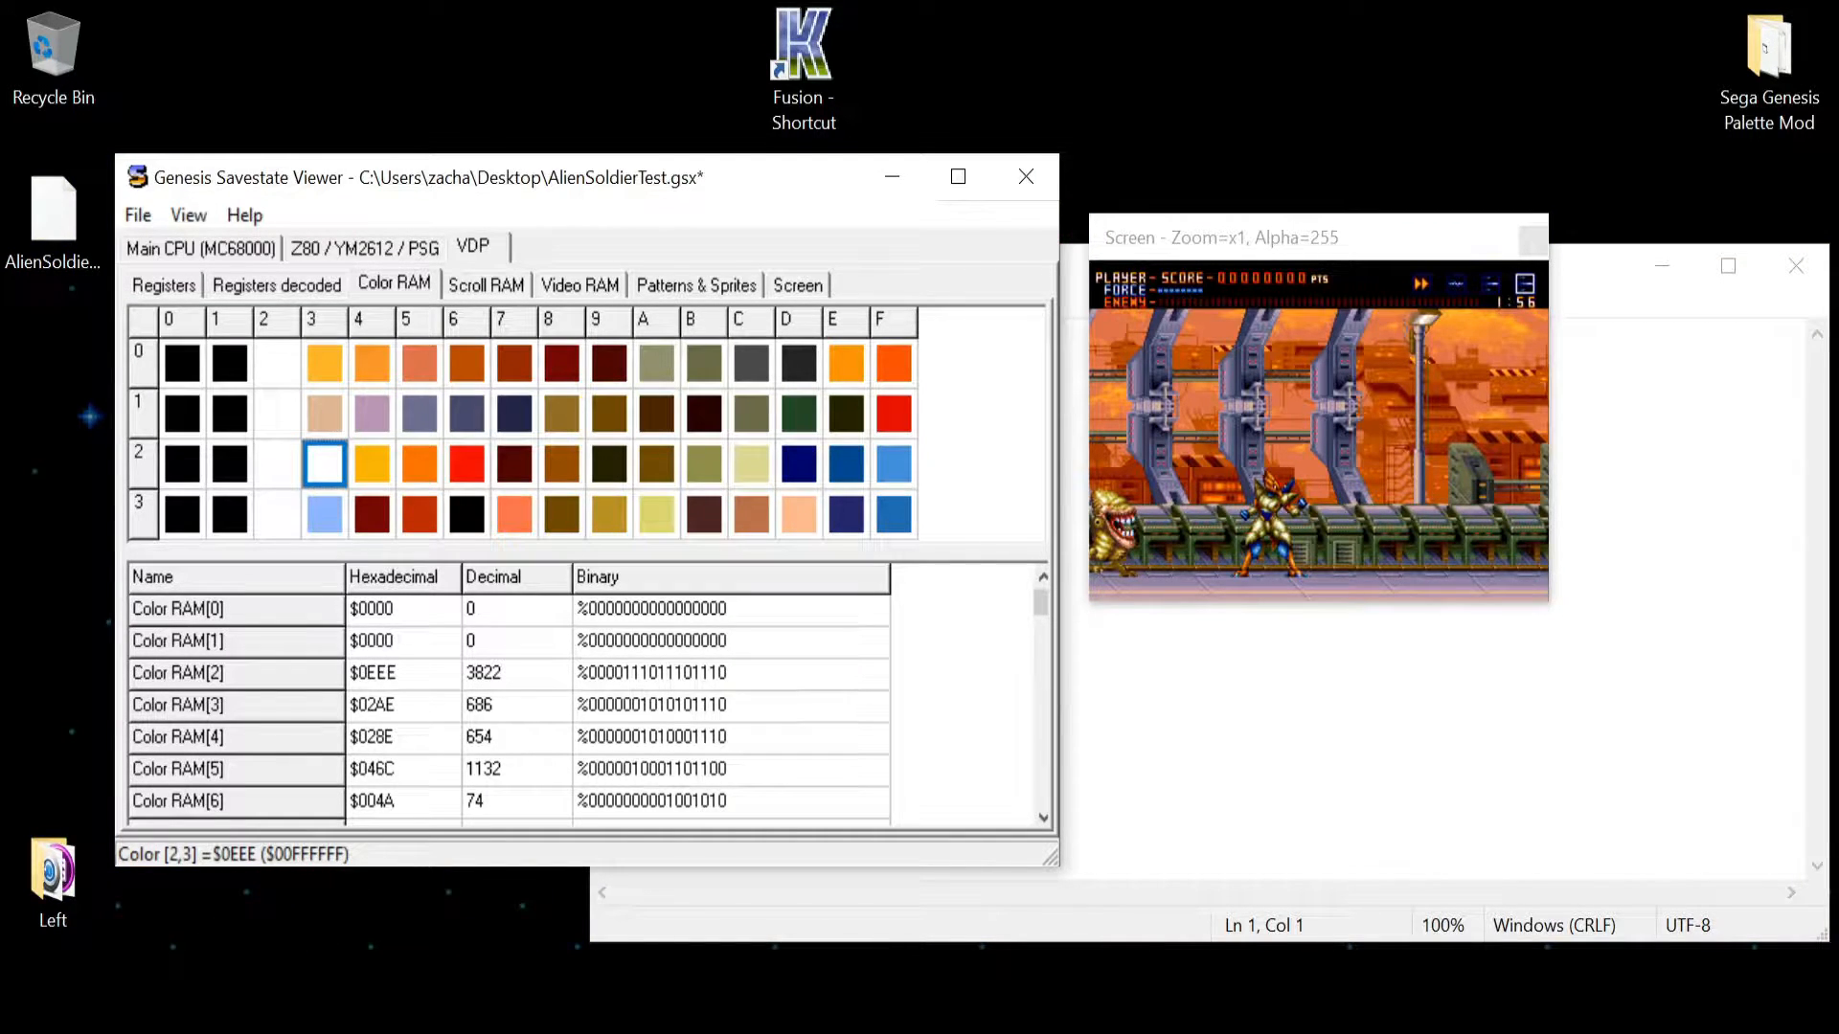
# - Change the palette entries at row 2, columns C and B to white
pyautogui.click(752, 464)
pyautogui.doubleClick(751, 465)
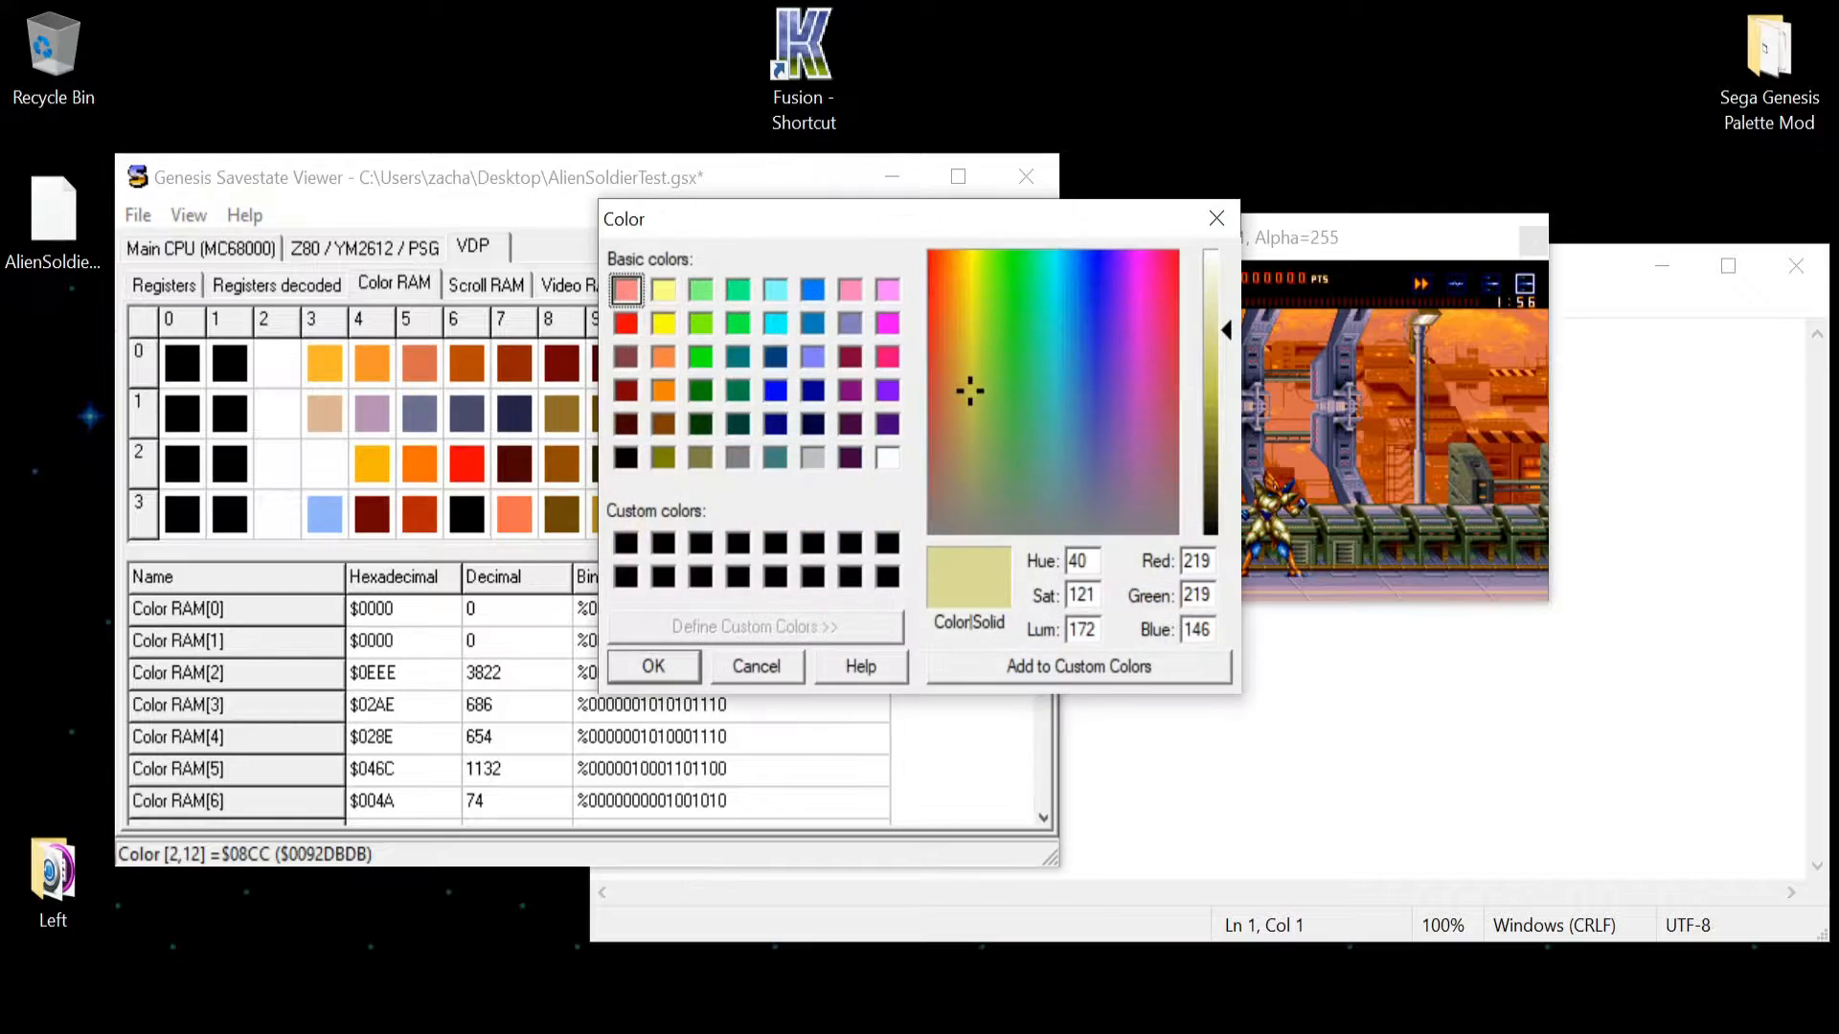
pyautogui.moveTo(1226, 335); pyautogui.dragTo(1226, 251)
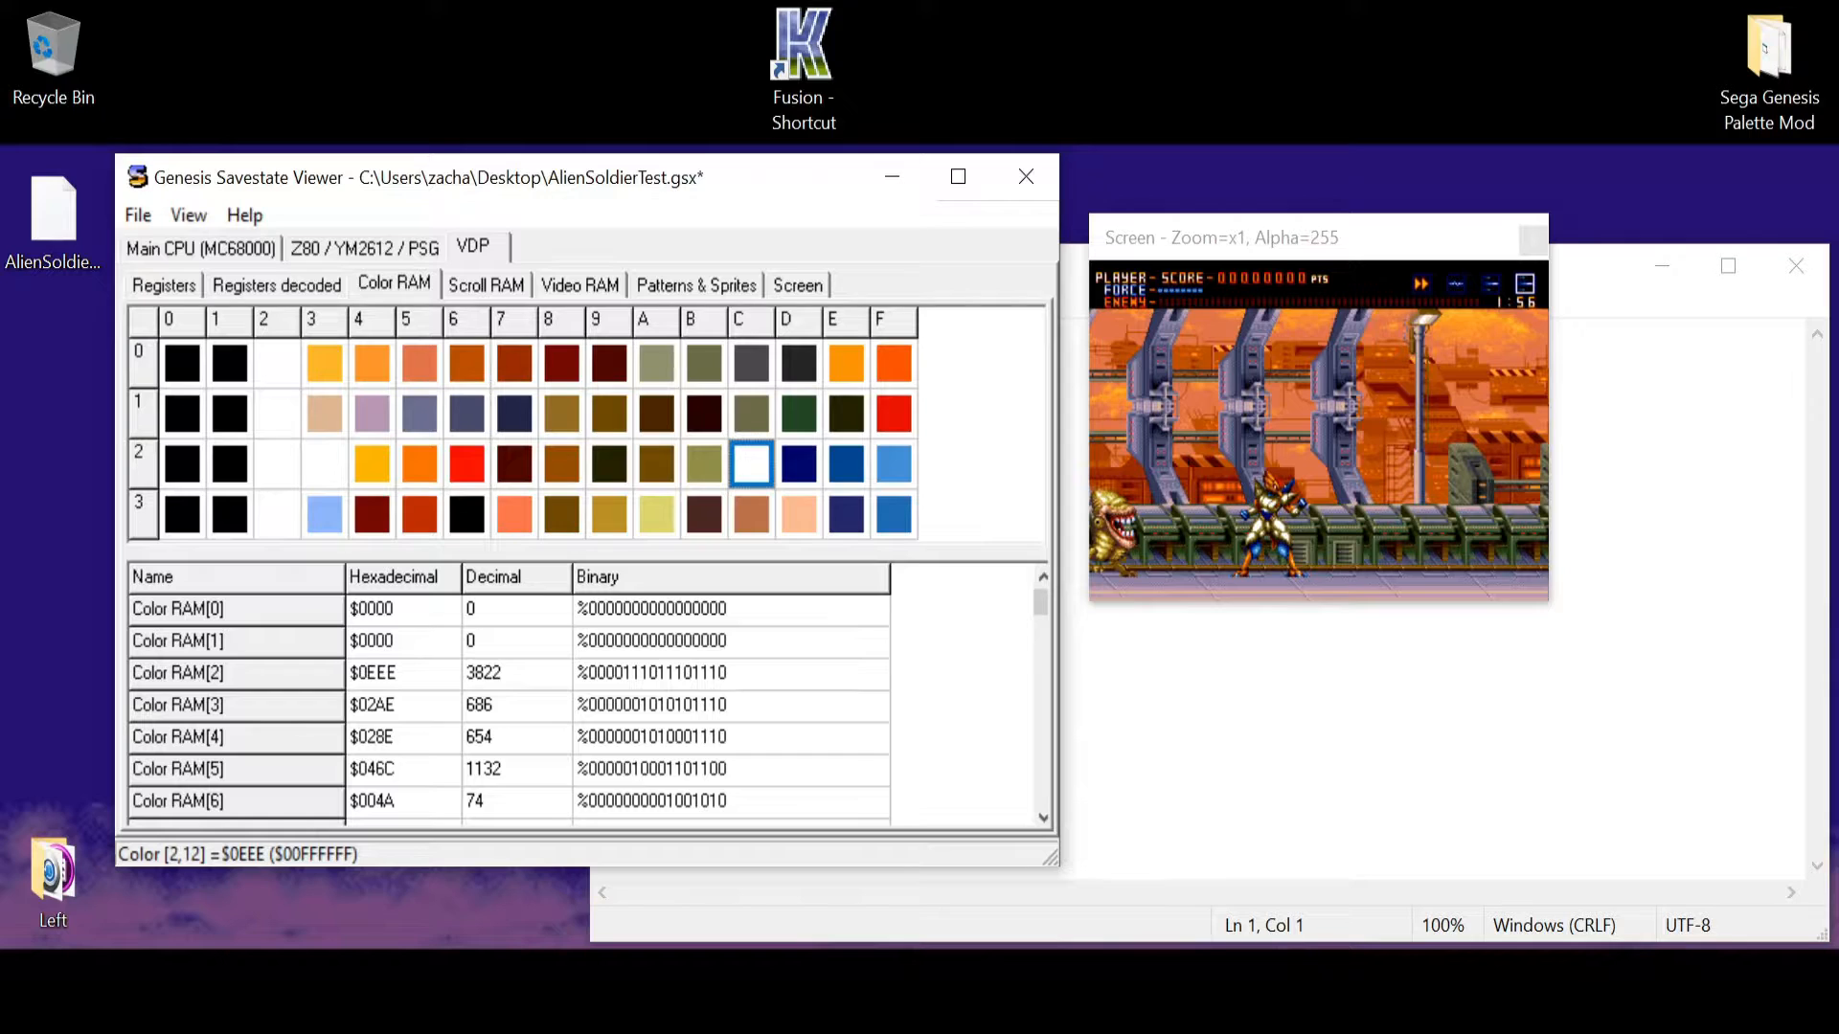
pyautogui.click(704, 464)
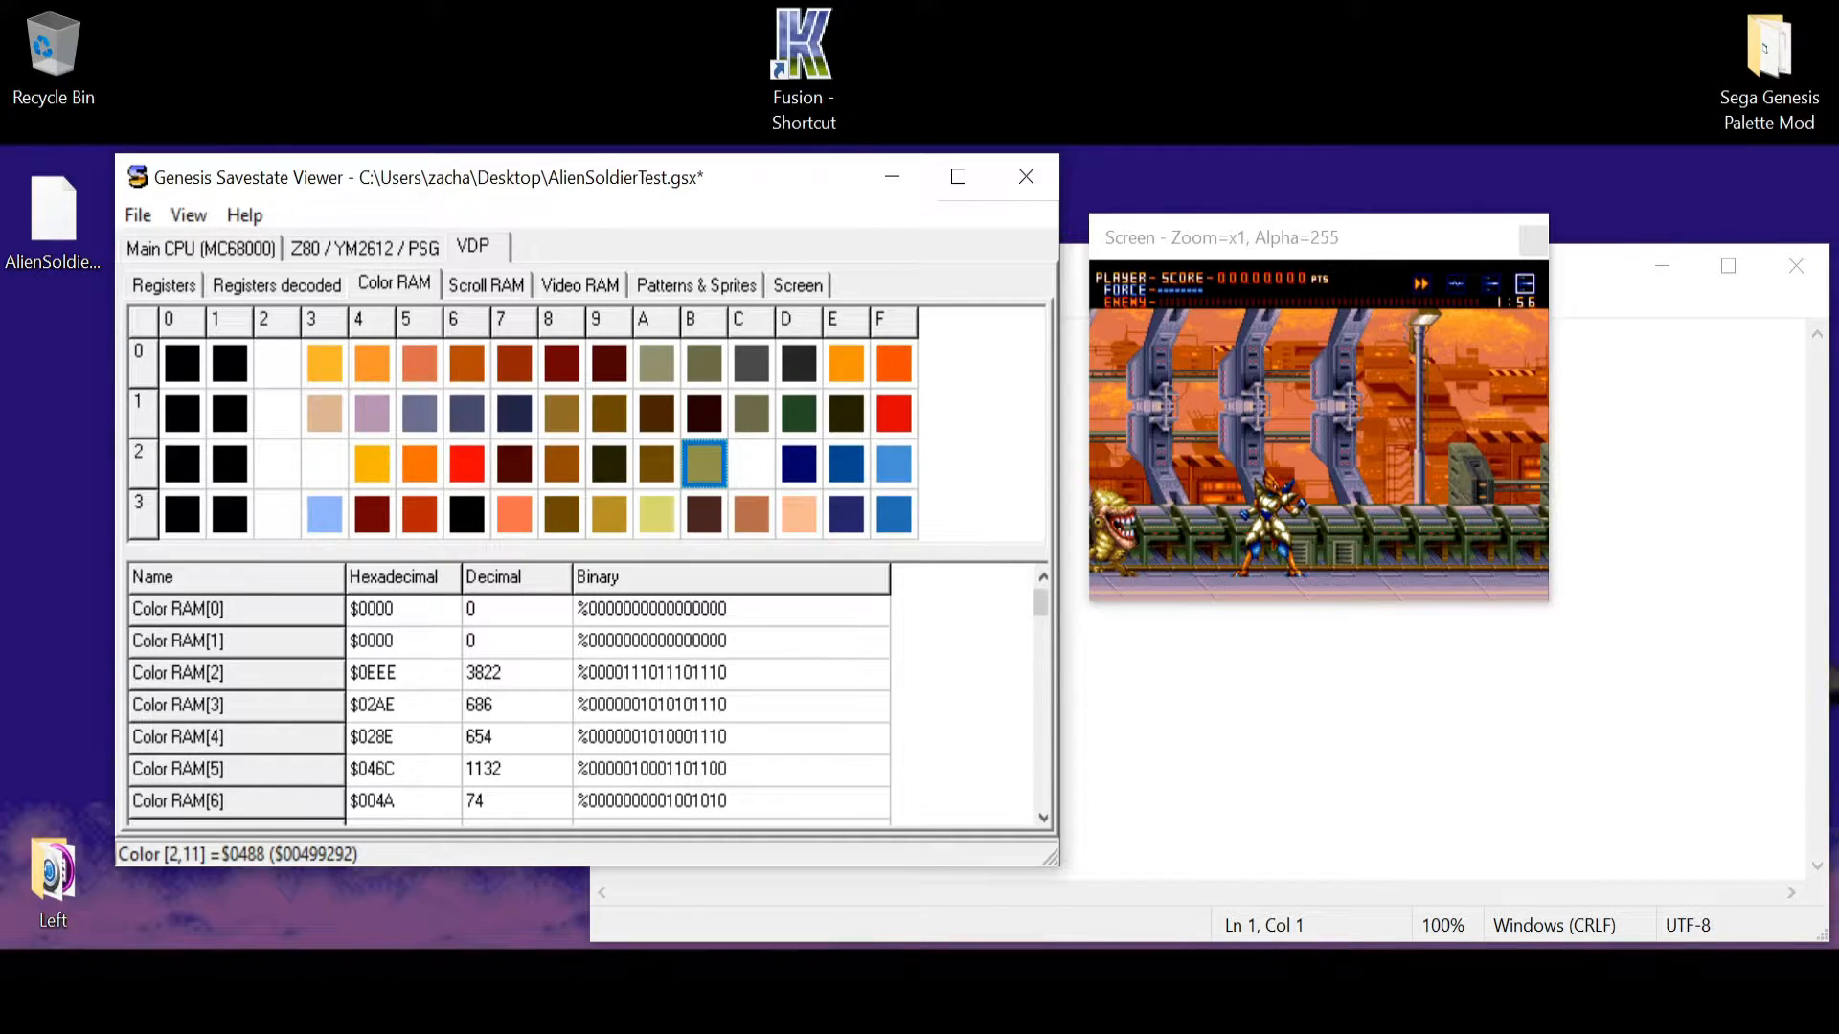
pyautogui.doubleClick(704, 464)
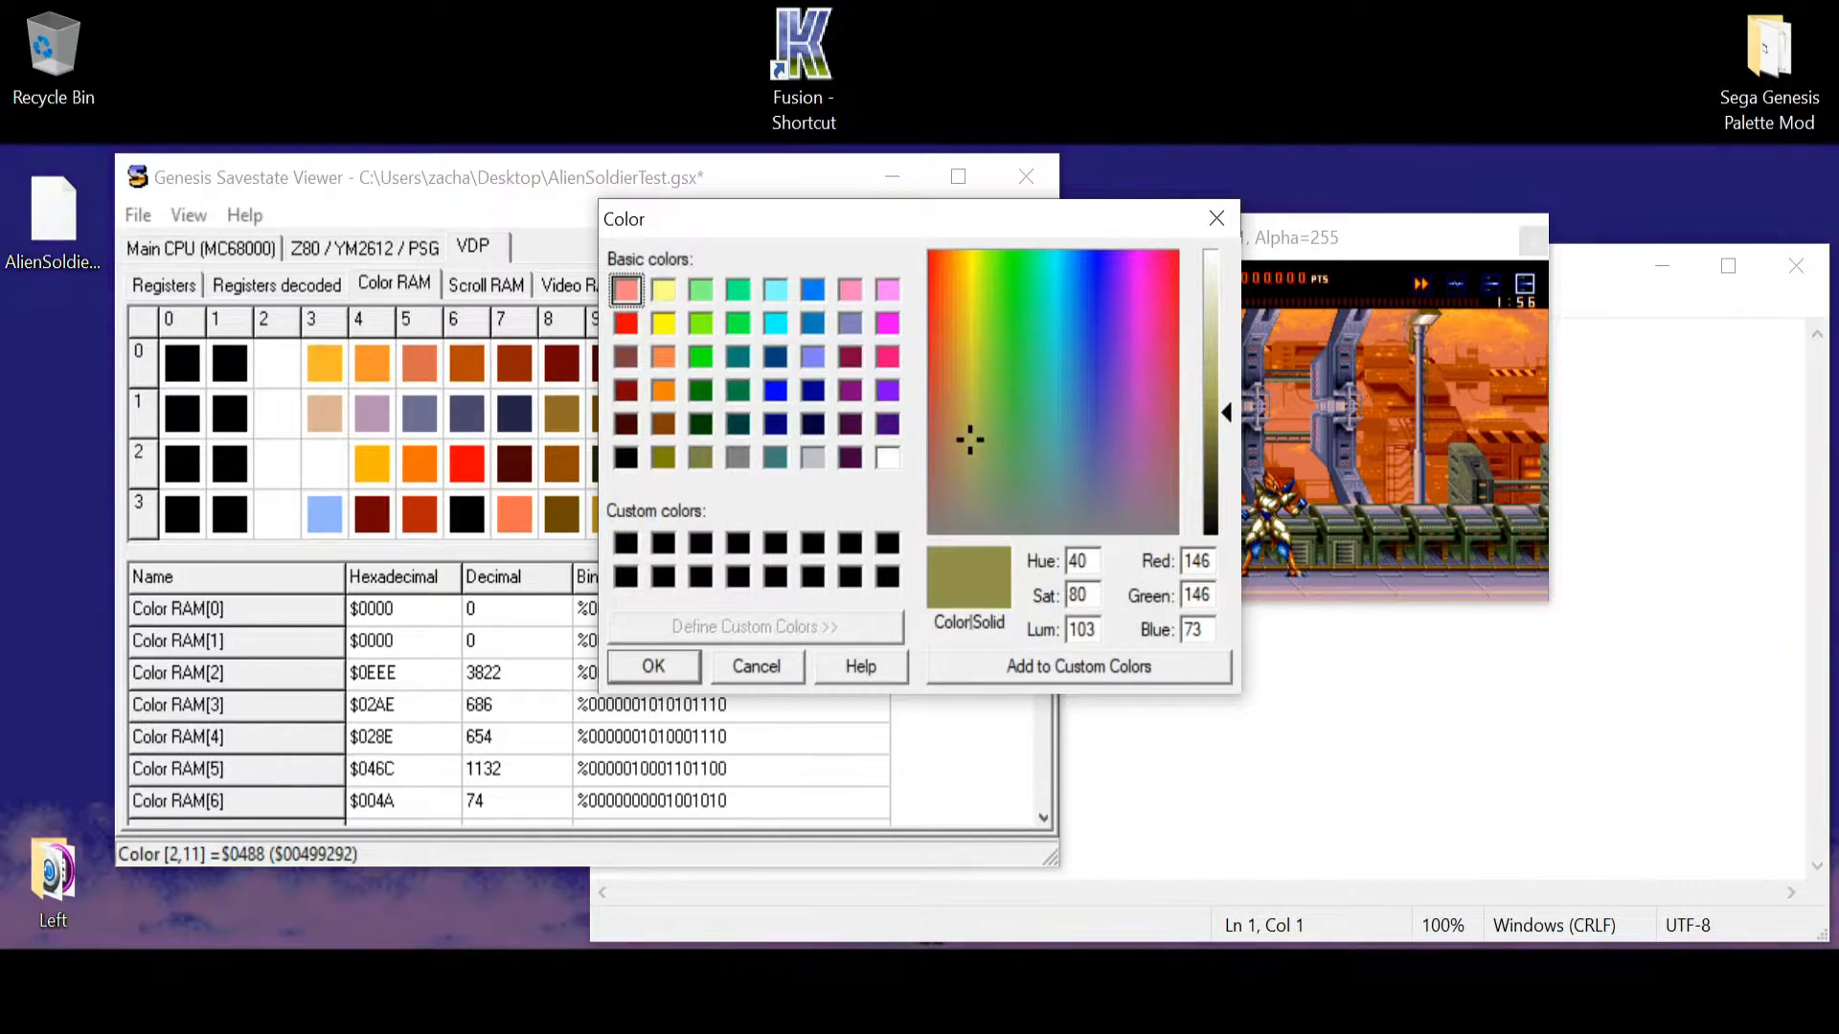
pyautogui.click(888, 457)
pyautogui.click(654, 666)
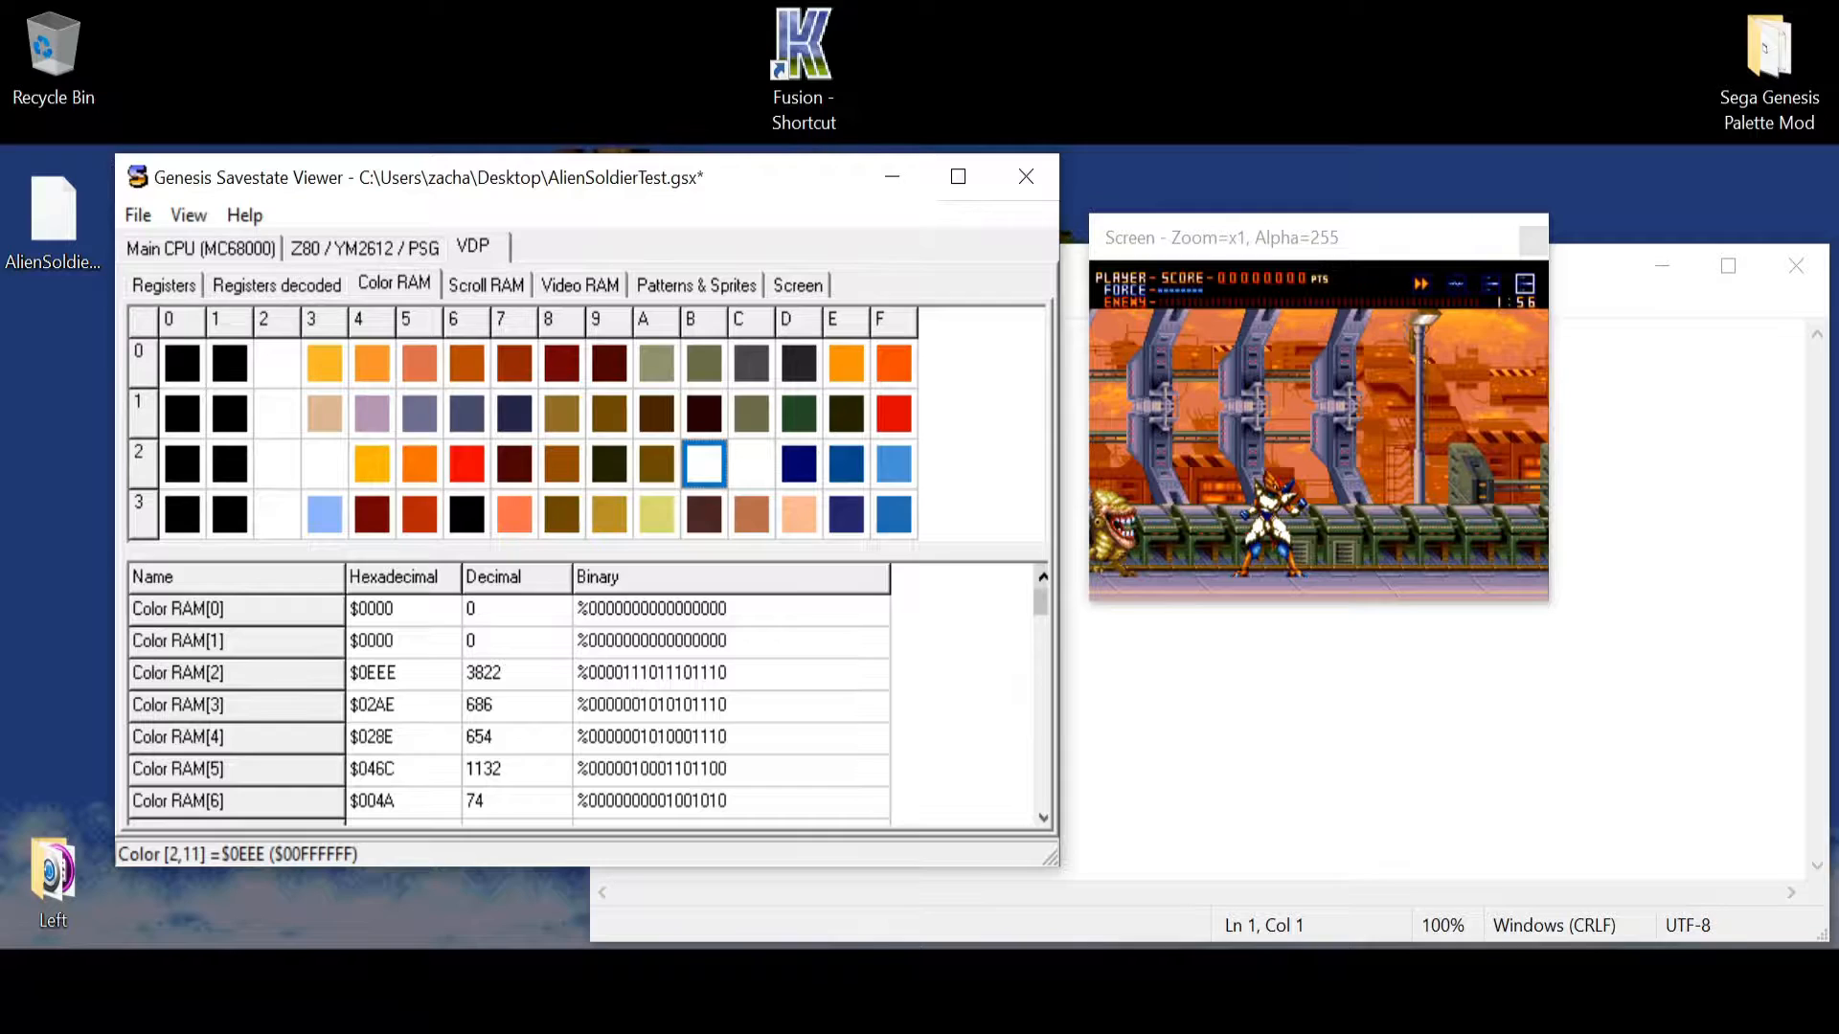
# - Change the palette entries at row 2, columns A and 9 to white
pyautogui.click(609, 464)
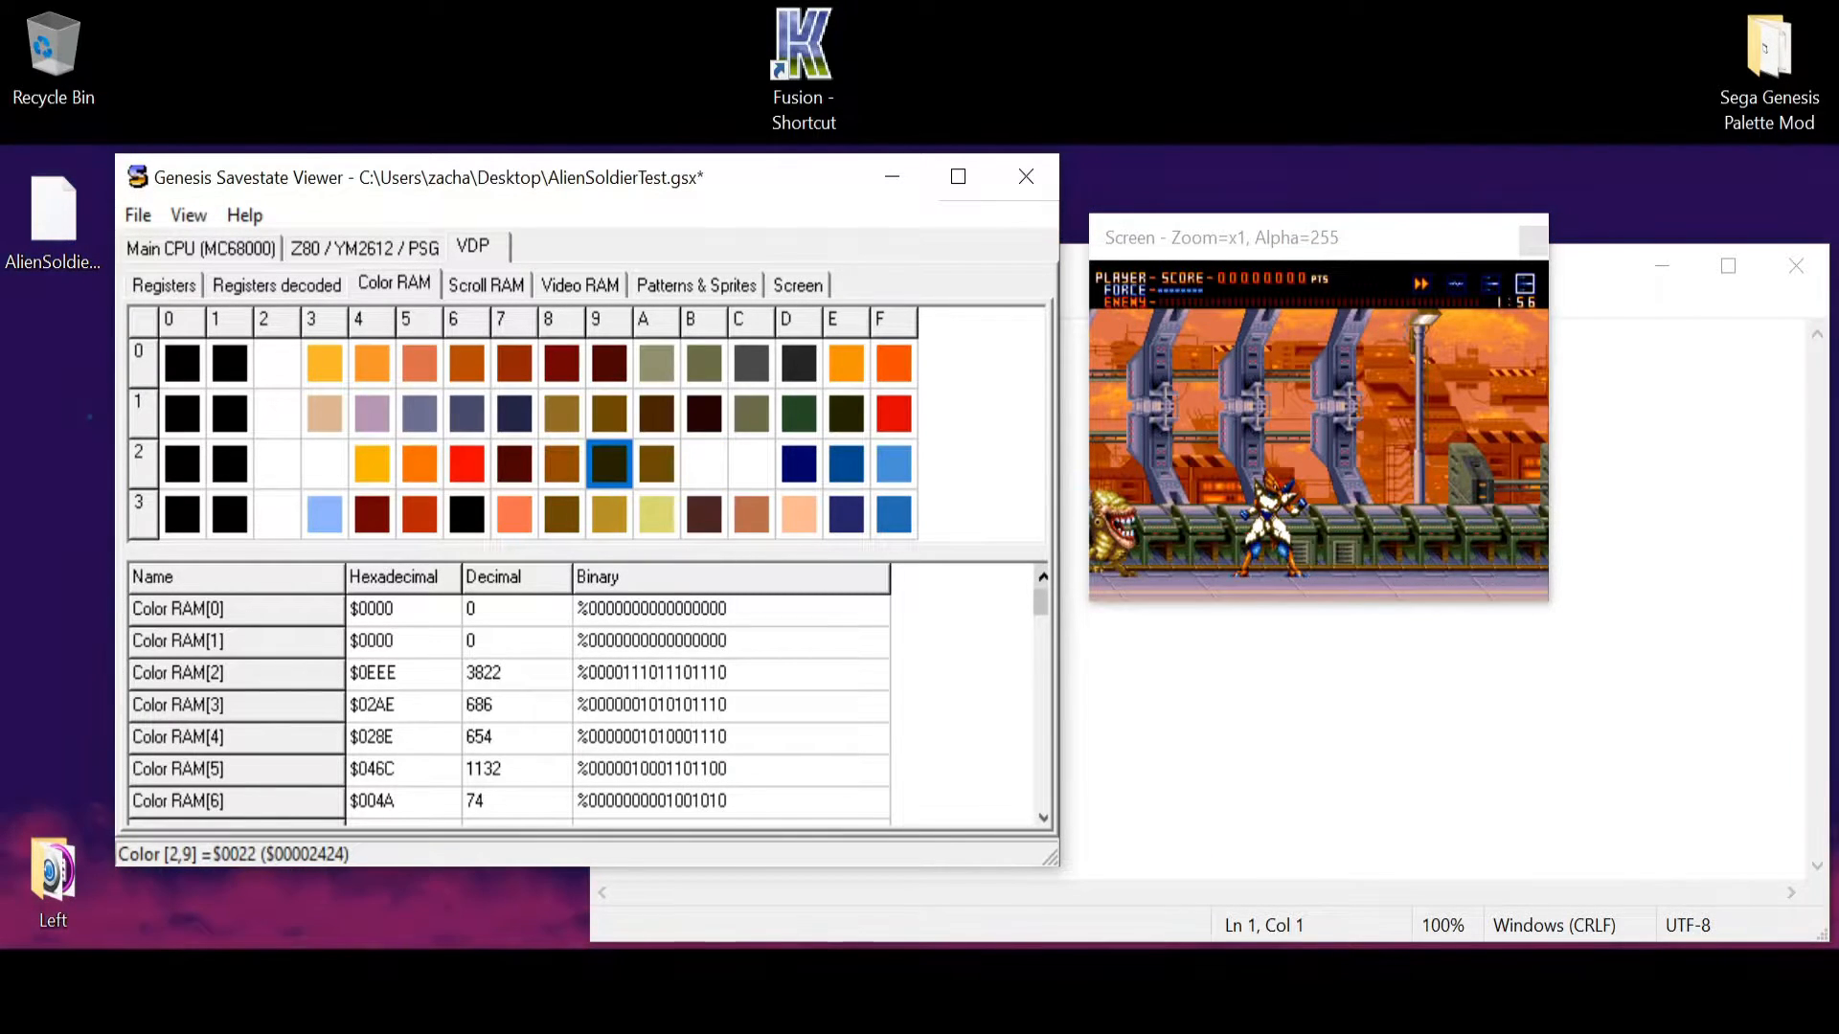
pyautogui.doubleClick(656, 464)
pyautogui.click(1211, 251)
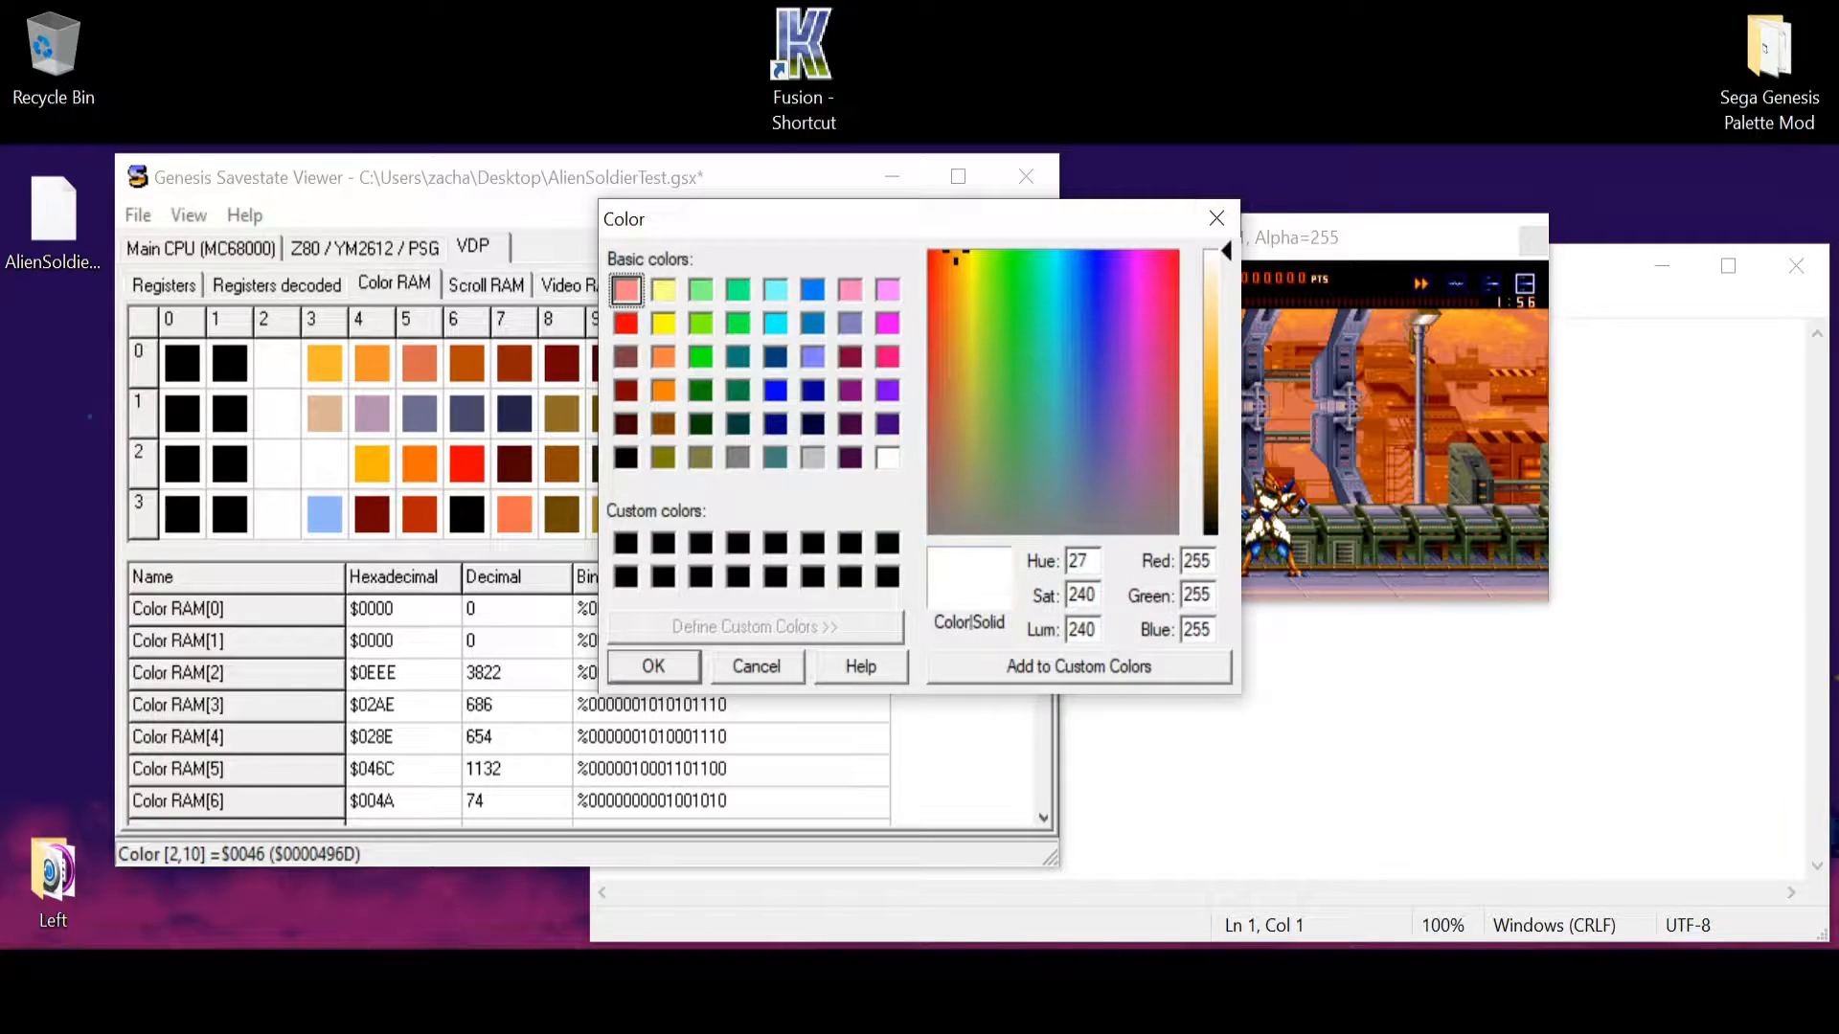
pyautogui.click(653, 667)
pyautogui.click(610, 464)
pyautogui.doubleClick(609, 464)
pyautogui.click(1211, 251)
pyautogui.press('Return')
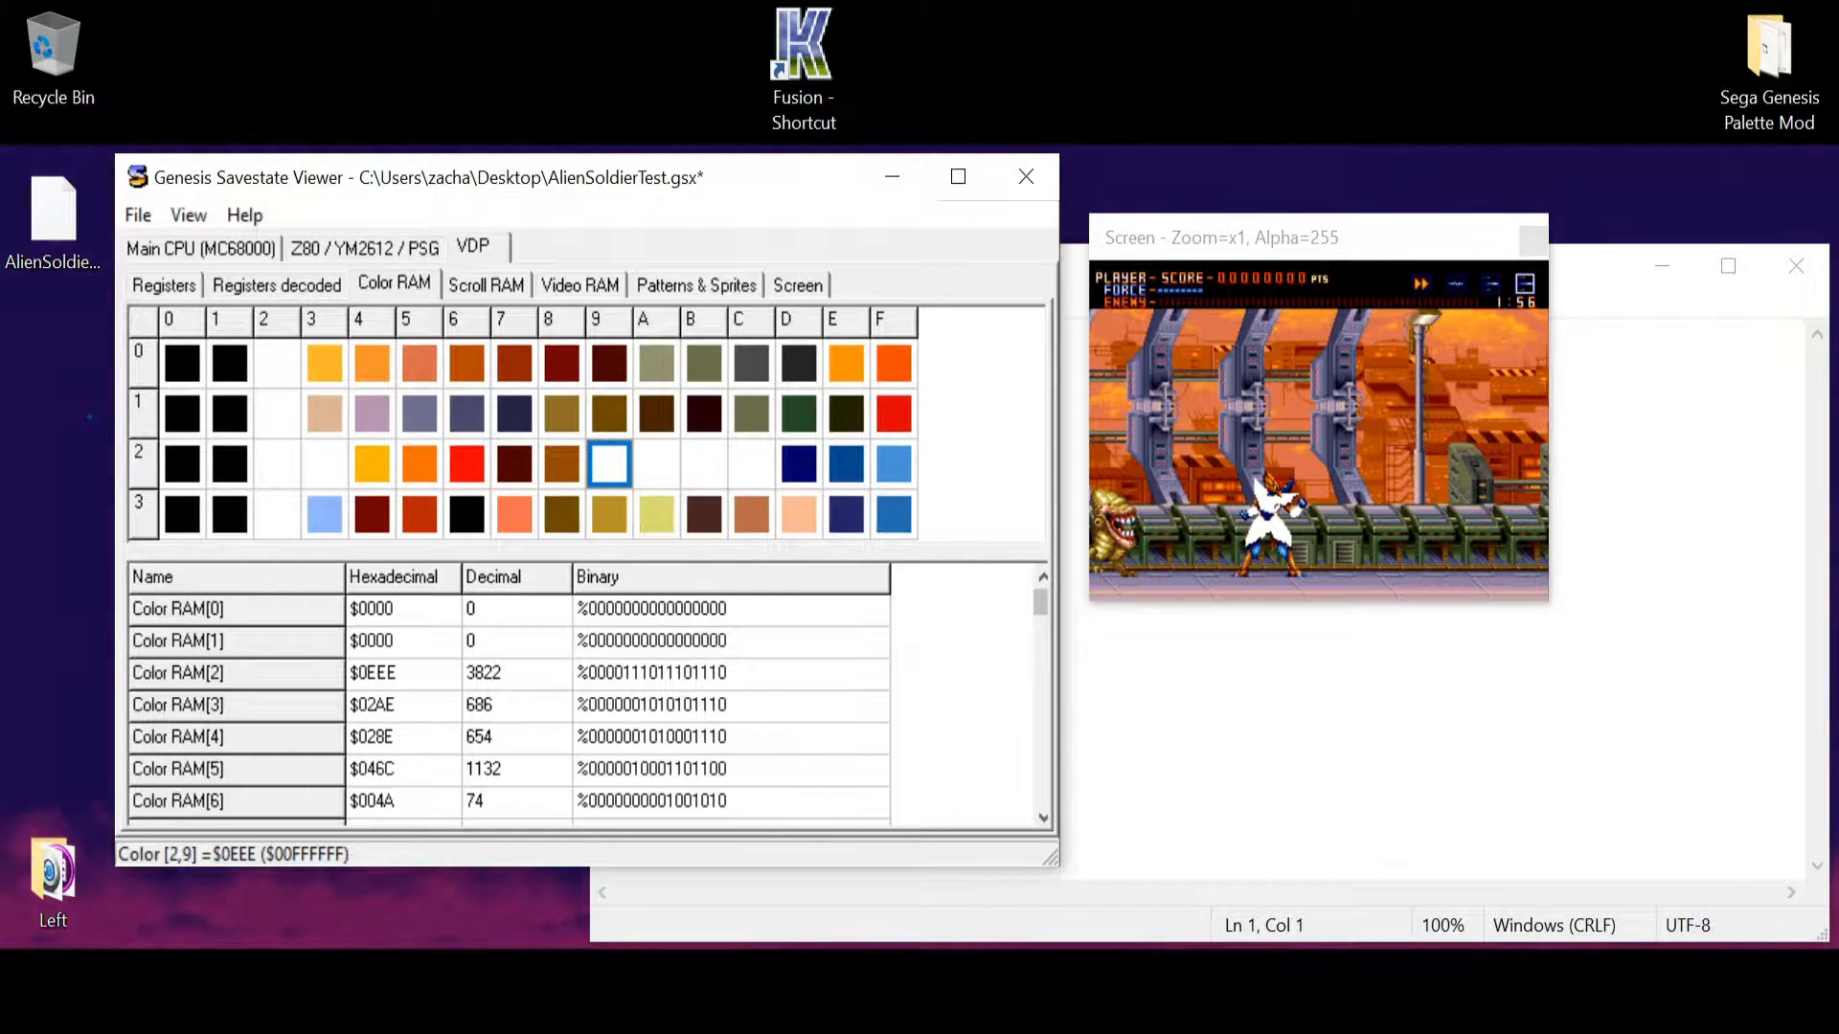
# - Compare the whitened row 2 entries from column 9 to column C with the character in the Screen preview
pyautogui.click(750, 464)
pyautogui.click(610, 464)
pyautogui.click(751, 464)
pyautogui.click(609, 464)
pyautogui.click(751, 463)
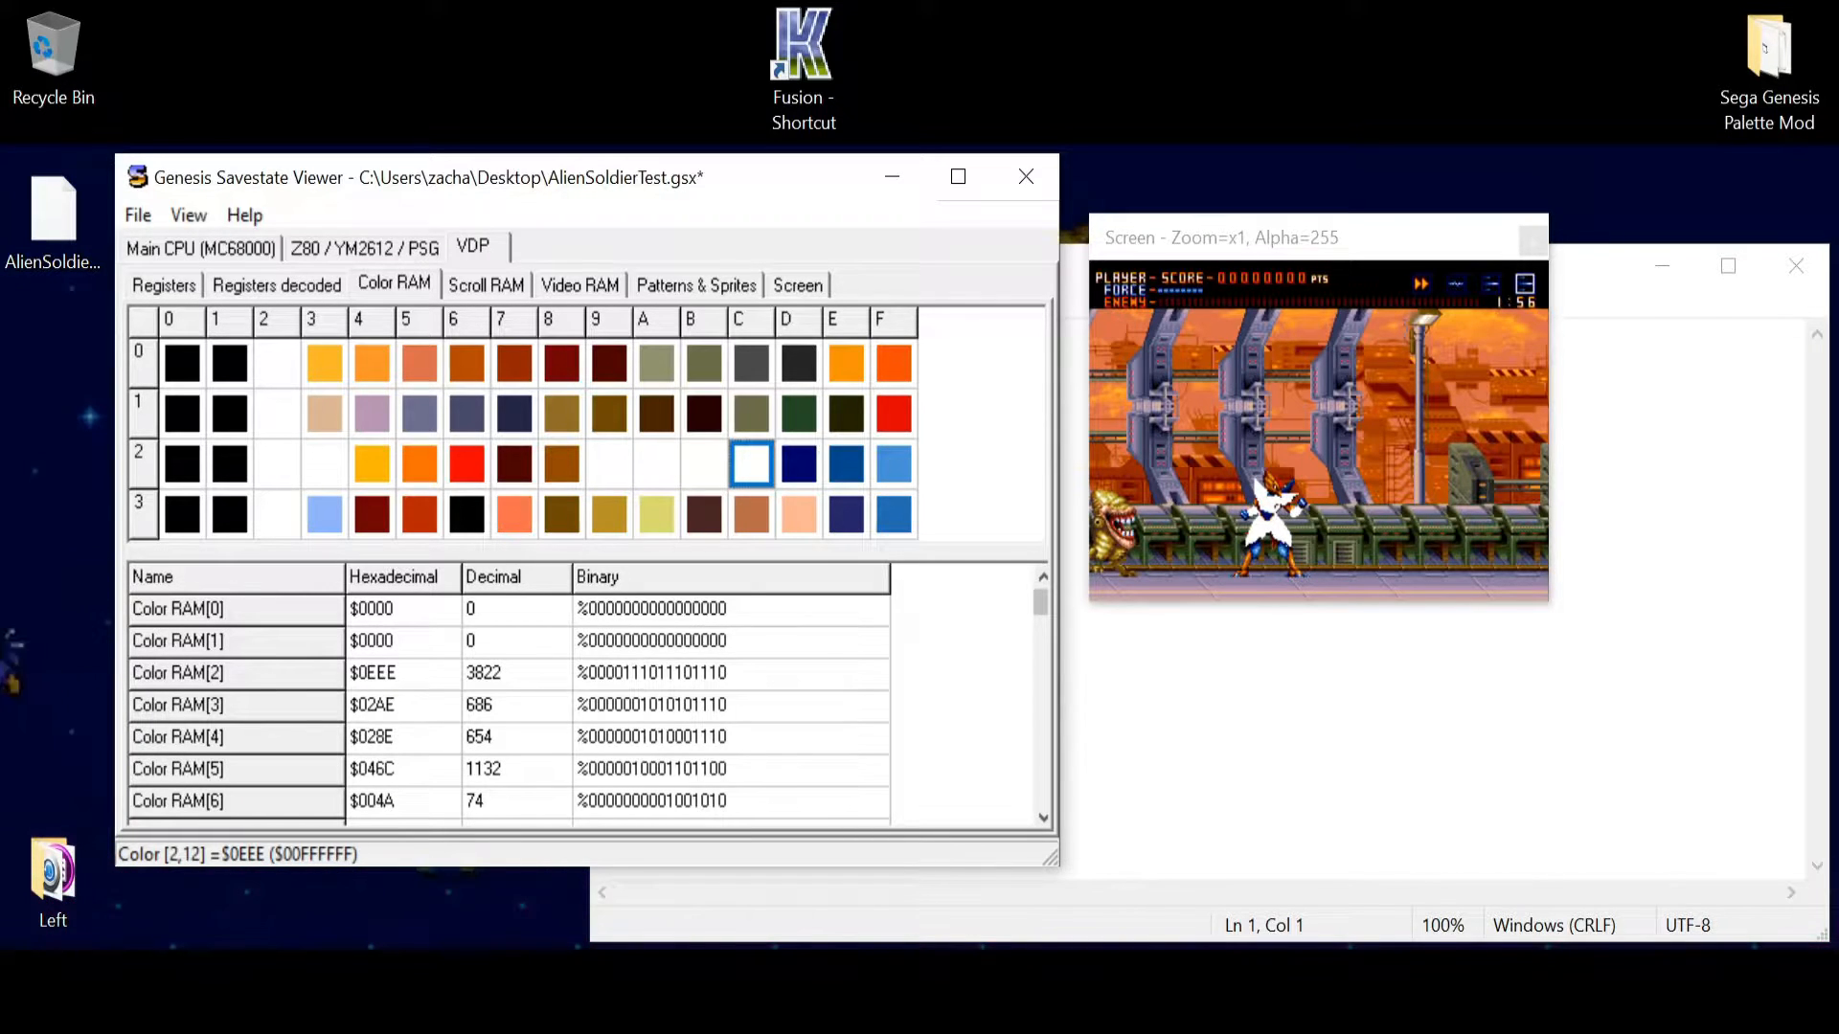
# - Reload AlienSoldierTest.gsx from the desktop without saving, discarding the white test colors
pyautogui.click(138, 214)
pyautogui.press('Return')
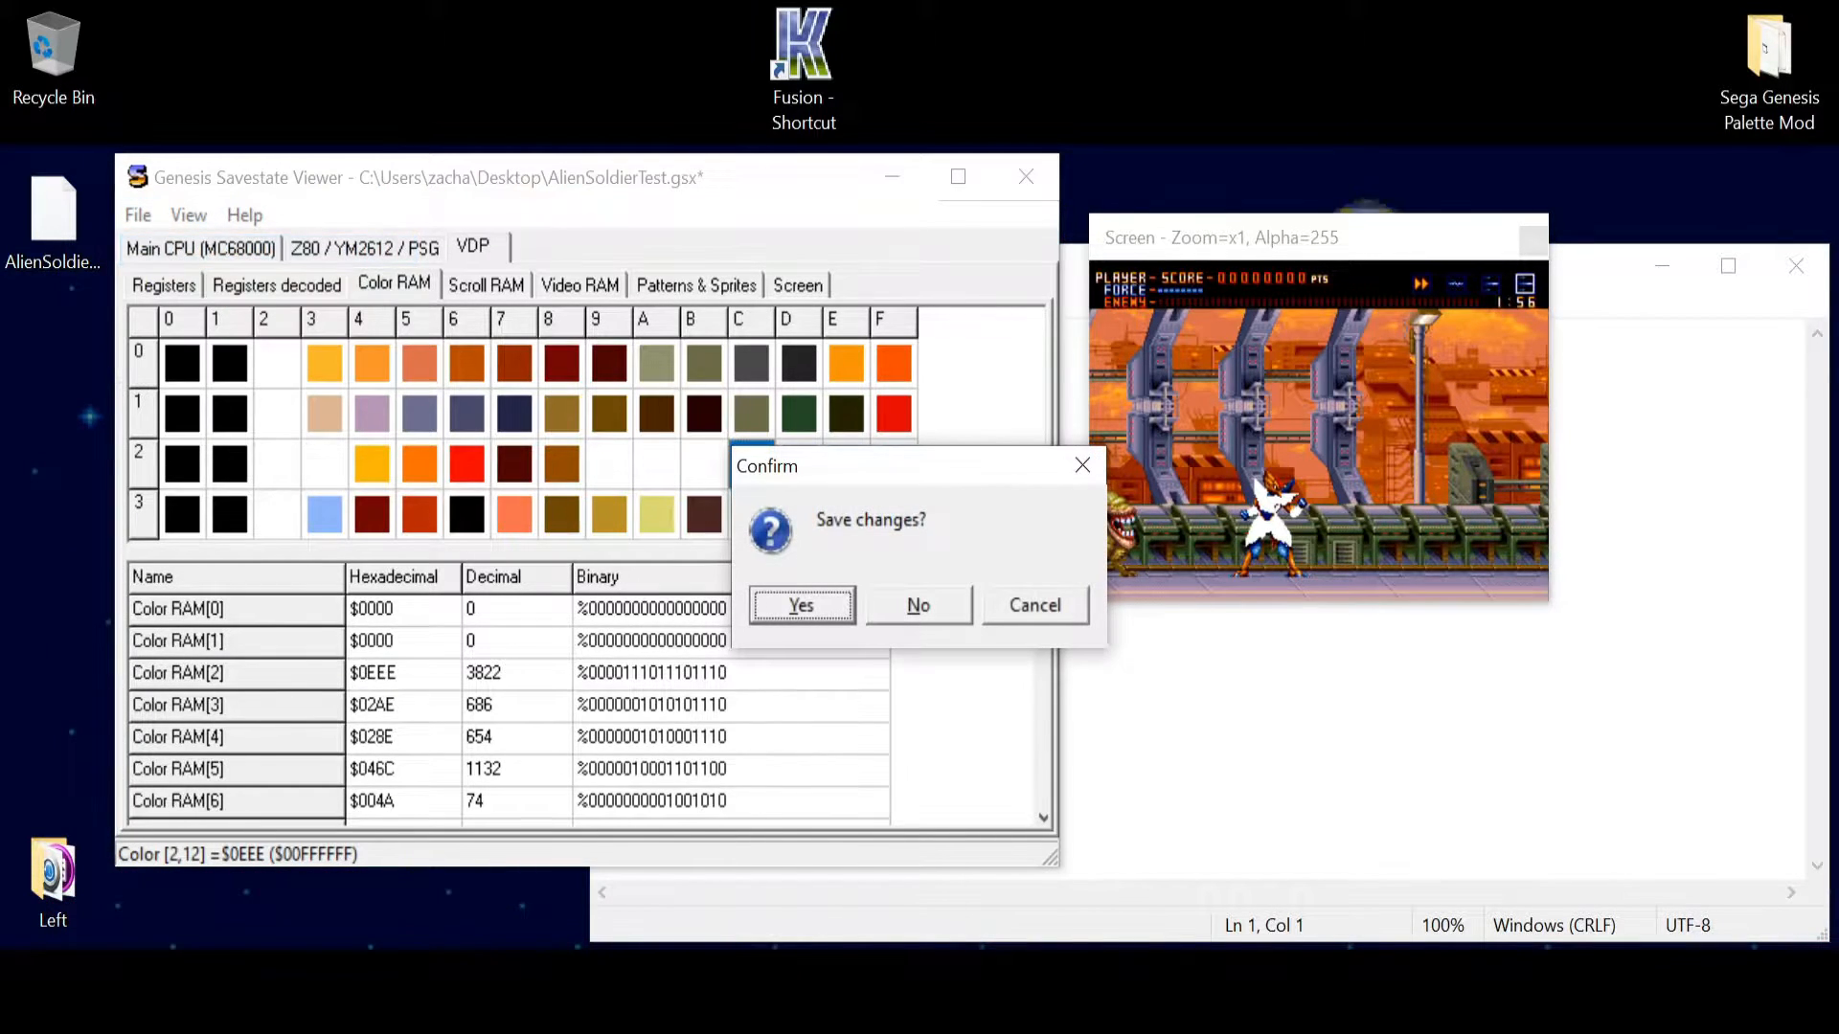
pyautogui.press('Escape')
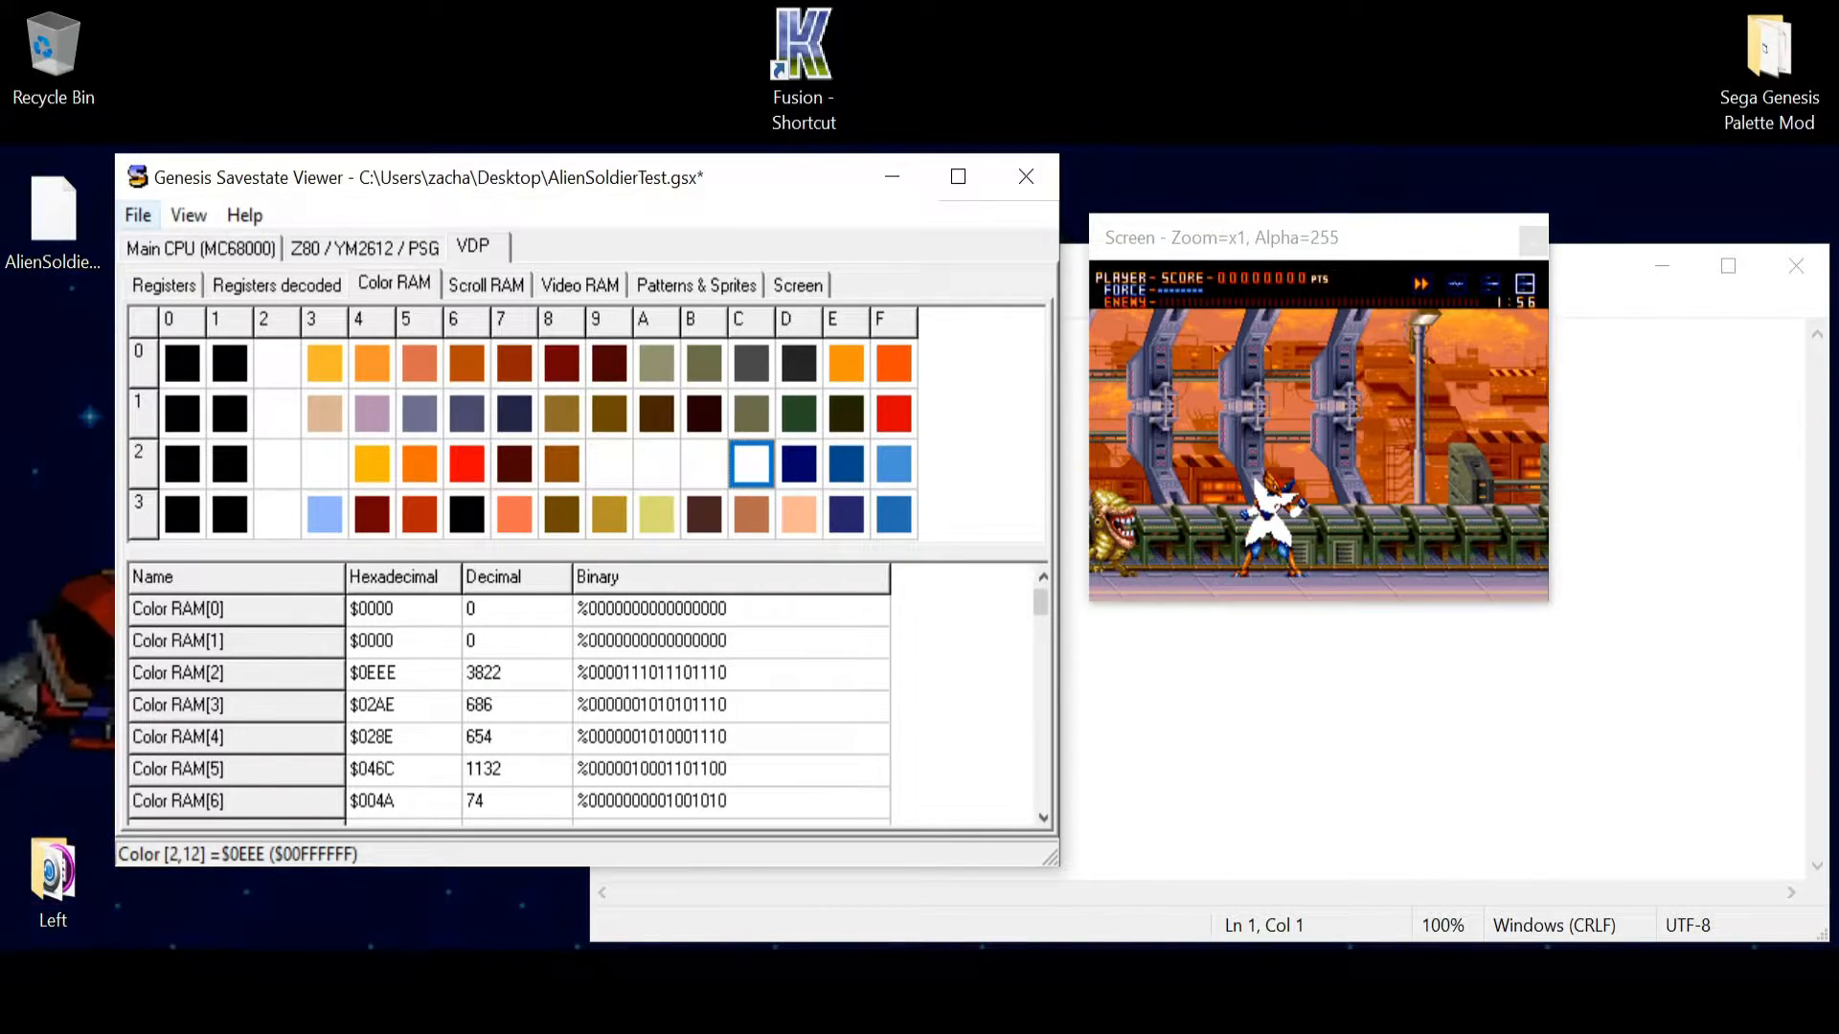
pyautogui.hotkey('alt', 'f')
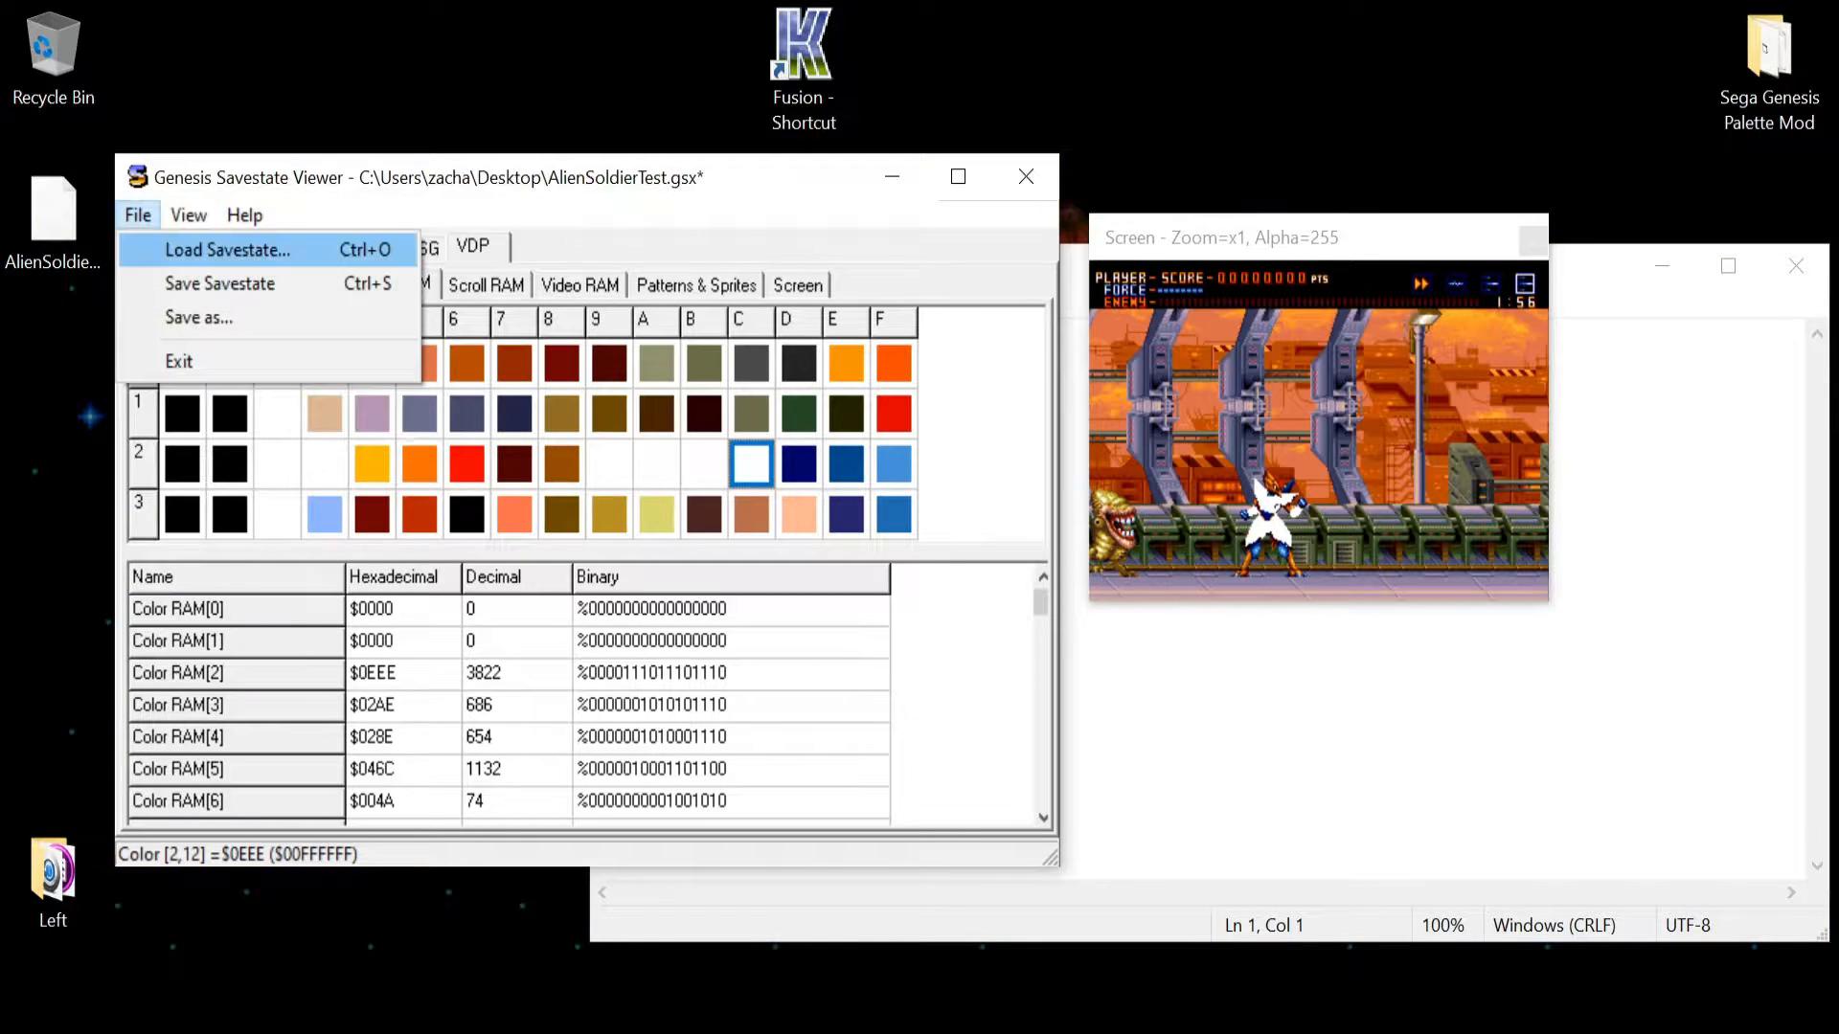
pyautogui.press('Return')
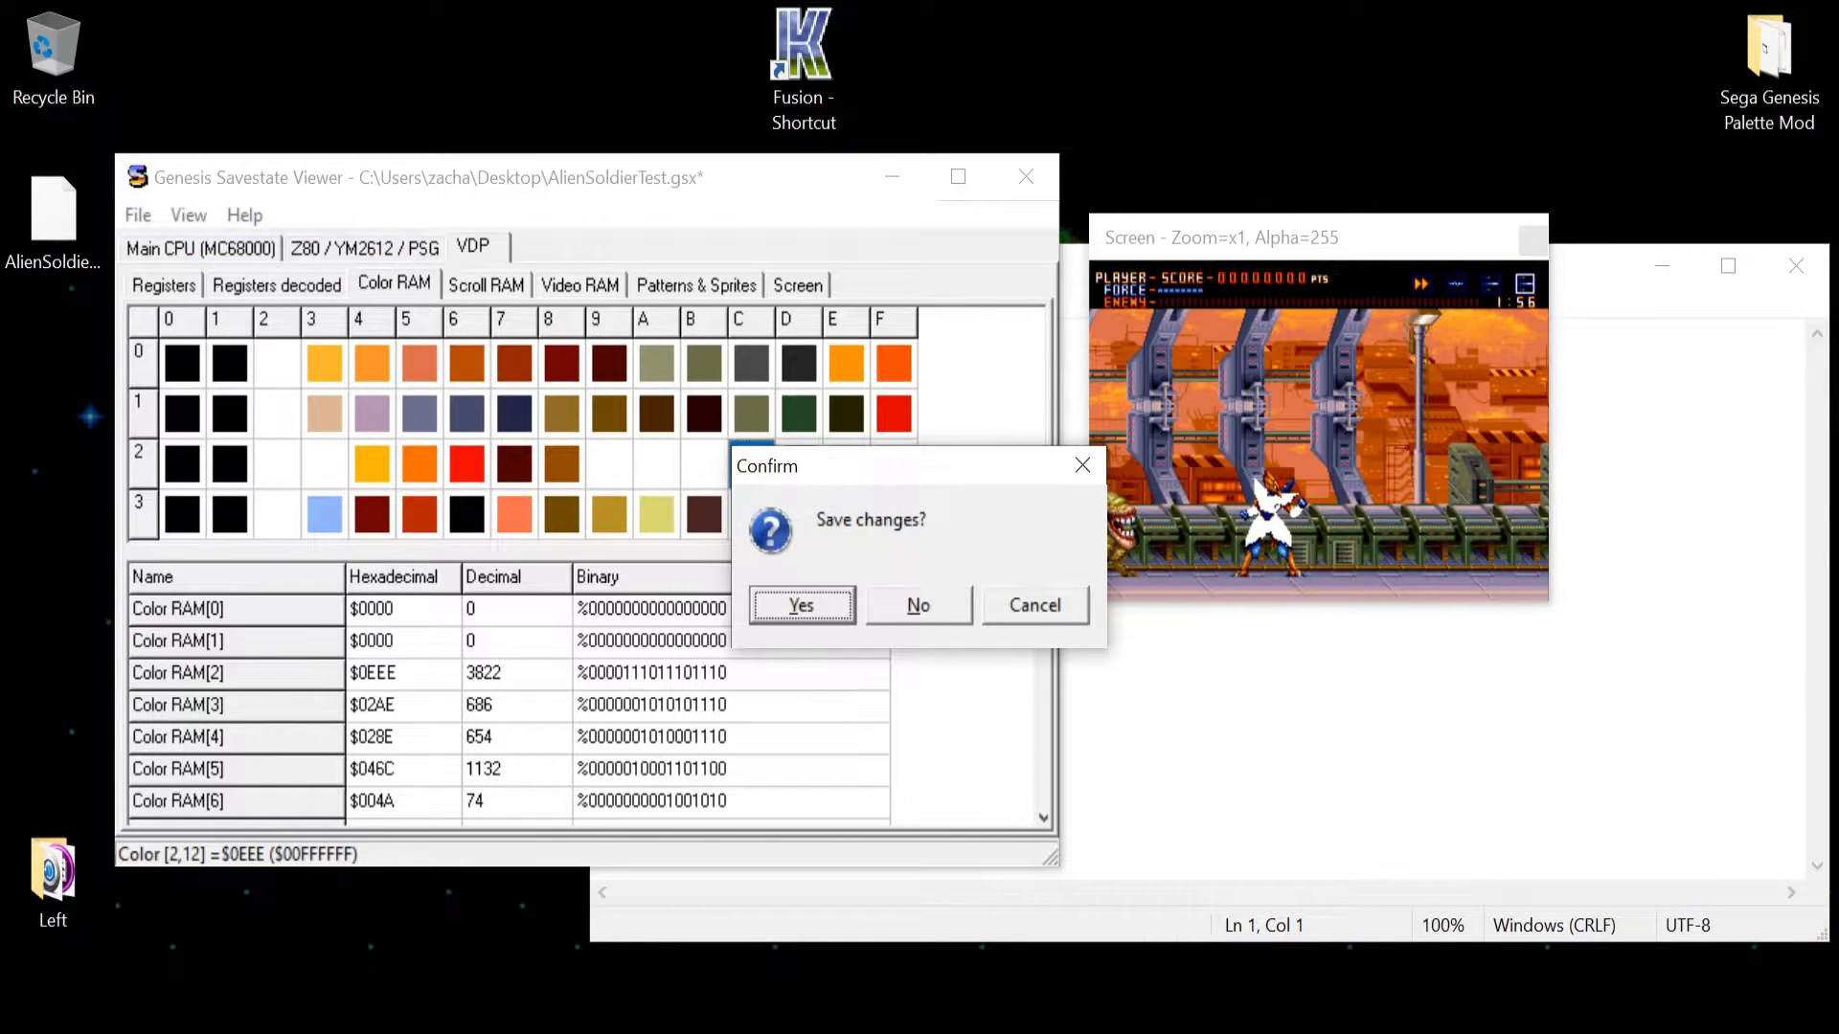
pyautogui.press('Return')
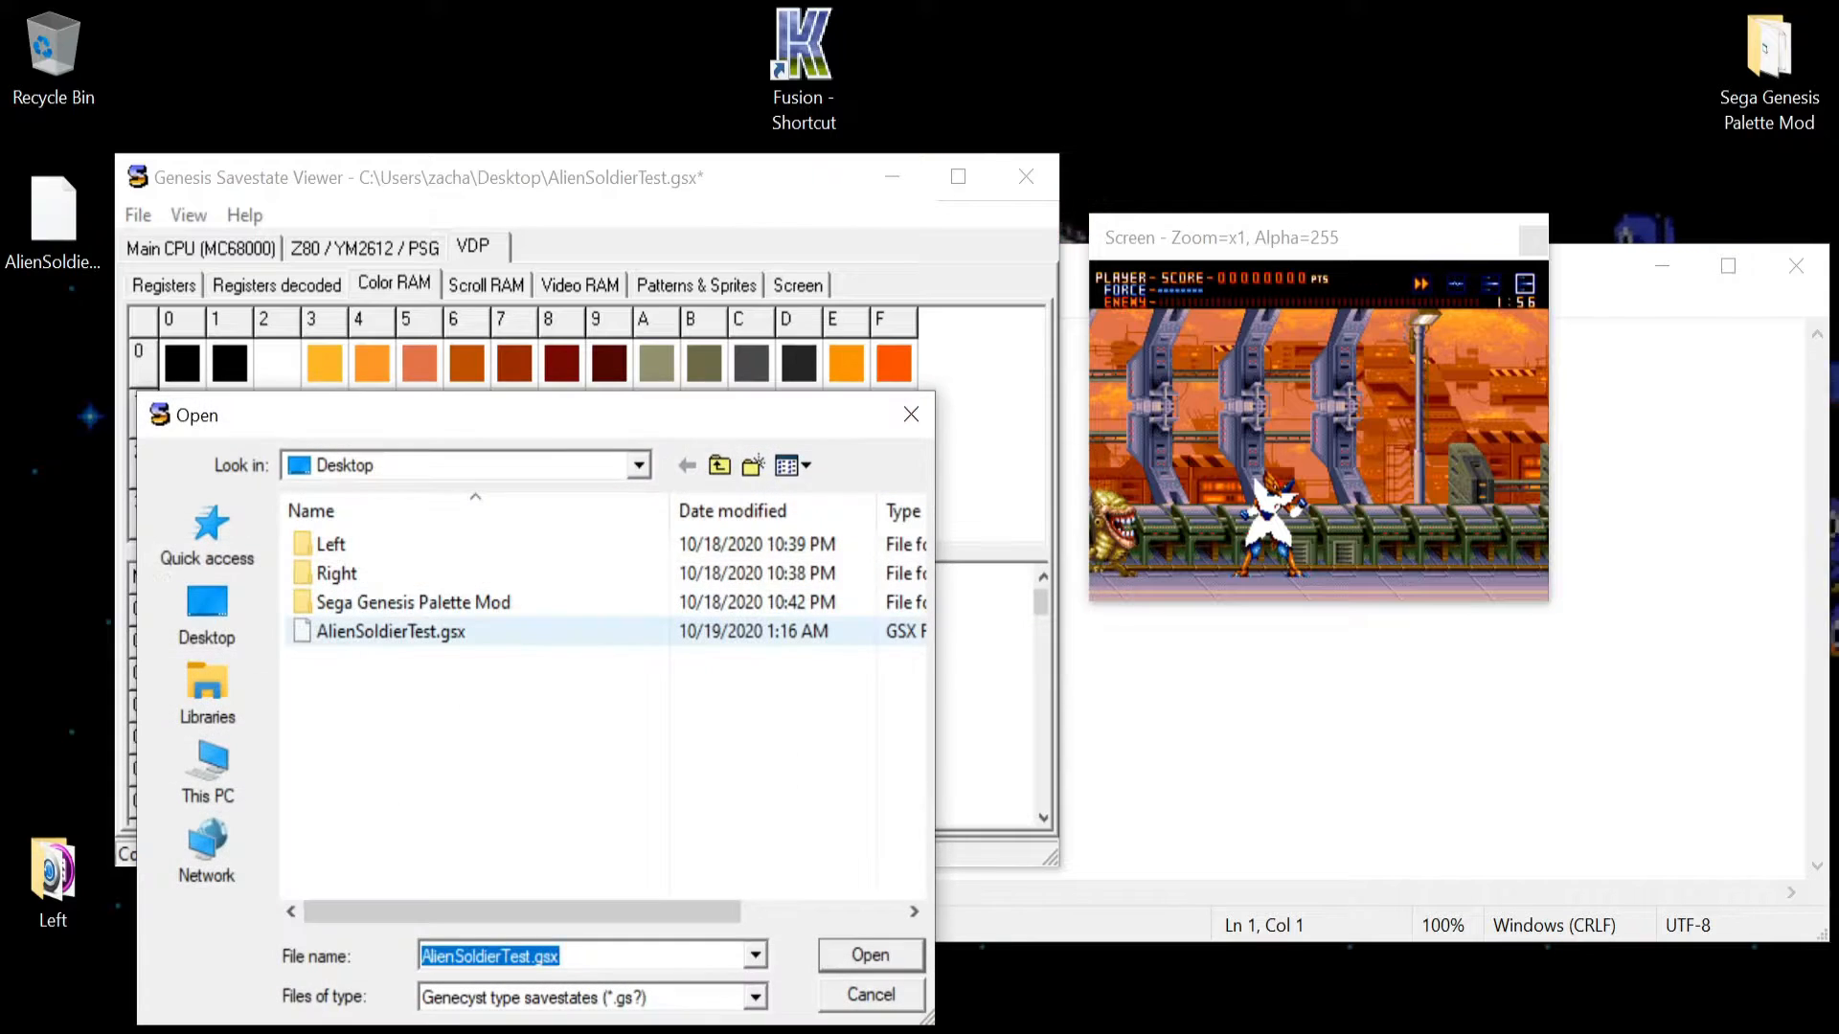
pyautogui.doubleClick(383, 632)
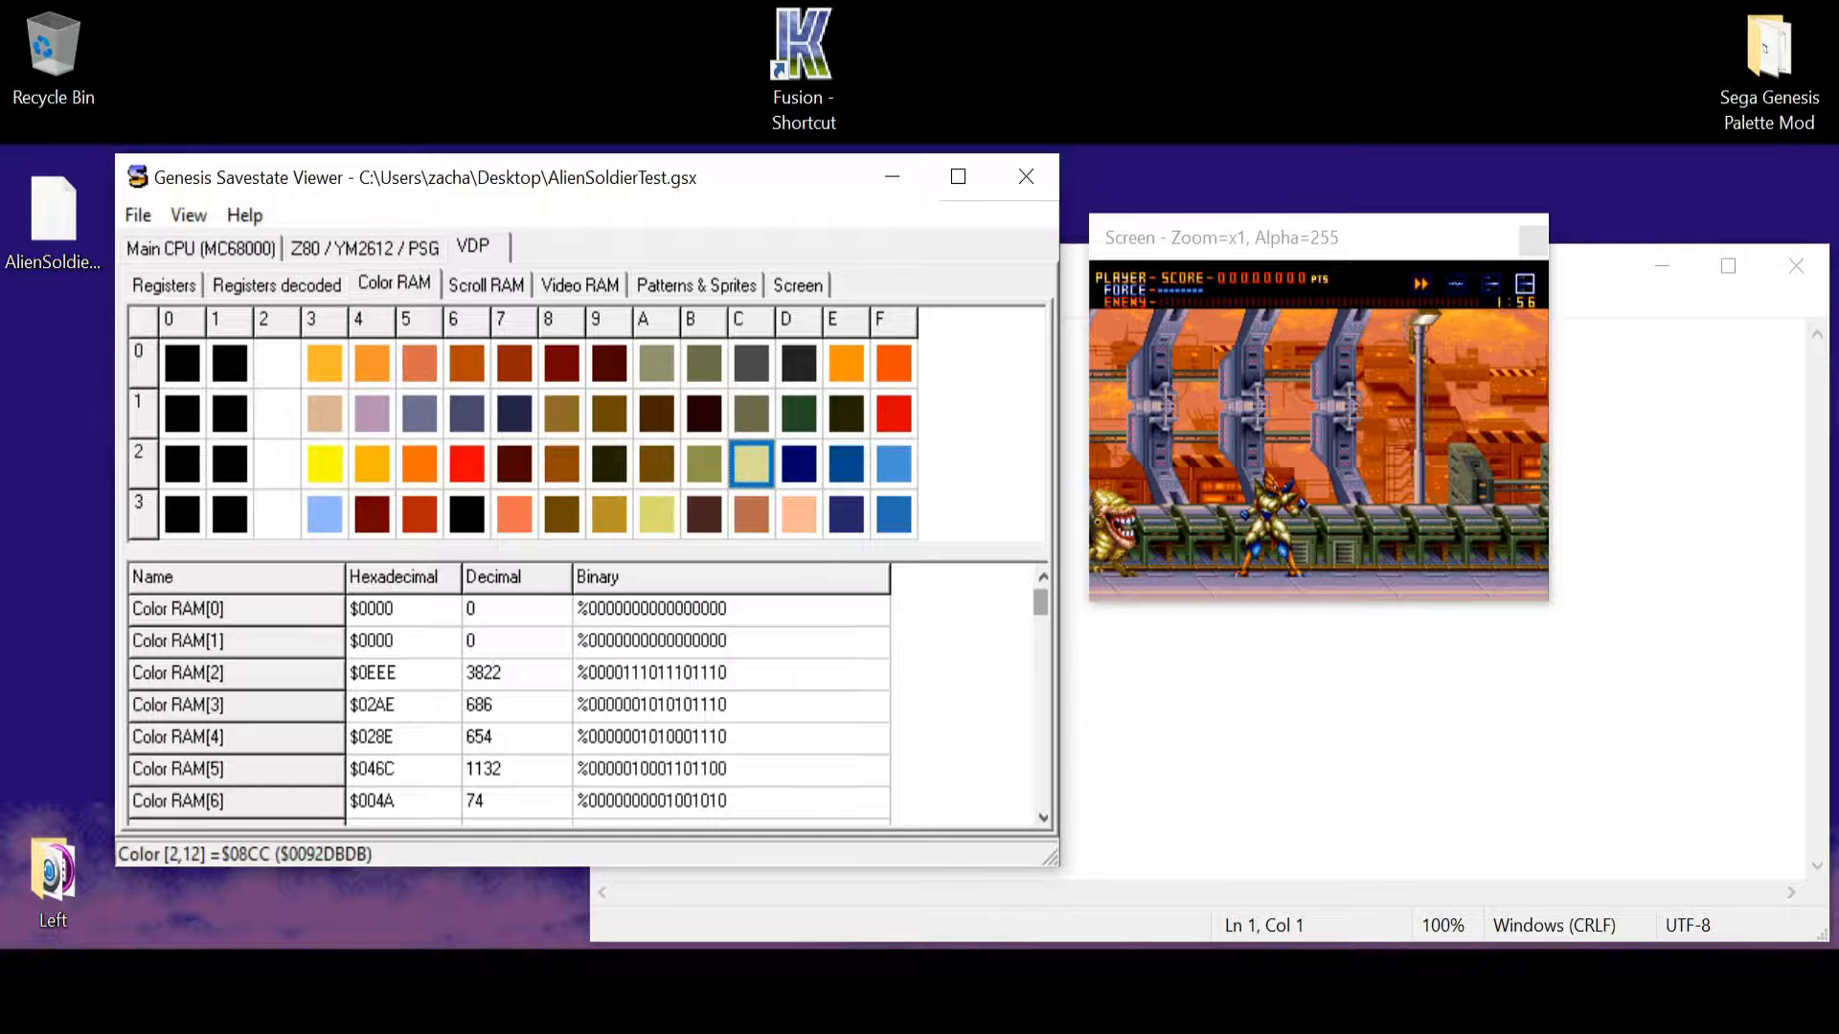
# - Inspect the original color values of row 2, columns 9 to C against the Screen preview
pyautogui.click(1318, 430)
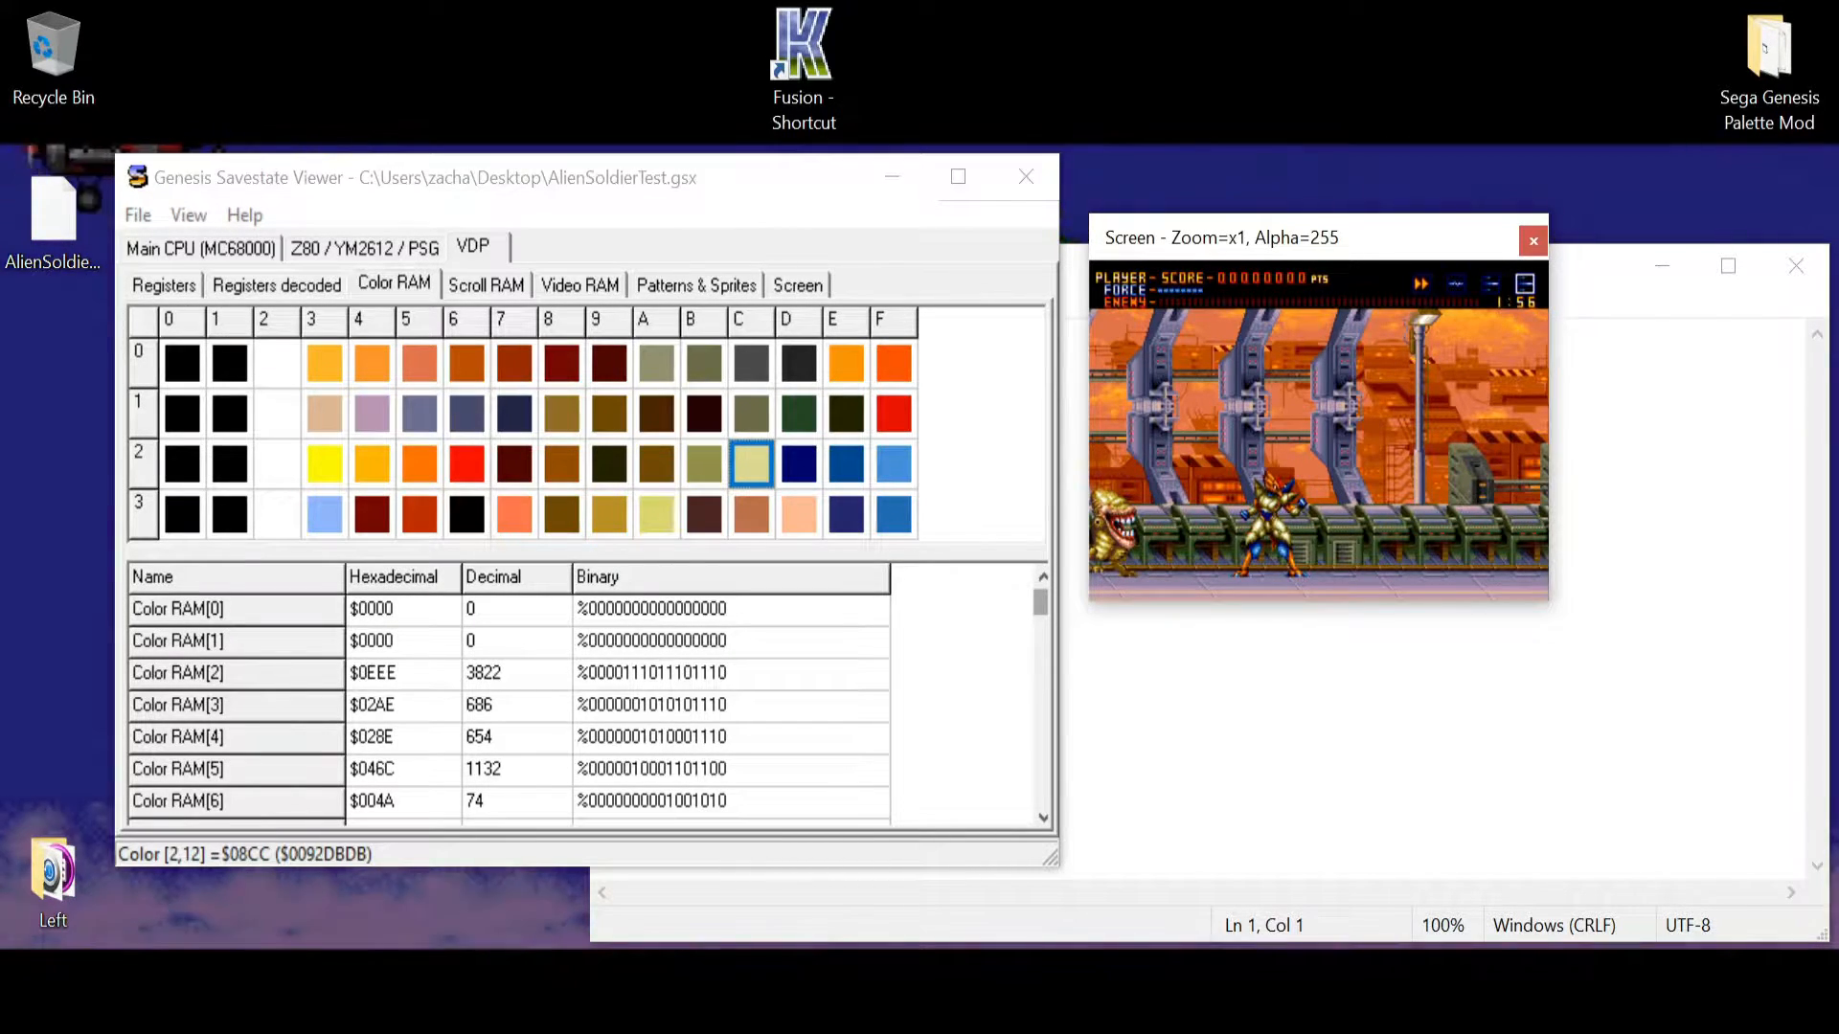
pyautogui.click(704, 464)
pyautogui.click(657, 464)
pyautogui.click(609, 464)
pyautogui.click(752, 465)
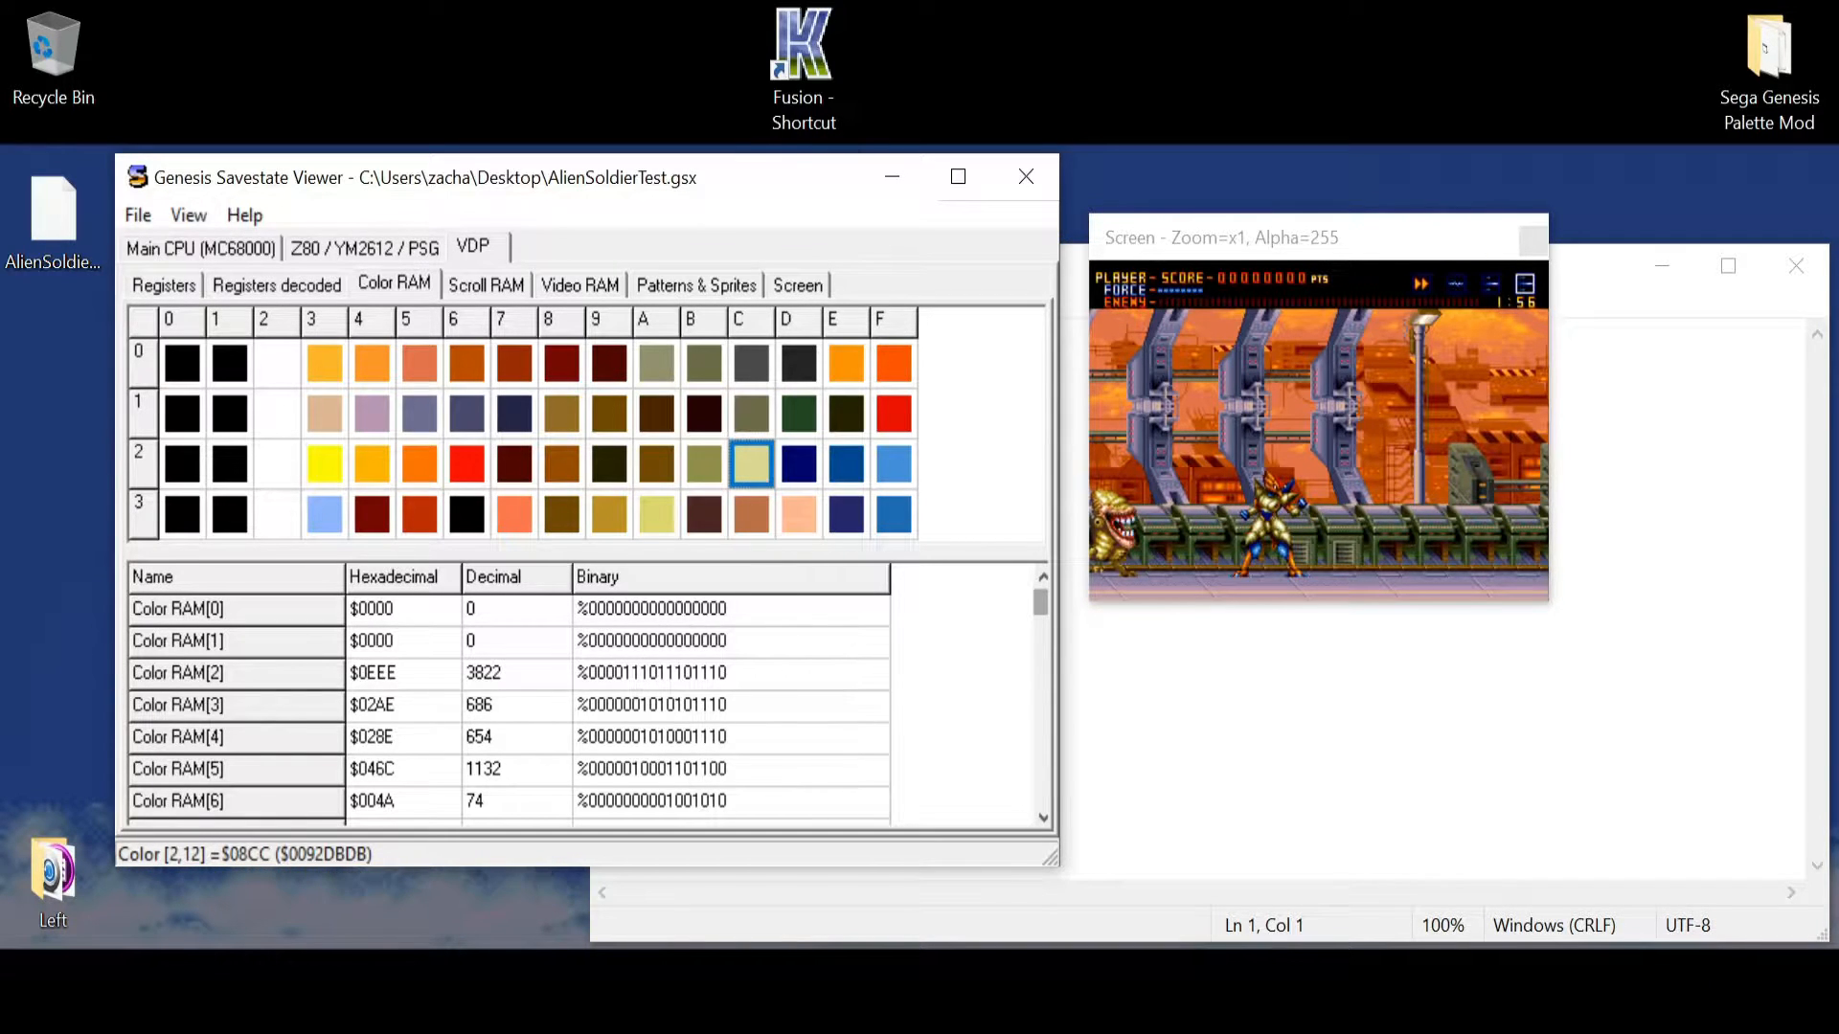
# - Set the palette entry at row 2, column C to gray (RGB 102, 102, 102) and store that gray as a custom color
pyautogui.doubleClick(752, 465)
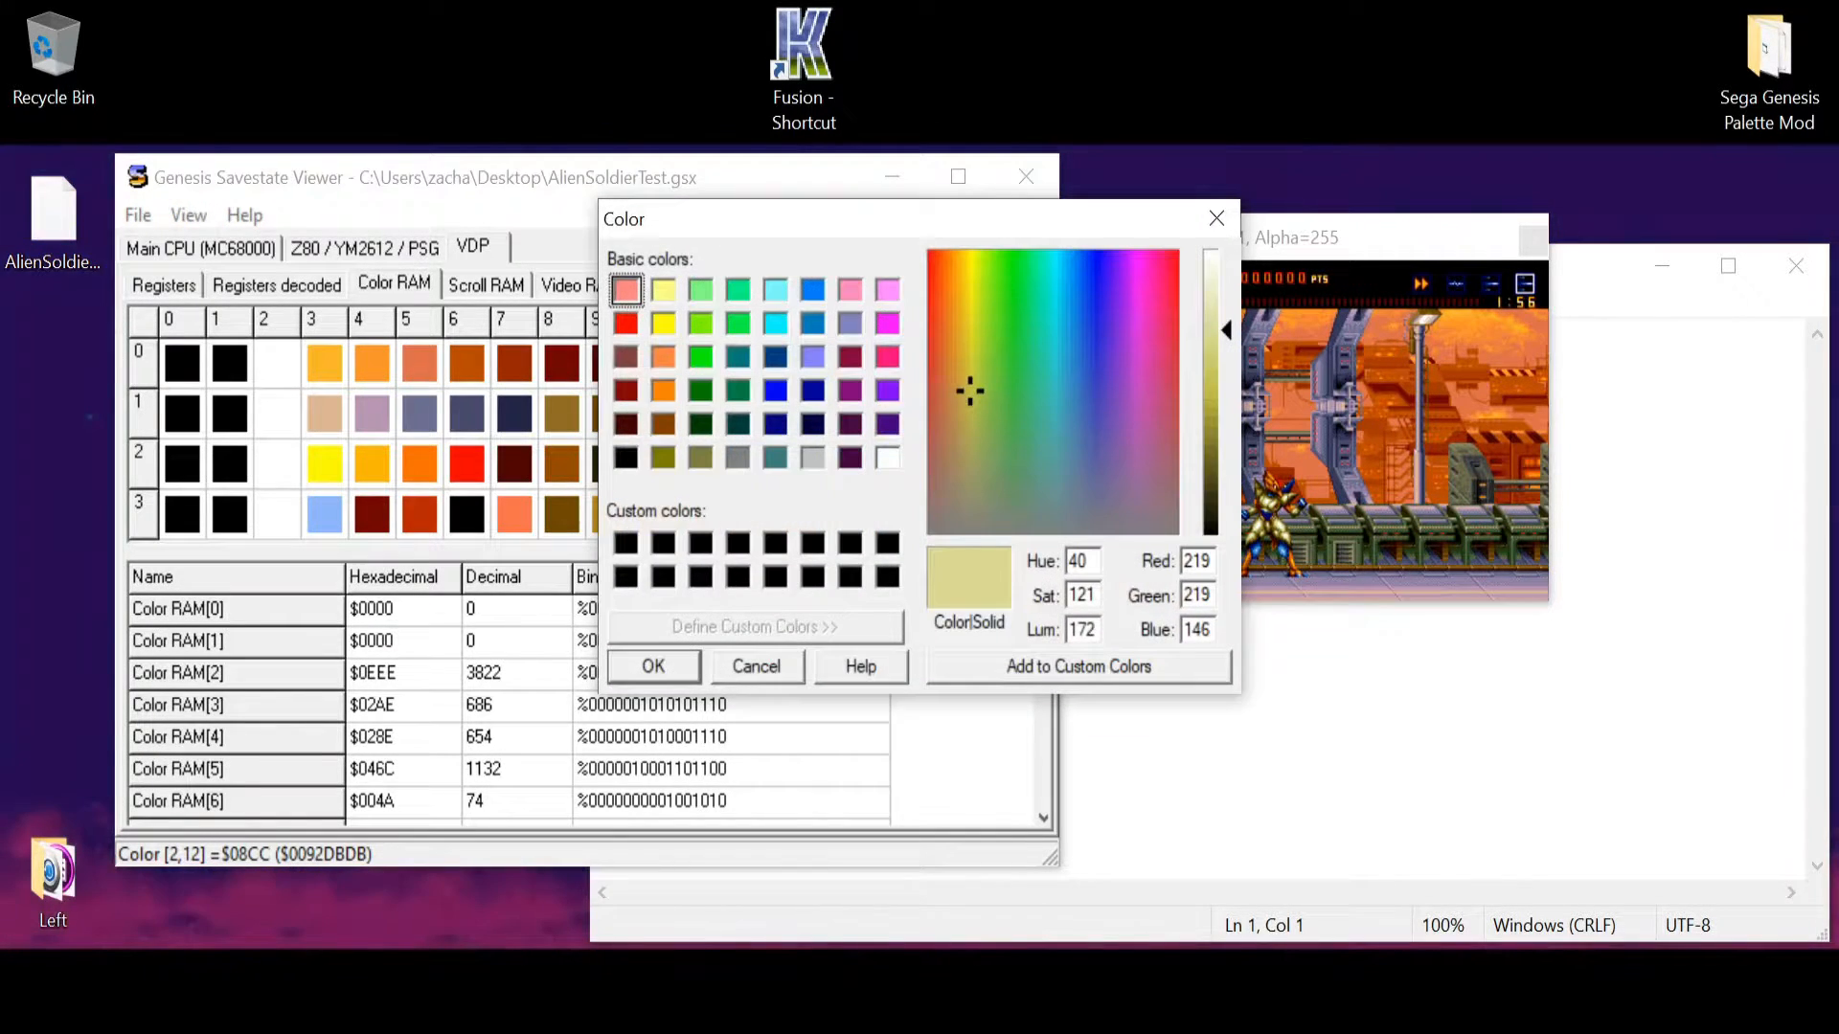
pyautogui.moveTo(974, 389); pyautogui.dragTo(928, 535)
pyautogui.moveTo(1211, 331); pyautogui.dragTo(1211, 382)
pyautogui.moveTo(1226, 382); pyautogui.dragTo(1226, 421)
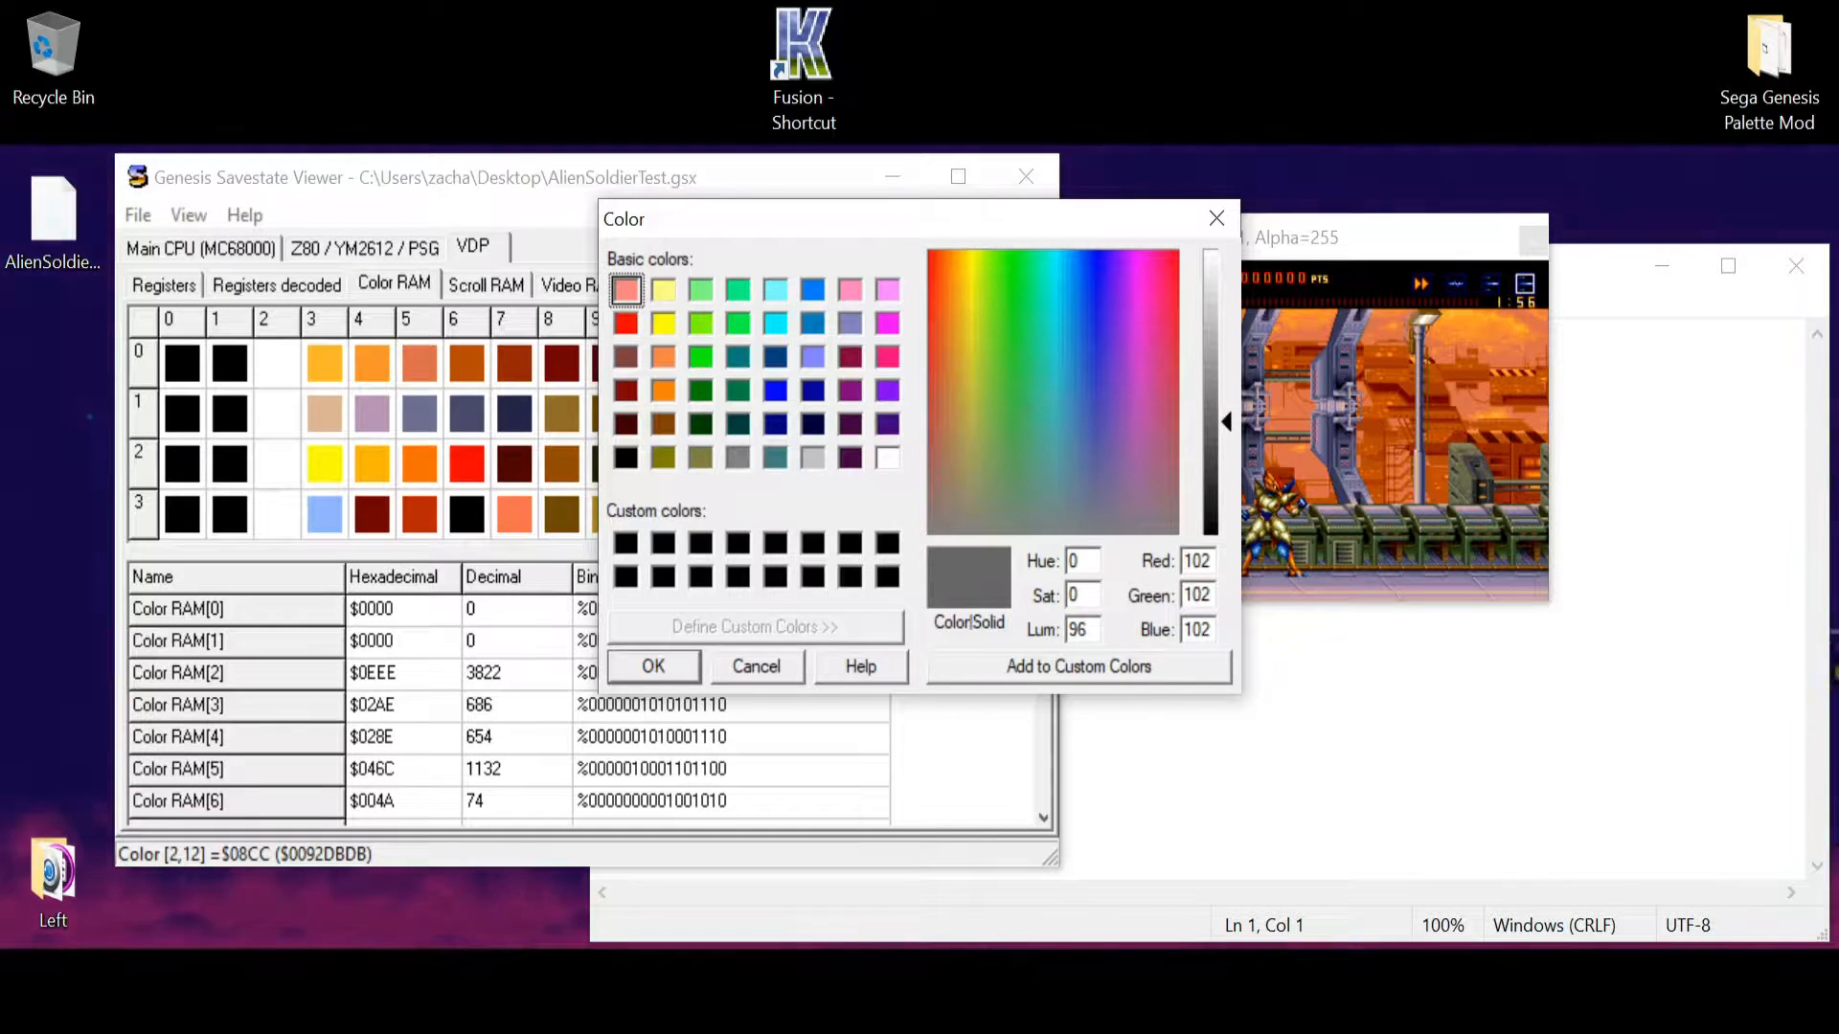
pyautogui.click(1078, 667)
pyautogui.click(653, 667)
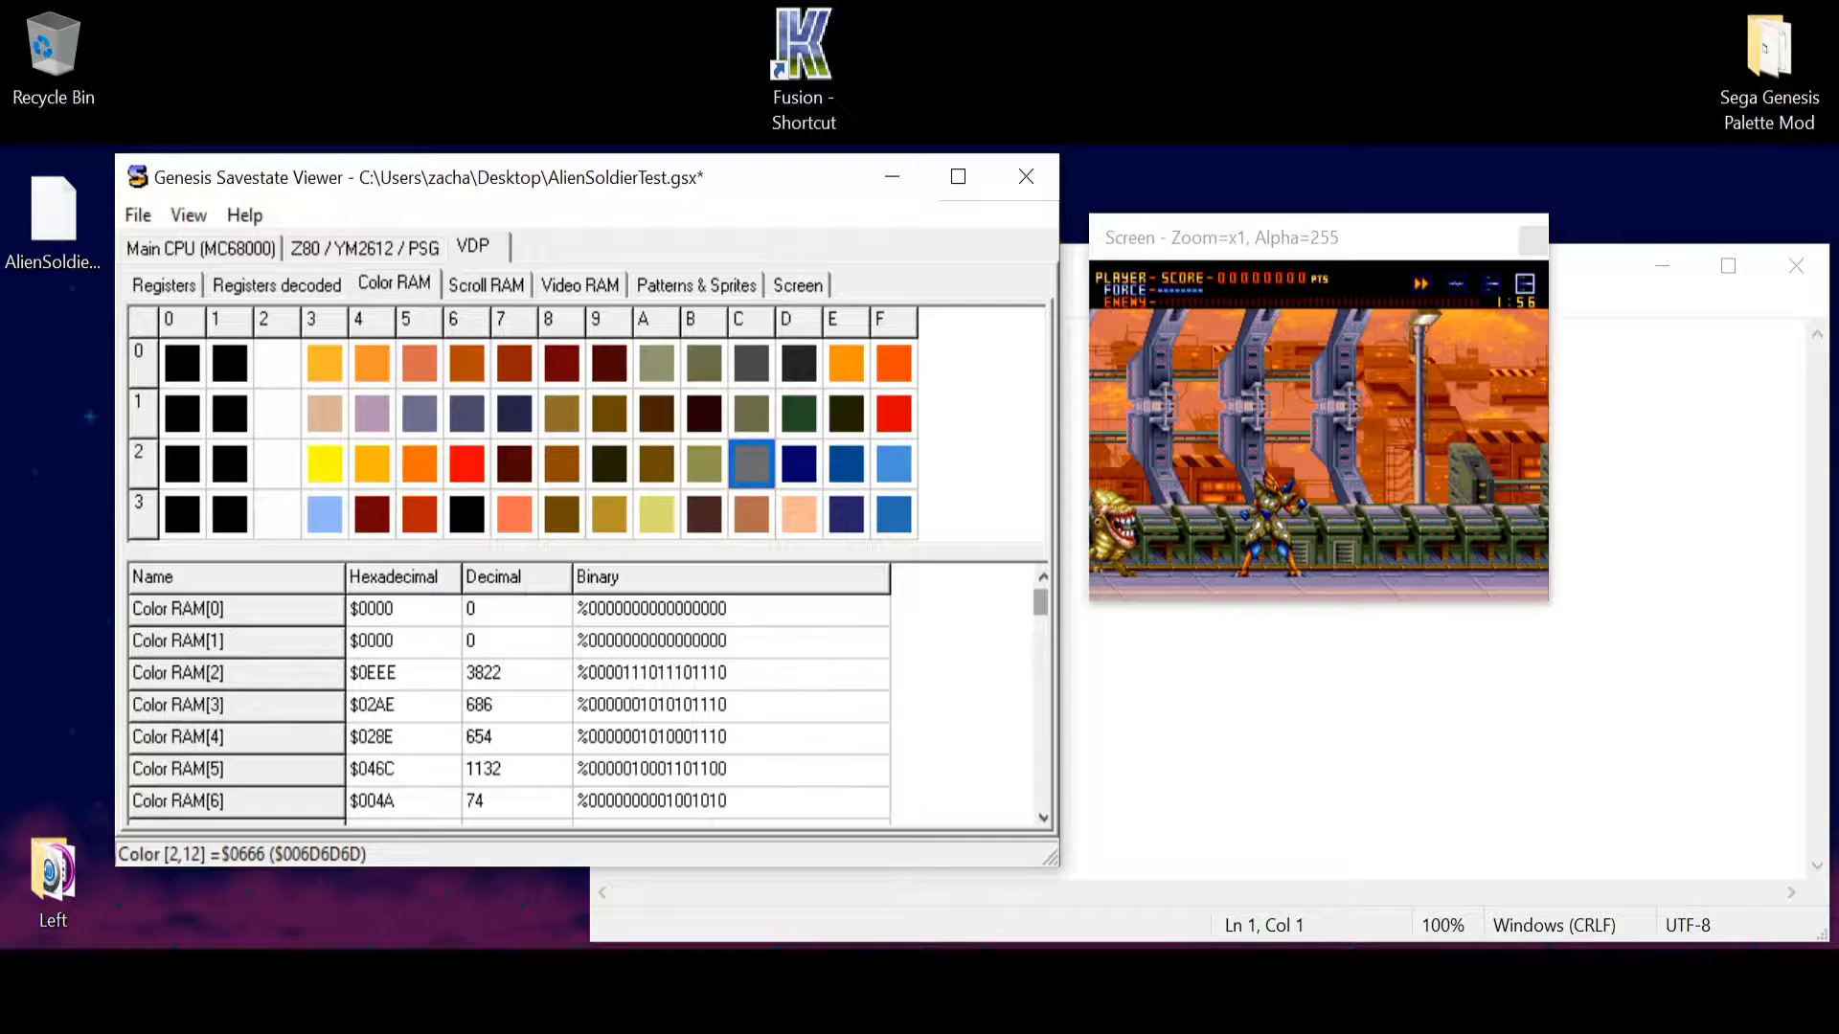
# - Set the entry at row 2, column B to a darkened version of the custom gray (RGB 63, 63, 63), updating the custom color
pyautogui.doubleClick(704, 464)
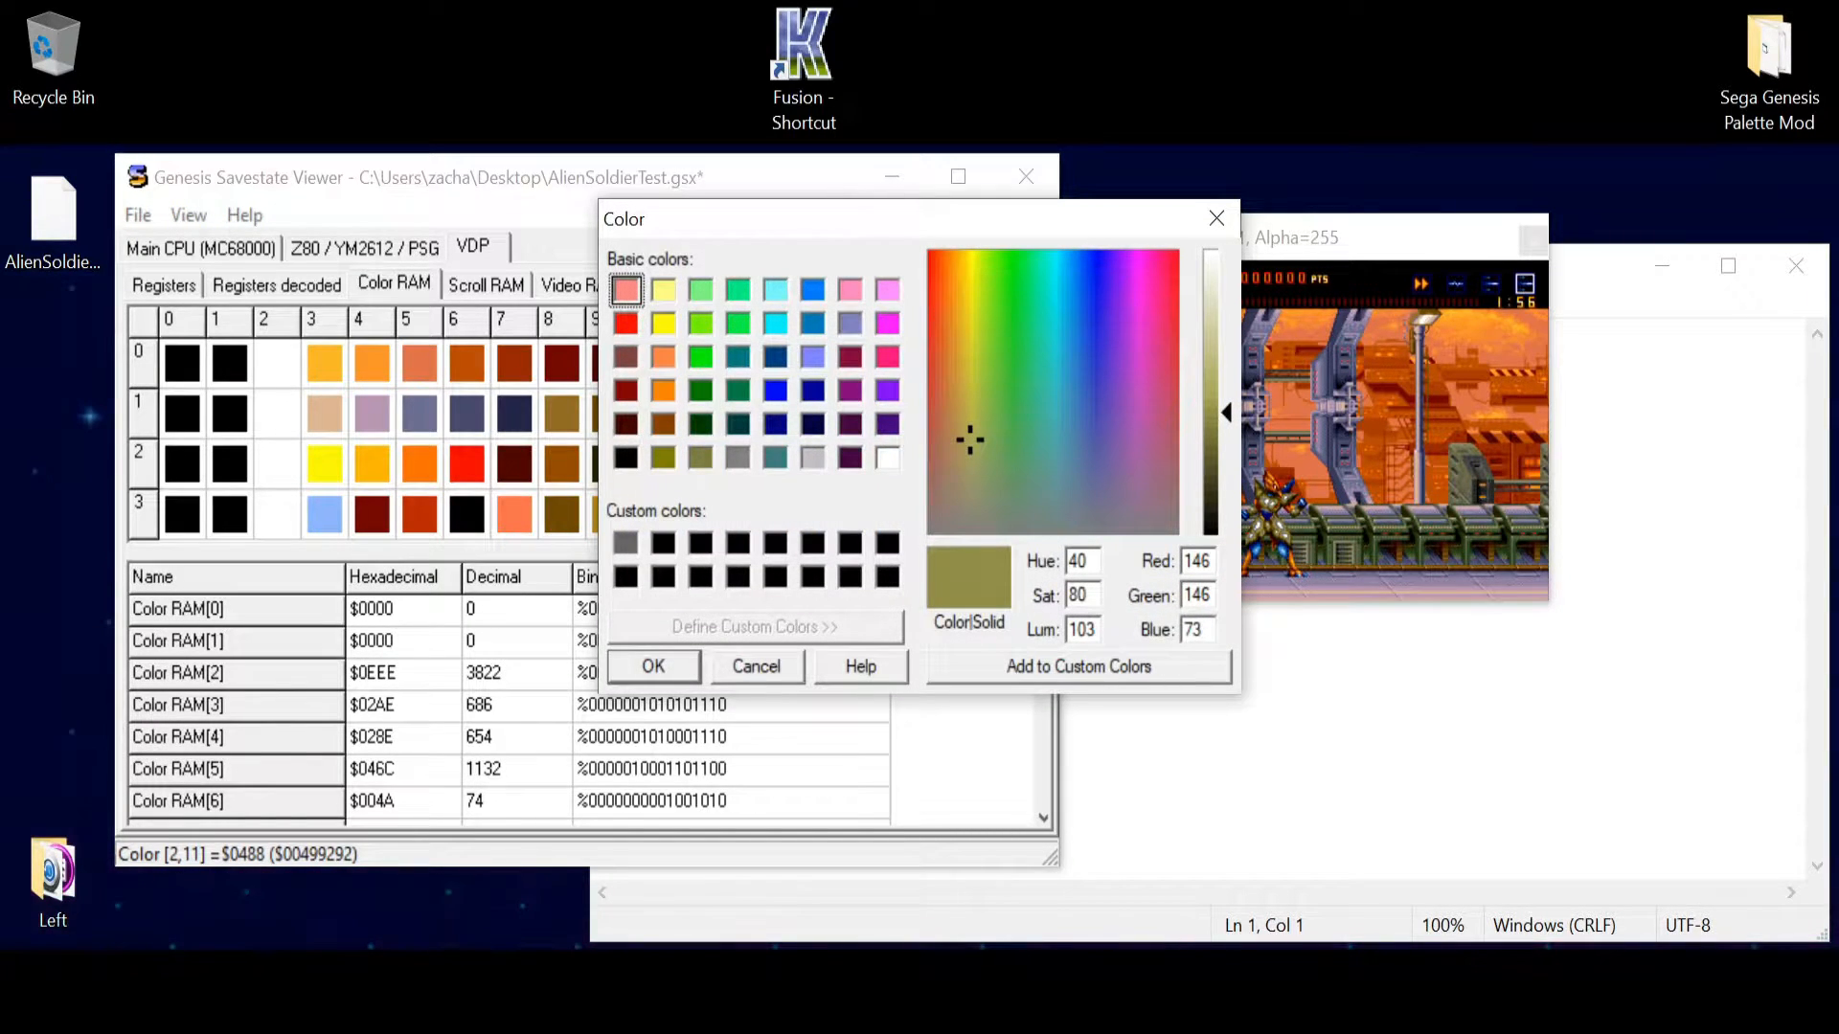
pyautogui.click(626, 543)
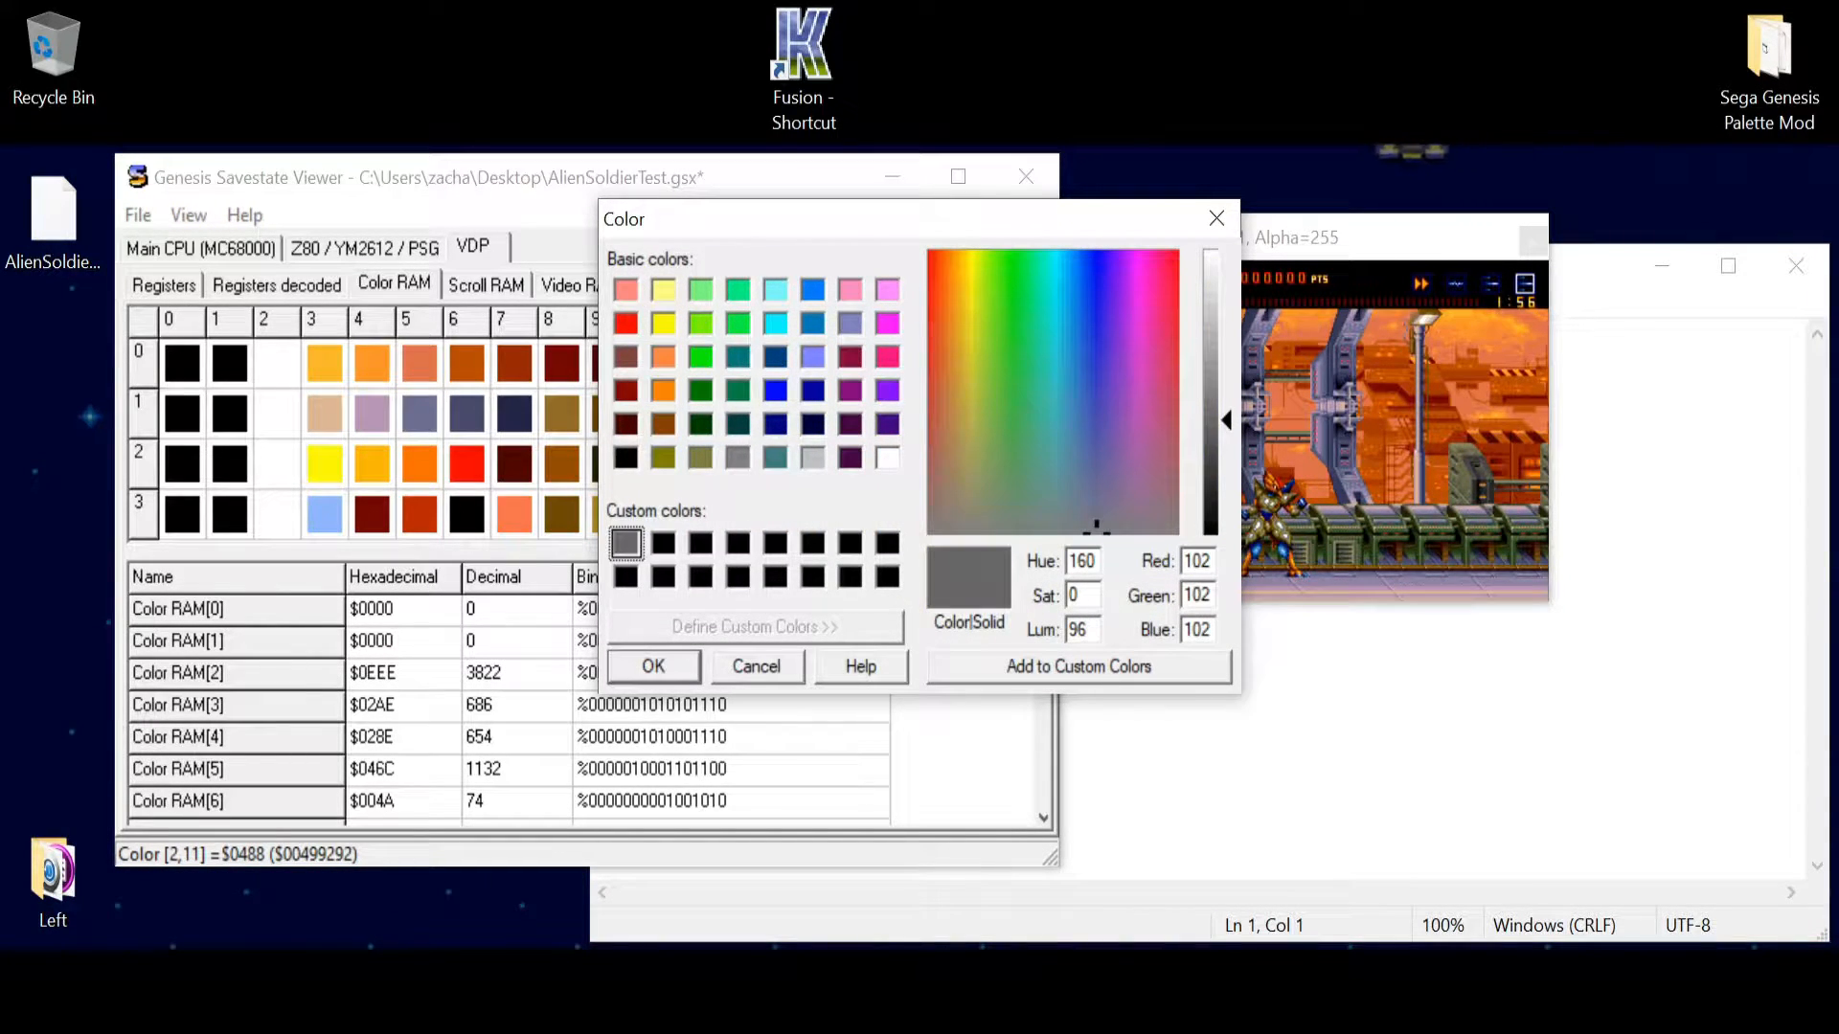
pyautogui.moveTo(1226, 419); pyautogui.dragTo(1226, 466)
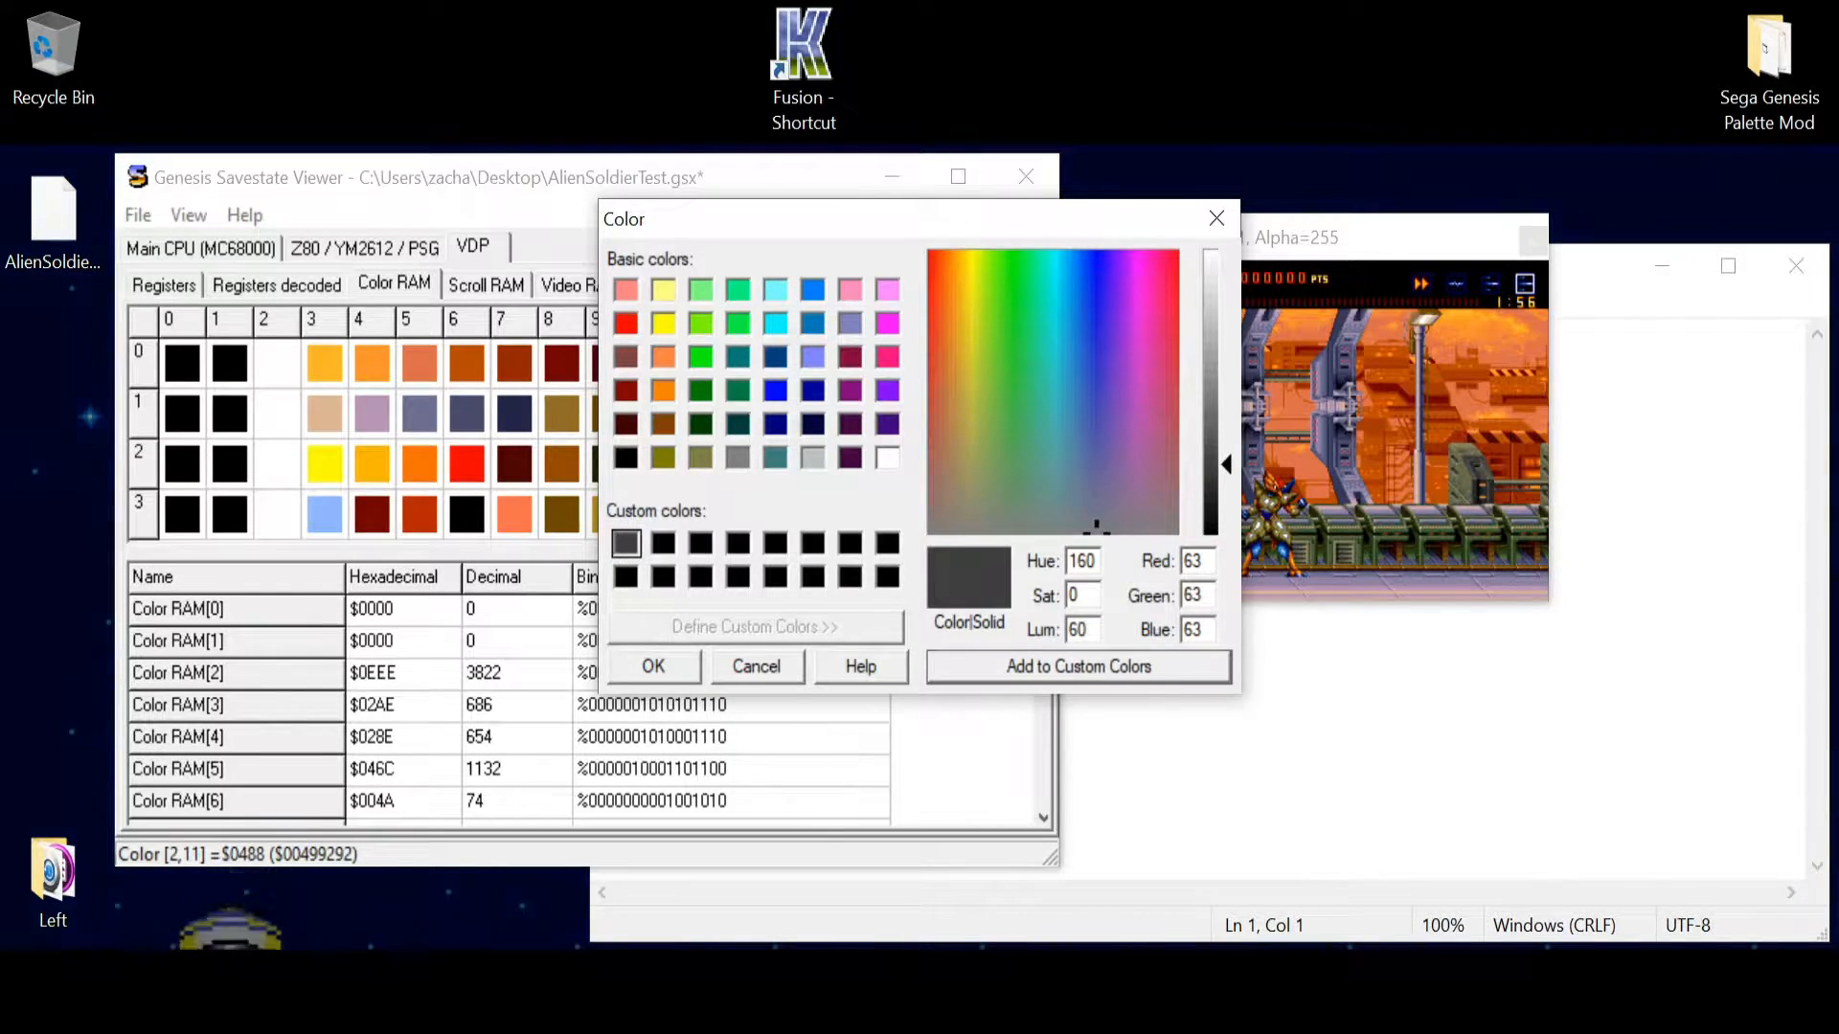
pyautogui.press('Return')
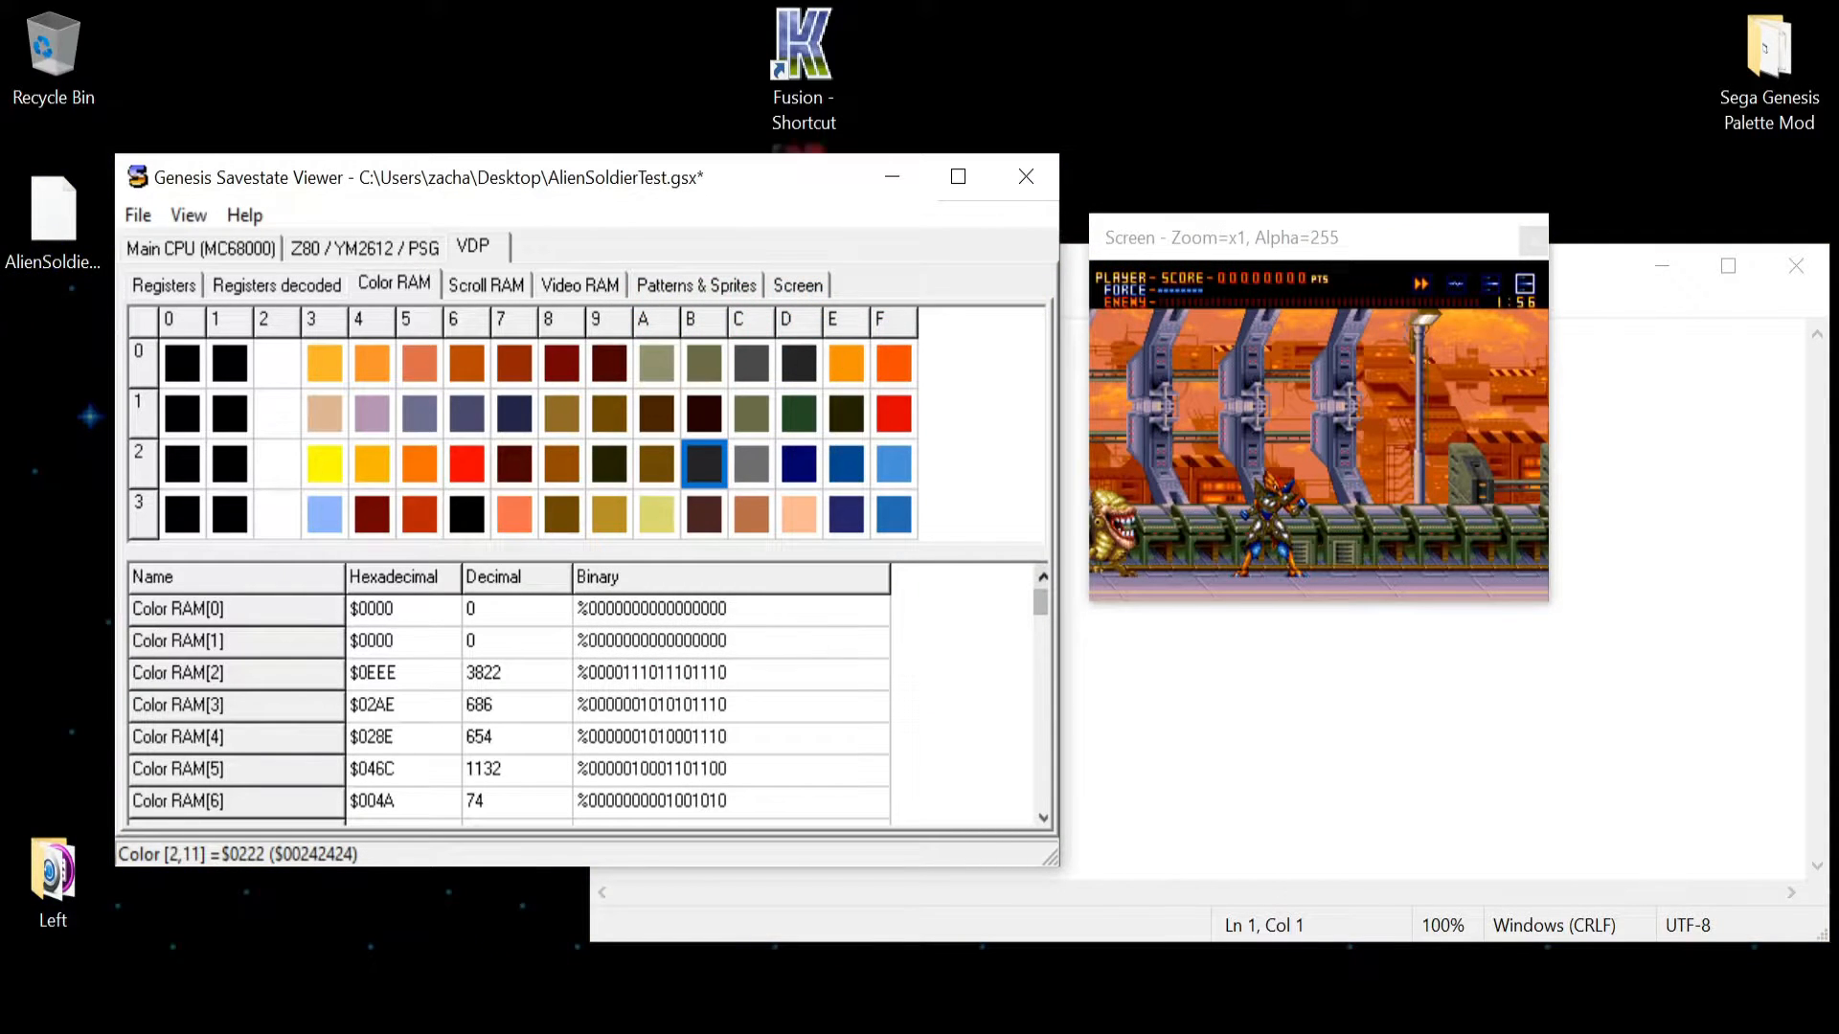
# - Set the entry at row 2, column A to a darker custom gray (RGB 39, 39, 39), updating the stored custom color
pyautogui.doubleClick(657, 463)
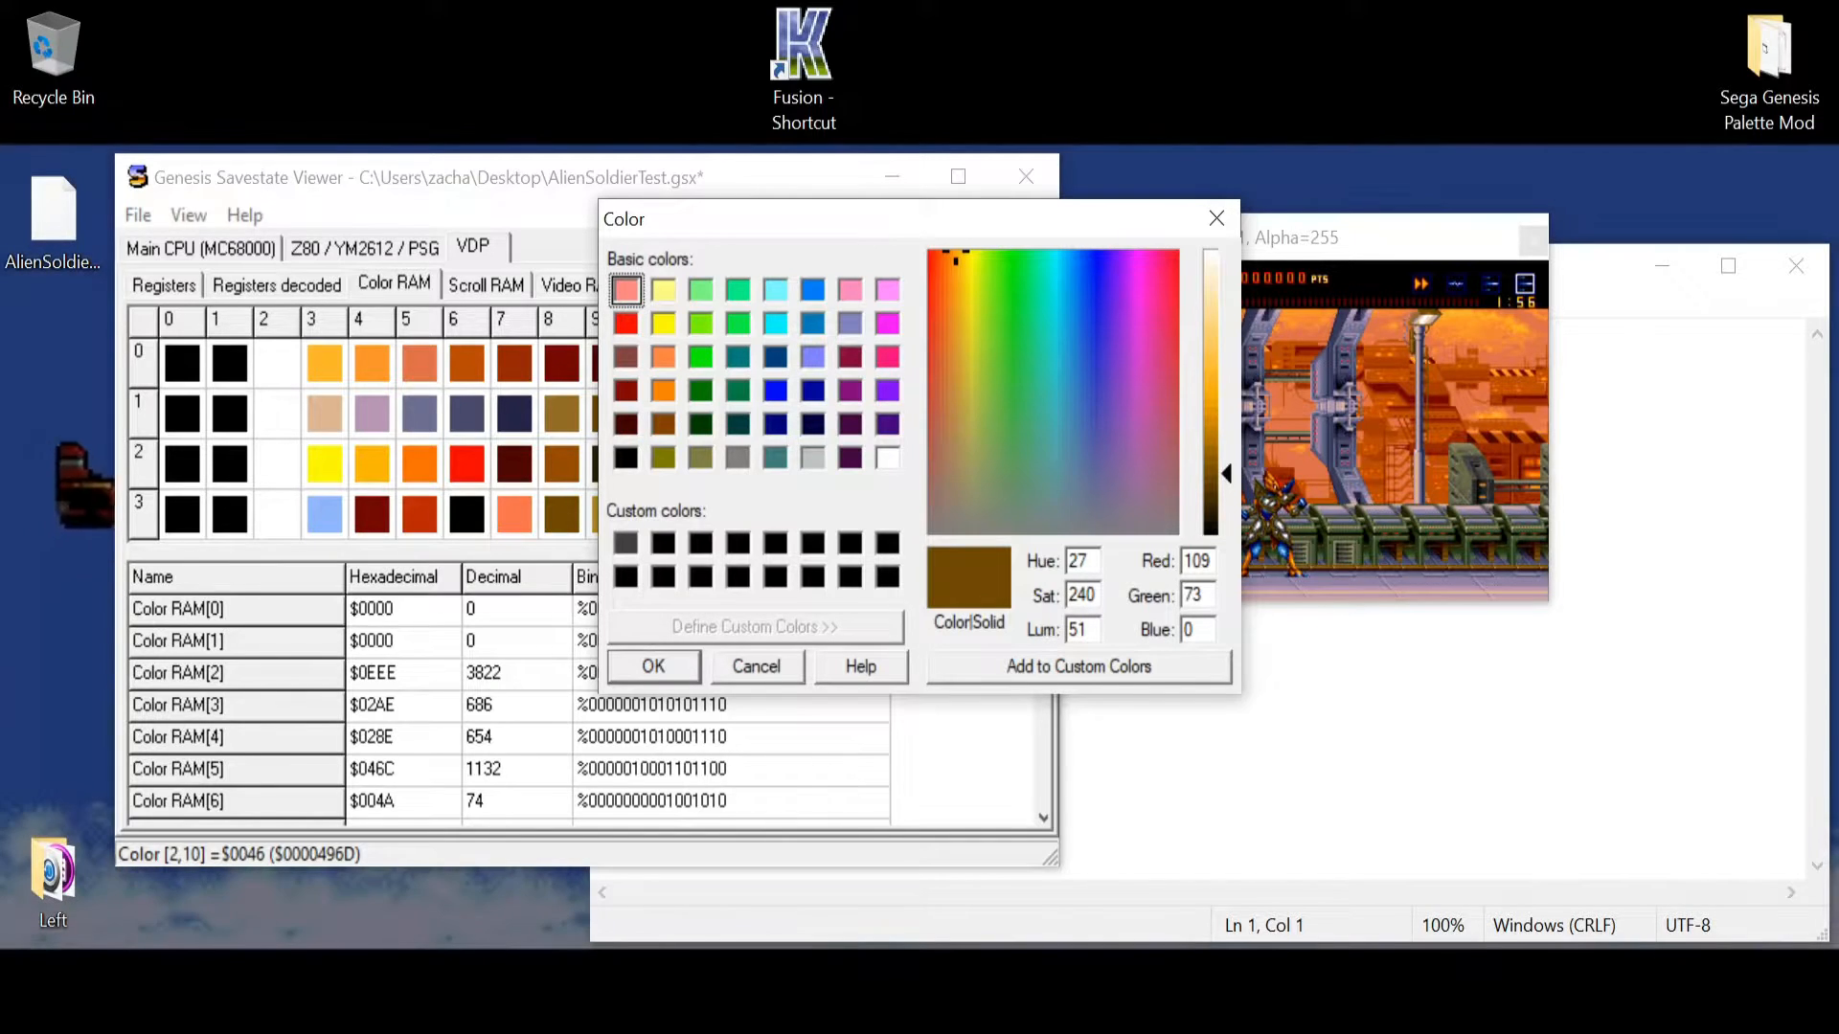
pyautogui.click(625, 543)
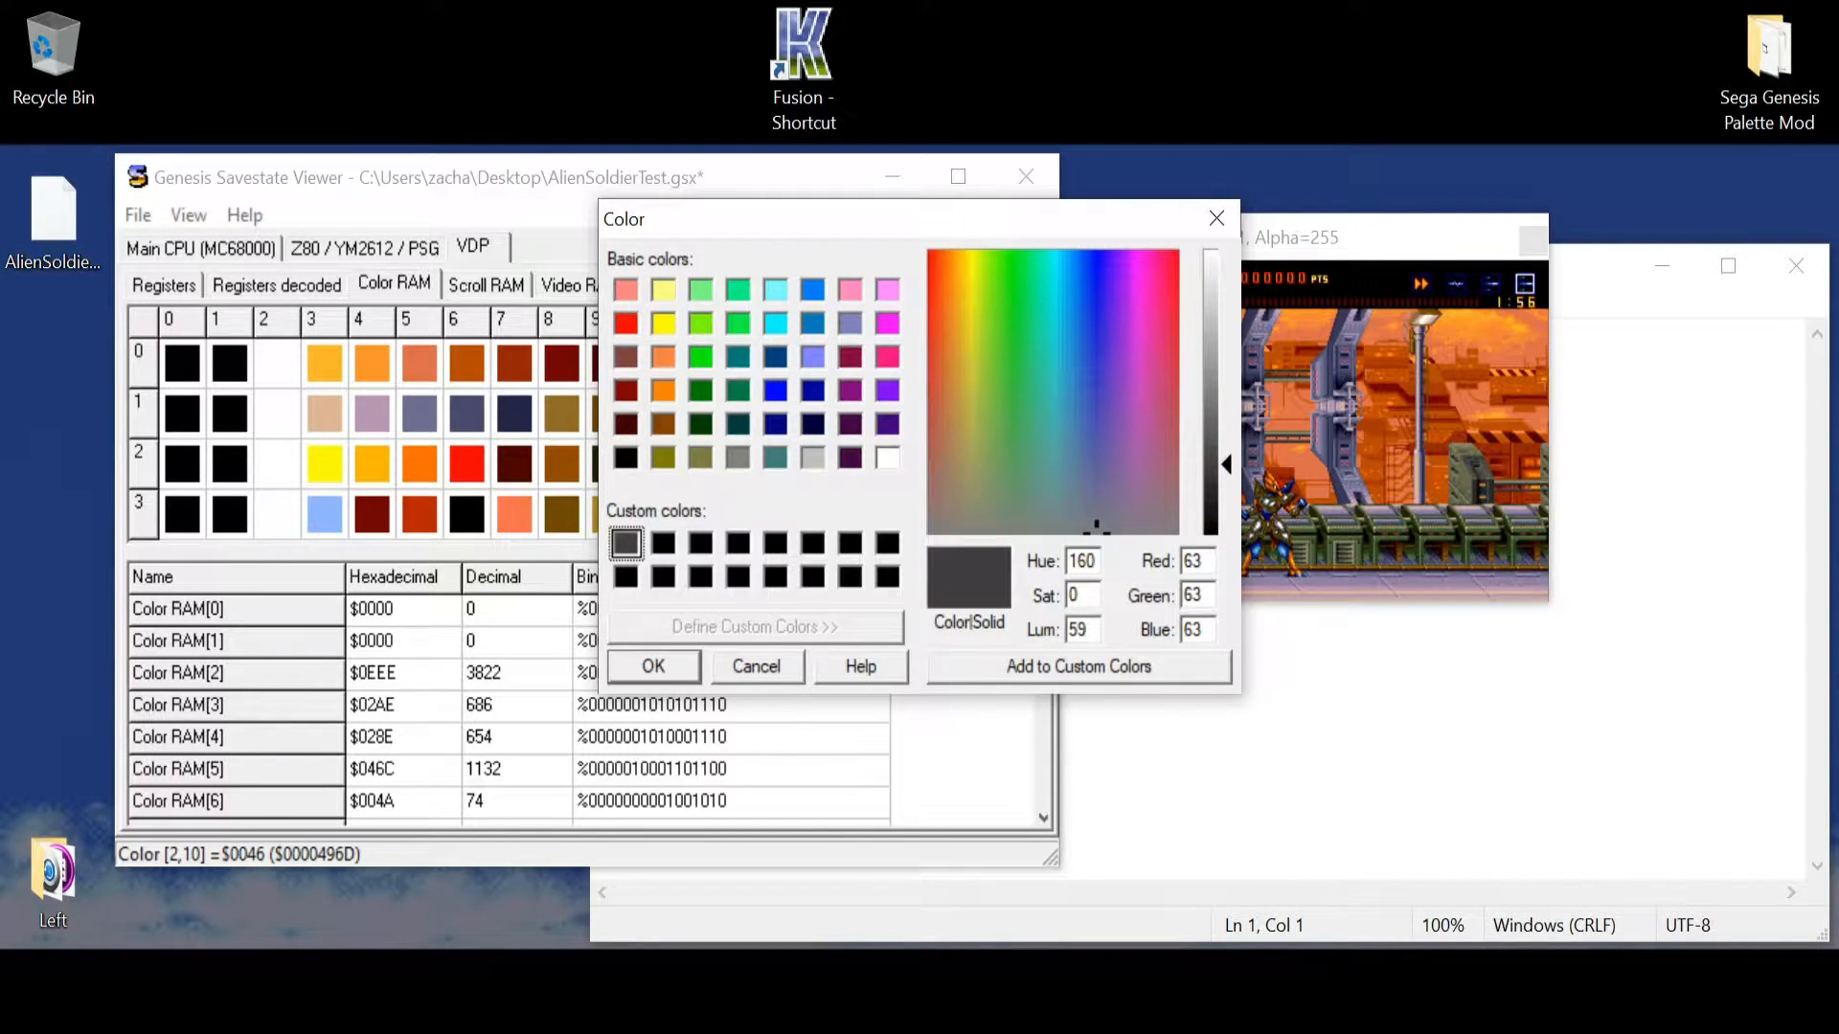
pyautogui.moveTo(1226, 462); pyautogui.dragTo(1226, 491)
pyautogui.click(1078, 667)
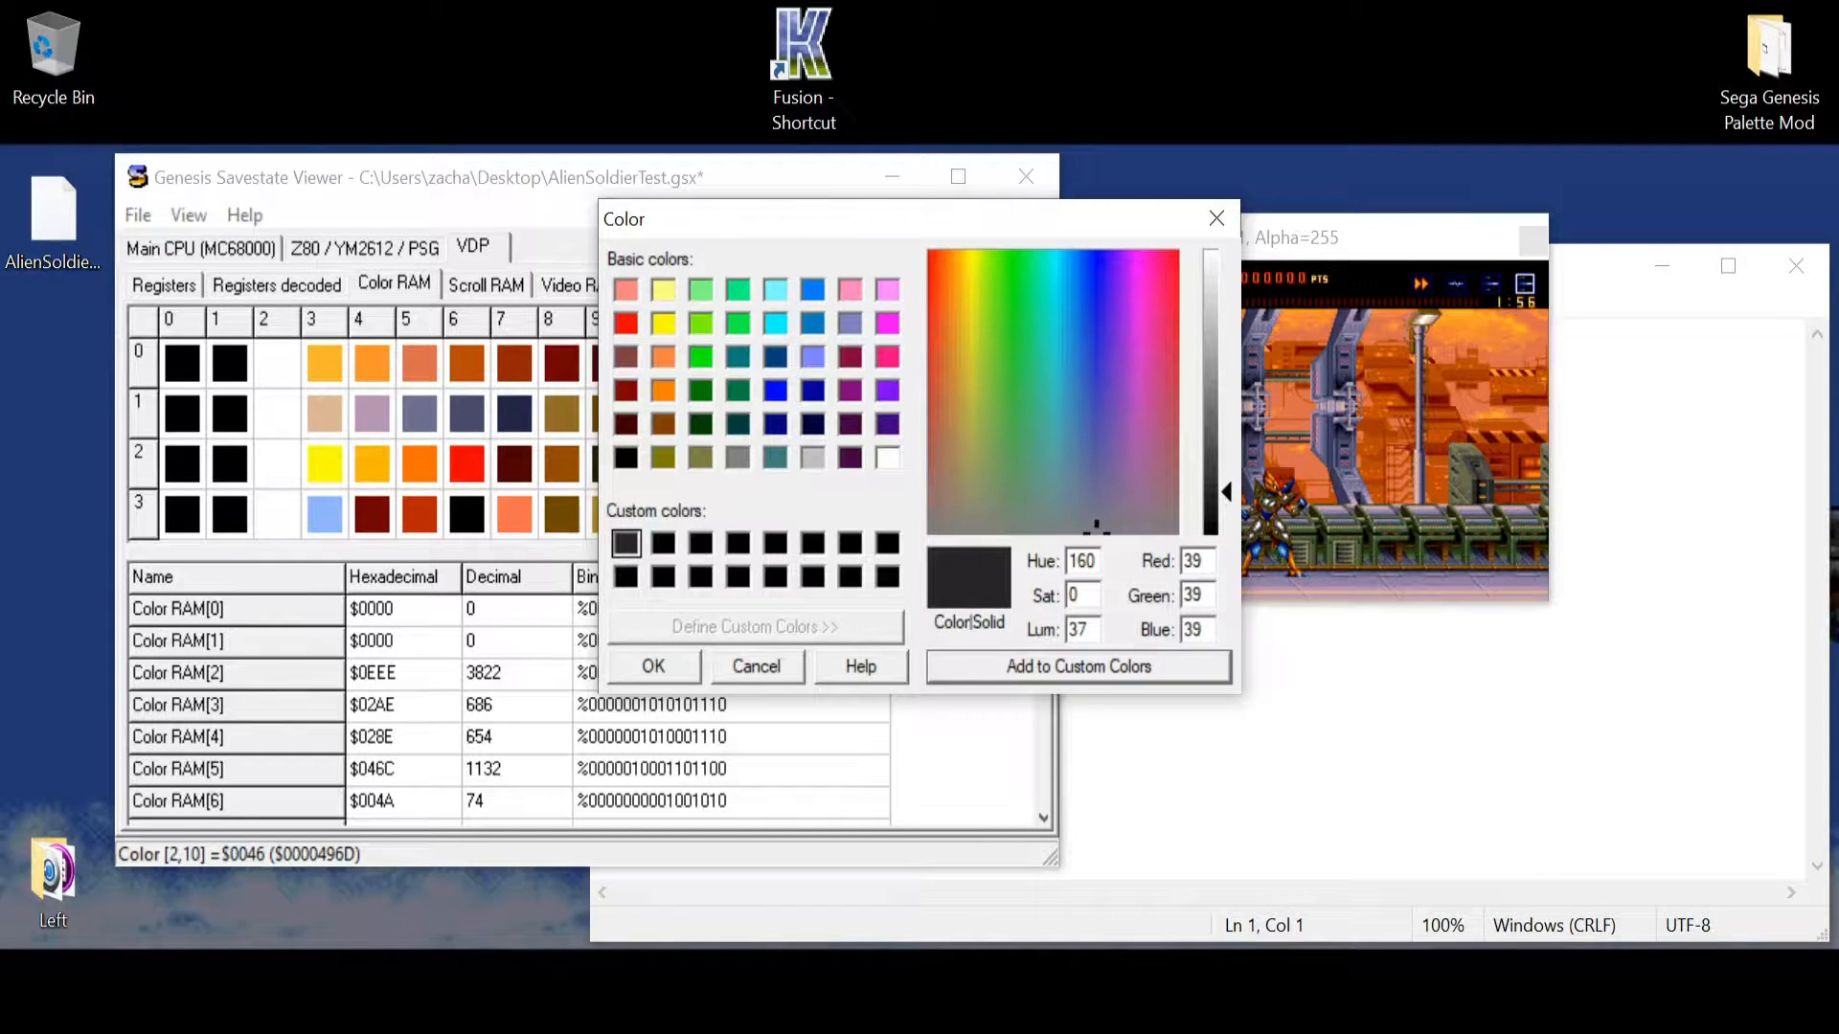
pyautogui.press('Return')
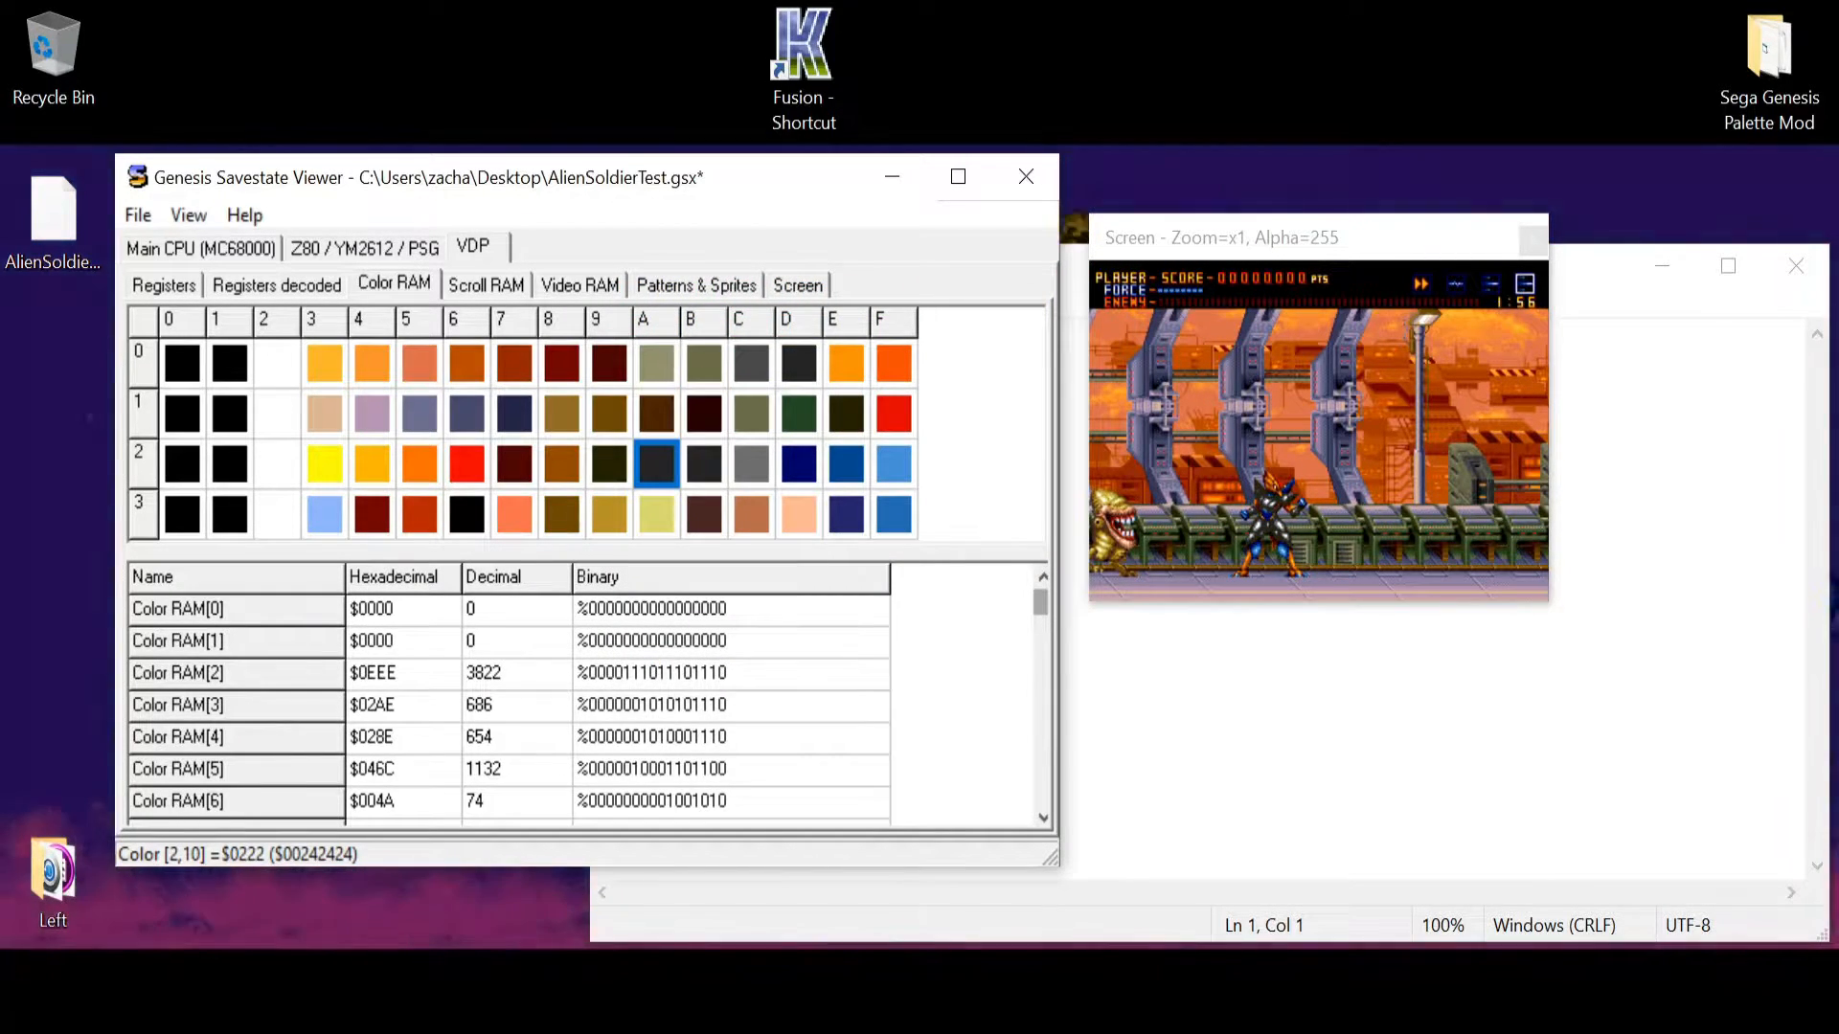
# - Set the palette entry at row 2, column 9 to a near-black darkened version of the custom gray (RGB 13, 13, 13)
pyautogui.doubleClick(609, 464)
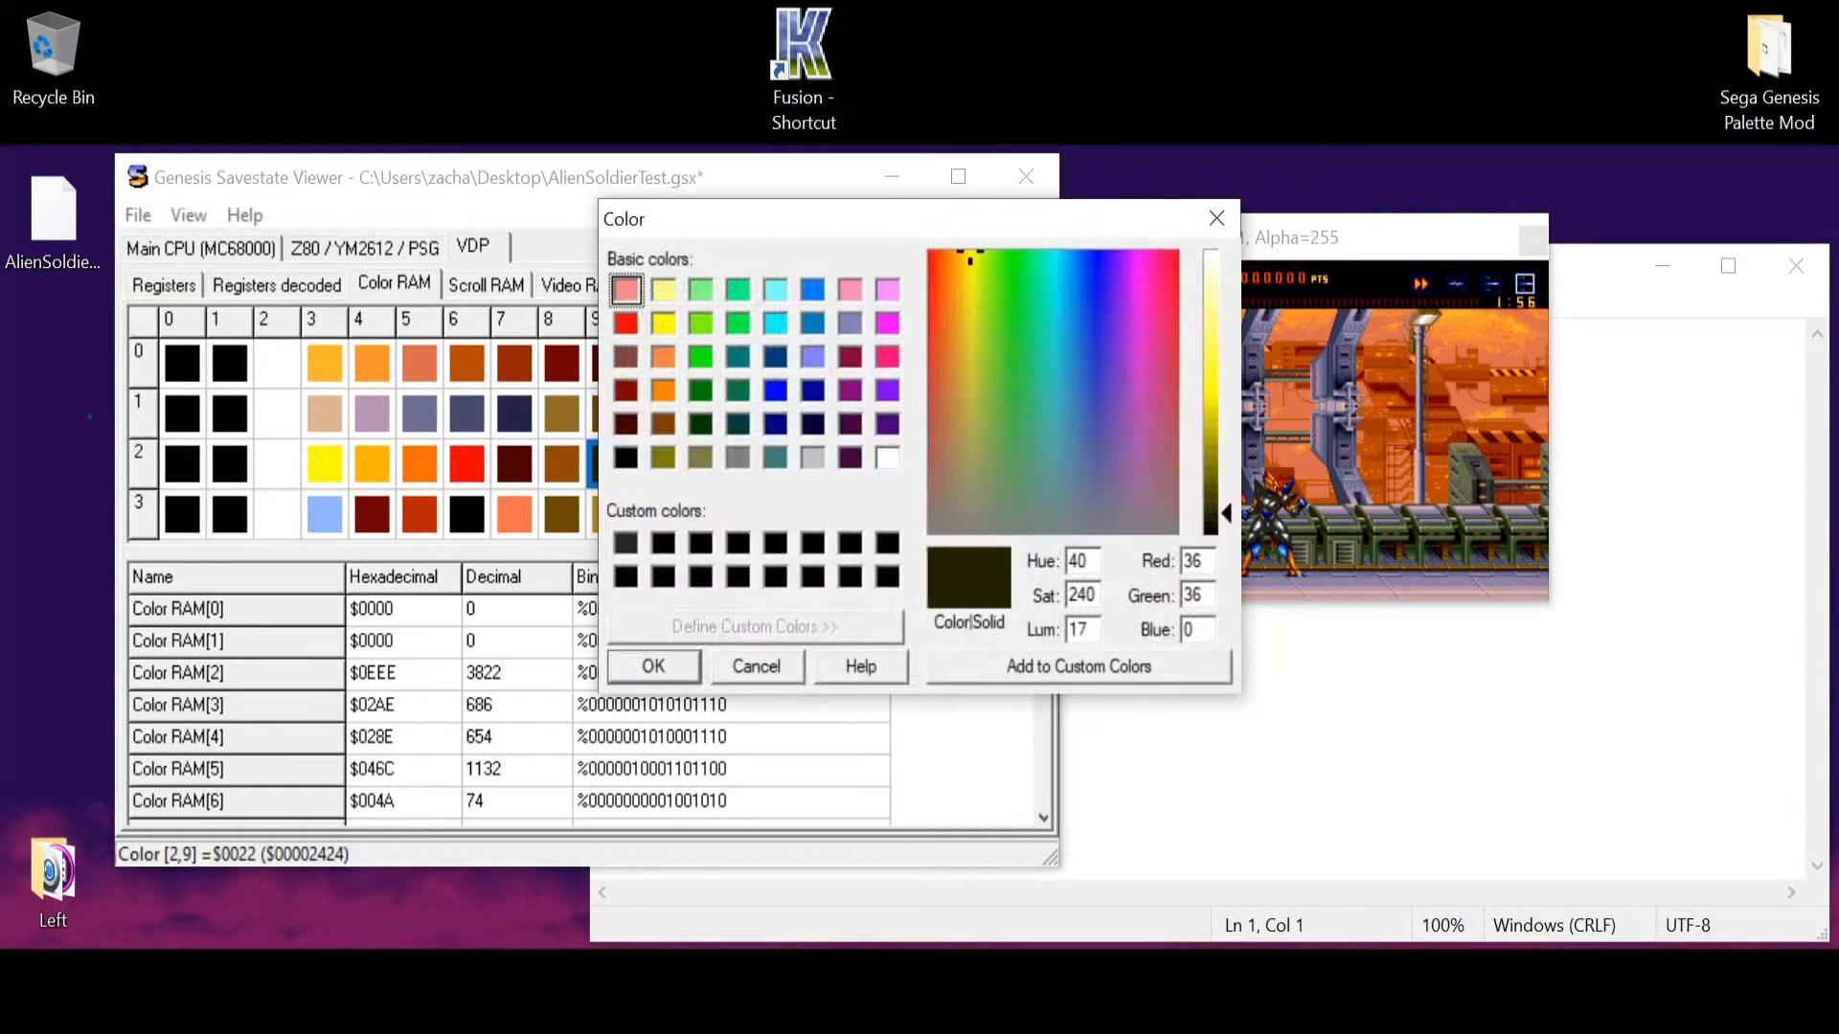
pyautogui.click(625, 543)
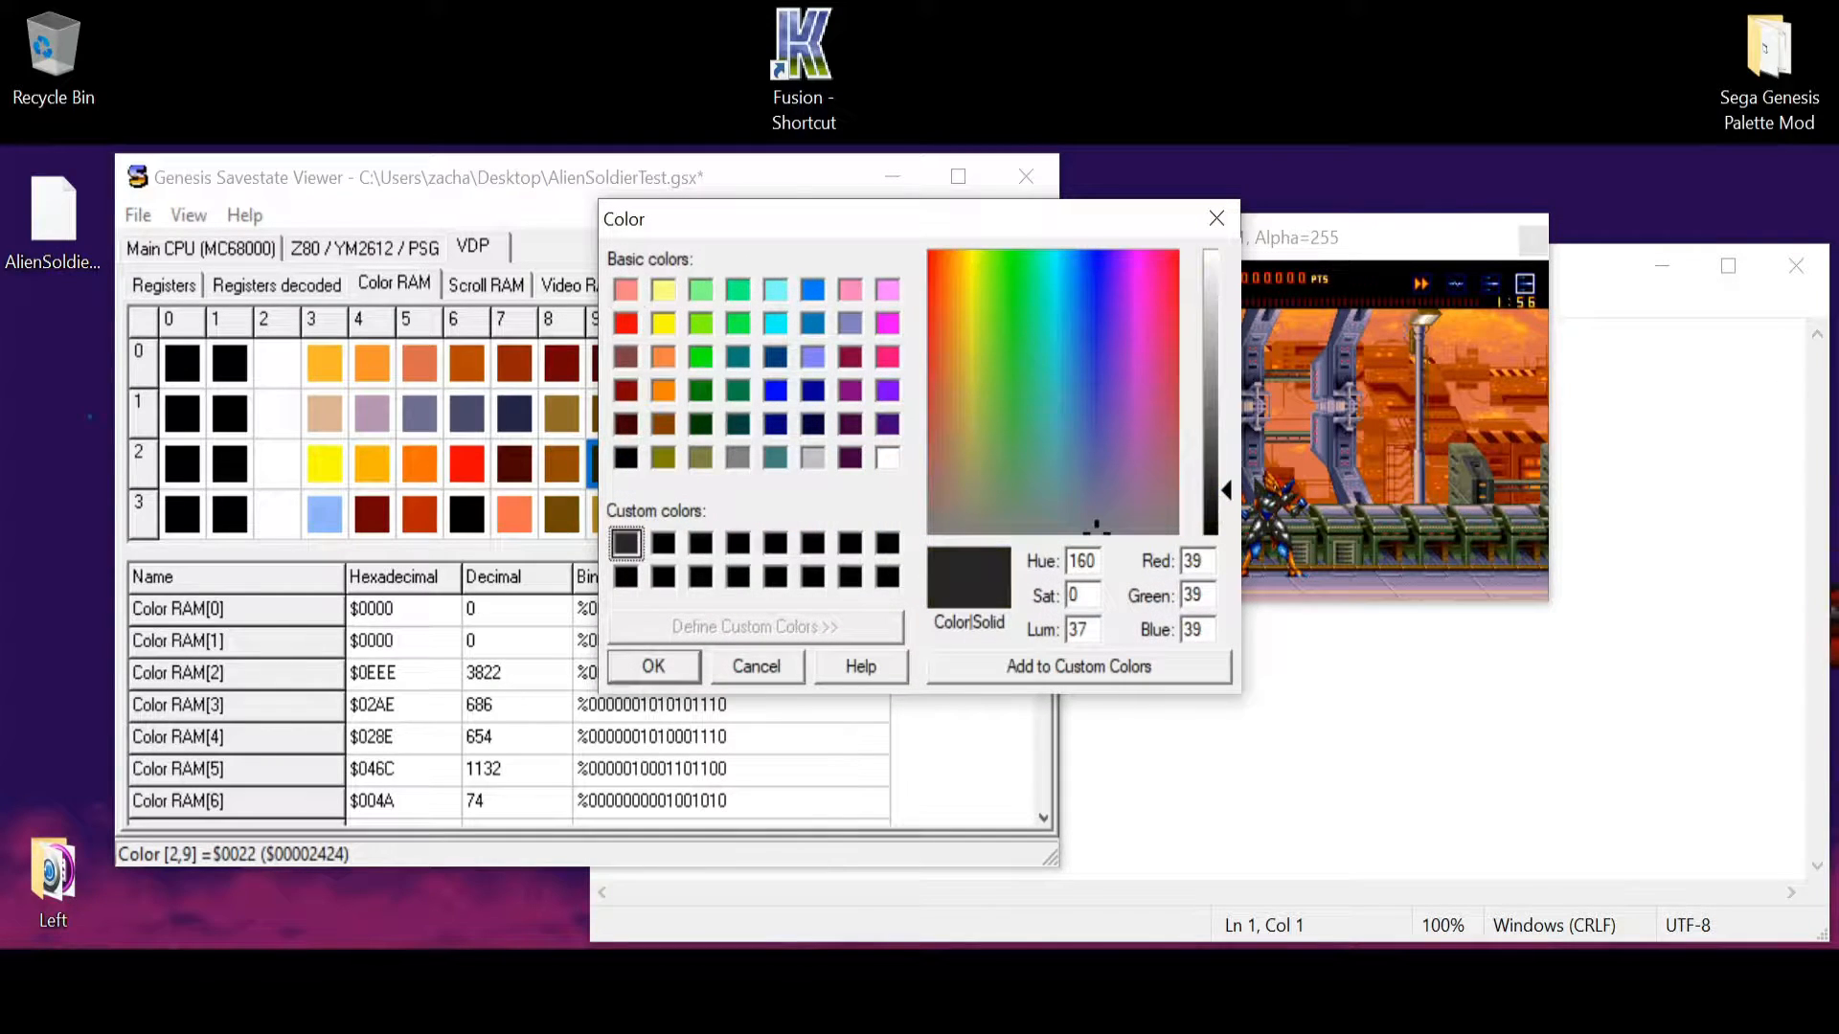
pyautogui.moveTo(1227, 497); pyautogui.dragTo(1227, 518)
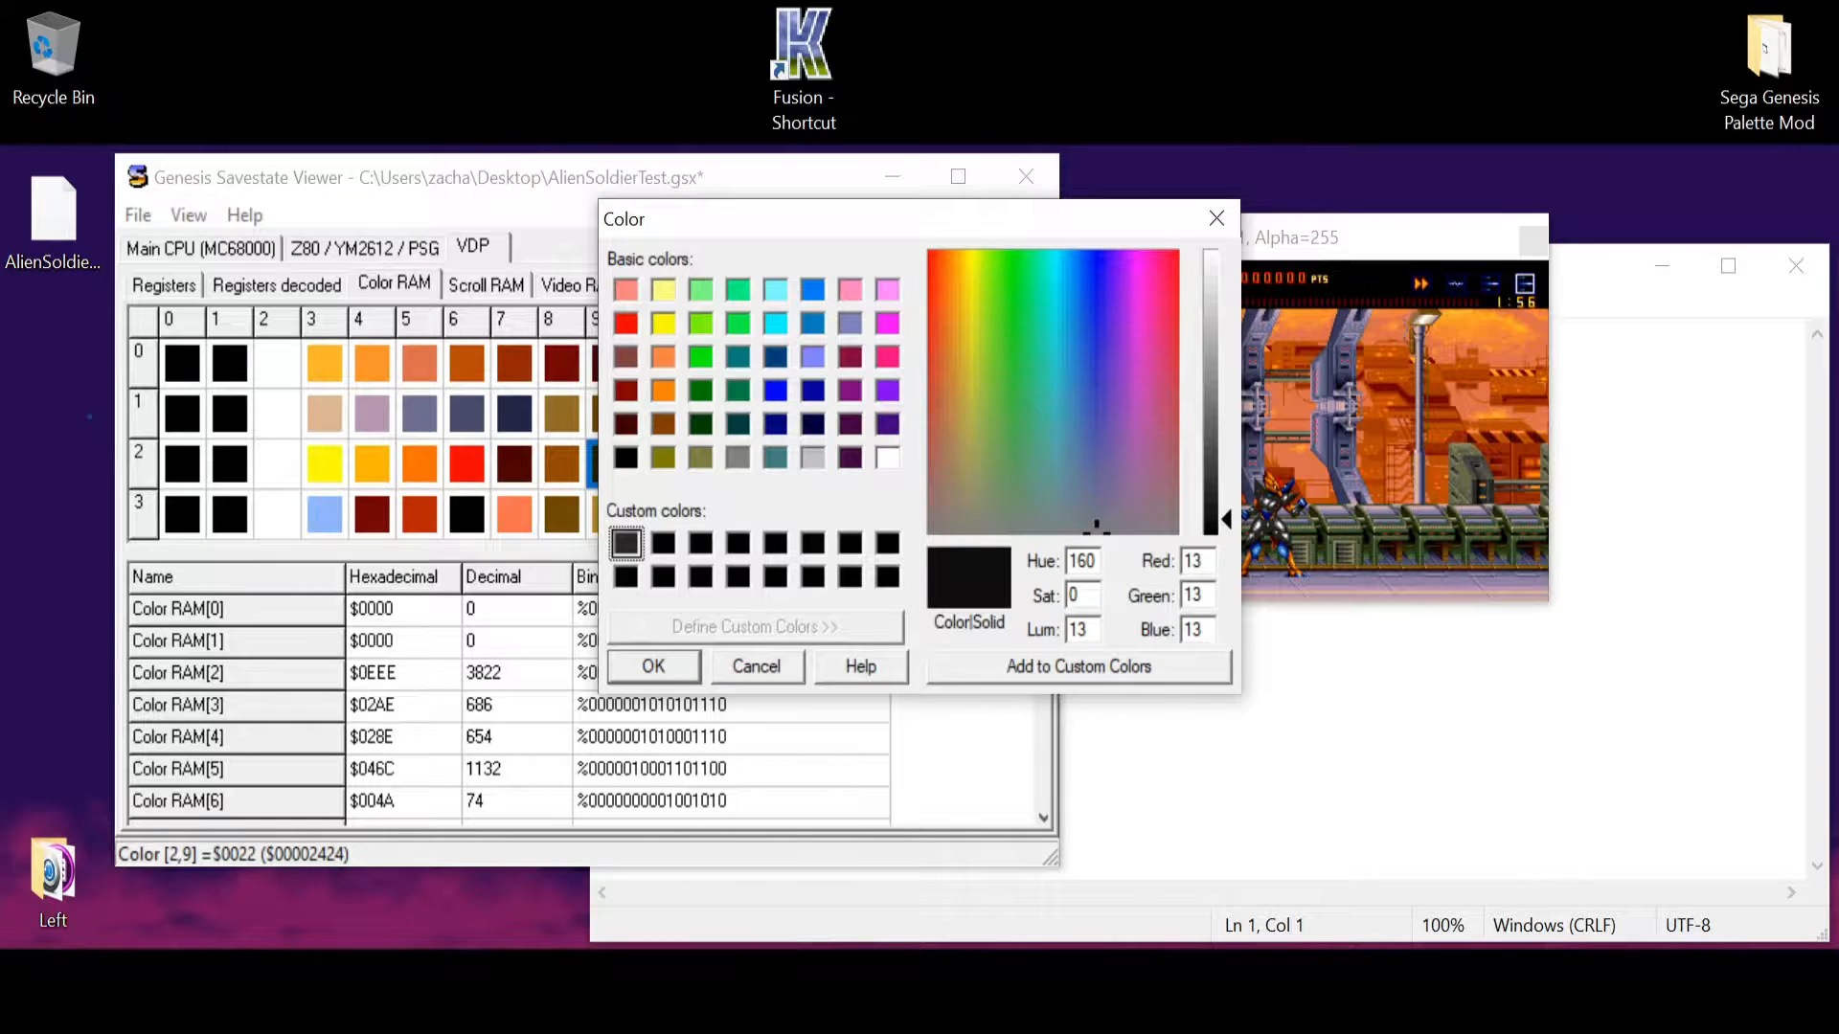
pyautogui.press('Return')
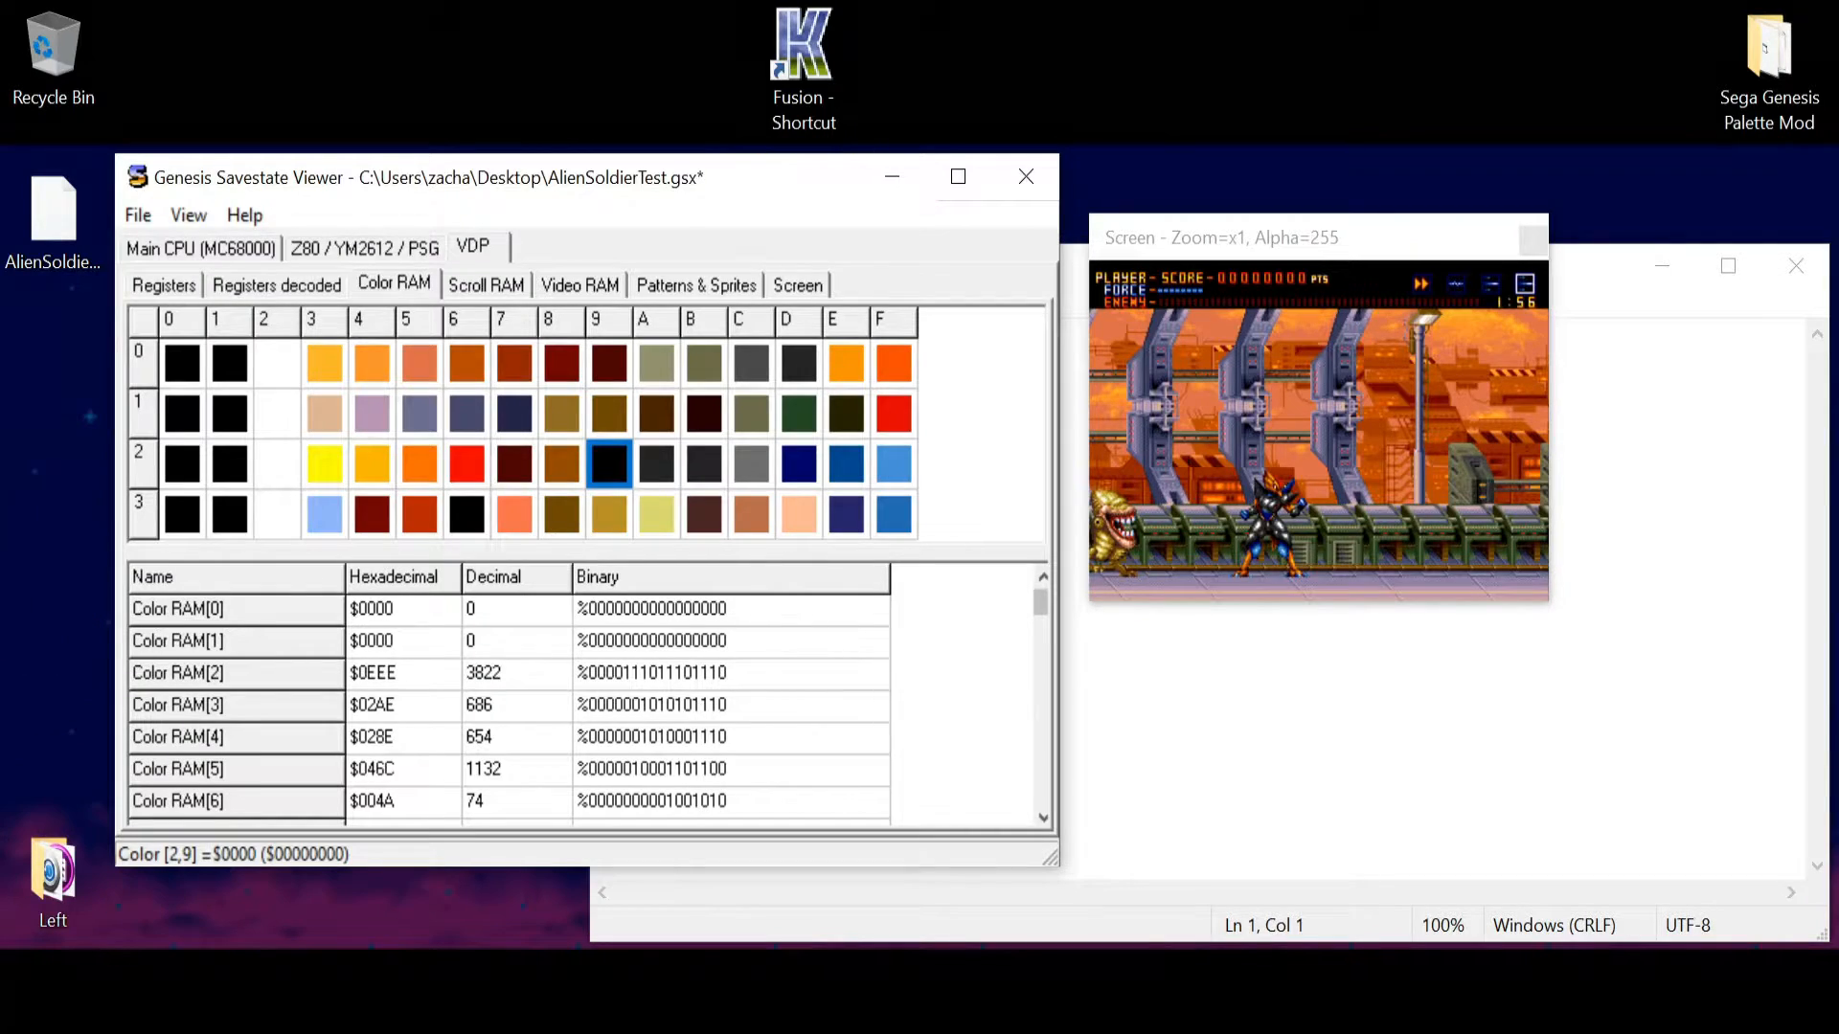
# - Reload the AlienSoldierTest.gsx savestate, discarding the unsaved gray recolor
pyautogui.click(799, 463)
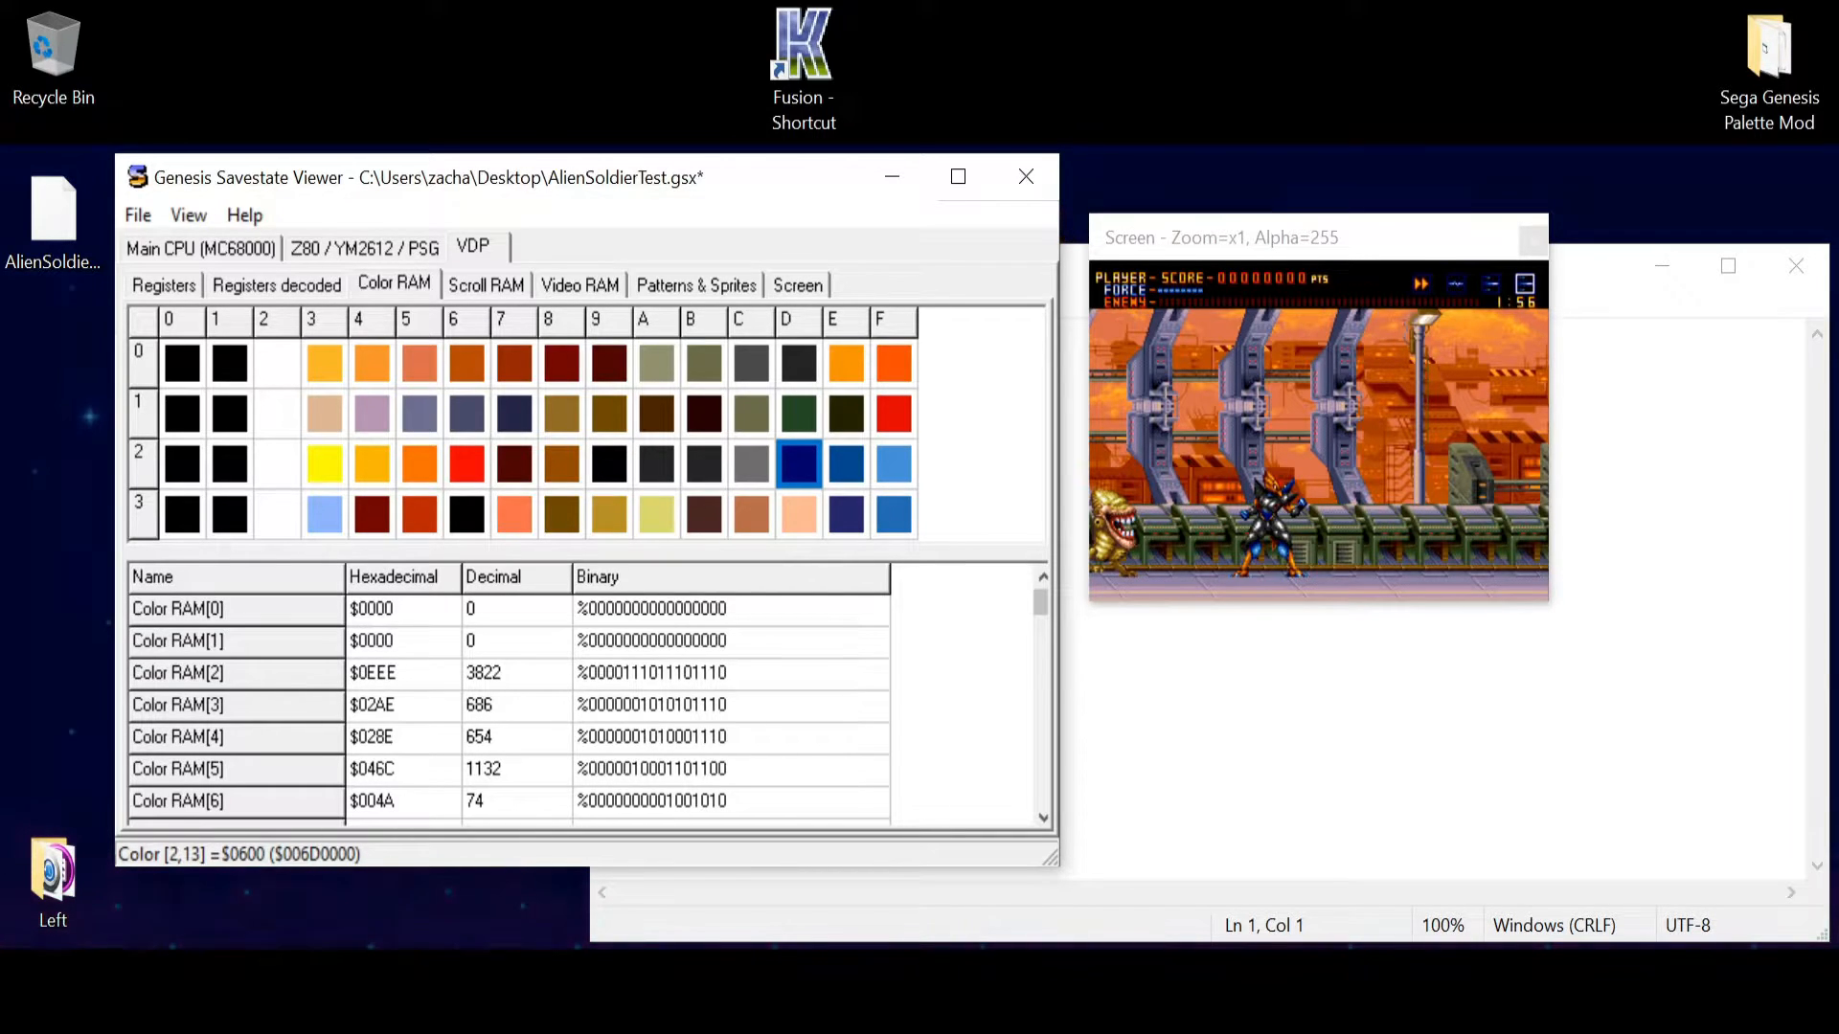
pyautogui.hotkey('alt', 'f')
pyautogui.press('Down')
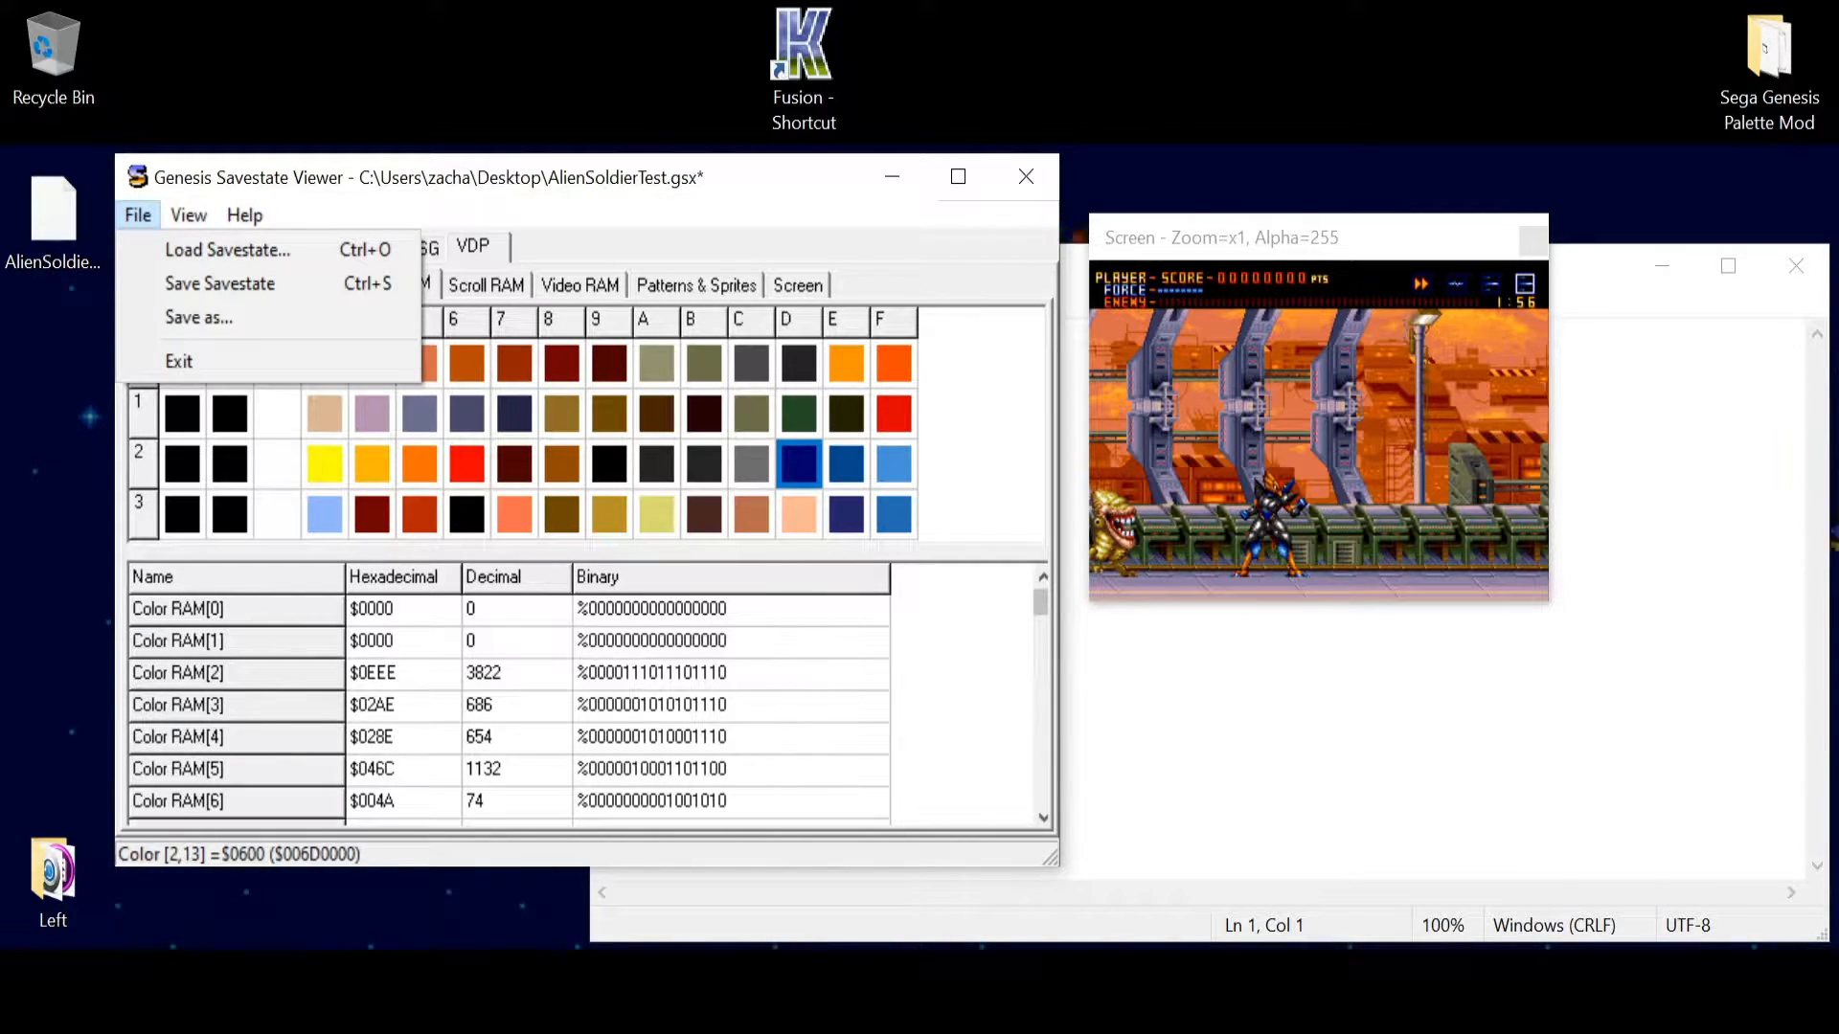
pyautogui.click(656, 463)
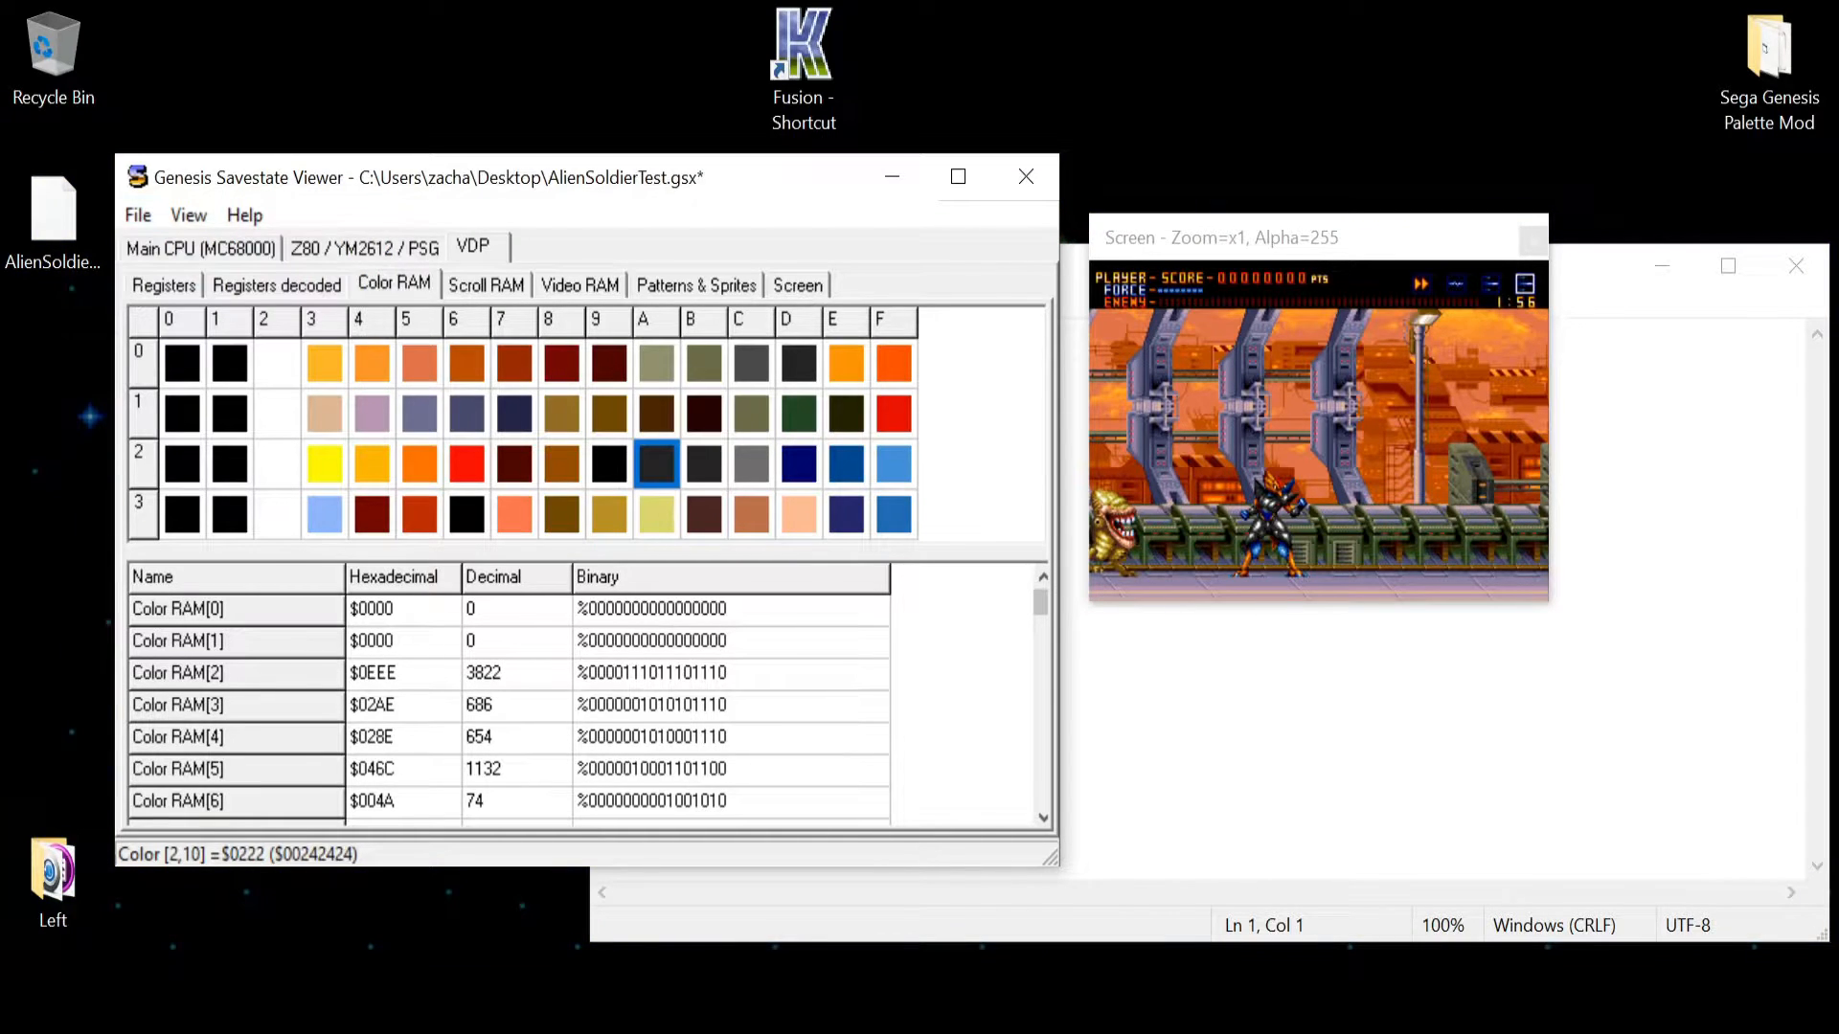
pyautogui.hotkey('alt', 'Tab')
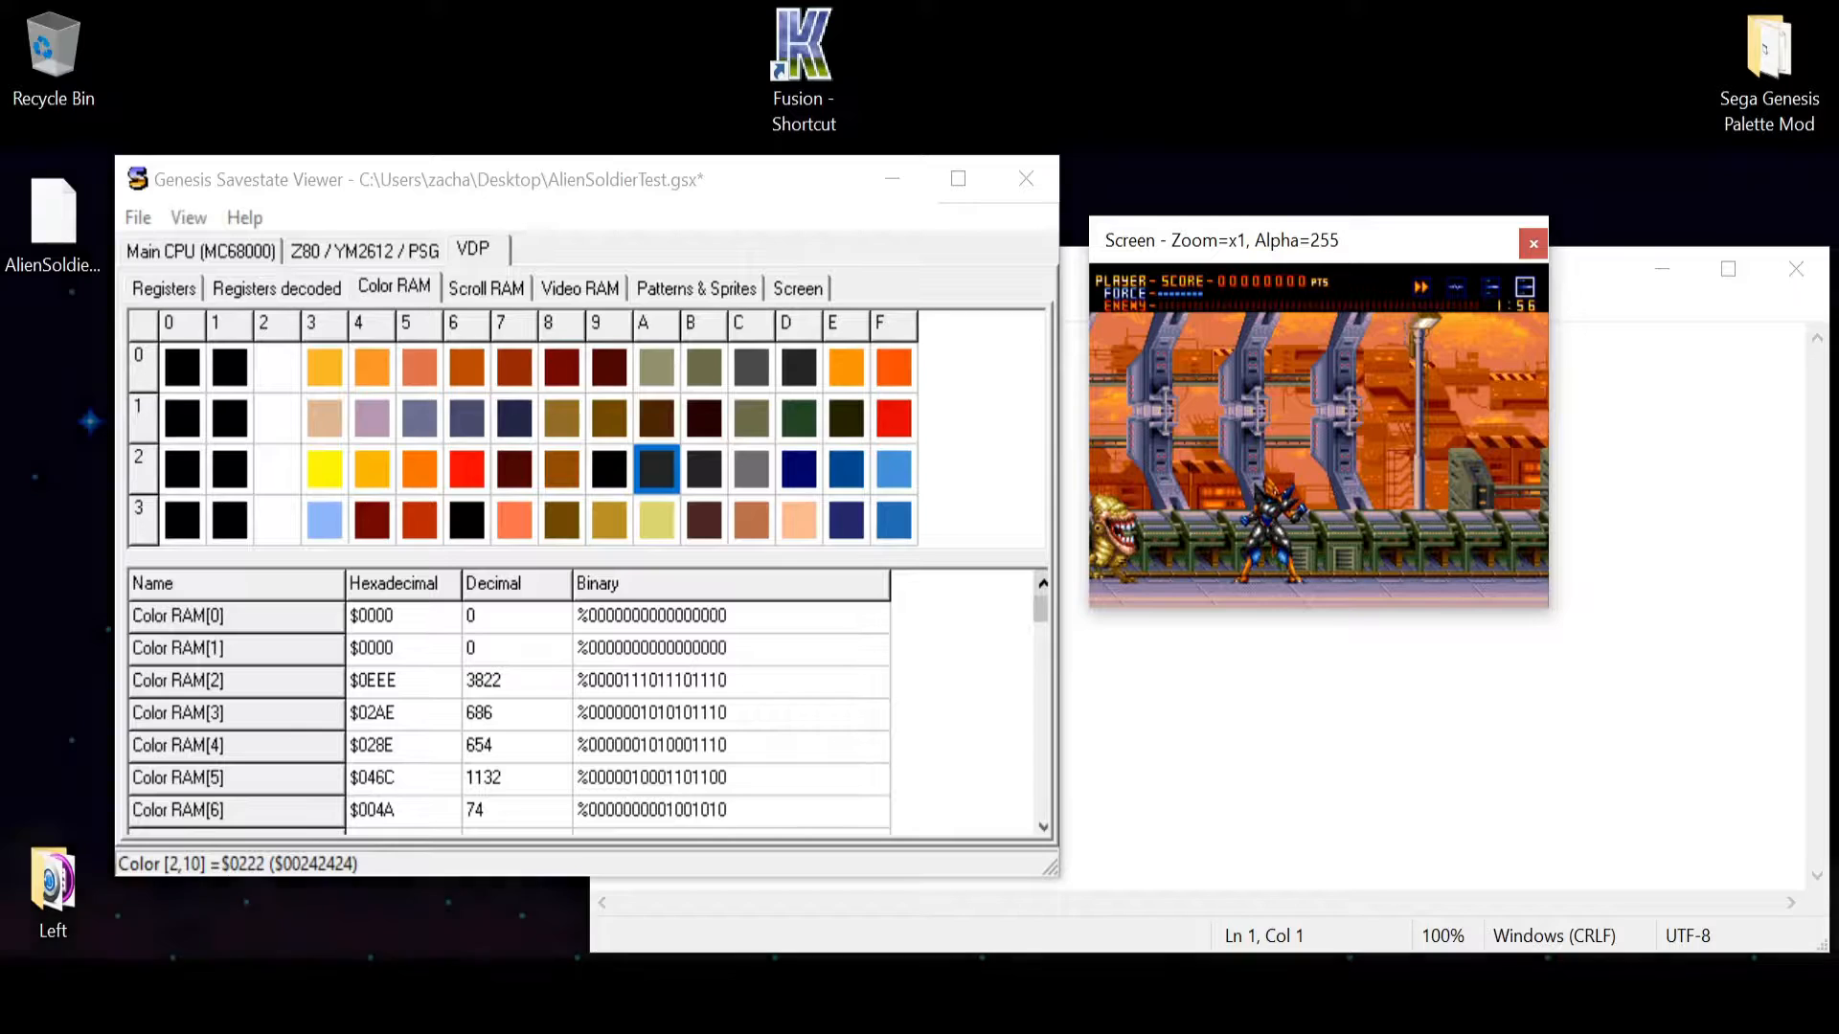
pyautogui.click(138, 217)
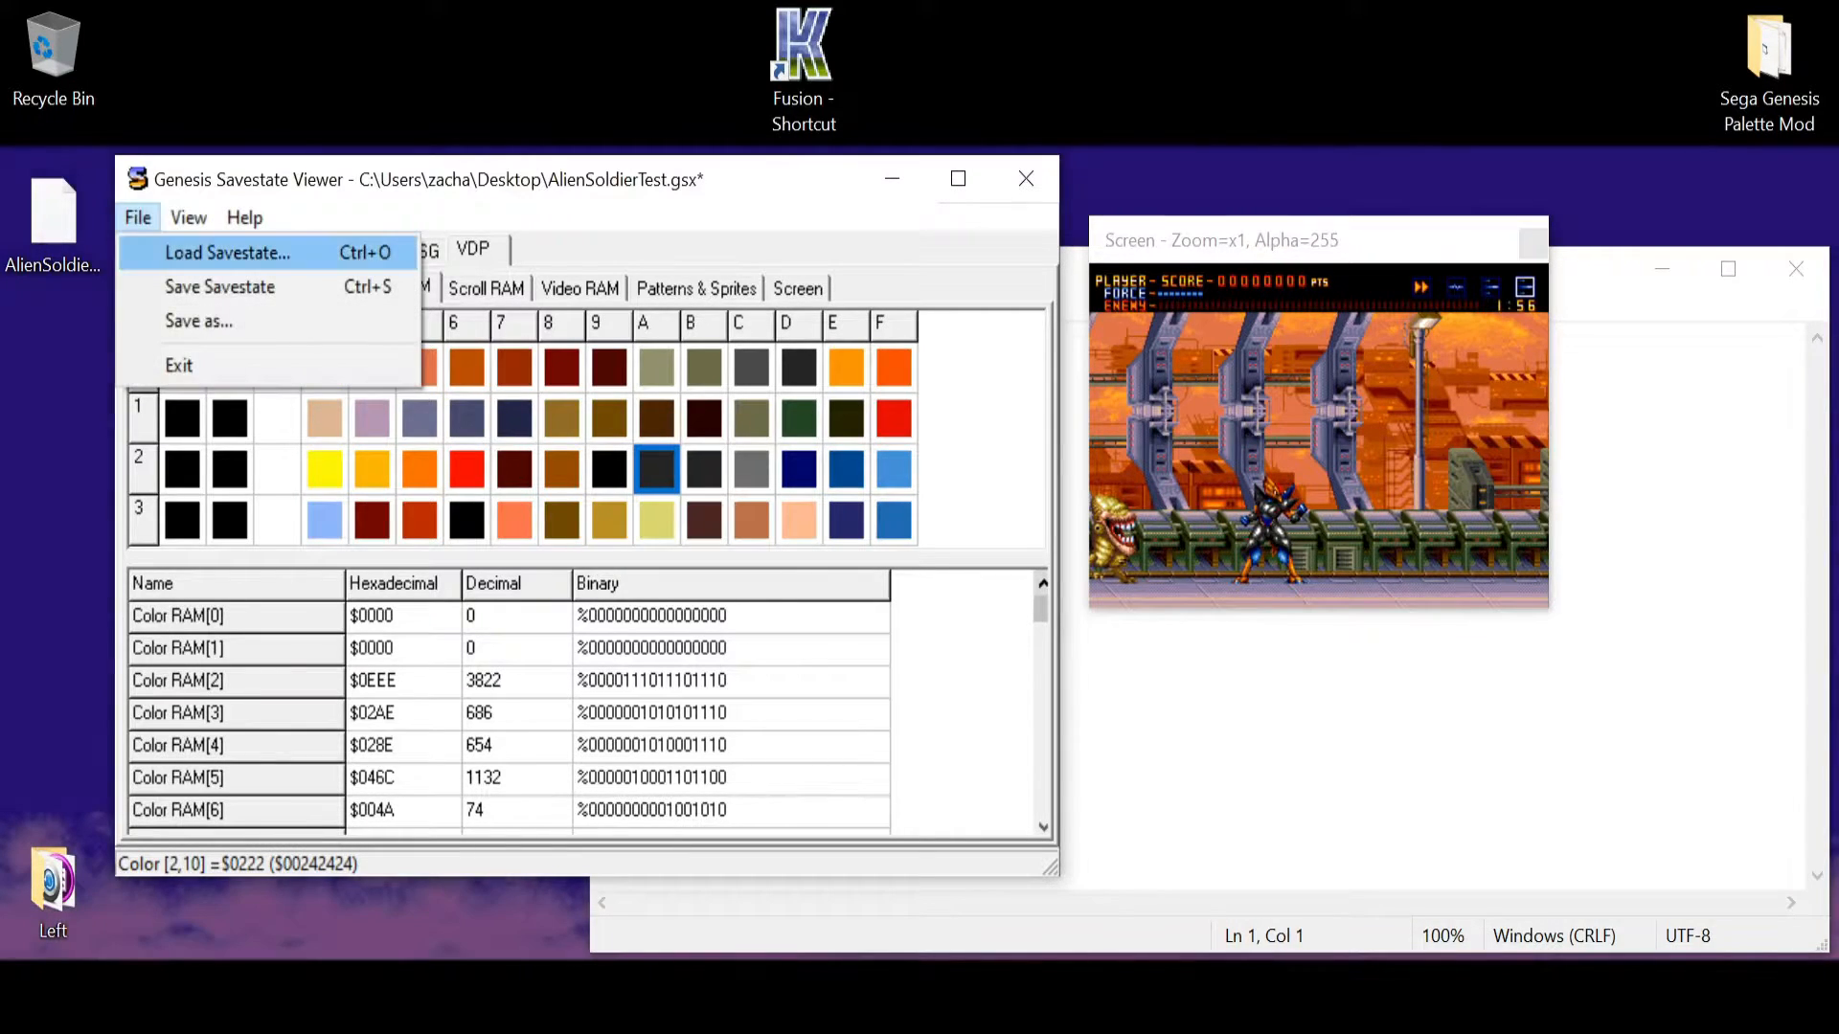
pyautogui.press('Return')
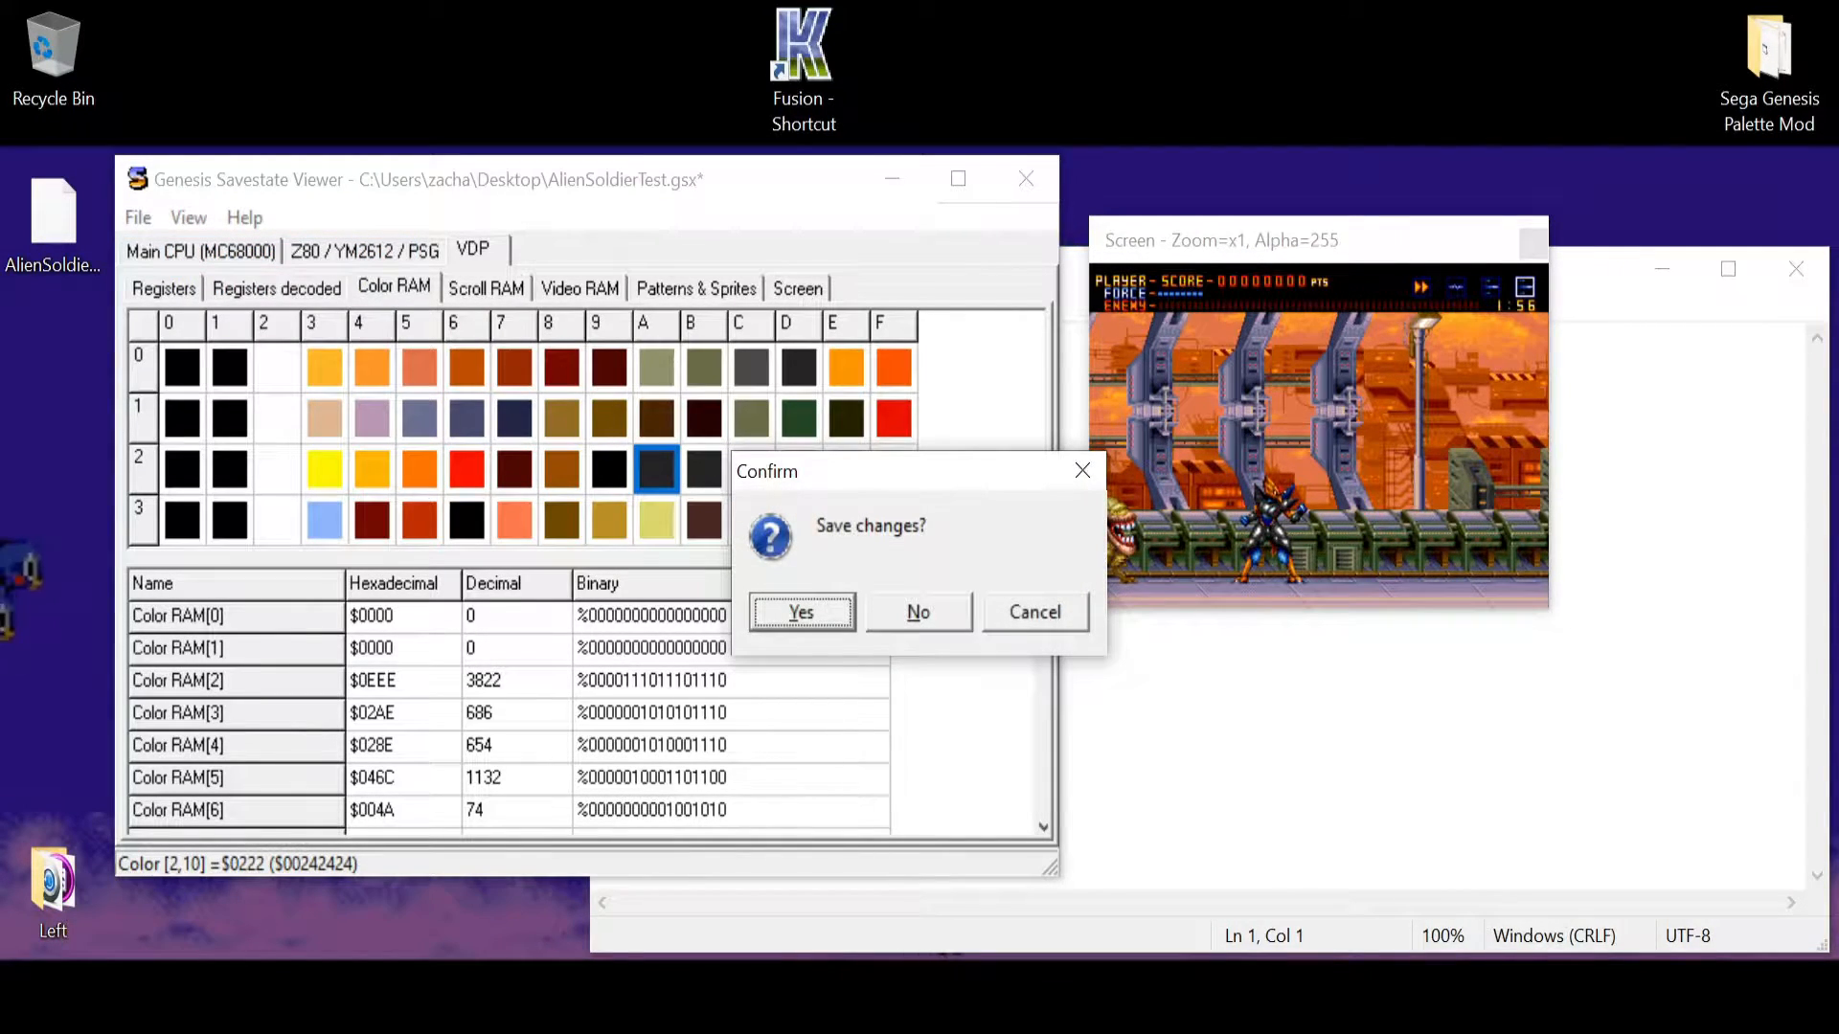
pyautogui.press('n')
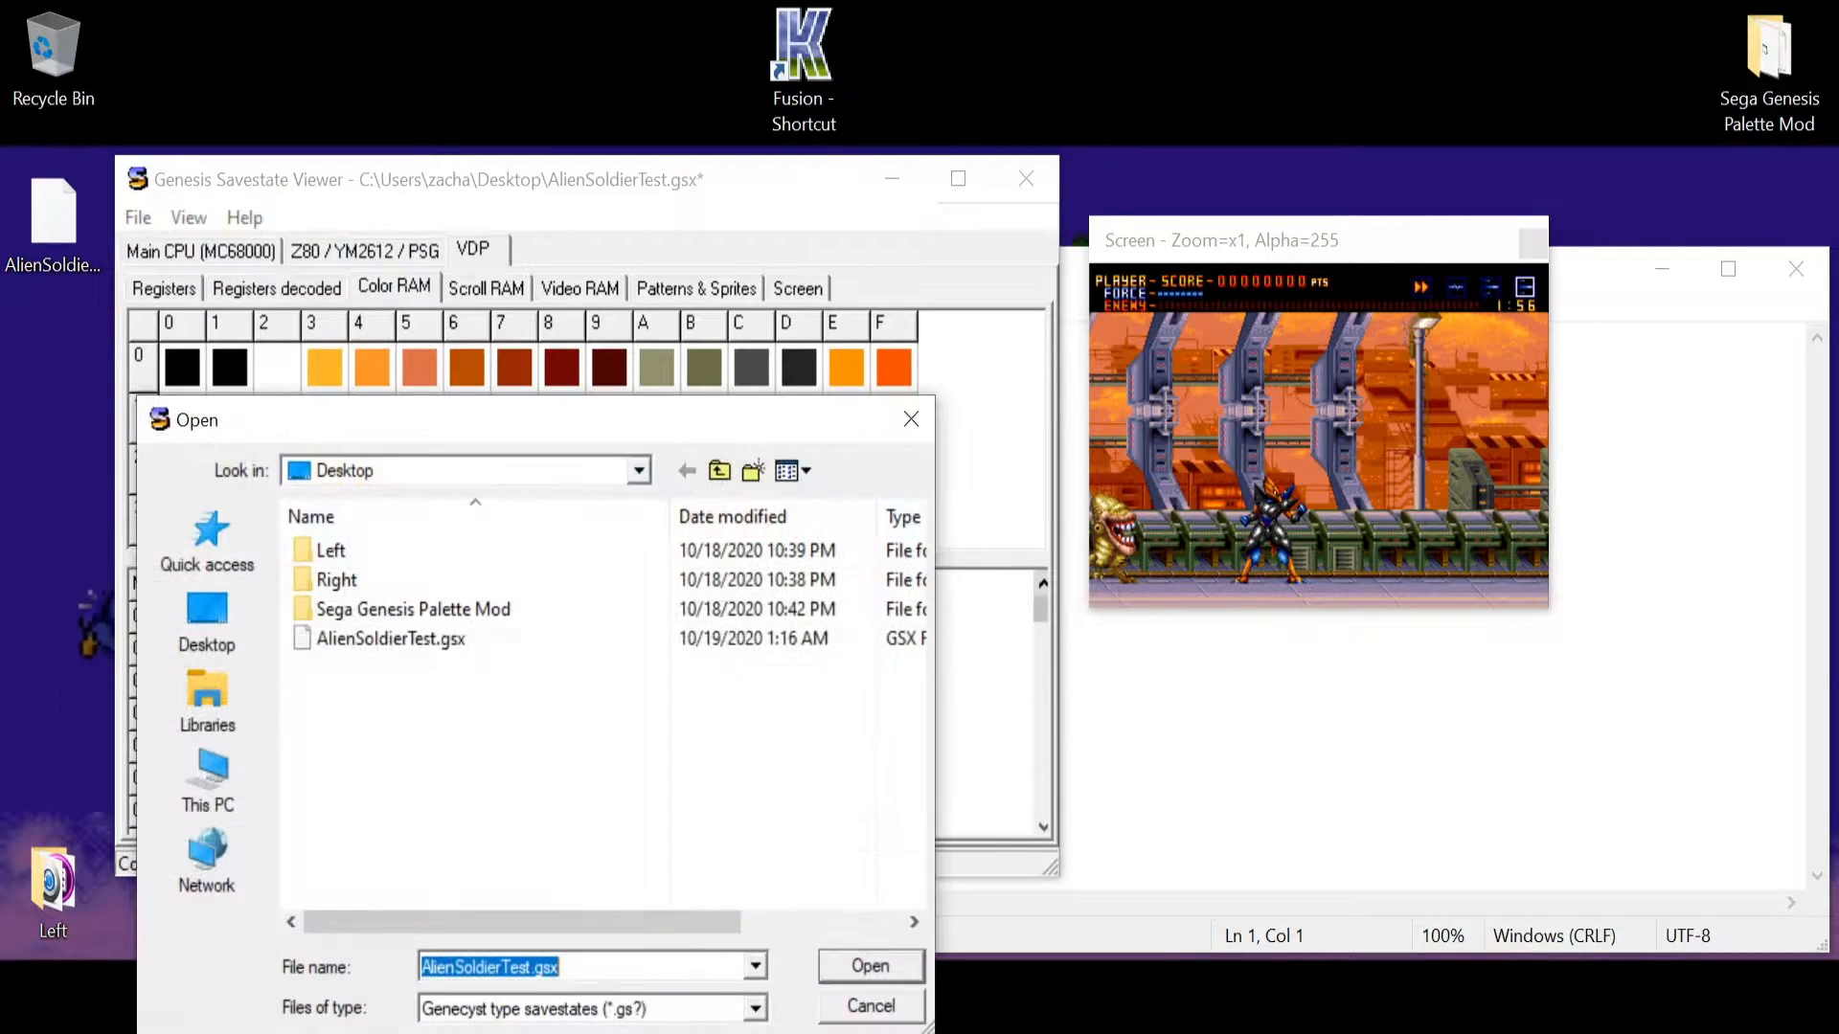
pyautogui.doubleClick(392, 644)
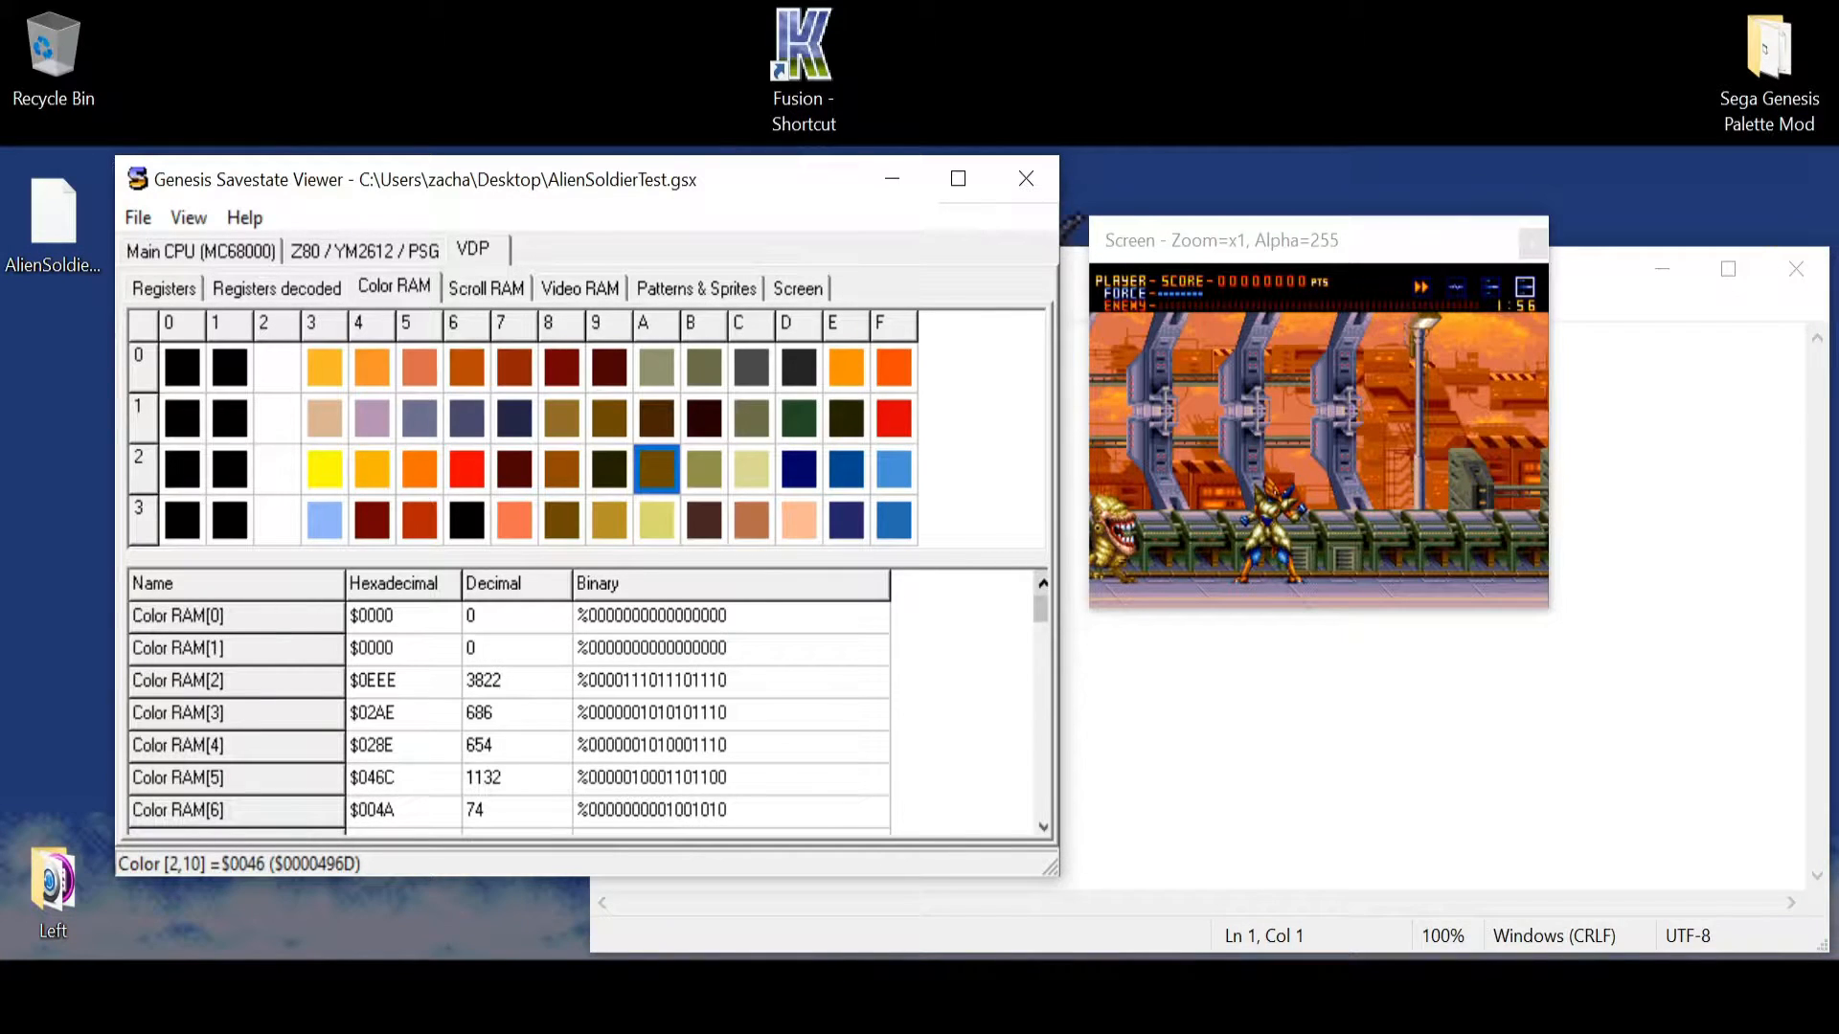
# - Move the Screen preview and the savestate viewer apart, and examine the armor colors in row 2, columns 9 to C
pyautogui.moveTo(1294, 240); pyautogui.dragTo(1341, 112)
pyautogui.moveTo(766, 179); pyautogui.dragTo(713, 179)
pyautogui.click(699, 520)
pyautogui.click(699, 468)
pyautogui.click(557, 468)
pyautogui.click(651, 468)
pyautogui.click(699, 468)
pyautogui.click(557, 468)
pyautogui.click(699, 468)
pyautogui.click(556, 468)
pyautogui.click(699, 468)
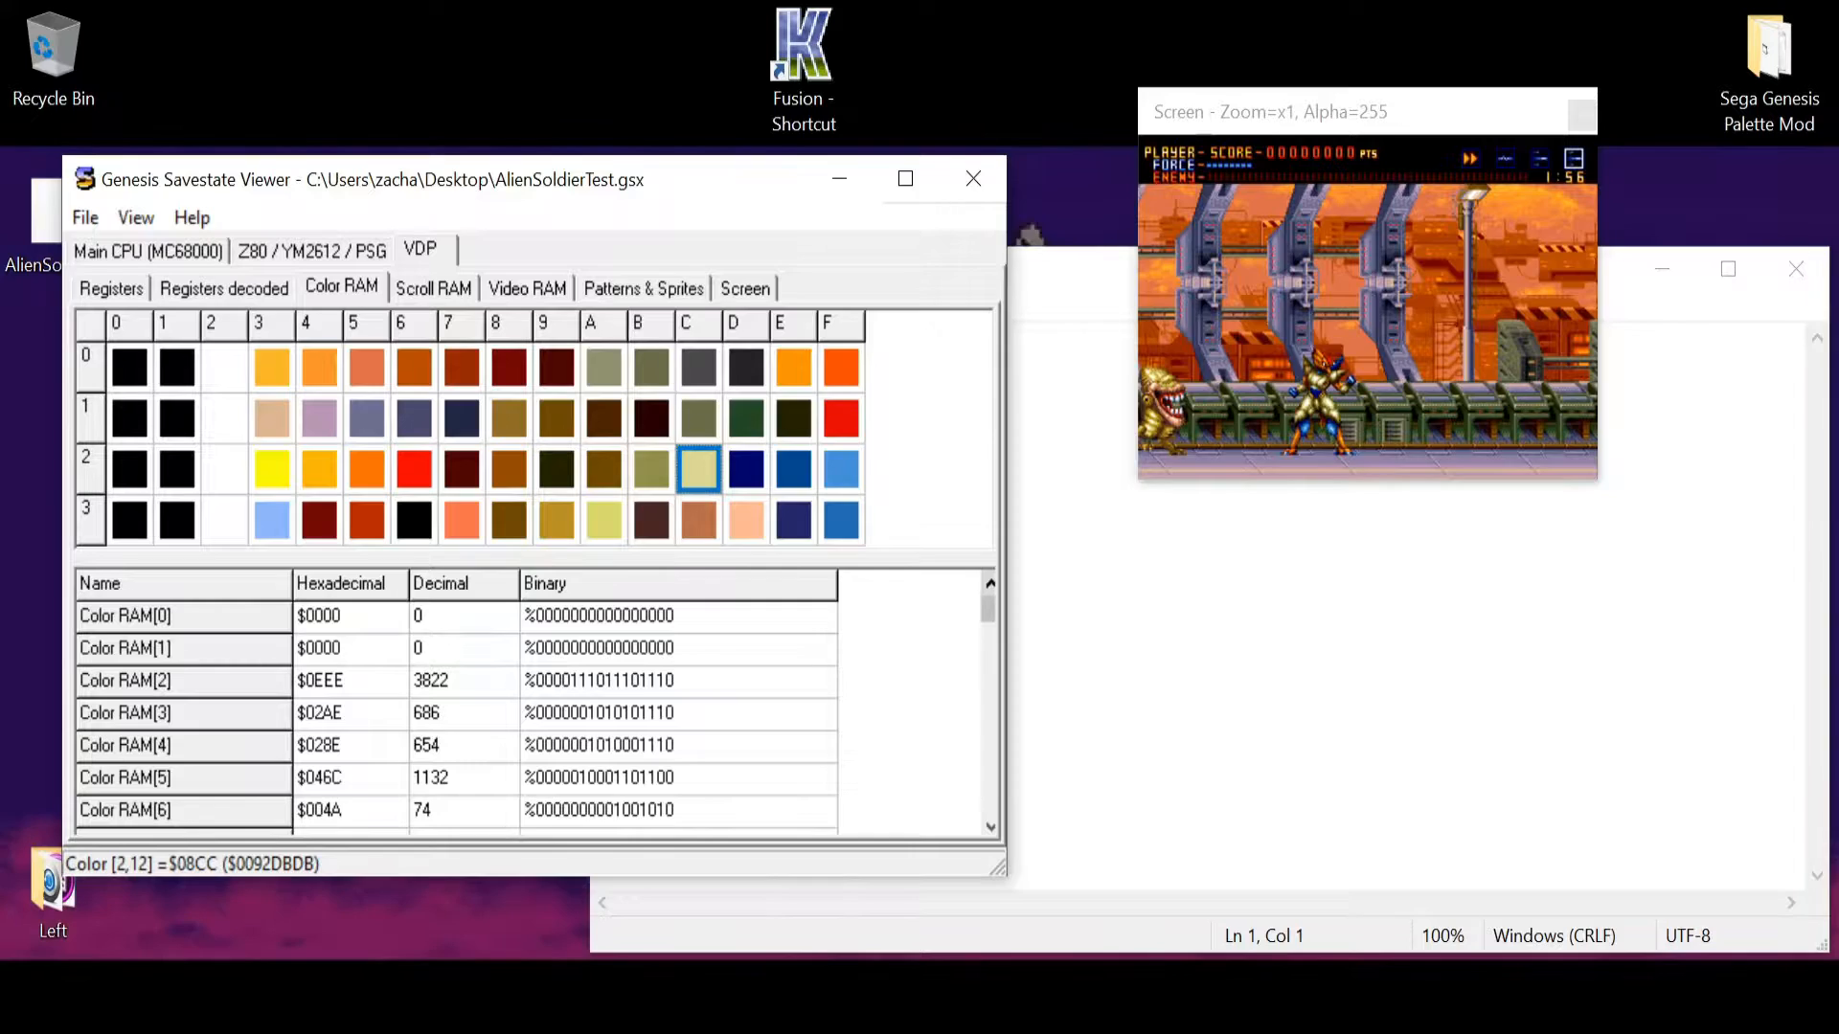
# - Switch to the Notepad palette notes, reposition the window, and enter "Alien Soldier", a blank line and "Golden Armor"
pyautogui.click(1073, 269)
pyautogui.moveTo(1072, 268); pyautogui.dragTo(1324, 383)
pyautogui.write('Alien Soldier')
pyautogui.press('Return')
pyautogui.press('Return')
pyautogui.write('Golden Armor')
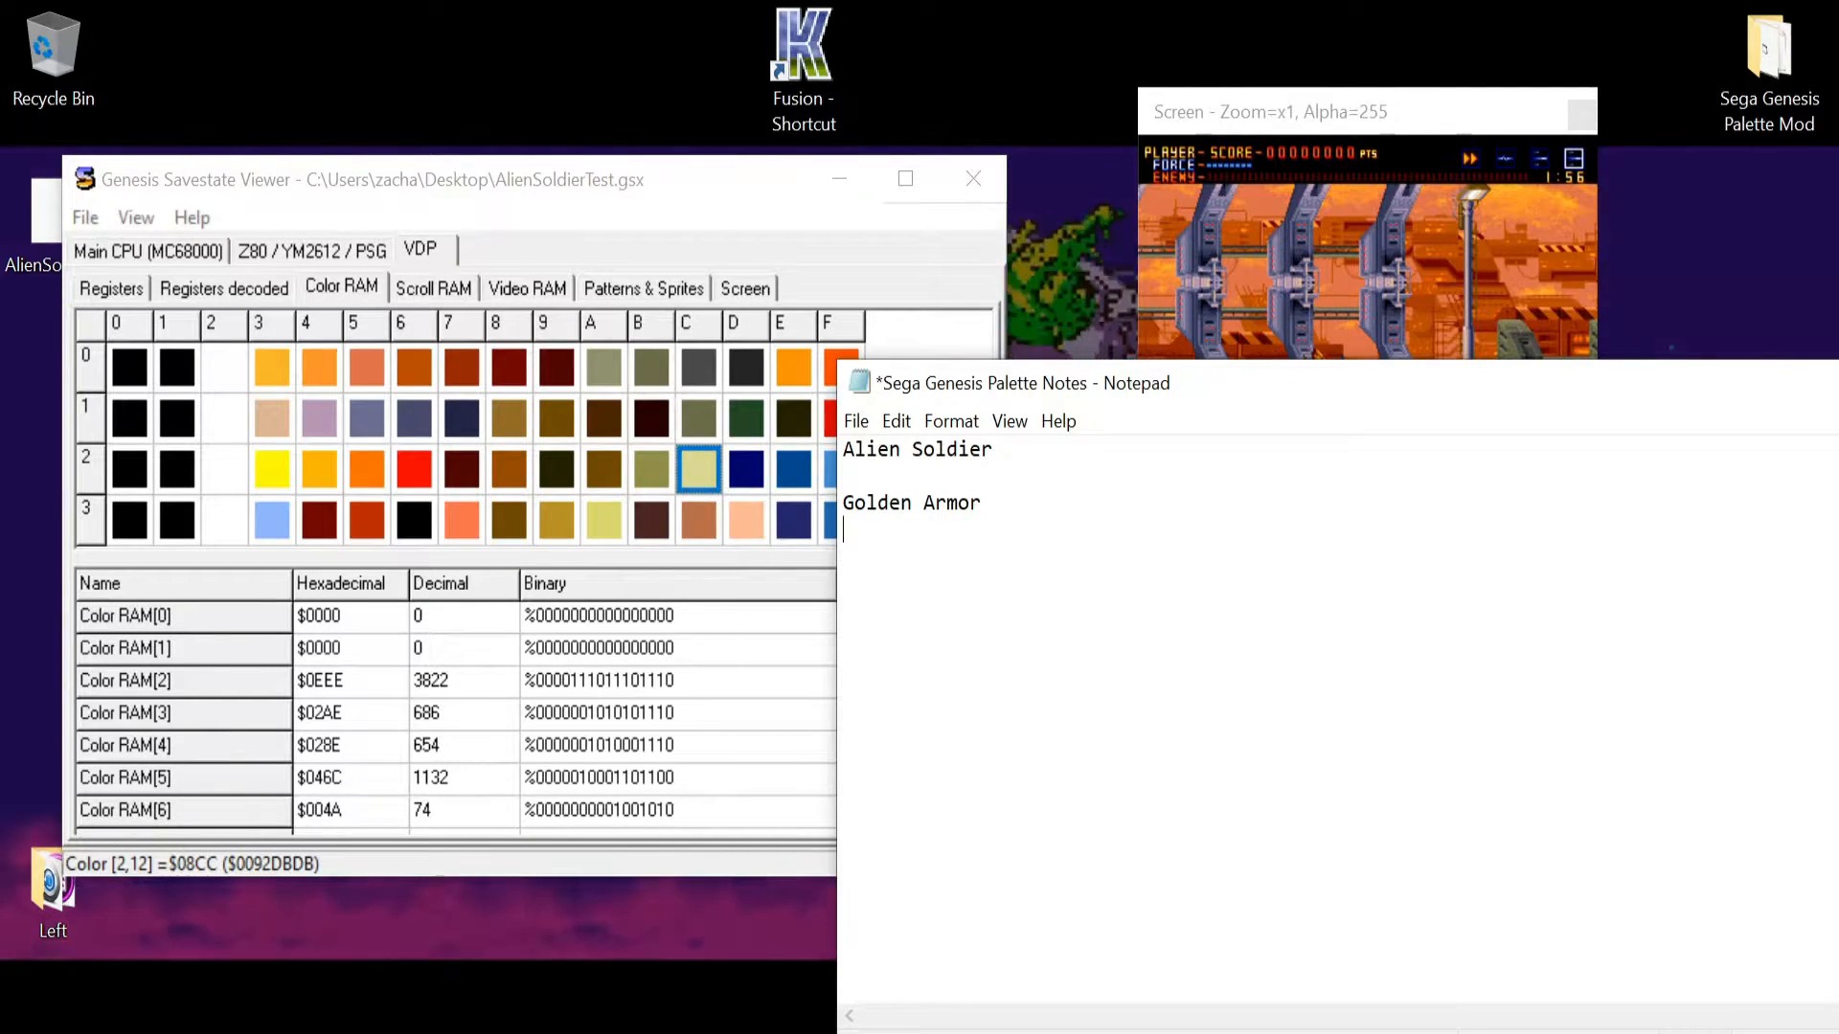
# - Return to Genesis Savestate Viewer and check individual row 2 palette entries, ending at column 9
pyautogui.click(604, 469)
pyautogui.click(130, 469)
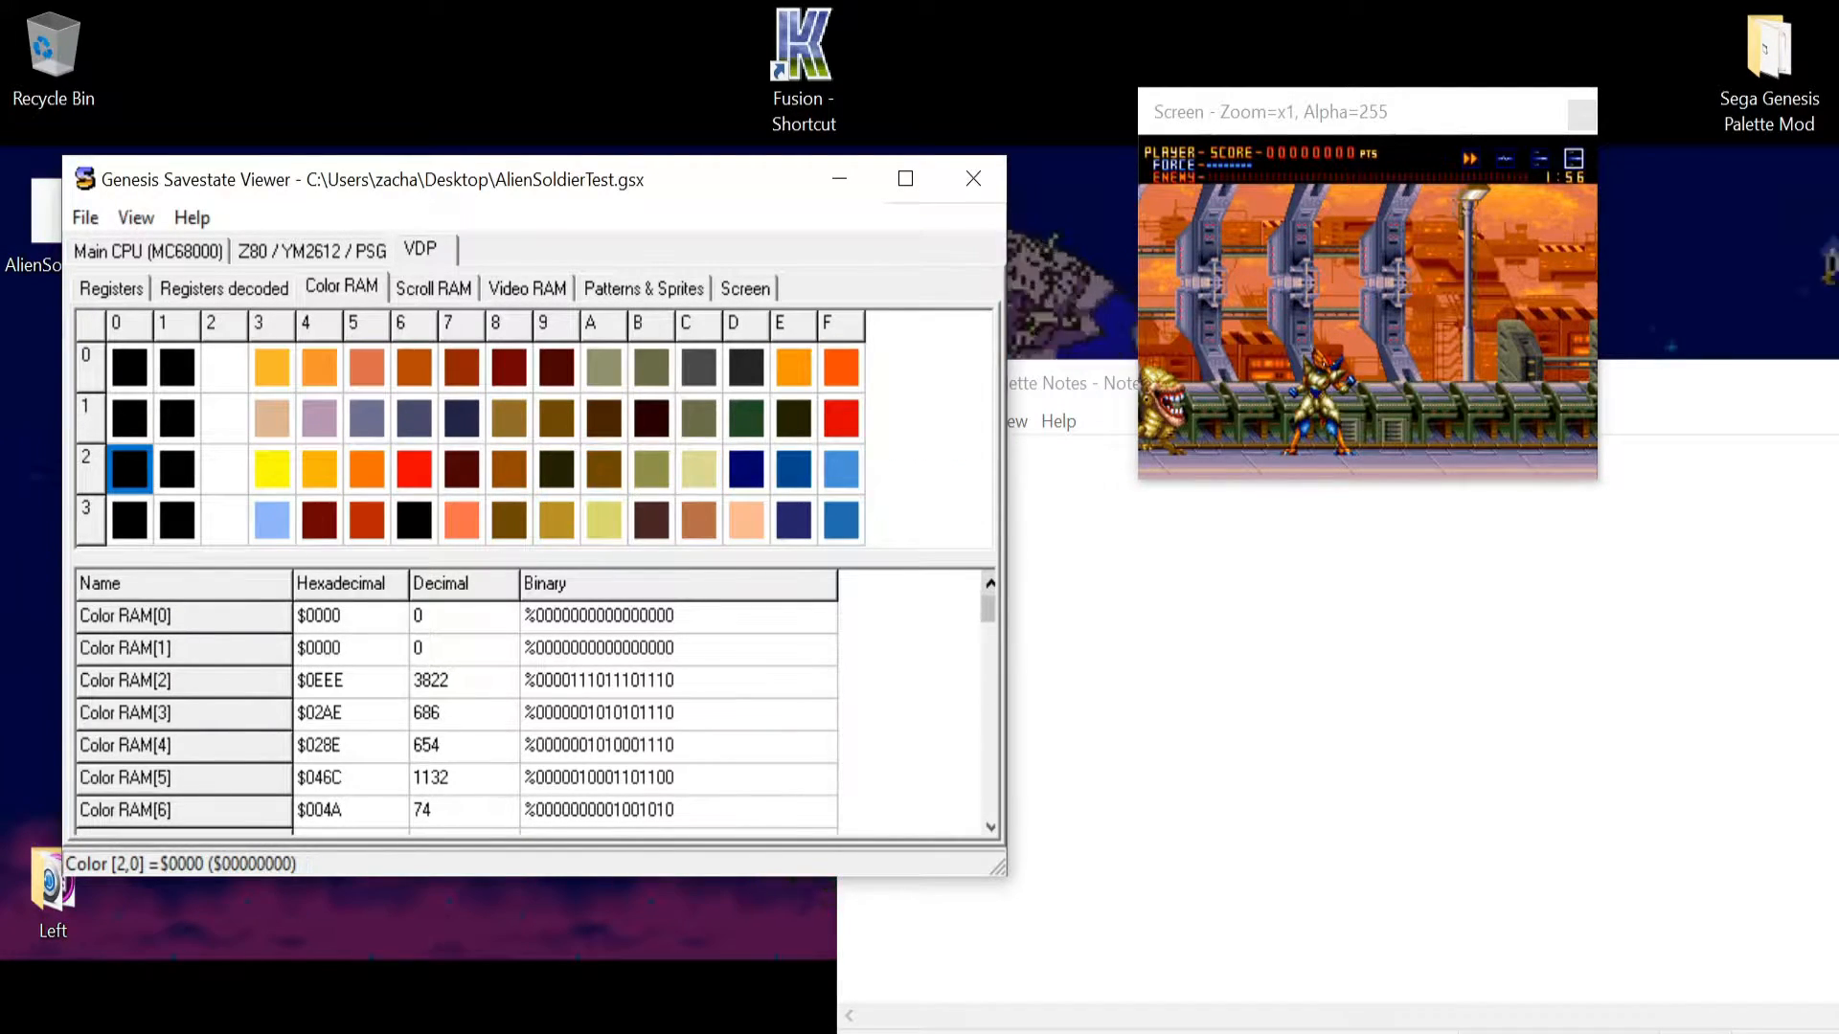
pyautogui.click(746, 469)
pyautogui.click(461, 469)
pyautogui.click(224, 470)
pyautogui.click(508, 470)
pyautogui.click(557, 469)
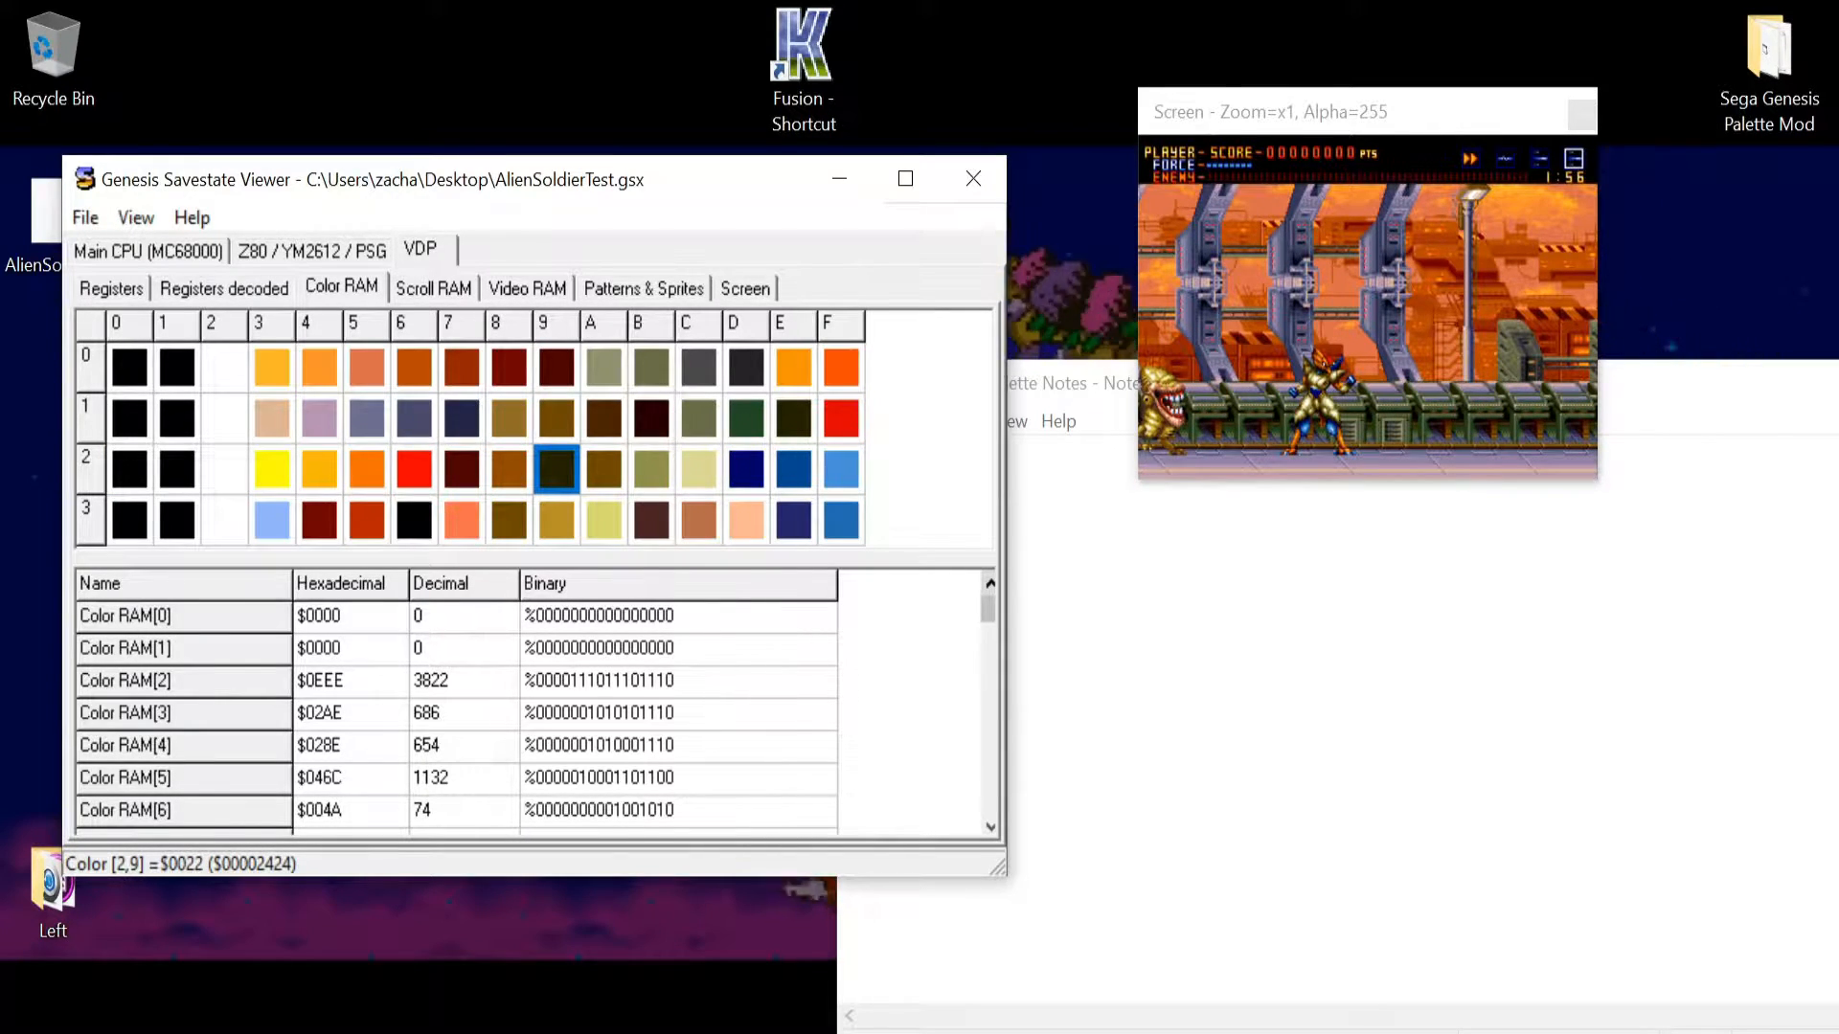
pyautogui.click(508, 469)
pyautogui.click(556, 469)
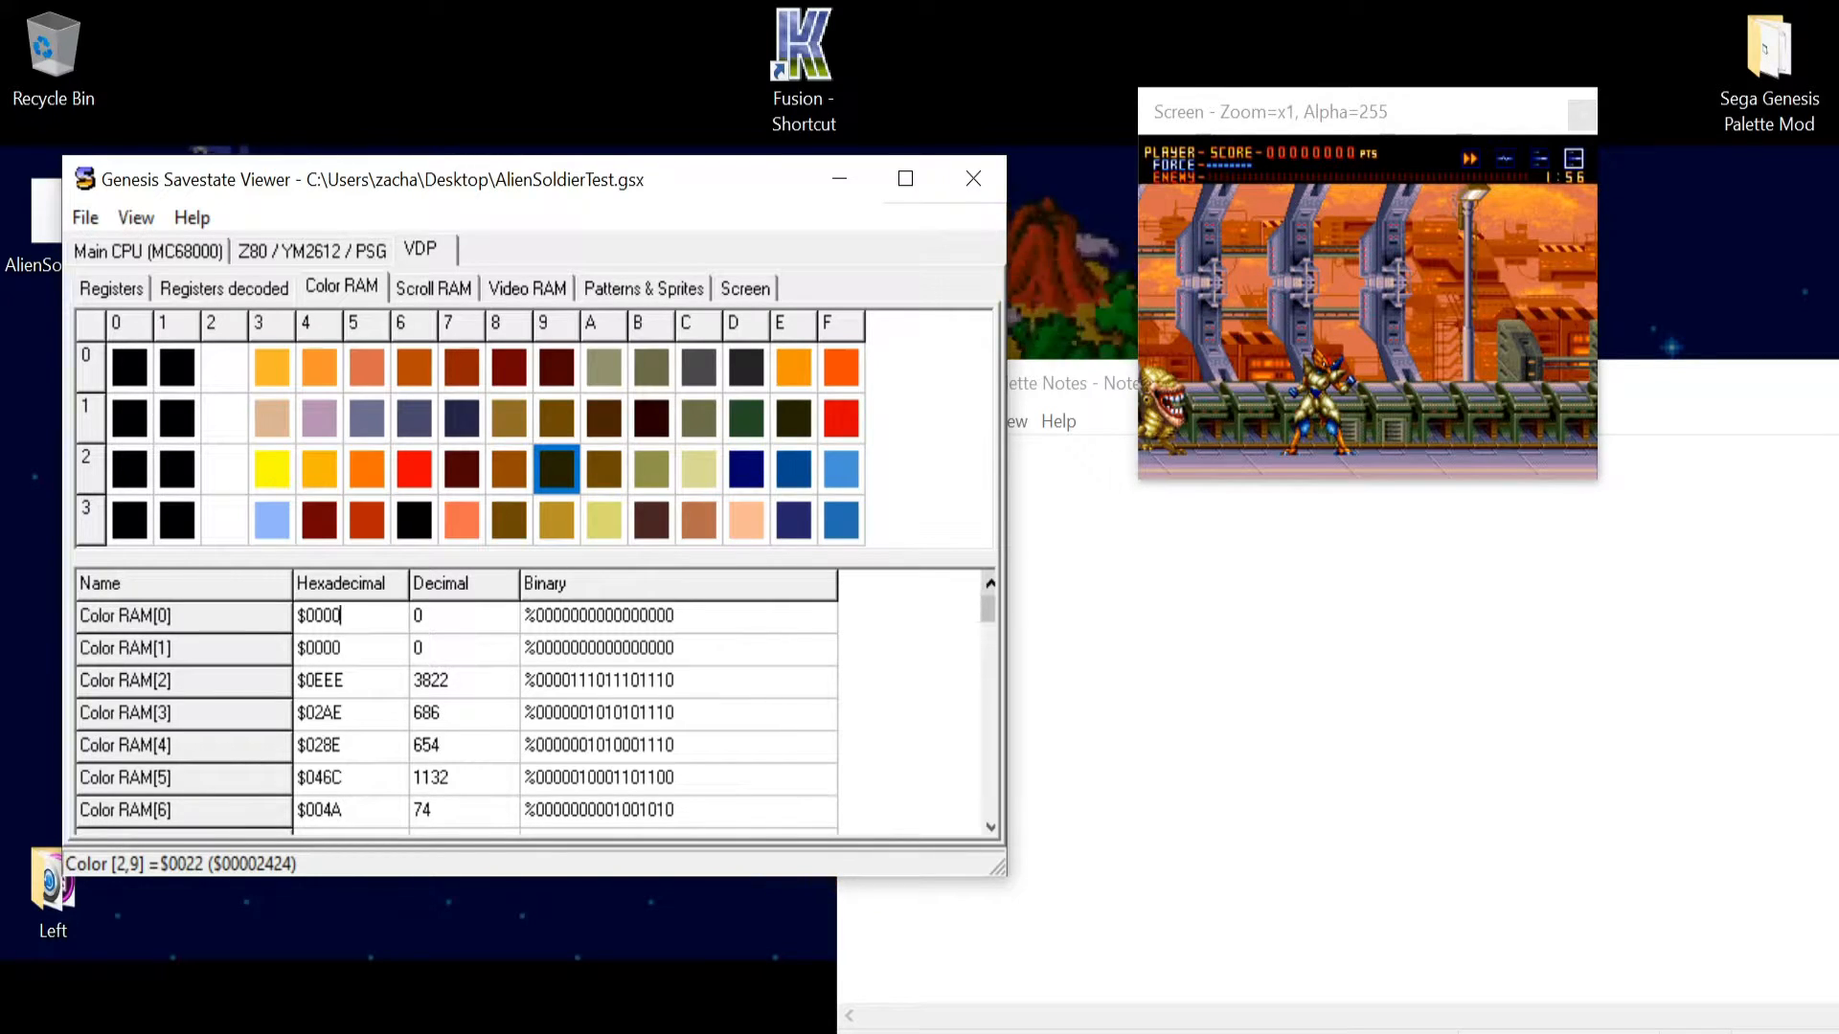
# - Go through the hexadecimal Color RAM list from entry 0 down to entry 44, matching entries to the palette grid
pyautogui.click(341, 615)
pyautogui.press('Down')
pyautogui.press('Down')
pyautogui.press('Down')
pyautogui.press('Down')
pyautogui.press('Down')
pyautogui.press('Down')
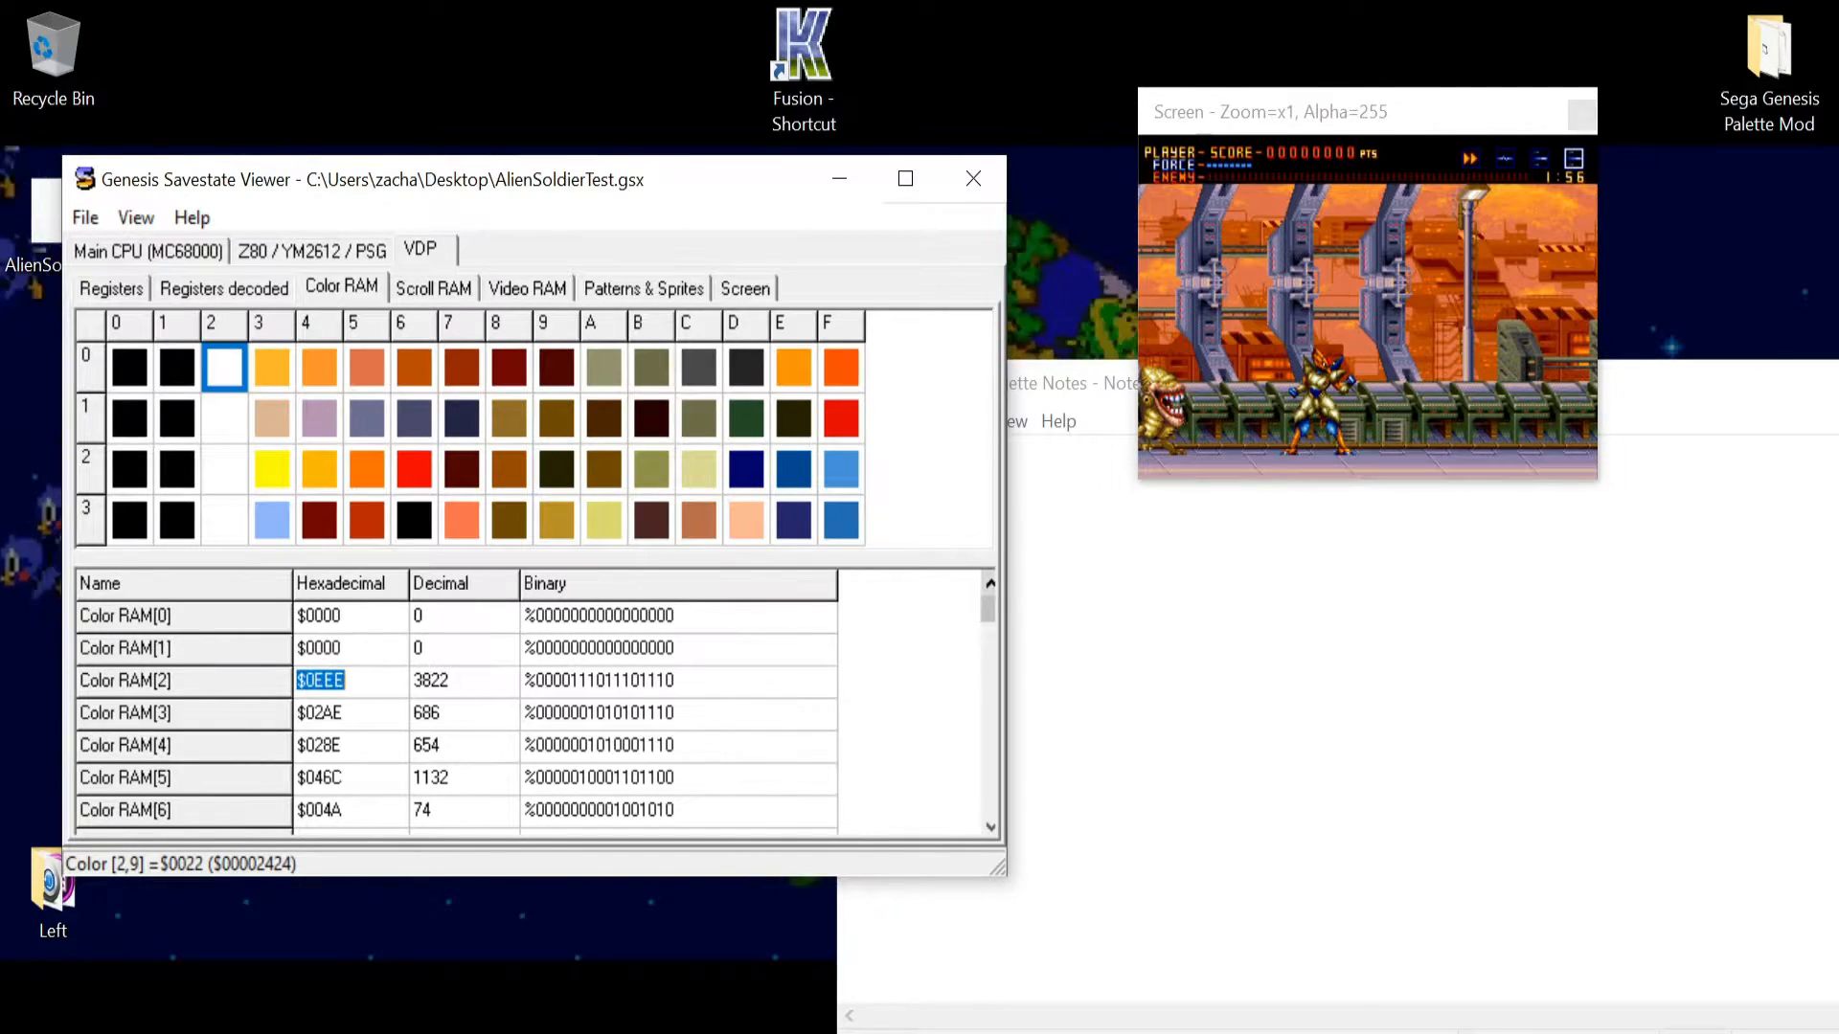
pyautogui.press('Down')
pyautogui.press('Down')
pyautogui.press('Down')
pyautogui.press('Down')
pyautogui.press('Down')
pyautogui.press('Down')
pyautogui.press('Down')
pyautogui.press('Down')
pyautogui.press('Down')
pyautogui.press('Down')
pyautogui.press('Down')
pyautogui.press('Down')
pyautogui.press('Down')
pyautogui.press('Down')
pyautogui.press('Down')
pyautogui.press('Down')
pyautogui.press('Down')
pyautogui.press('Down')
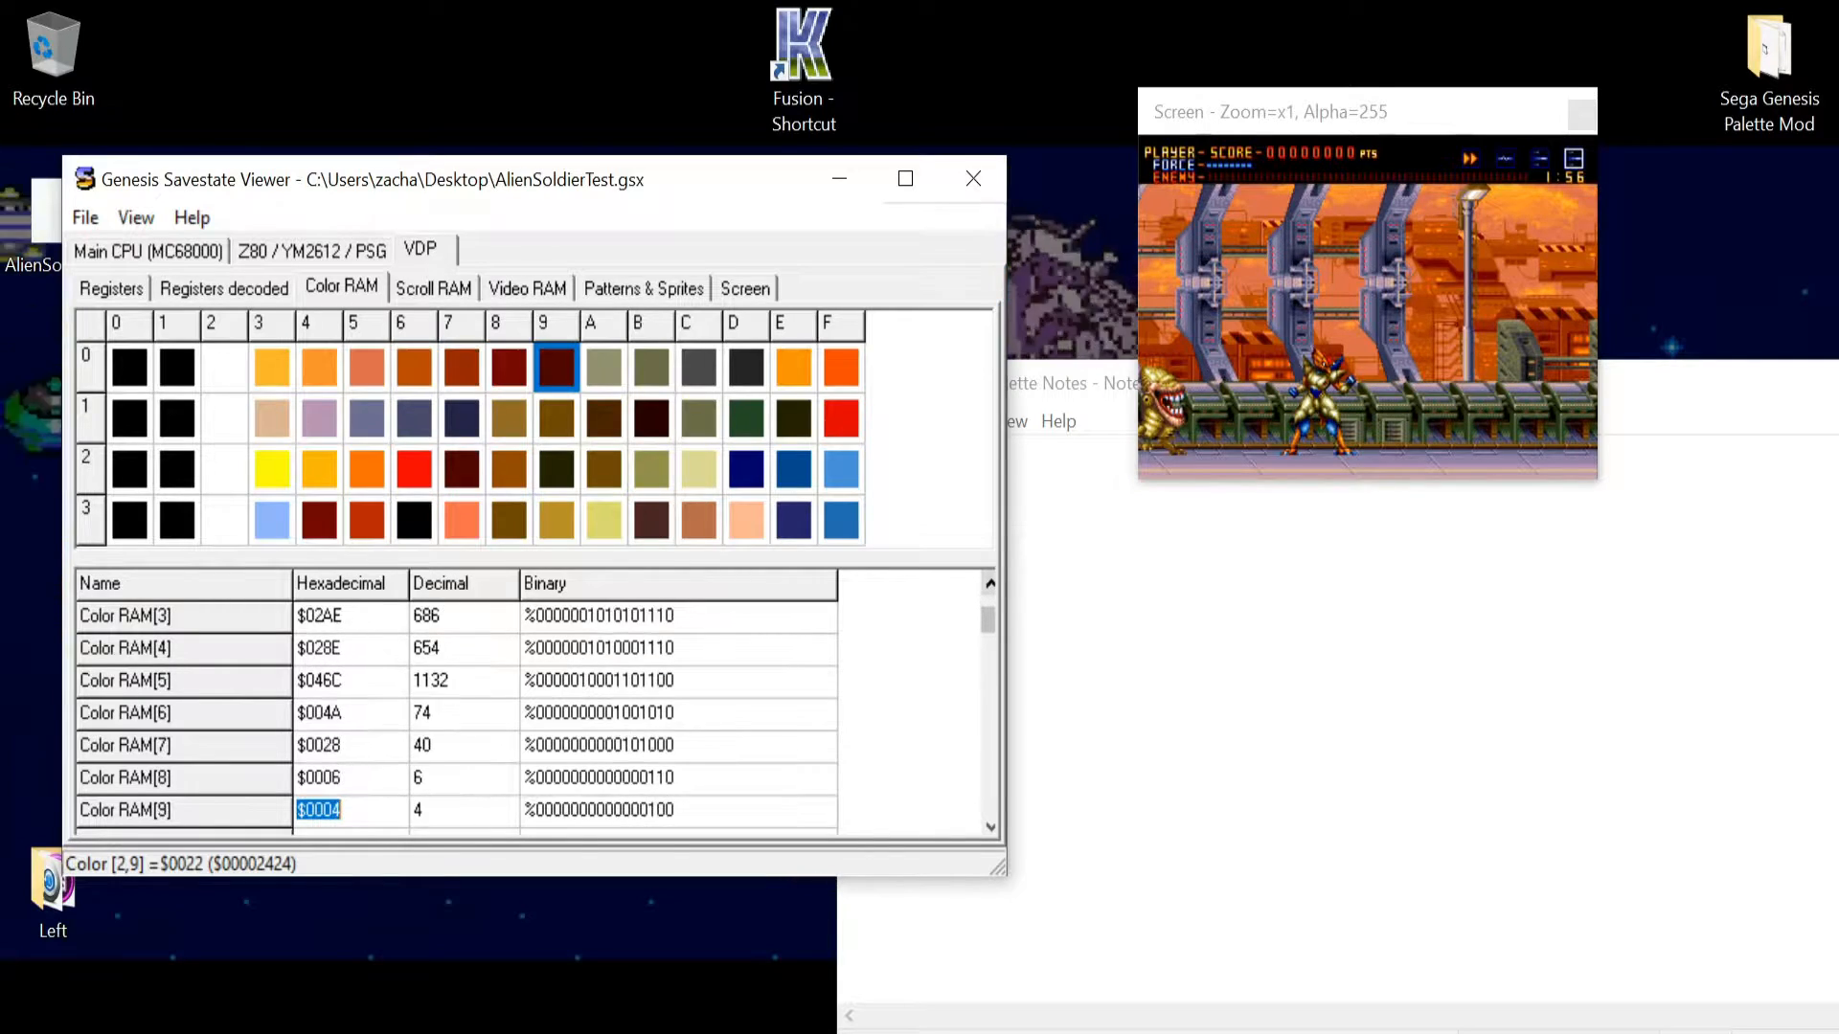
pyautogui.press('Down')
pyautogui.press('Down')
pyautogui.press('Down')
pyautogui.press('Down')
pyautogui.press('Down')
pyautogui.press('Down')
pyautogui.press('Down')
pyautogui.press('Down')
pyautogui.press('Down')
pyautogui.press('Down')
pyautogui.press('Down')
pyautogui.press('Down')
pyautogui.press('Down')
pyautogui.press('Down')
pyautogui.press('Down')
pyautogui.press('Down')
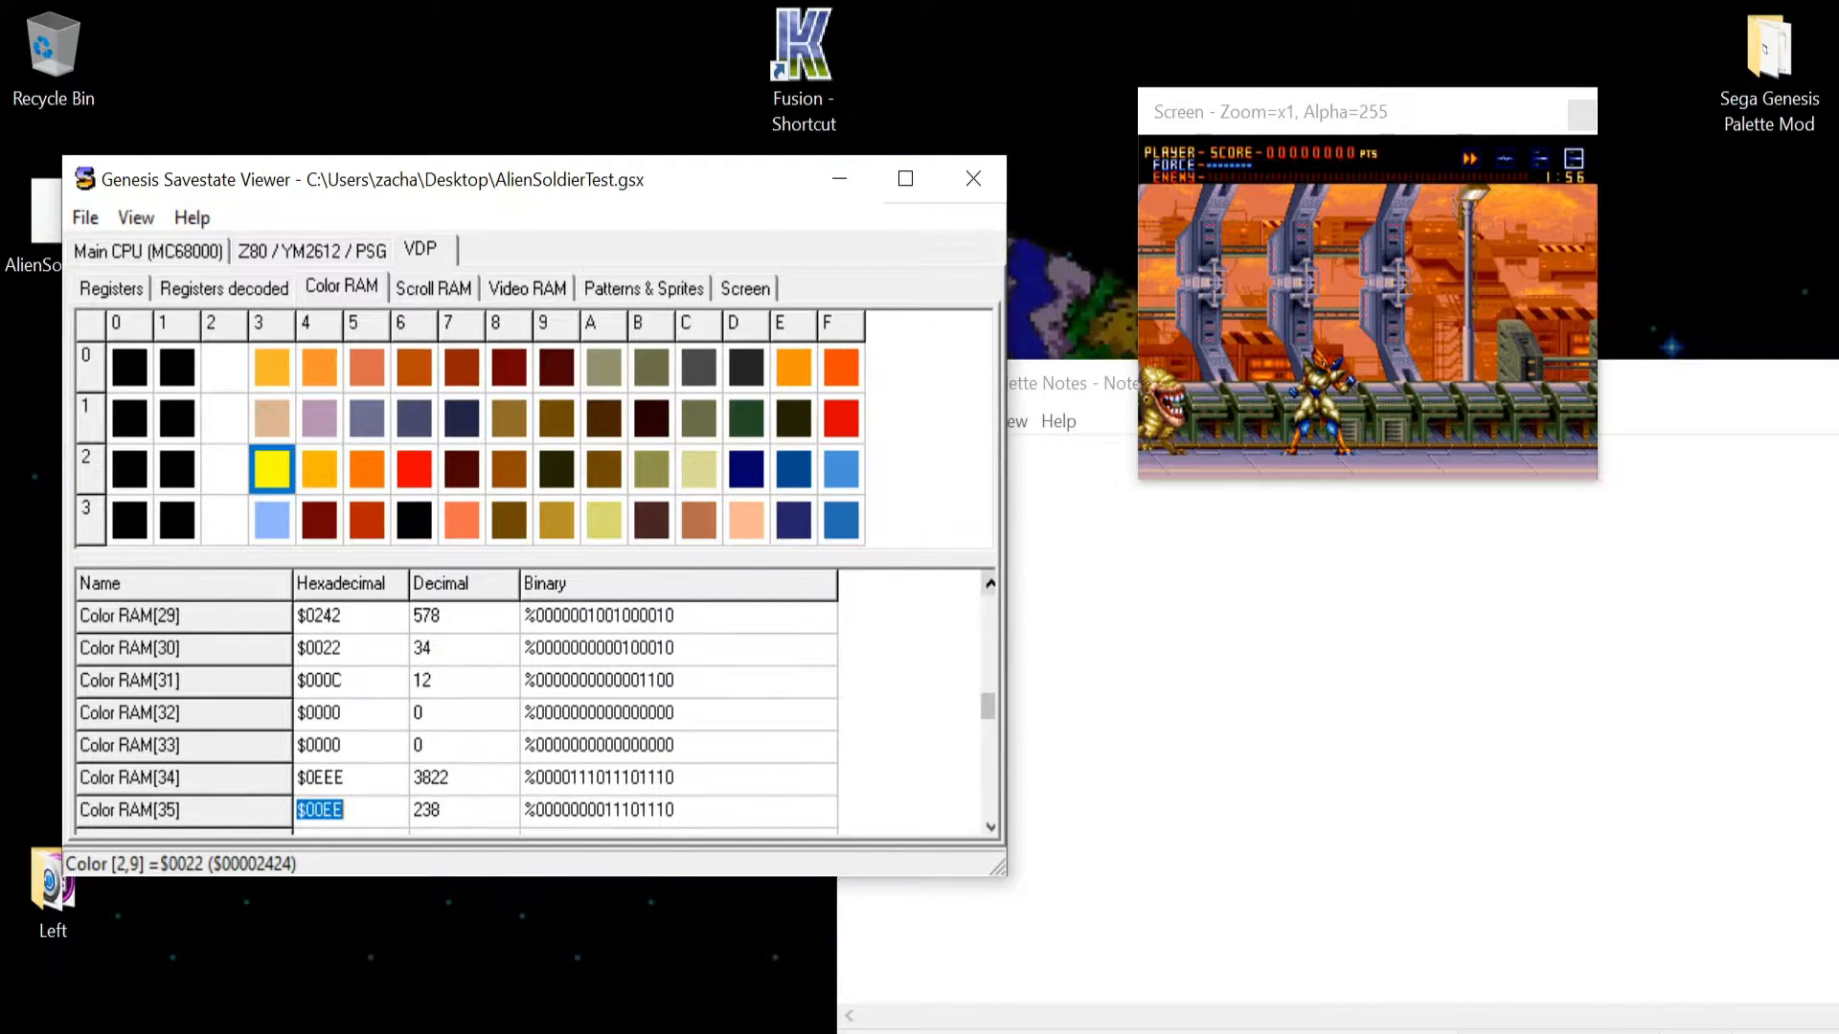
pyautogui.press('Down')
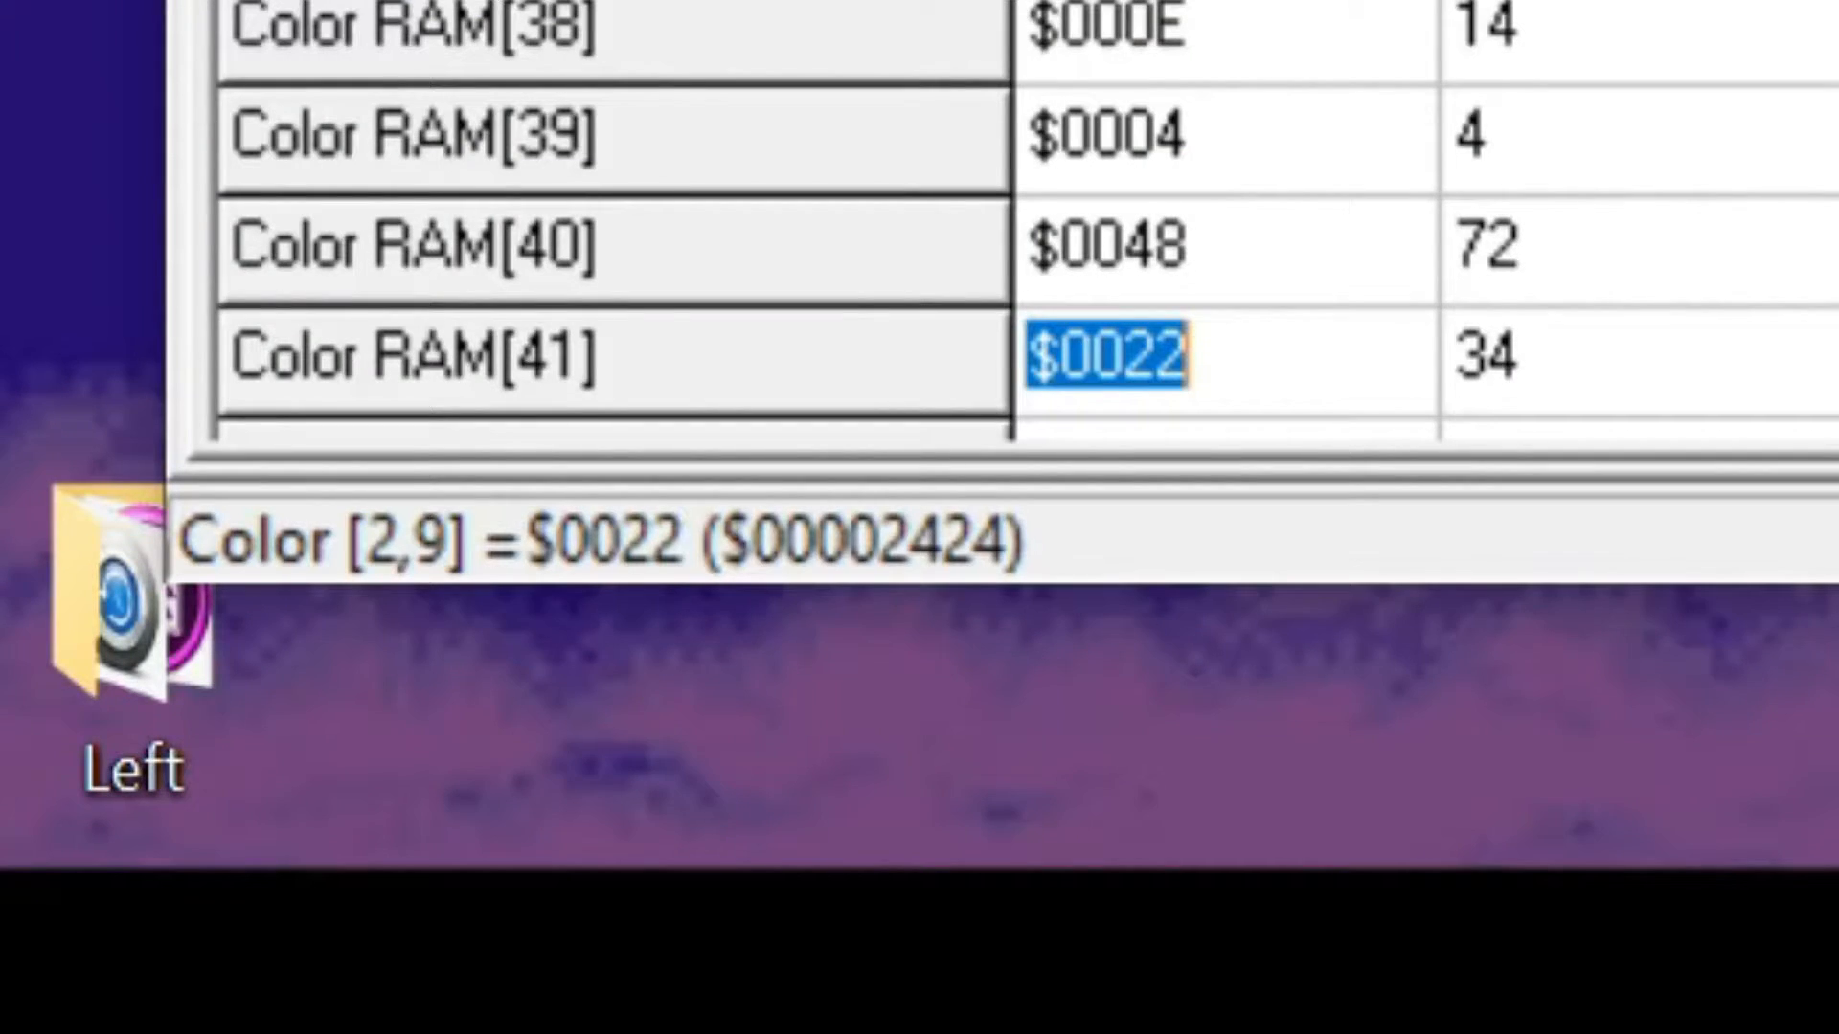
pyautogui.press('Down')
pyautogui.press('Down')
pyautogui.press('Down')
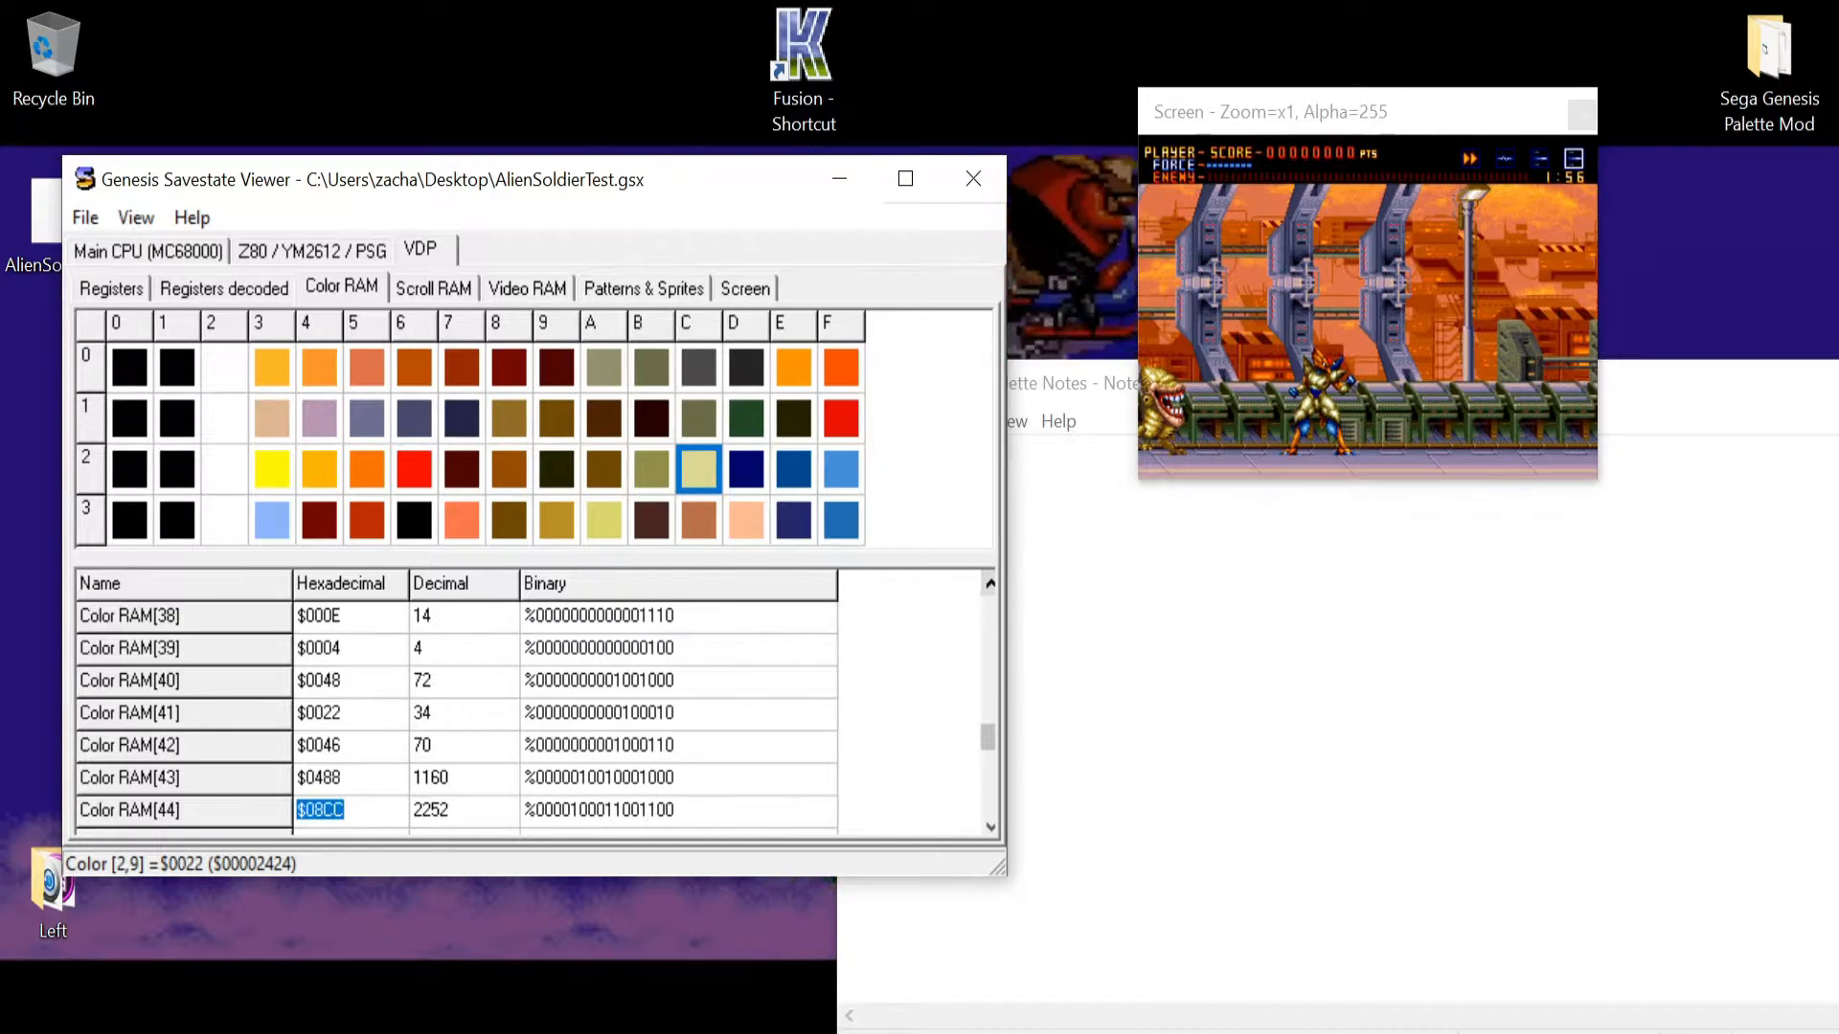
# - Compare the hexadecimal values of Color RAM entries 41 to 44 with row 2, columns 9 to C
pyautogui.press('Up')
pyautogui.press('Up')
pyautogui.press('Up')
pyautogui.press('Down')
pyautogui.press('Up')
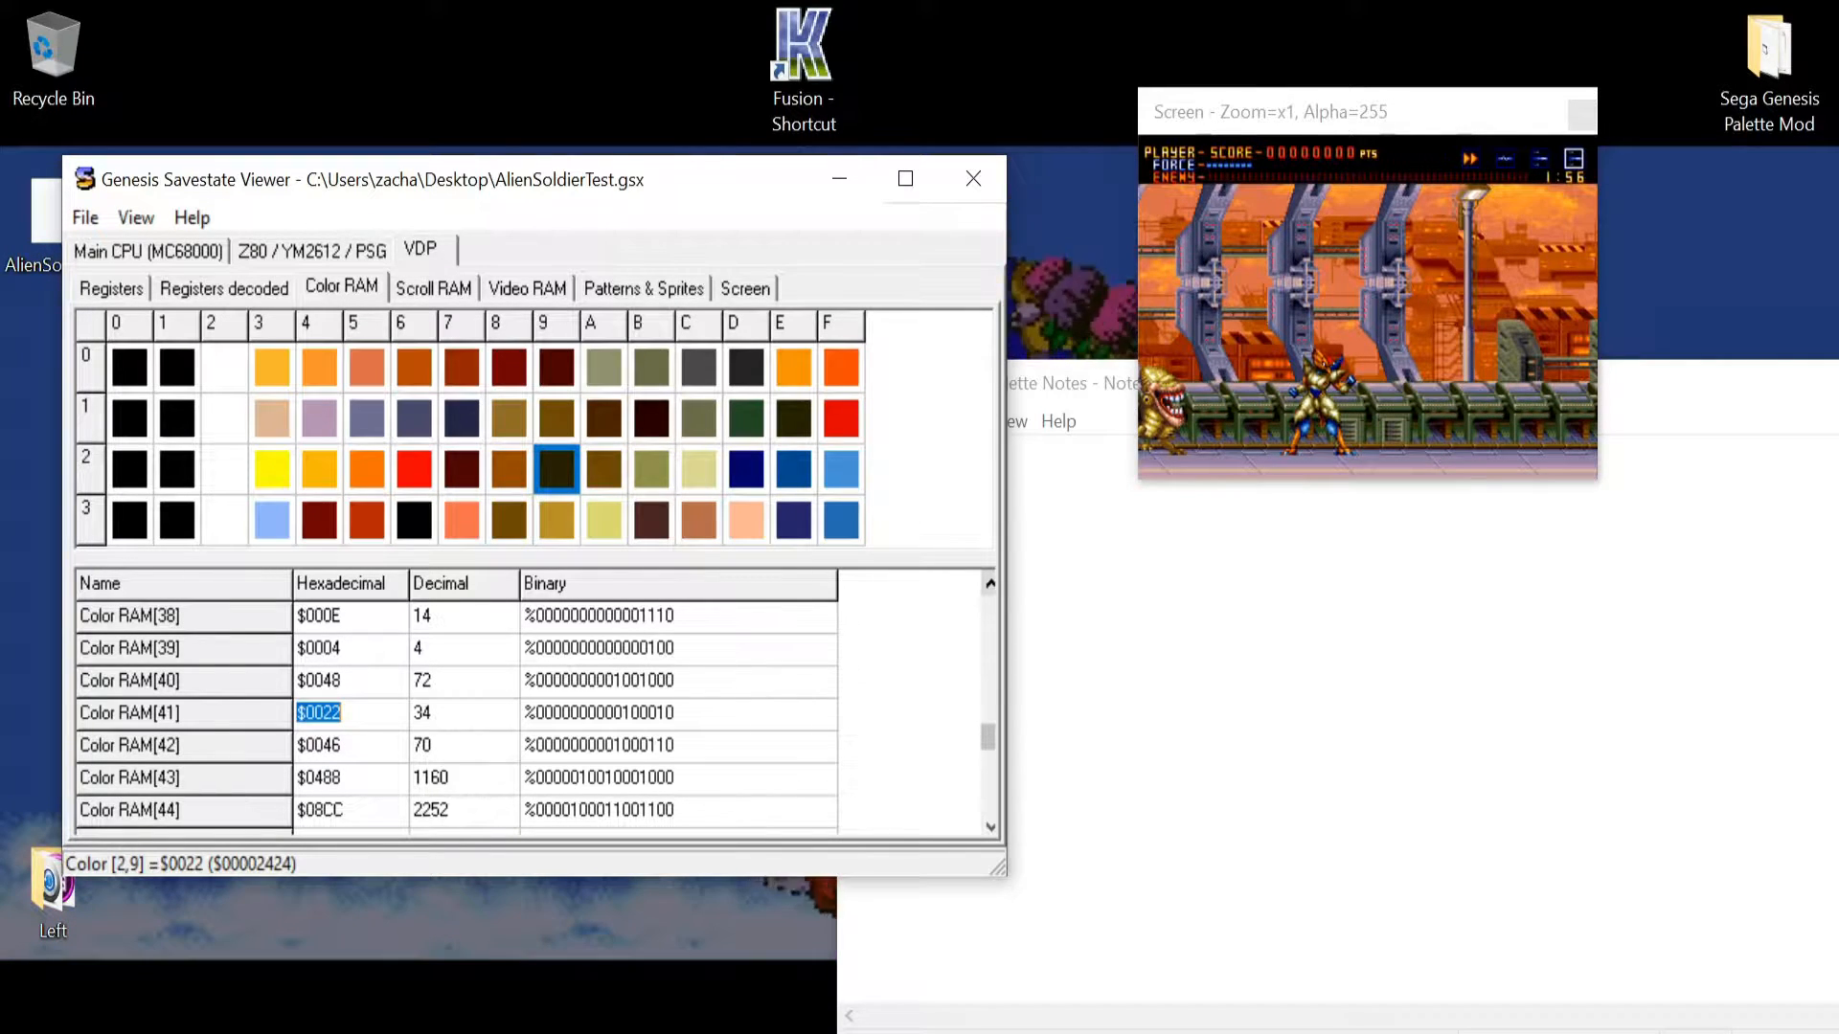
pyautogui.press('Down')
pyautogui.press('Down')
pyautogui.press('Down')
pyautogui.press('Up')
pyautogui.press('Up')
pyautogui.press('Up')
pyautogui.hotkey('alt', 'Tab')
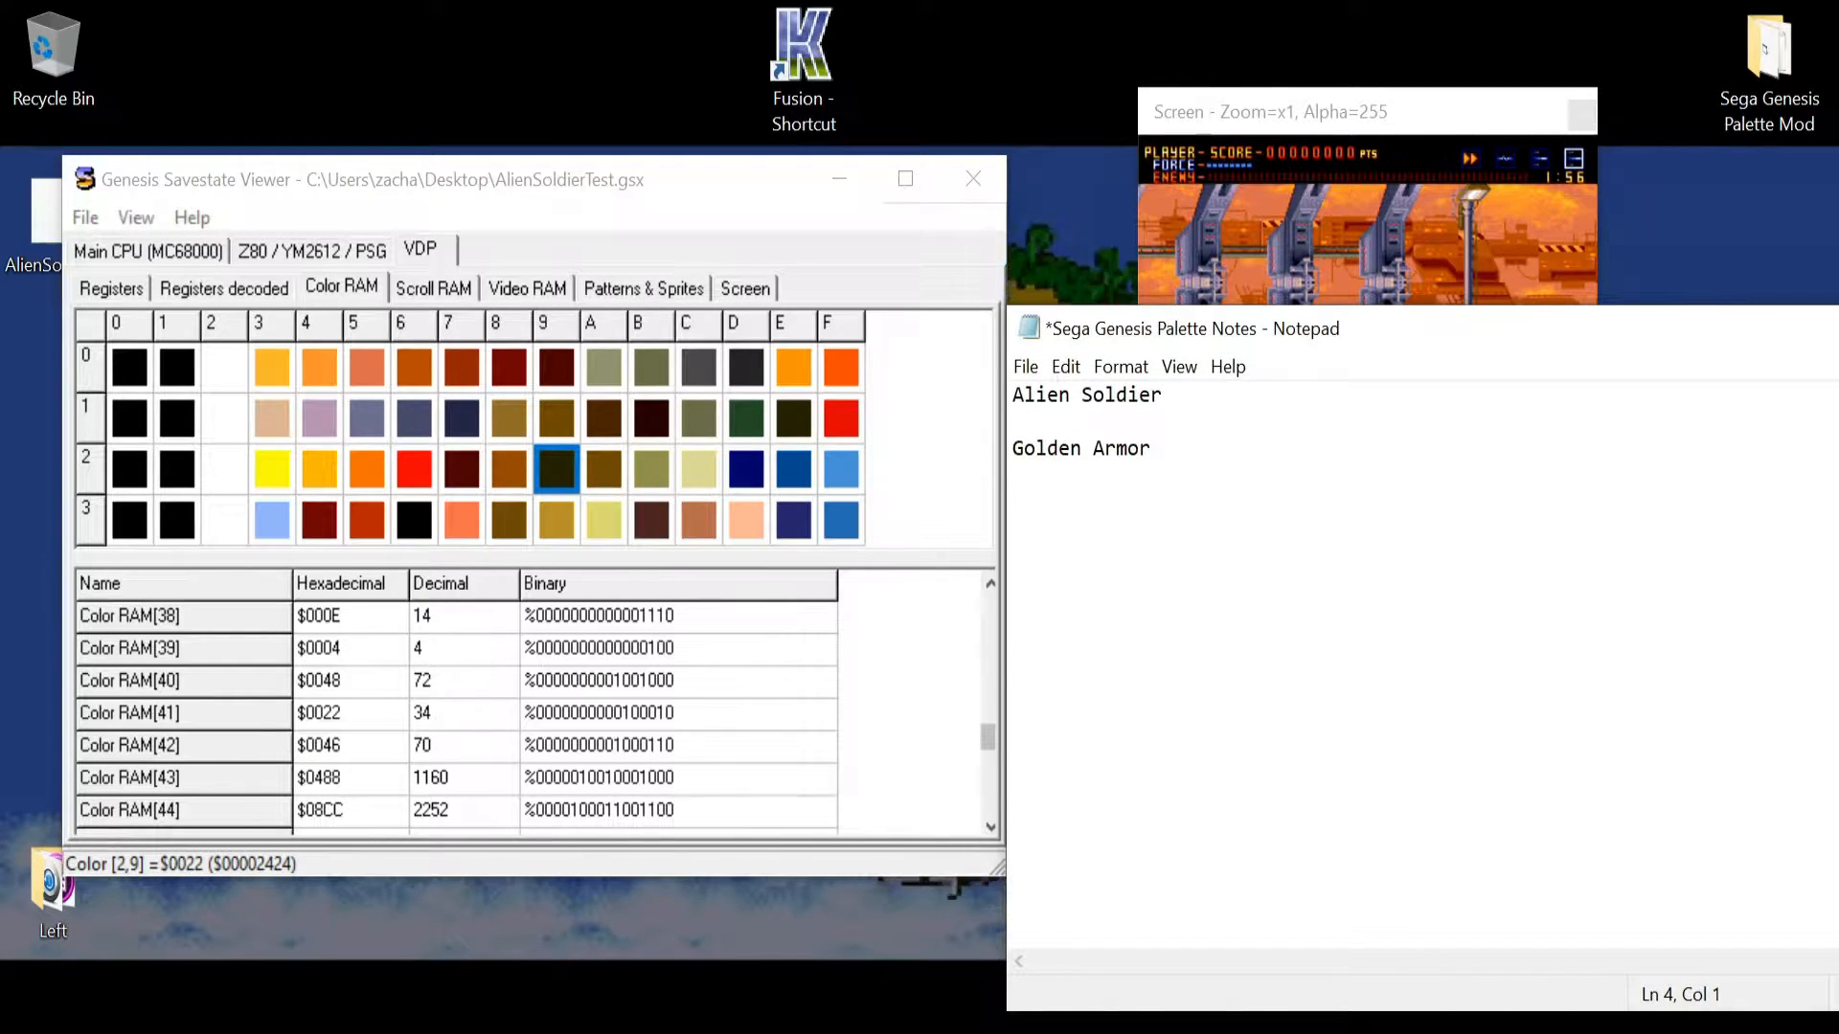
pyautogui.write('0022')
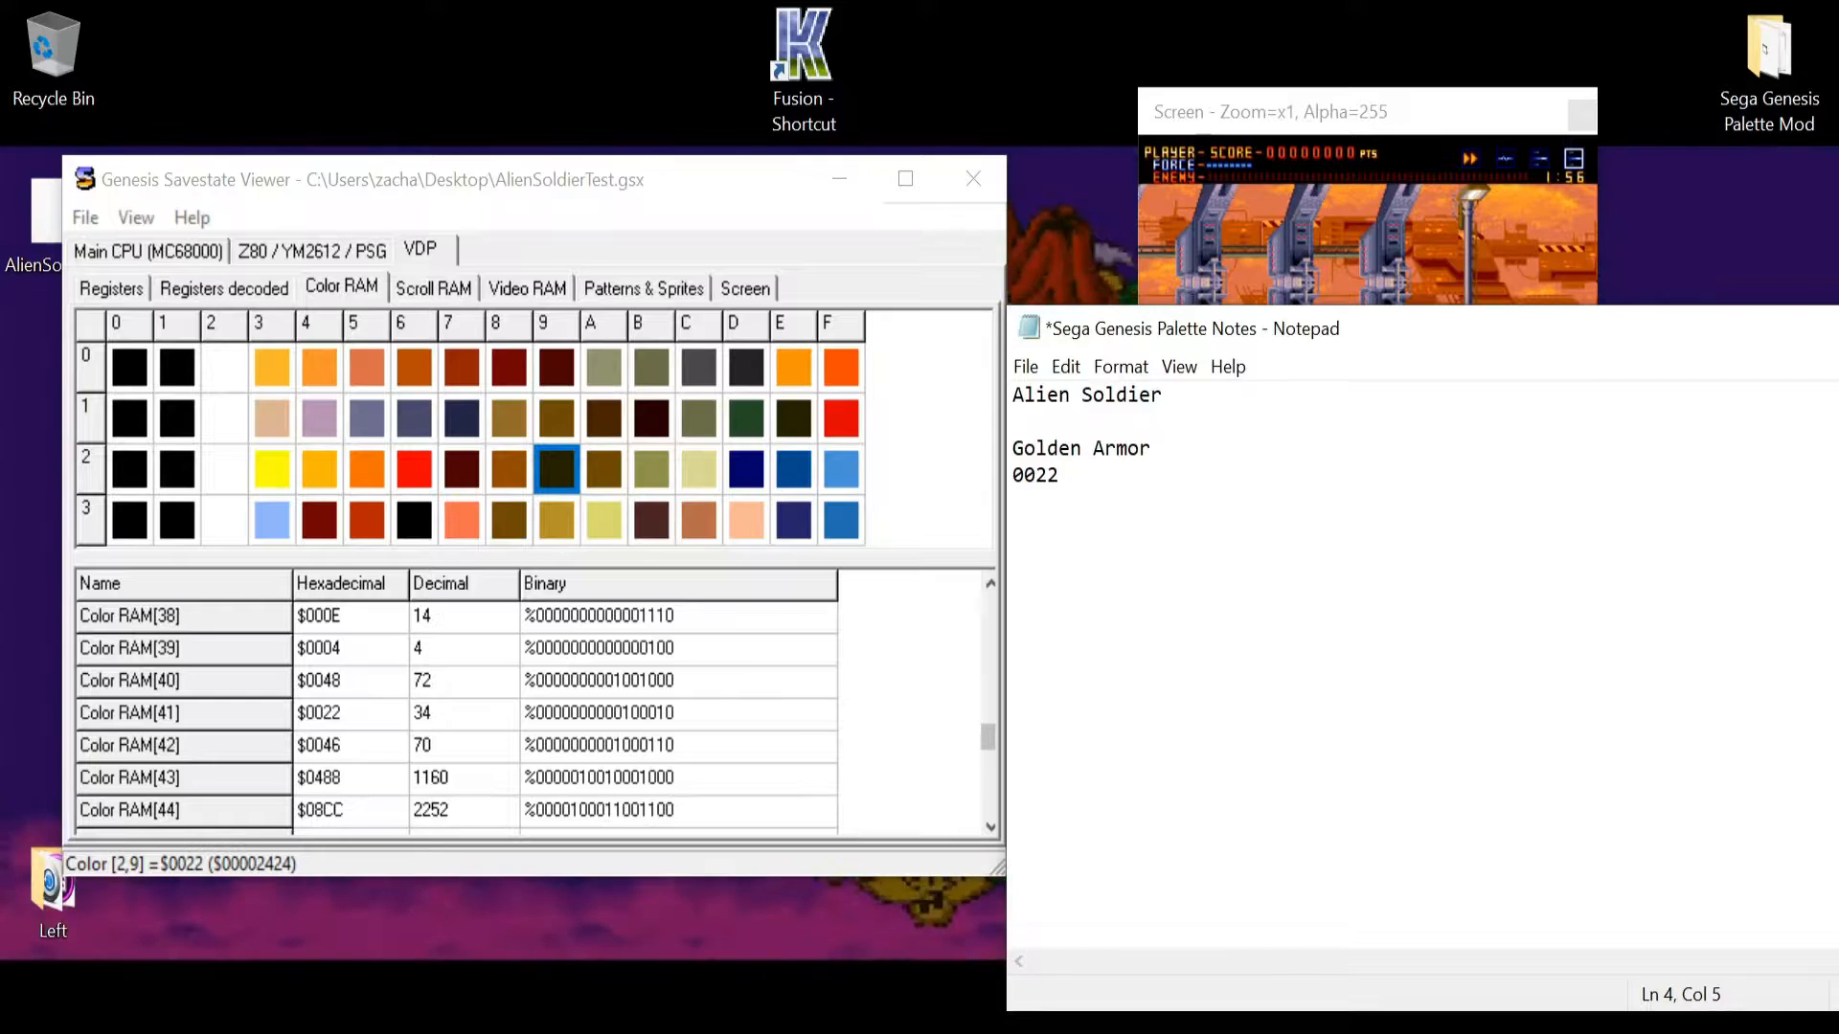
pyautogui.click(603, 470)
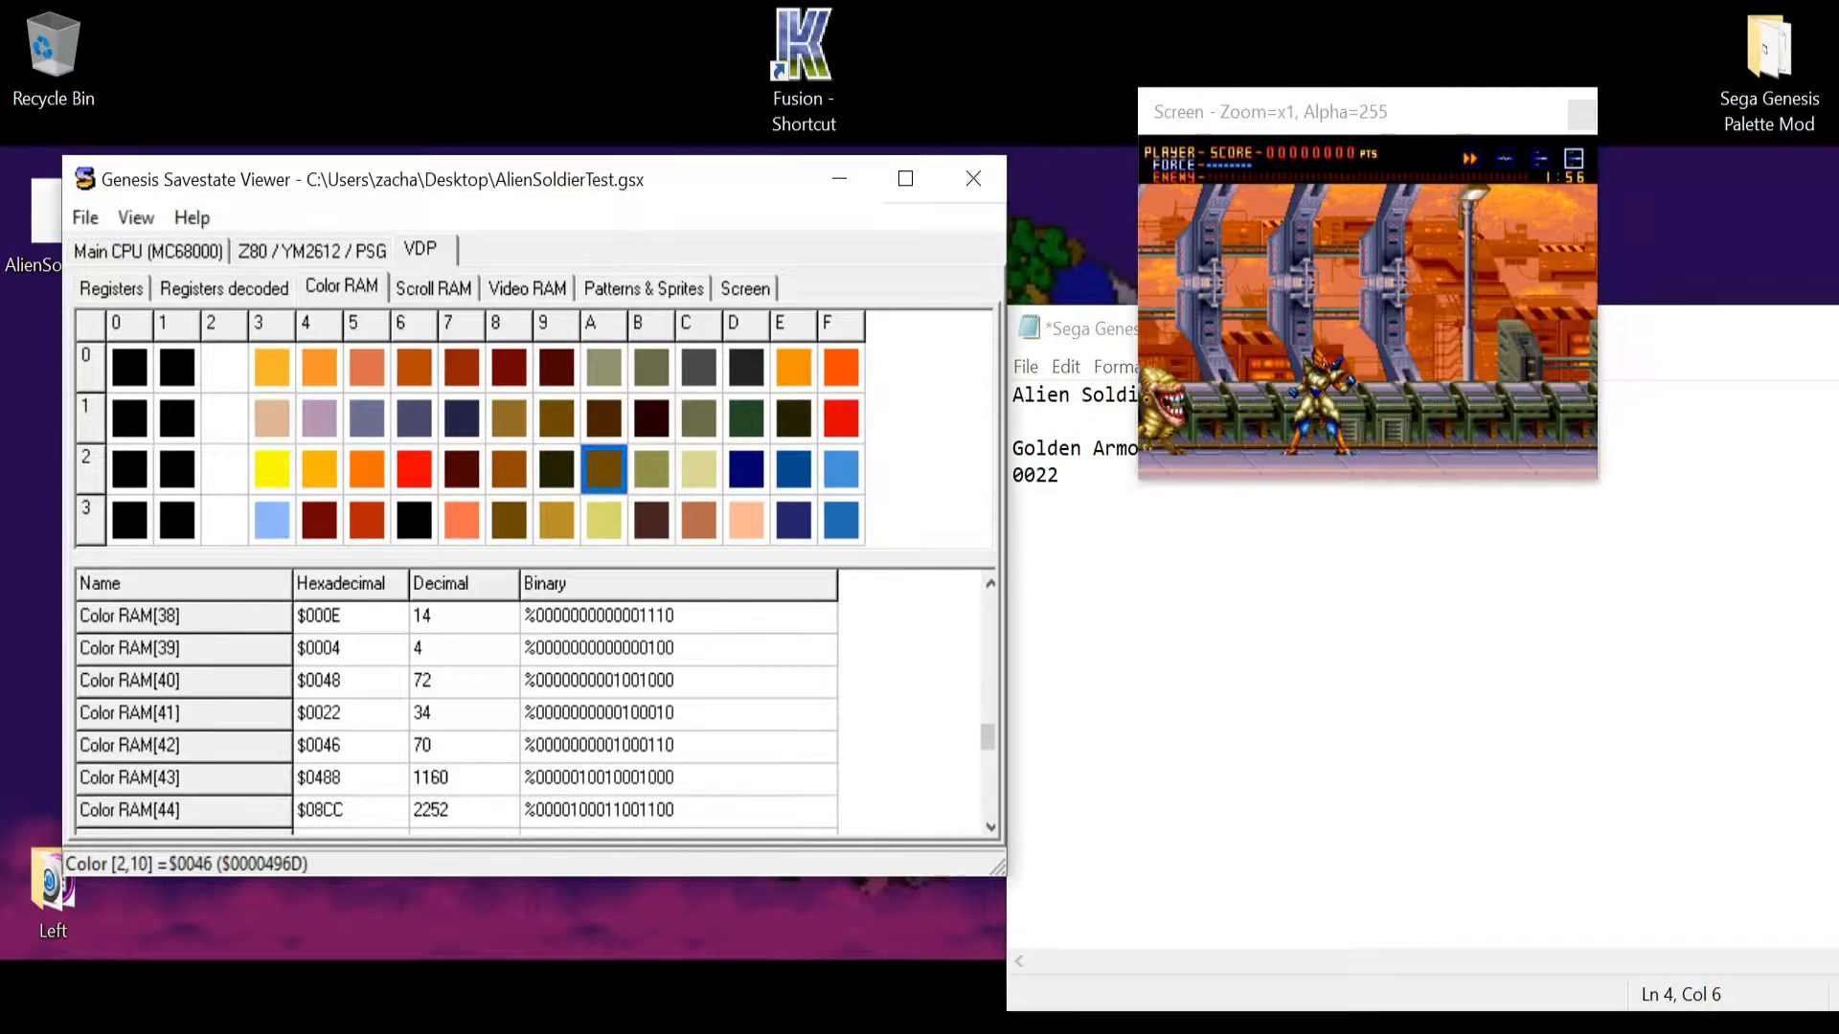
pyautogui.hotkey('alt', 'Tab')
pyautogui.write('0046')
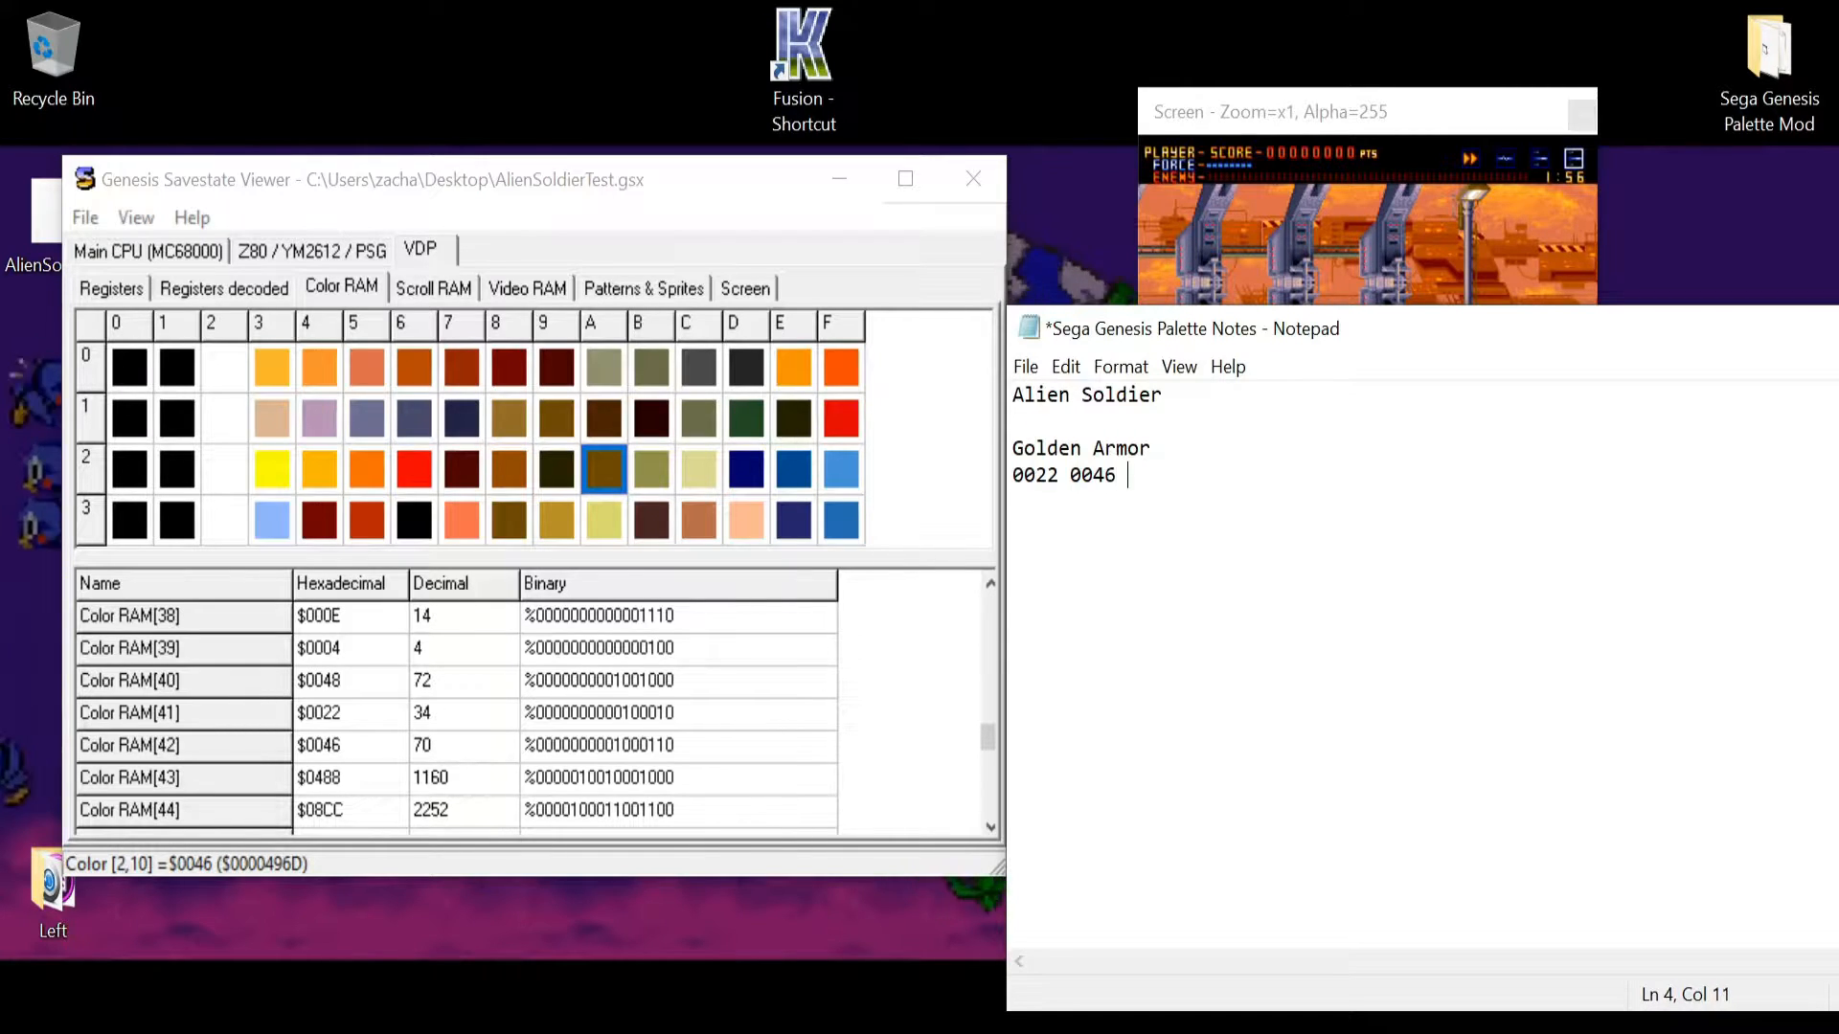
pyautogui.click(651, 470)
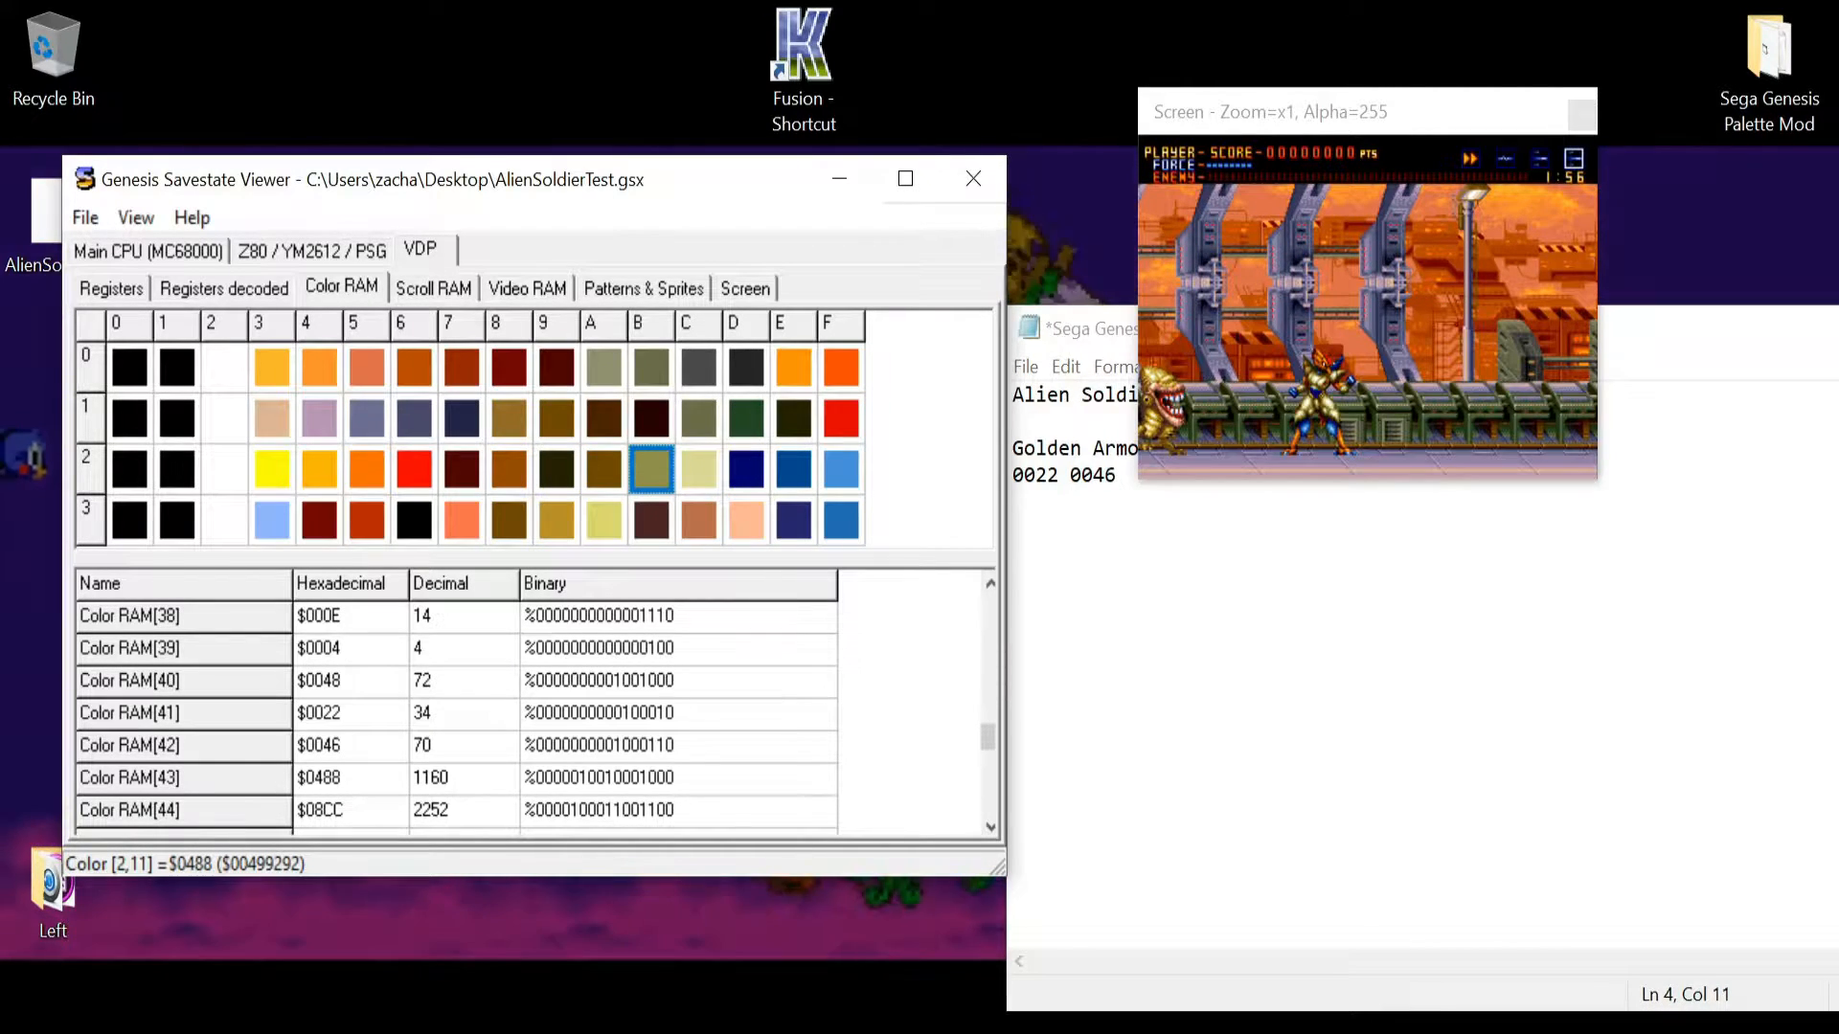
pyautogui.hotkey('alt', 'Tab')
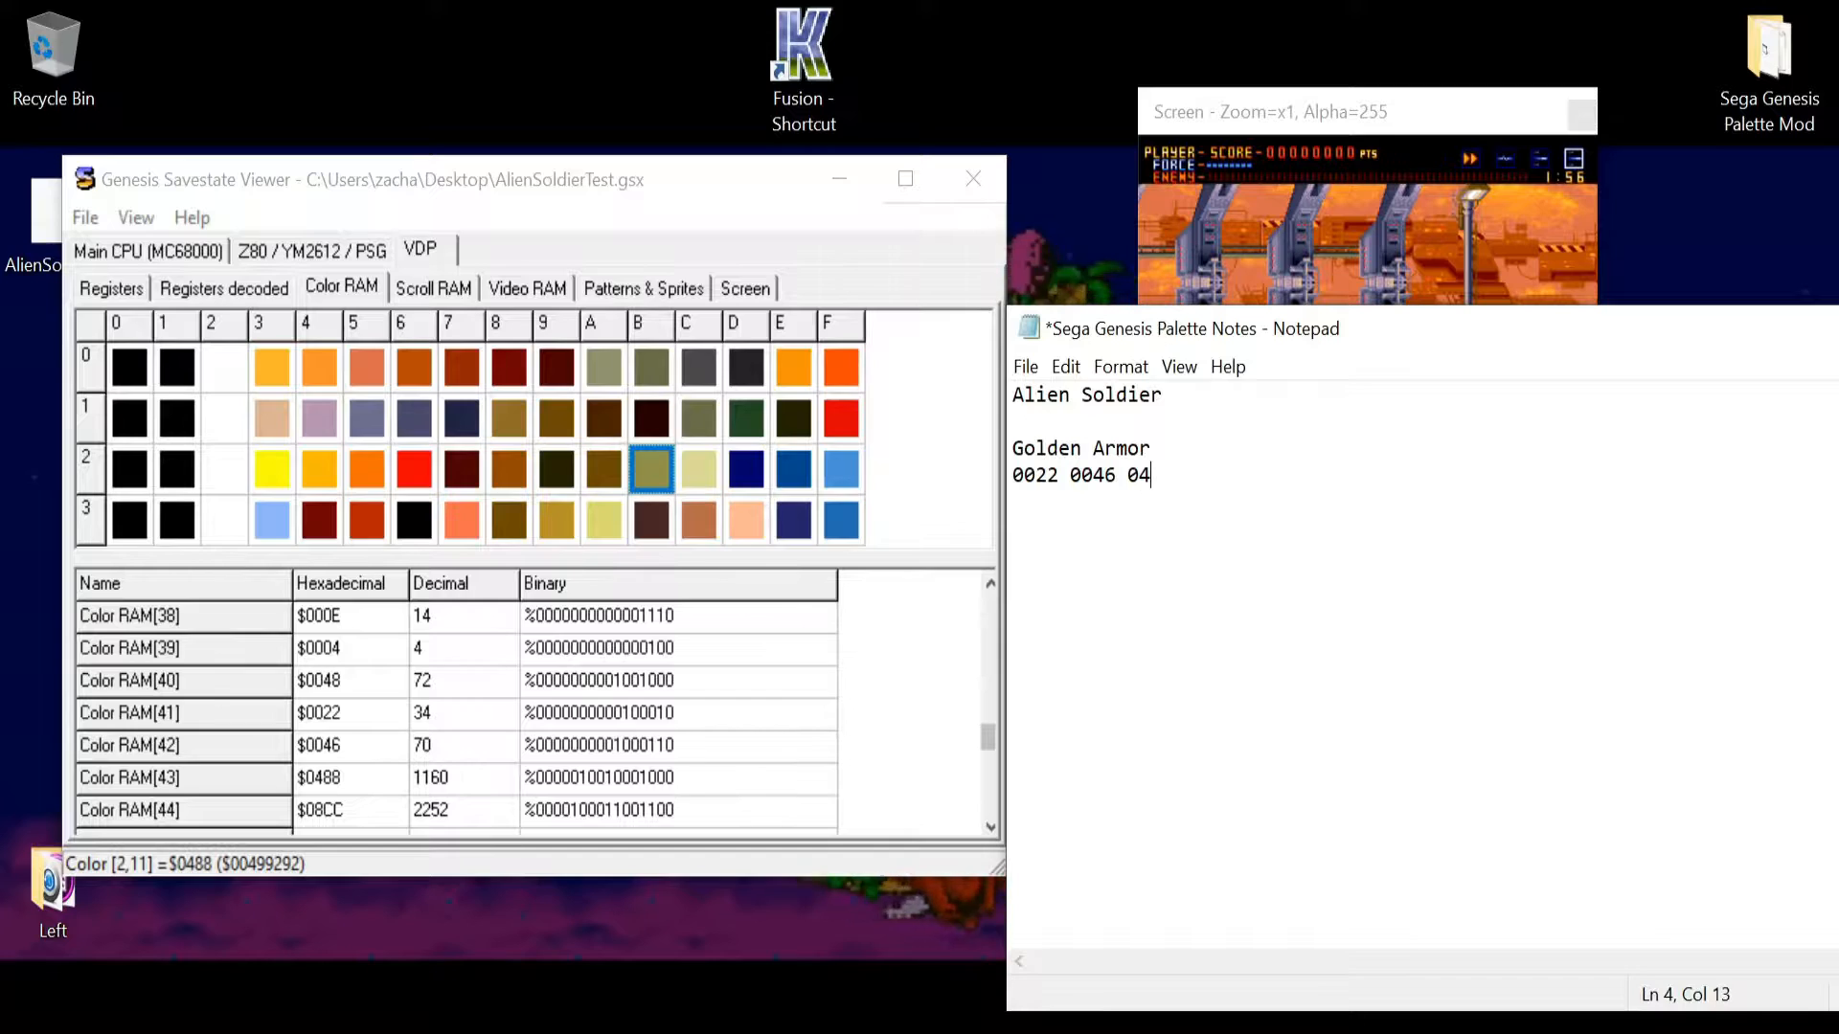
pyautogui.click(698, 469)
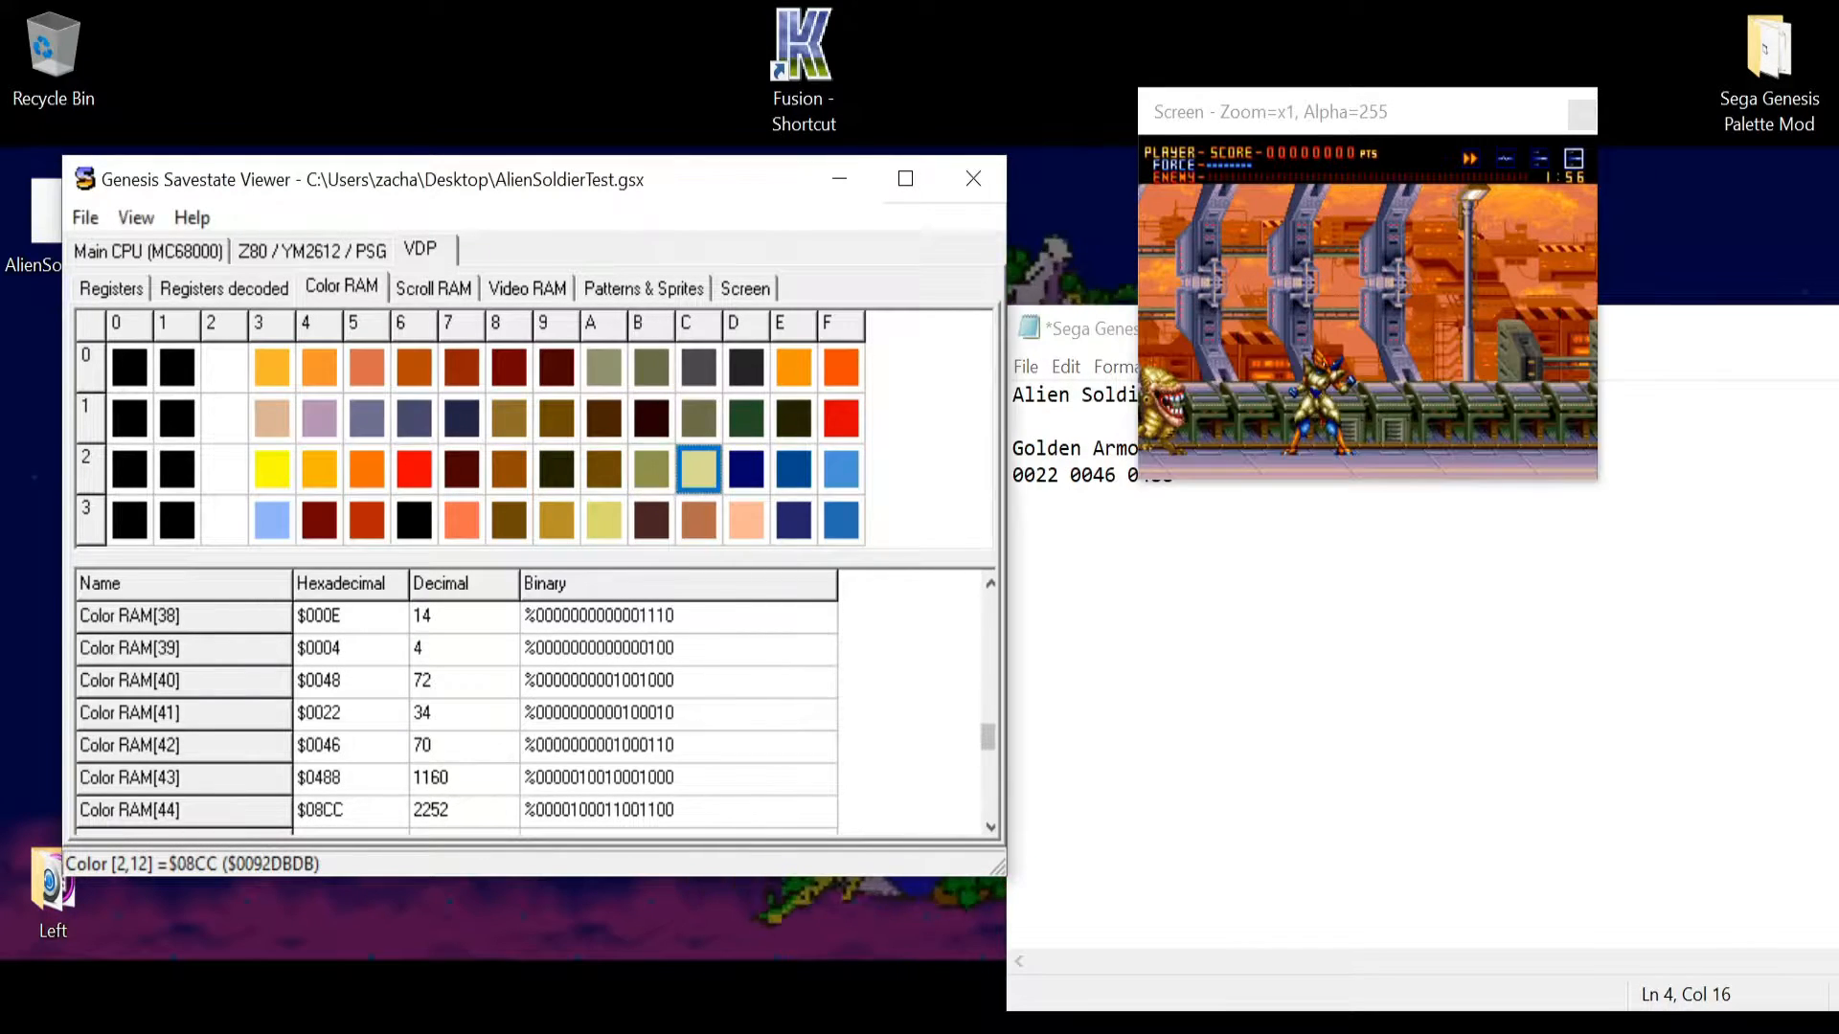
pyautogui.hotkey('alt', 'Tab')
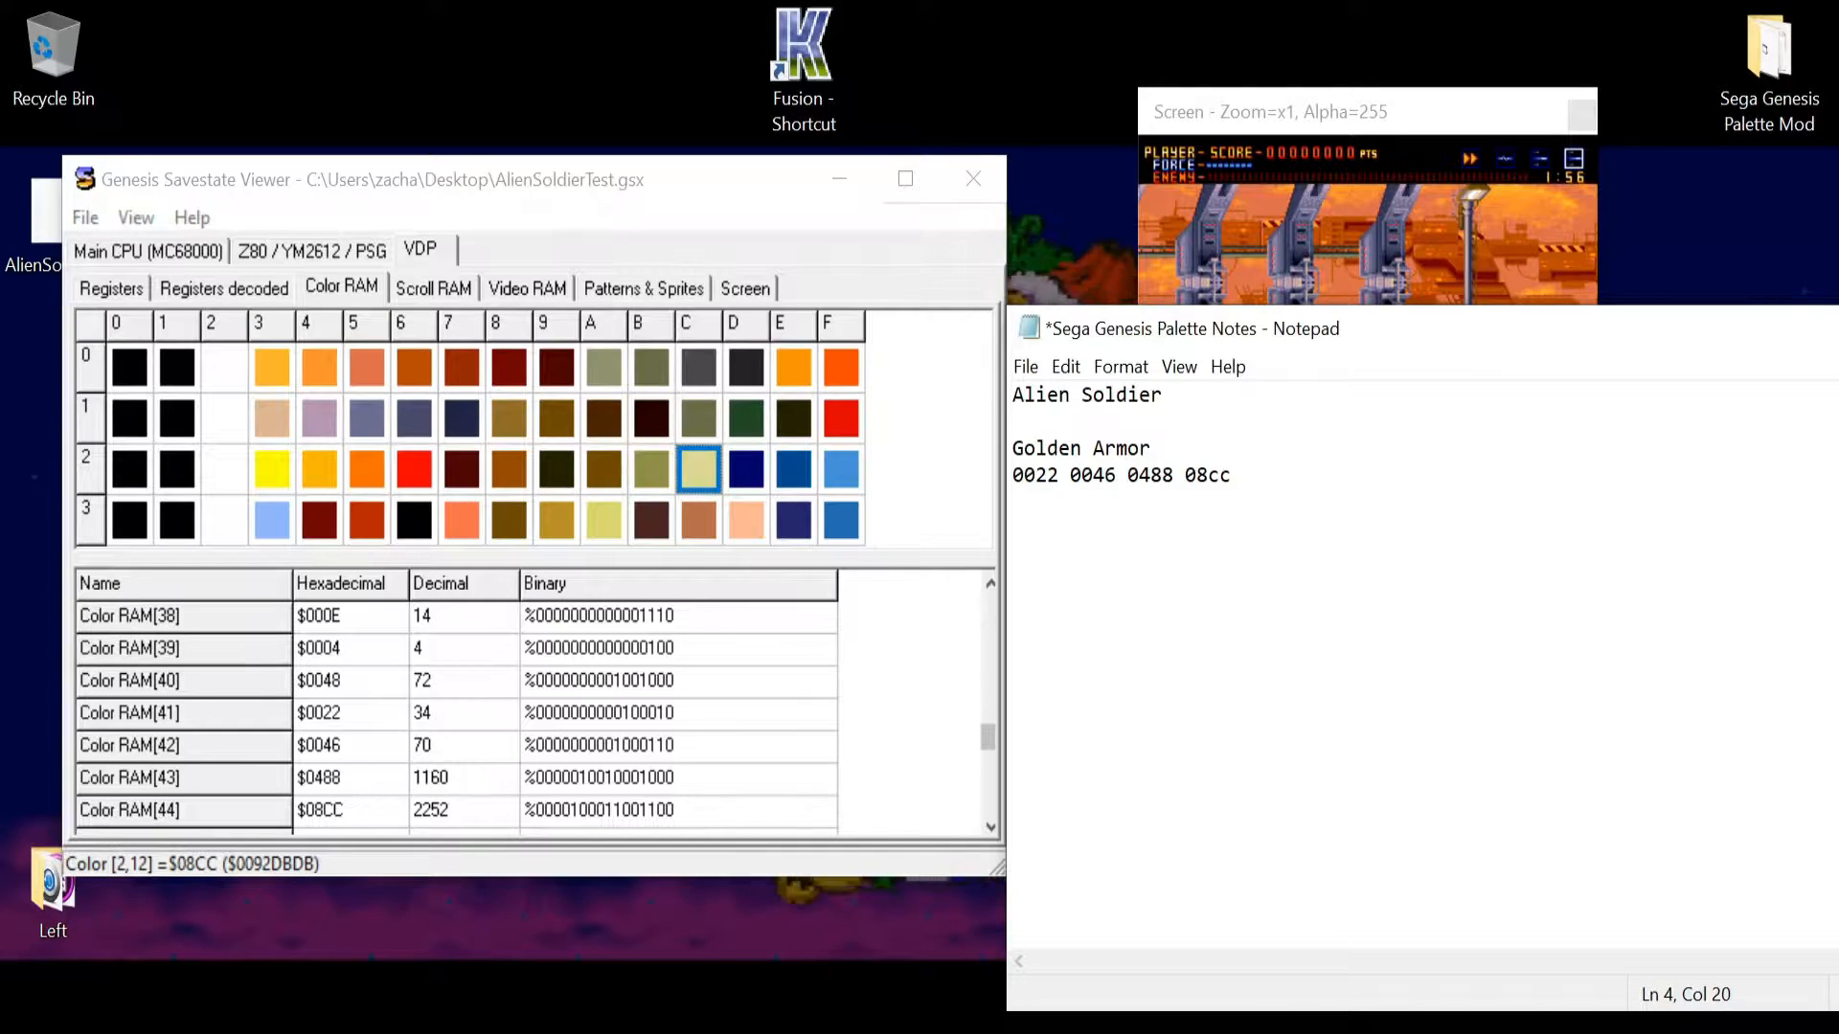
# - Recheck the armor color entries between columns 9 and C of row 2 in Genesis Savestate Viewer
pyautogui.click(651, 469)
pyautogui.click(556, 470)
pyautogui.click(698, 469)
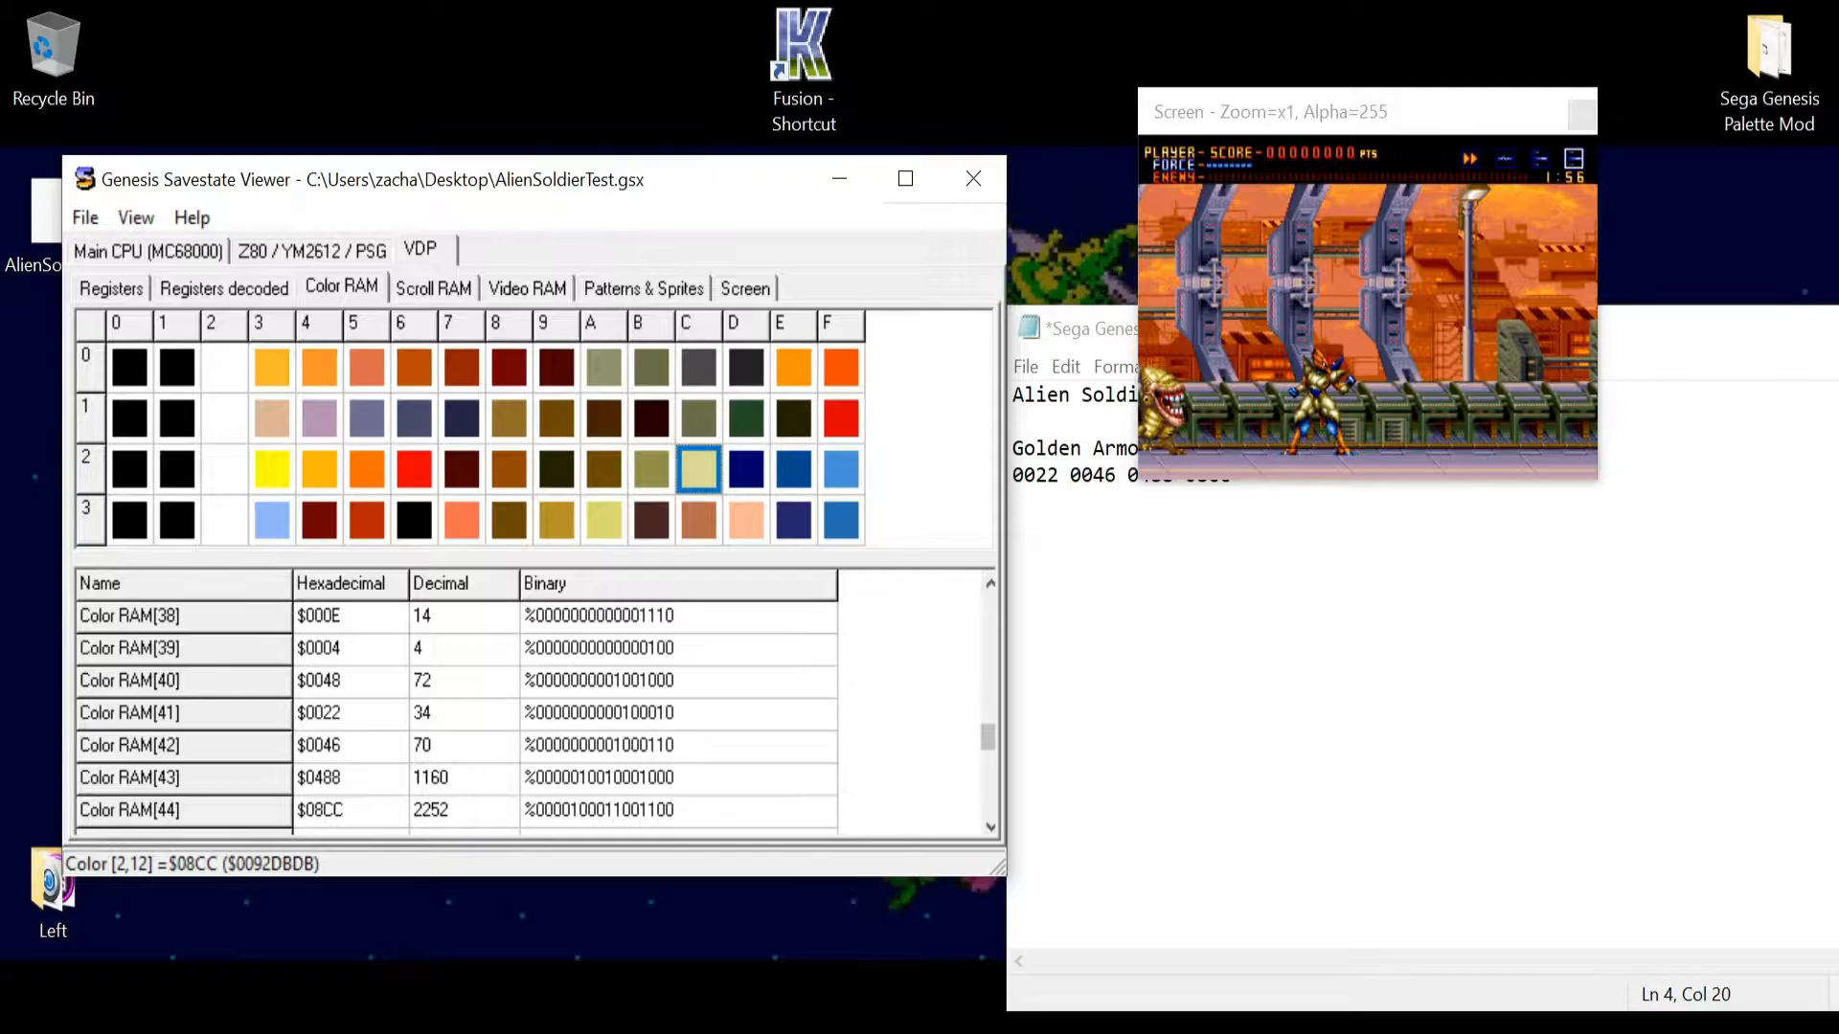
pyautogui.click(556, 469)
pyautogui.click(651, 470)
pyautogui.click(698, 469)
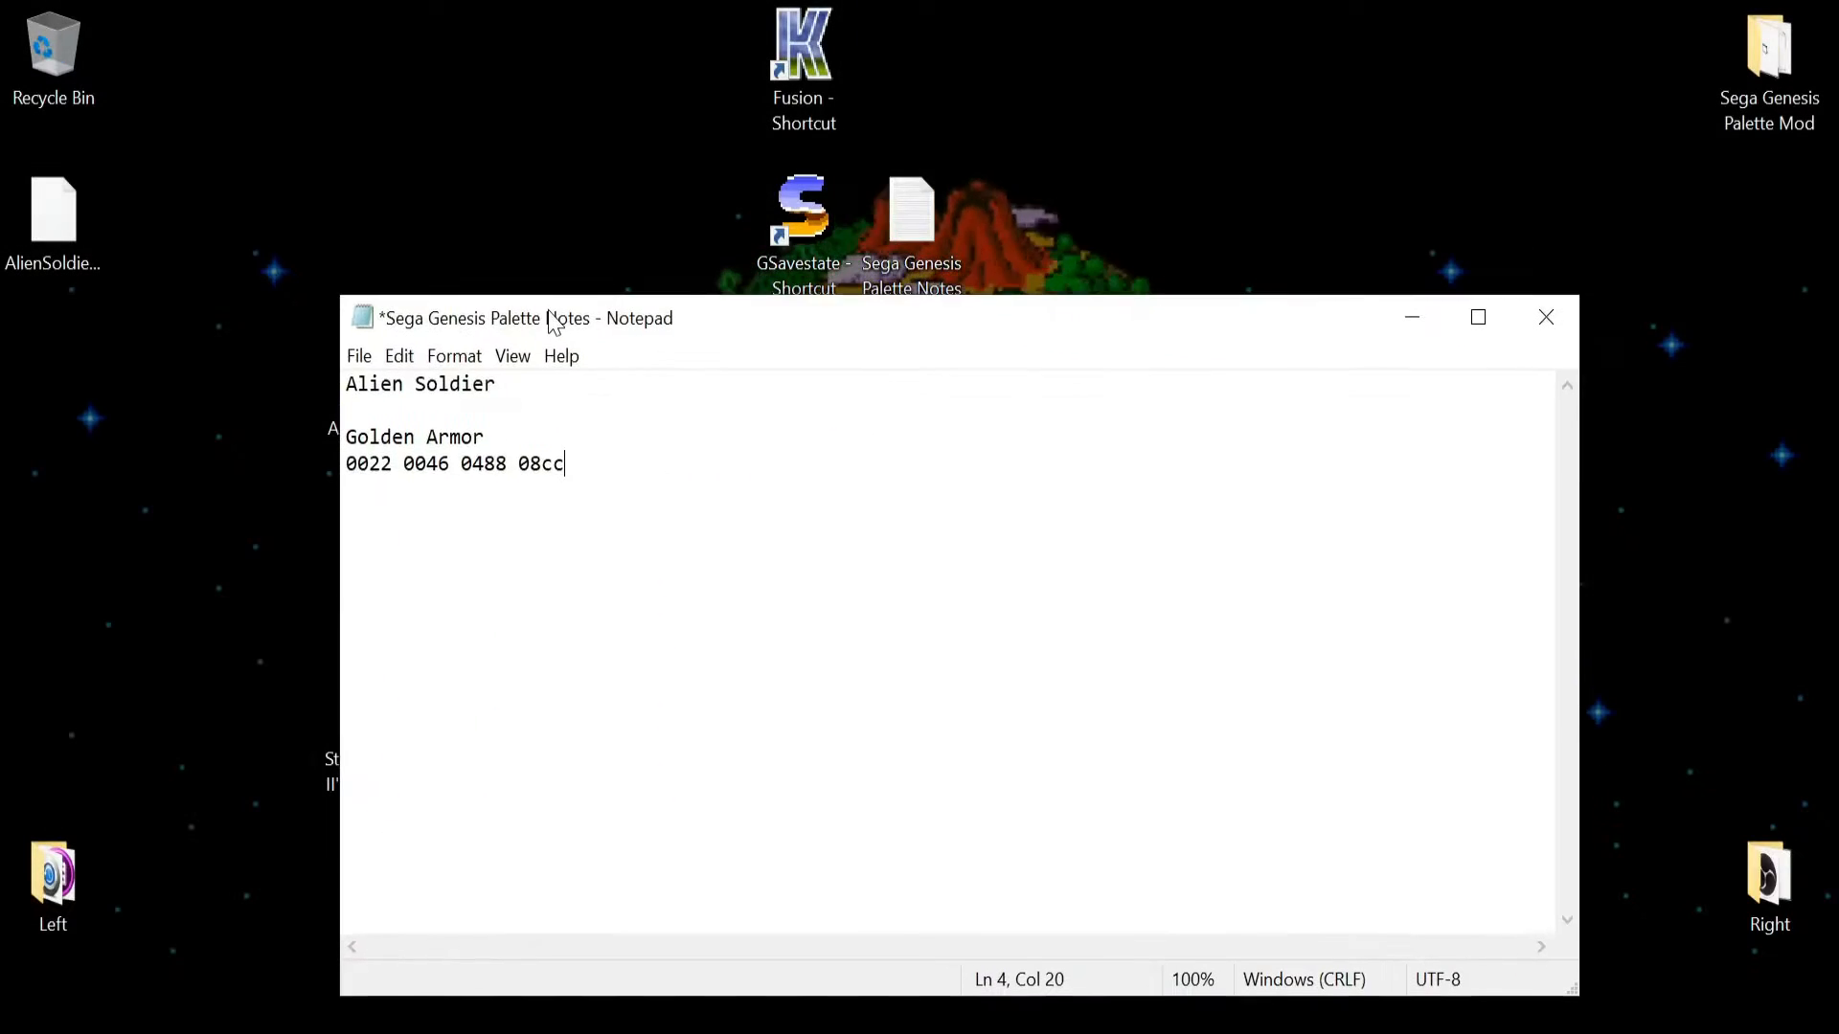
# - Capitalize the last armor code in the notes as 08CC, reposition the notes window, and select the whole line of four codes
pyautogui.press('BackSpace')
pyautogui.press('BackSpace')
pyautogui.write('CC')
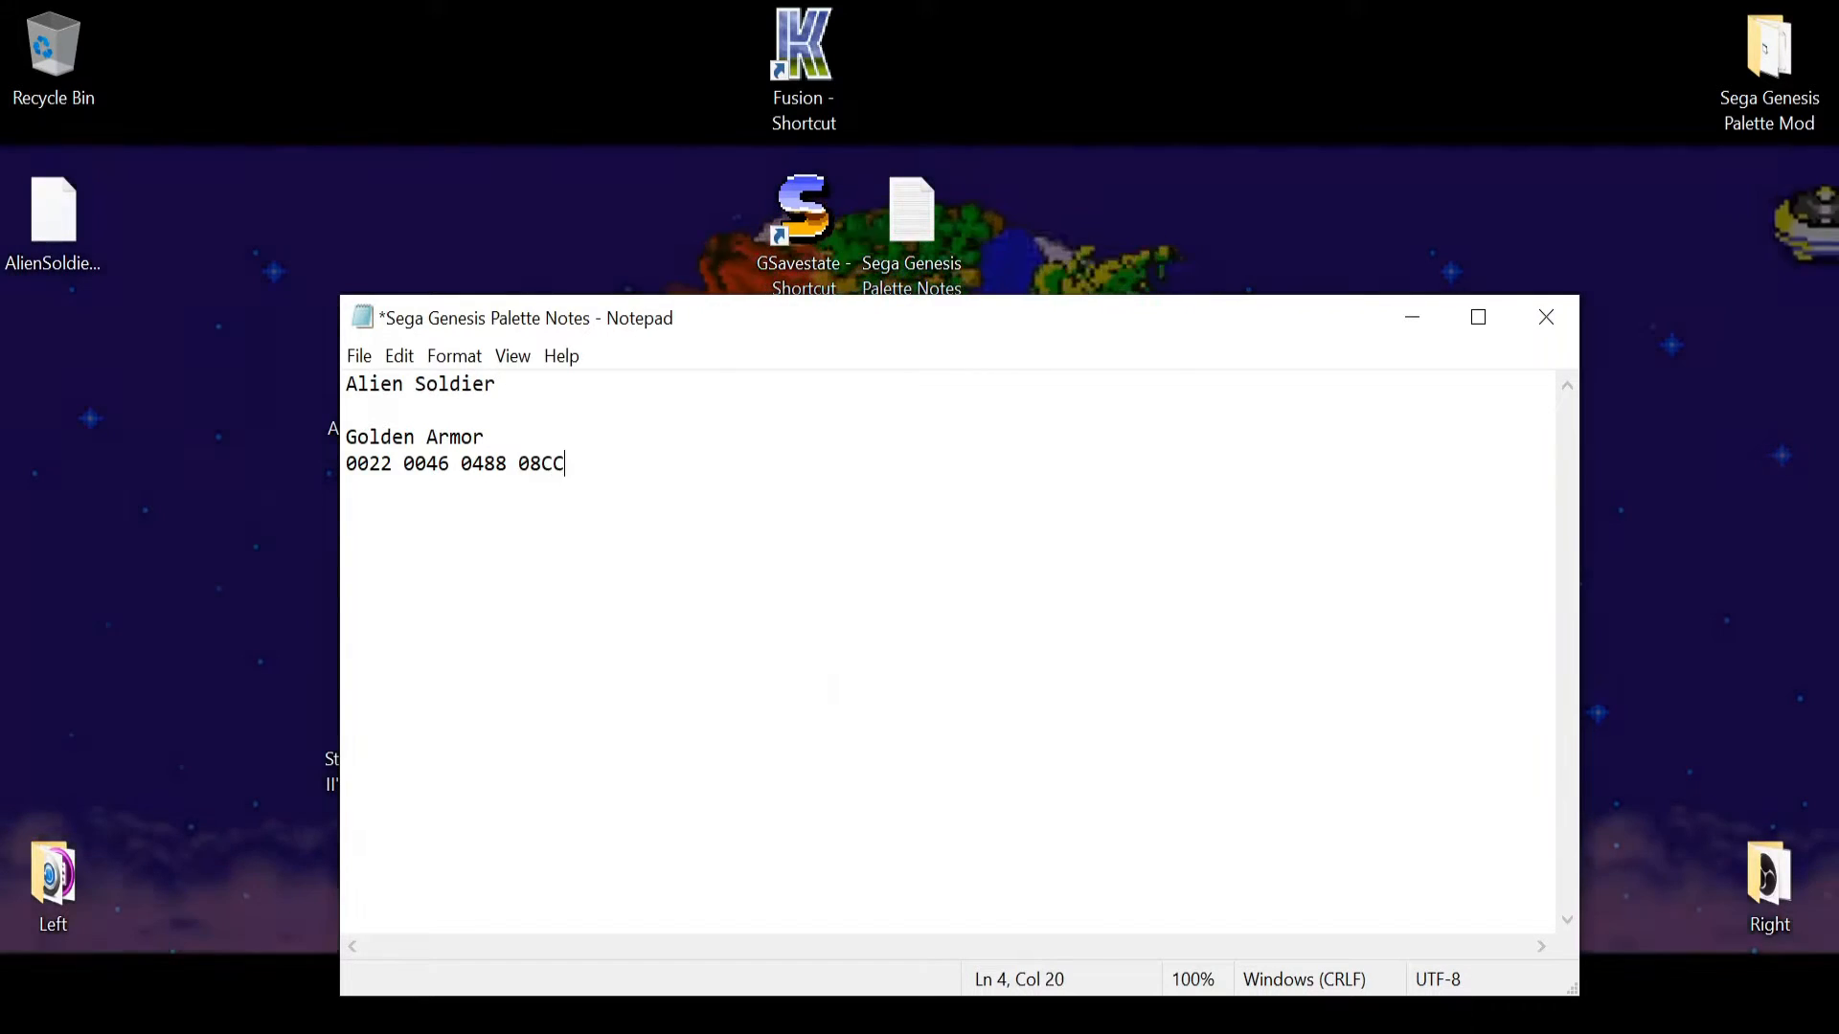
pyautogui.moveTo(701, 335); pyautogui.dragTo(503, 292)
pyautogui.moveTo(367, 421); pyautogui.dragTo(147, 422)
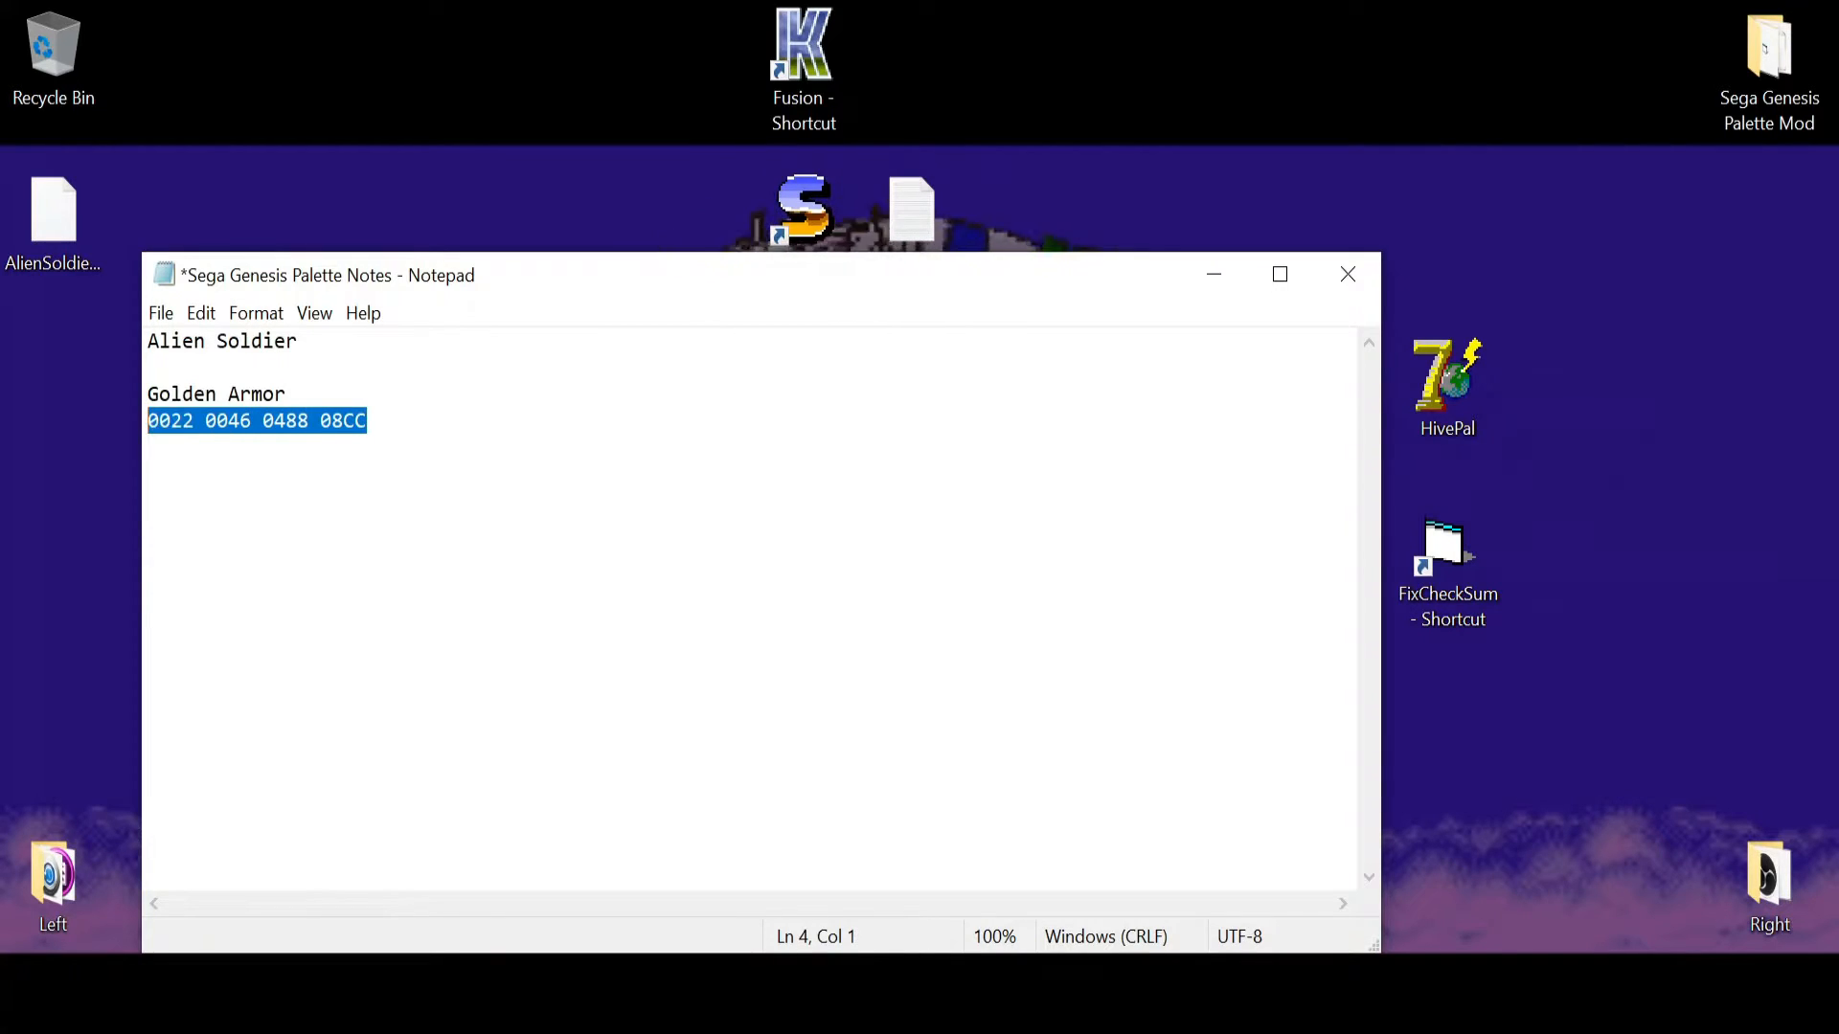
# - Move the Cygnus shortcut beside the Fusion shortcut, launch the Cygnus hex editor, and arrange its window next to the palette notes
pyautogui.moveTo(517, 278); pyautogui.dragTo(374, 257)
pyautogui.moveTo(928, 250); pyautogui.dragTo(1219, 530)
pyautogui.moveTo(1338, 387); pyautogui.dragTo(910, 63)
pyautogui.doubleClick(911, 57)
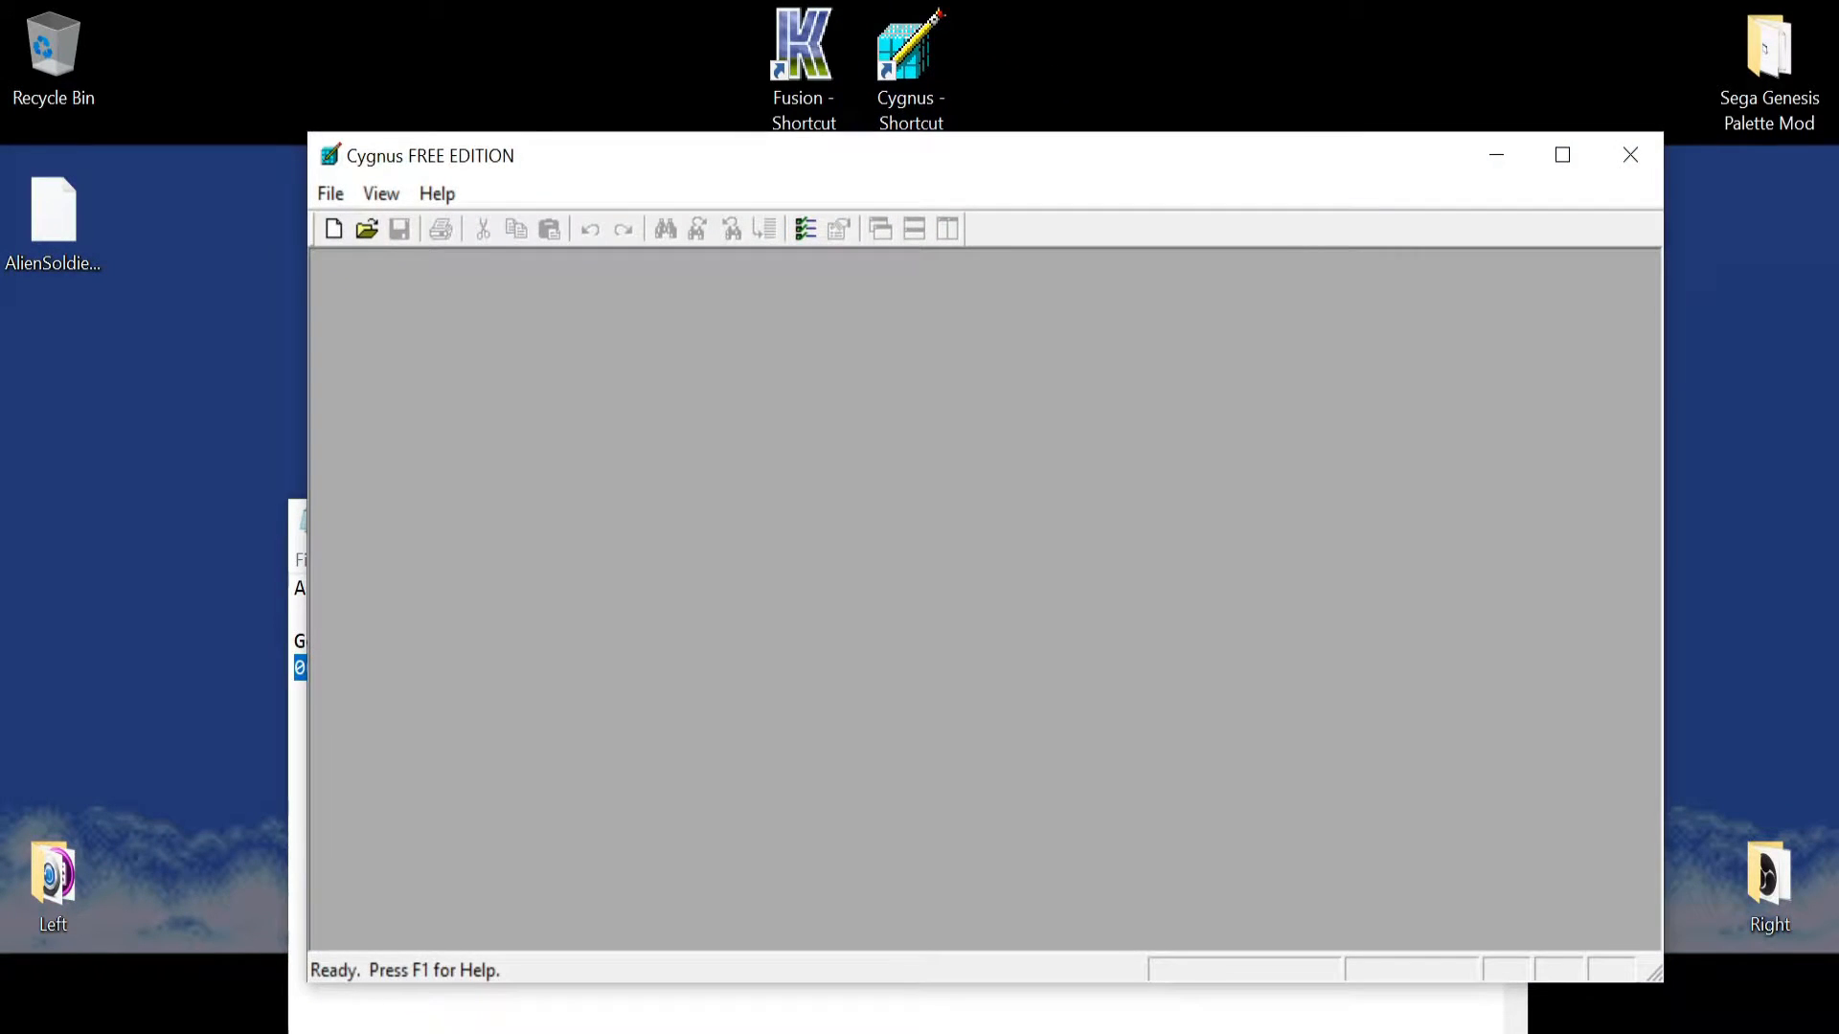
pyautogui.moveTo(792, 164); pyautogui.dragTo(1223, 162)
pyautogui.moveTo(544, 522); pyautogui.dragTo(323, 408)
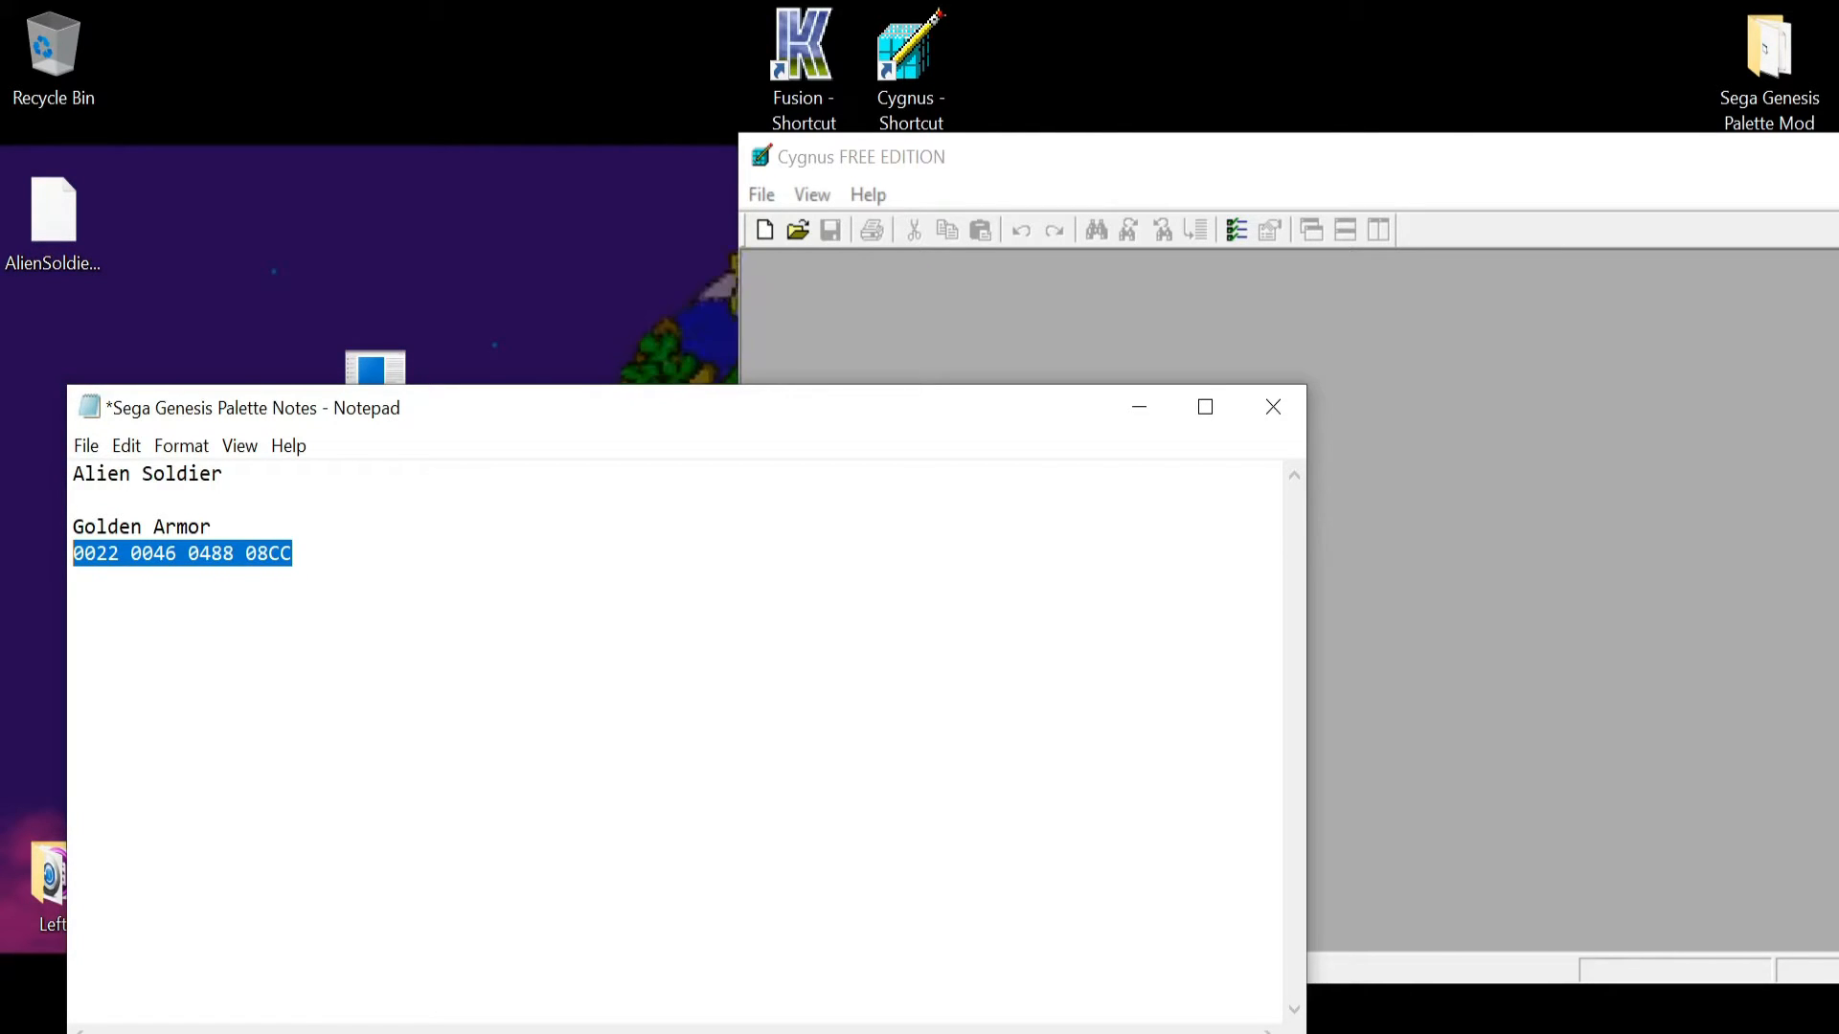
pyautogui.moveTo(626, 418); pyautogui.dragTo(559, 379)
pyautogui.moveTo(899, 181); pyautogui.dragTo(1075, 236)
# - Open the "Alien Soldier (E) [!]" ROM from the Desktop in Cygnus and look through its first rows of hex data
pyautogui.click(937, 248)
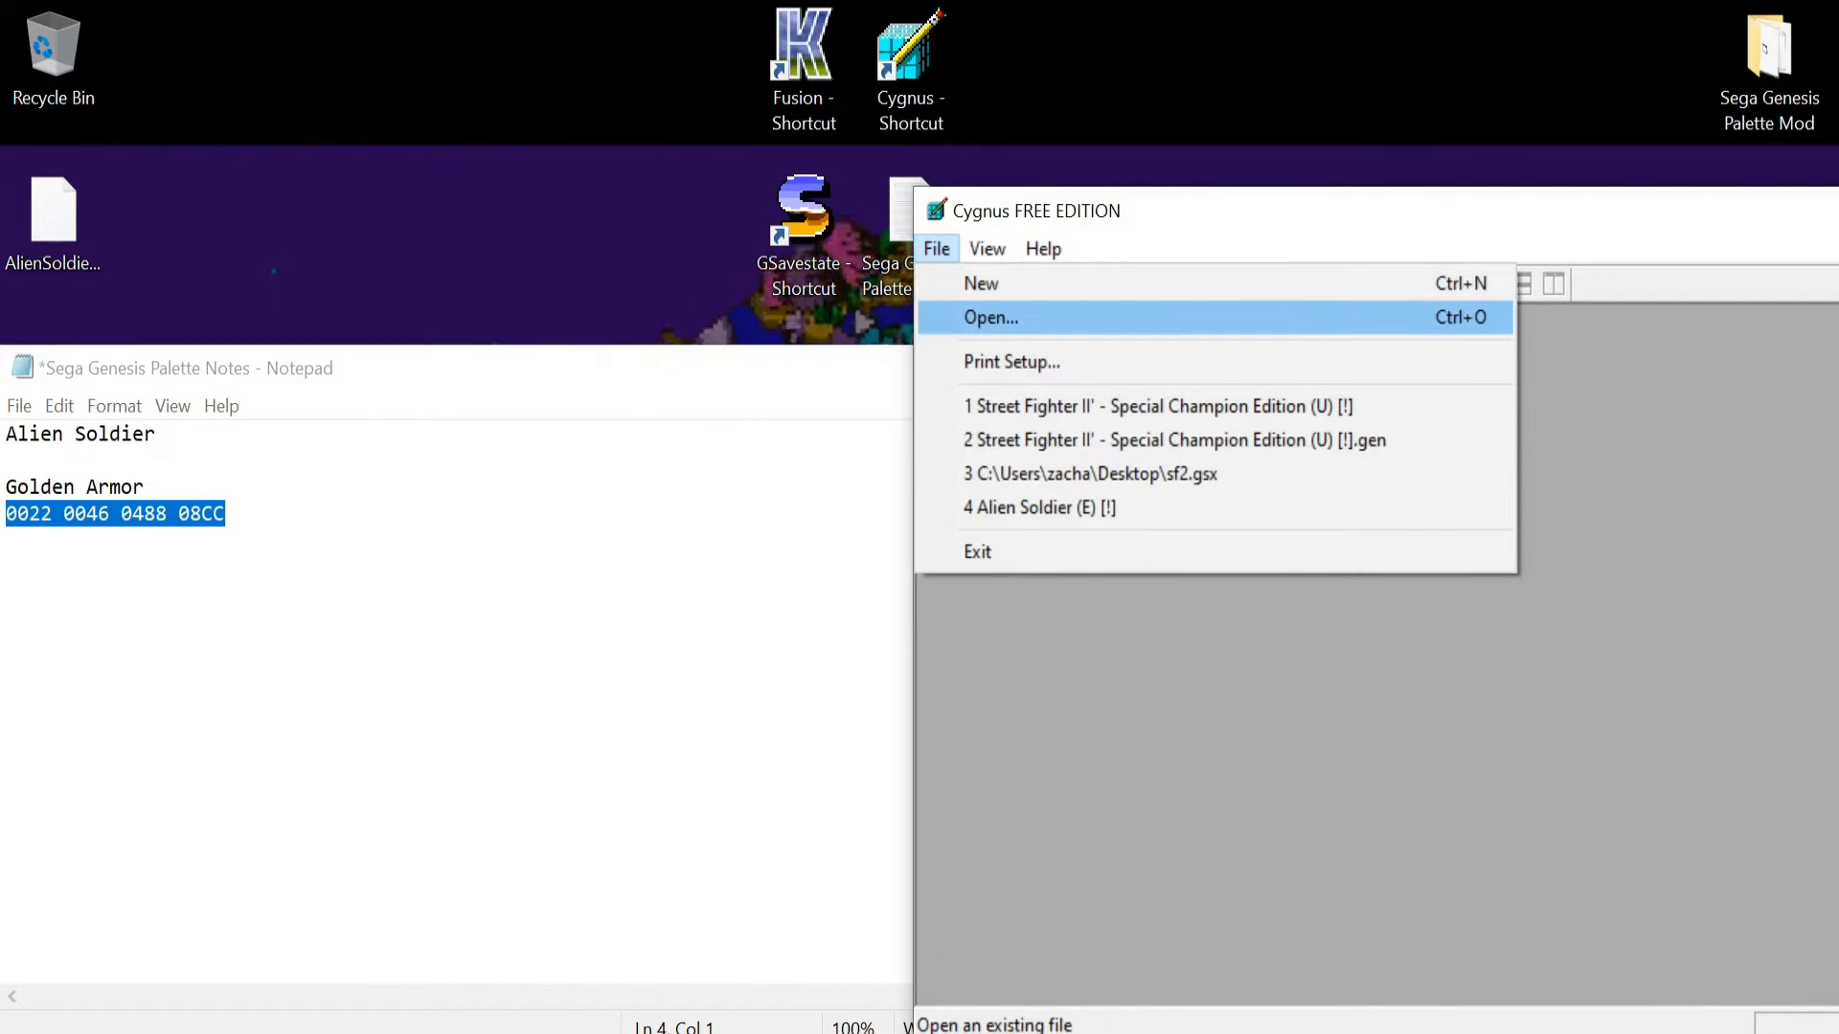
pyautogui.click(996, 316)
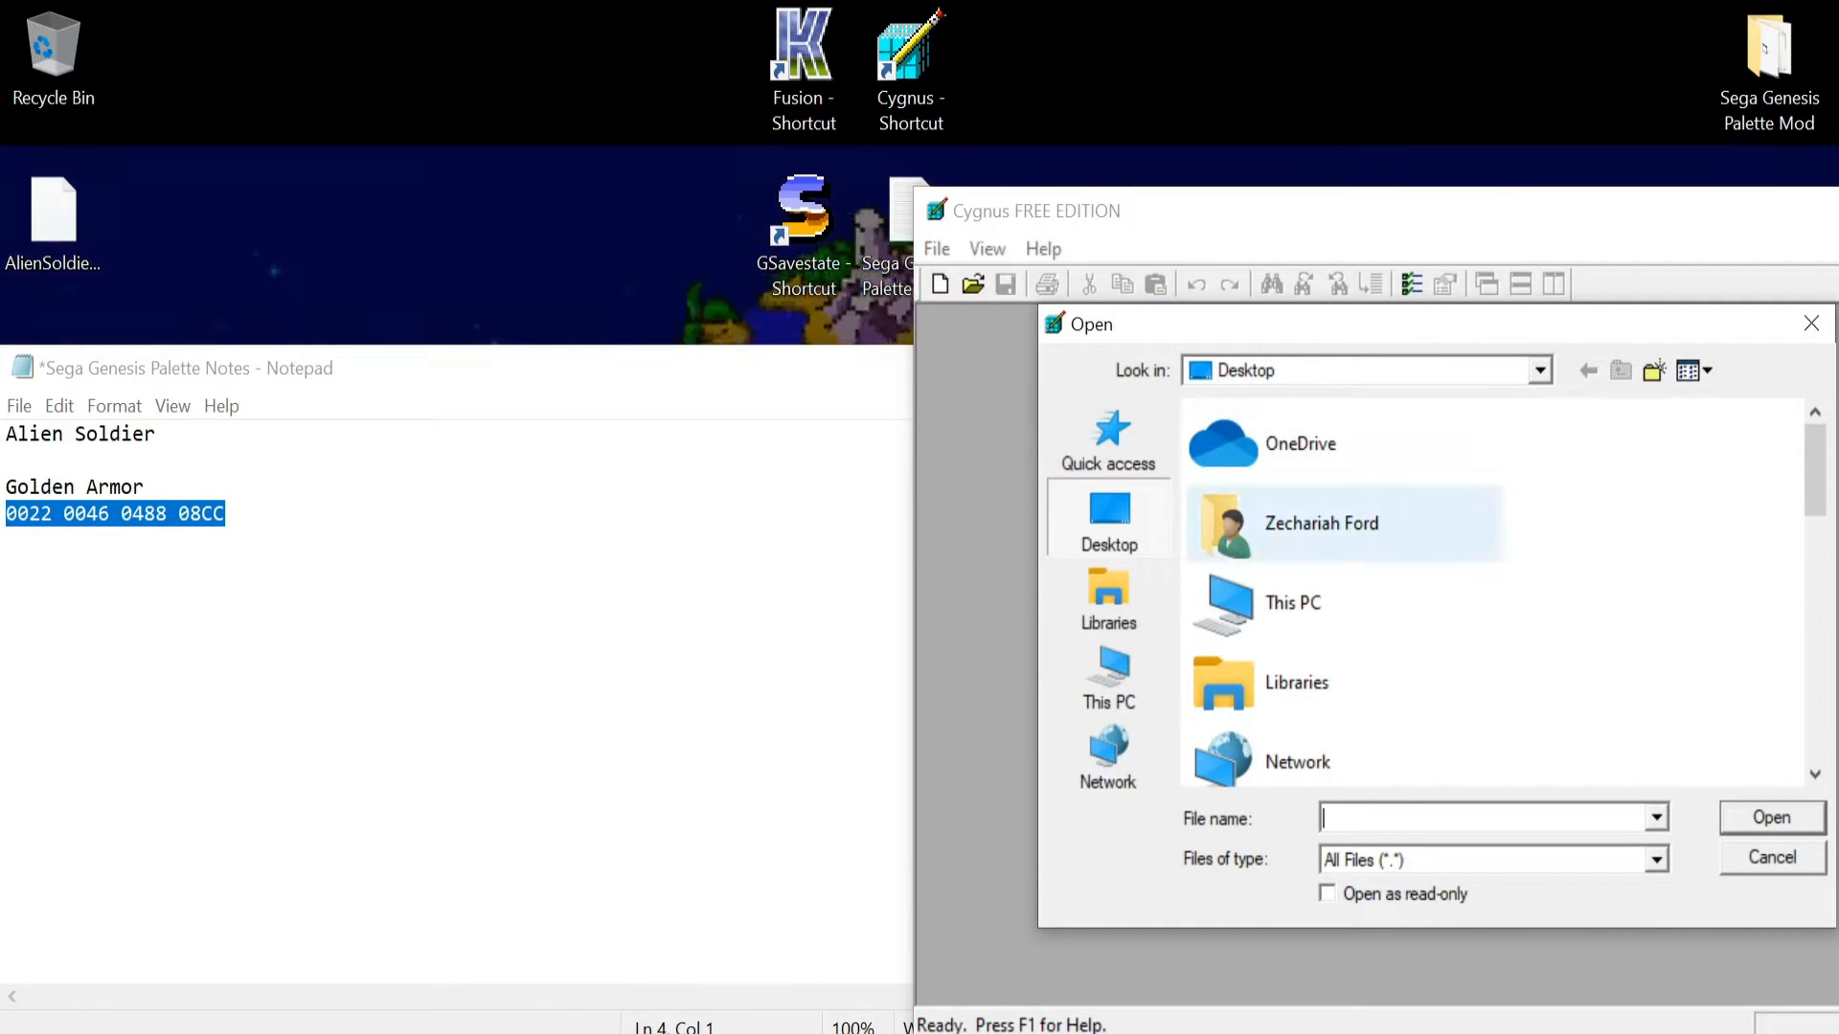
pyautogui.scroll(-8, 1322, 575)
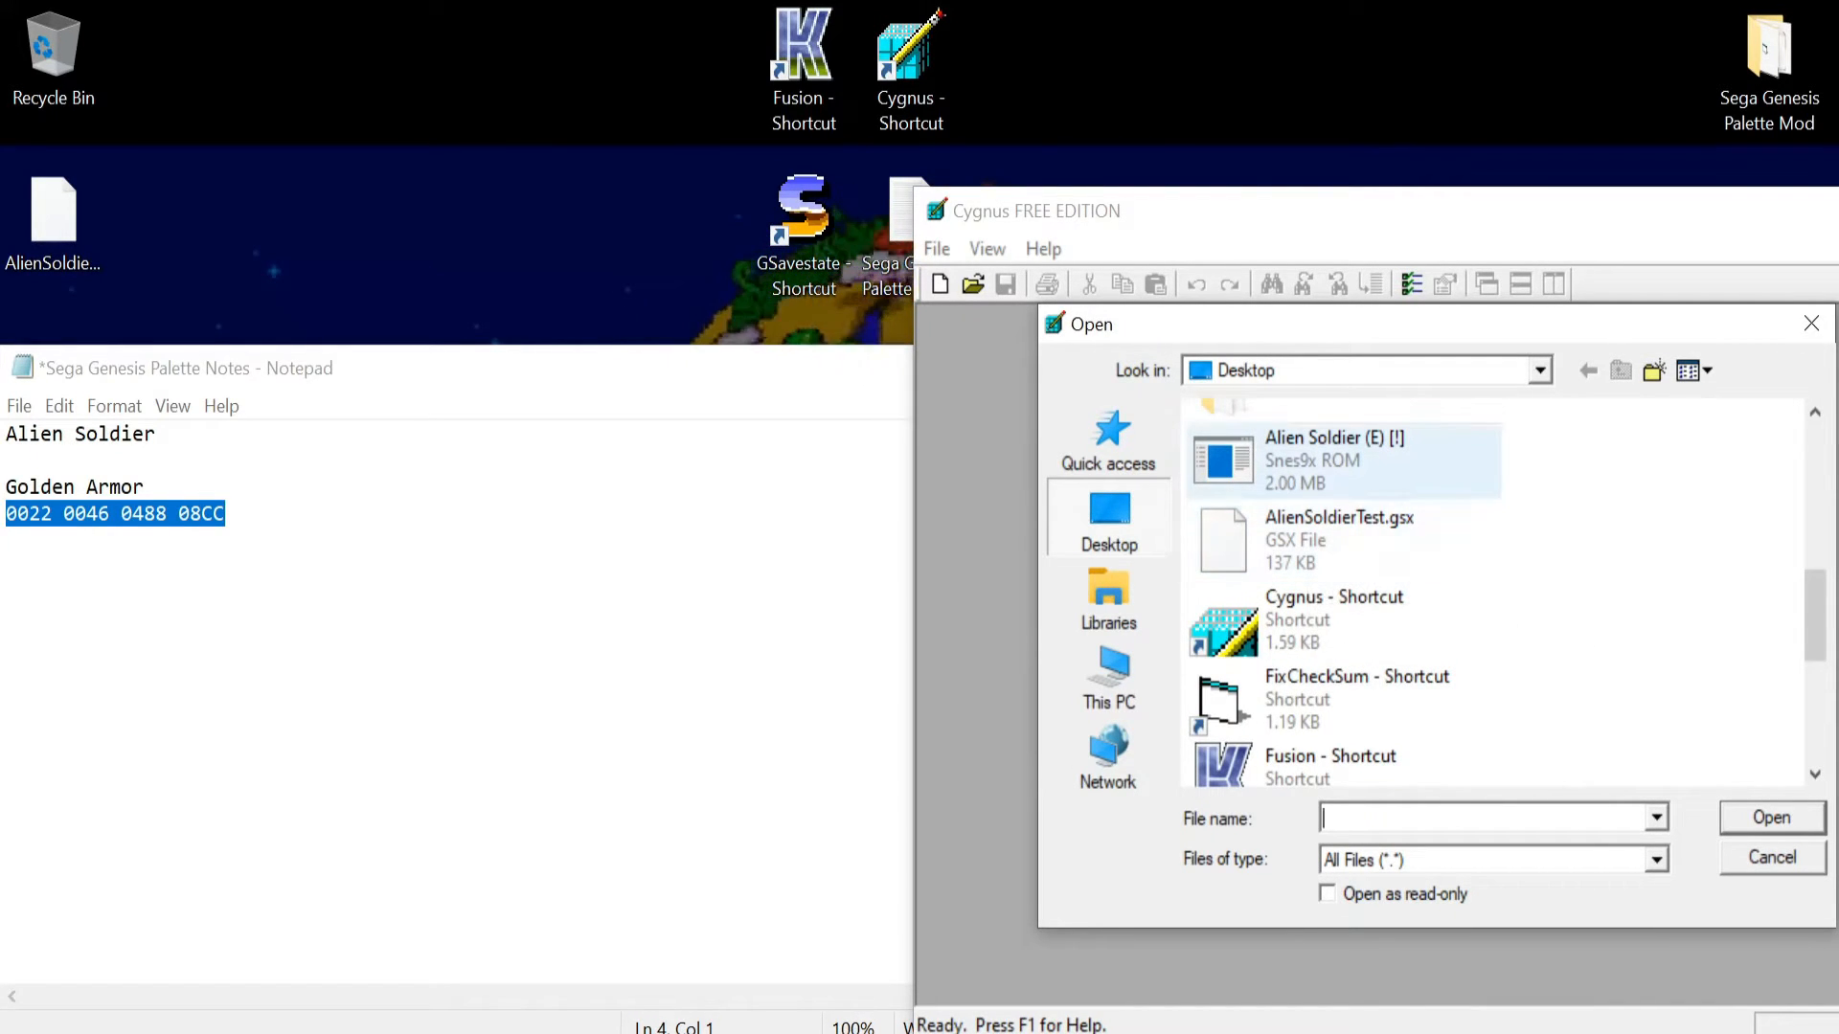
pyautogui.doubleClick(1327, 460)
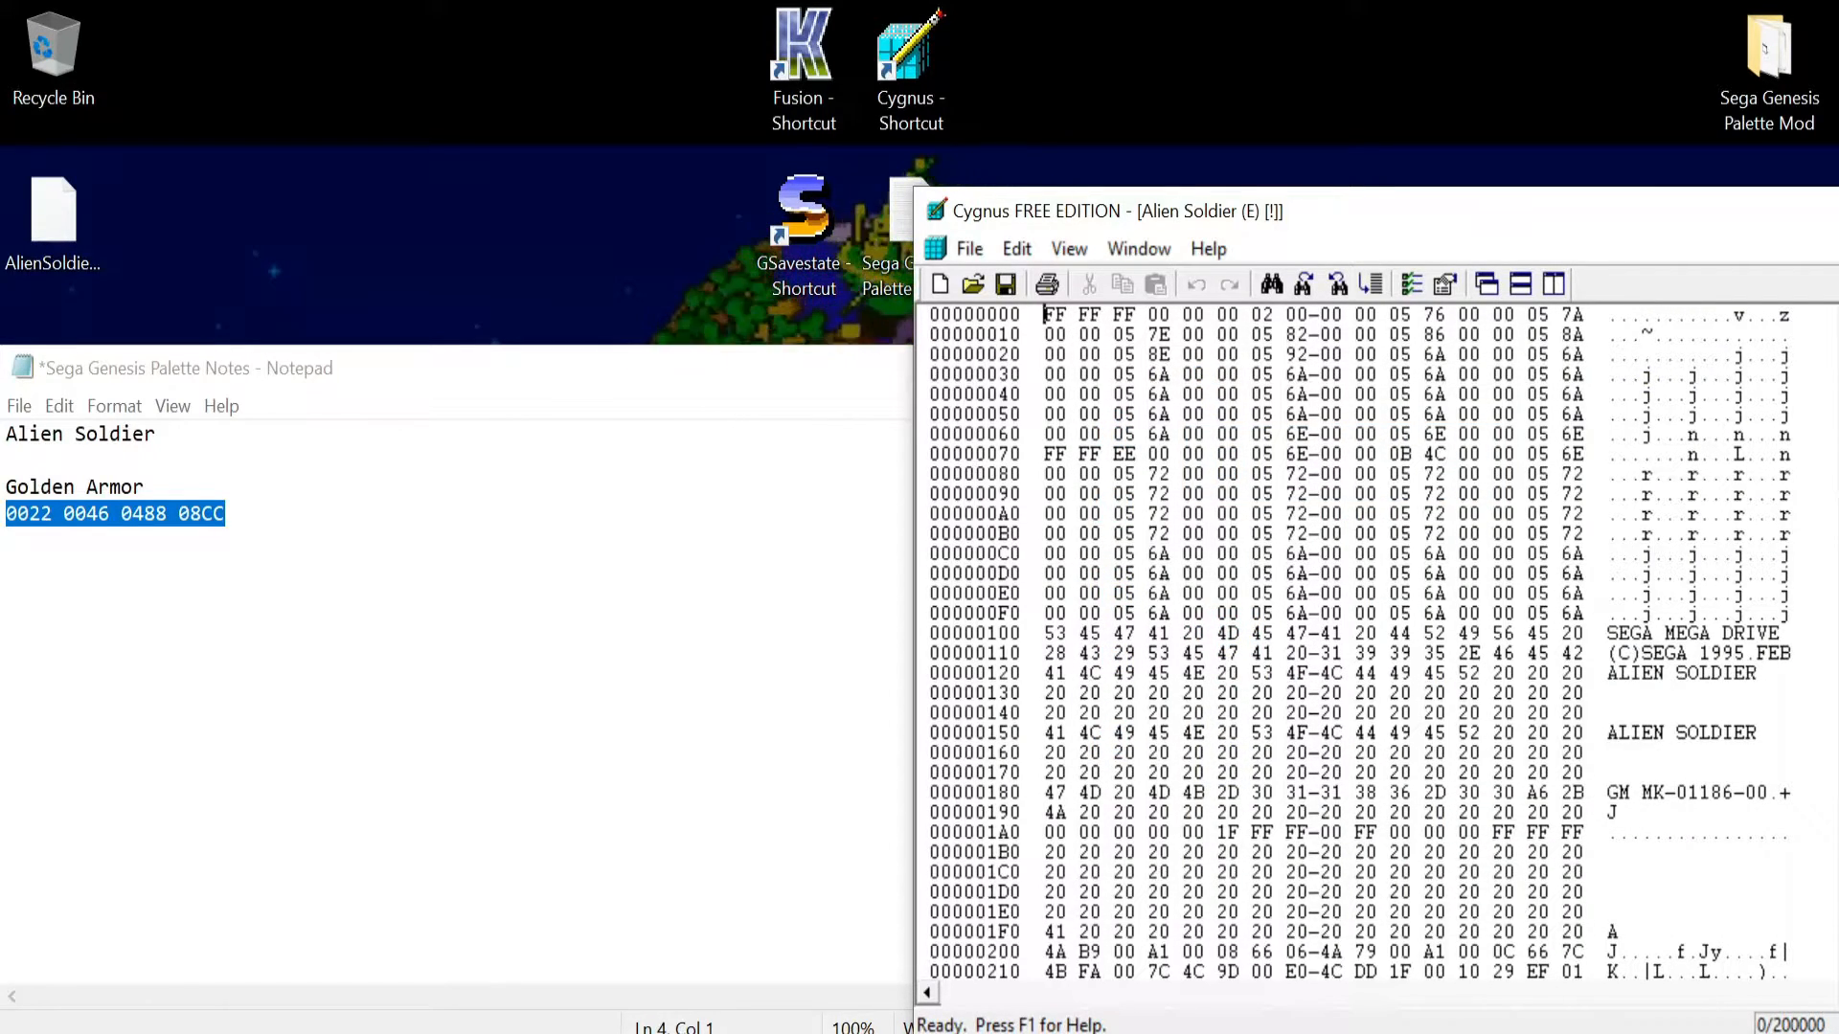
pyautogui.scroll(-4, 1360, 641)
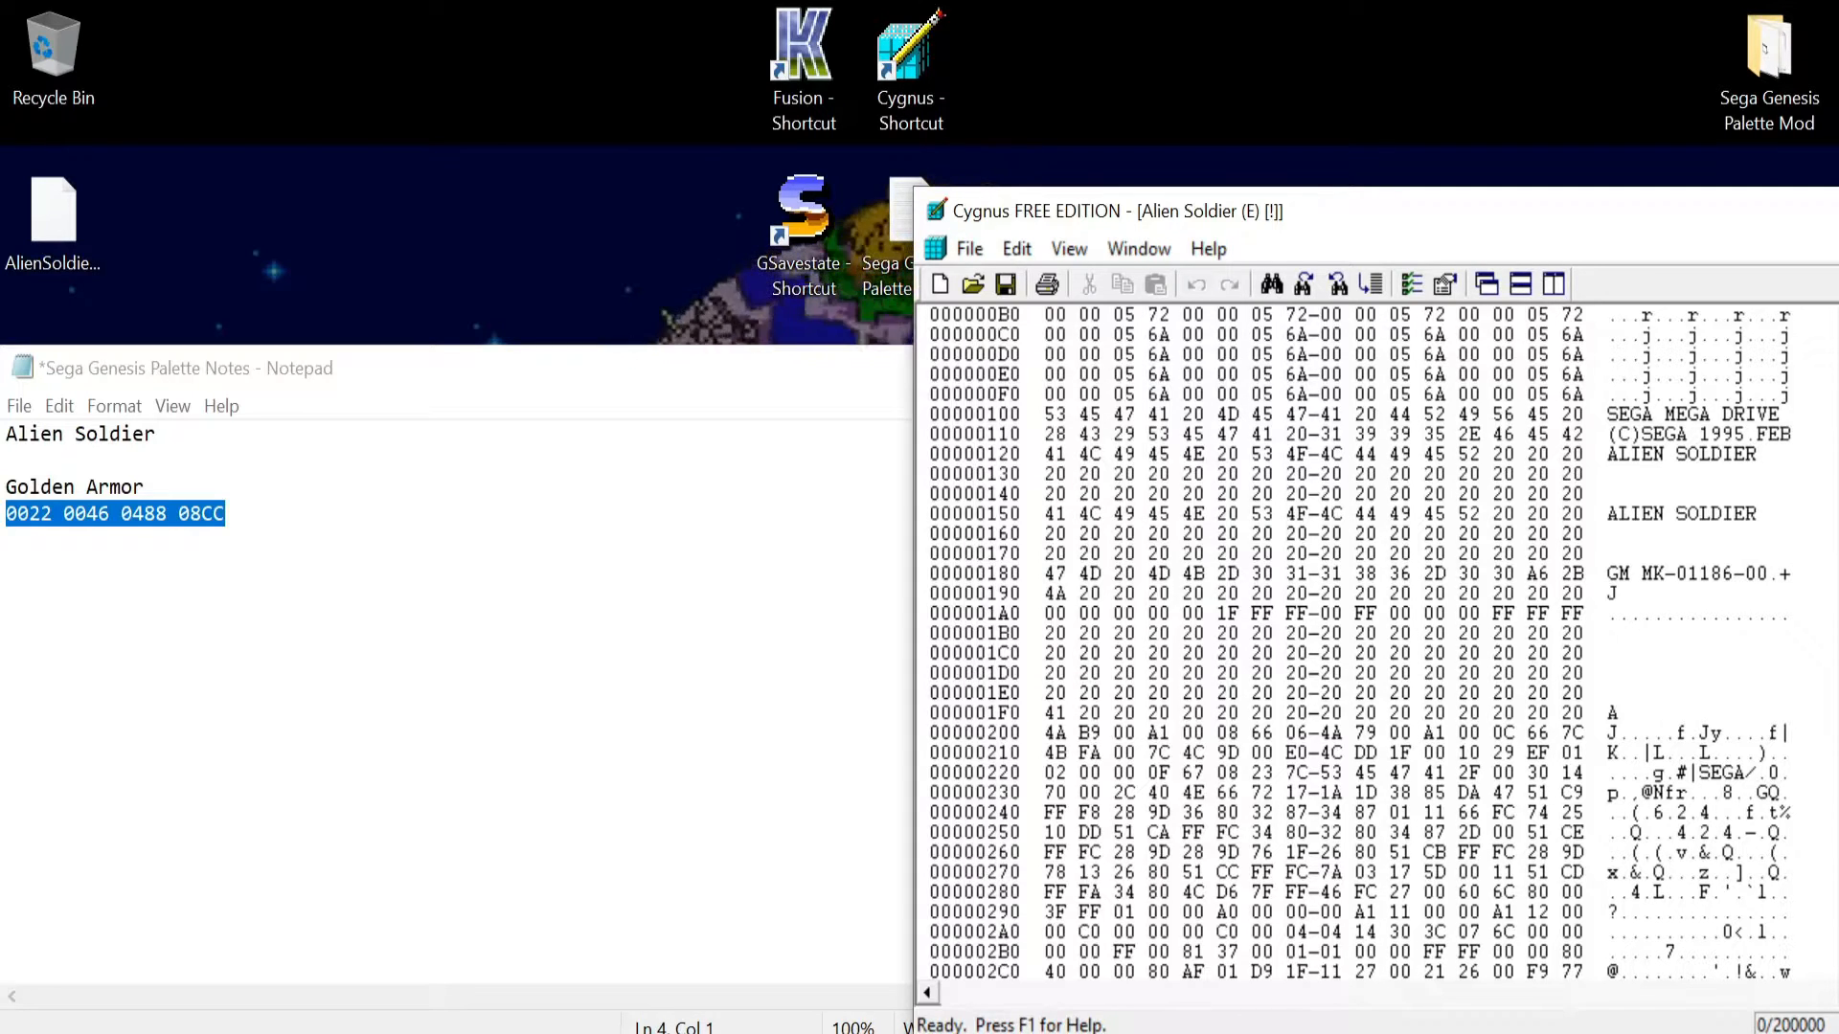
pyautogui.click(226, 514)
pyautogui.moveTo(226, 515); pyautogui.dragTo(6, 515)
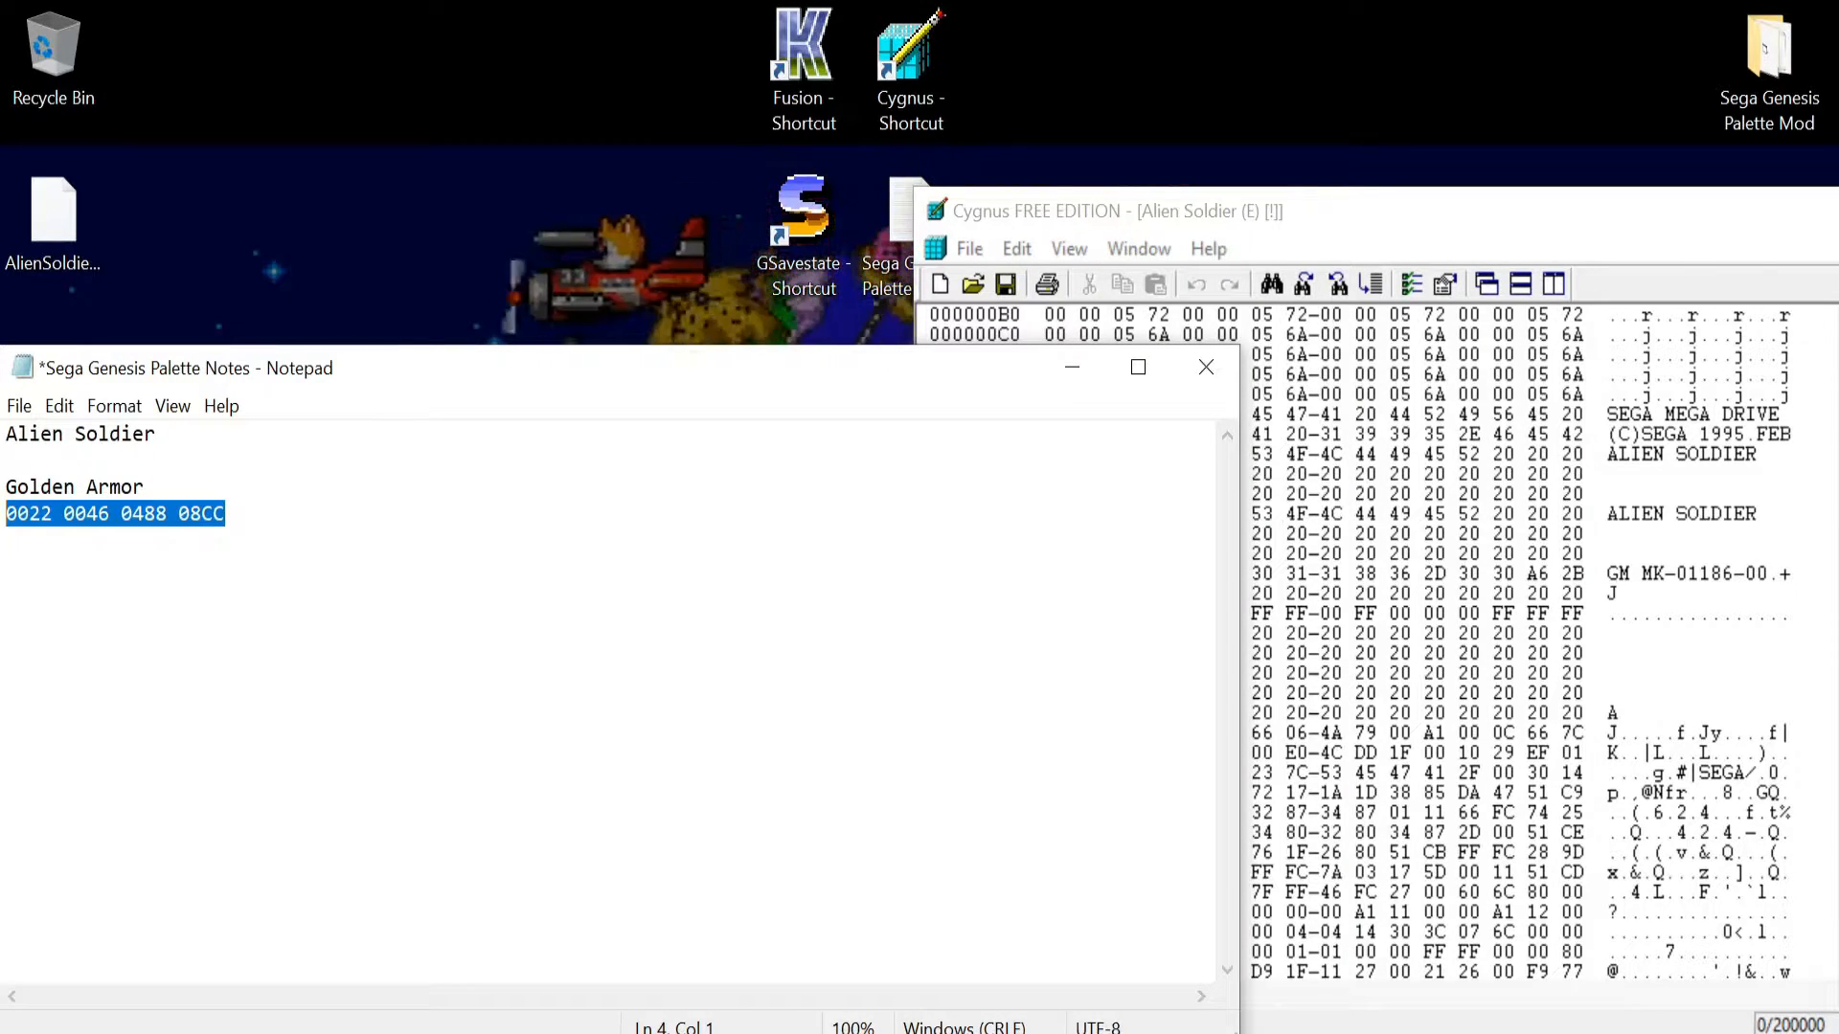
pyautogui.click(1394, 434)
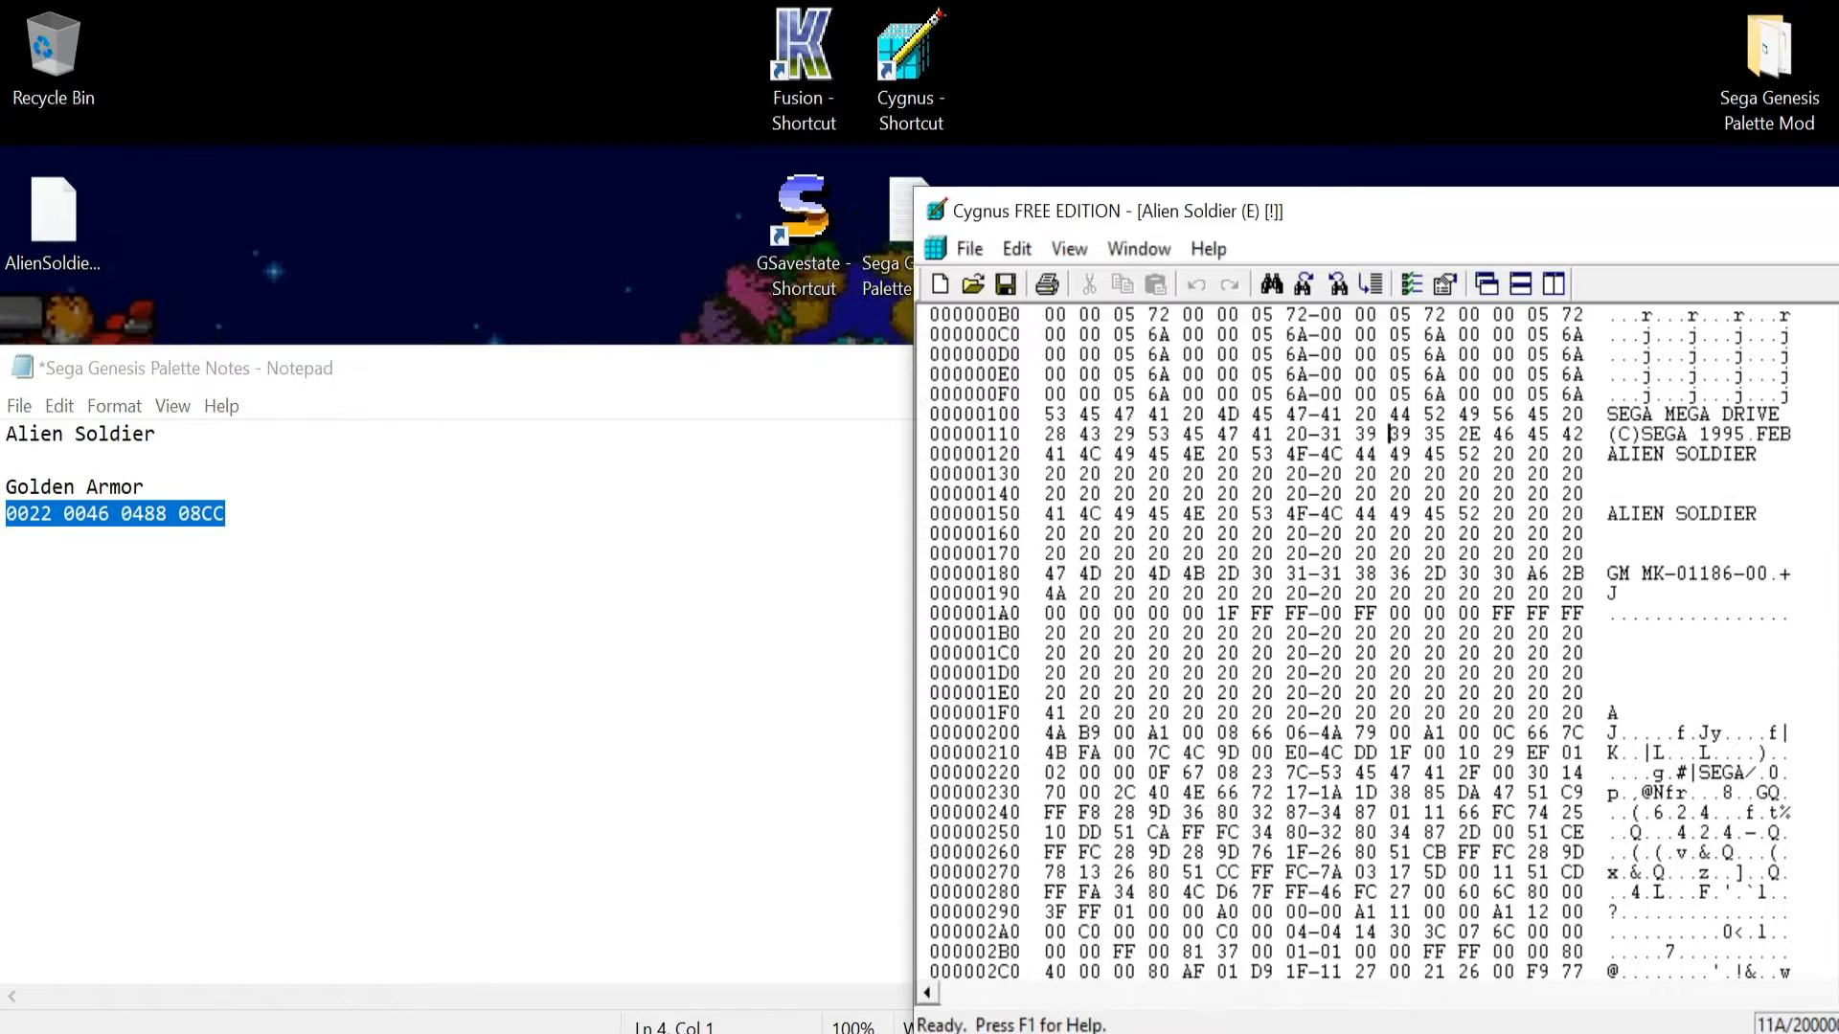
pyautogui.click(239, 514)
pyautogui.click(1494, 434)
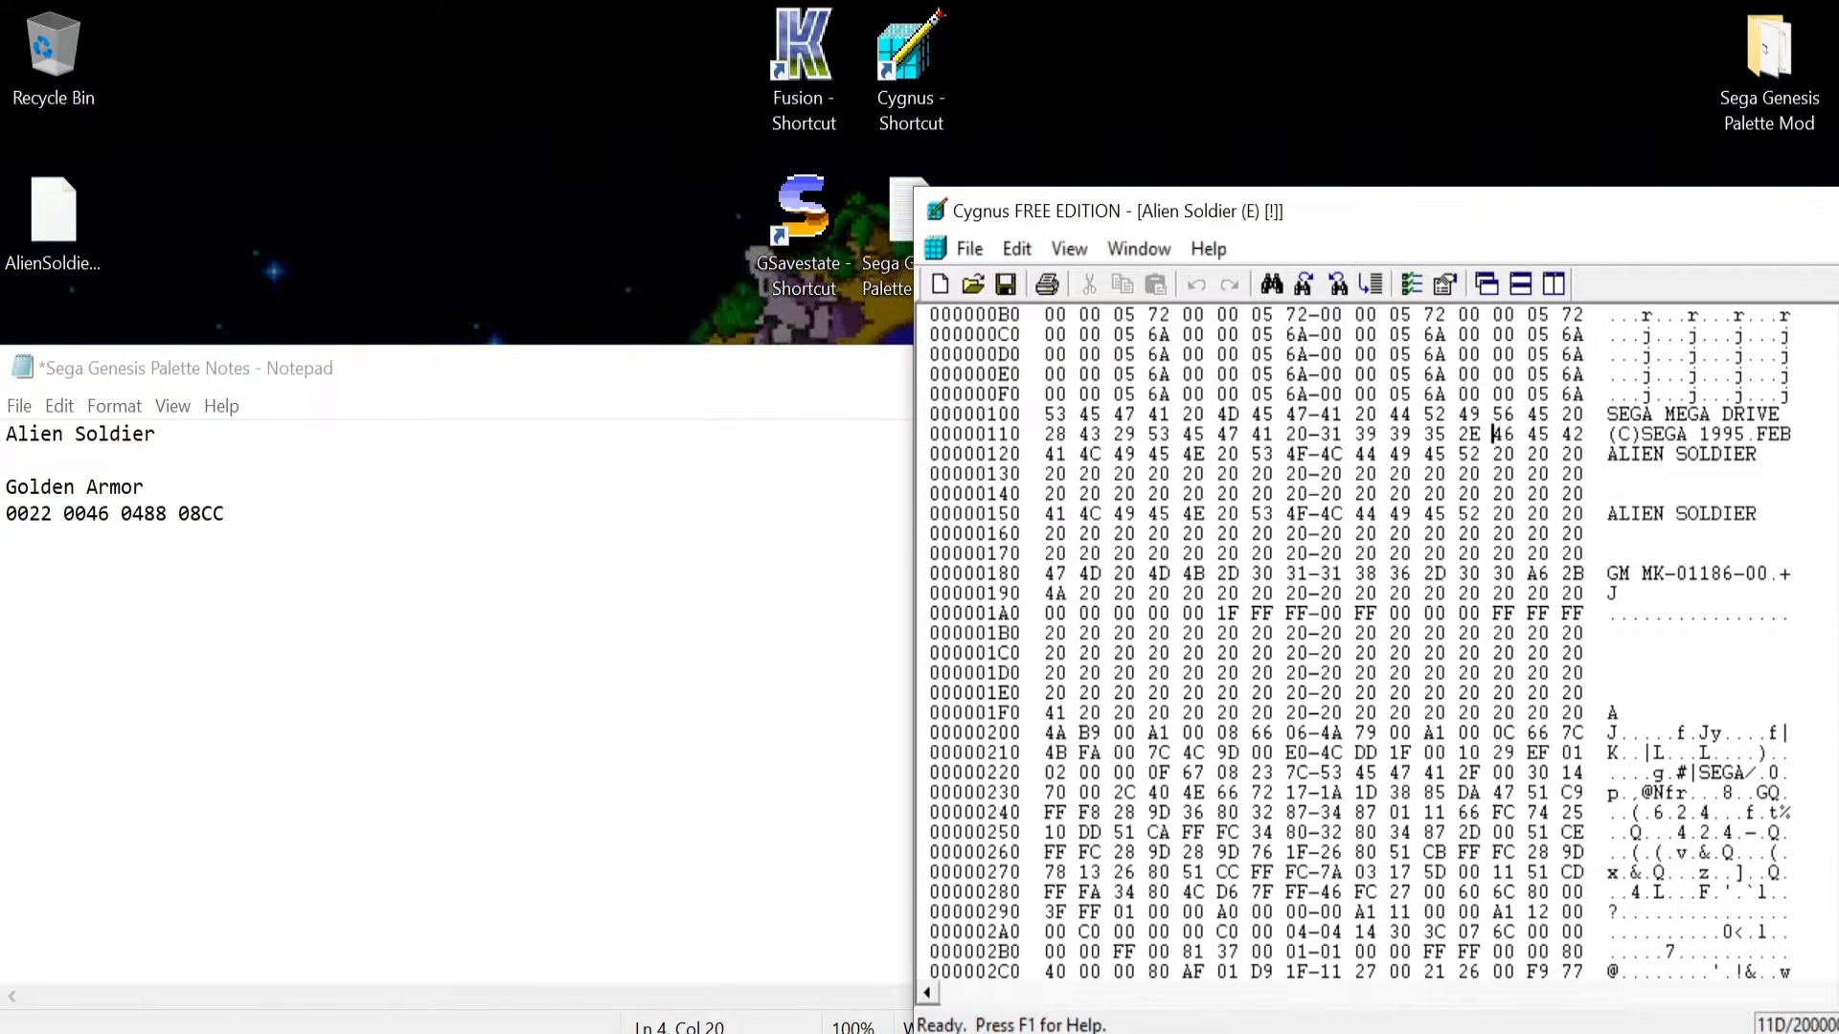
pyautogui.hotkey('ctrl', 'f')
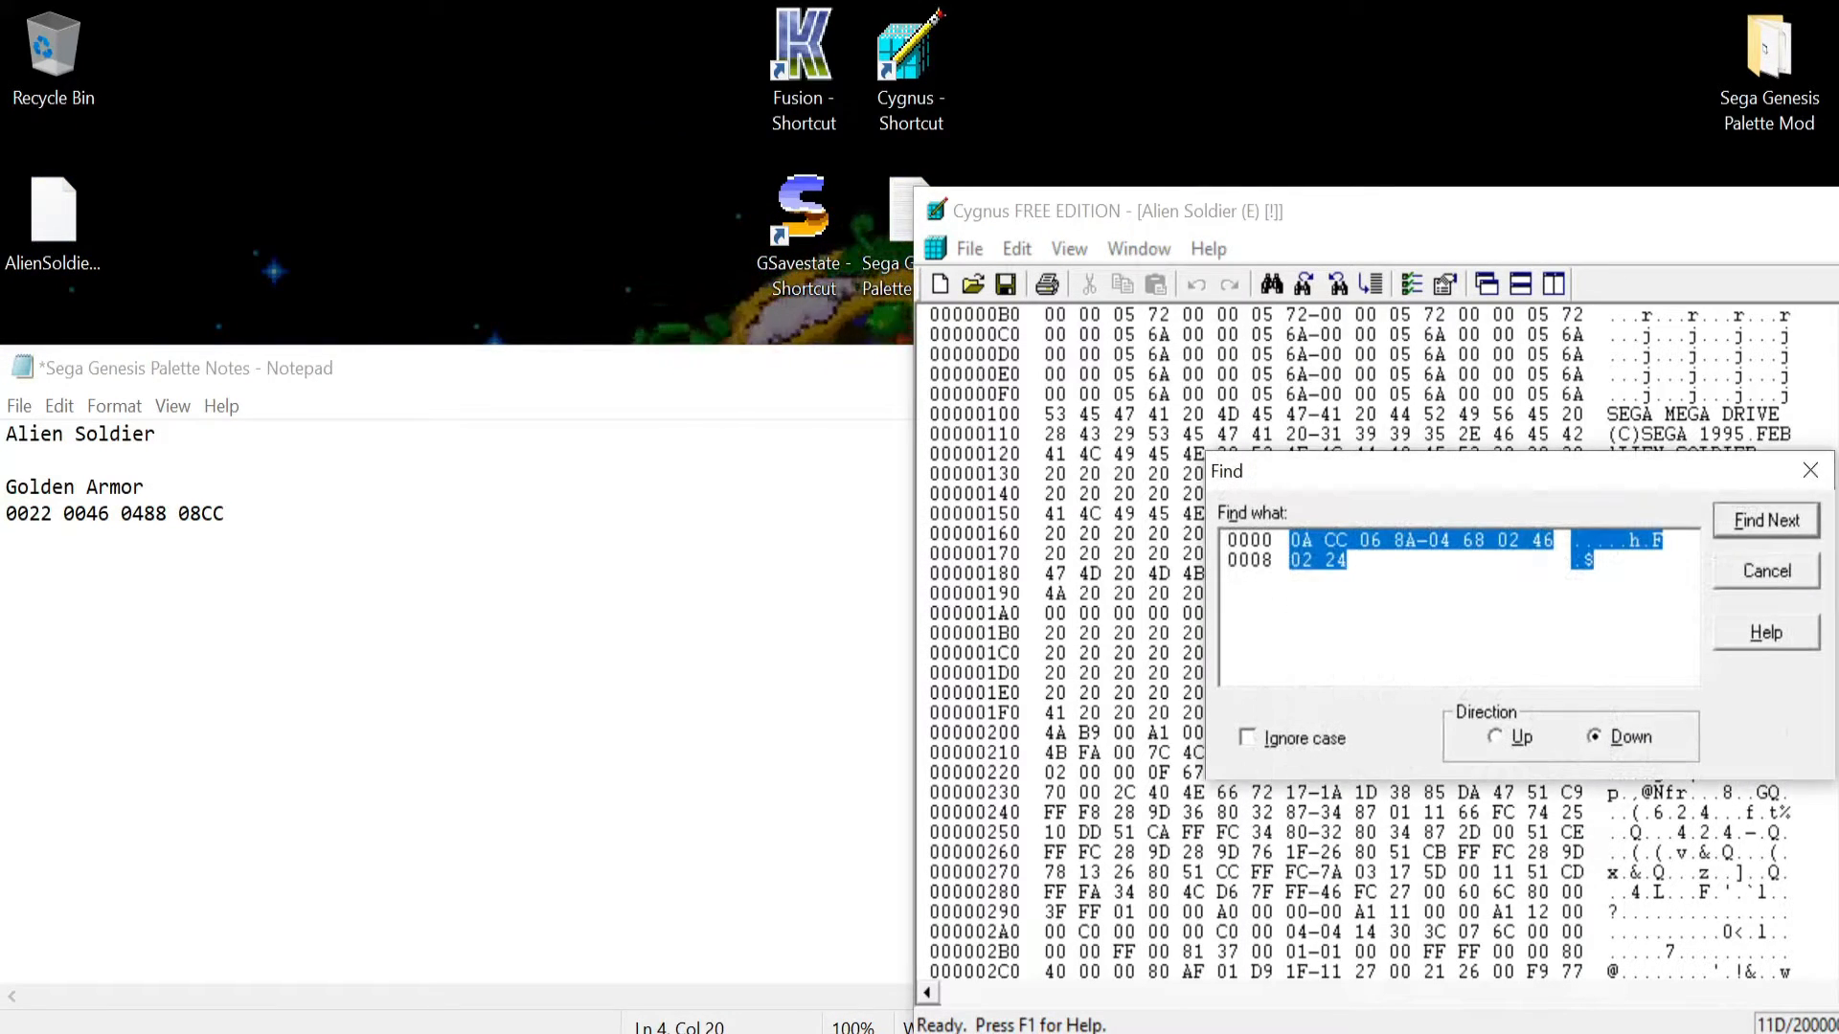
pyautogui.press('BackSpace')
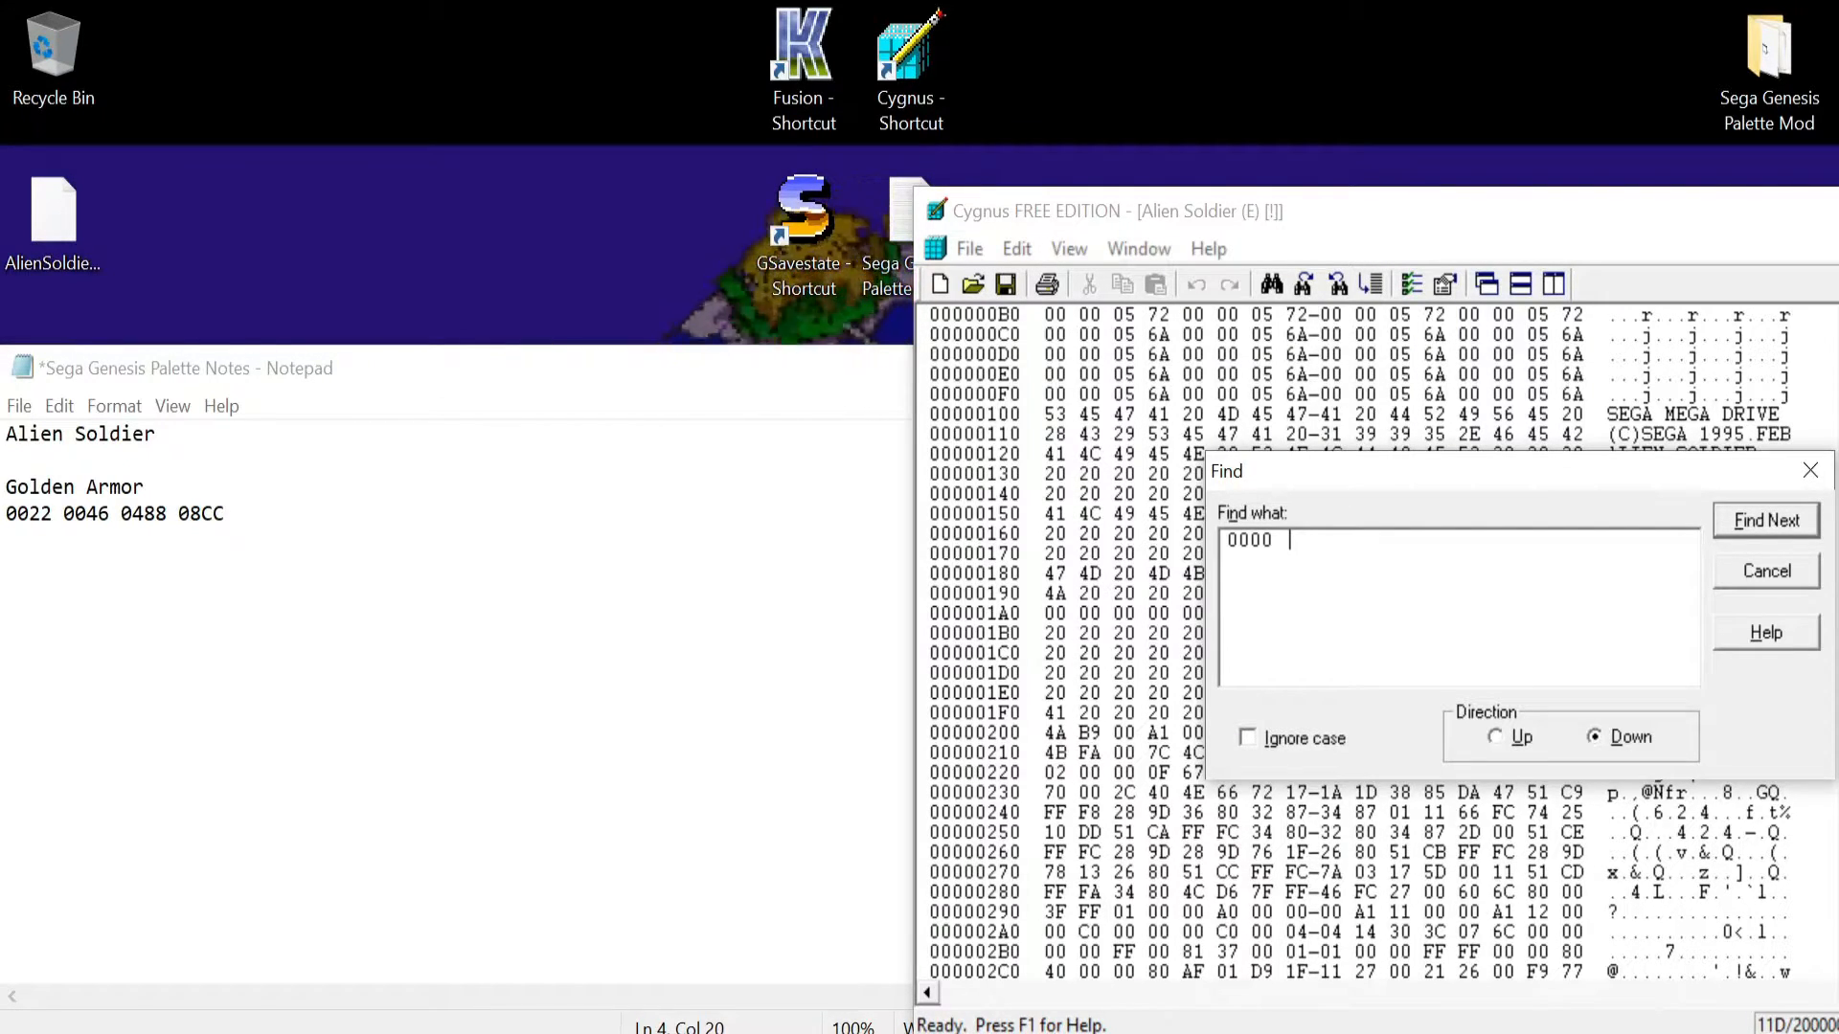
pyautogui.write('00 46-04 88 08 CC .".F....')
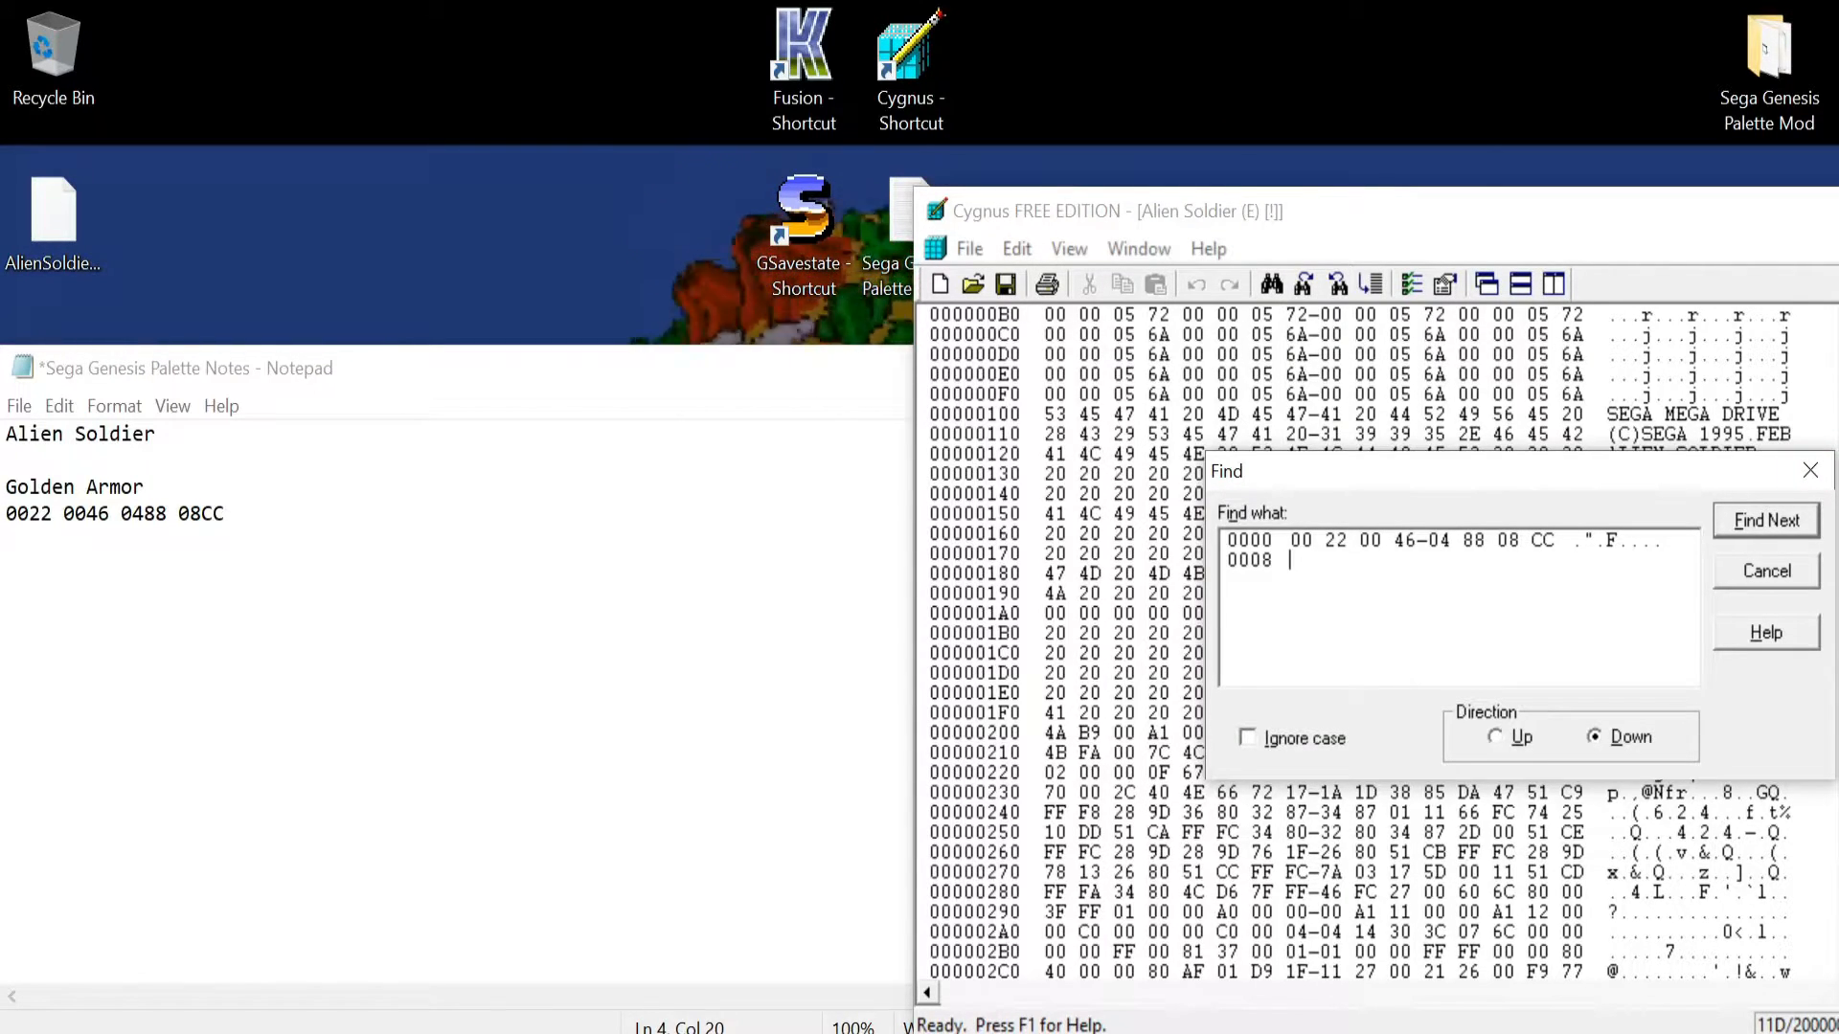
pyautogui.press('Return')
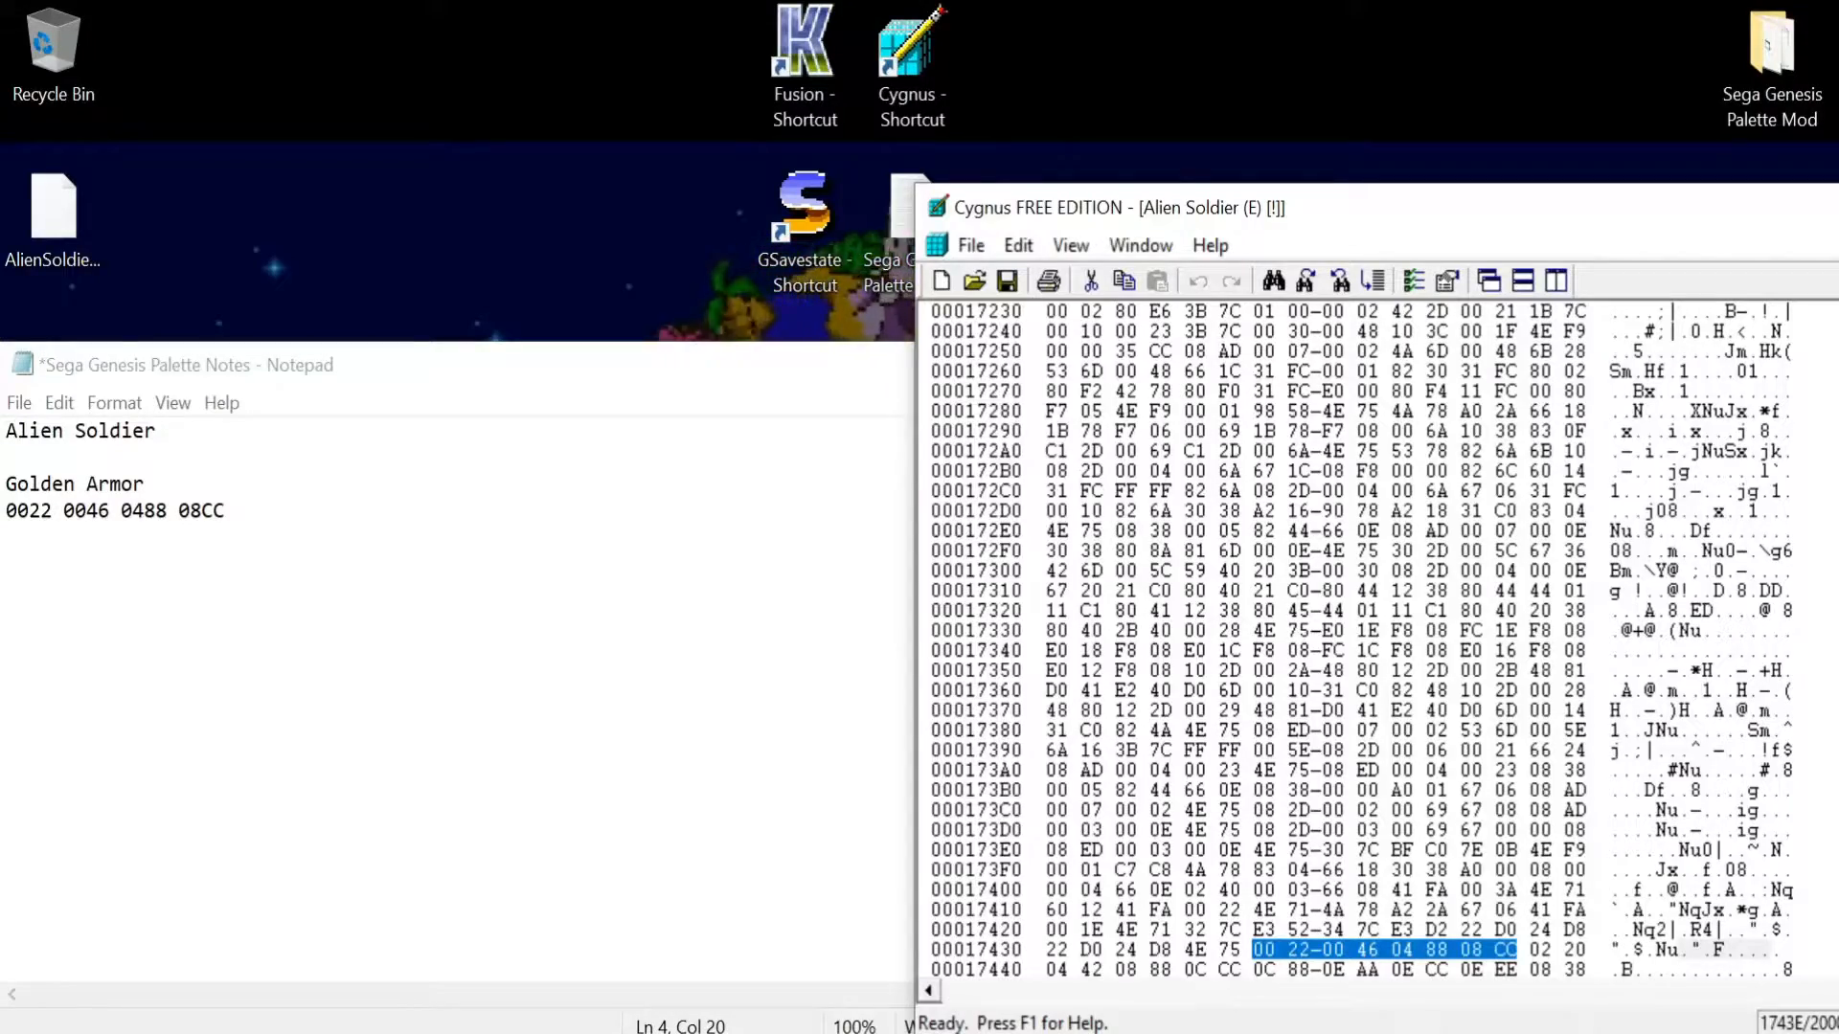
# - Add the ROM row address as "(00017430)" below the Golden Armor codes in the Notepad notes and select both lines
pyautogui.hotkey('alt', 'Tab')
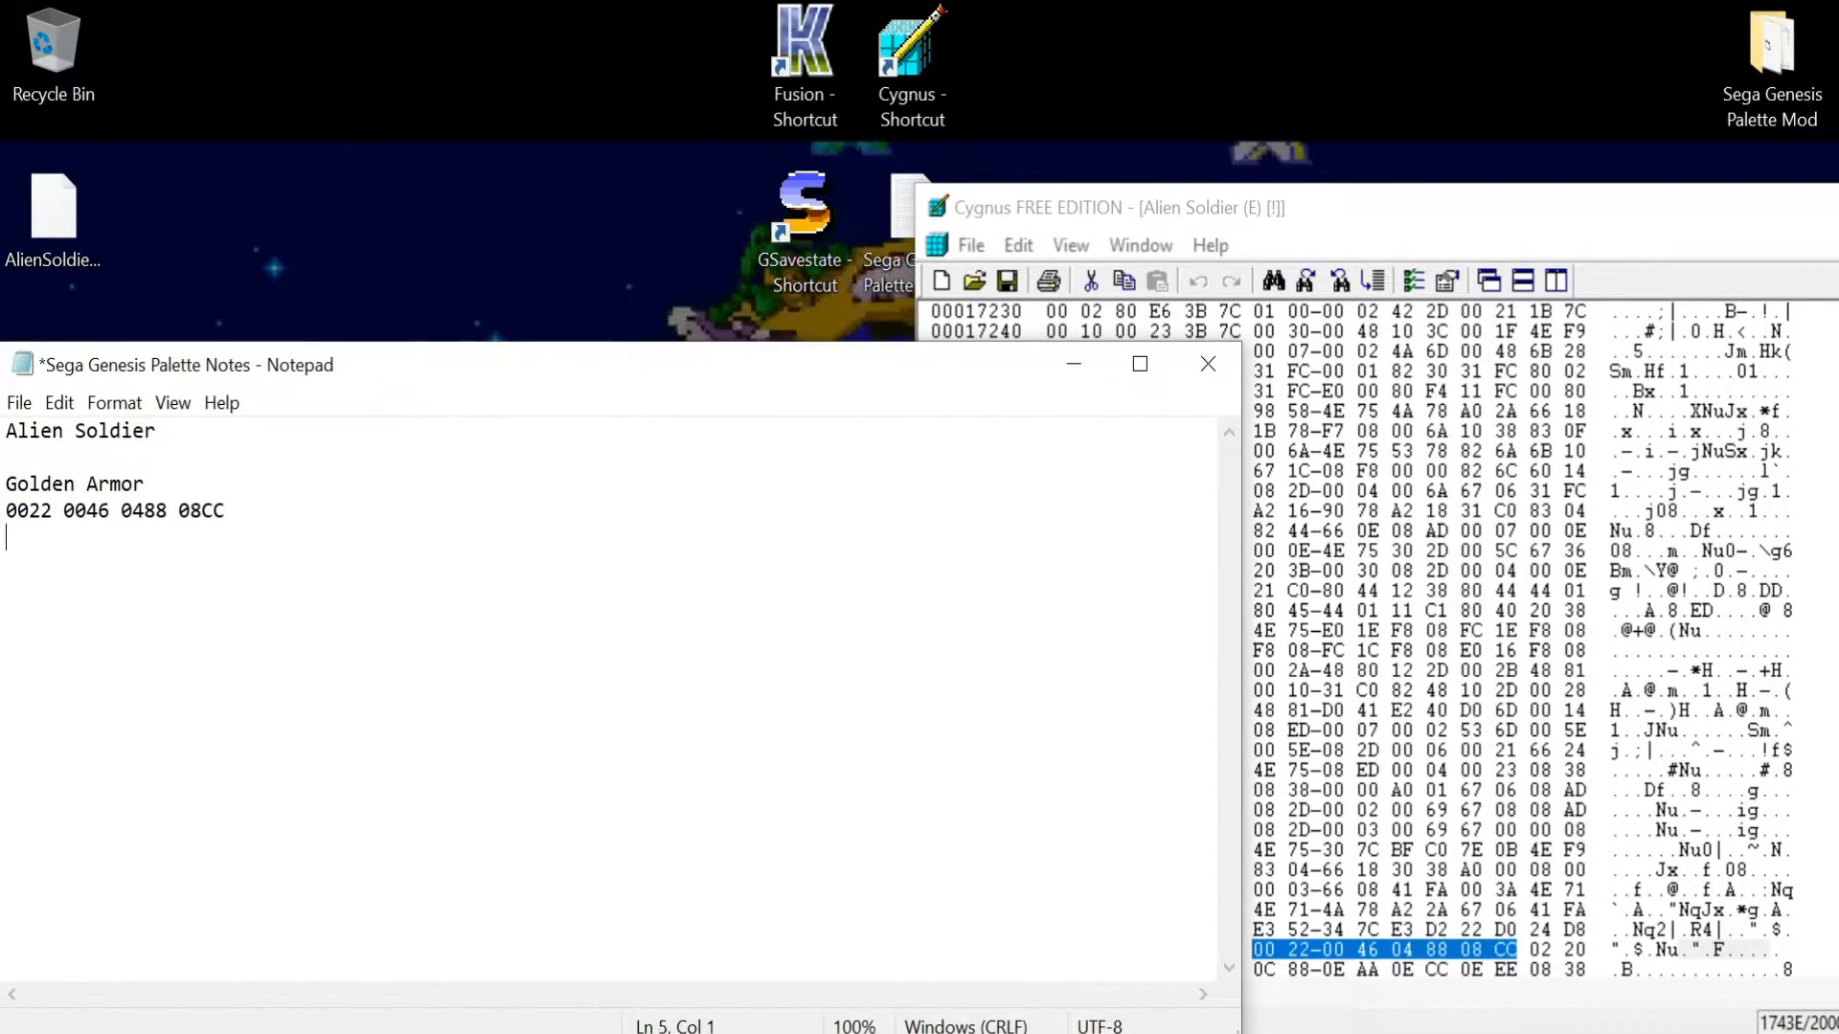
pyautogui.write('(')
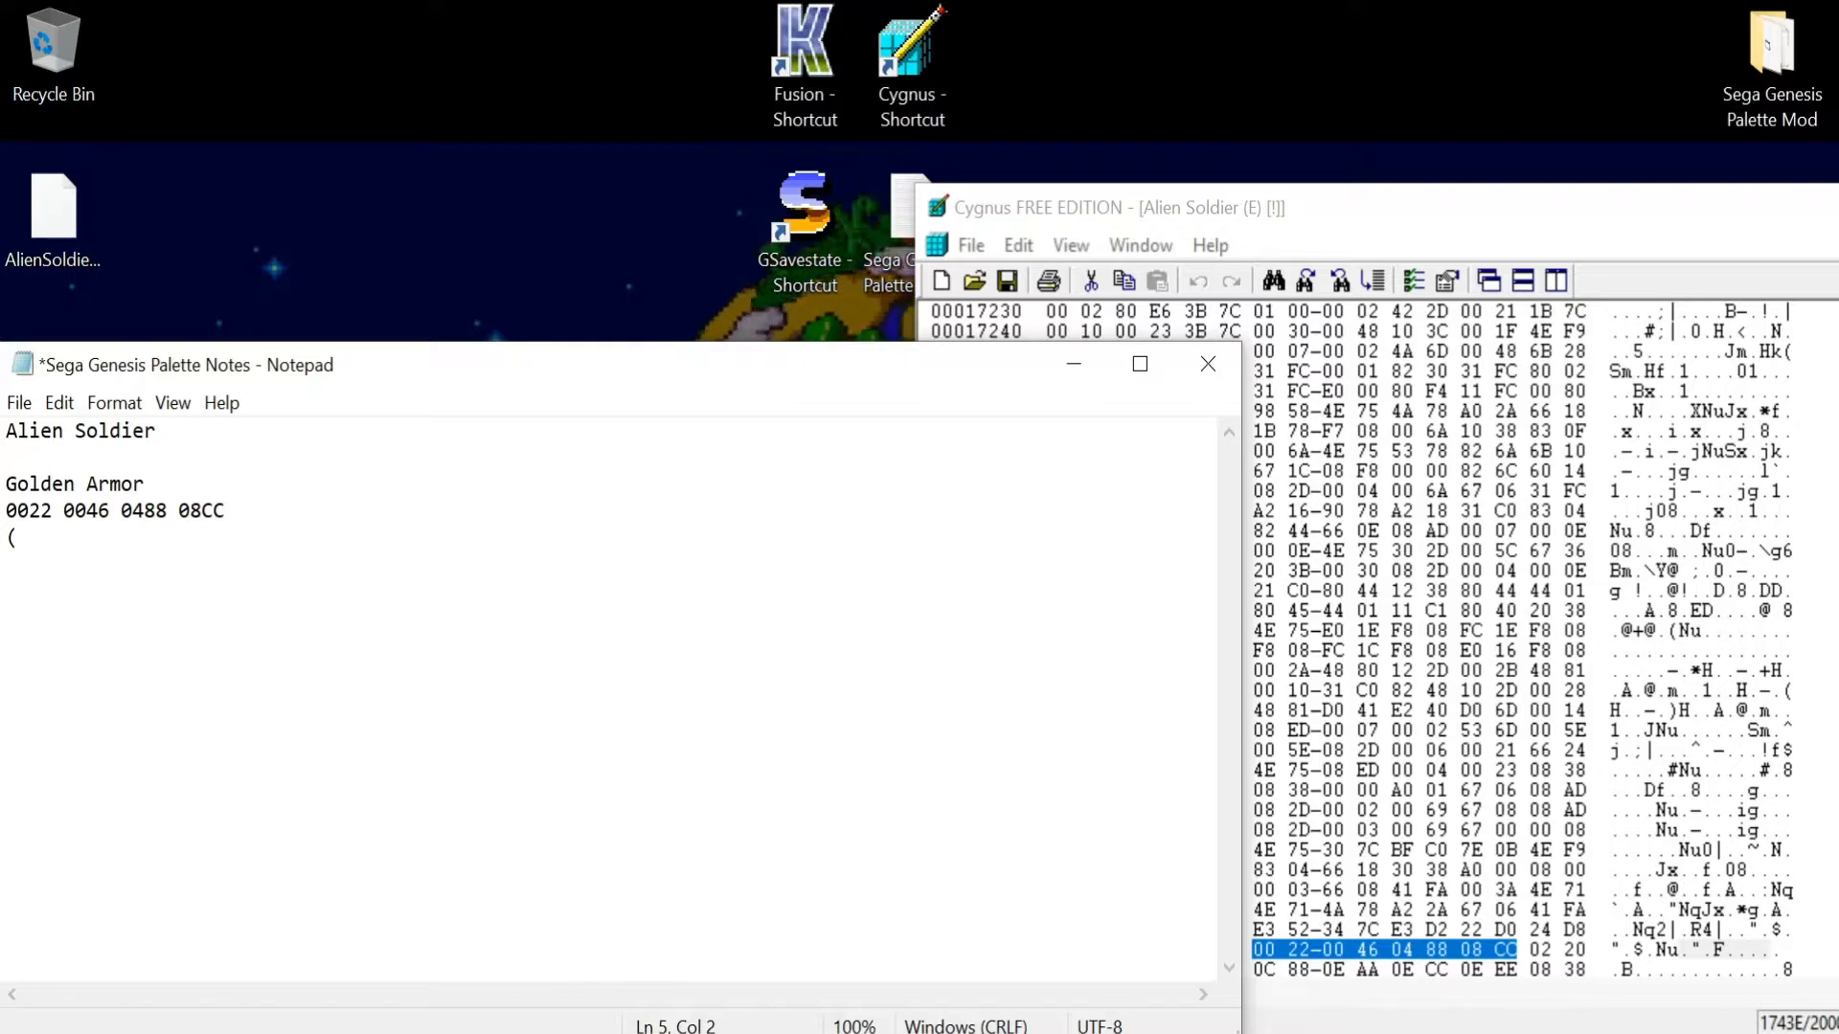
pyautogui.hotkey('alt', 'Tab')
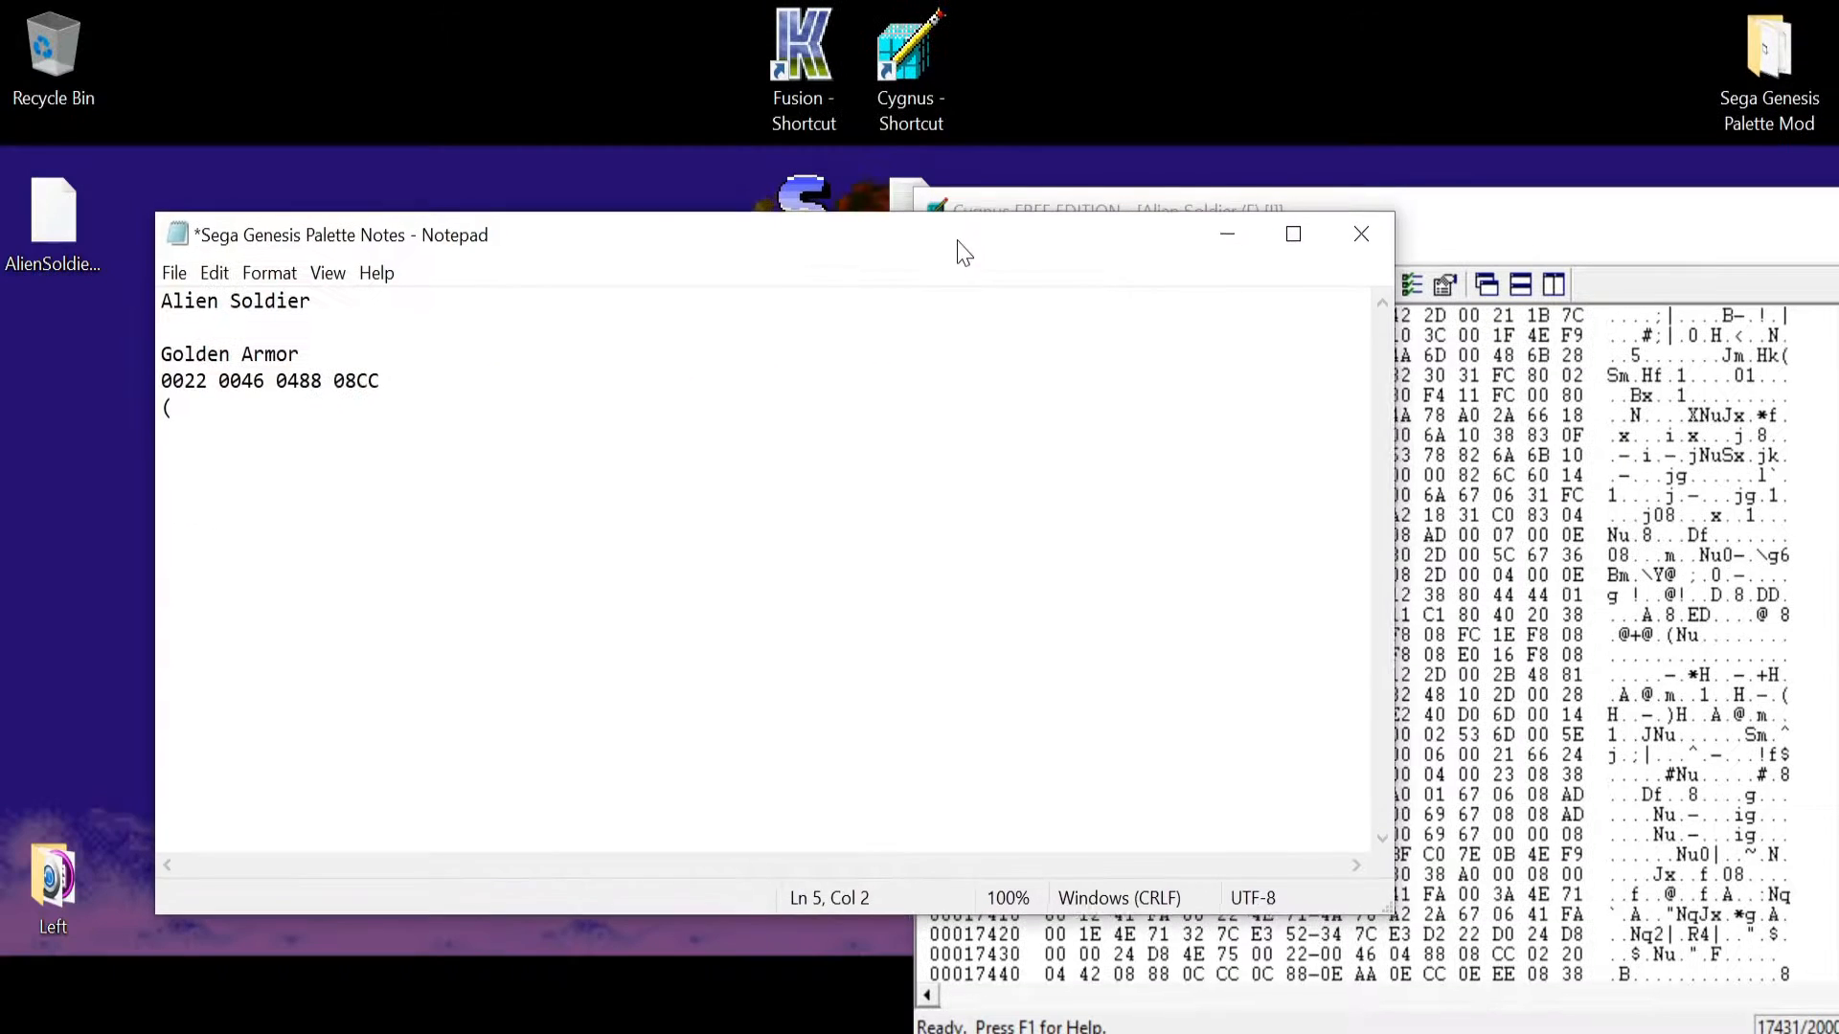
pyautogui.moveTo(962, 254); pyautogui.dragTo(971, 258)
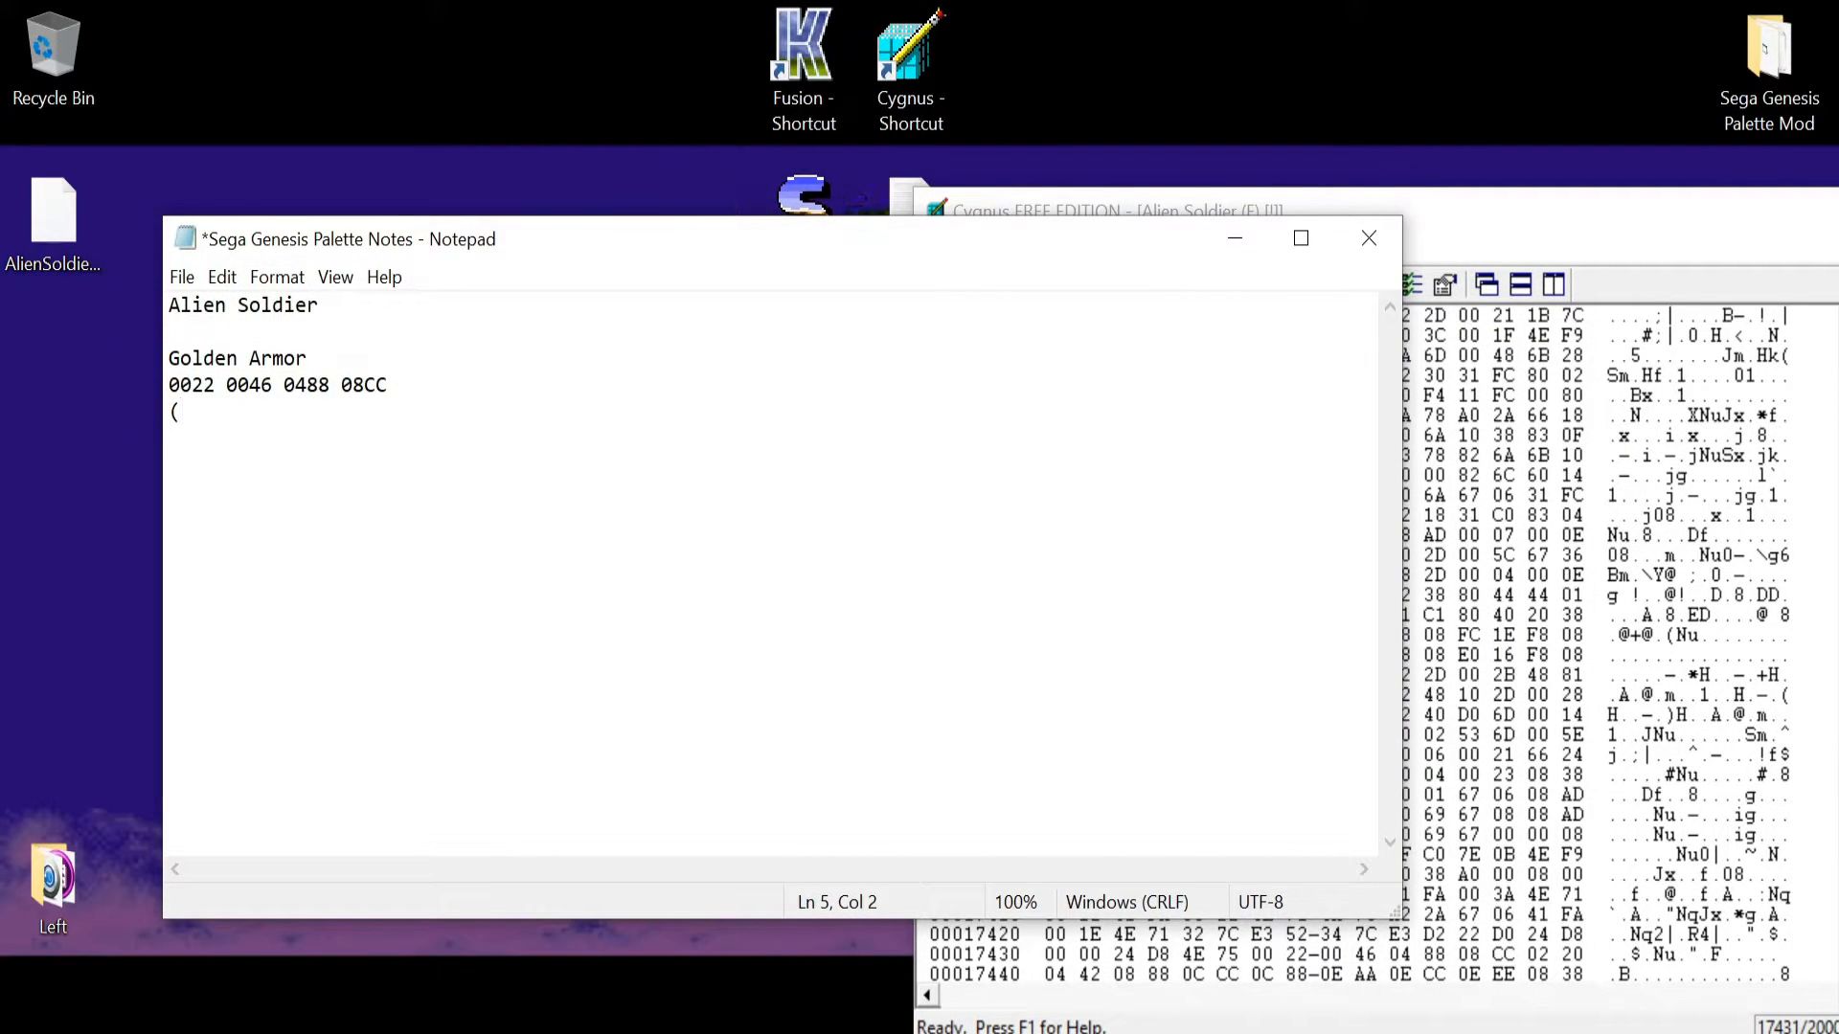
pyautogui.write('1')
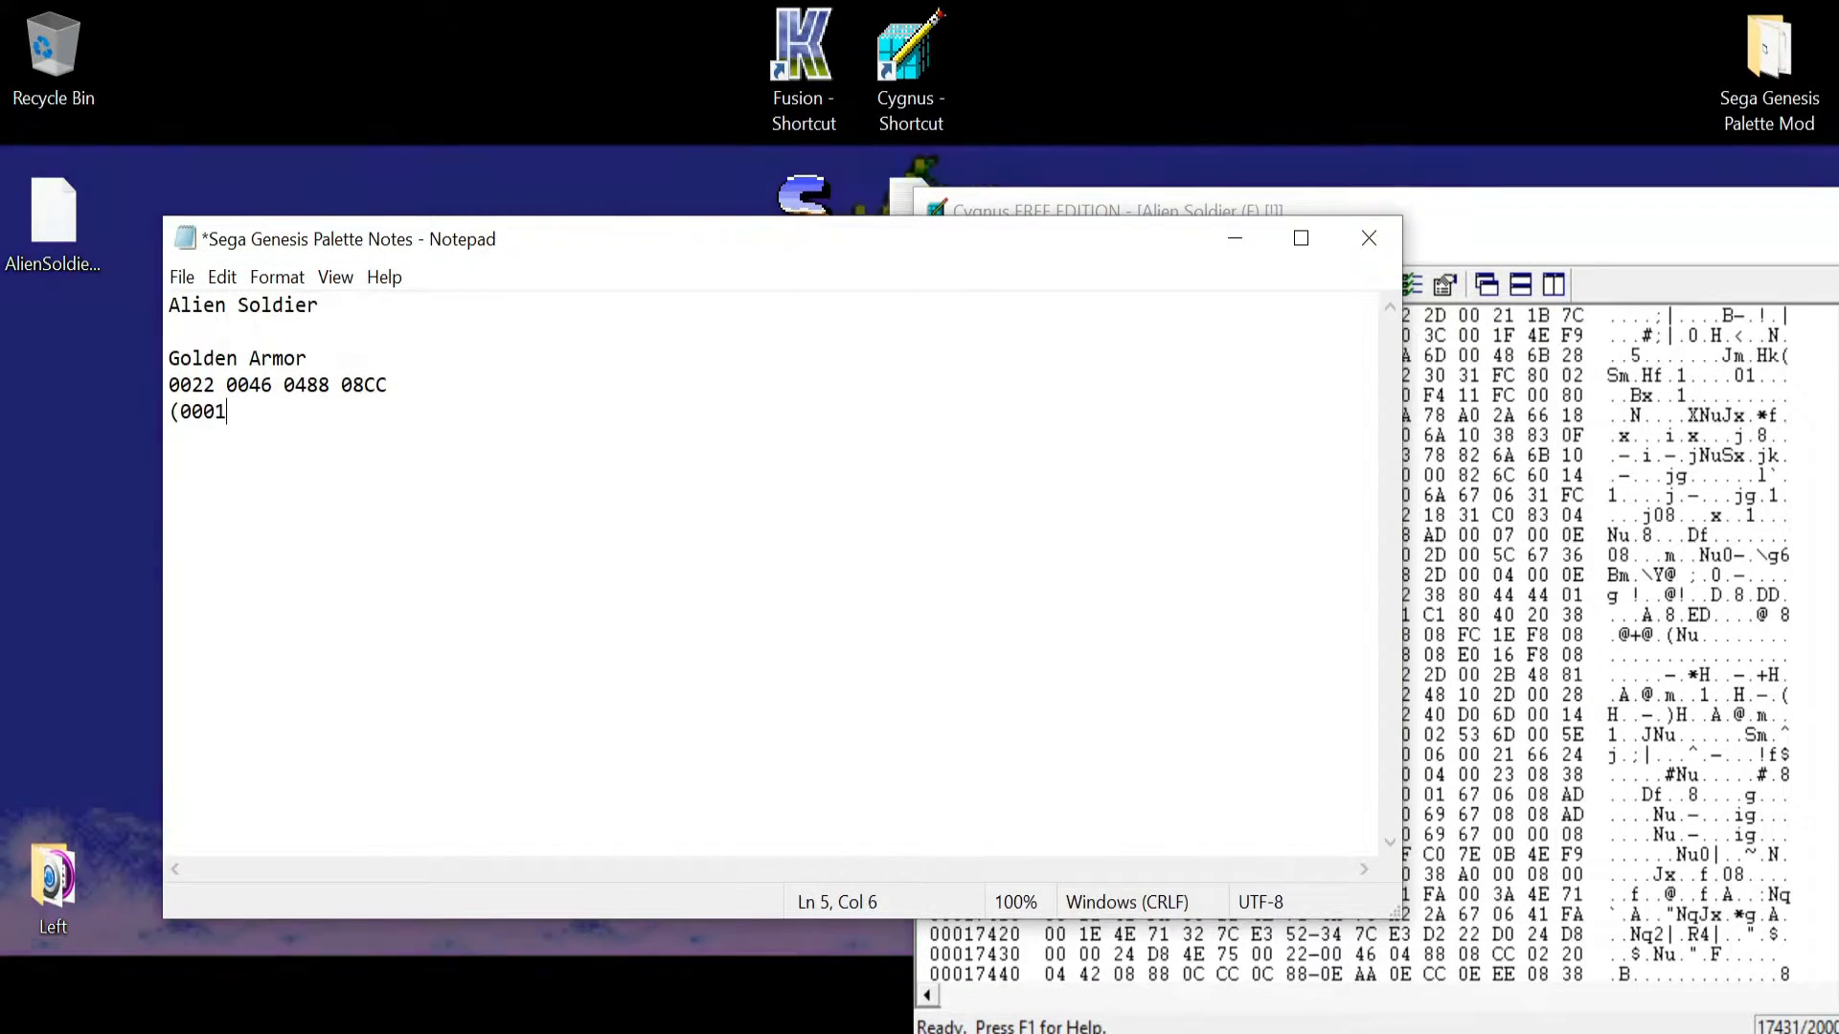
pyautogui.write('7430)')
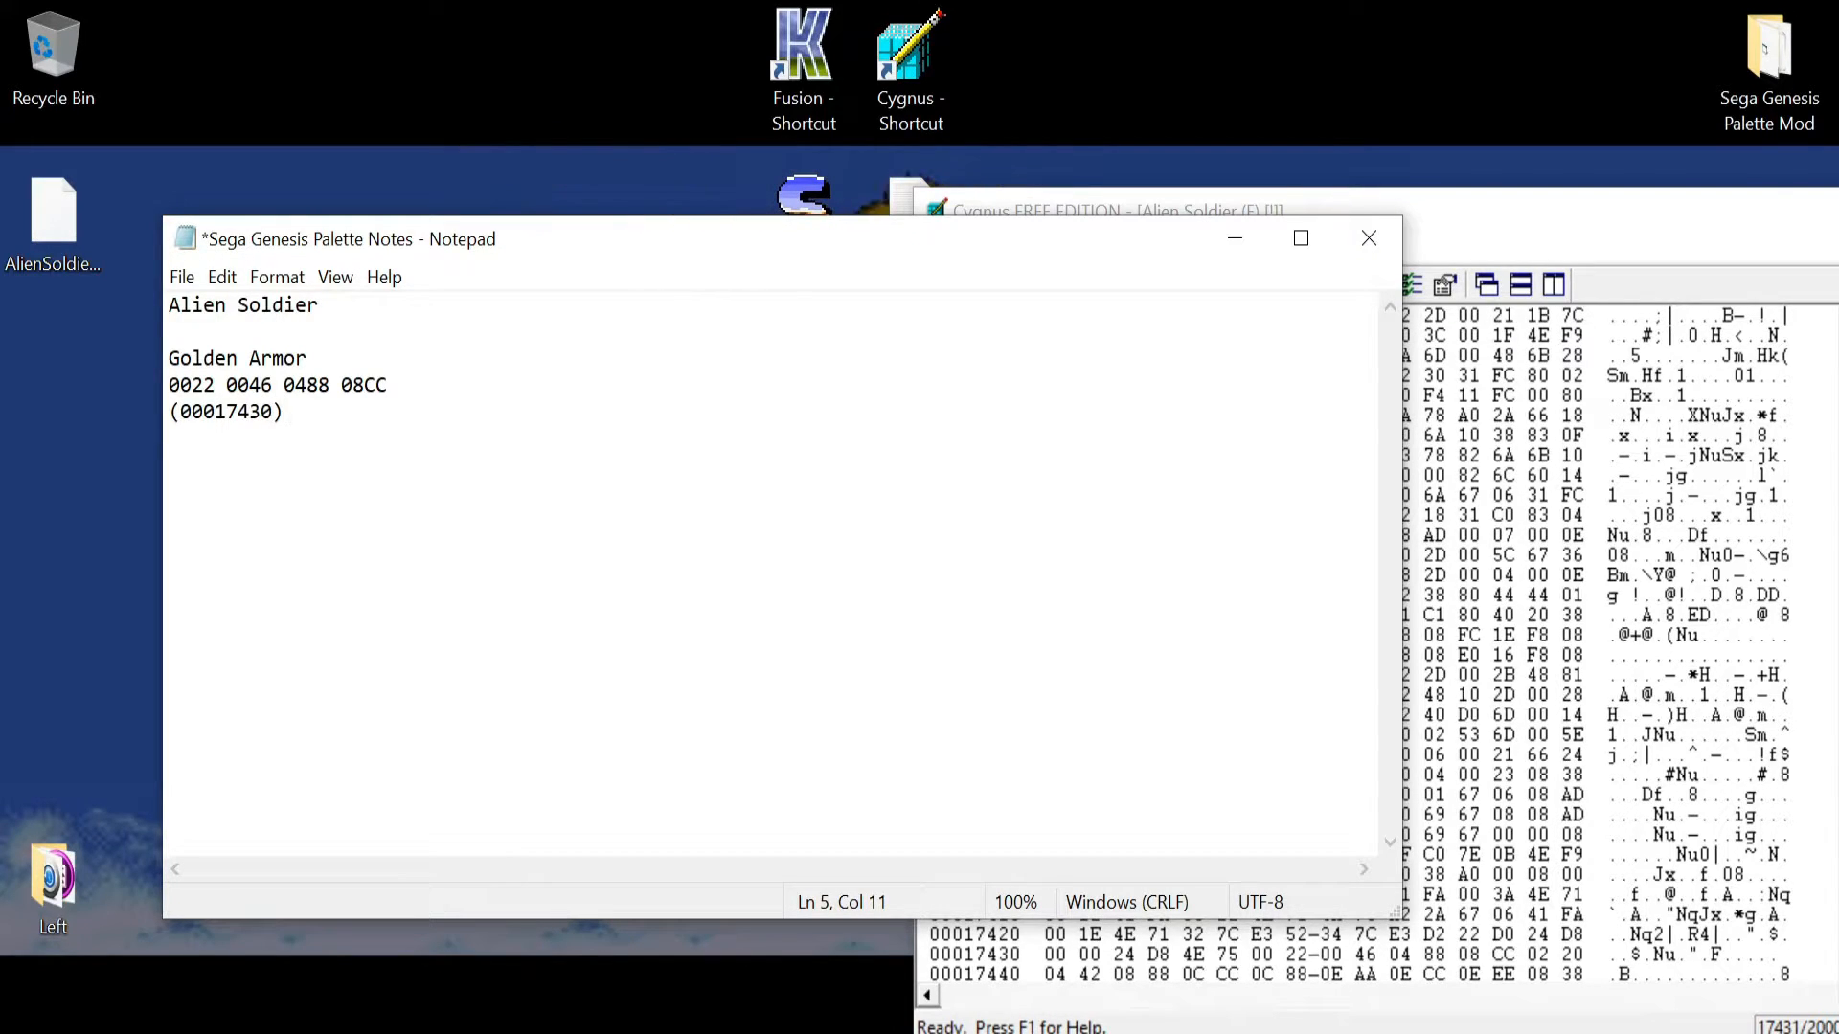
pyautogui.hotkey('shift', 'Home')
pyautogui.press('End')
pyautogui.hotkey('shift', 'Home')
pyautogui.hotkey('shift', 'Up')
# - Bring the Cygnus window into full view and close it without saving changes to the Alien Soldier ROM
pyautogui.moveTo(1498, 223); pyautogui.dragTo(958, 248)
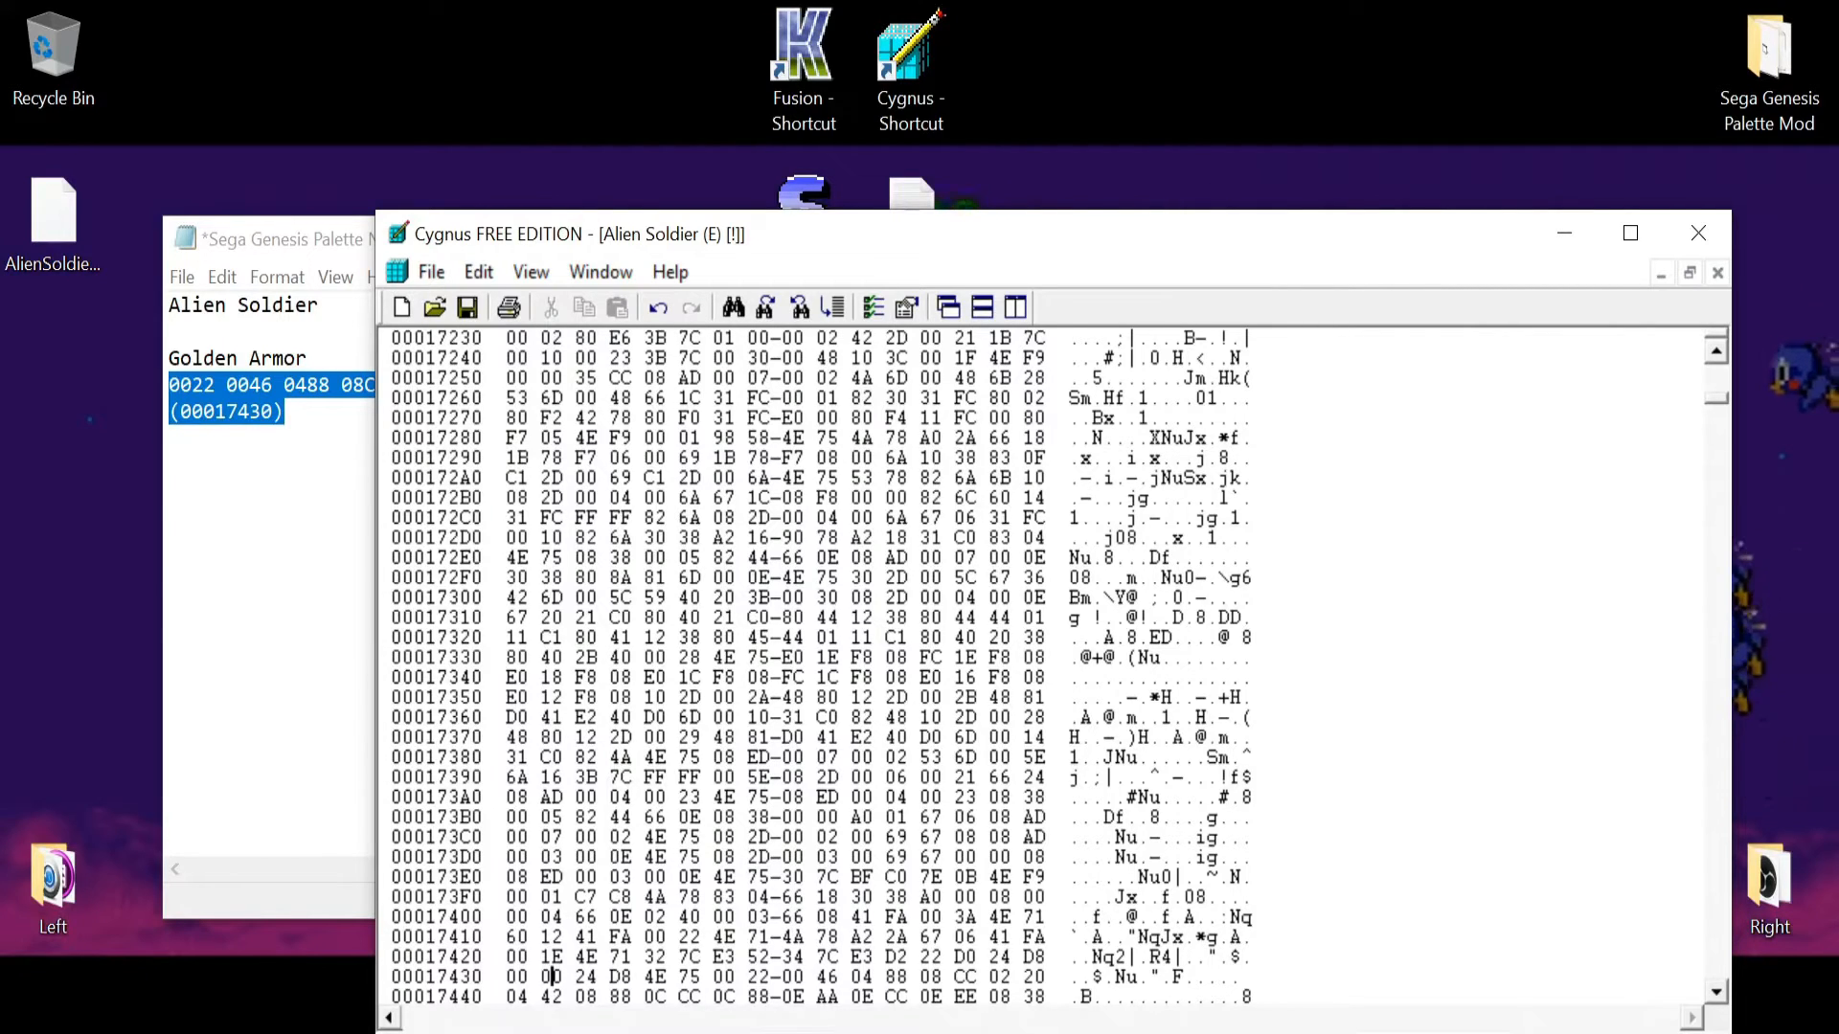
pyautogui.click(1698, 233)
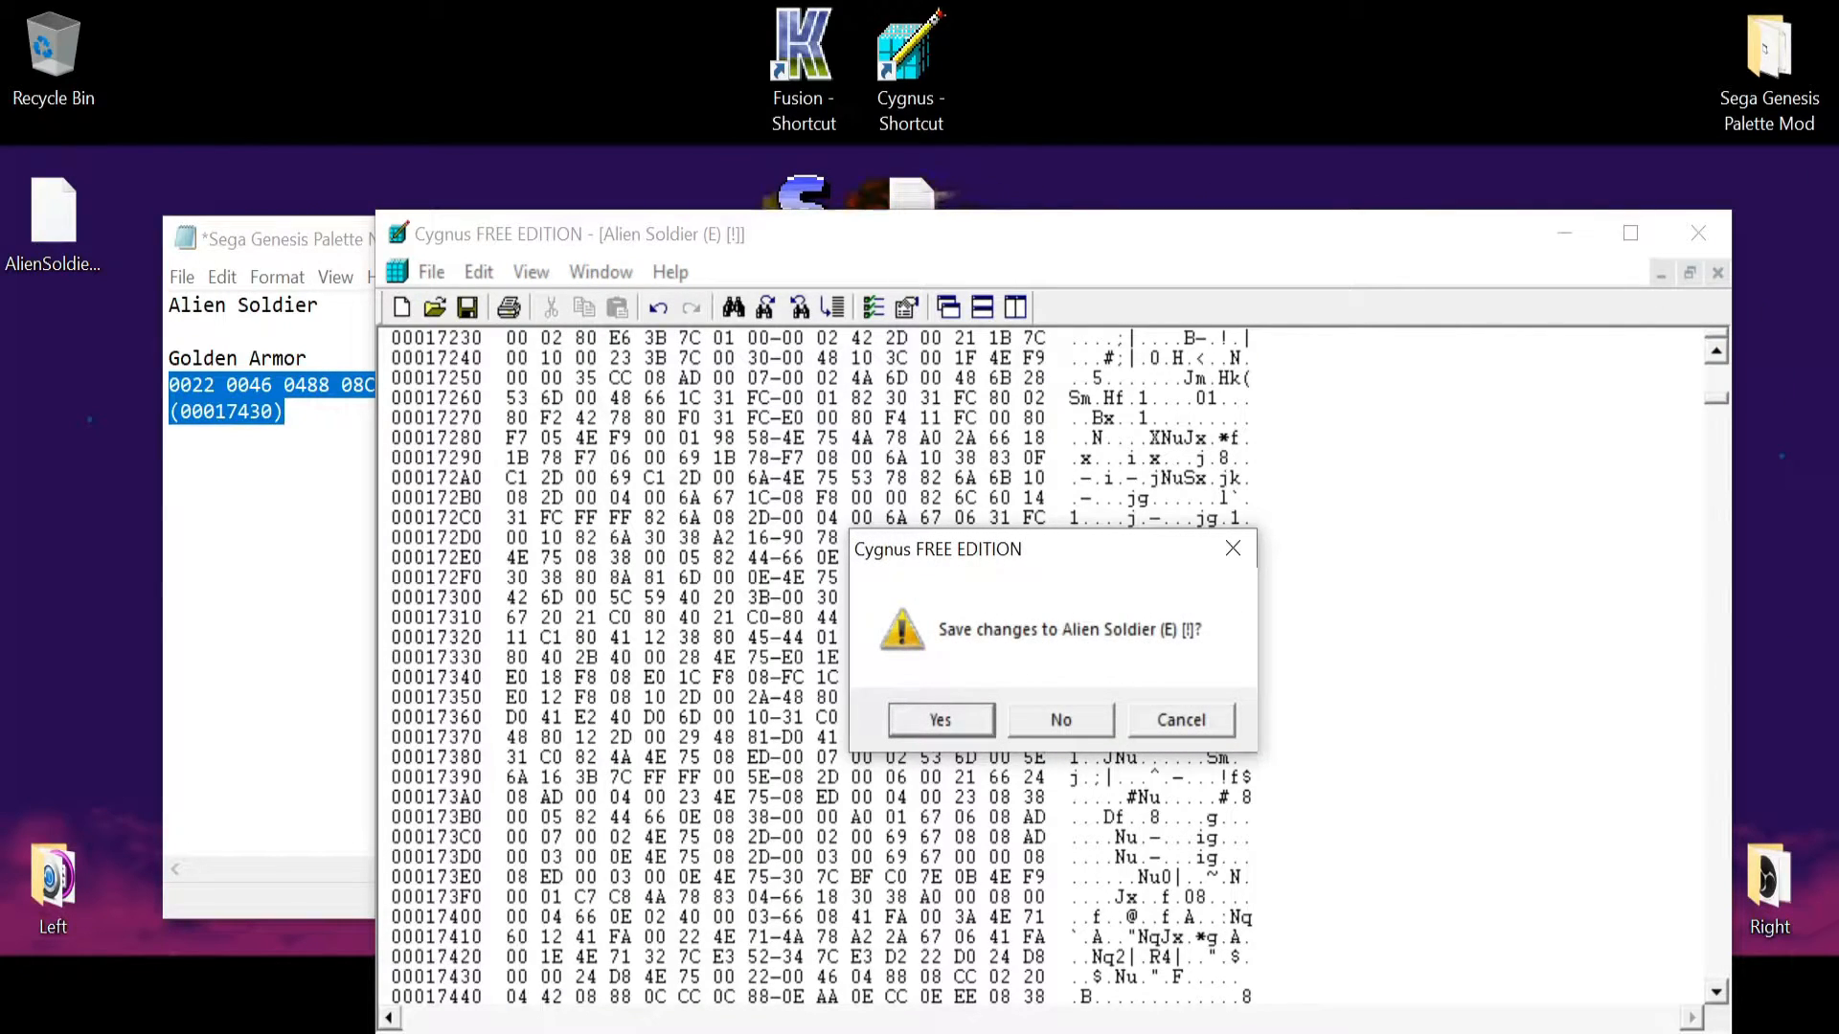
pyautogui.click(1061, 719)
# - Move the HivePal shortcut beside the Cygnus shortcut, launch HivePal, and place its window next to the repositioned notes
pyautogui.moveTo(574, 235); pyautogui.dragTo(431, 287)
pyautogui.moveTo(1447, 378); pyautogui.dragTo(1018, 53)
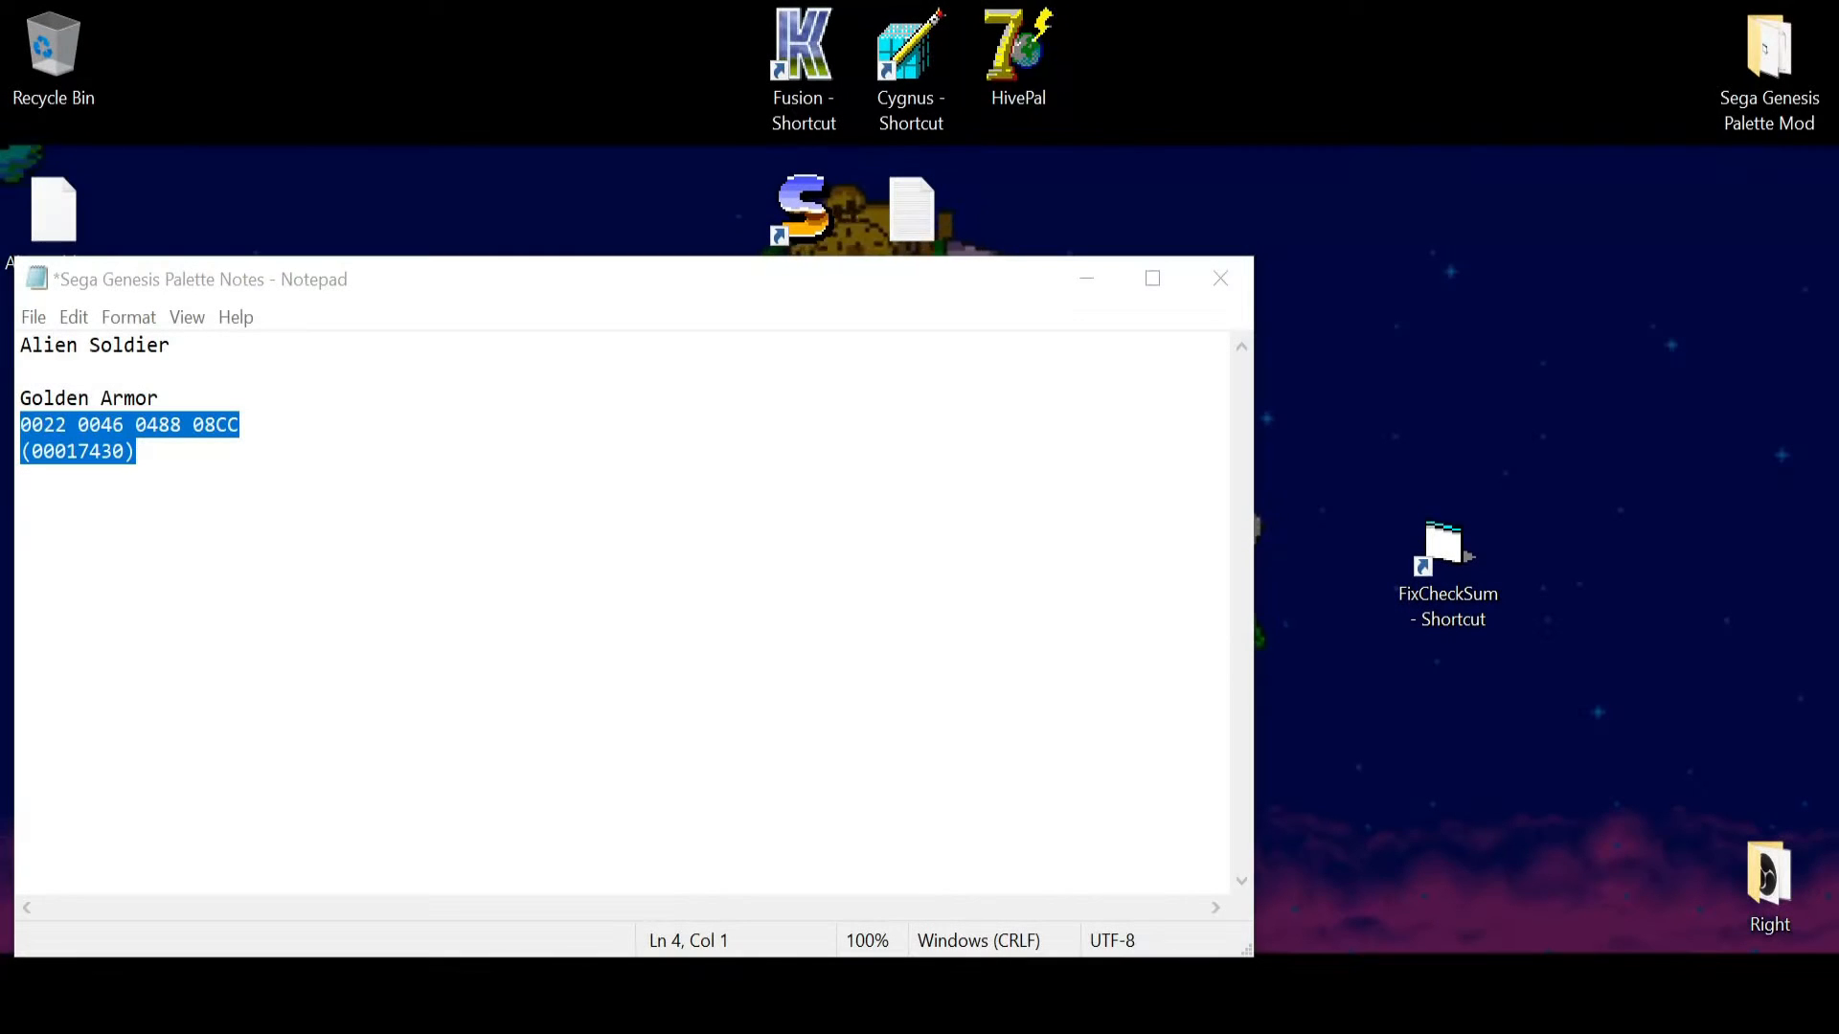
pyautogui.doubleClick(1019, 53)
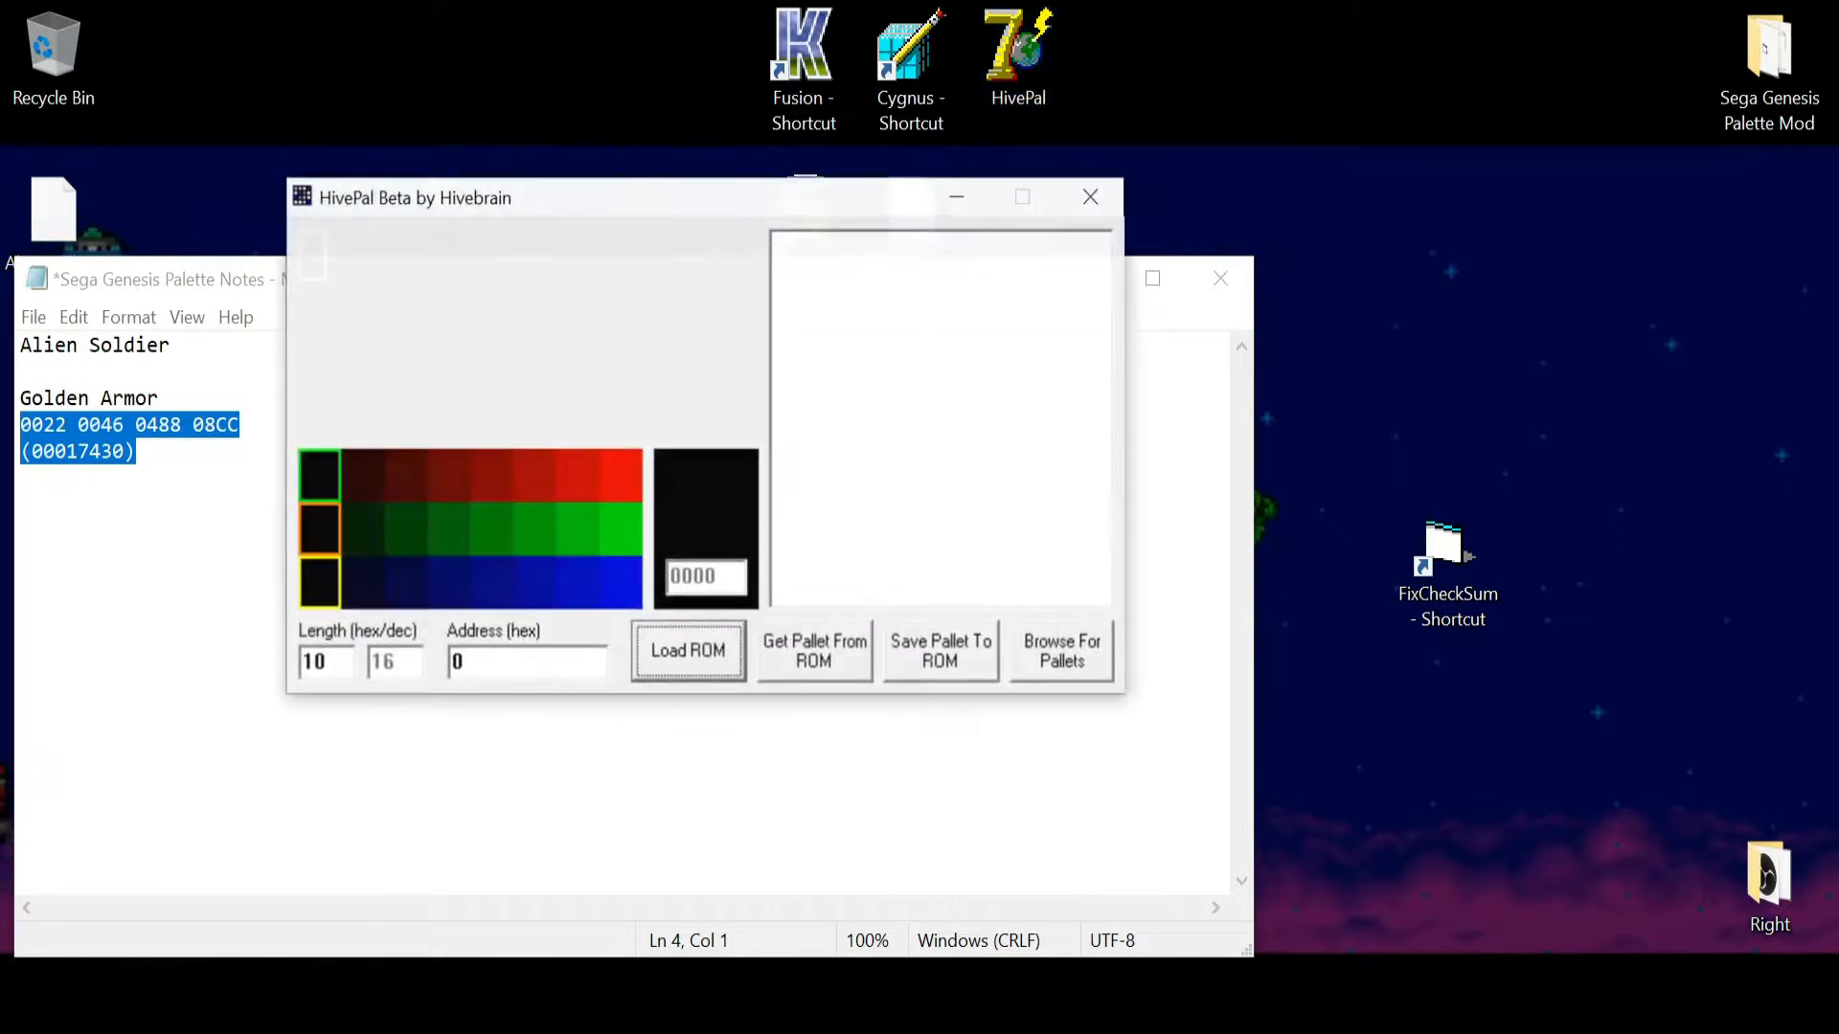
pyautogui.moveTo(674, 206); pyautogui.dragTo(1303, 129)
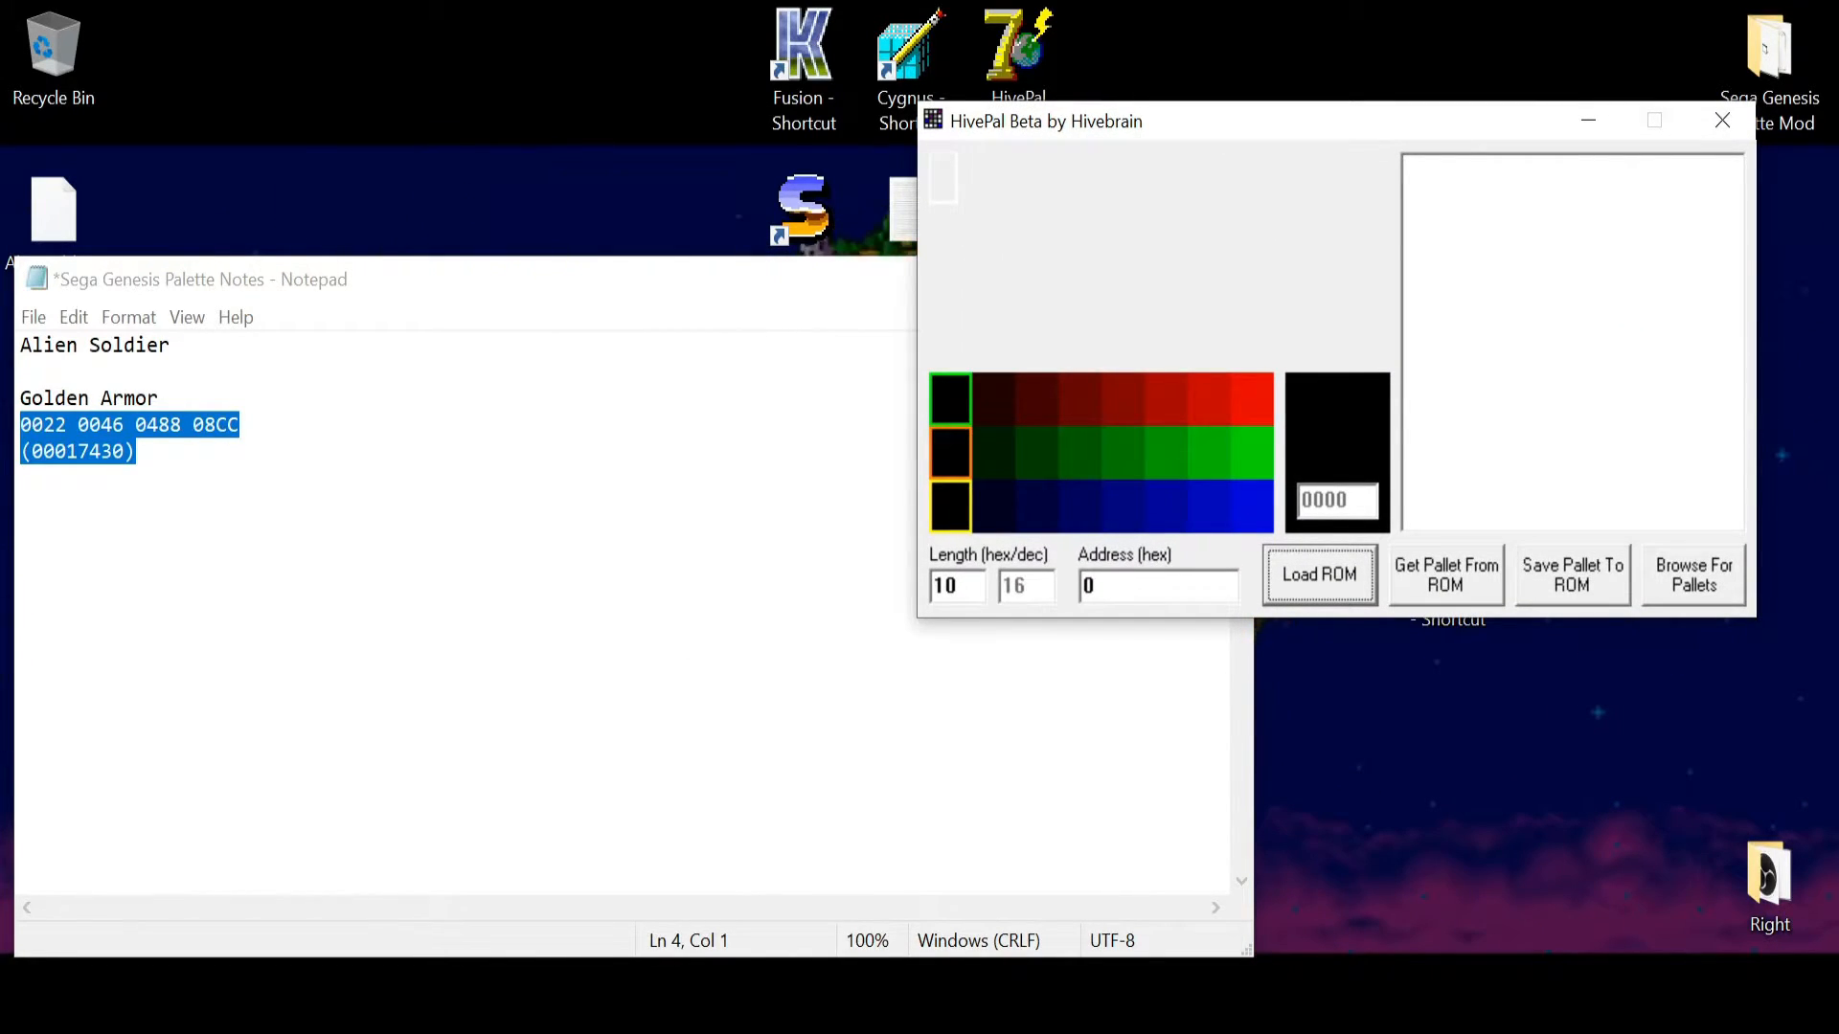
# - Load the "Alien Soldier (E) [!]" ROM from the Desktop into HivePal and dismiss the error message
pyautogui.press('Return')
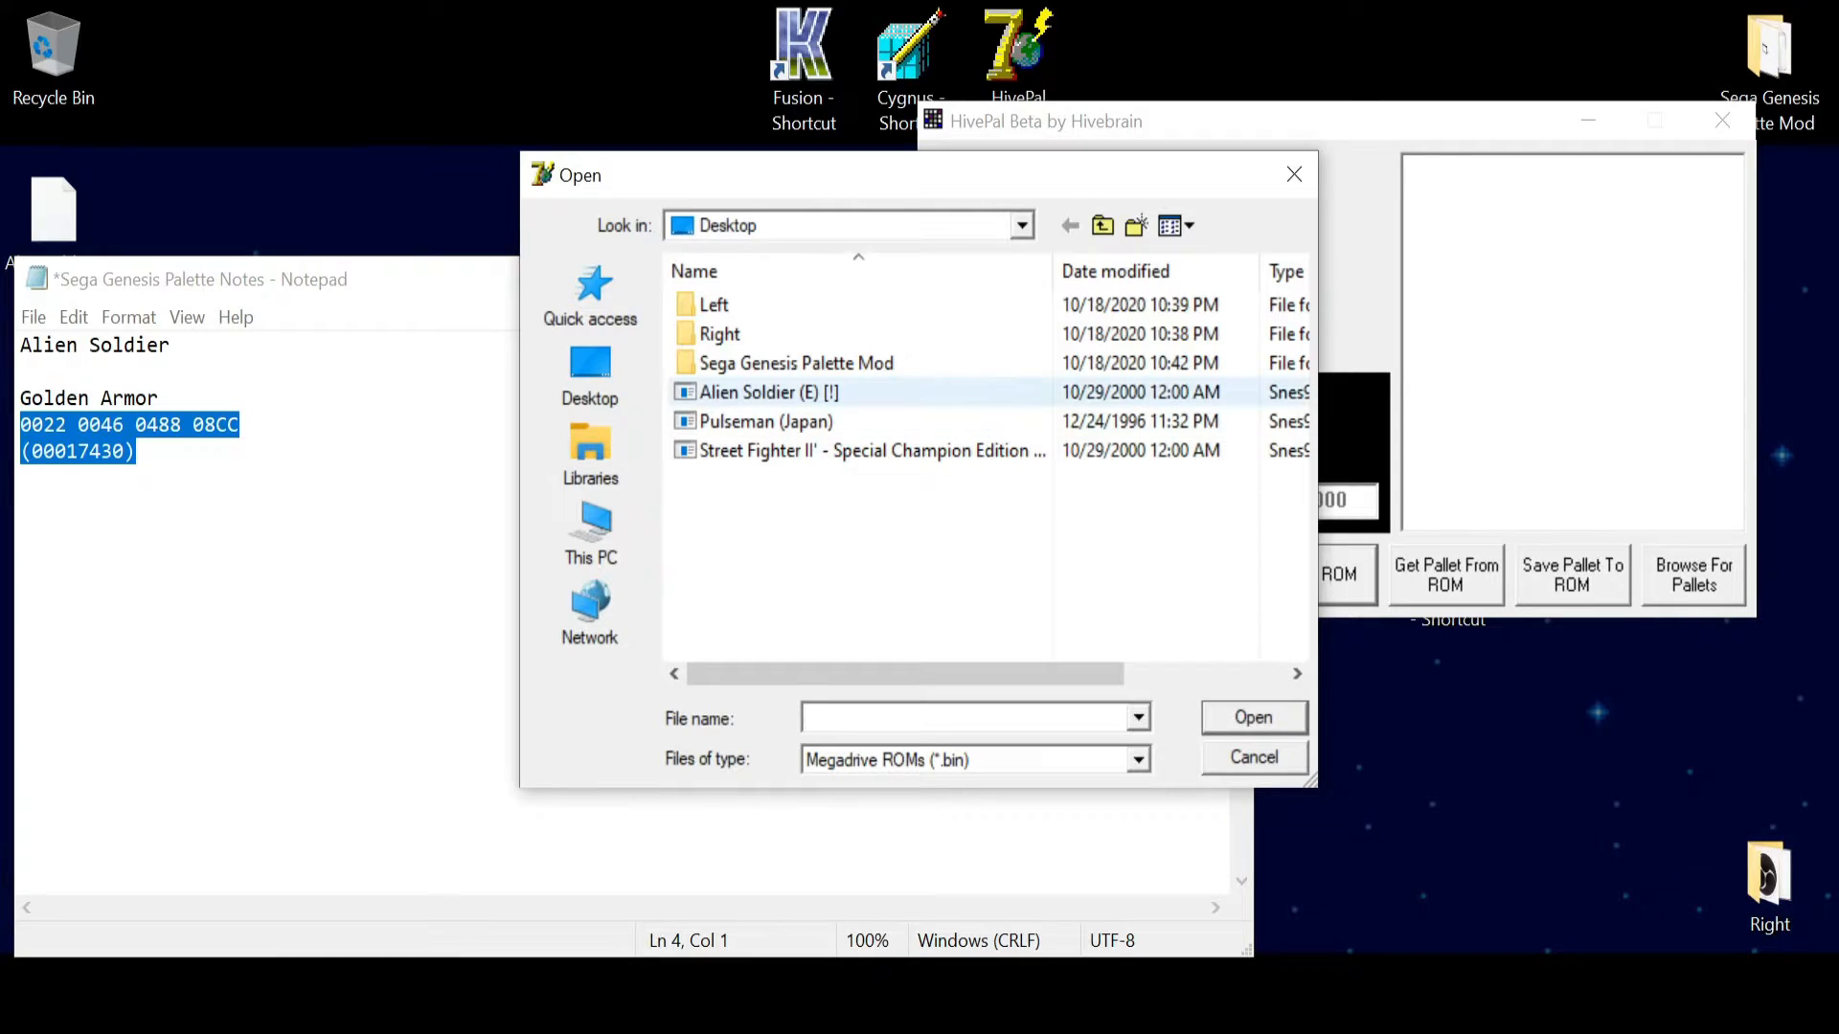
pyautogui.doubleClick(769, 392)
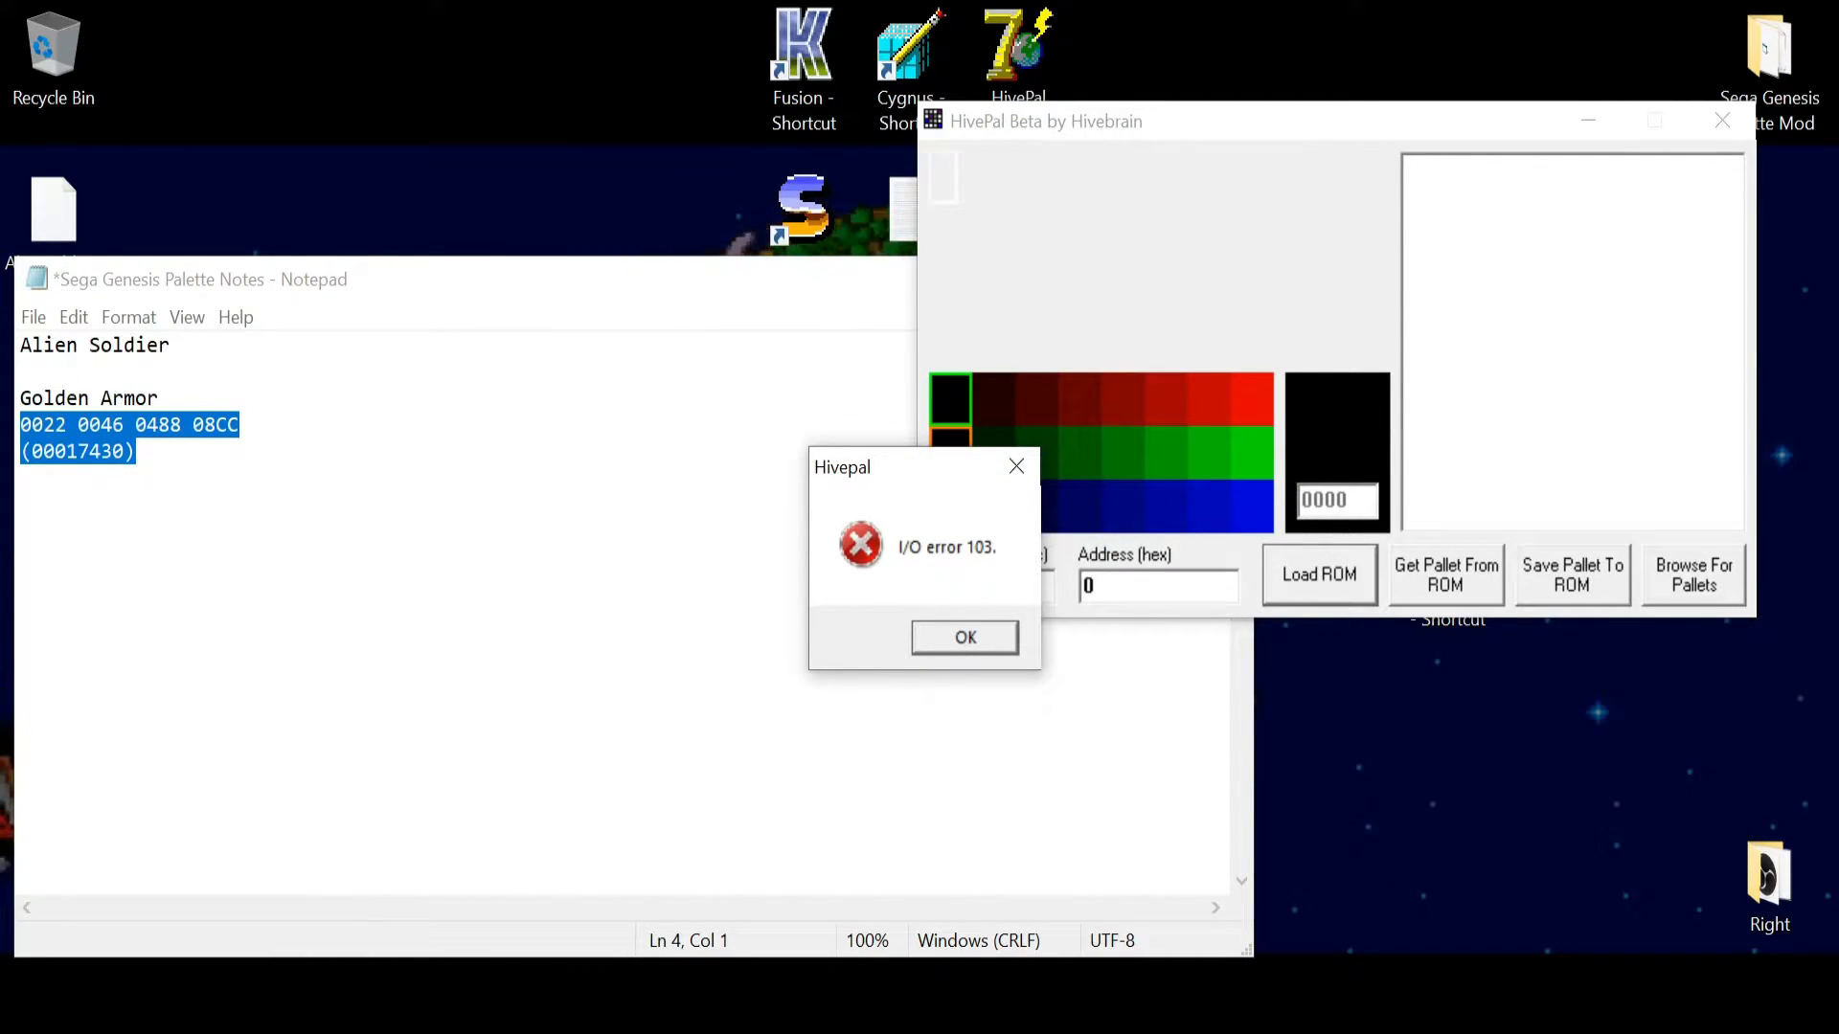
pyautogui.press('Return')
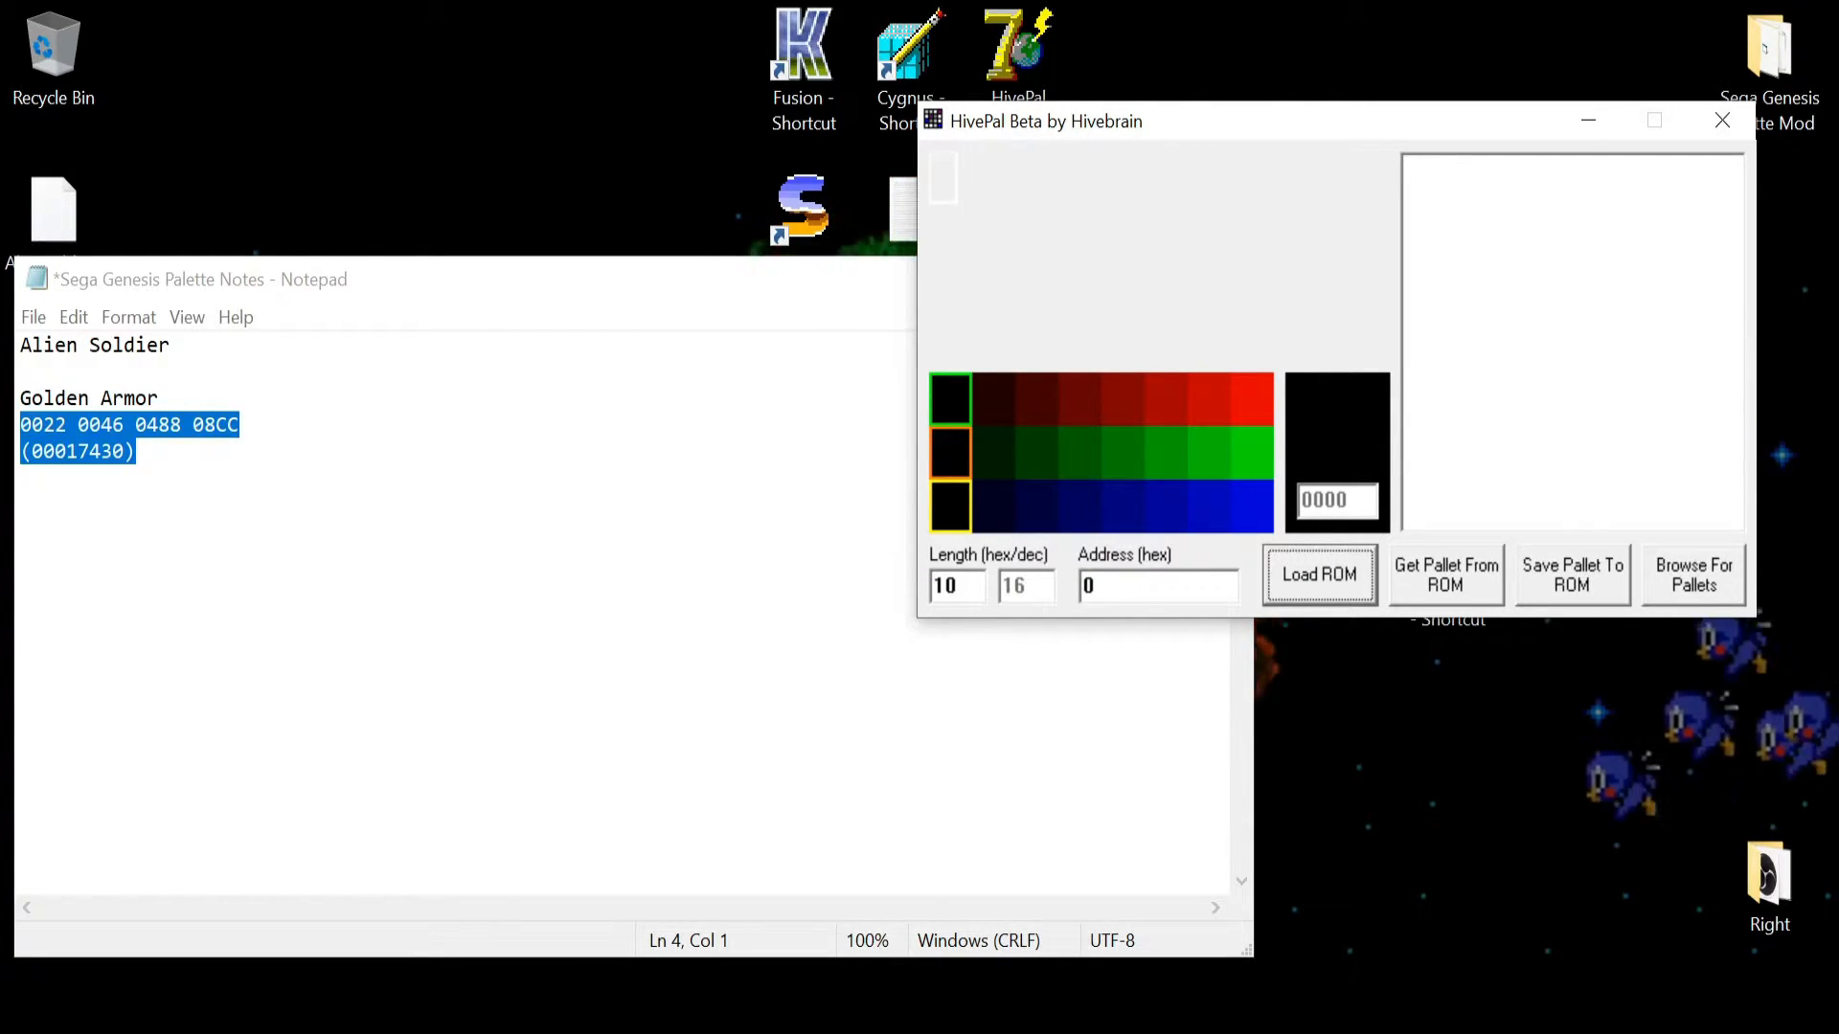
# - Examine the ROM's color data in HivePal's ROM Pallet Browser down to address 004000, and close the browser
pyautogui.press('Tab')
pyautogui.press('Tab')
pyautogui.press('Tab')
pyautogui.press('Return')
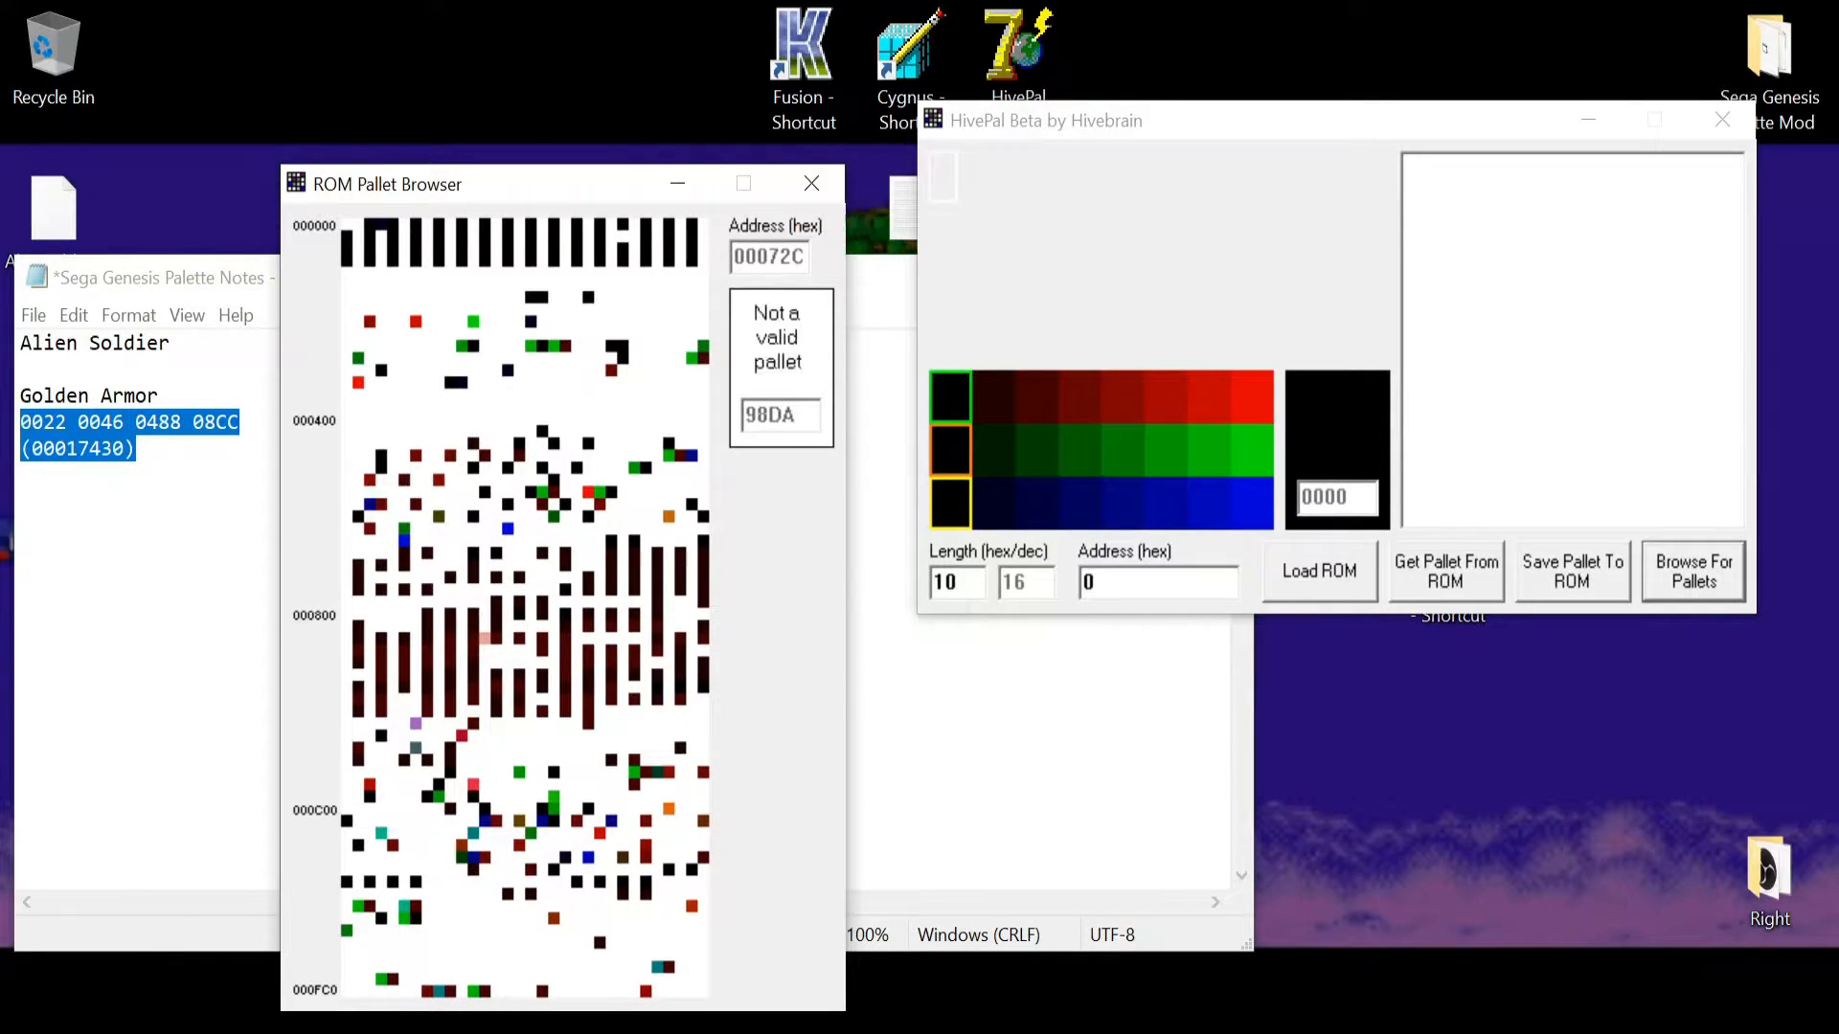
pyautogui.scroll(-4, 524, 603)
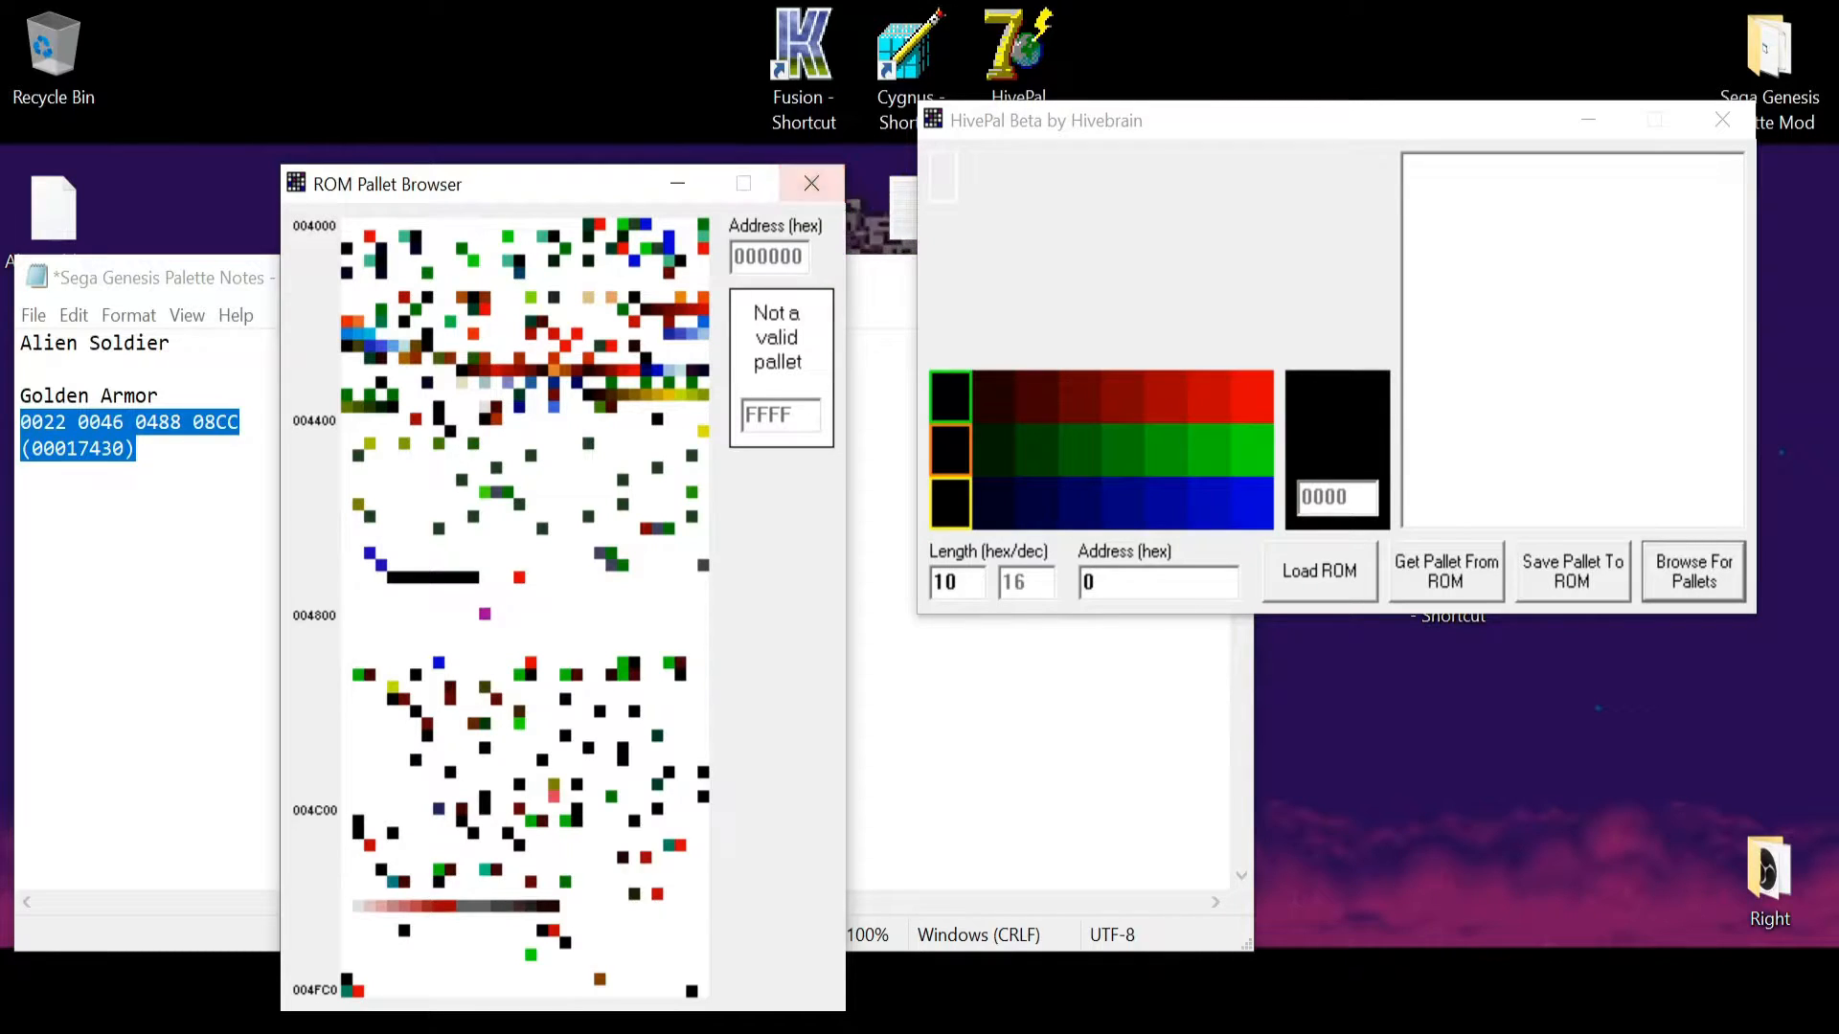
pyautogui.click(811, 183)
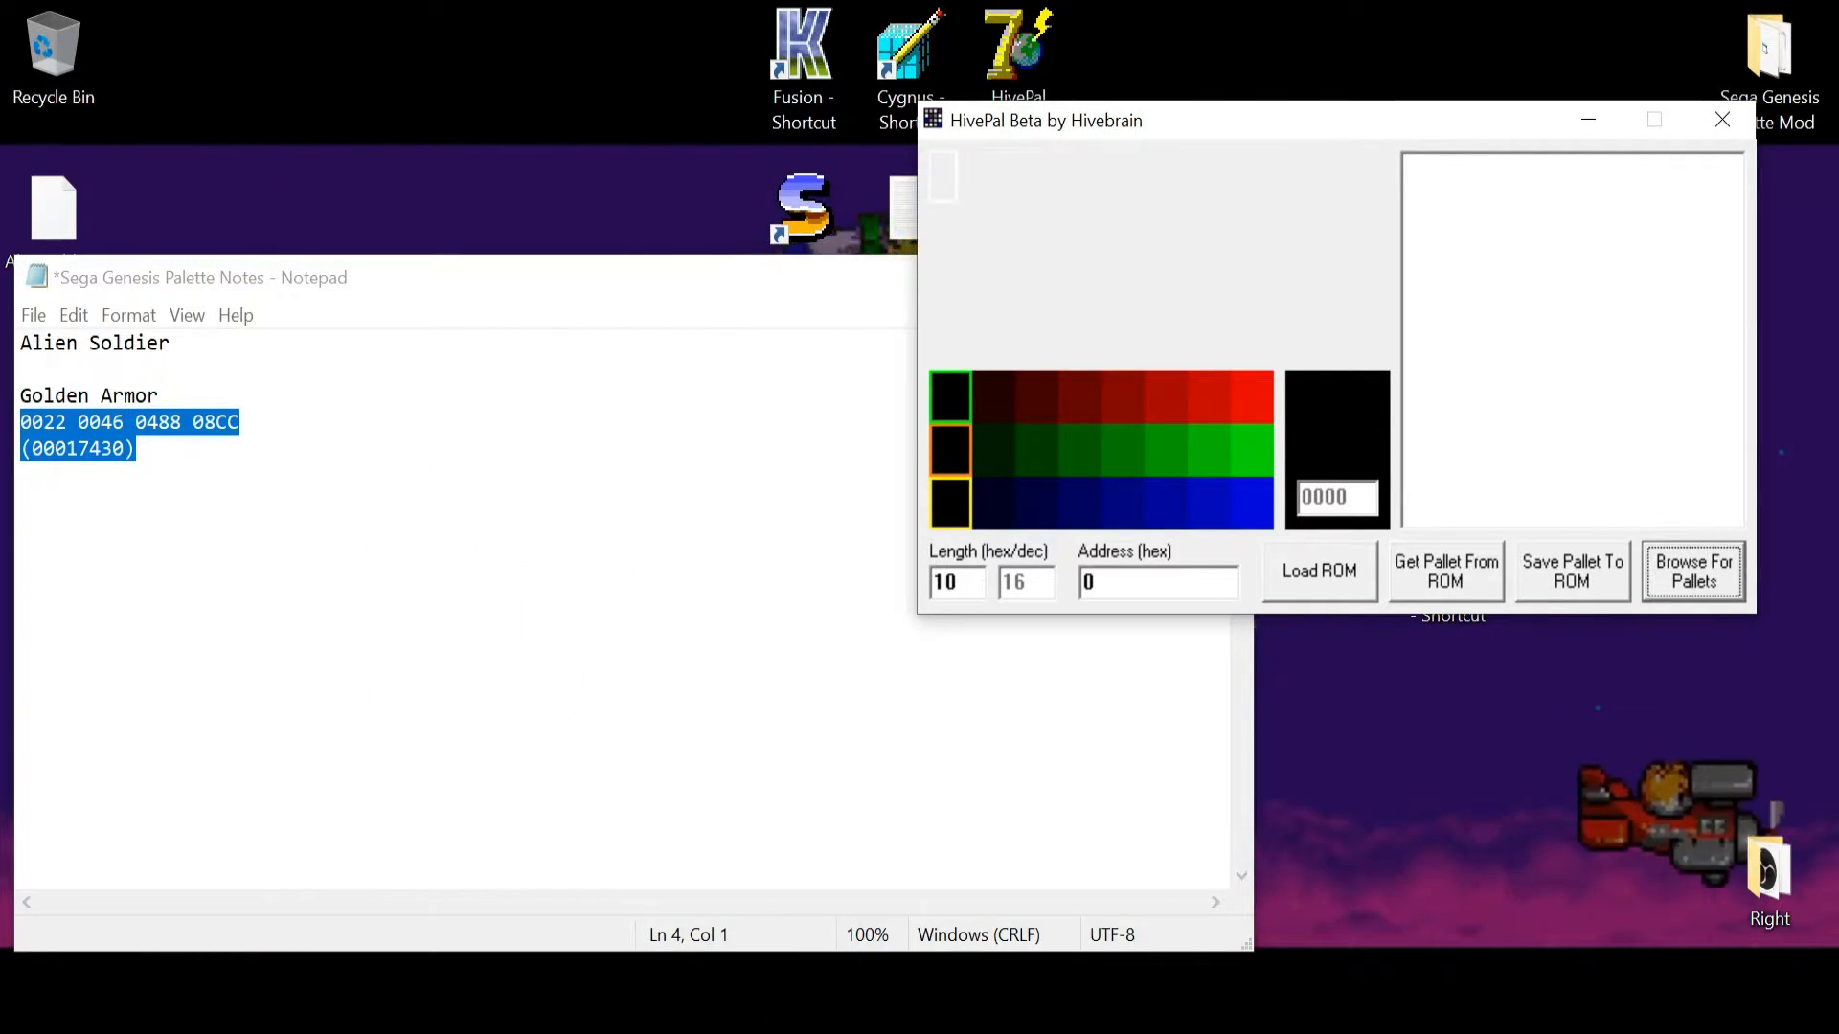
# - Set the palette address in HivePal to 000000
pyautogui.click(1092, 582)
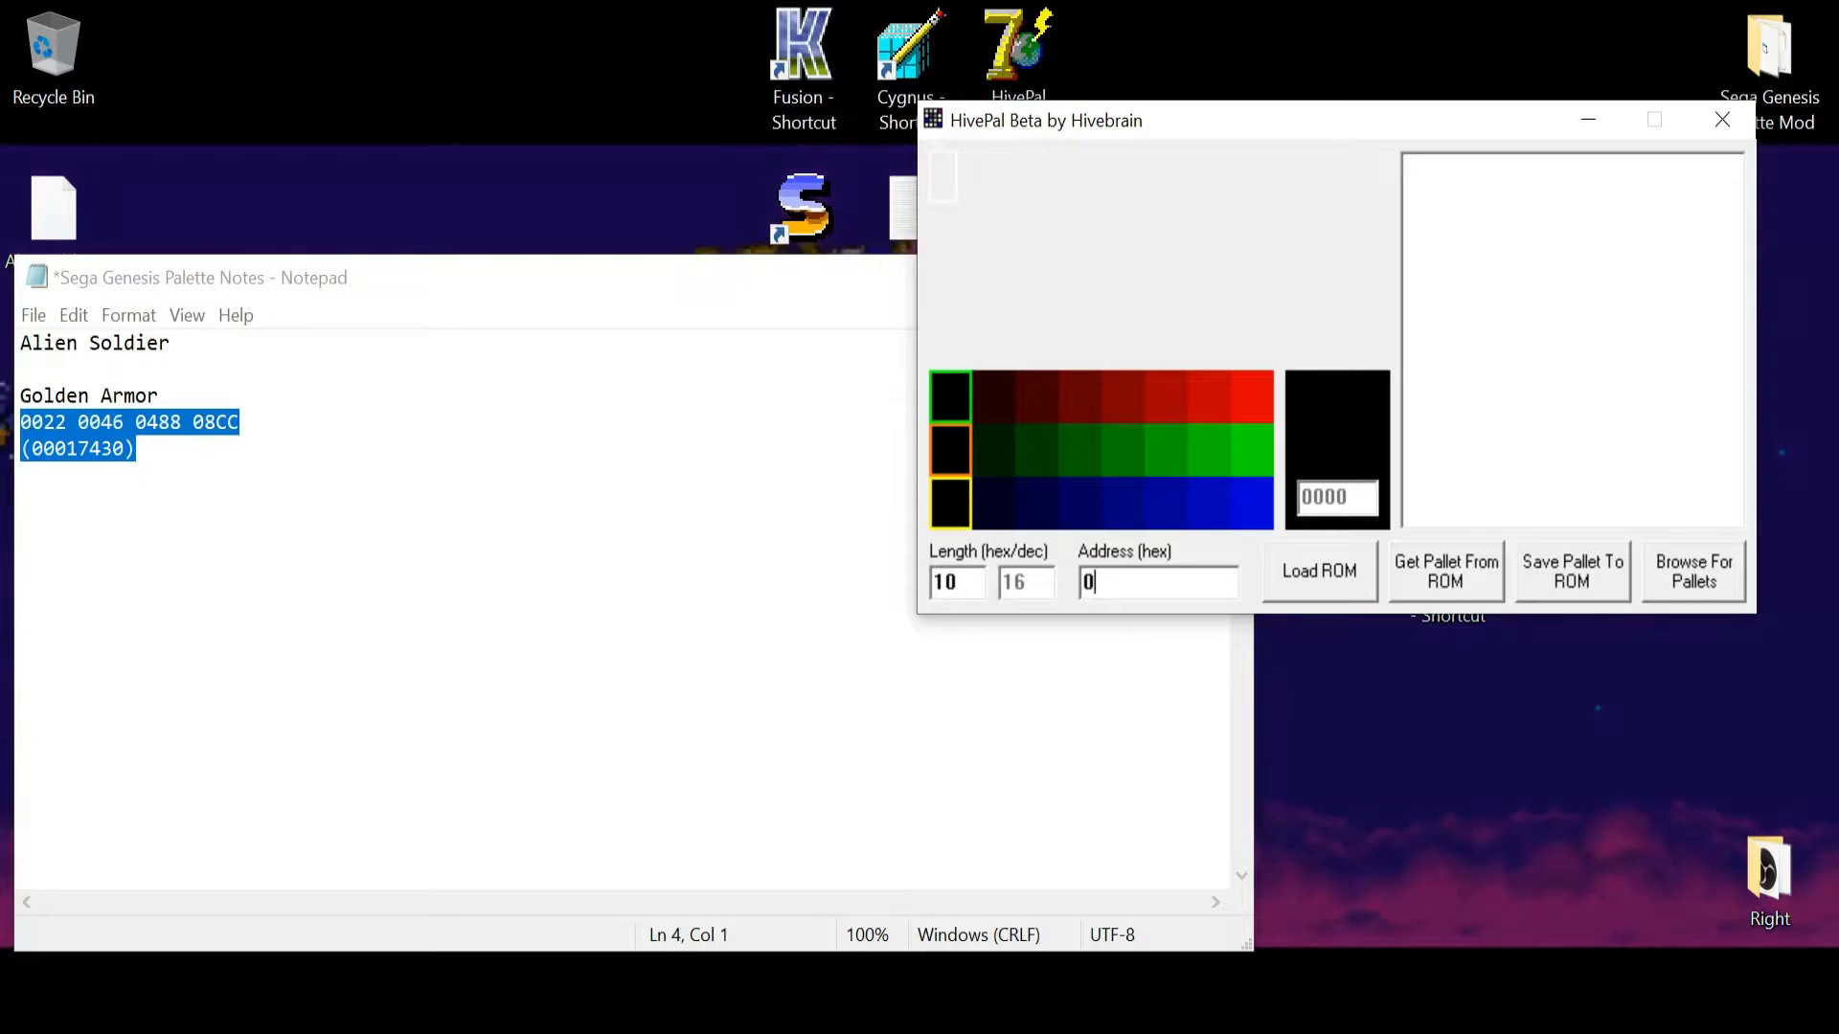
pyautogui.click(66, 448)
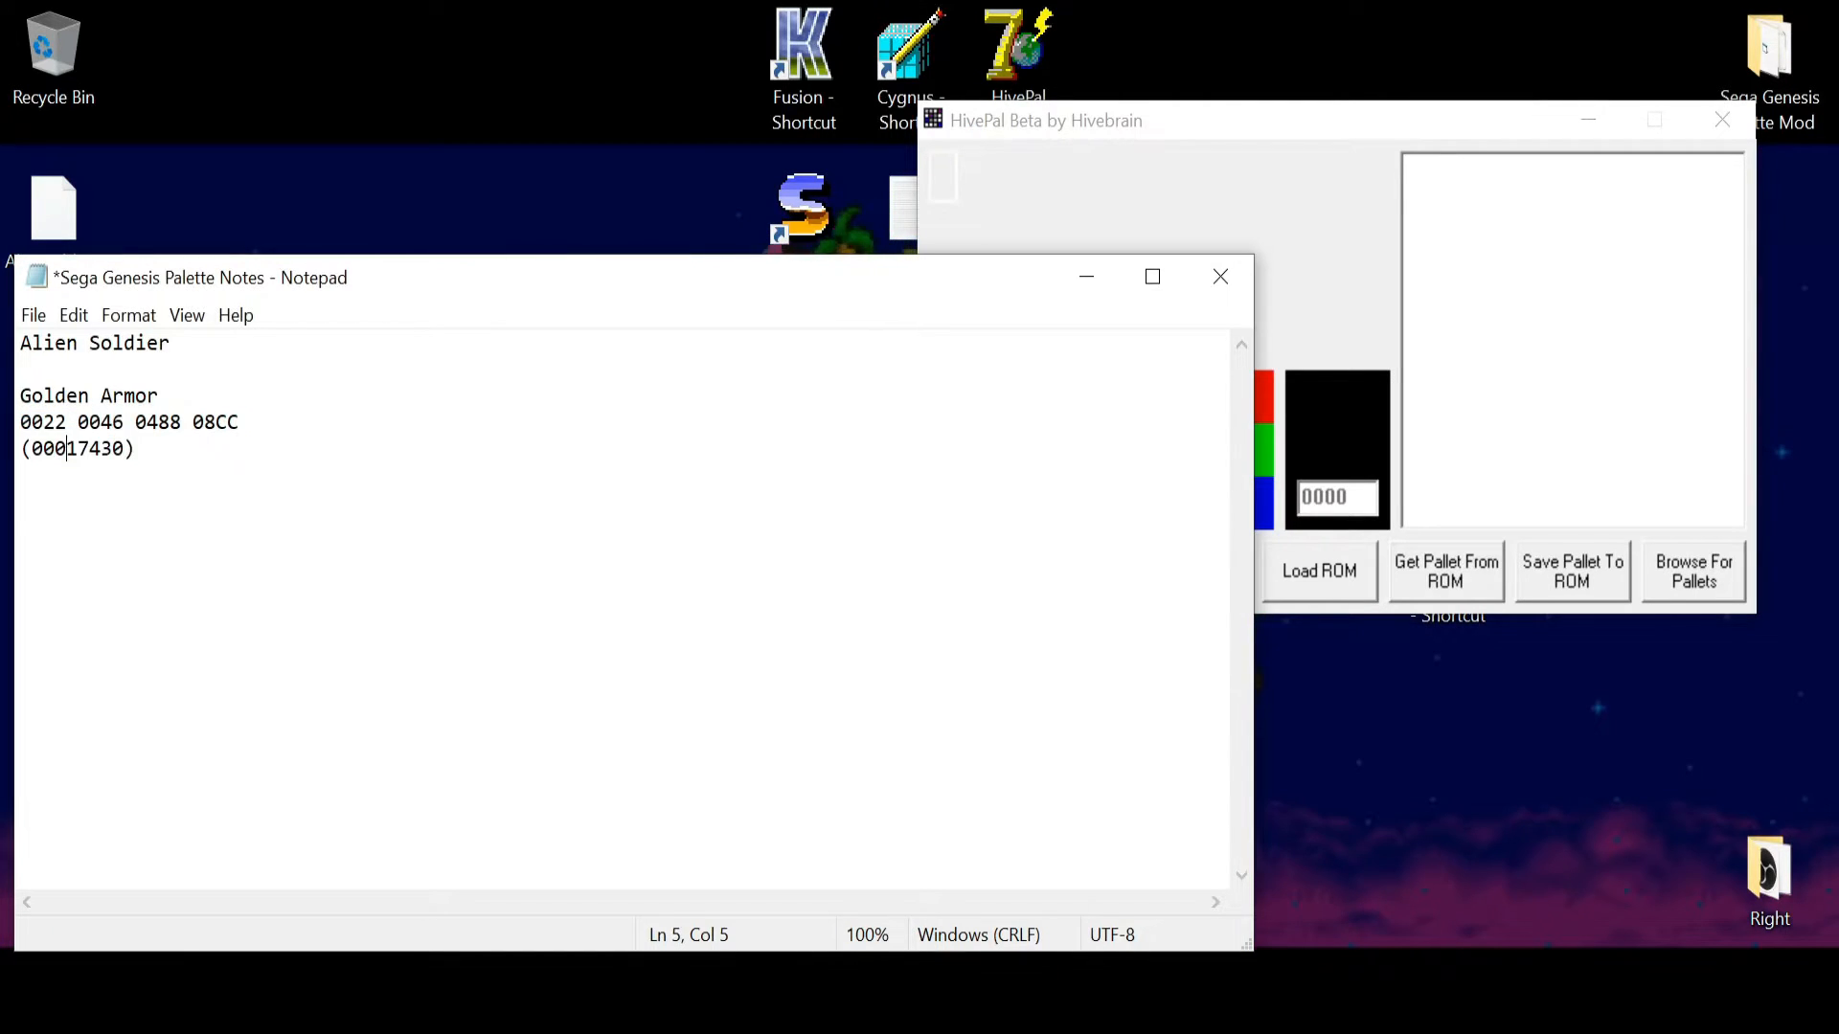
pyautogui.moveTo(124, 448); pyautogui.dragTo(77, 448)
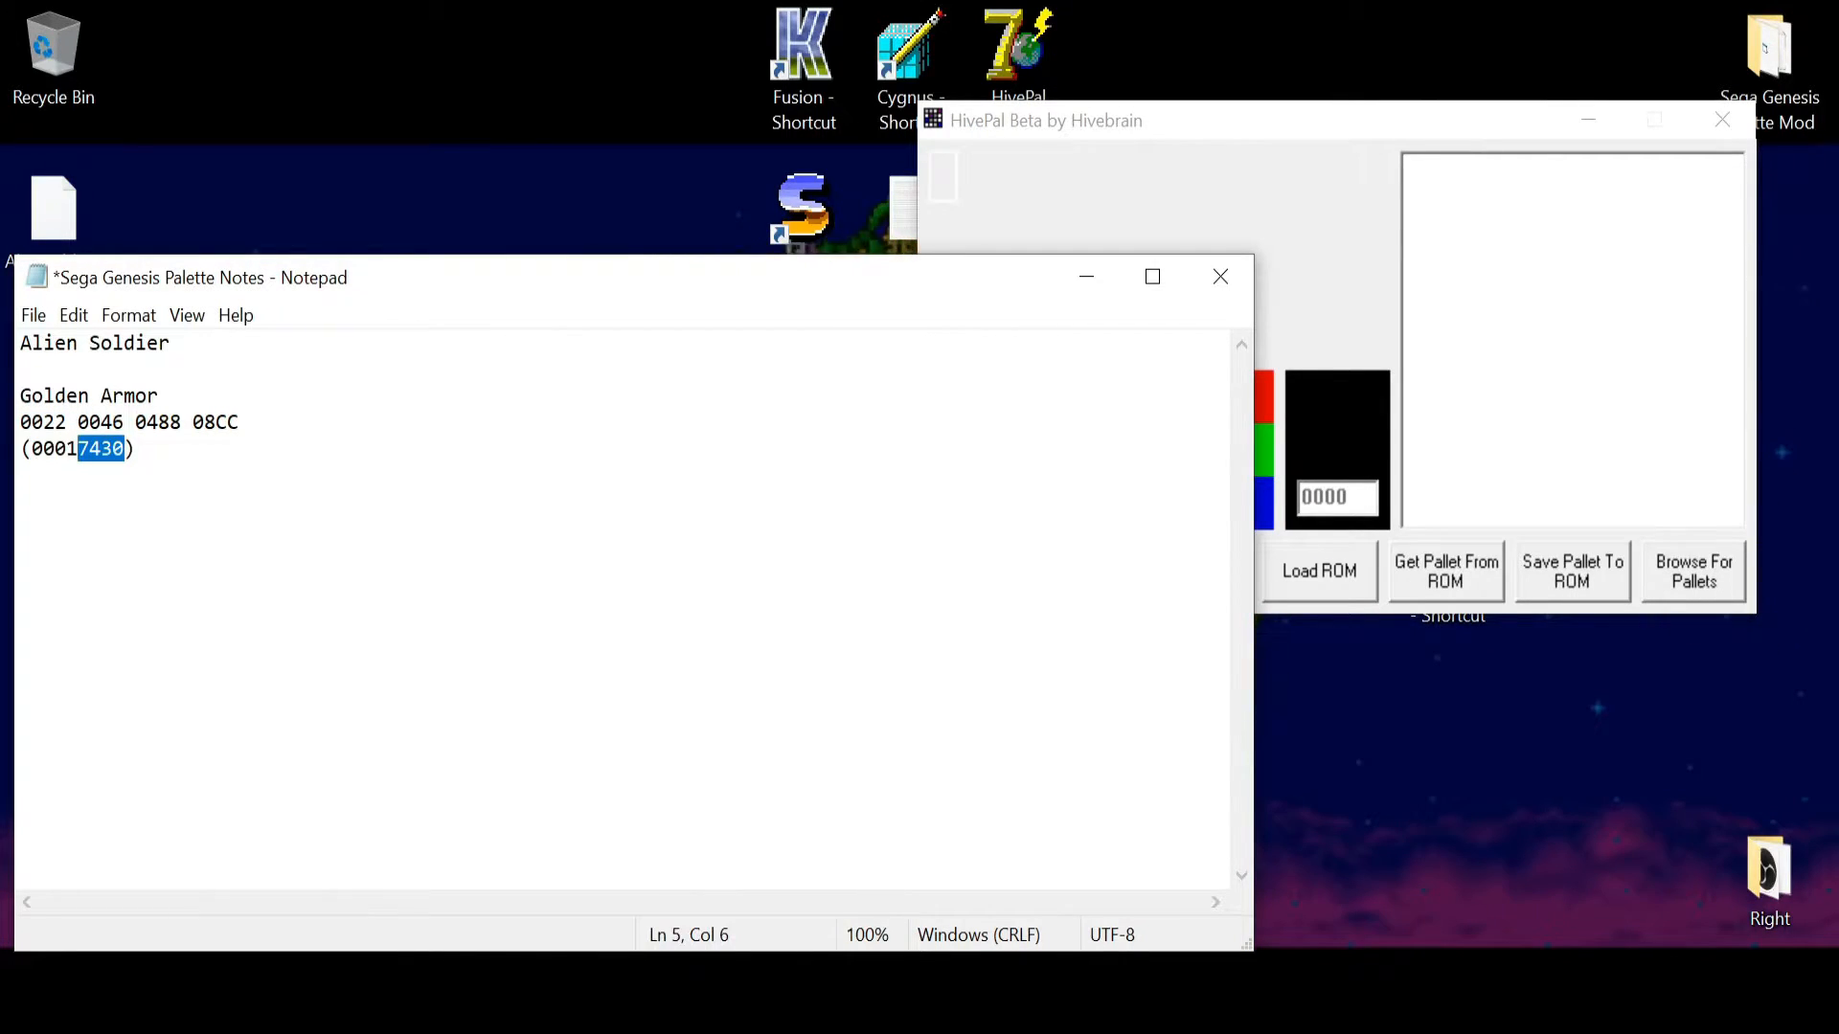
pyautogui.hotkey('alt', 'Tab')
pyautogui.write('00000')
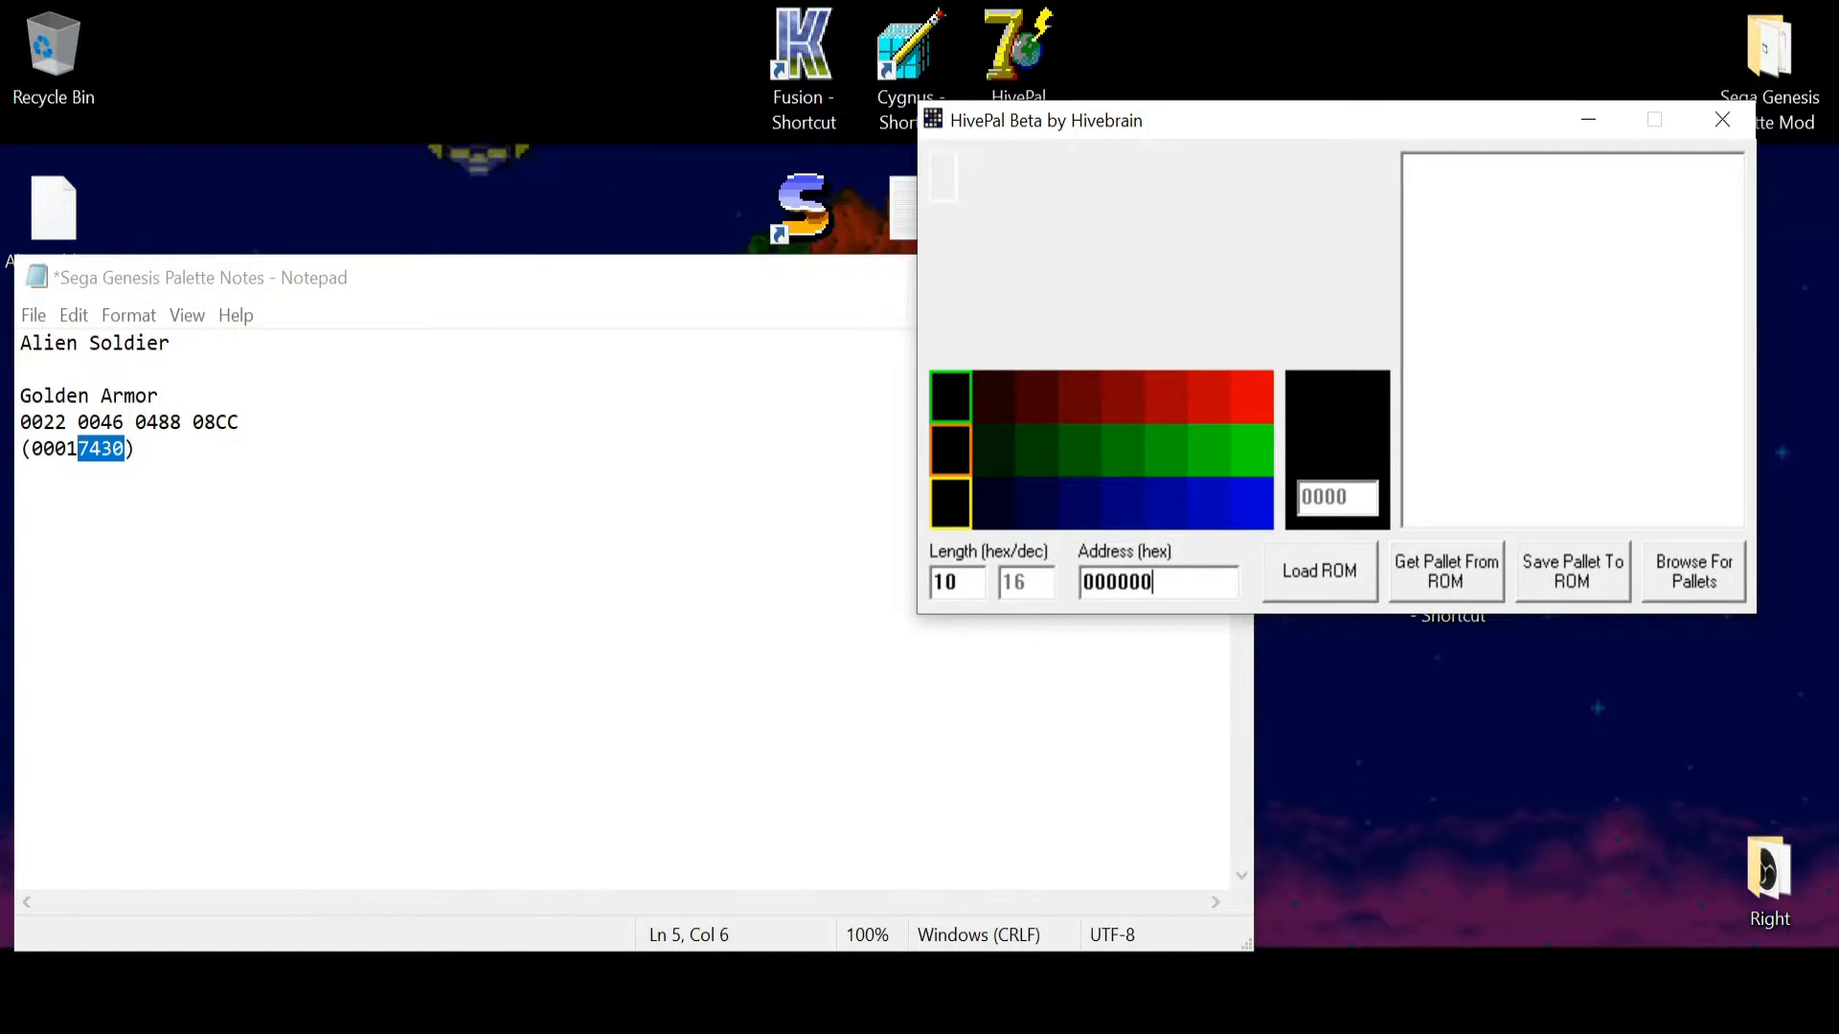
pyautogui.hotkey('shift', 'Left')
pyautogui.hotkey('shift', 'Left')
pyautogui.hotkey('shift', 'Left')
pyautogui.hotkey('shift', 'Left')
pyautogui.hotkey('shift', 'Left')
pyautogui.hotkey('shift', 'Left')
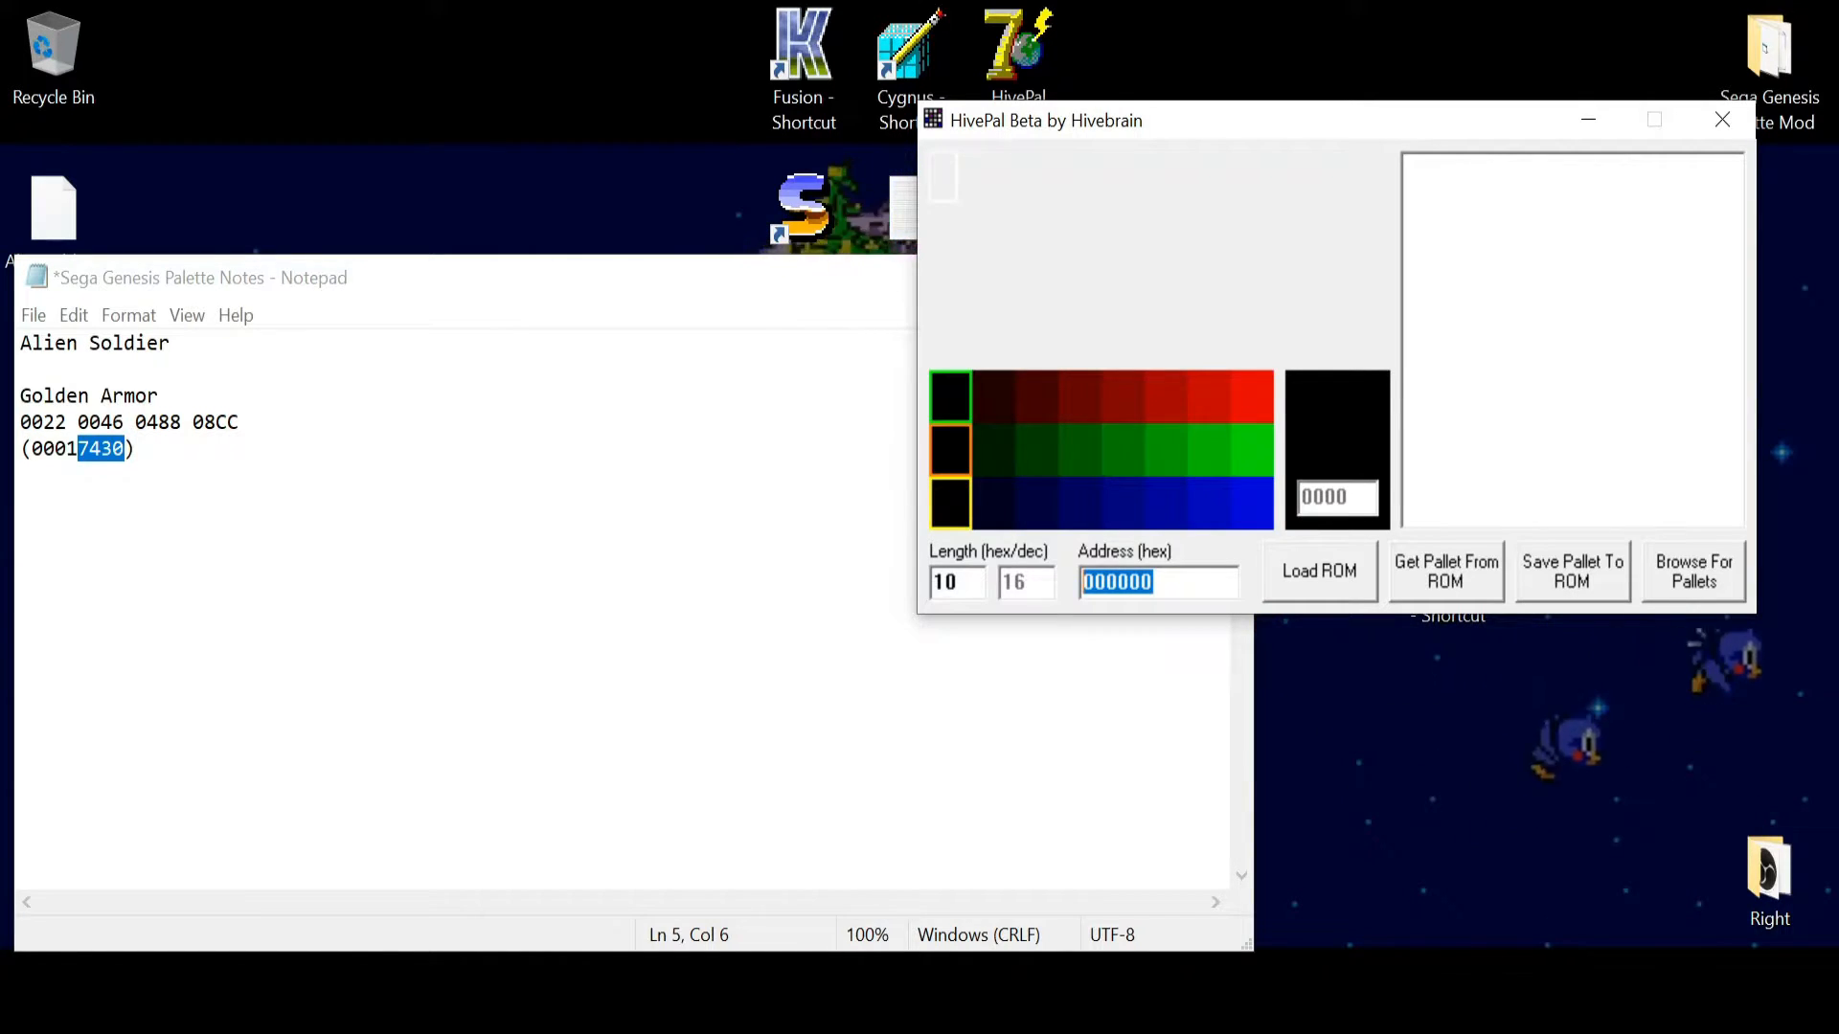
# - Copy the last six digits of the golden armor address, 017430, from the notes
pyautogui.click(136, 450)
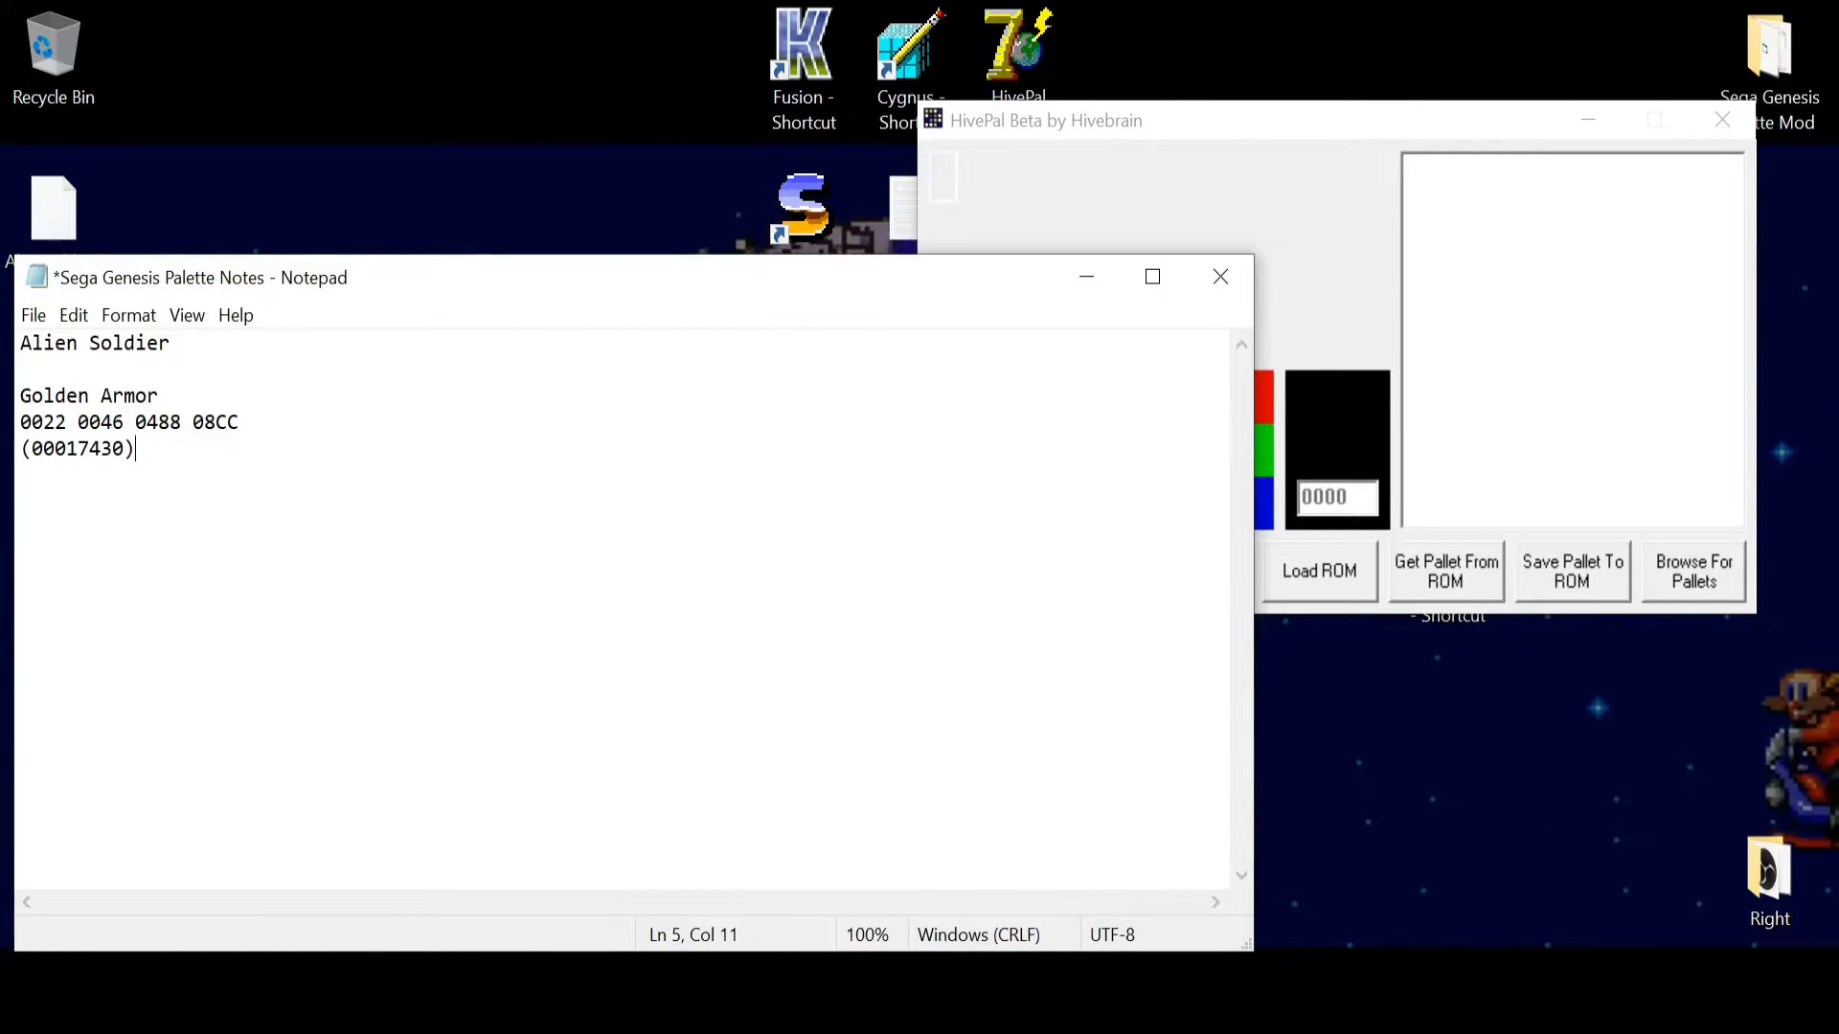
pyautogui.press('Left')
pyautogui.hotkey('shift', 'Left')
pyautogui.hotkey('shift', 'Left')
pyautogui.hotkey('shift', 'Left')
pyautogui.hotkey('shift', 'Left')
pyautogui.hotkey('shift', 'Left')
pyautogui.hotkey('shift', 'Left')
pyautogui.hotkey('ctrl', 'c')
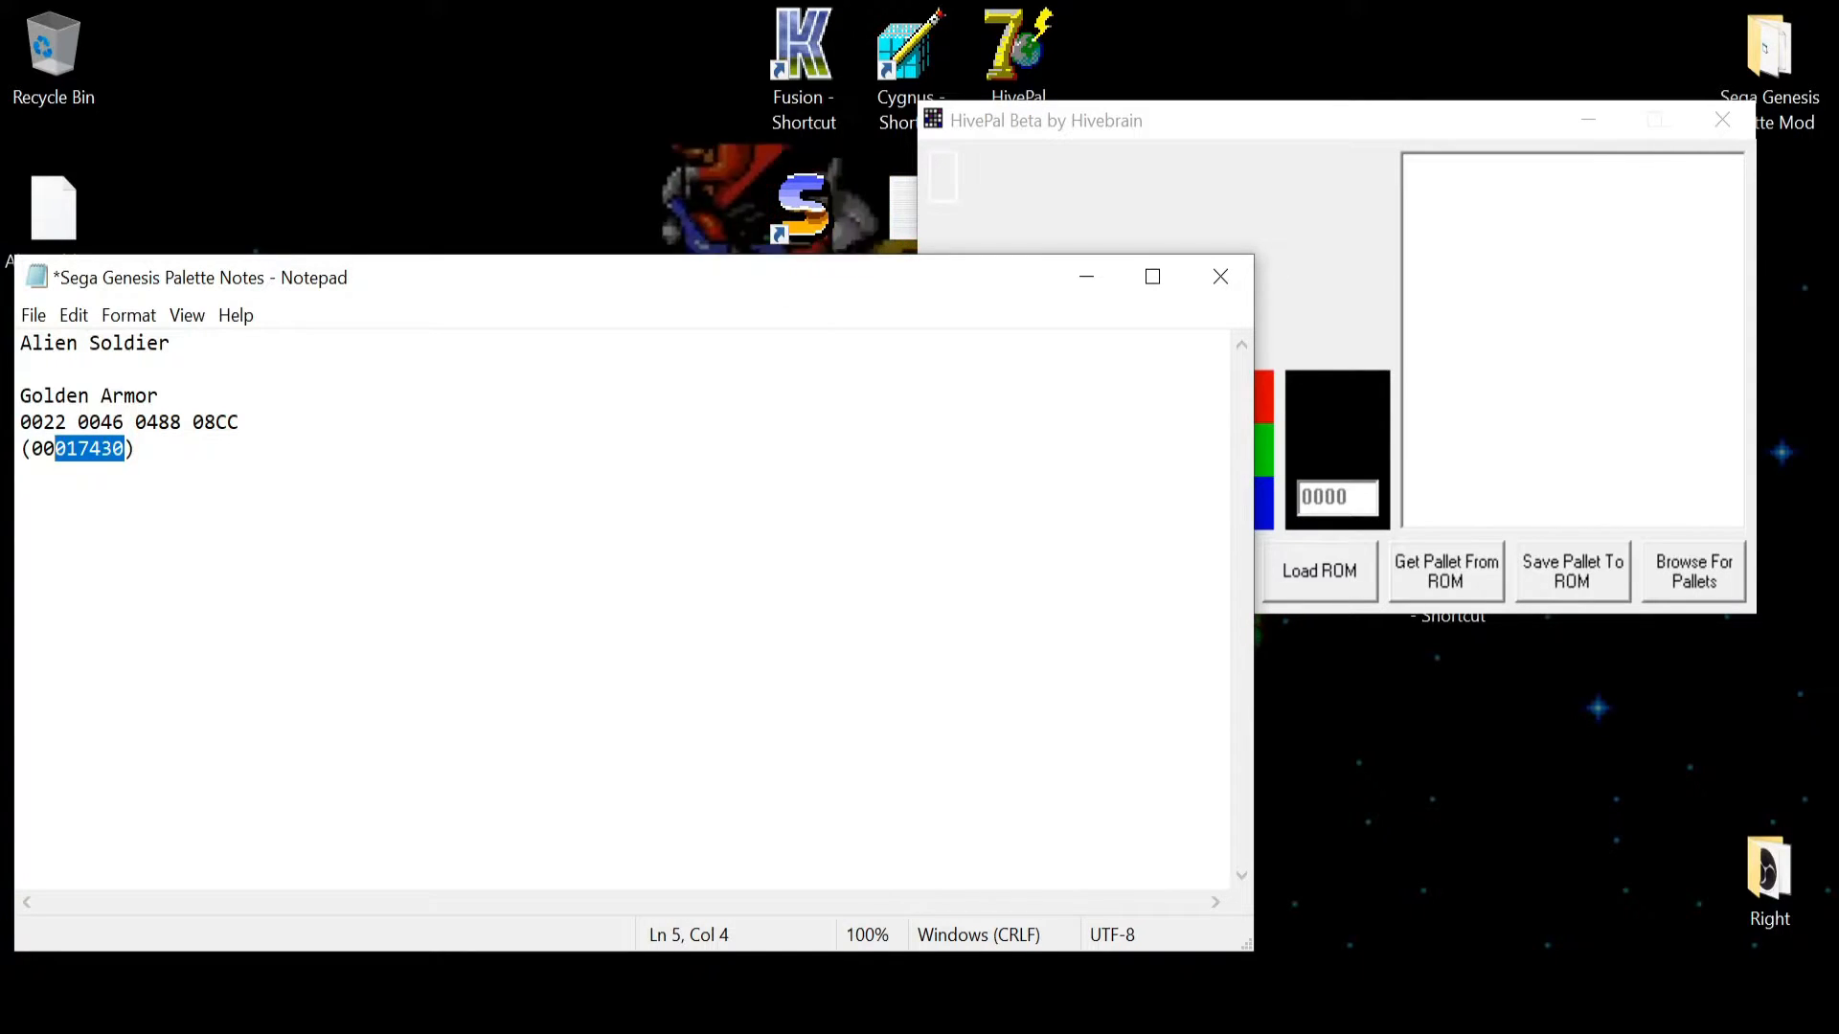
# - Replace the address in HivePal with the copied 017430 and get the palette from the ROM
pyautogui.hotkey('alt', 'Tab')
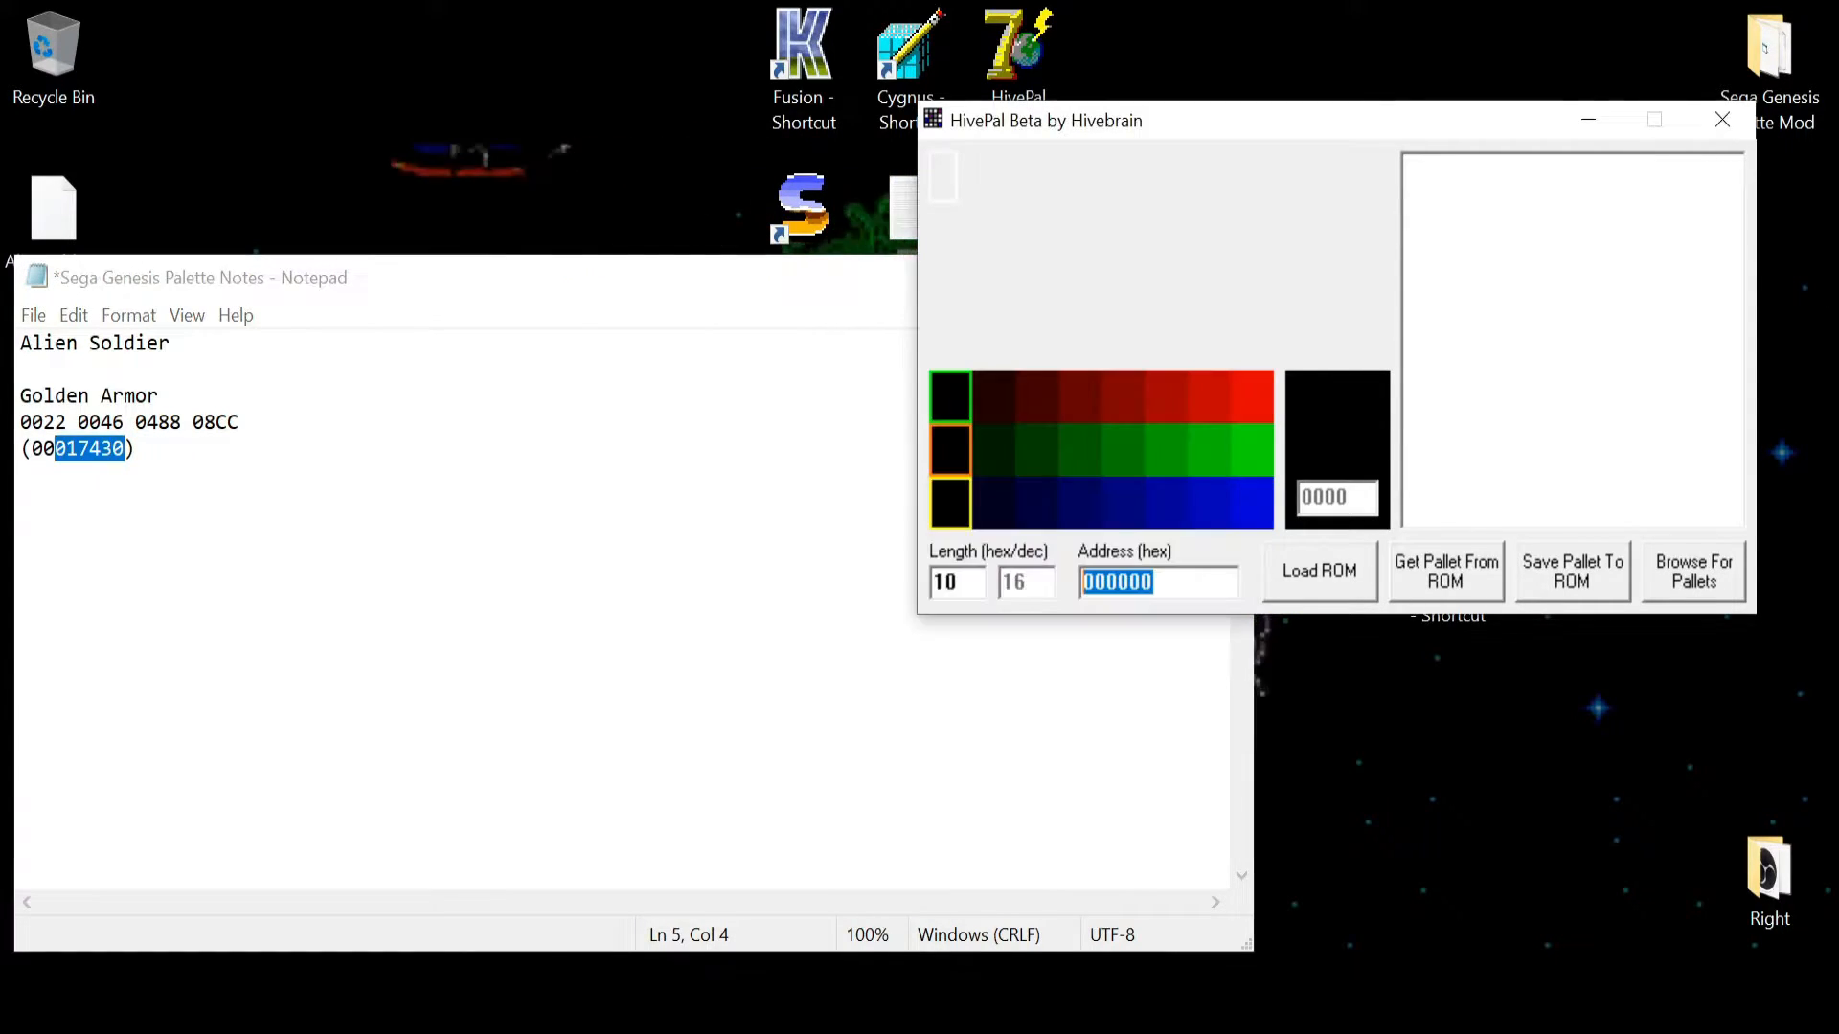
pyautogui.hotkey('shift', 'Home')
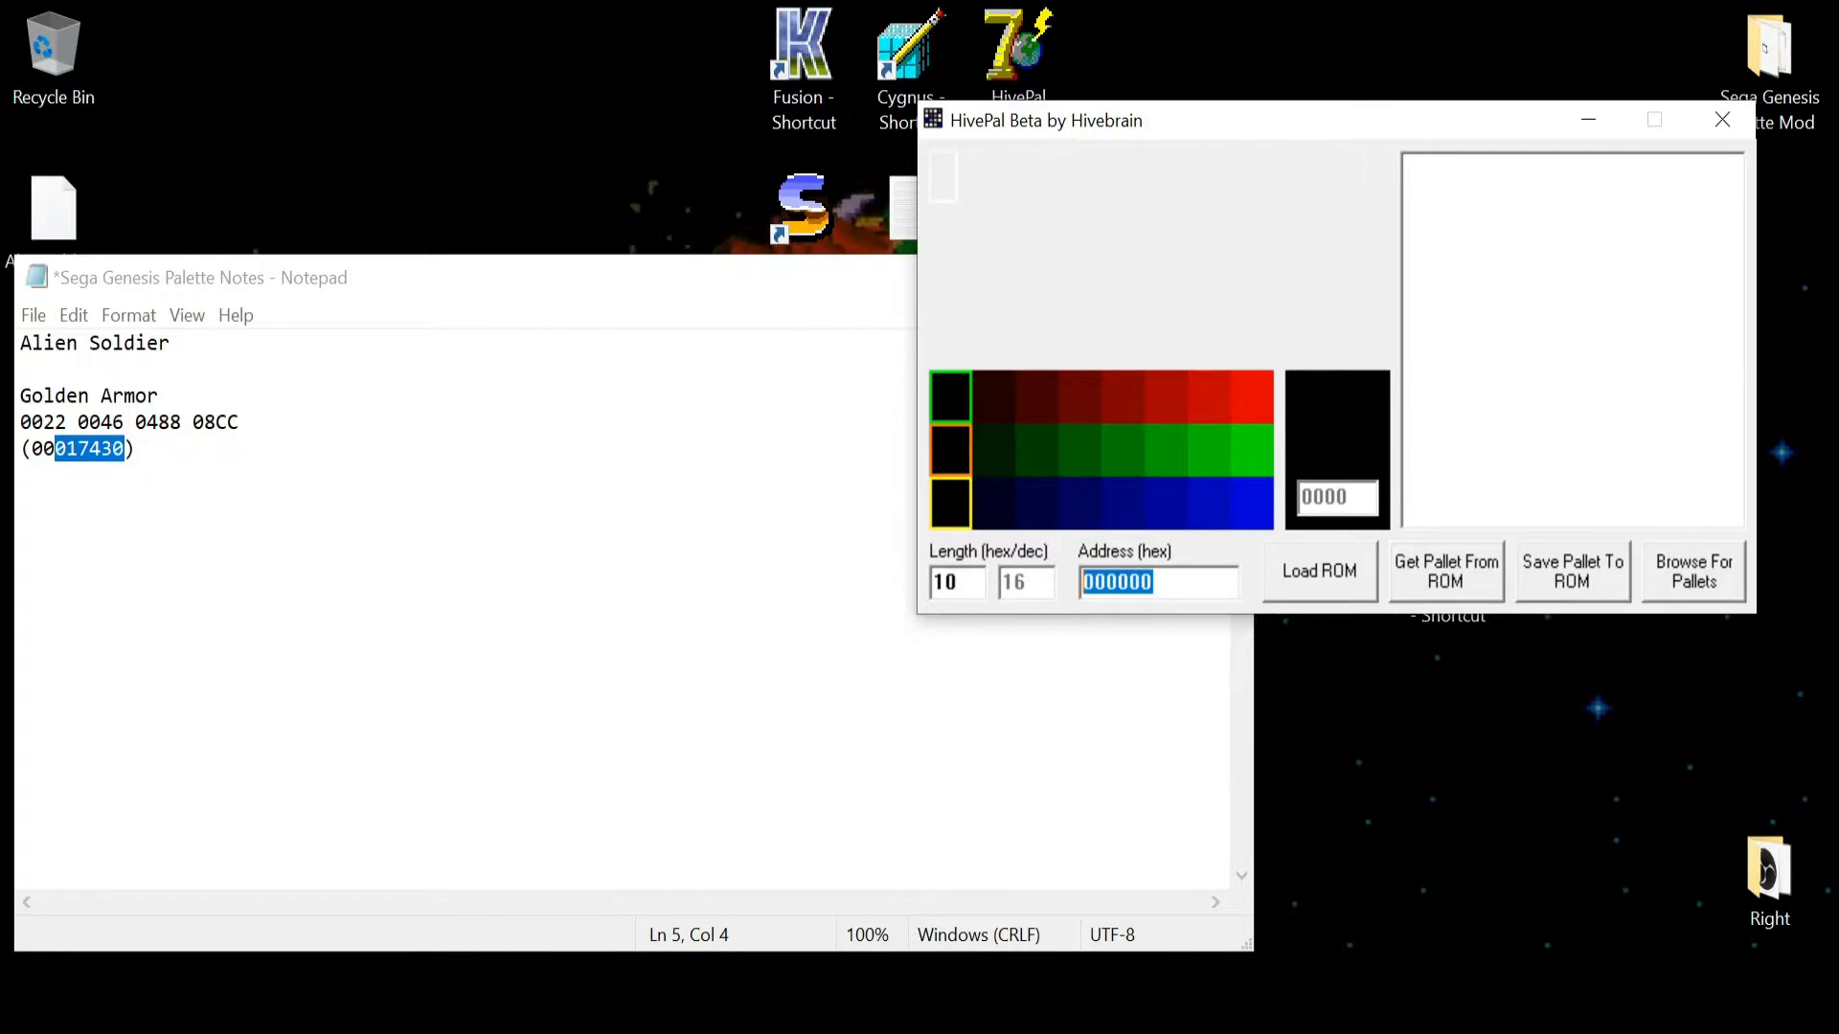
pyautogui.rightClick(1111, 583)
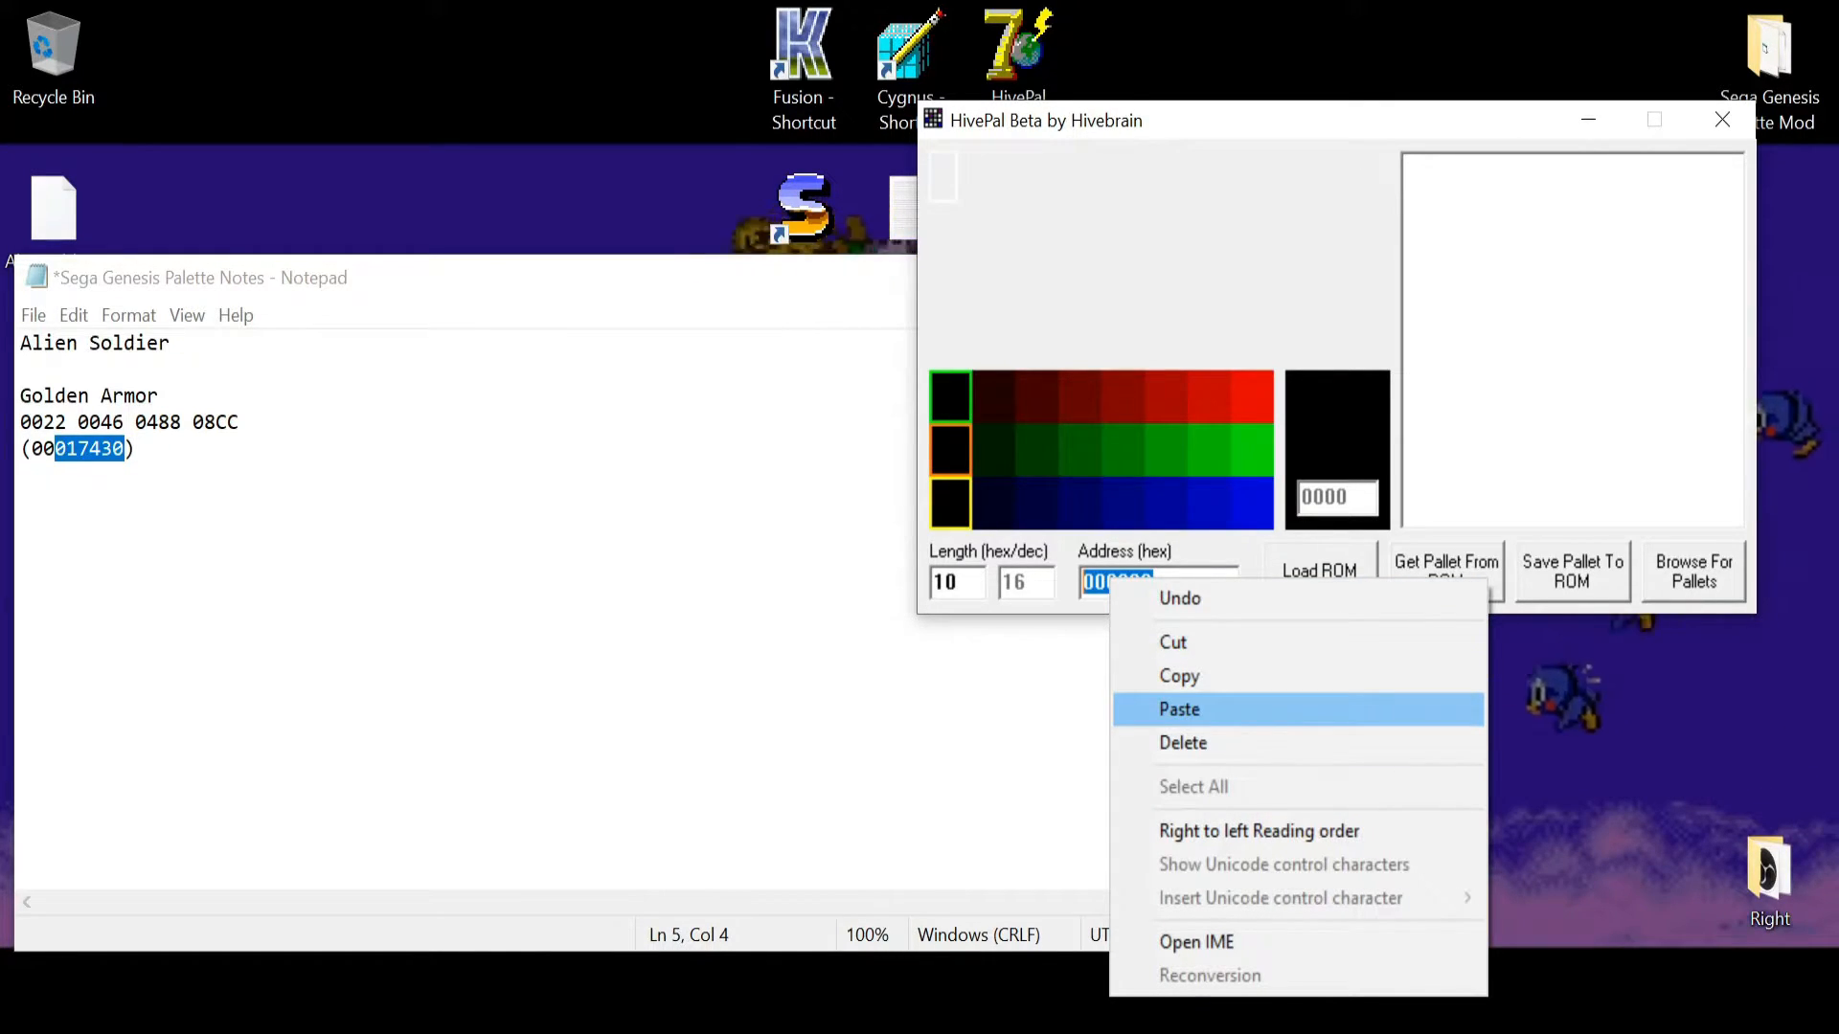
pyautogui.click(1179, 708)
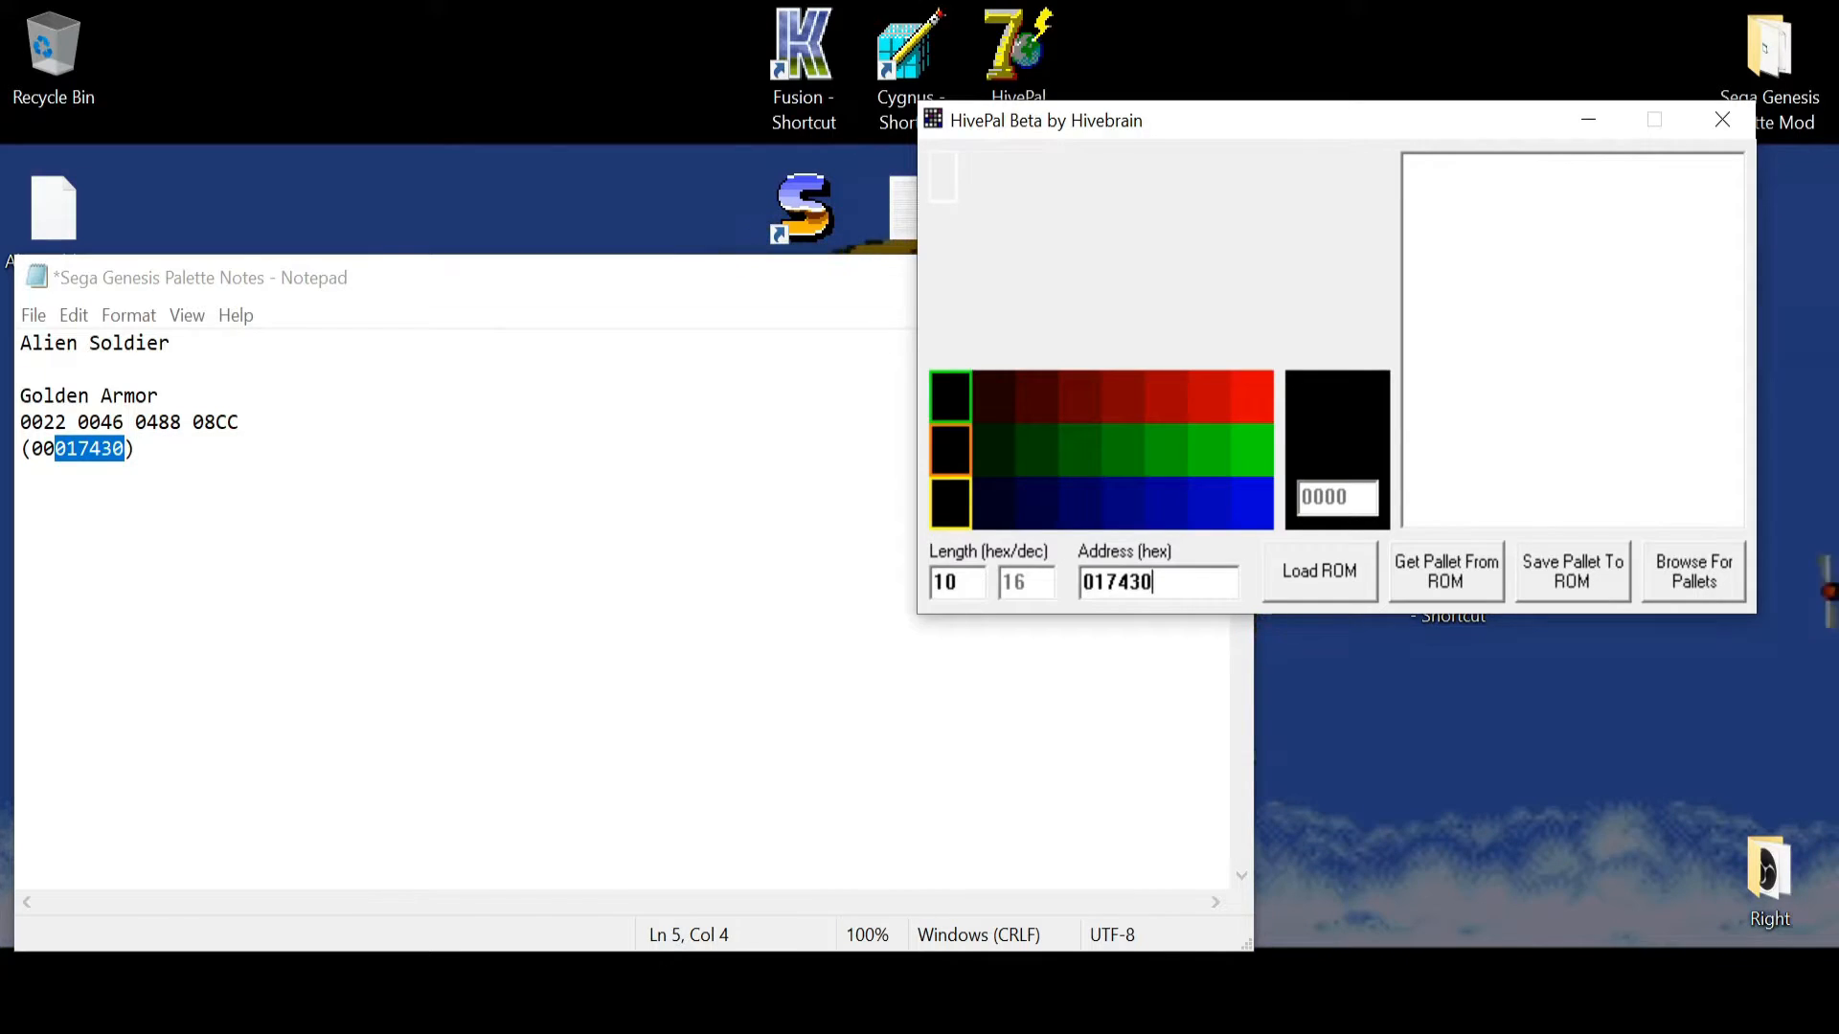
pyautogui.click(1446, 571)
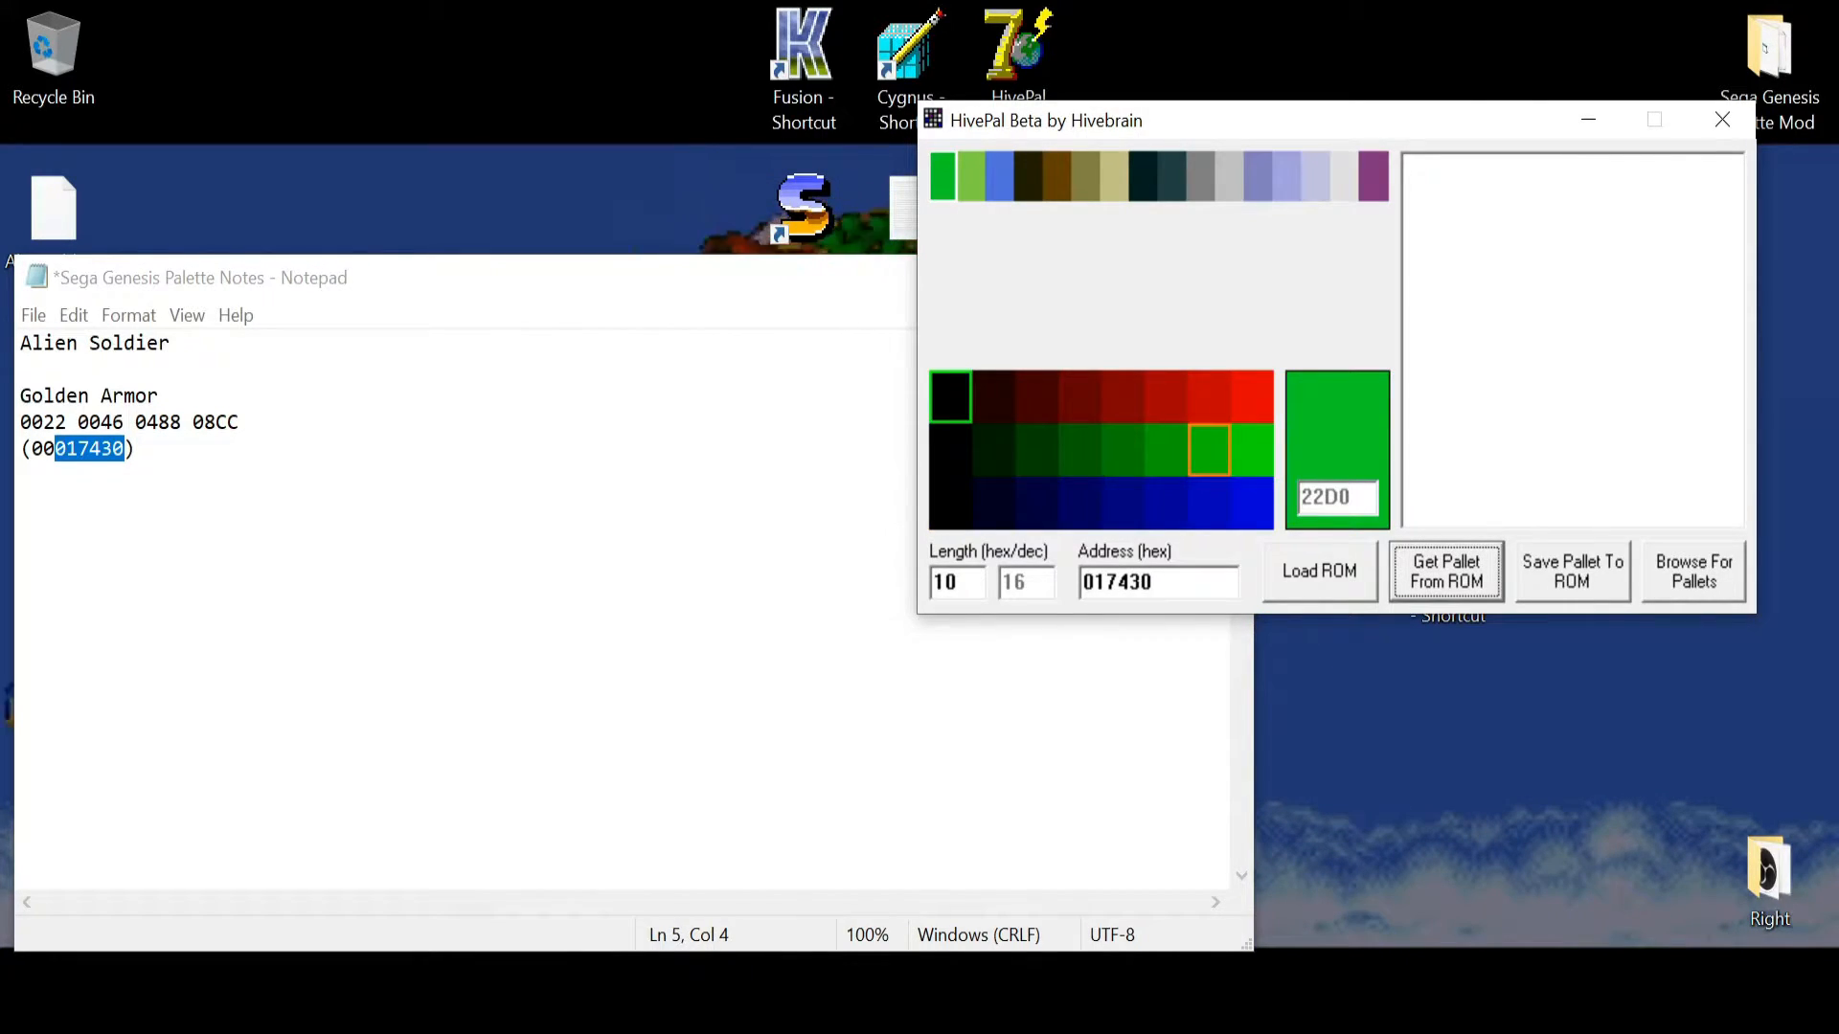
# - Check the hex values of the four consecutive golden armor swatches in the loaded palette against the notes
pyautogui.click(1027, 175)
pyautogui.click(1057, 175)
pyautogui.click(1085, 175)
pyautogui.click(1057, 175)
pyautogui.click(1028, 176)
pyautogui.click(1114, 175)
pyautogui.click(1028, 175)
pyautogui.click(1085, 175)
pyautogui.click(1114, 175)
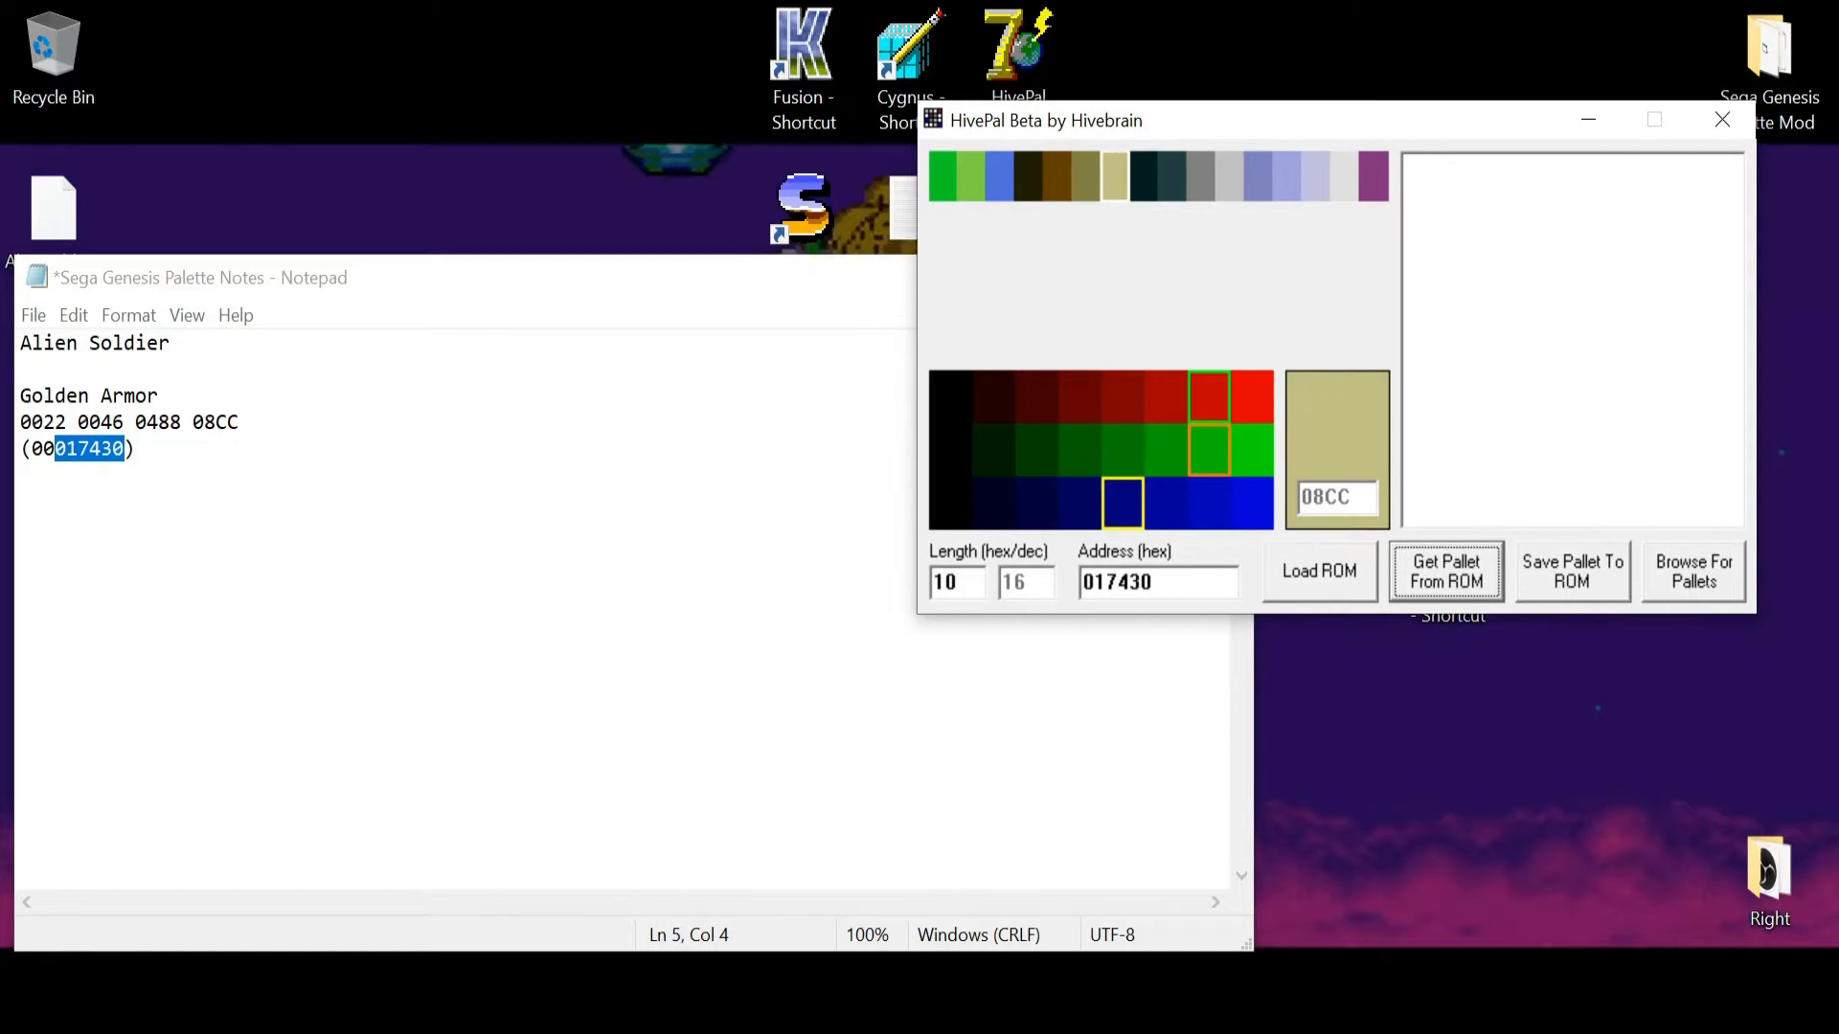
# - Move HivePal and the notes aside, and open AlienSoldierTest.gsx from the Desktop in Genesis Savestate Viewer
pyautogui.moveTo(1245, 120); pyautogui.dragTo(1358, 192)
pyautogui.click(1178, 312)
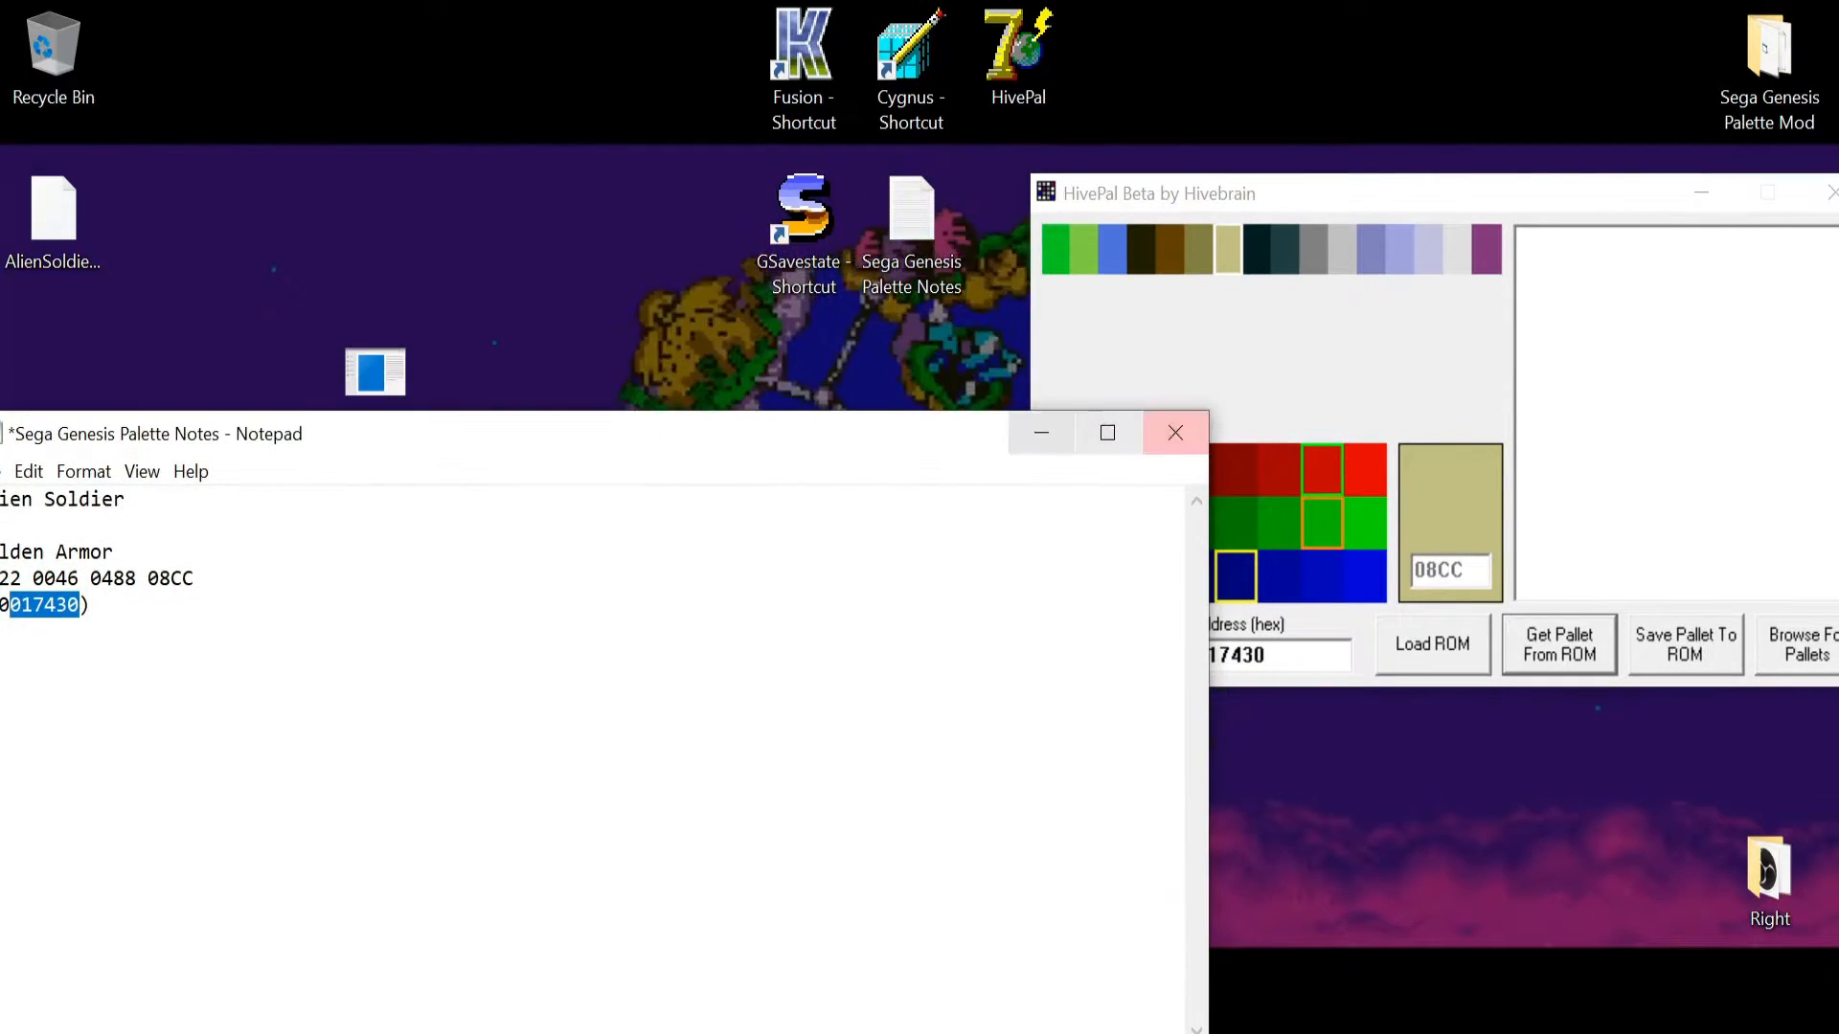
pyautogui.doubleClick(804, 220)
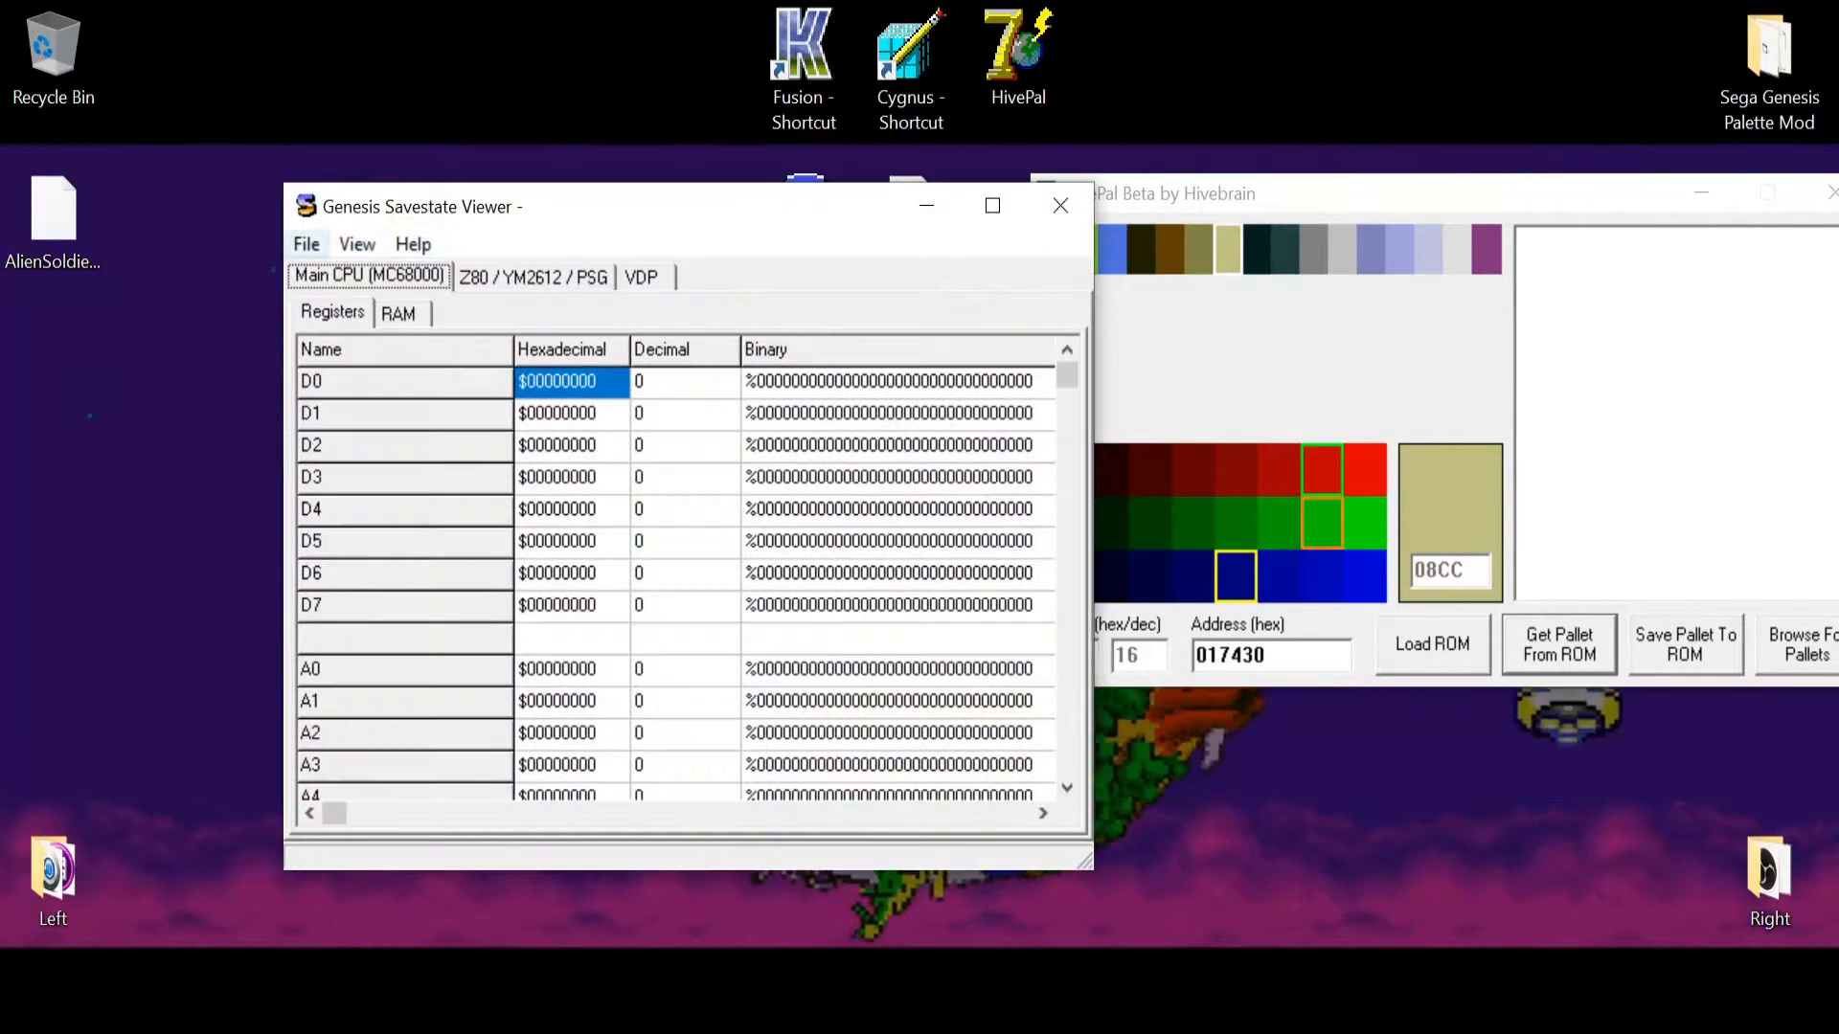
pyautogui.click(306, 245)
pyautogui.click(395, 279)
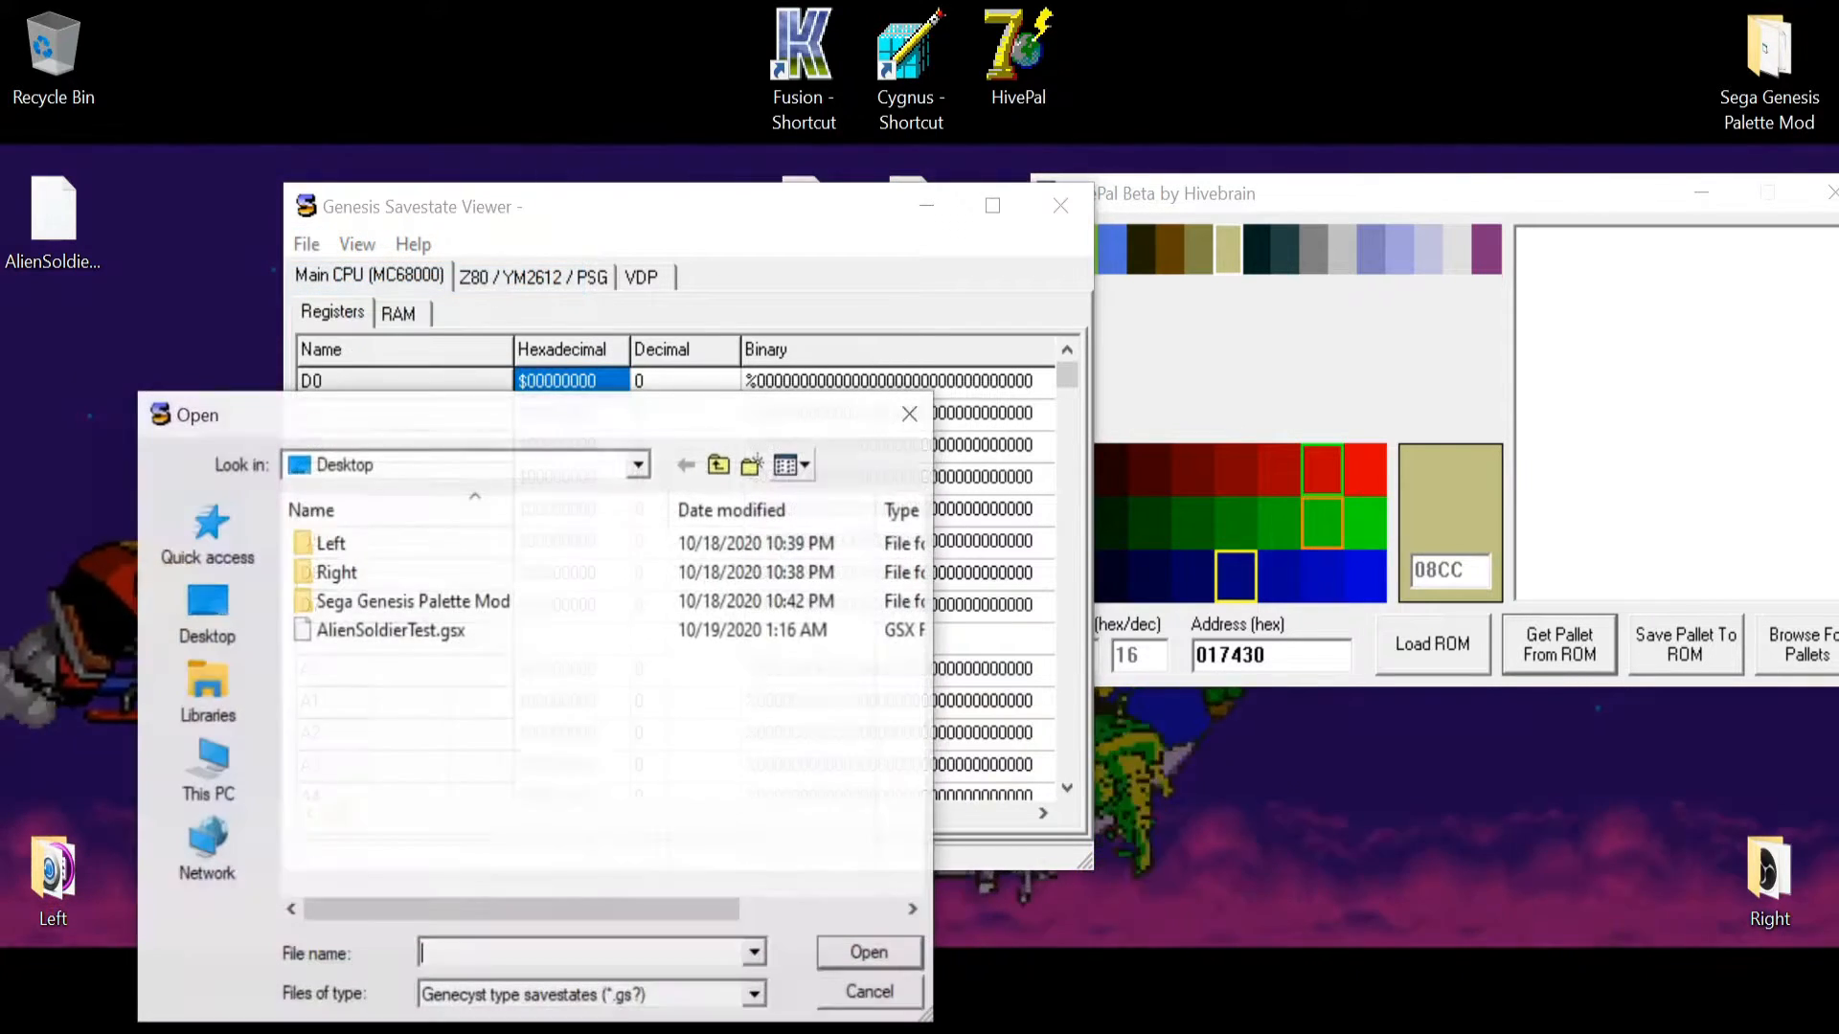
pyautogui.click(391, 630)
pyautogui.press('Return')
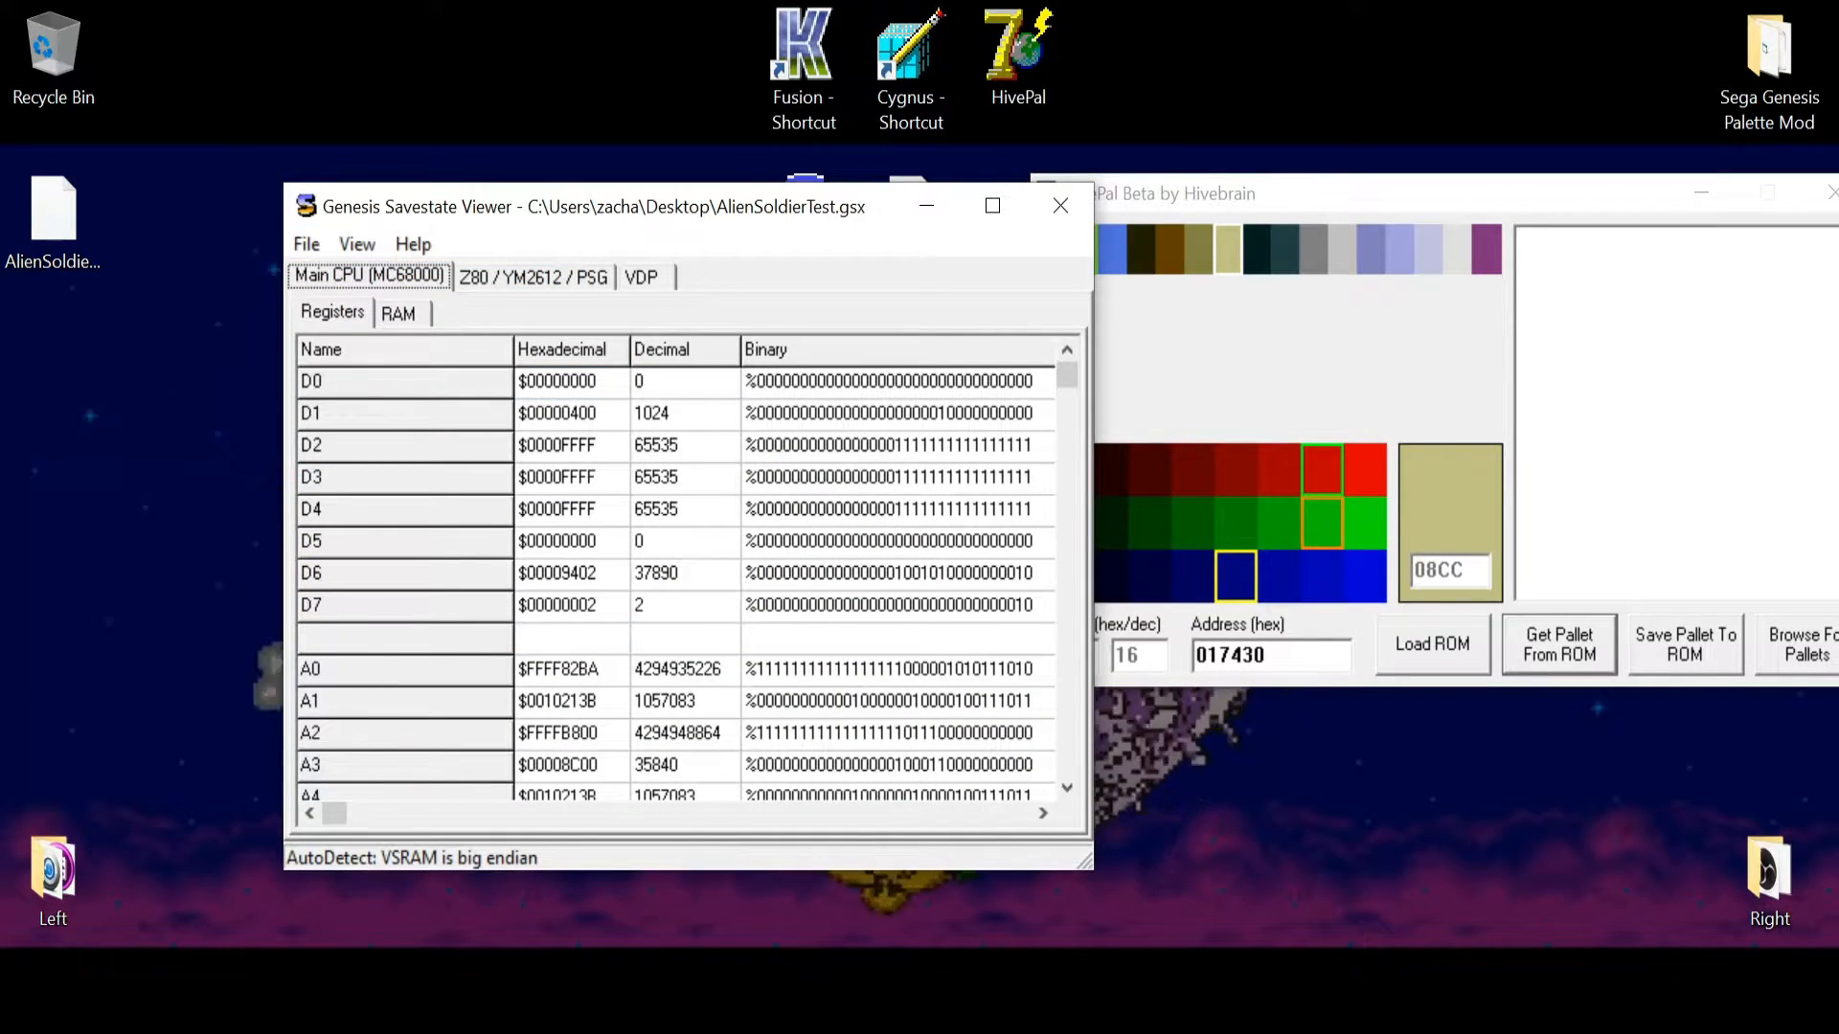
# - Show the savestate's VDP Color RAM and its game screen preview, with the preview moved clear of the color grid
pyautogui.click(642, 276)
pyautogui.click(562, 313)
pyautogui.click(356, 243)
pyautogui.click(404, 278)
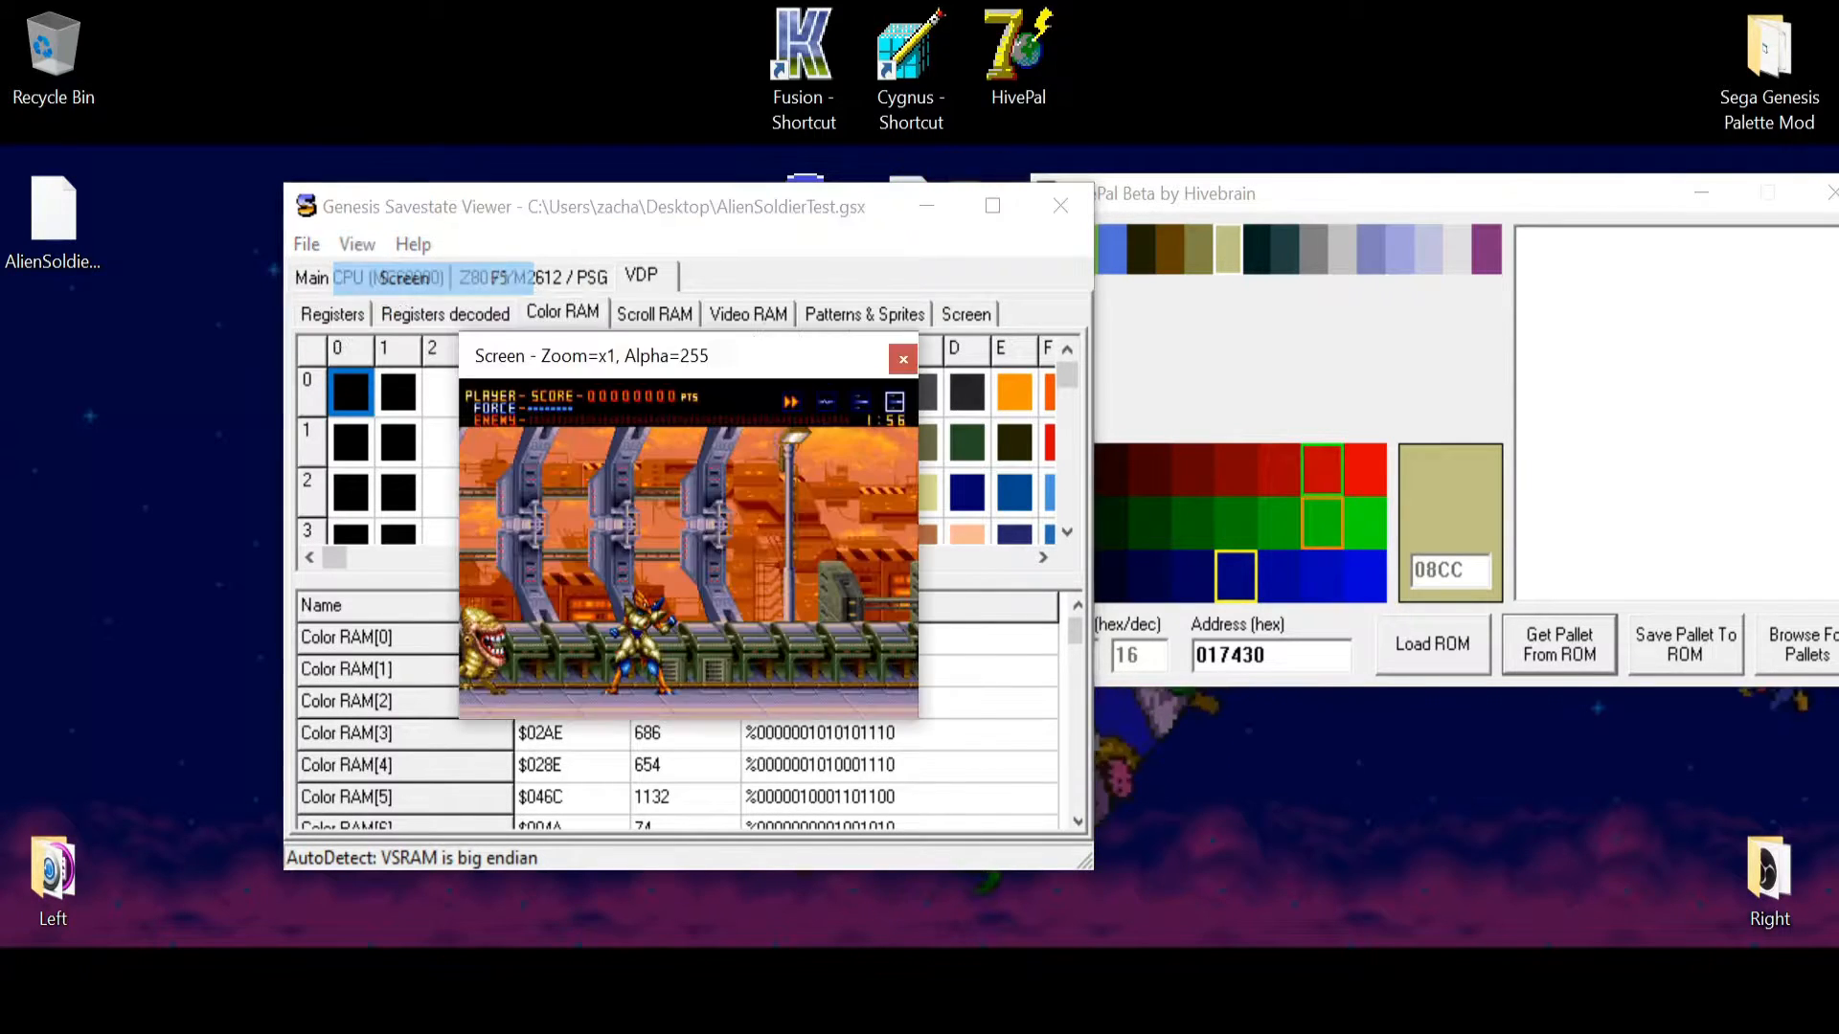
pyautogui.moveTo(575, 352); pyautogui.dragTo(407, 587)
# - Compare the Color RAM swatch in row 2, column C with the golden armor colors in HivePal, and close the savestate viewer
pyautogui.click(920, 491)
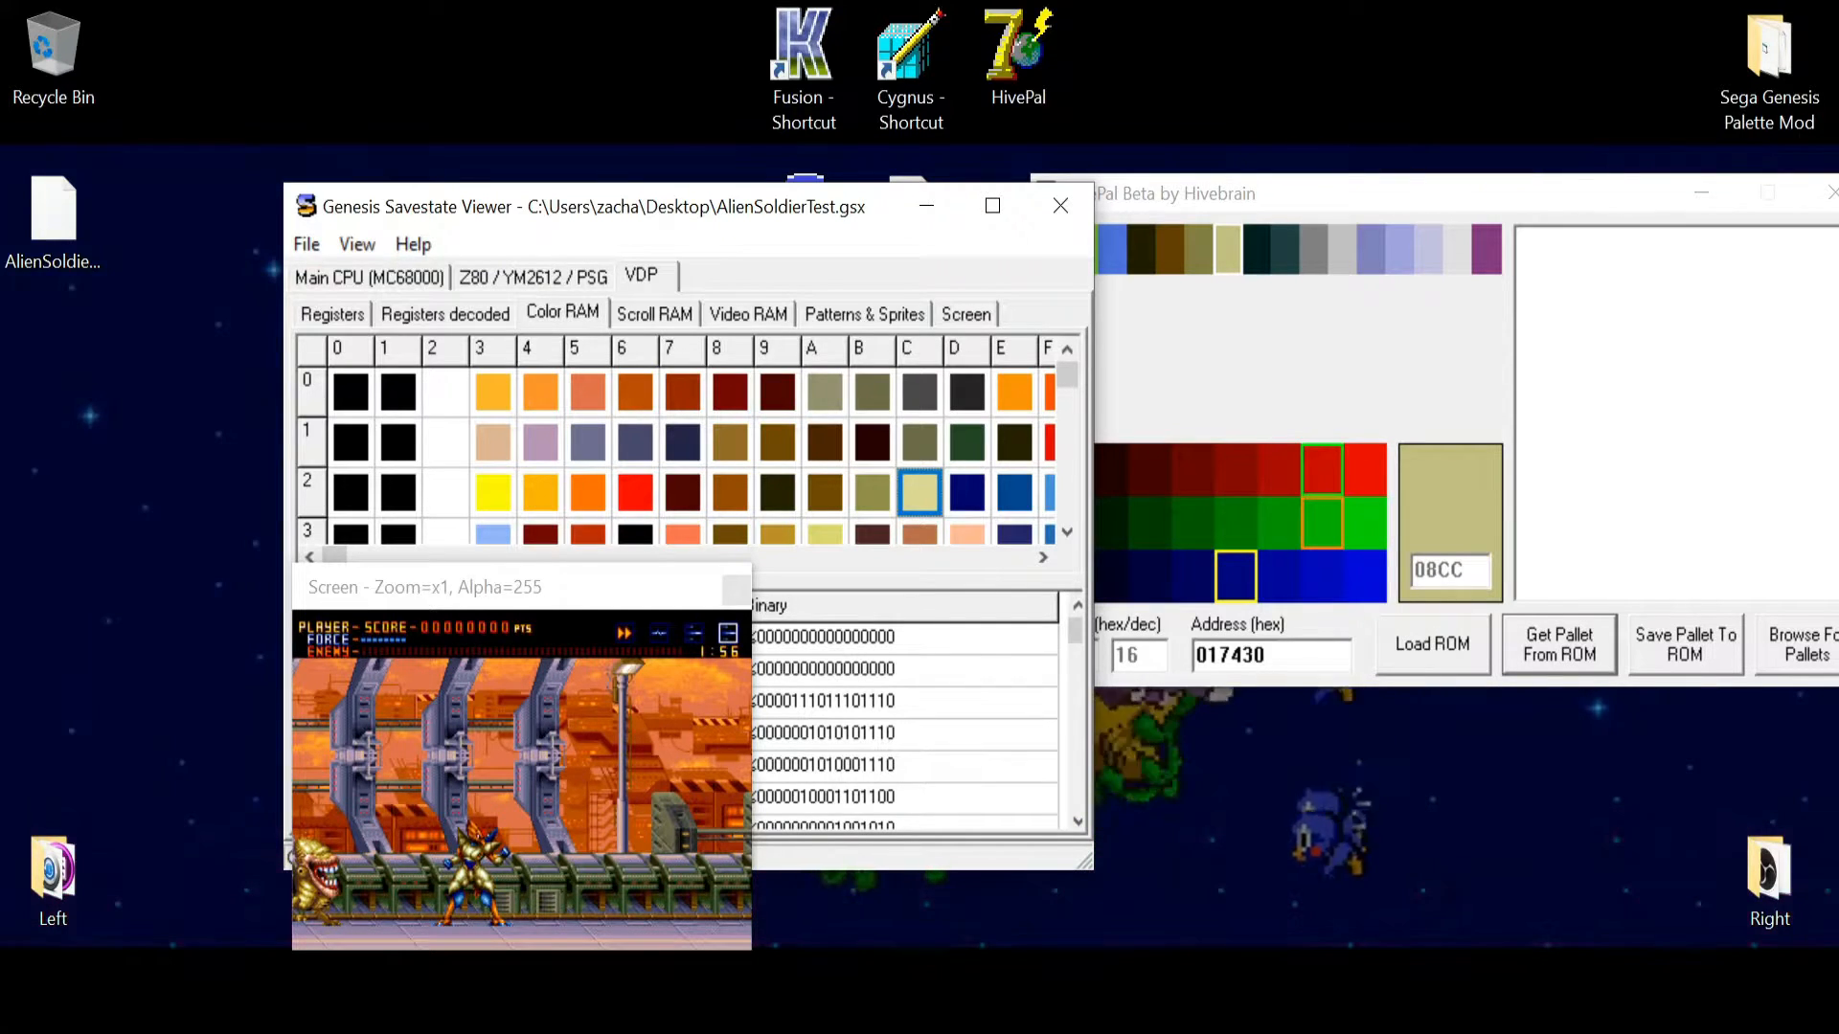
pyautogui.hotkey('alt', 'Tab')
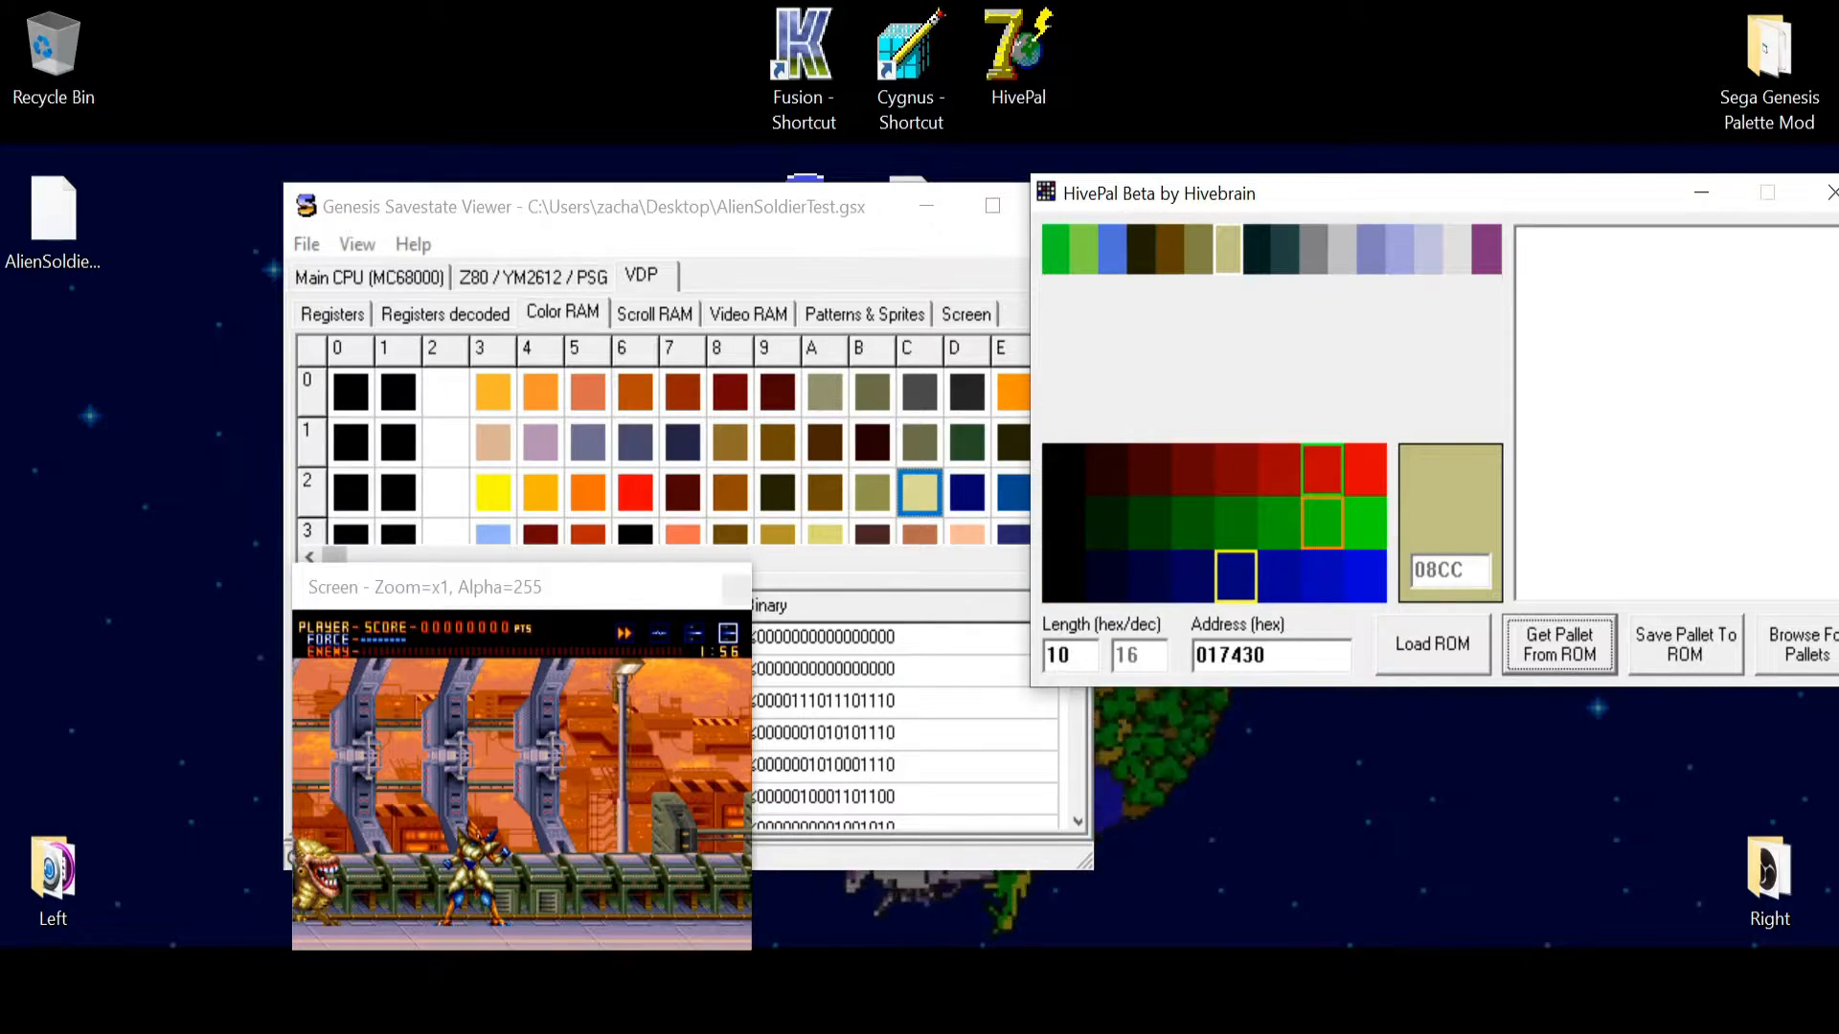
pyautogui.hotkey('alt', 'Tab')
pyautogui.hotkey('alt', 'F4')
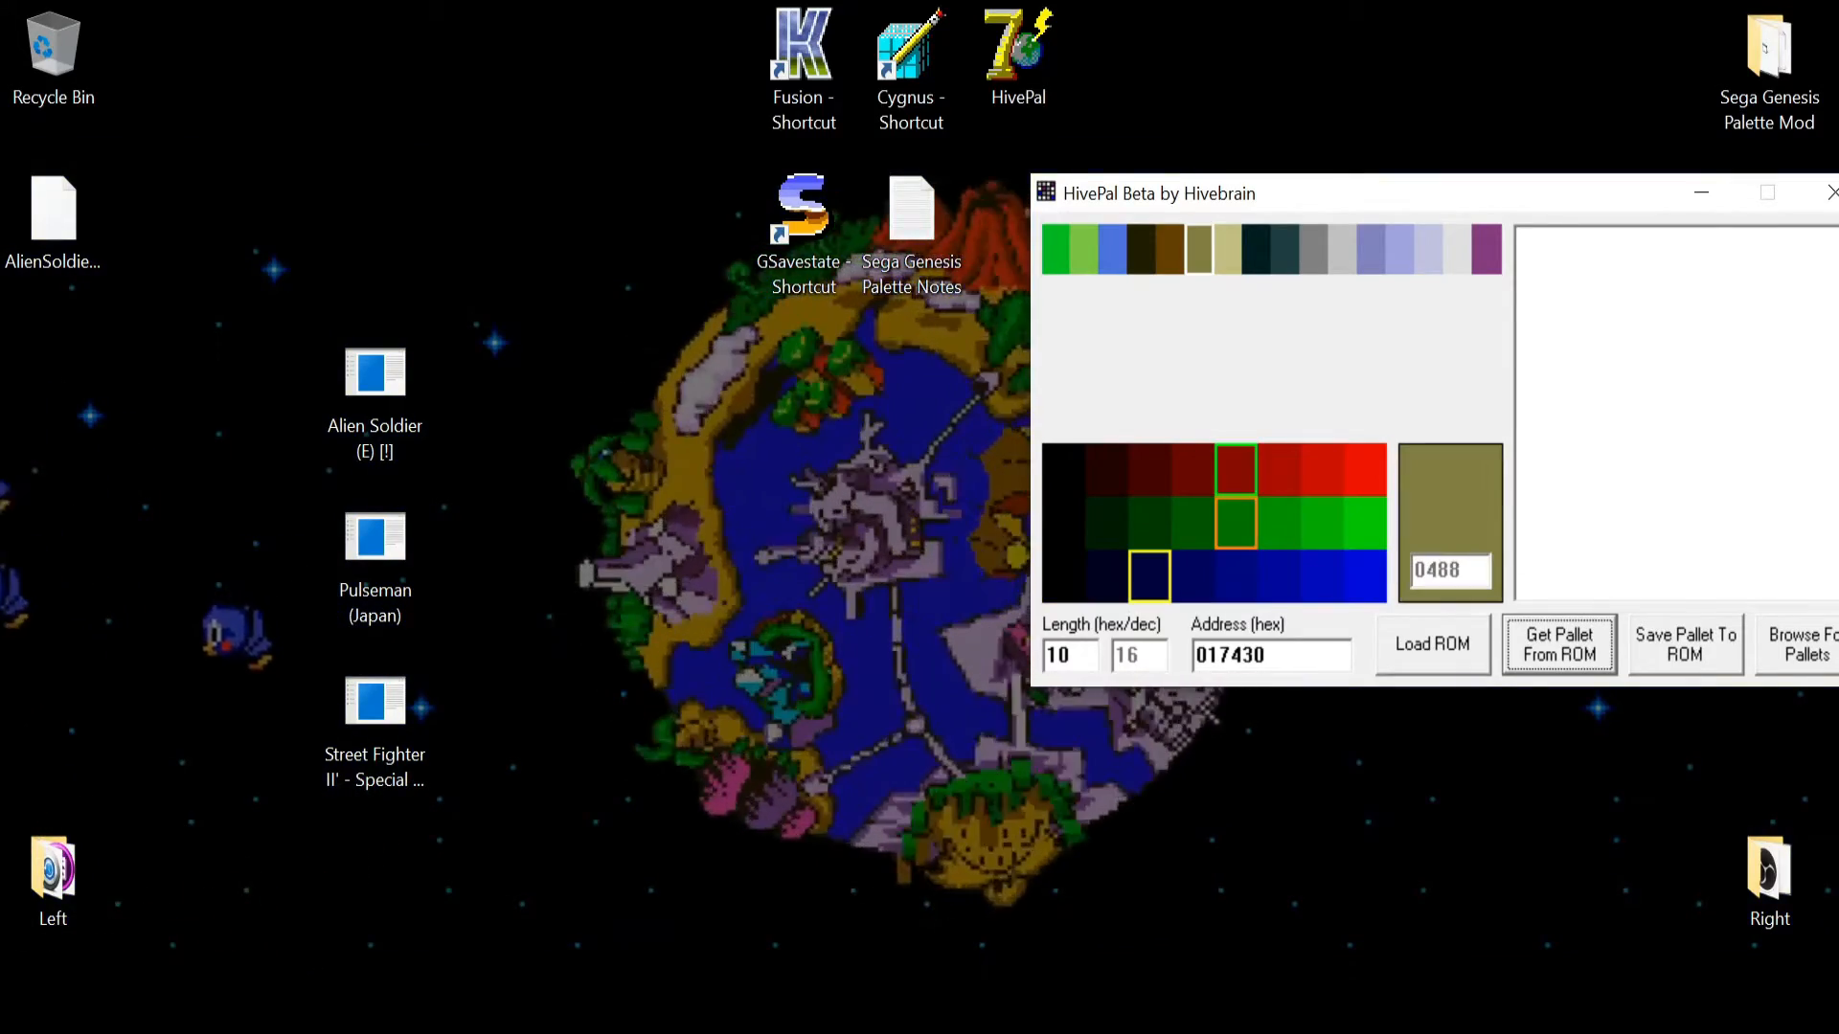
# - Move the HivePal window to mid-desktop and change the lightest golden armor swatch, 08CC, to gray 0444
pyautogui.moveTo(1251, 204); pyautogui.dragTo(856, 411)
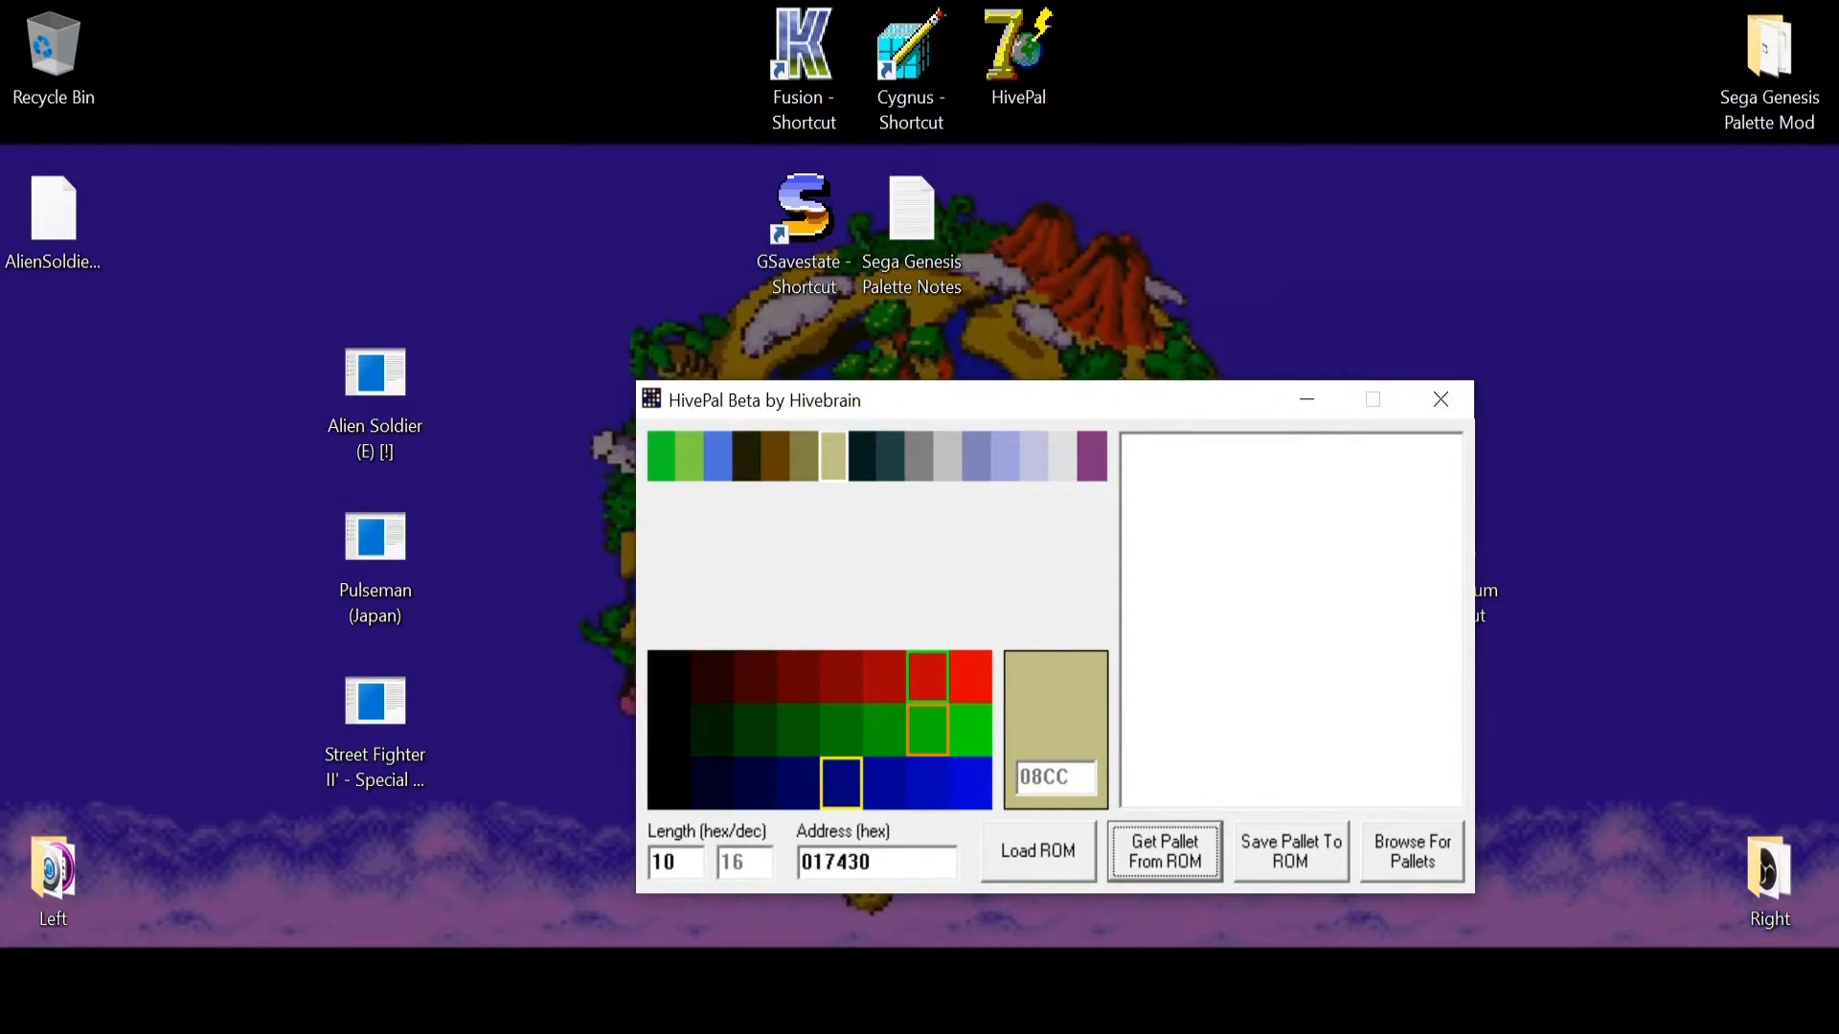
pyautogui.click(798, 678)
pyautogui.click(798, 730)
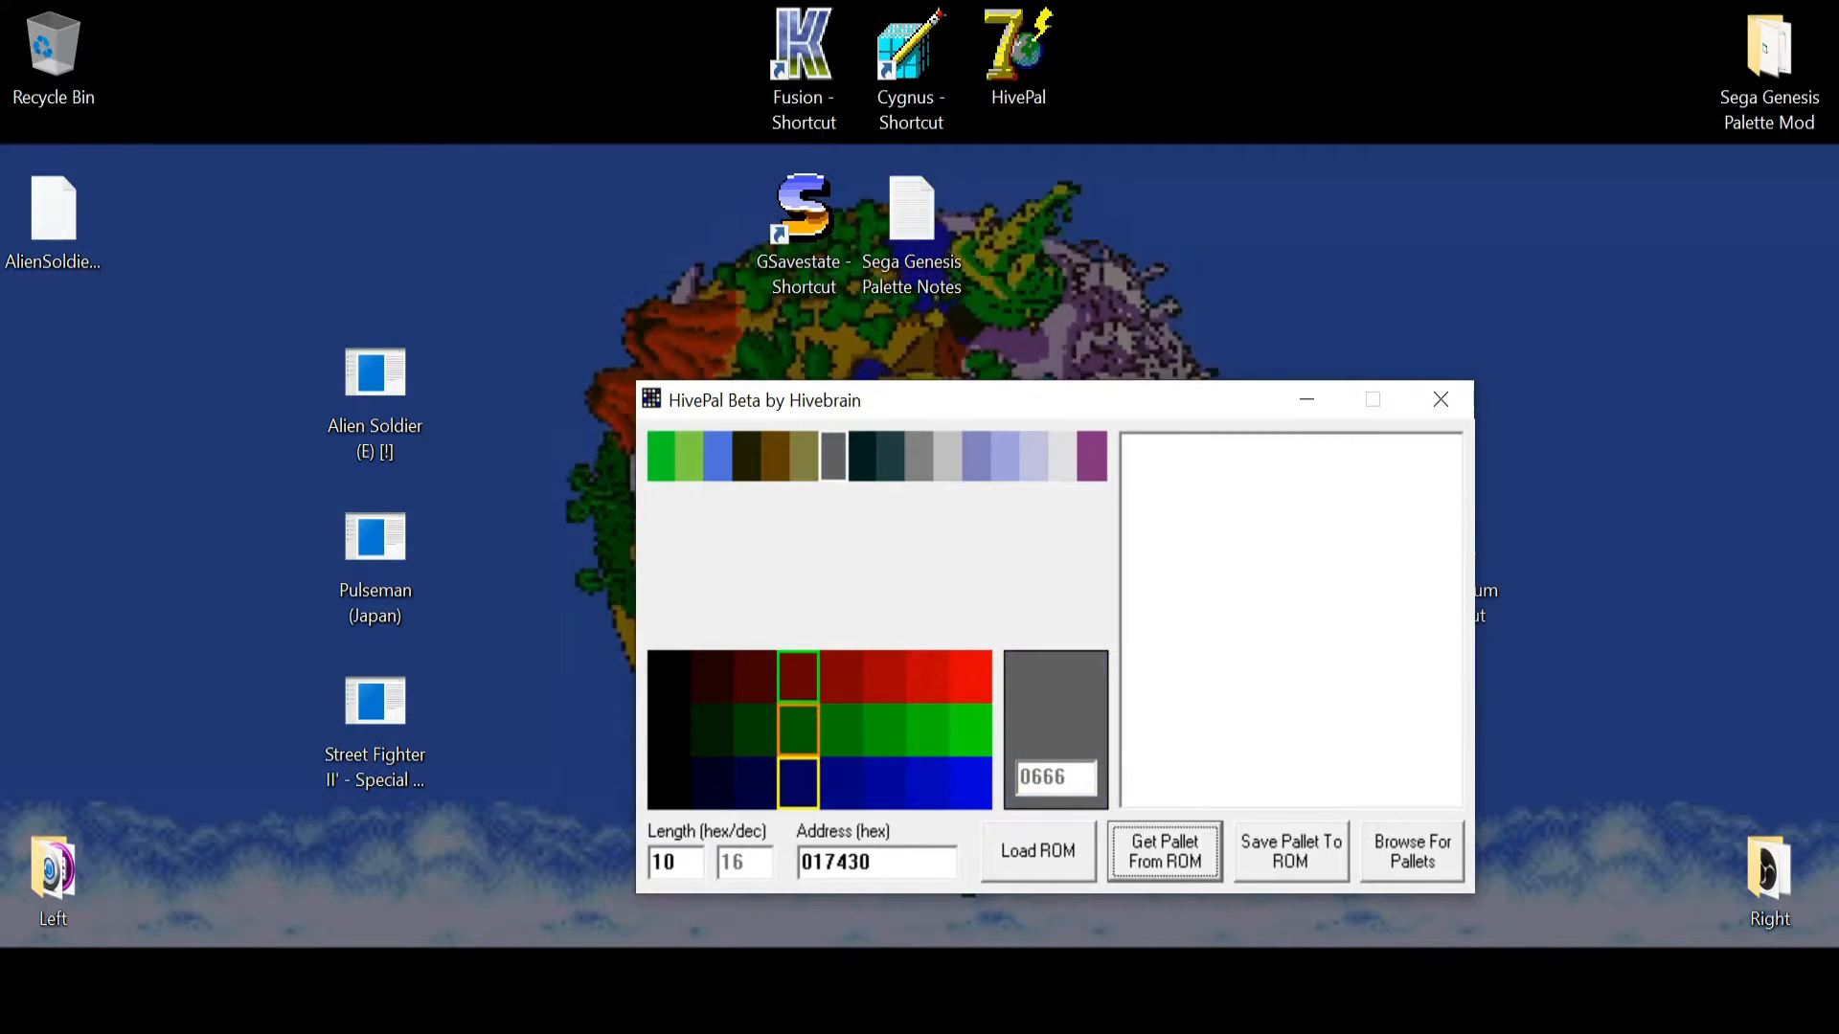
pyautogui.click(754, 678)
pyautogui.click(755, 729)
pyautogui.click(755, 783)
# - Try gray 0666 against 0444 on the lightest armor swatch and set it back to 0444
pyautogui.click(797, 677)
pyautogui.click(798, 730)
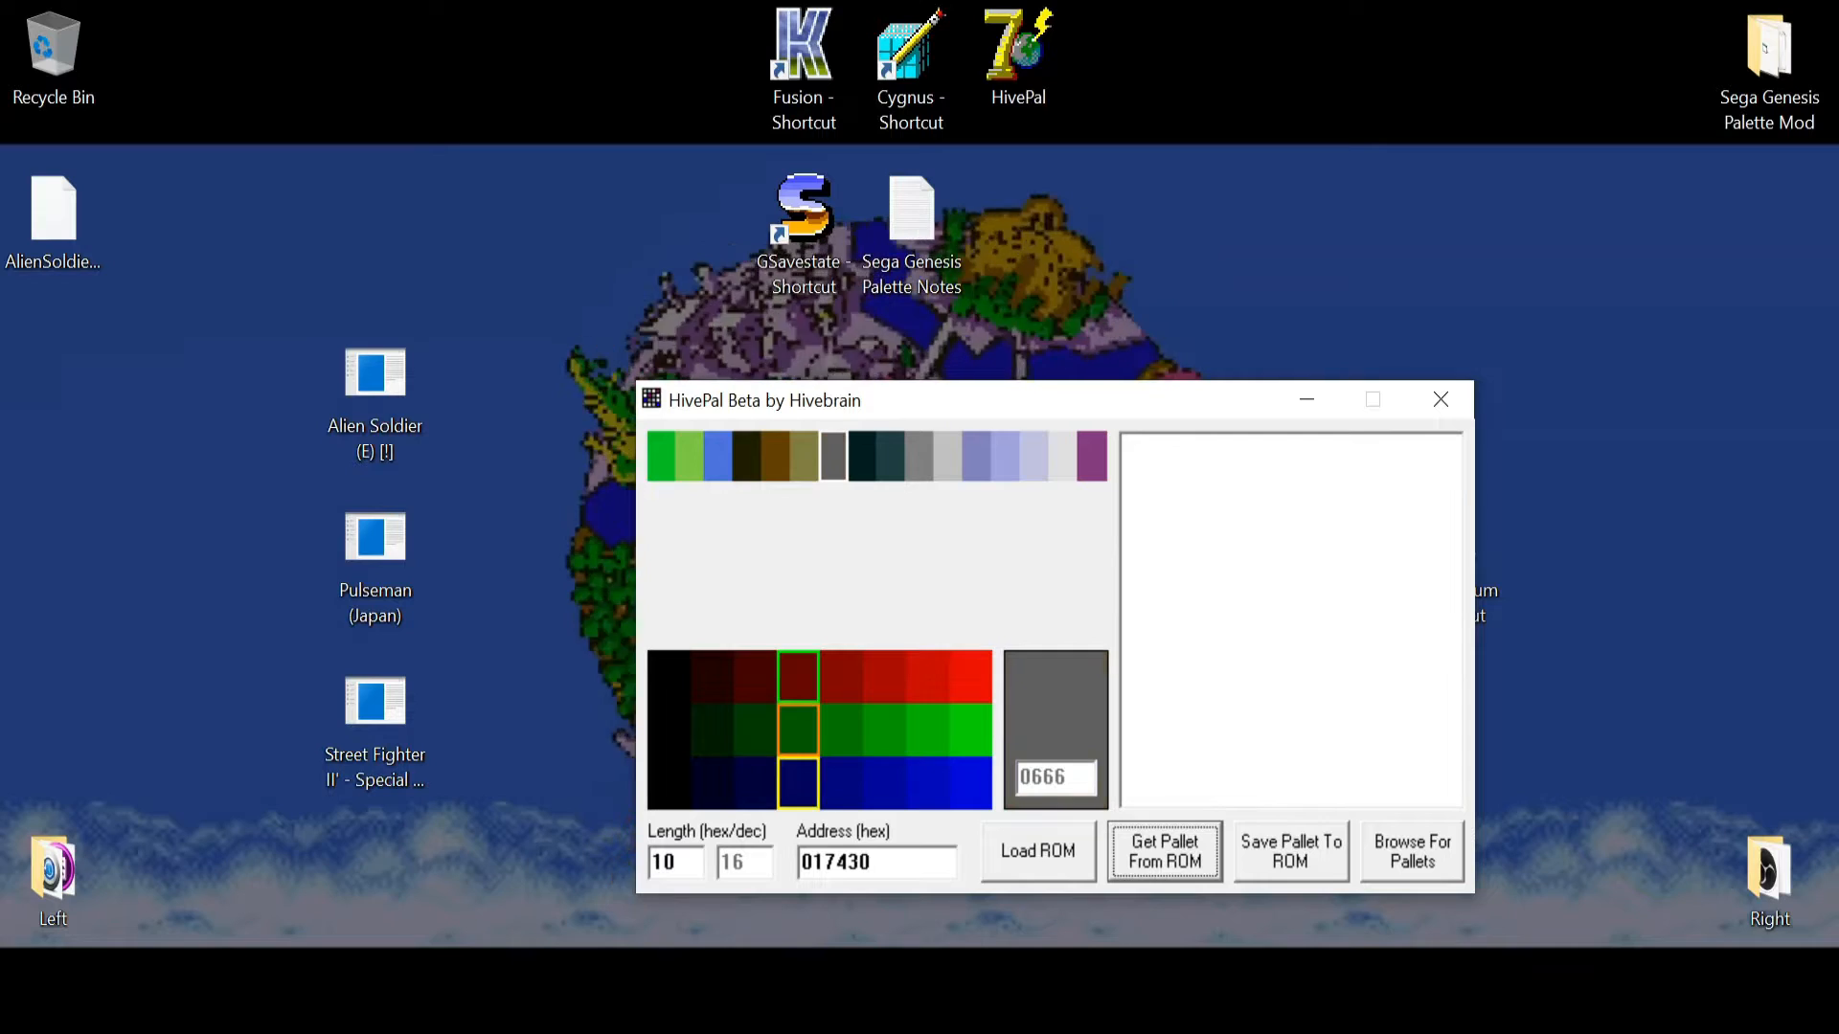
pyautogui.click(755, 783)
pyautogui.click(754, 730)
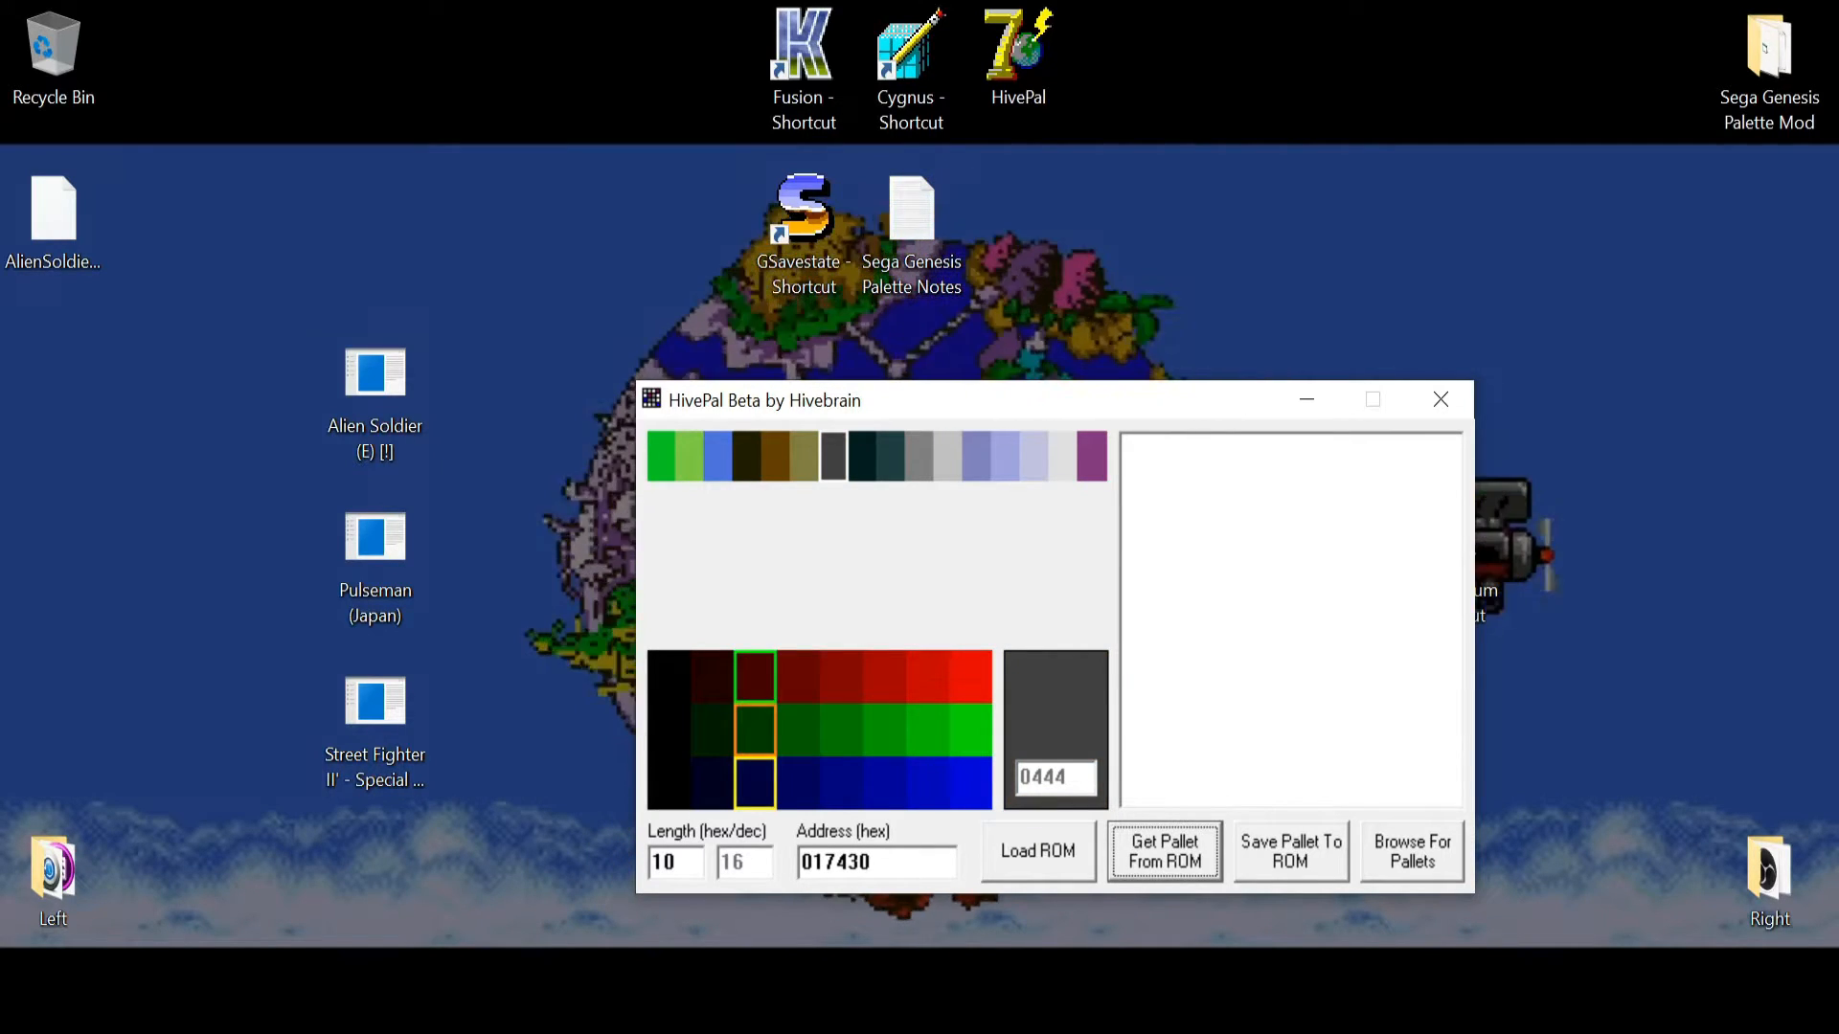
pyautogui.click(798, 677)
pyautogui.click(797, 730)
pyautogui.click(798, 783)
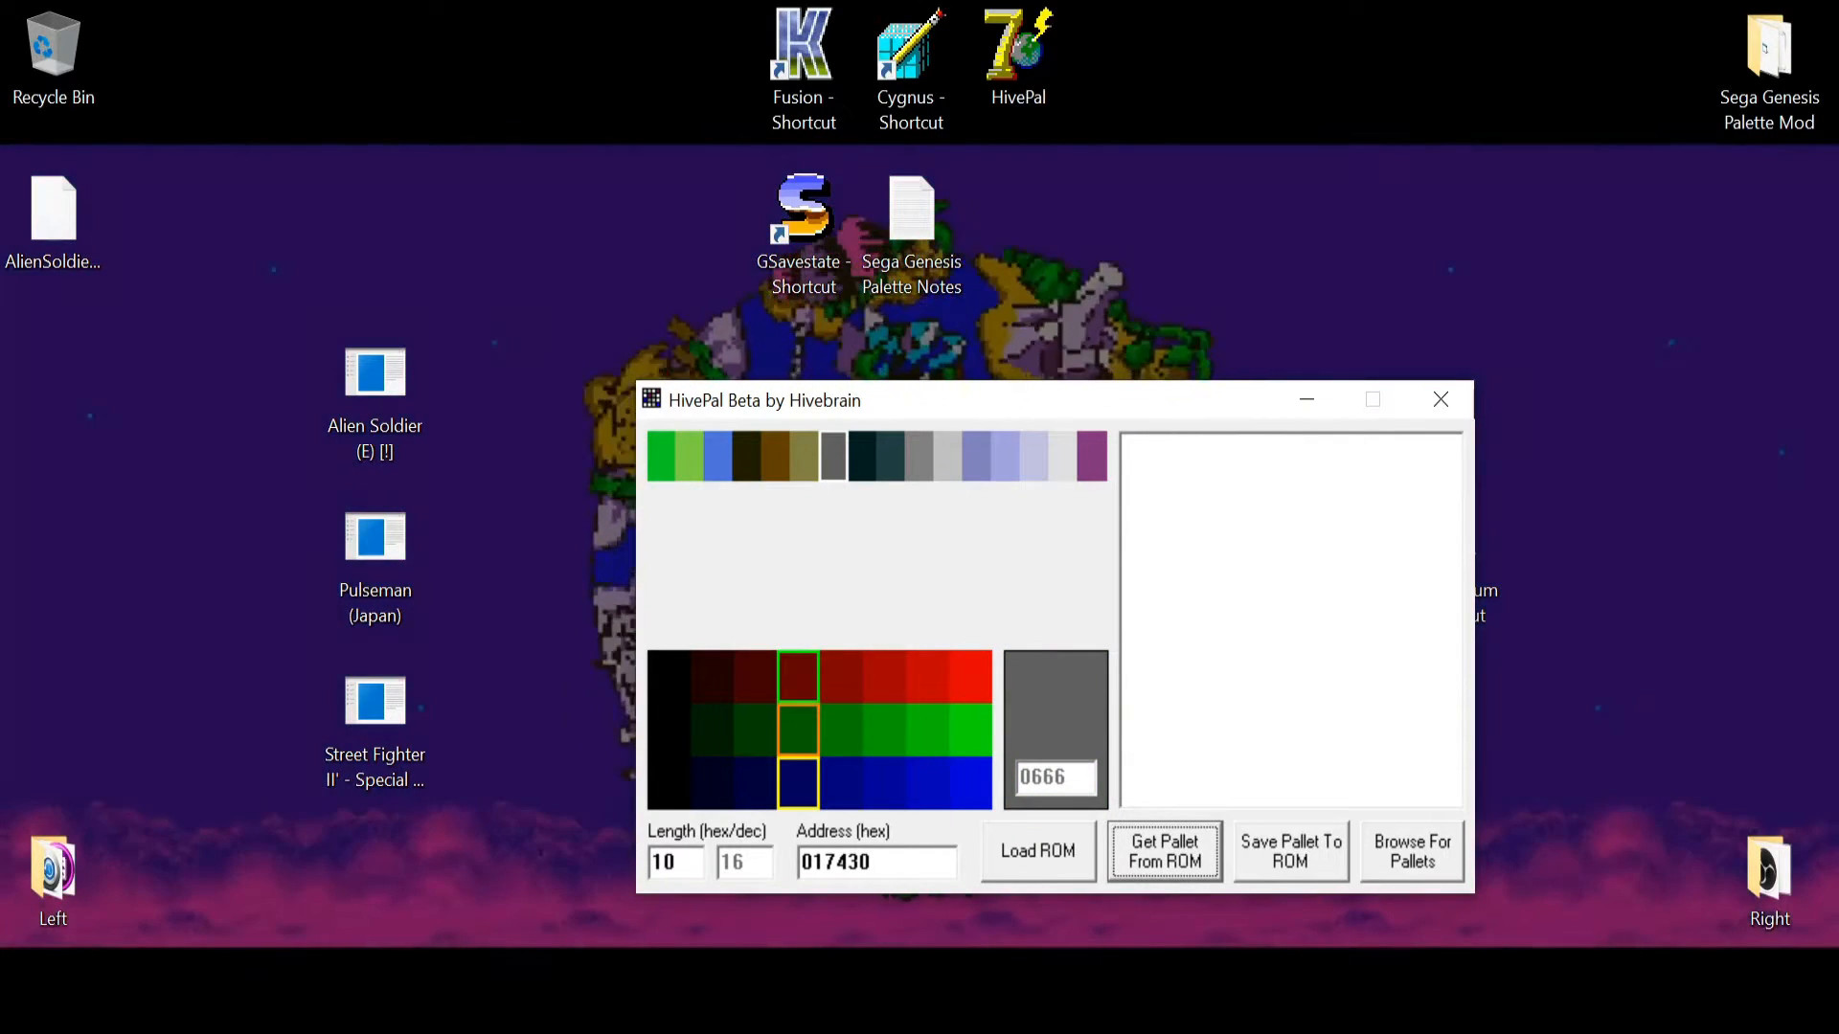
pyautogui.click(755, 677)
pyautogui.click(755, 729)
pyautogui.click(755, 784)
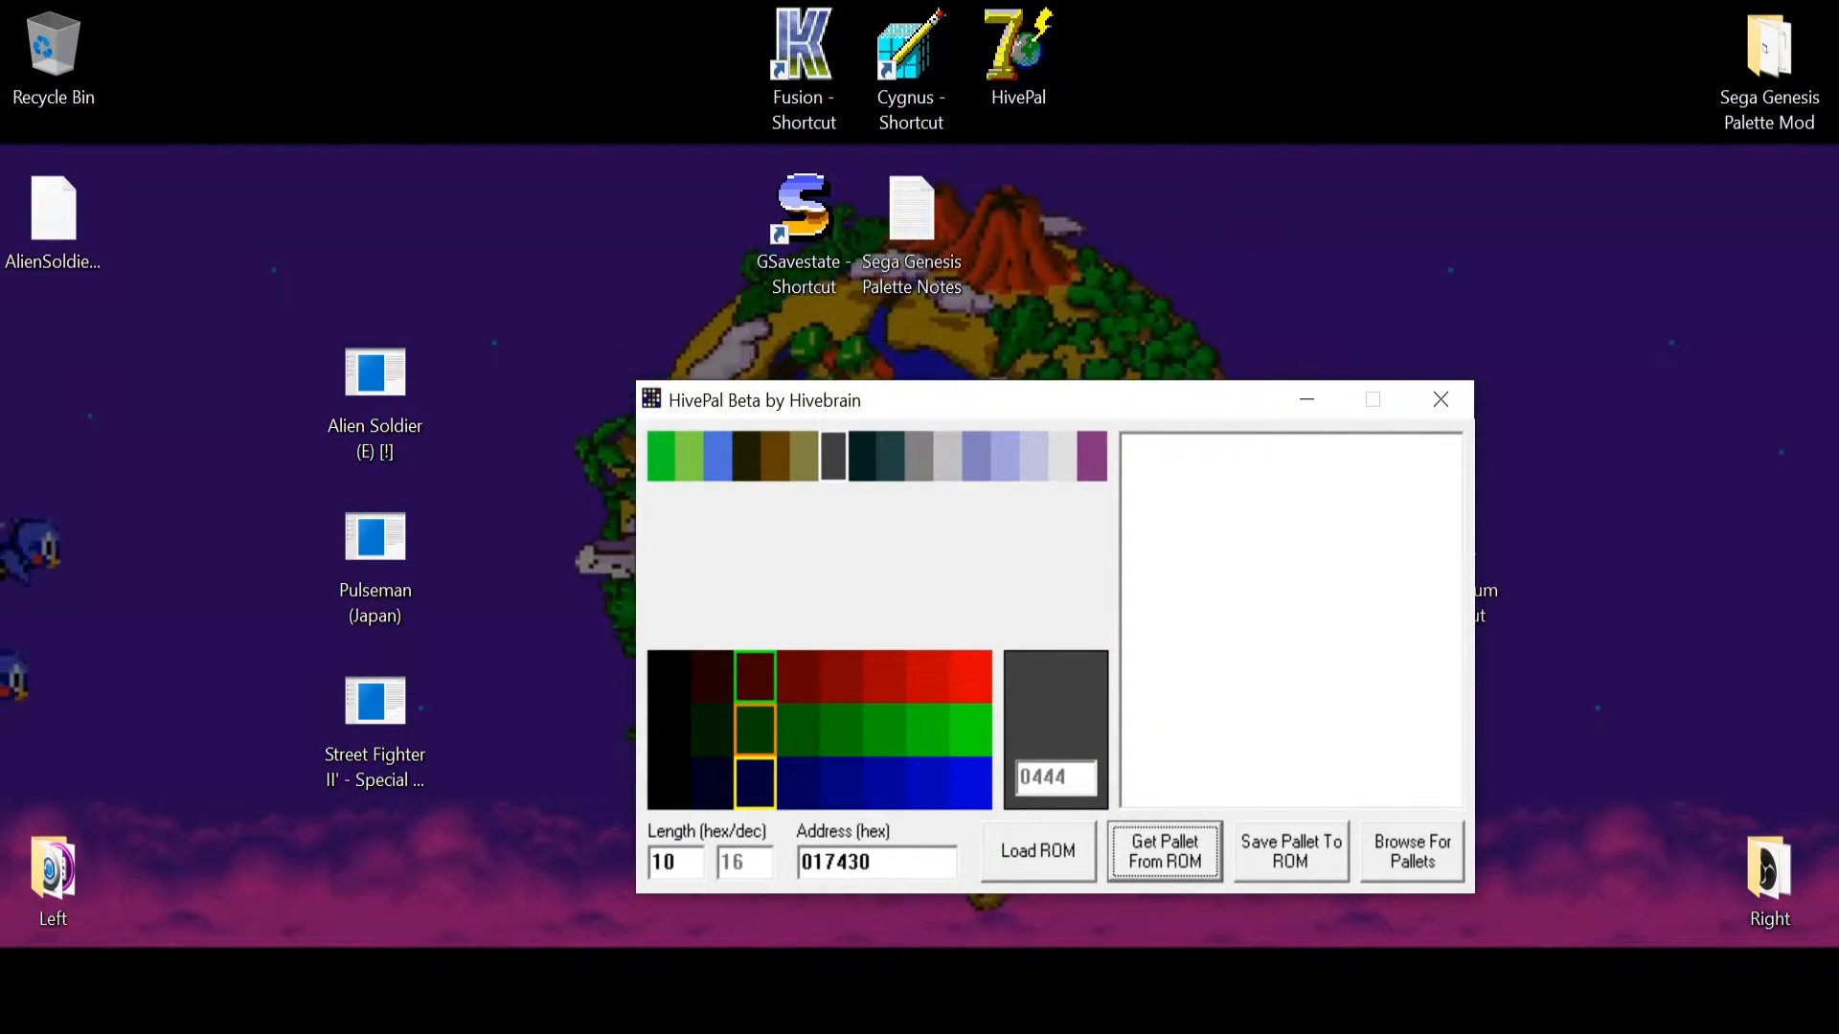
# - Change the second-lightest golden armor swatch, 0488, to dark gray 0222
pyautogui.click(805, 456)
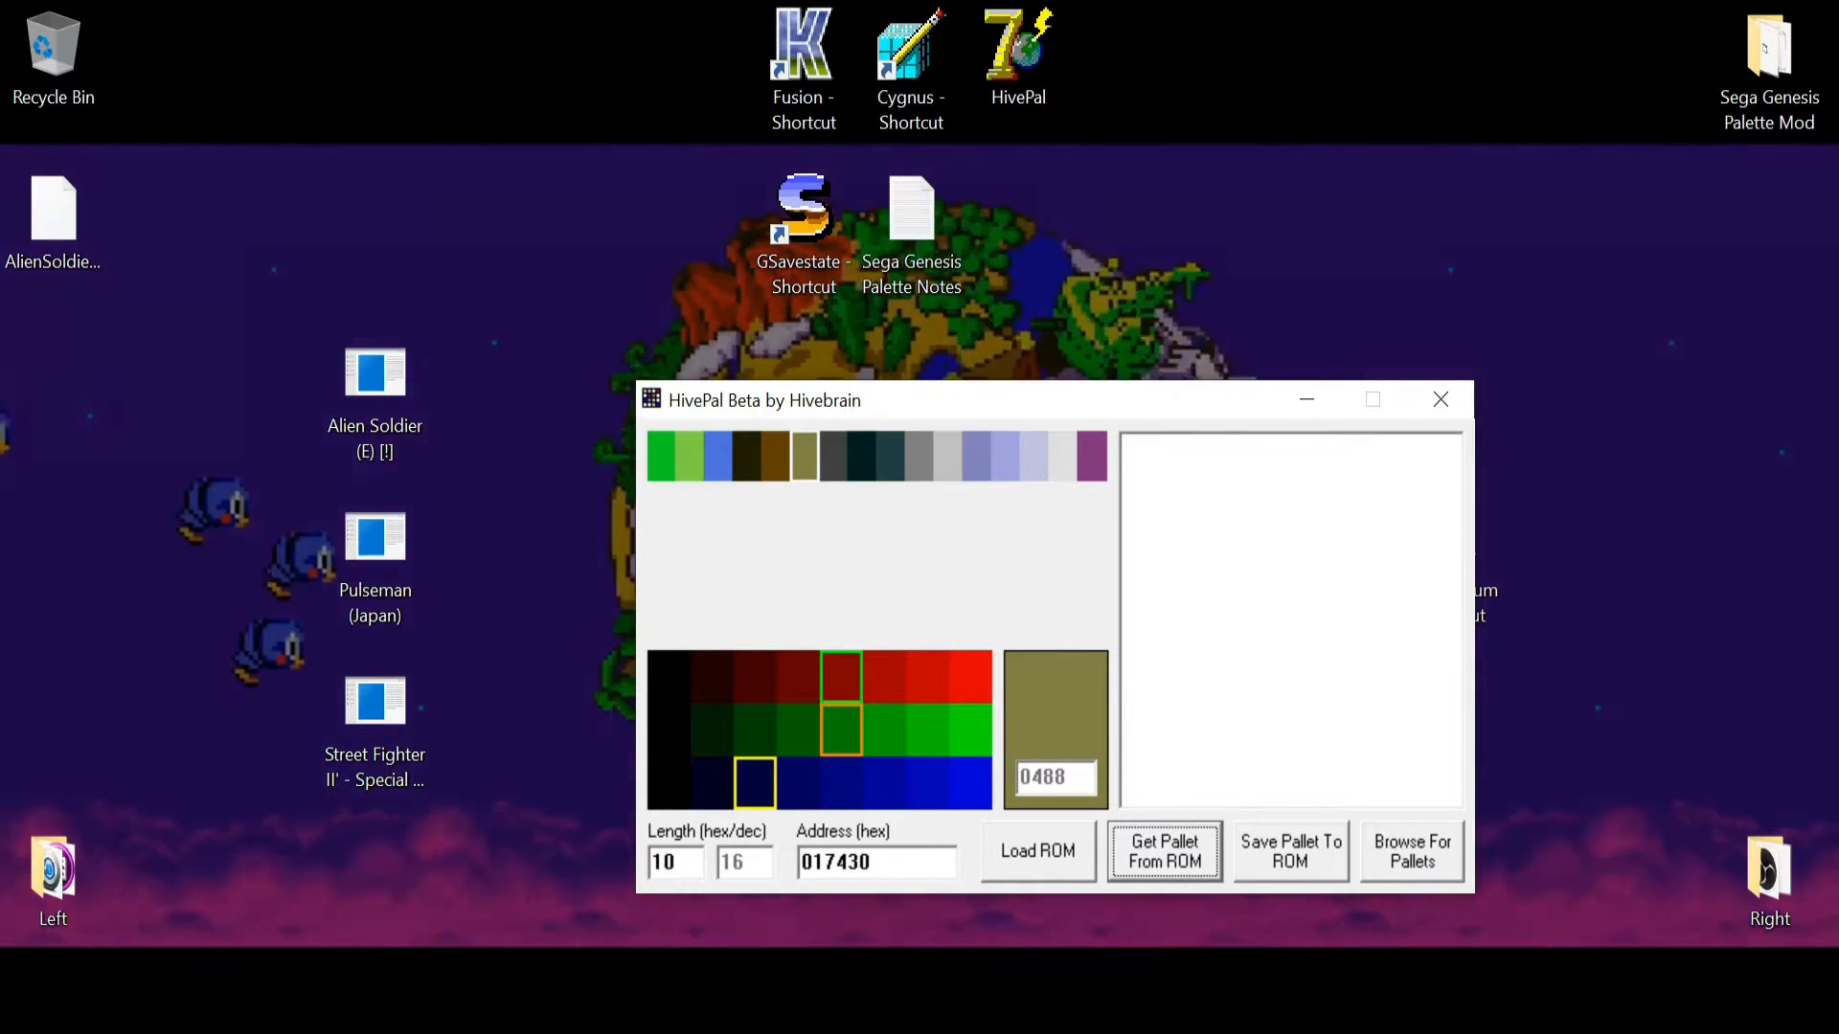
pyautogui.click(711, 677)
pyautogui.click(711, 730)
pyautogui.click(712, 783)
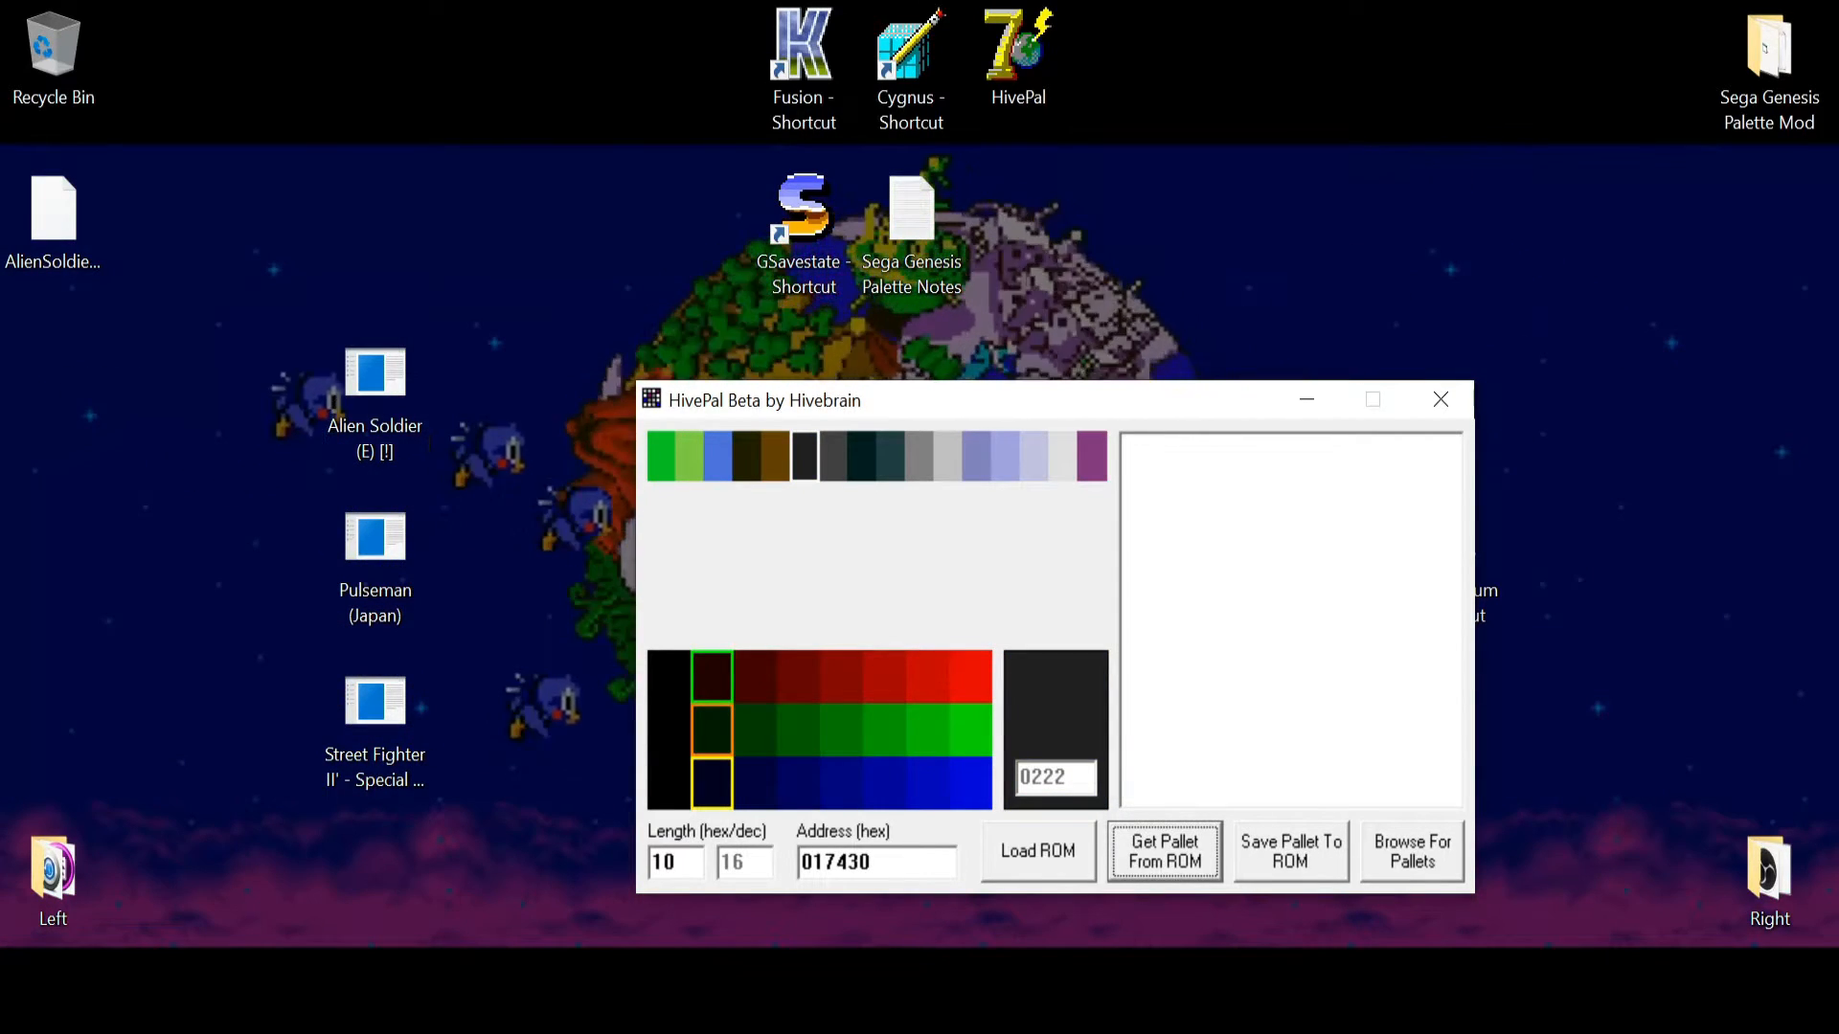
# - Change the brown golden armor swatch, 0046, to black 0000
pyautogui.click(776, 456)
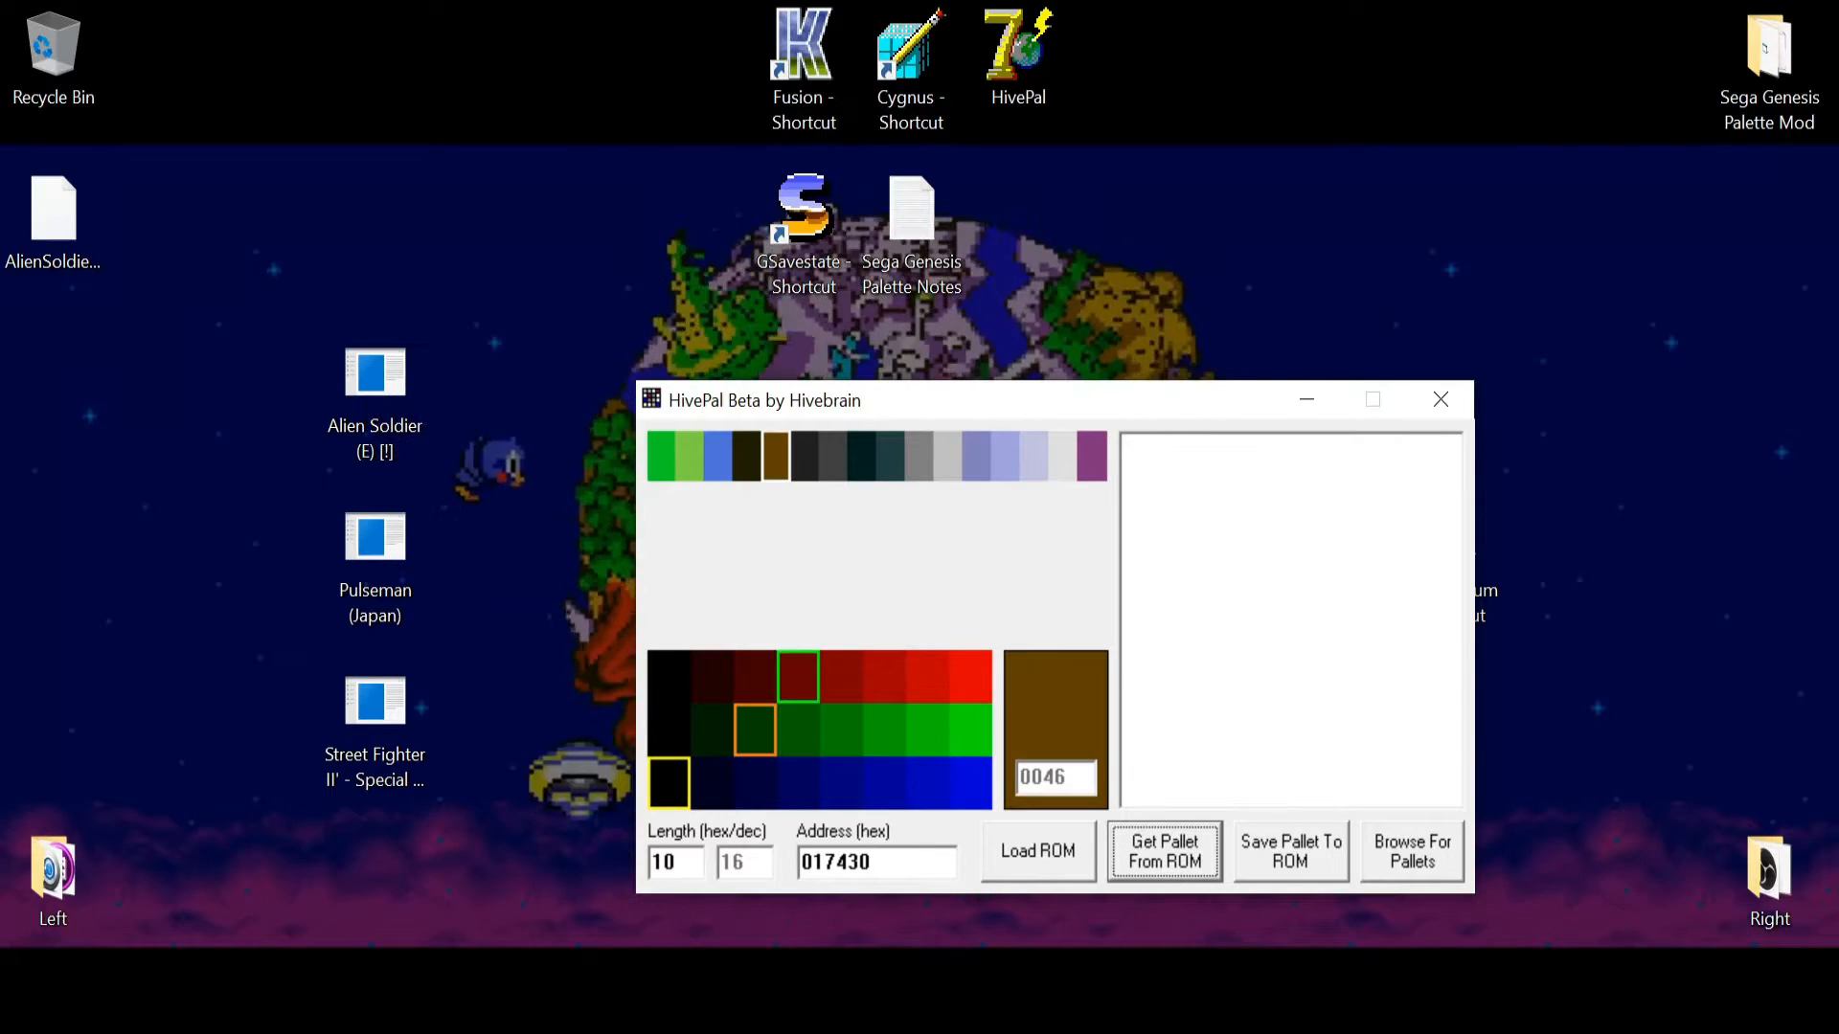
pyautogui.click(711, 677)
pyautogui.click(711, 730)
pyautogui.click(668, 730)
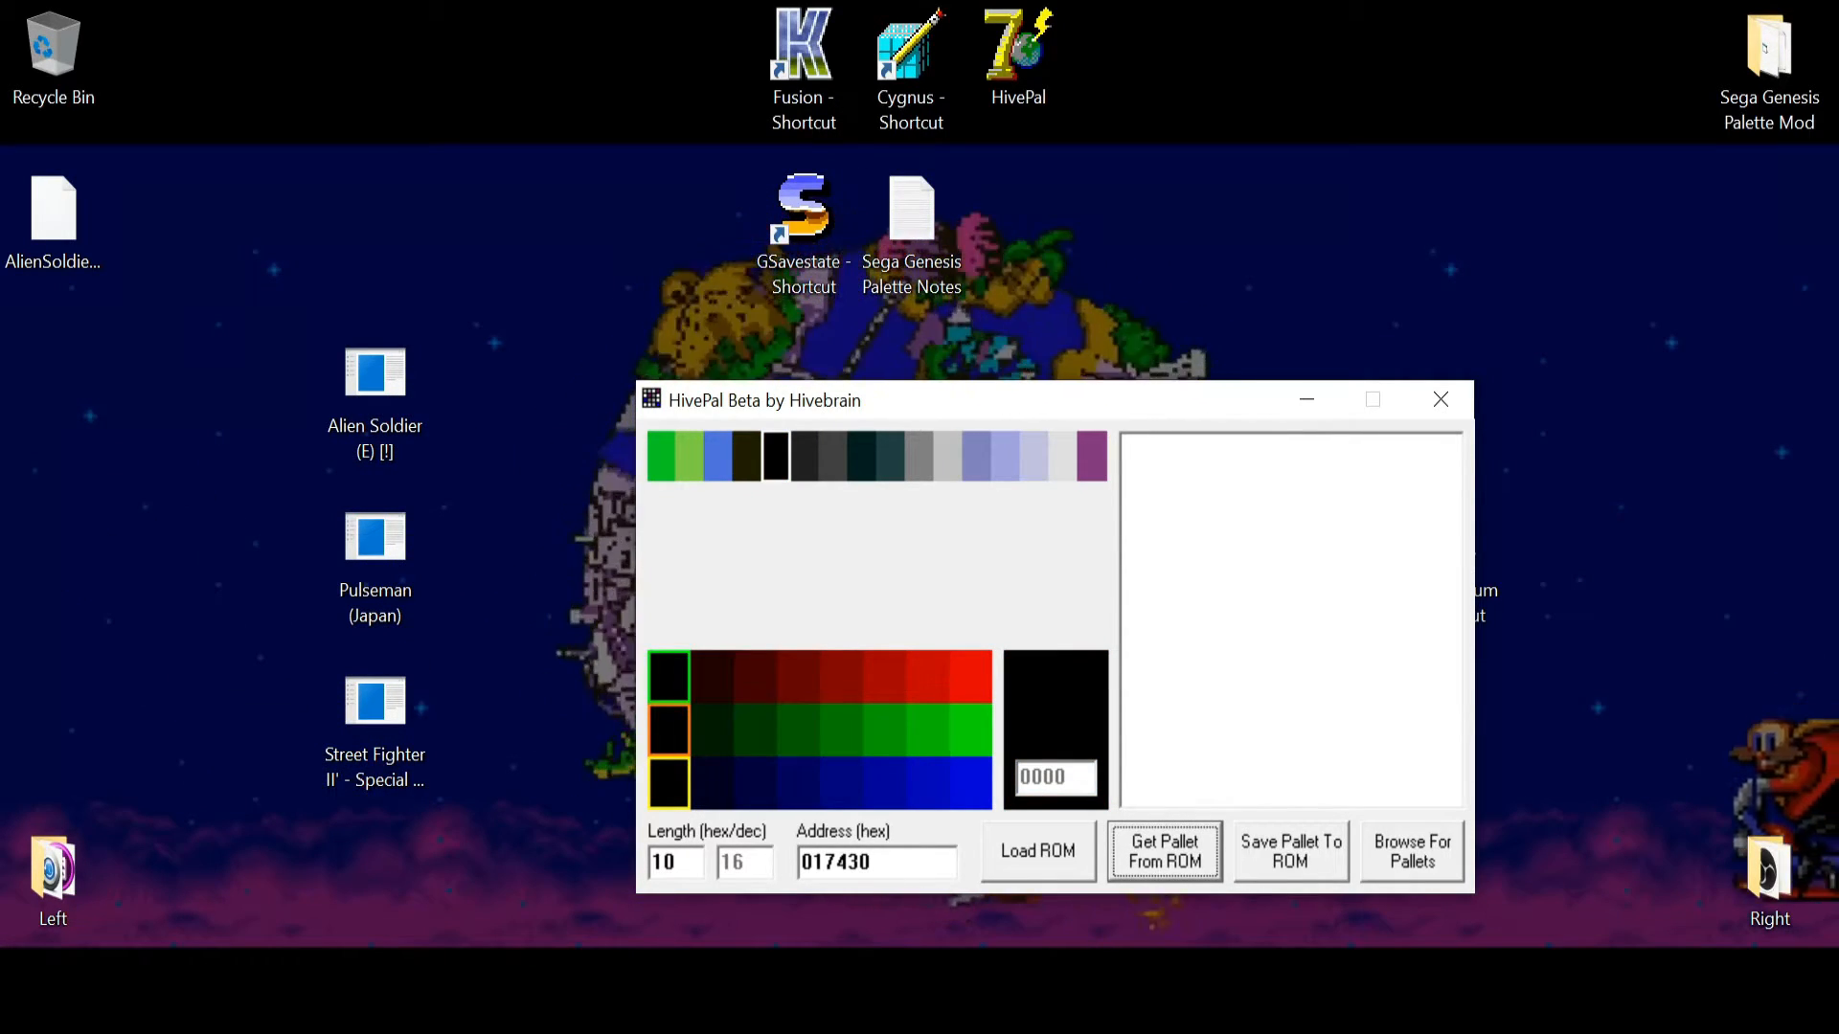
# - Set the darkest golden armor swatch, 0022, to black 0000, and reselect the gray 0444 swatch
pyautogui.click(711, 730)
pyautogui.click(668, 677)
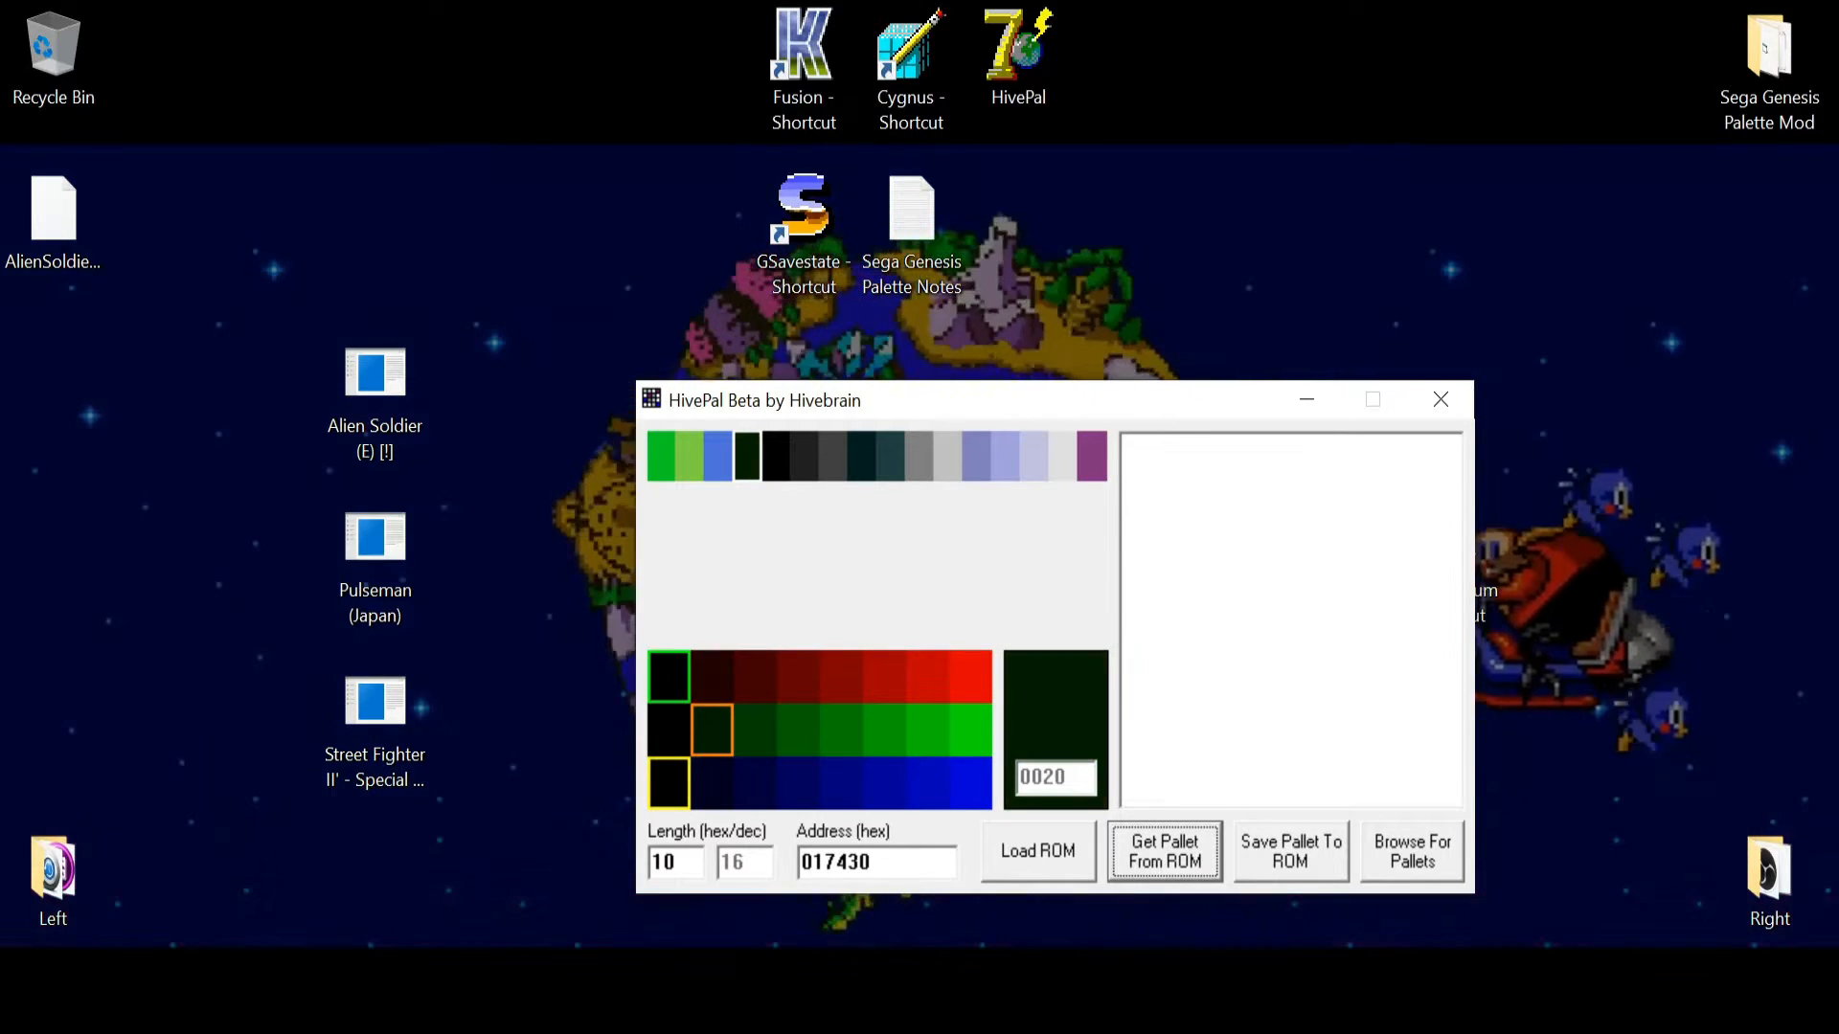
pyautogui.click(669, 730)
pyautogui.click(711, 677)
pyautogui.click(711, 730)
pyautogui.click(712, 782)
pyautogui.click(668, 677)
pyautogui.click(668, 730)
pyautogui.click(669, 782)
pyautogui.click(833, 456)
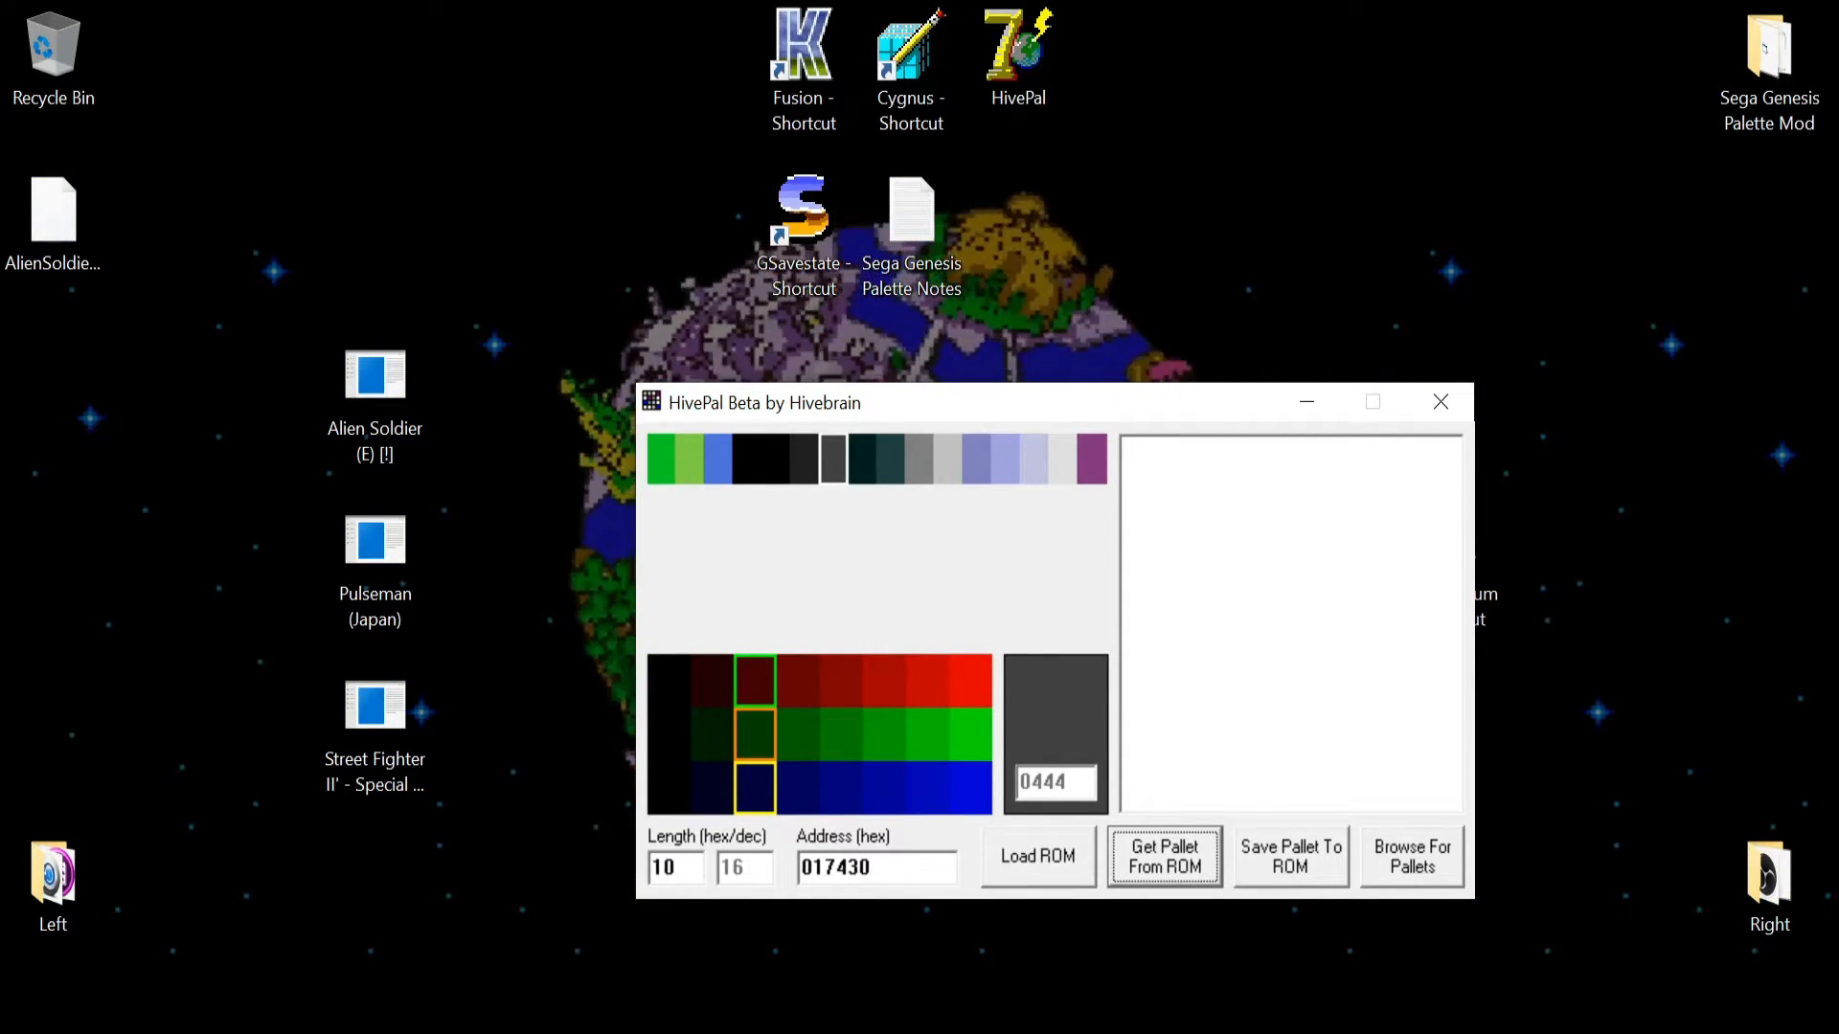
# - Reload the ROM palette at address 017430 with a length of 40 hex and set the length back to 10
pyautogui.press('Tab')
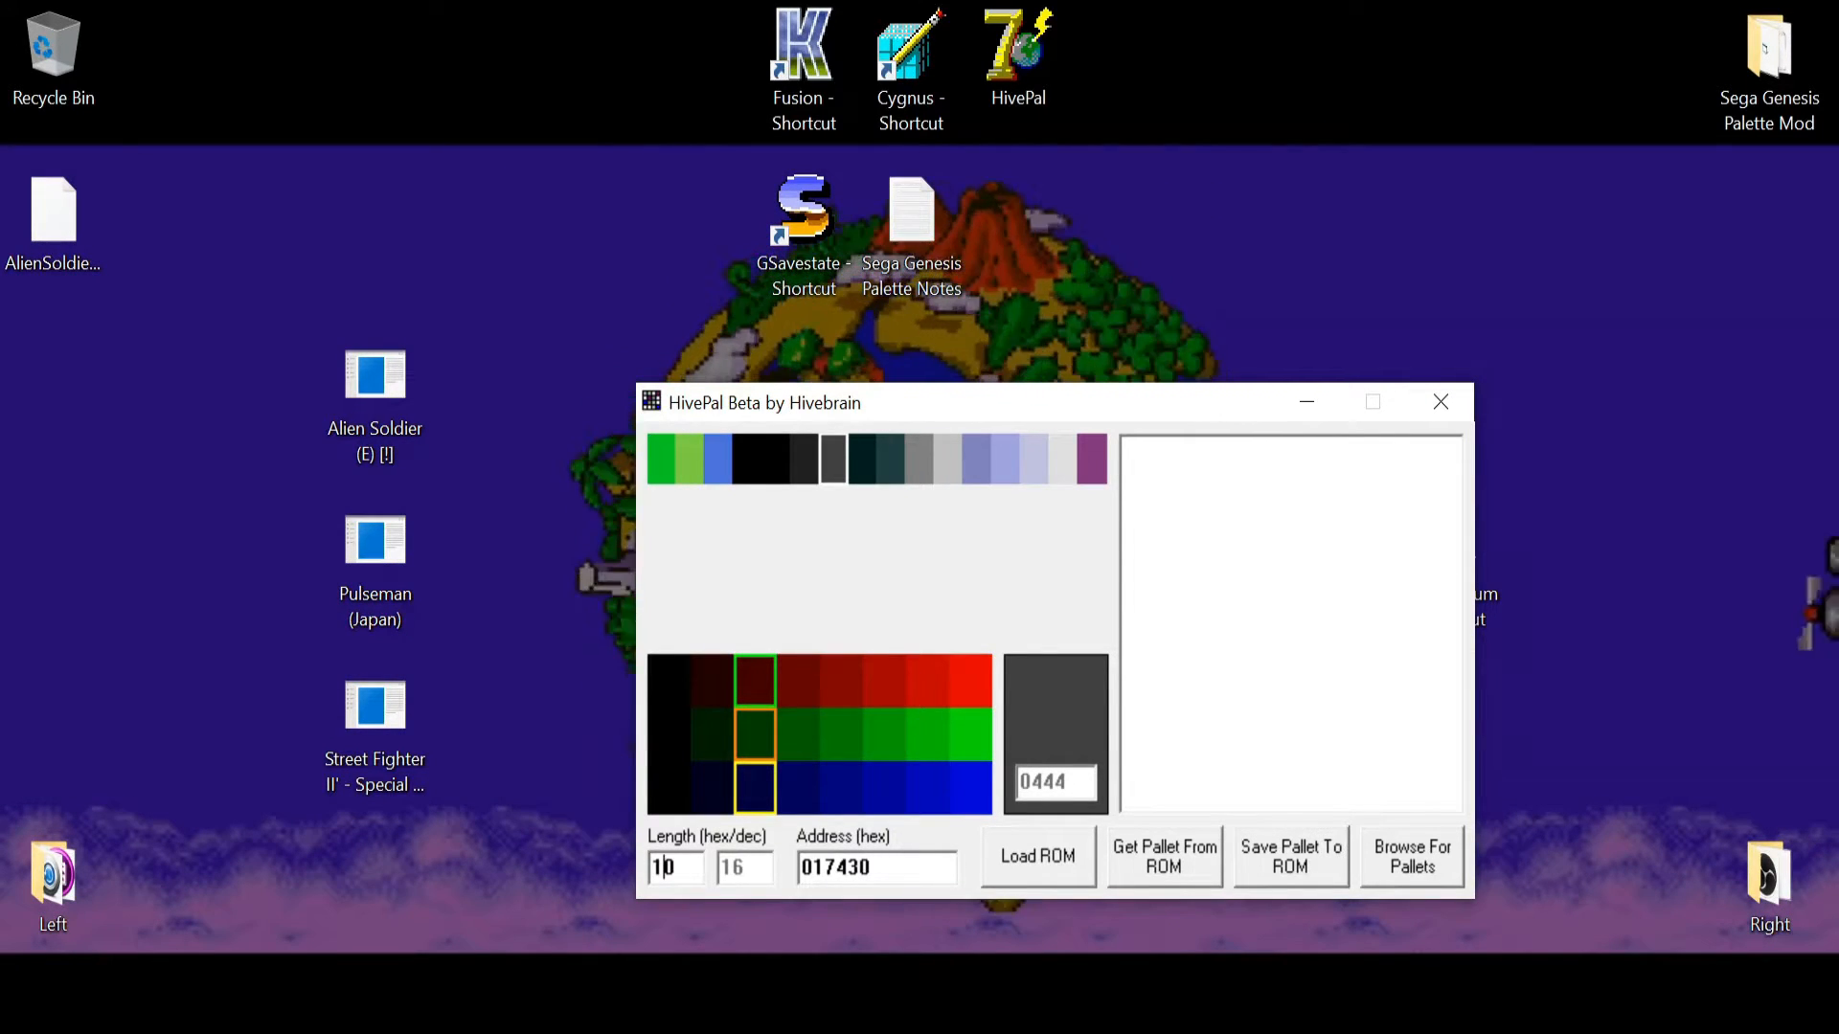
pyautogui.press('BackSpace')
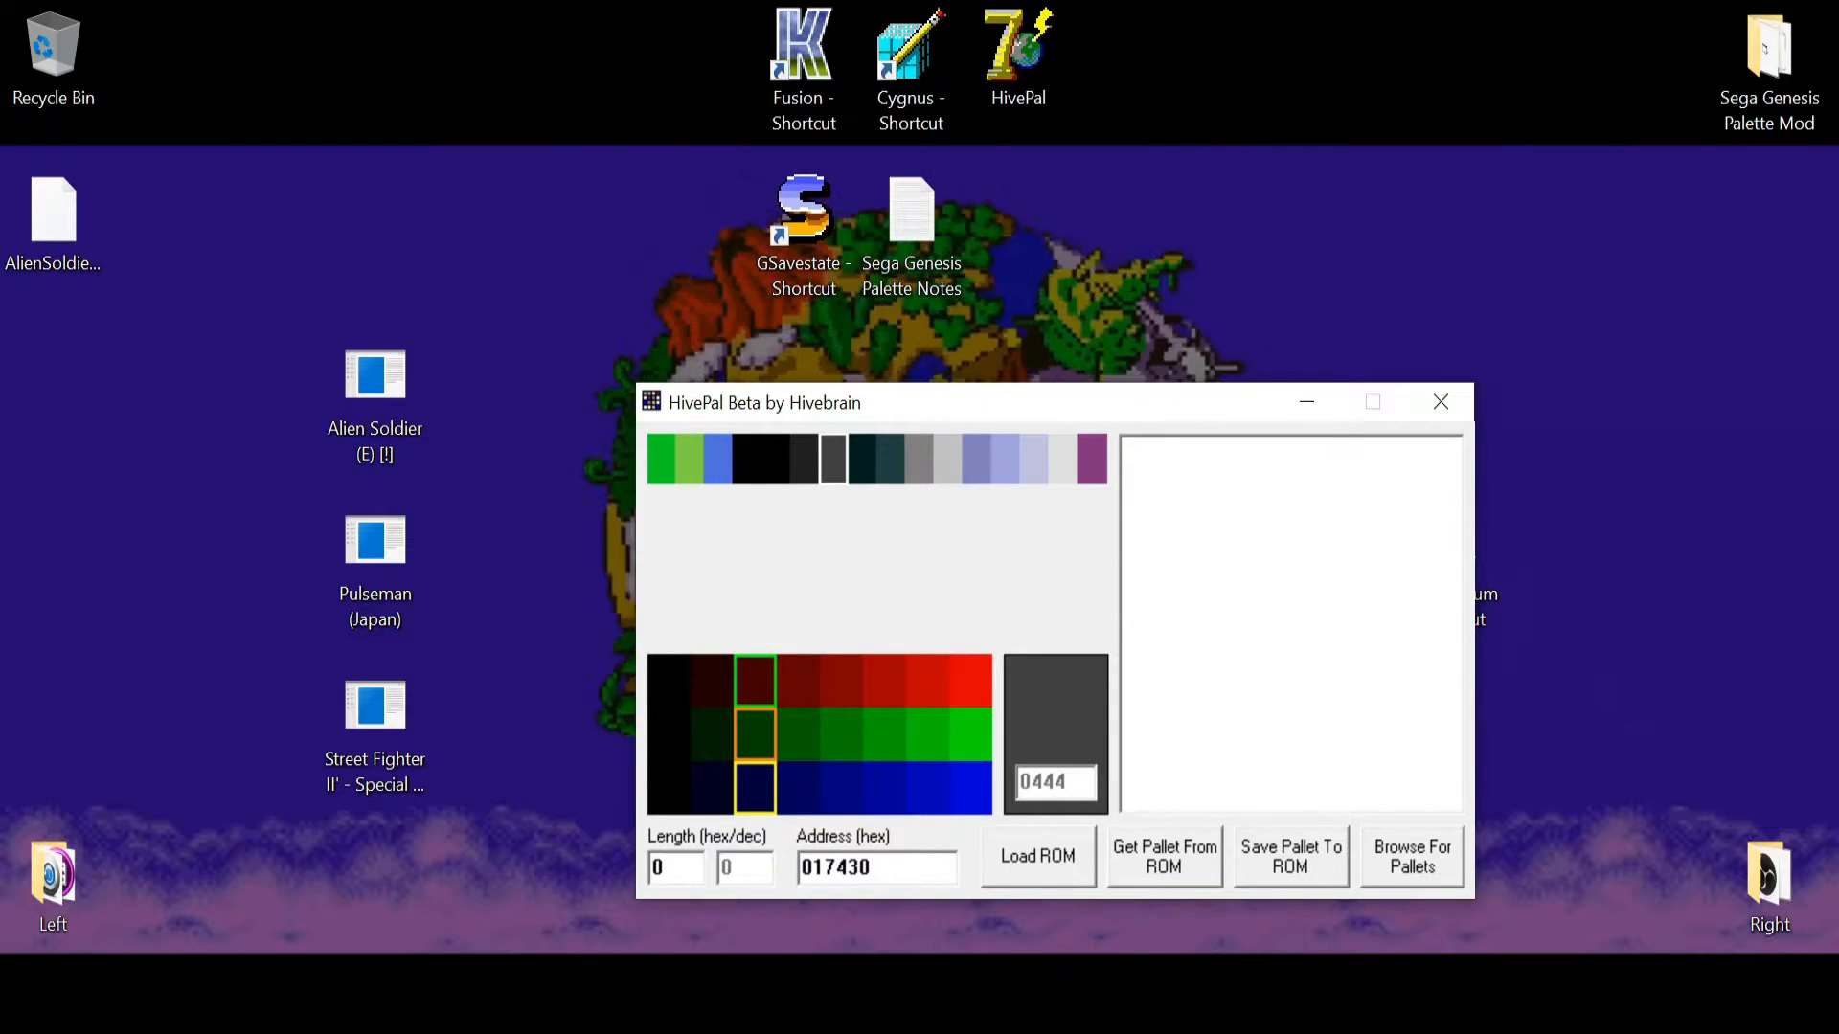
pyautogui.click(1164, 857)
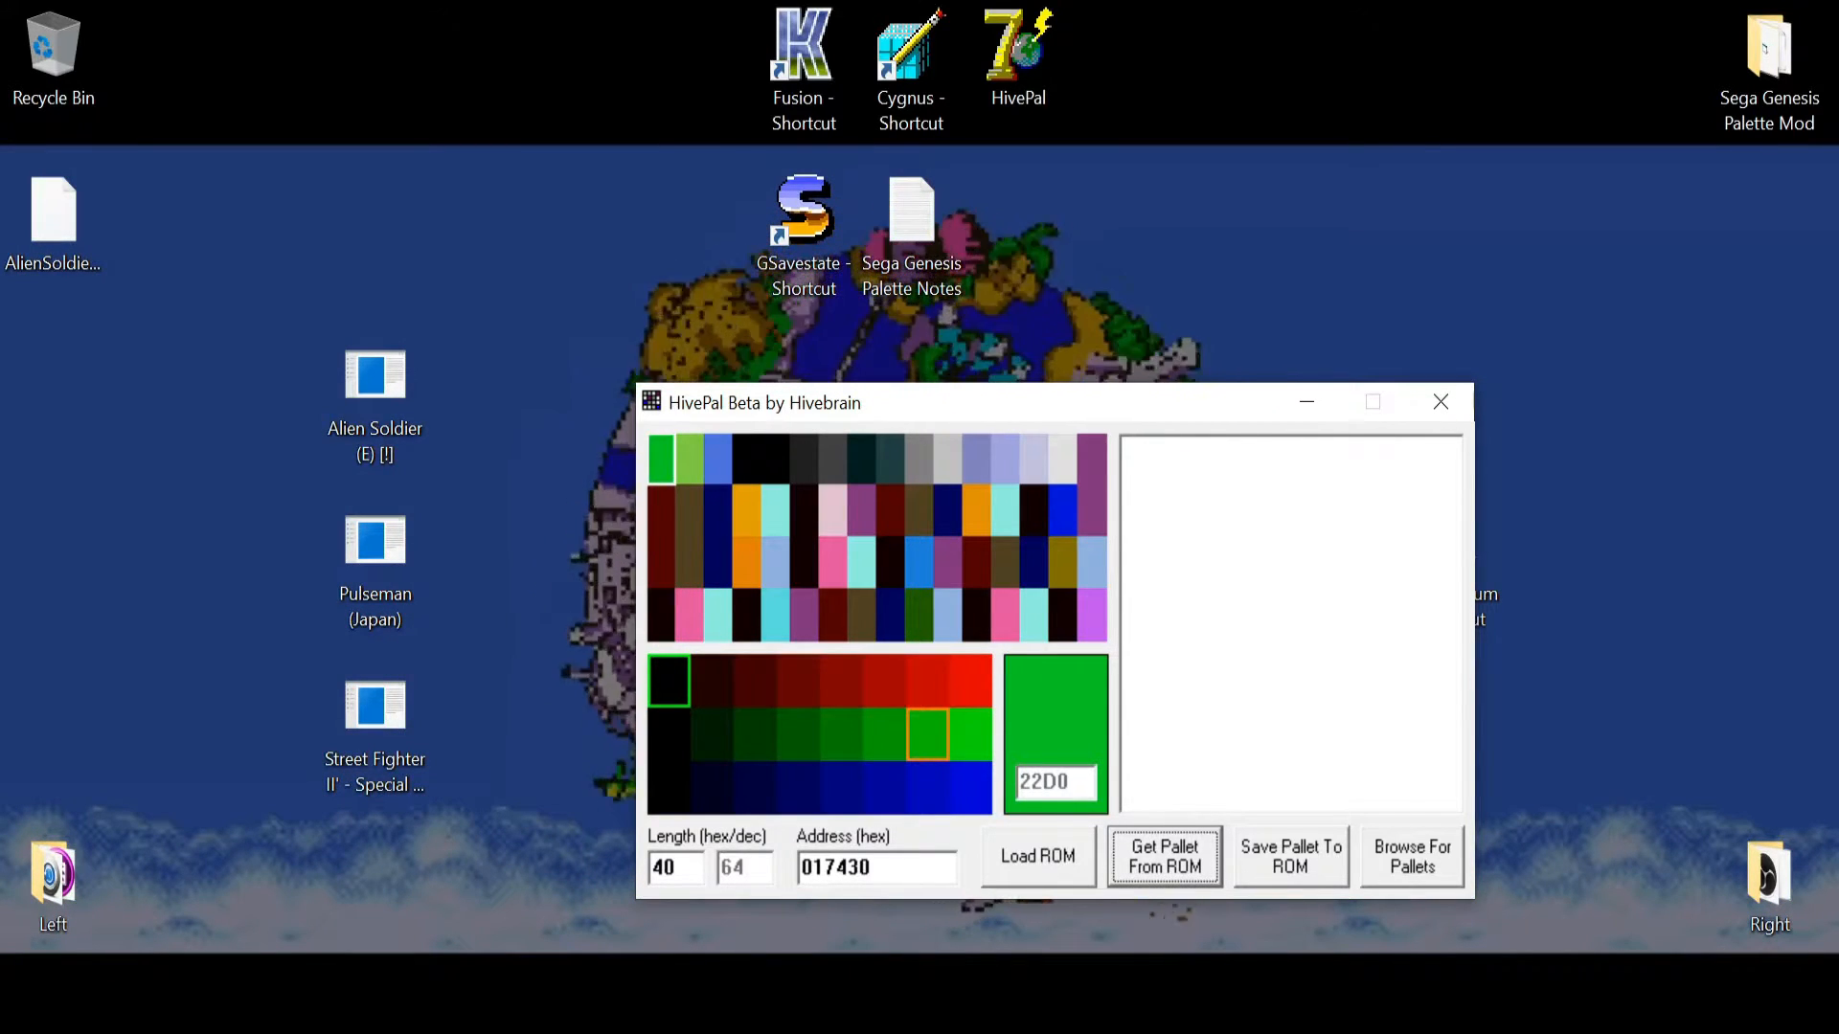
pyautogui.click(662, 867)
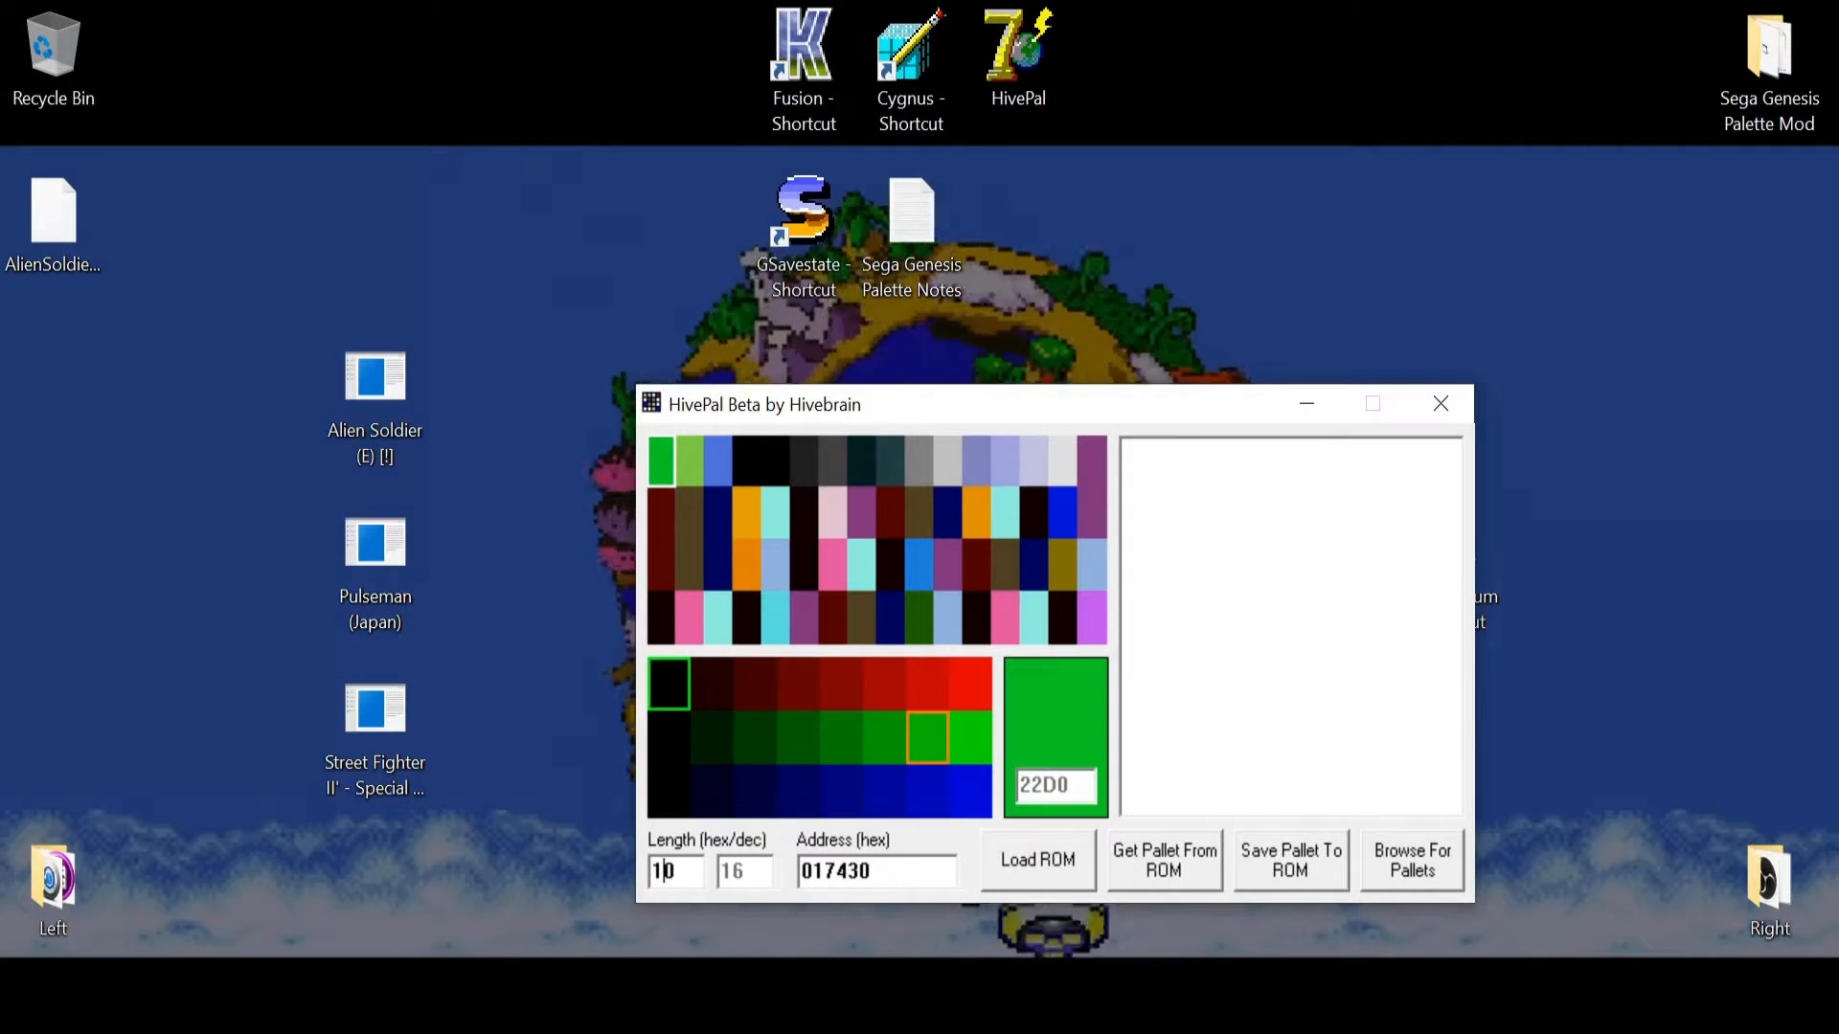
pyautogui.press('Return')
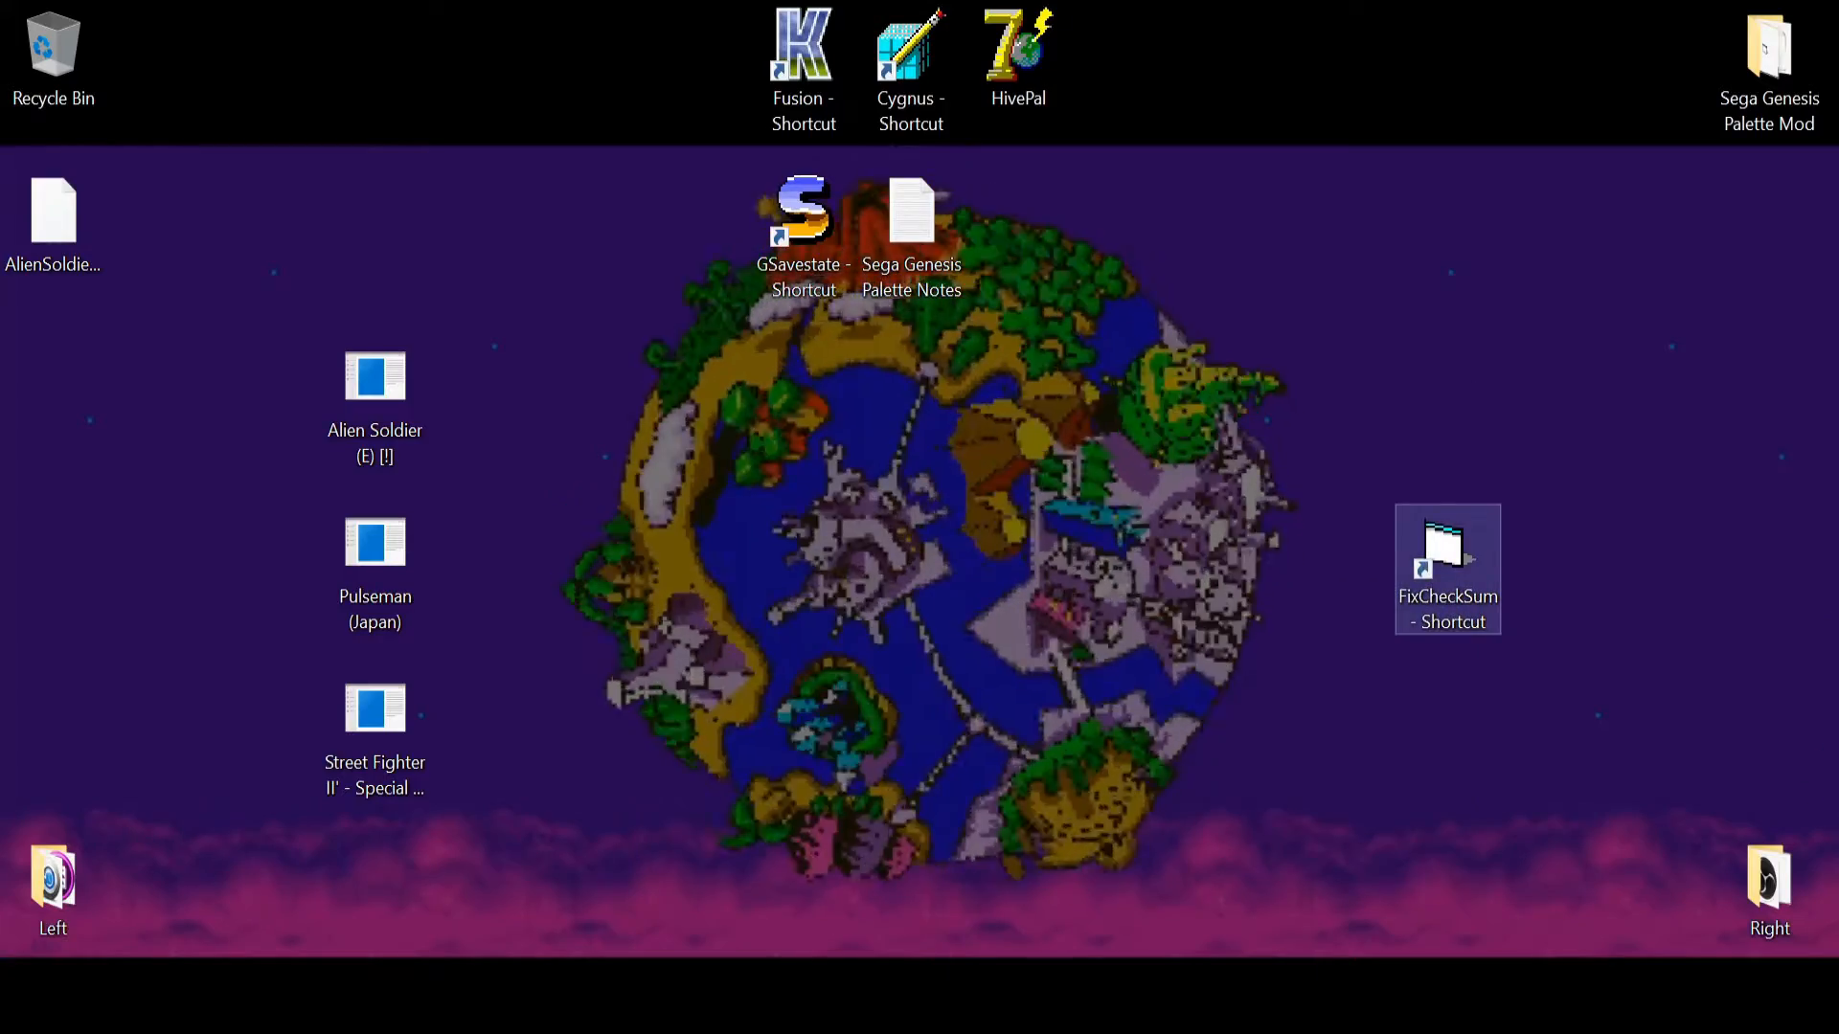
# - Place the FixCheckSum shortcut beside the palette notes, use it to fix the Alien Soldier (E) [!] ROM's checksum, and close it
pyautogui.moveTo(1446, 565); pyautogui.dragTo(1276, 375)
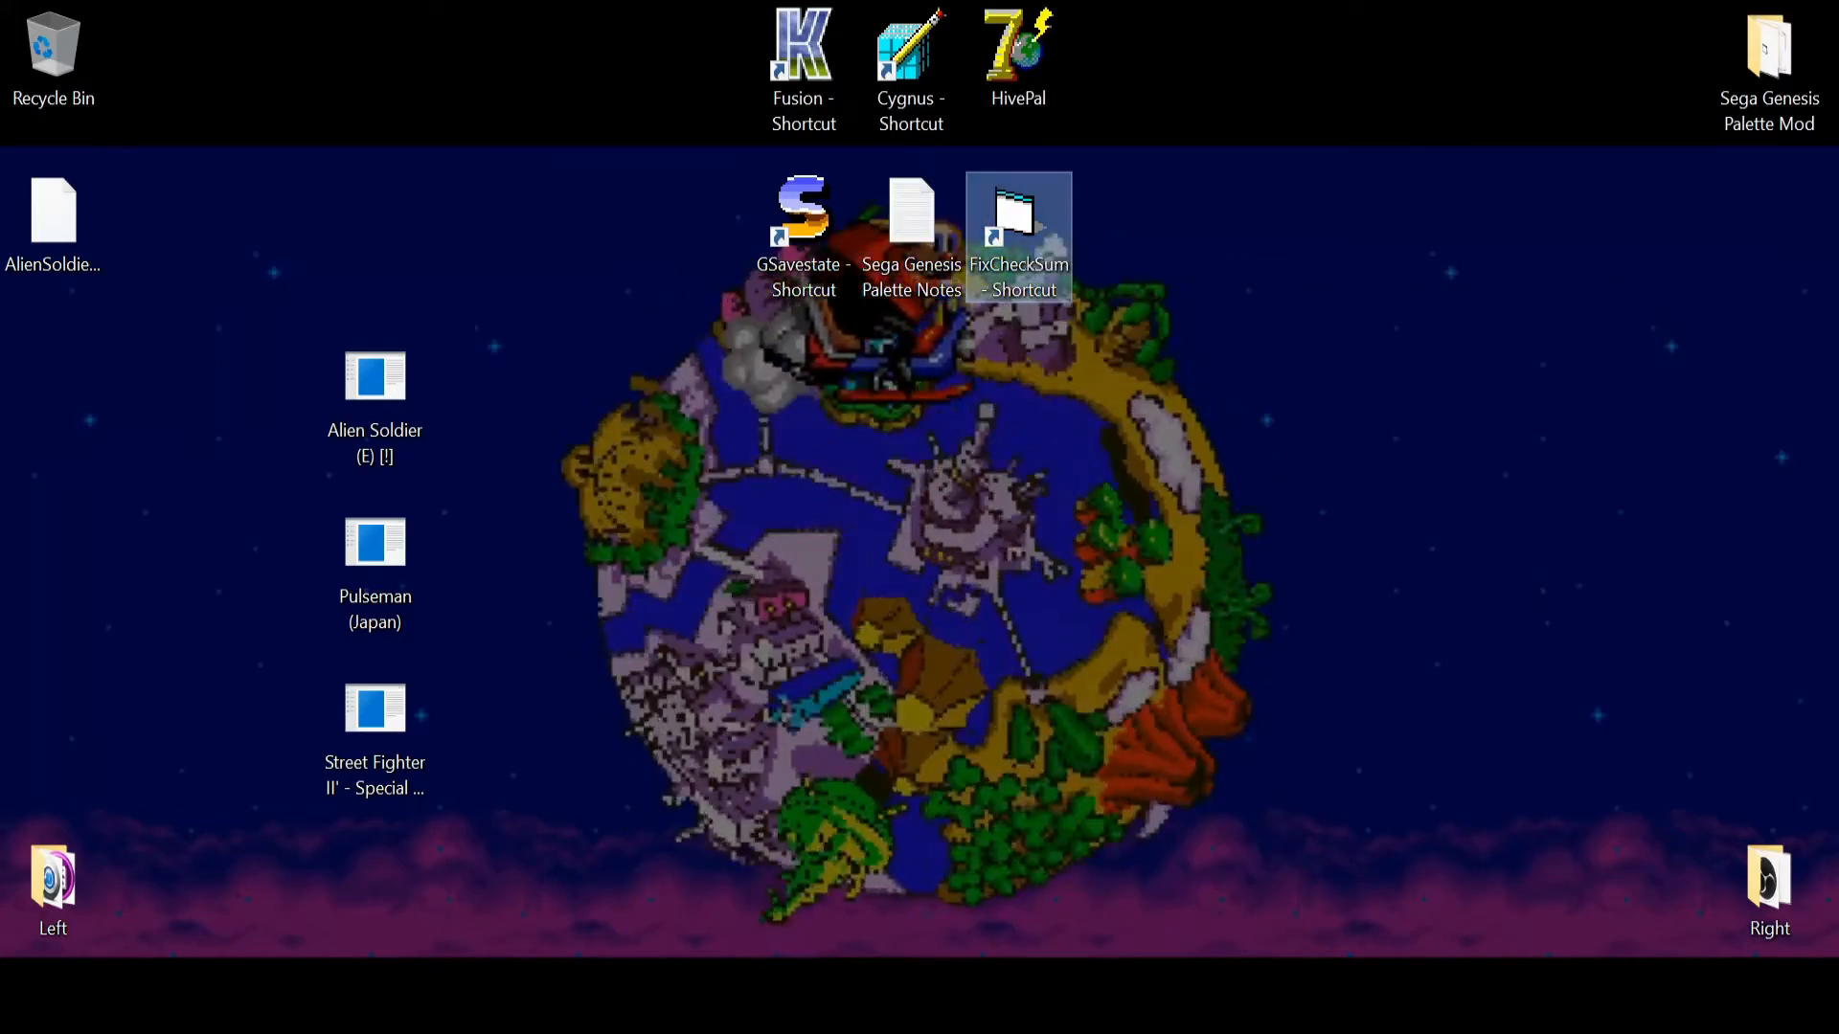
pyautogui.doubleClick(1038, 224)
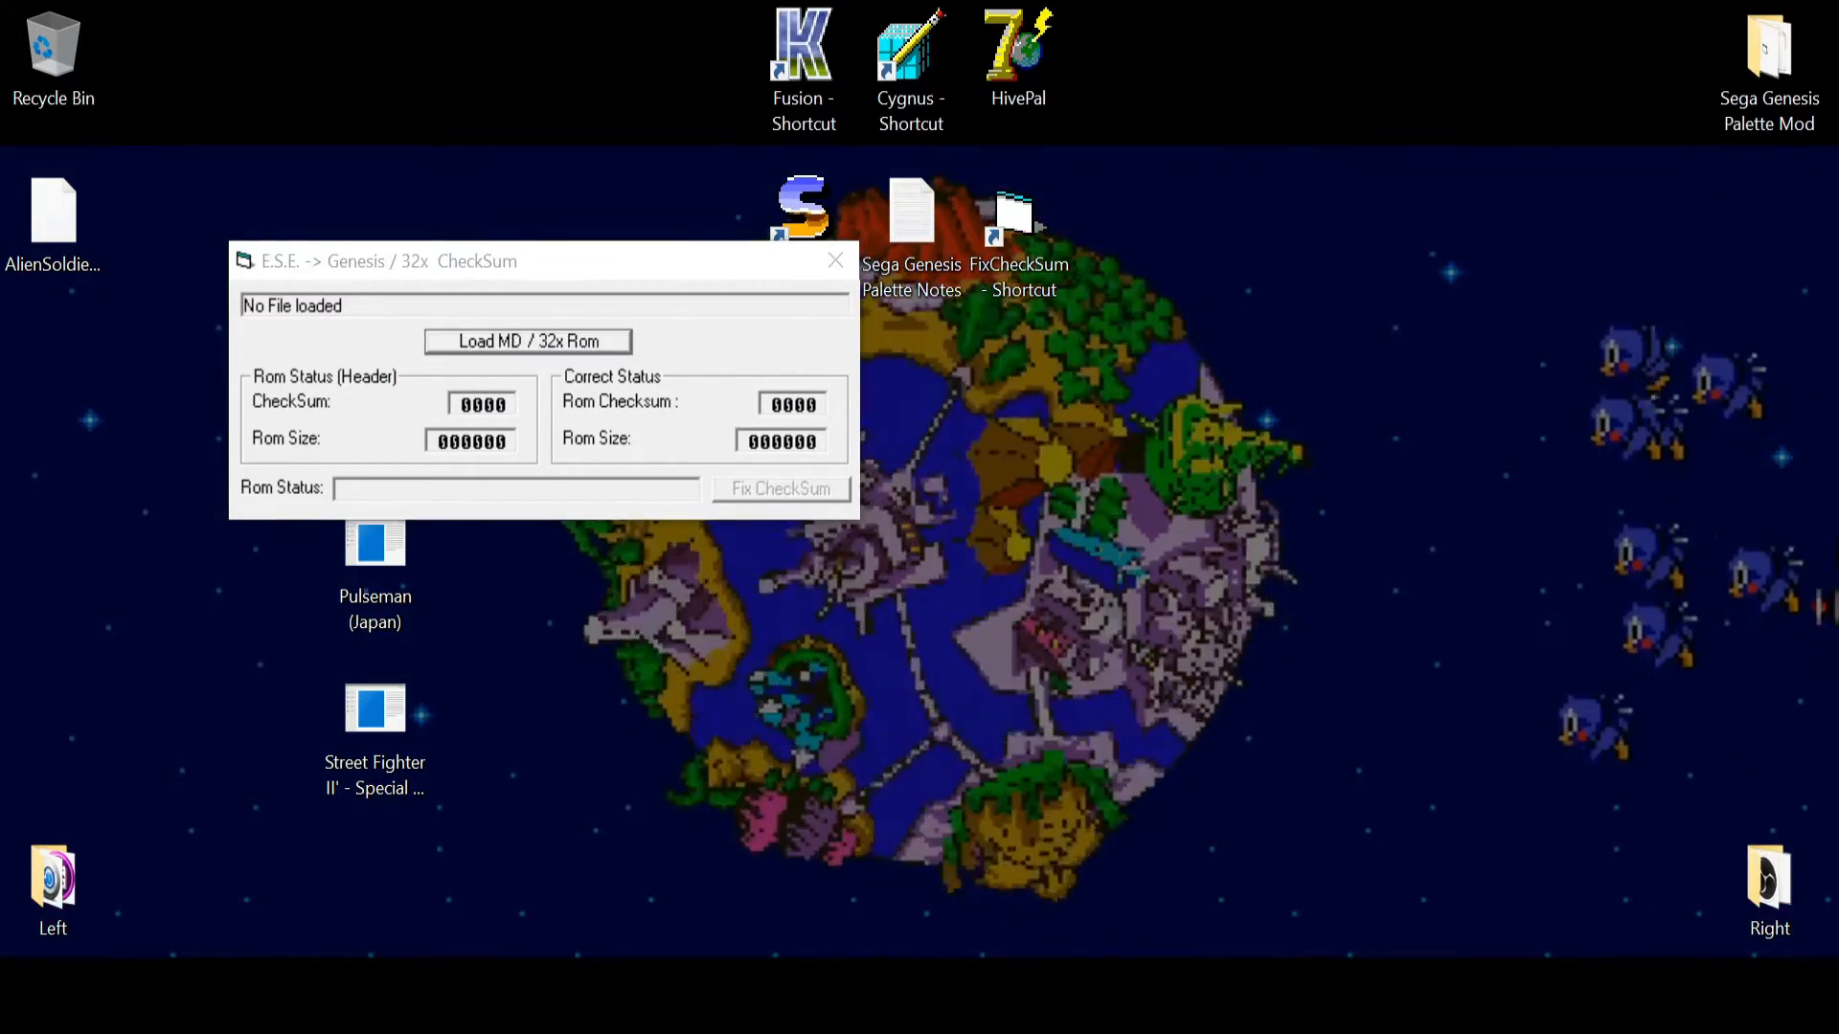
pyautogui.press('Return')
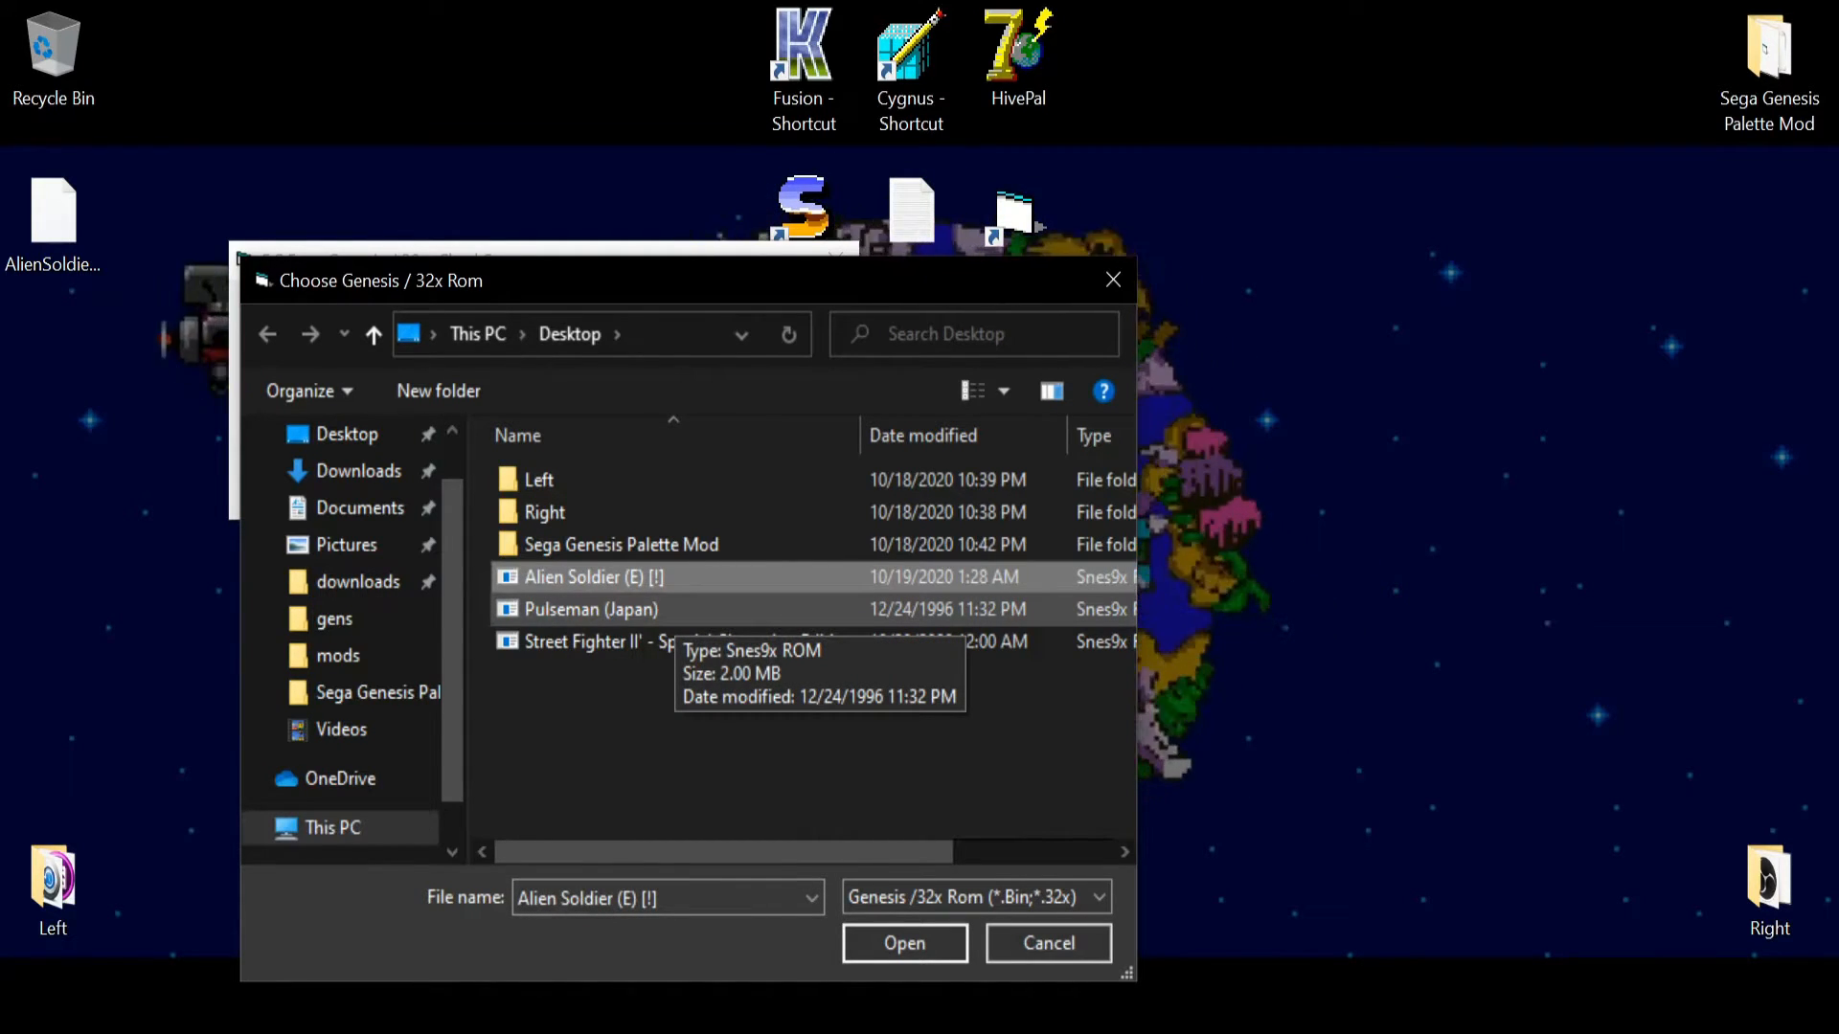
pyautogui.press('Return')
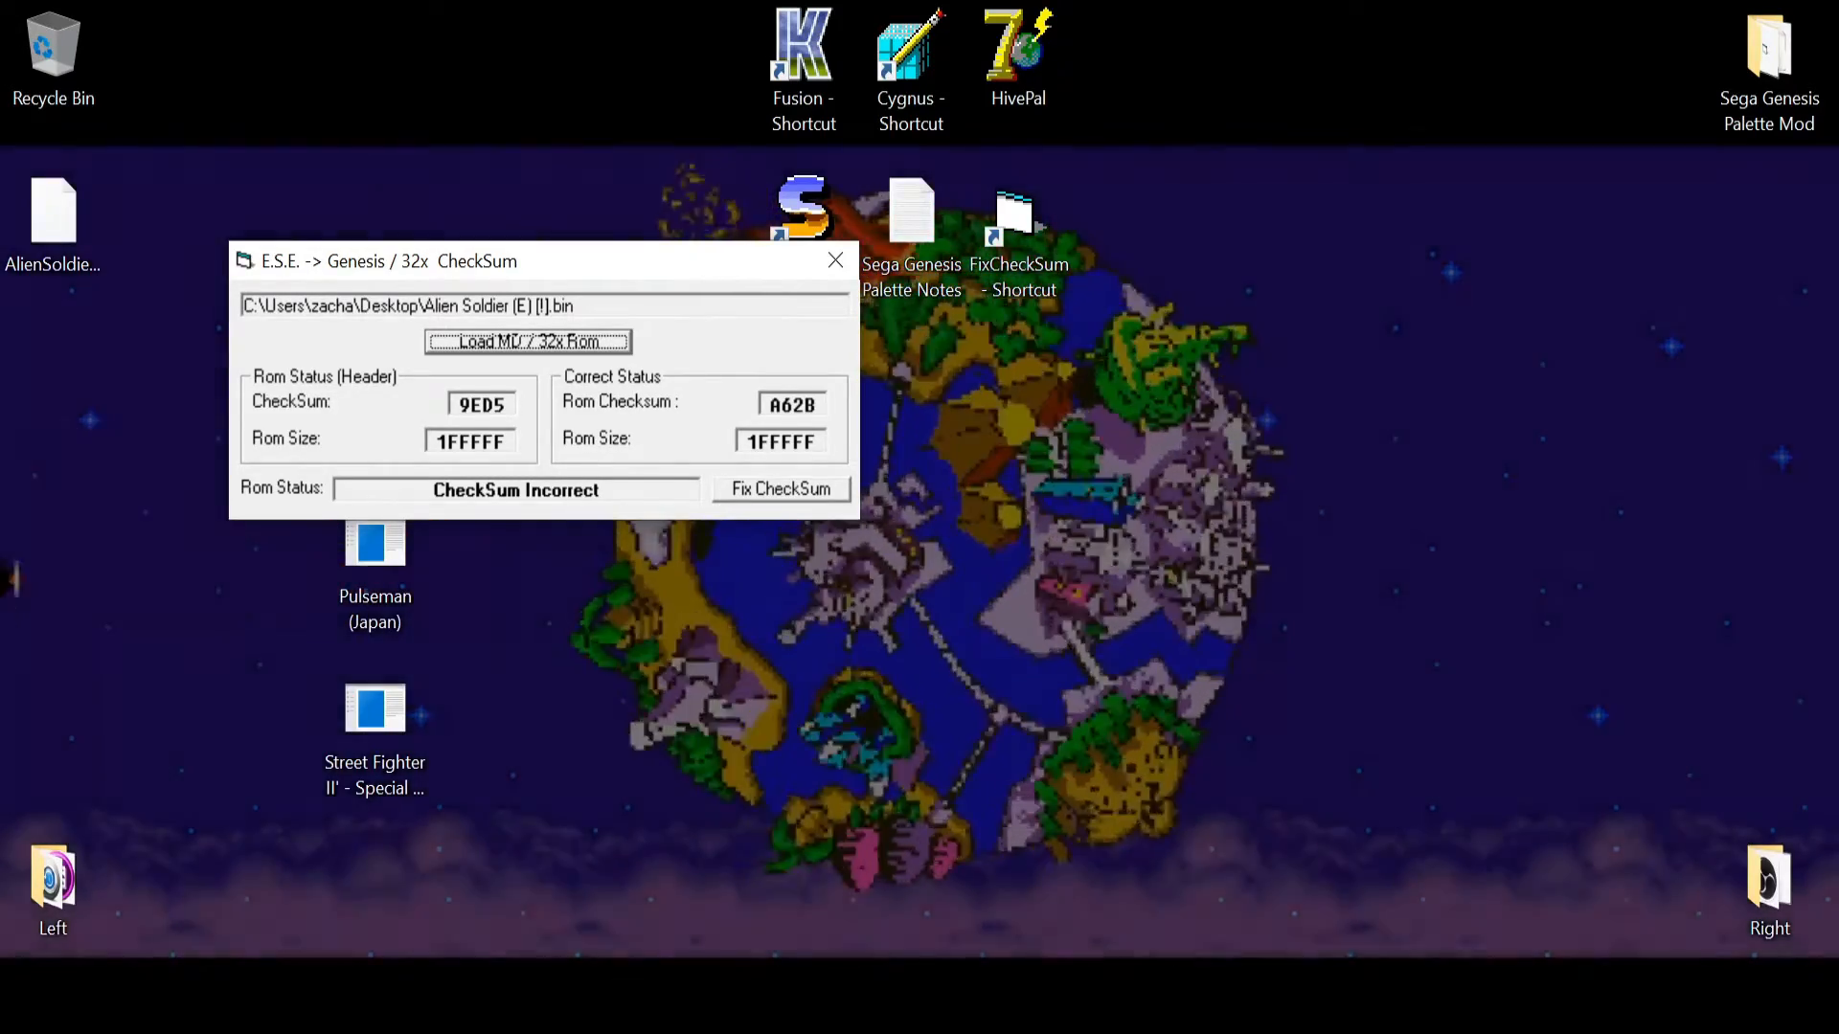
pyautogui.click(780, 489)
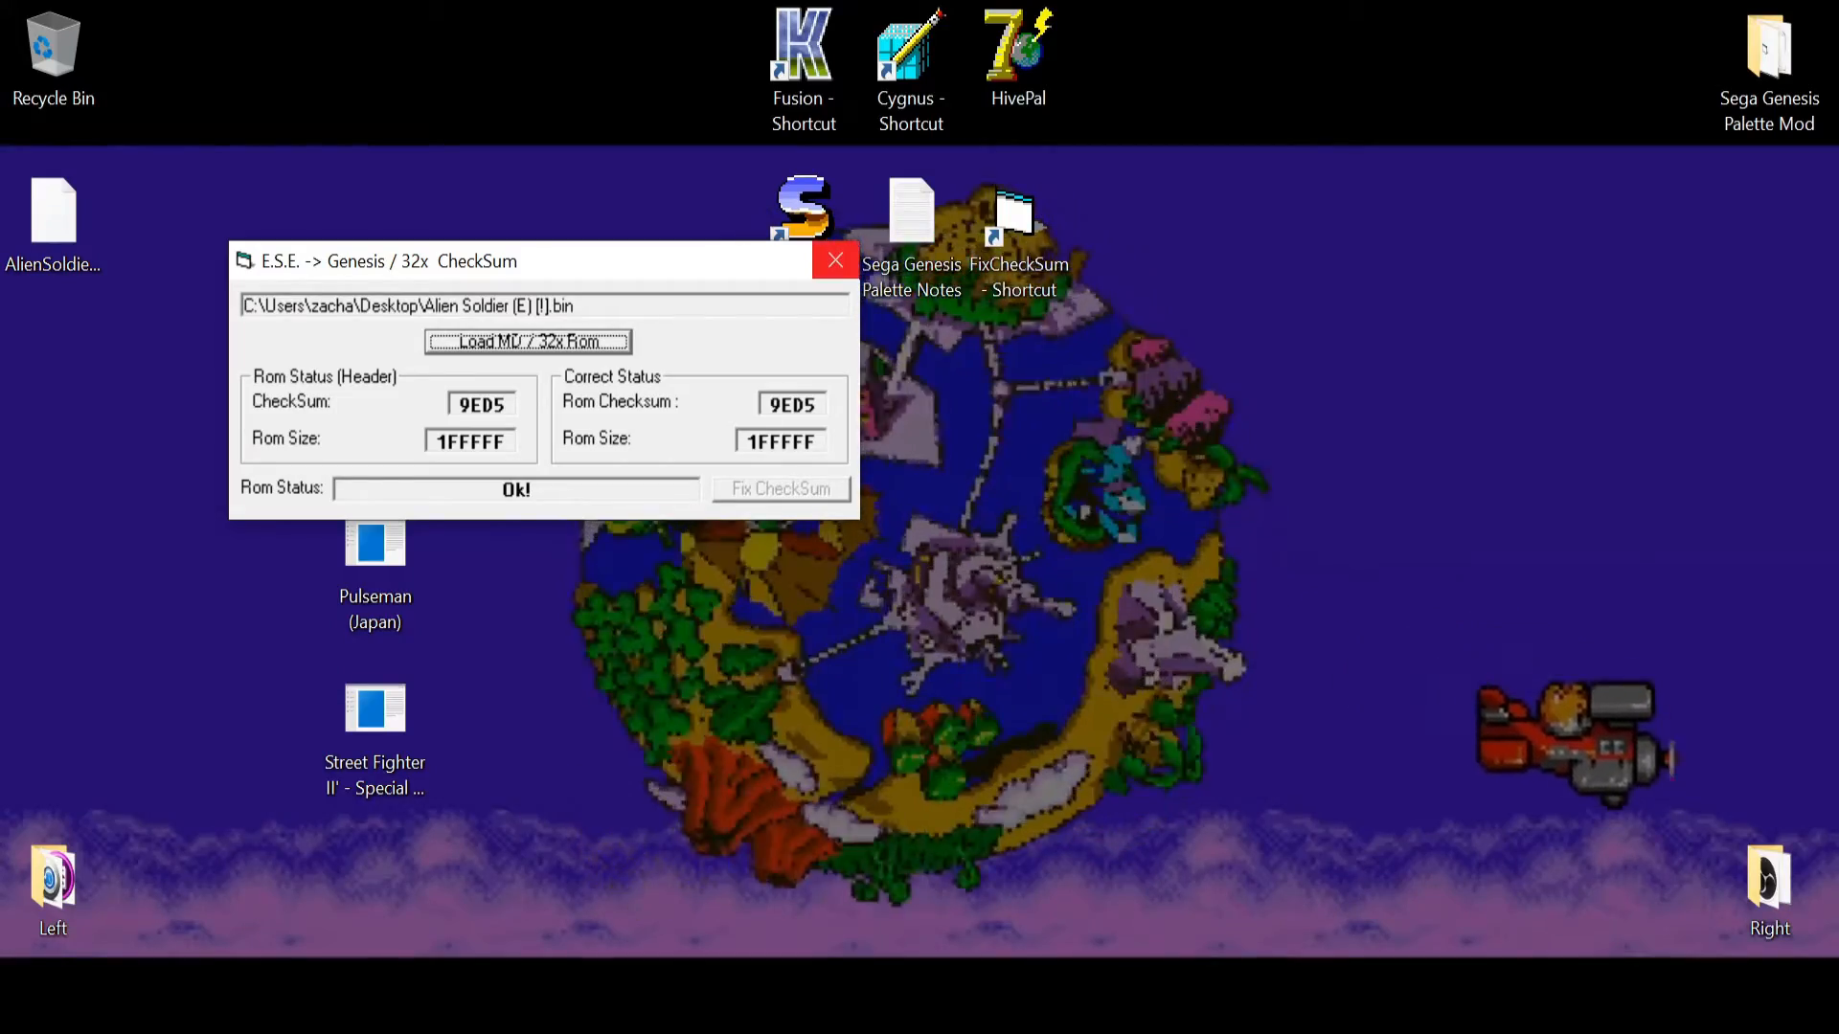
pyautogui.click(835, 260)
# - Switch to Fusion and load the modified Alien Soldier (E) [!] Genesis ROM
pyautogui.doubleClick(803, 48)
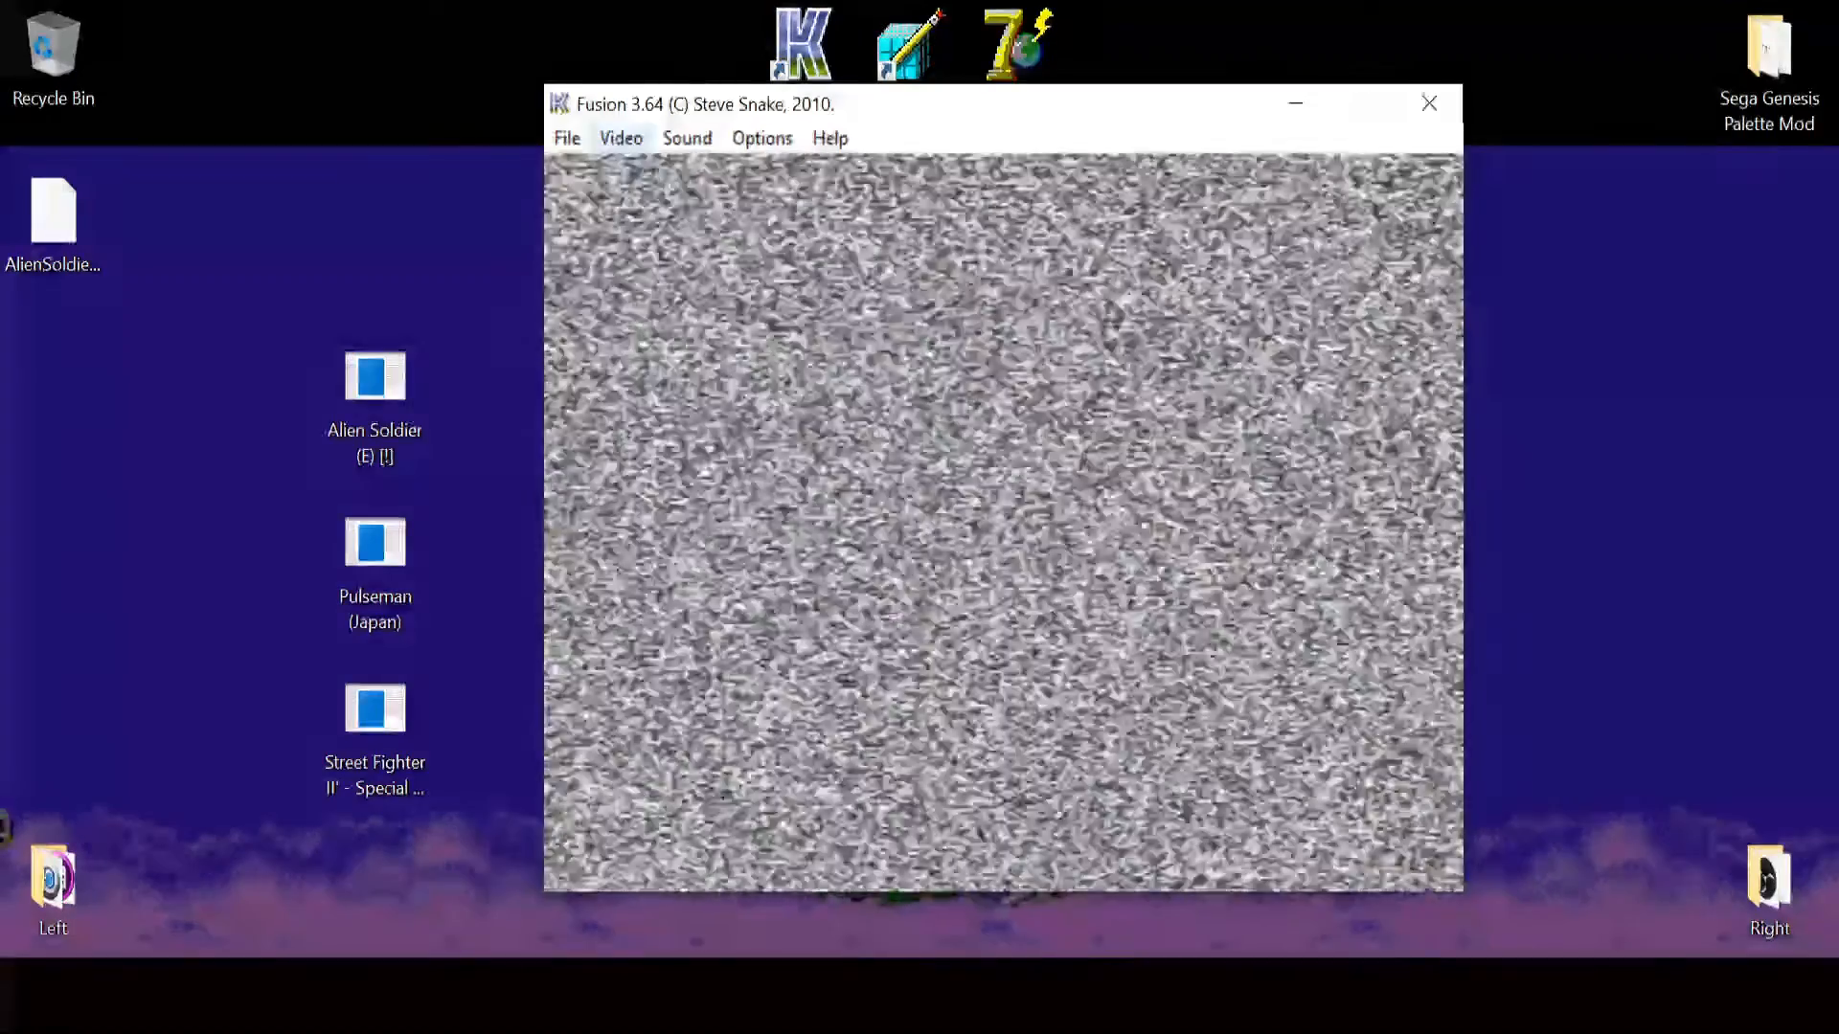
pyautogui.click(620, 137)
pyautogui.moveTo(567, 137)
pyautogui.click(698, 238)
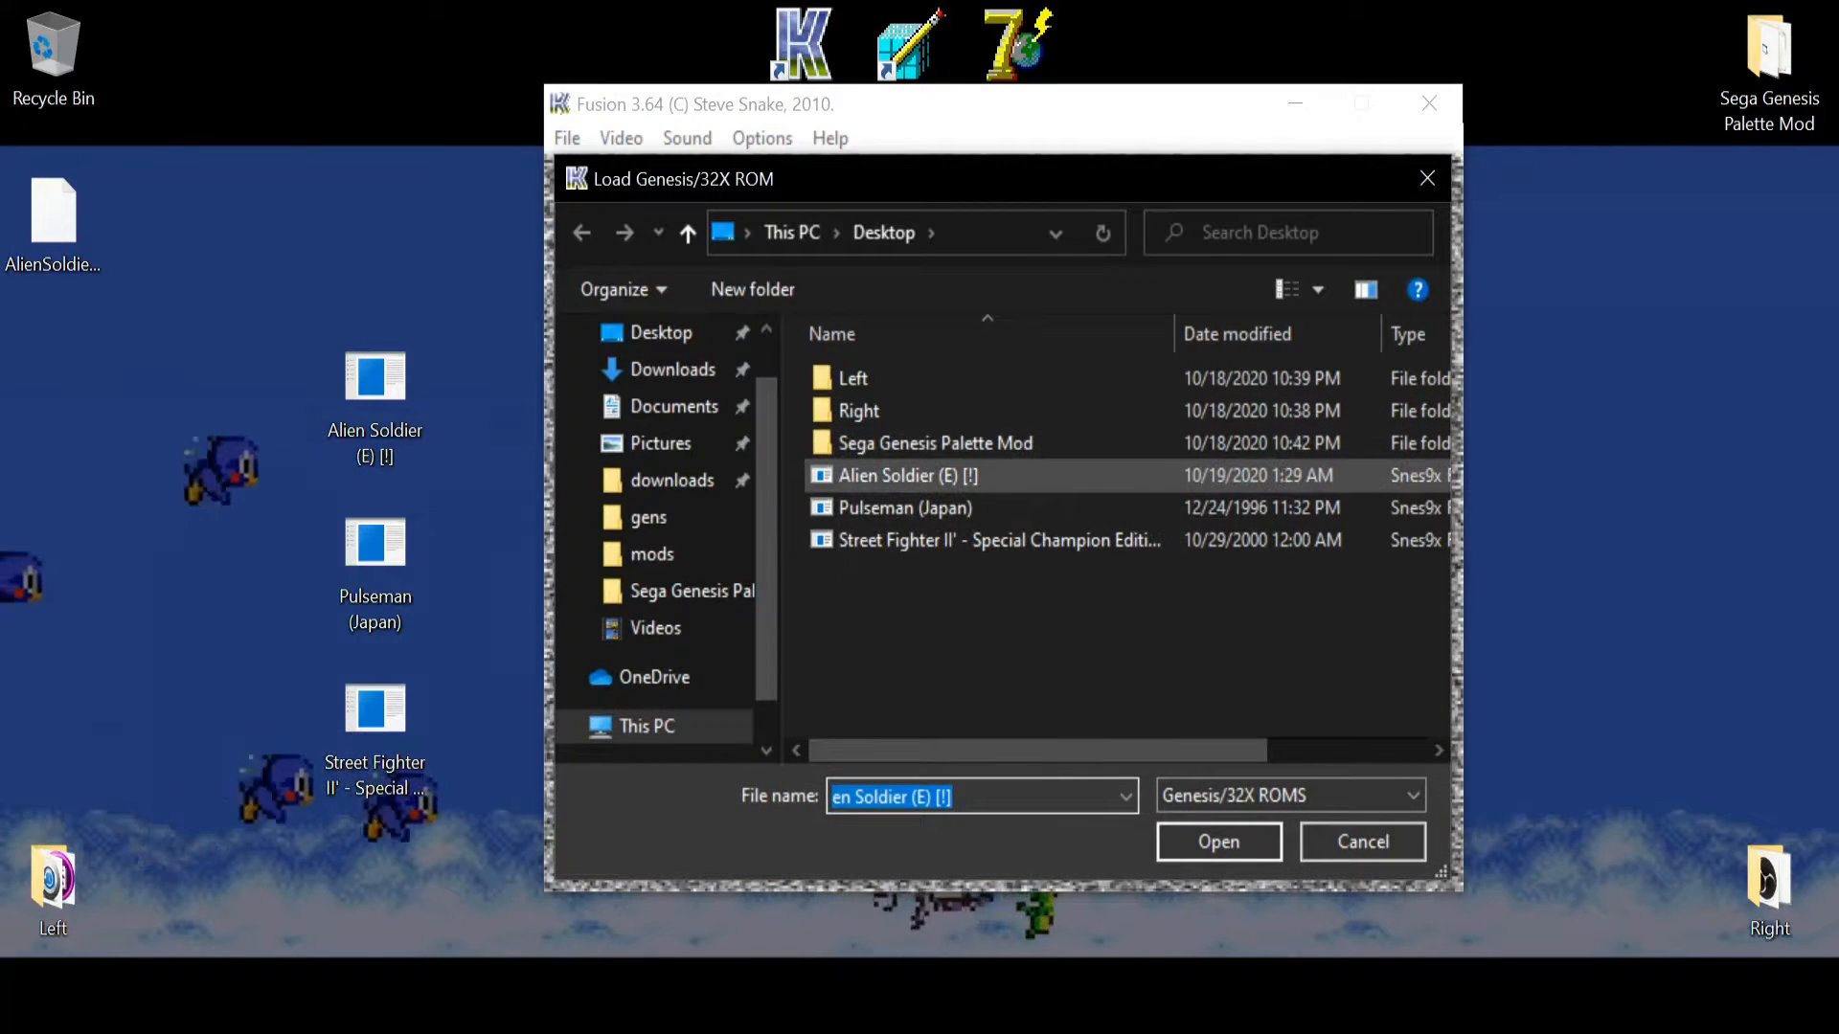
pyautogui.doubleClick(908, 474)
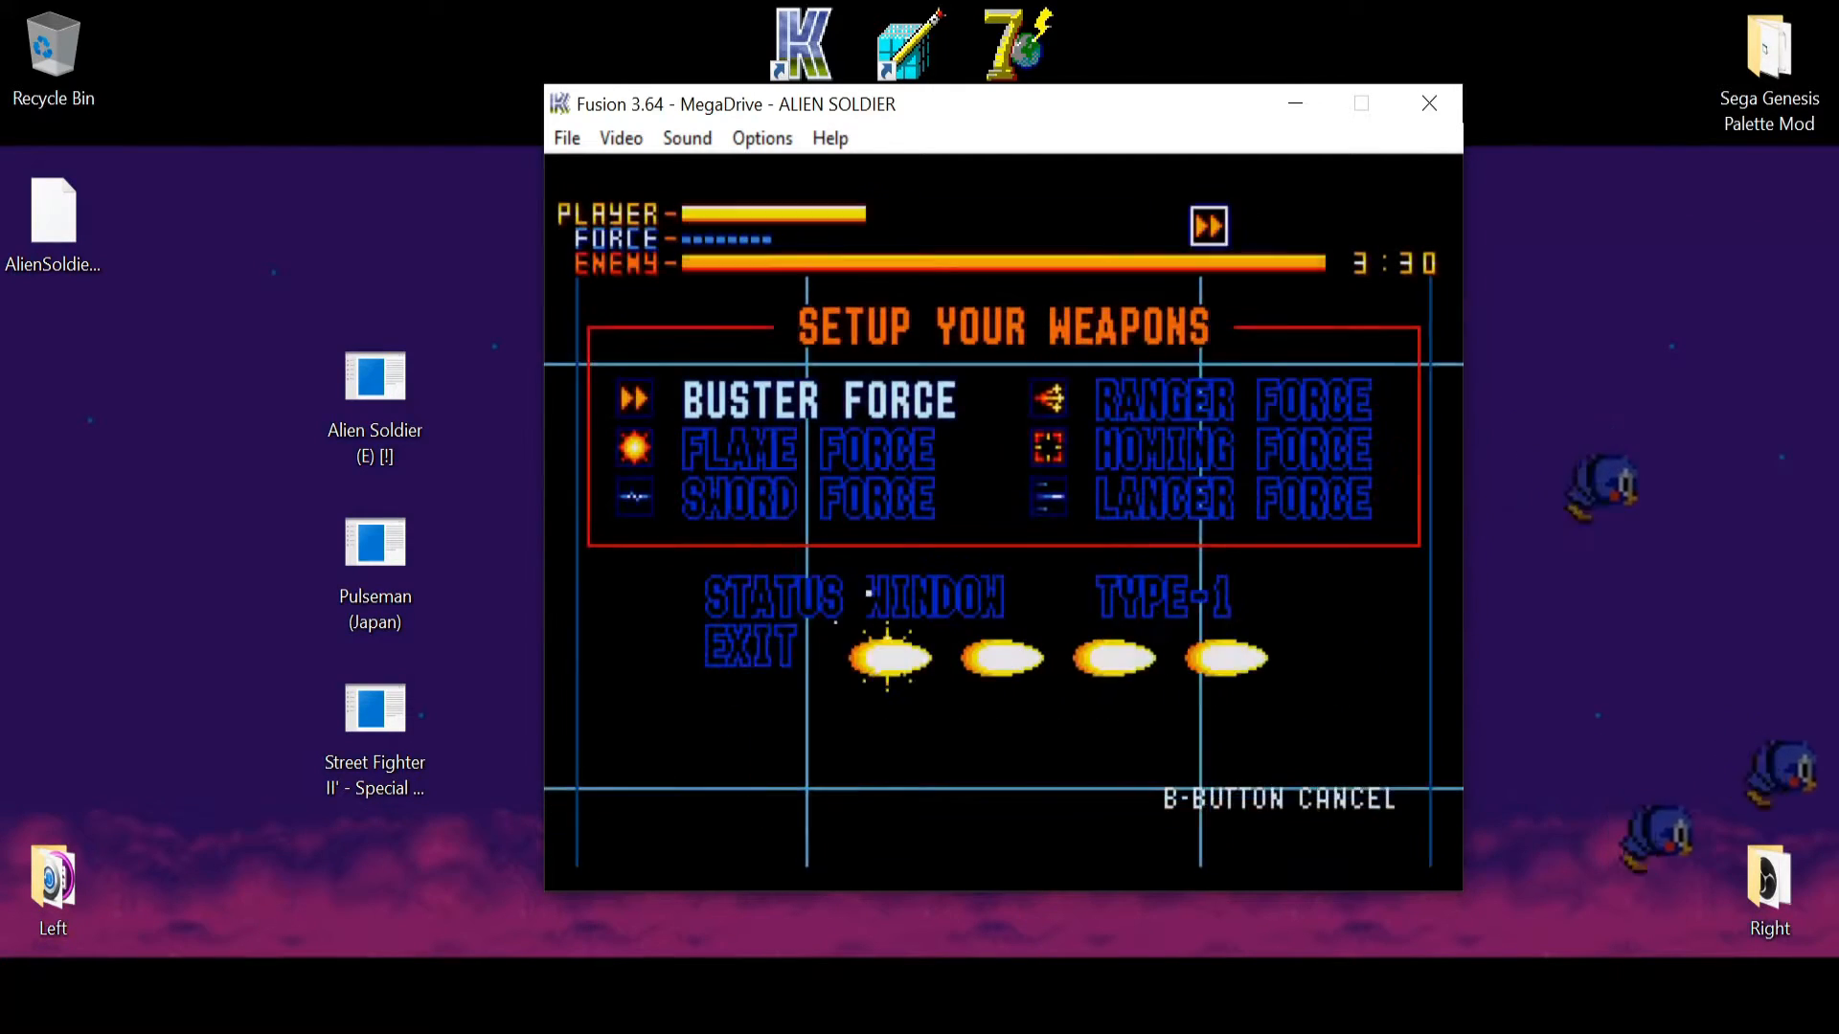
# - Equip one Sword Force and three Lancer Force weapons in the weapon setup and start Stage 01
pyautogui.press('Down')
pyautogui.press('Down')
pyautogui.press('Right')
pyautogui.press('a')
pyautogui.press('a')
pyautogui.press('a')
pyautogui.press('a')
pyautogui.press('Left')
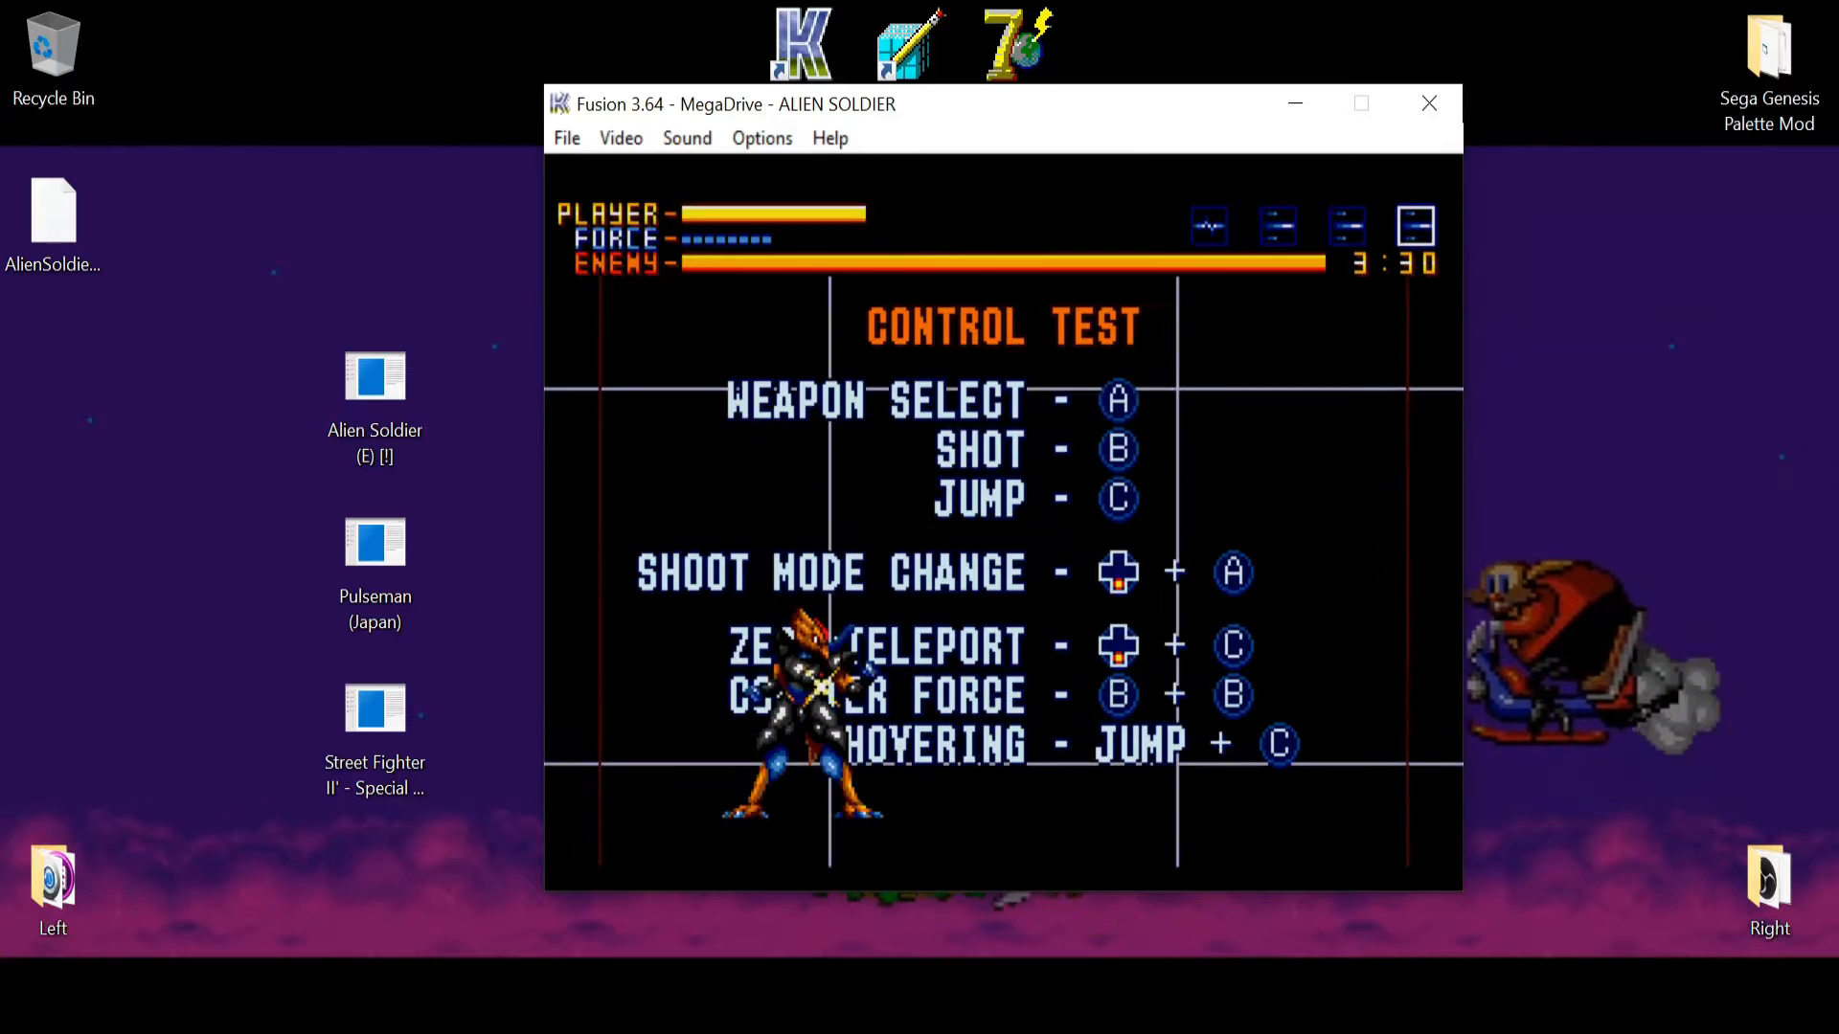
pyautogui.press('Return')
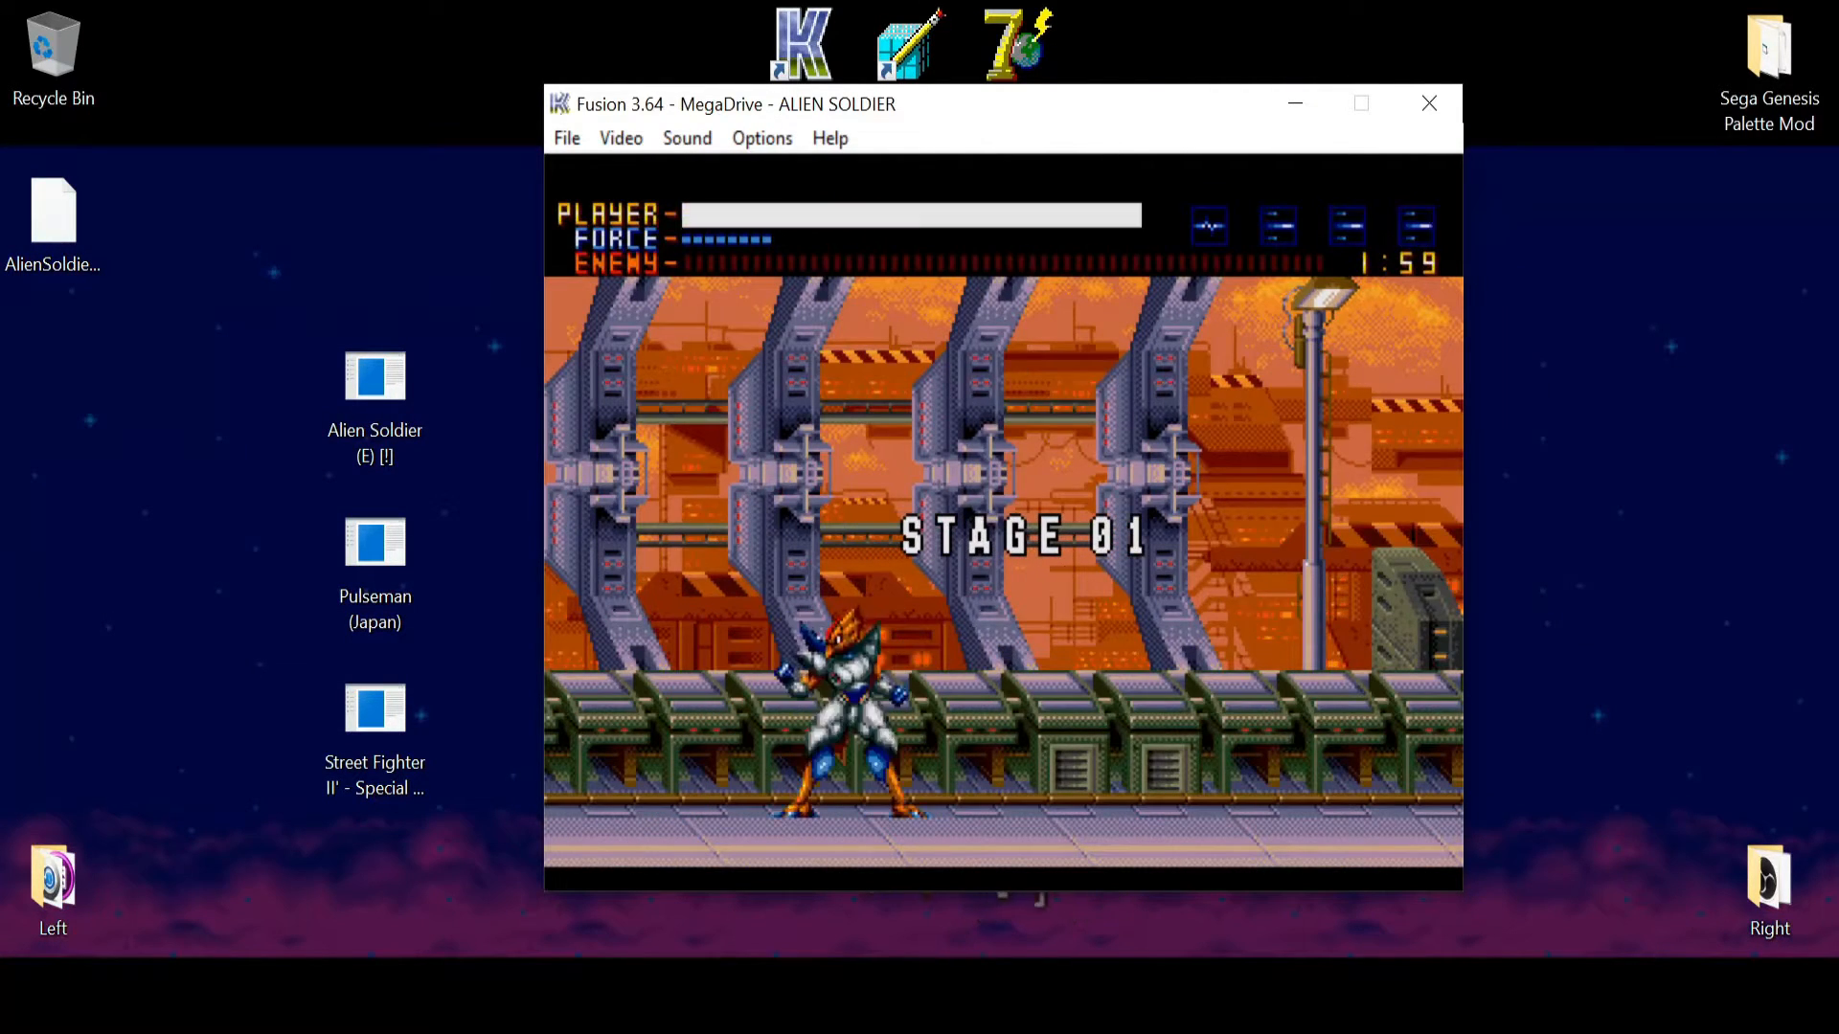
# - Play Stage 01, pausing along the way, to examine the recolored armor on the player character
pyautogui.press('Left')
pyautogui.press('Return')
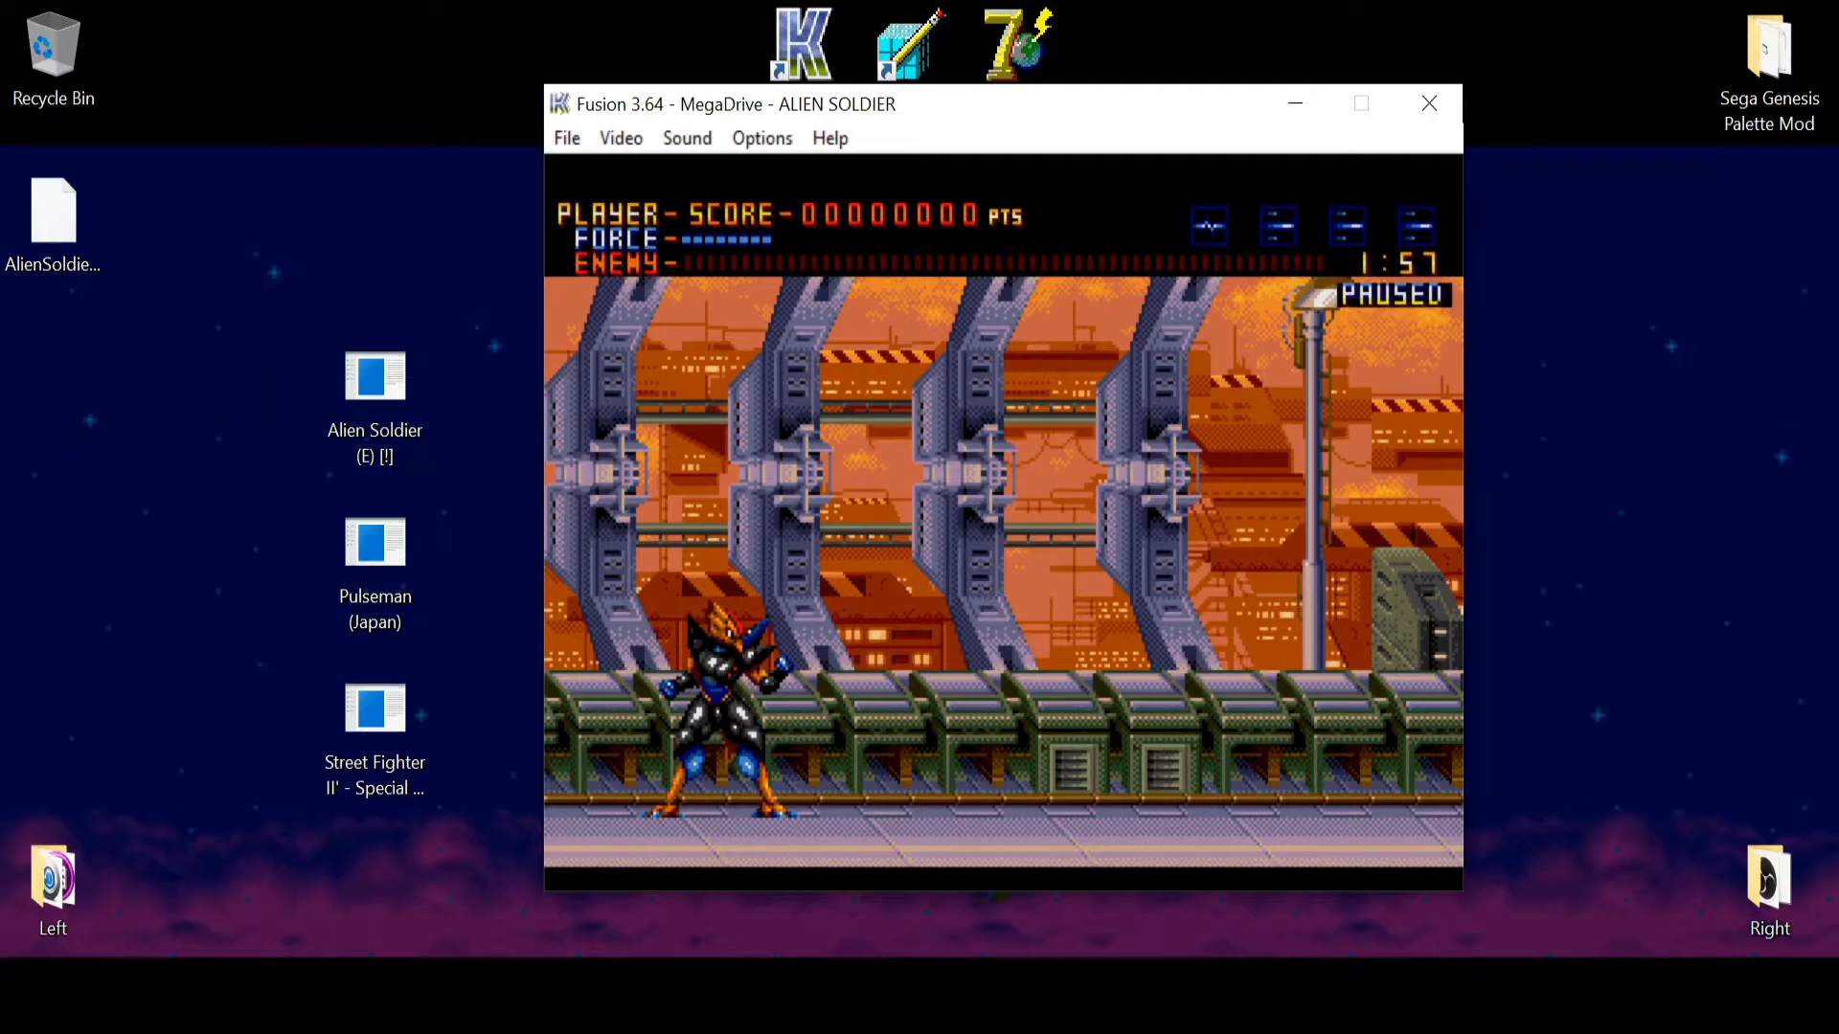
pyautogui.press('Return')
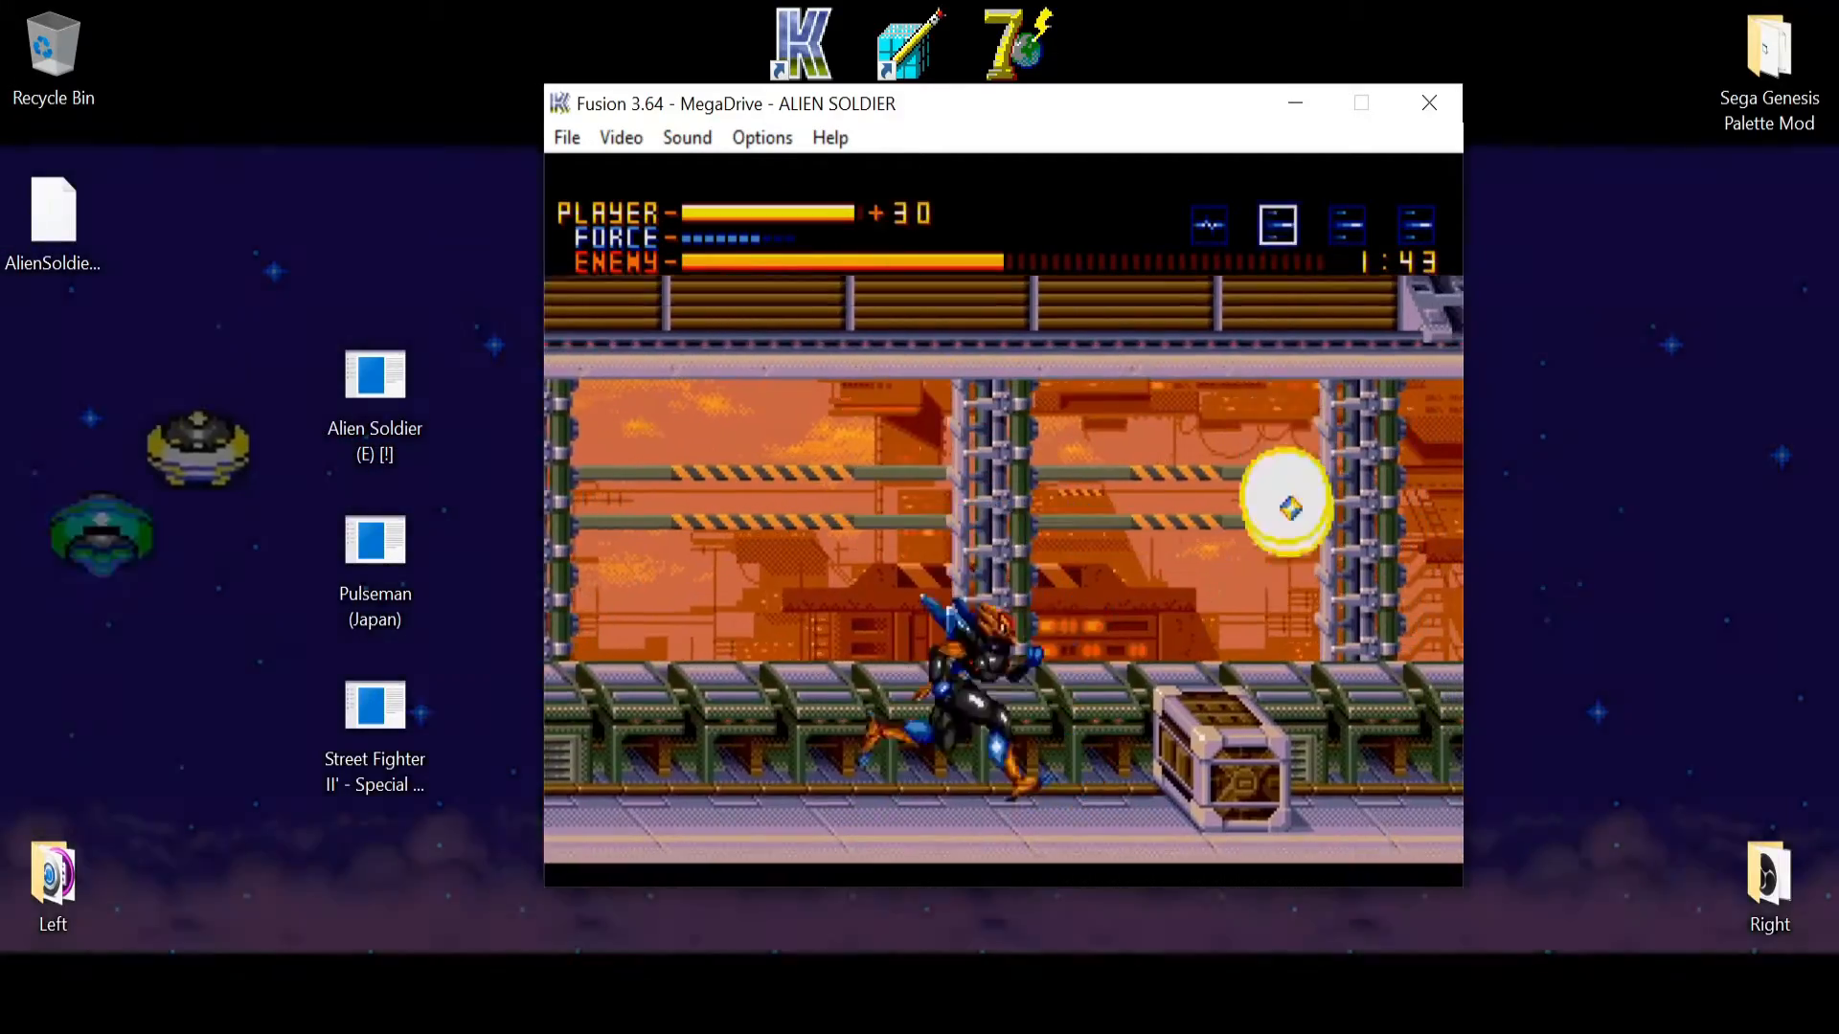
pyautogui.press('Return')
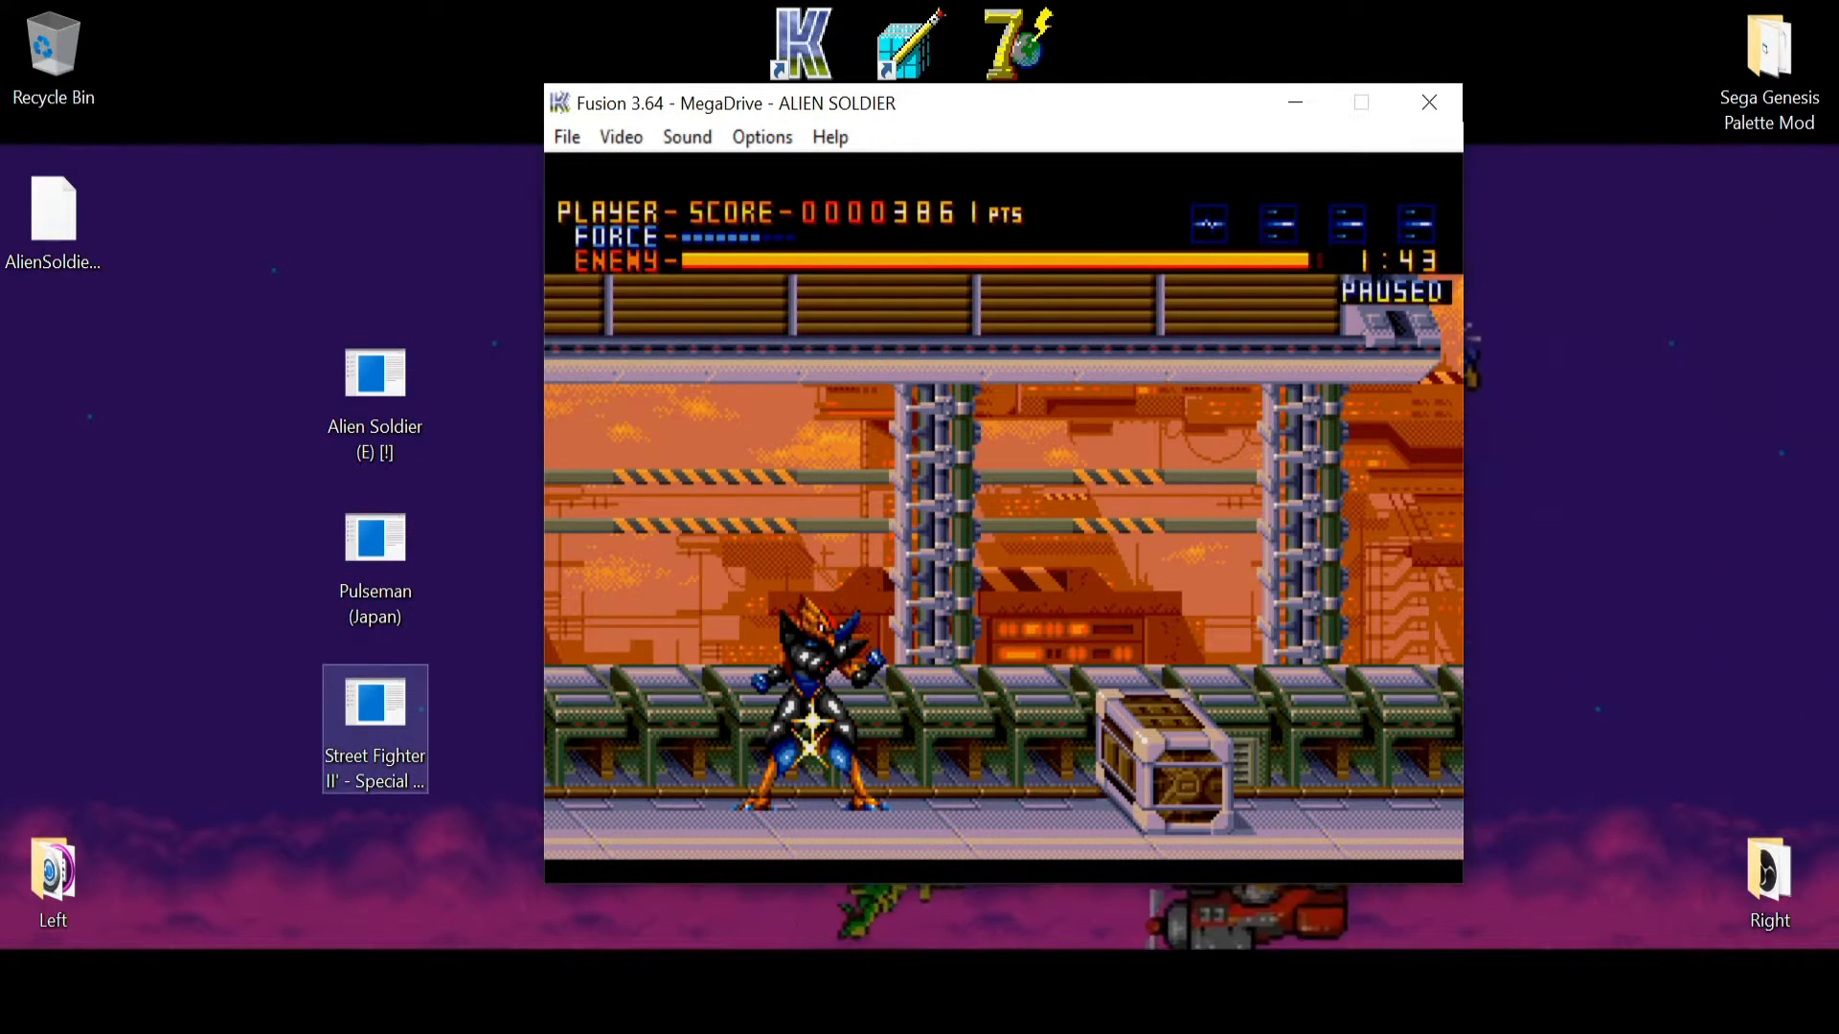
pyautogui.moveTo(751, 112); pyautogui.dragTo(811, 126)
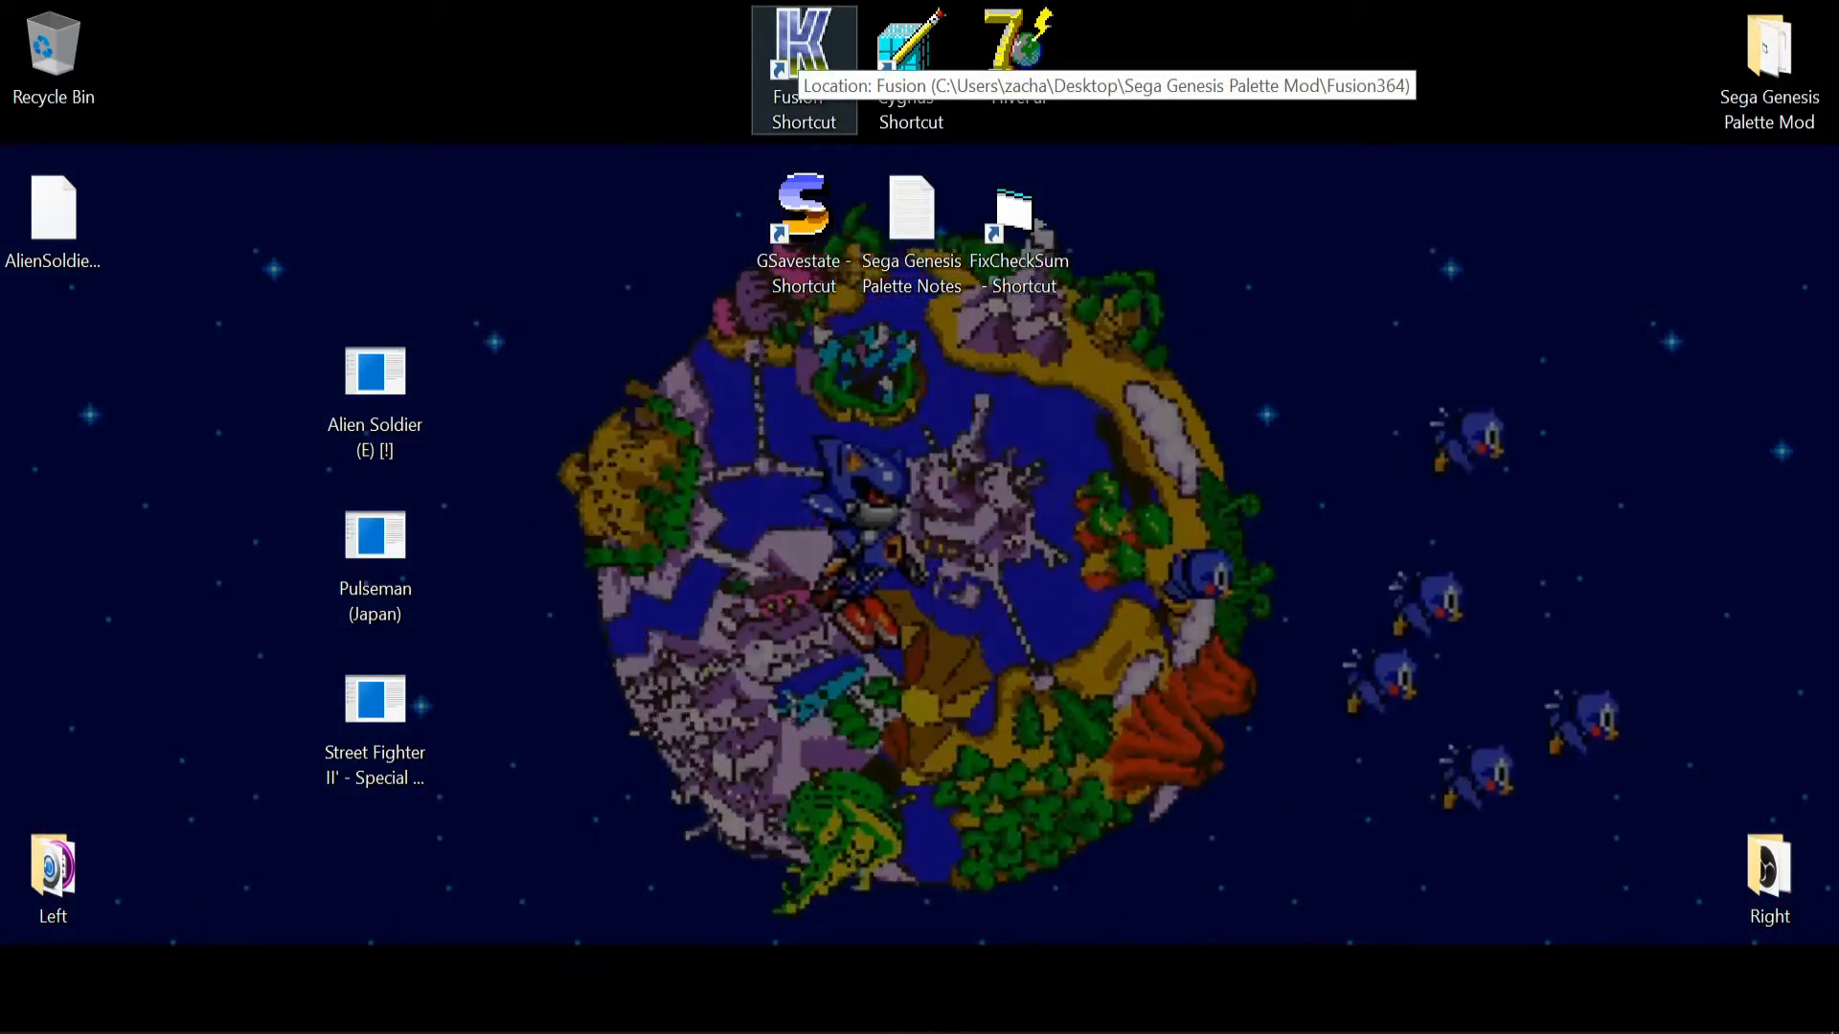
# - Move the Cygnus, HivePal, GSavestate, palette notes and FixCheckSum icons together to the right half of the desktop
pyautogui.moveTo(699, 2); pyautogui.dragTo(1074, 299)
pyautogui.moveTo(1015, 220); pyautogui.dragTo(1441, 546)
pyautogui.moveTo(799, 115); pyautogui.dragTo(803, 58)
# - Reopen Fusion and load the Pulseman (Japan) Genesis ROM
pyautogui.doubleClick(802, 48)
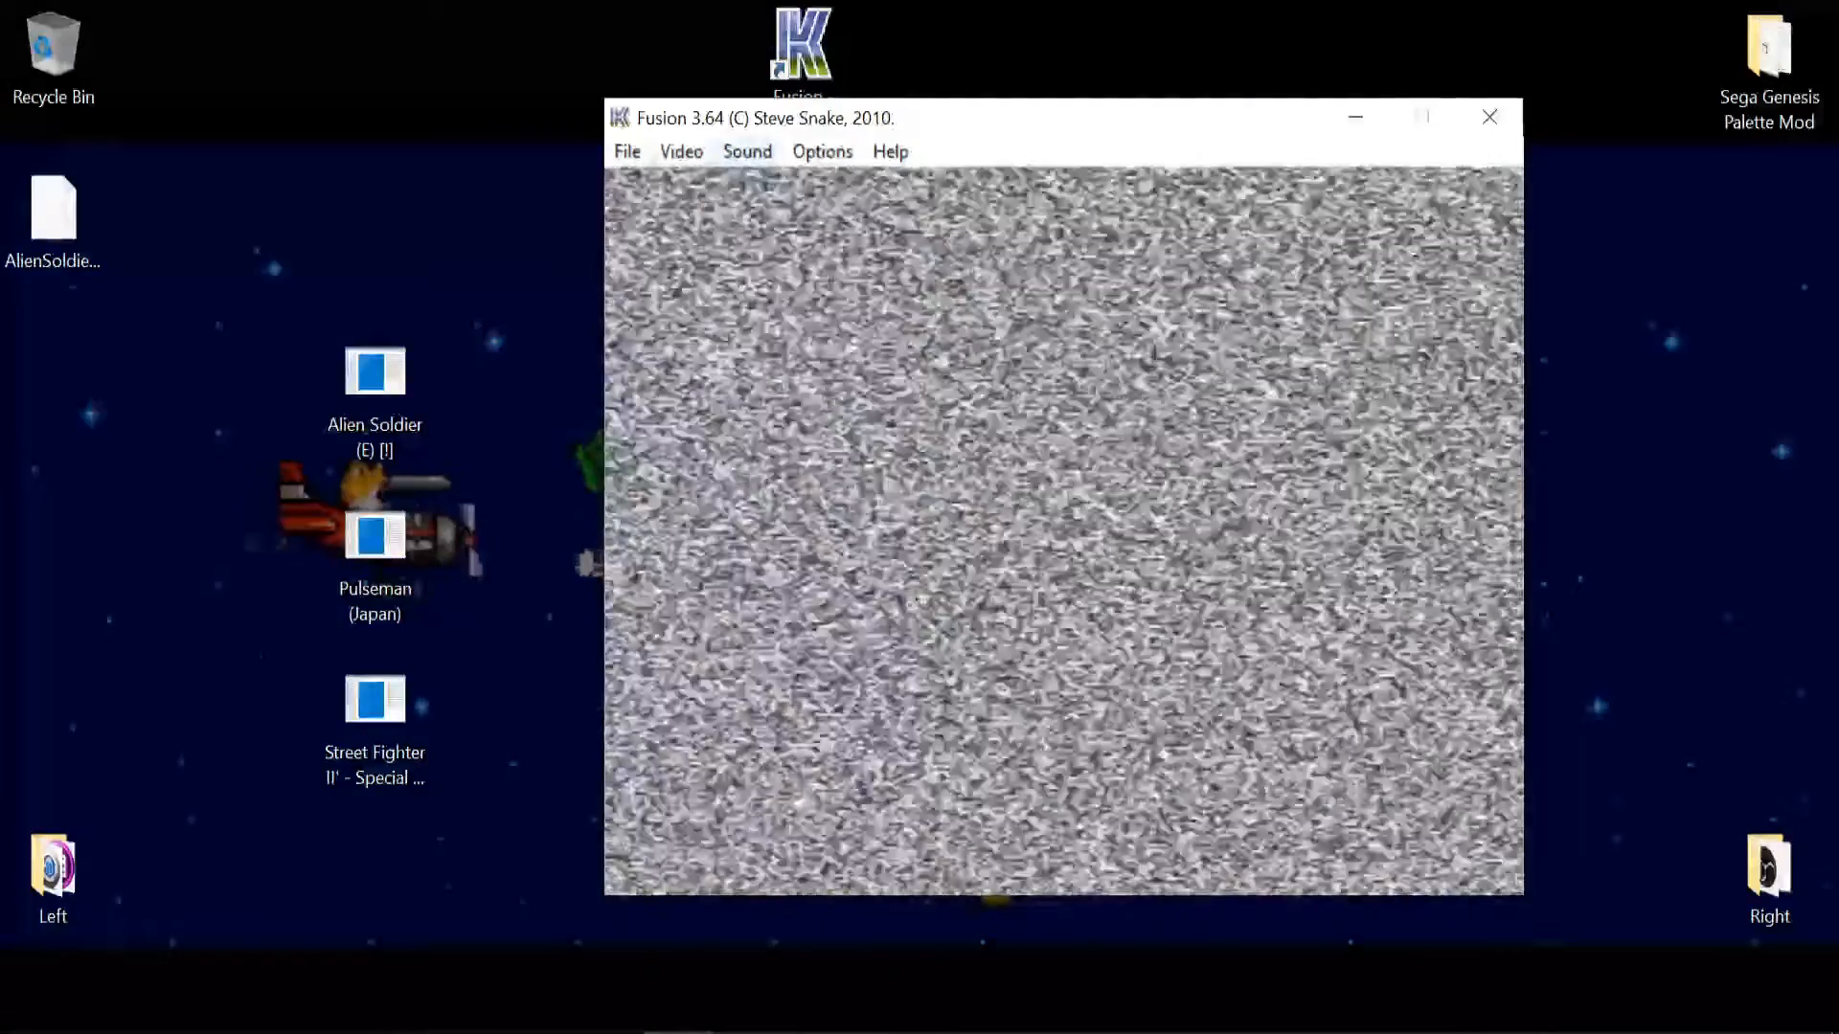
pyautogui.click(628, 151)
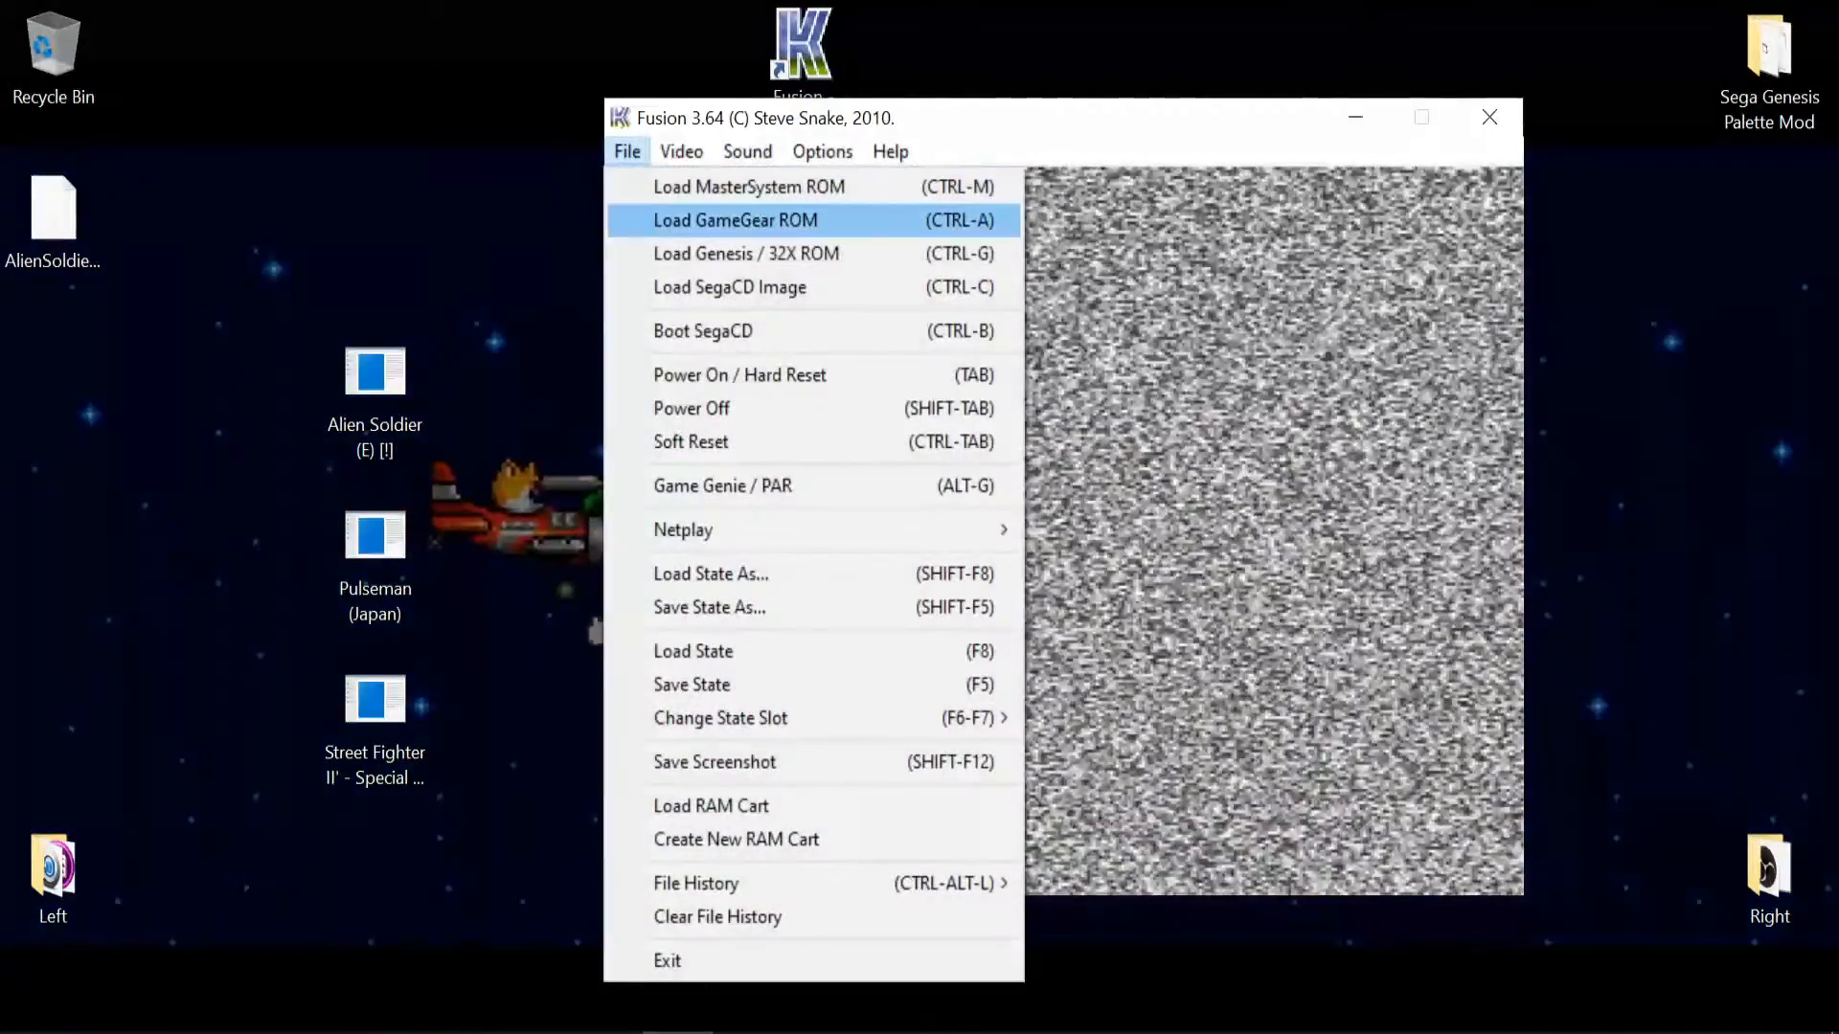
pyautogui.click(690, 217)
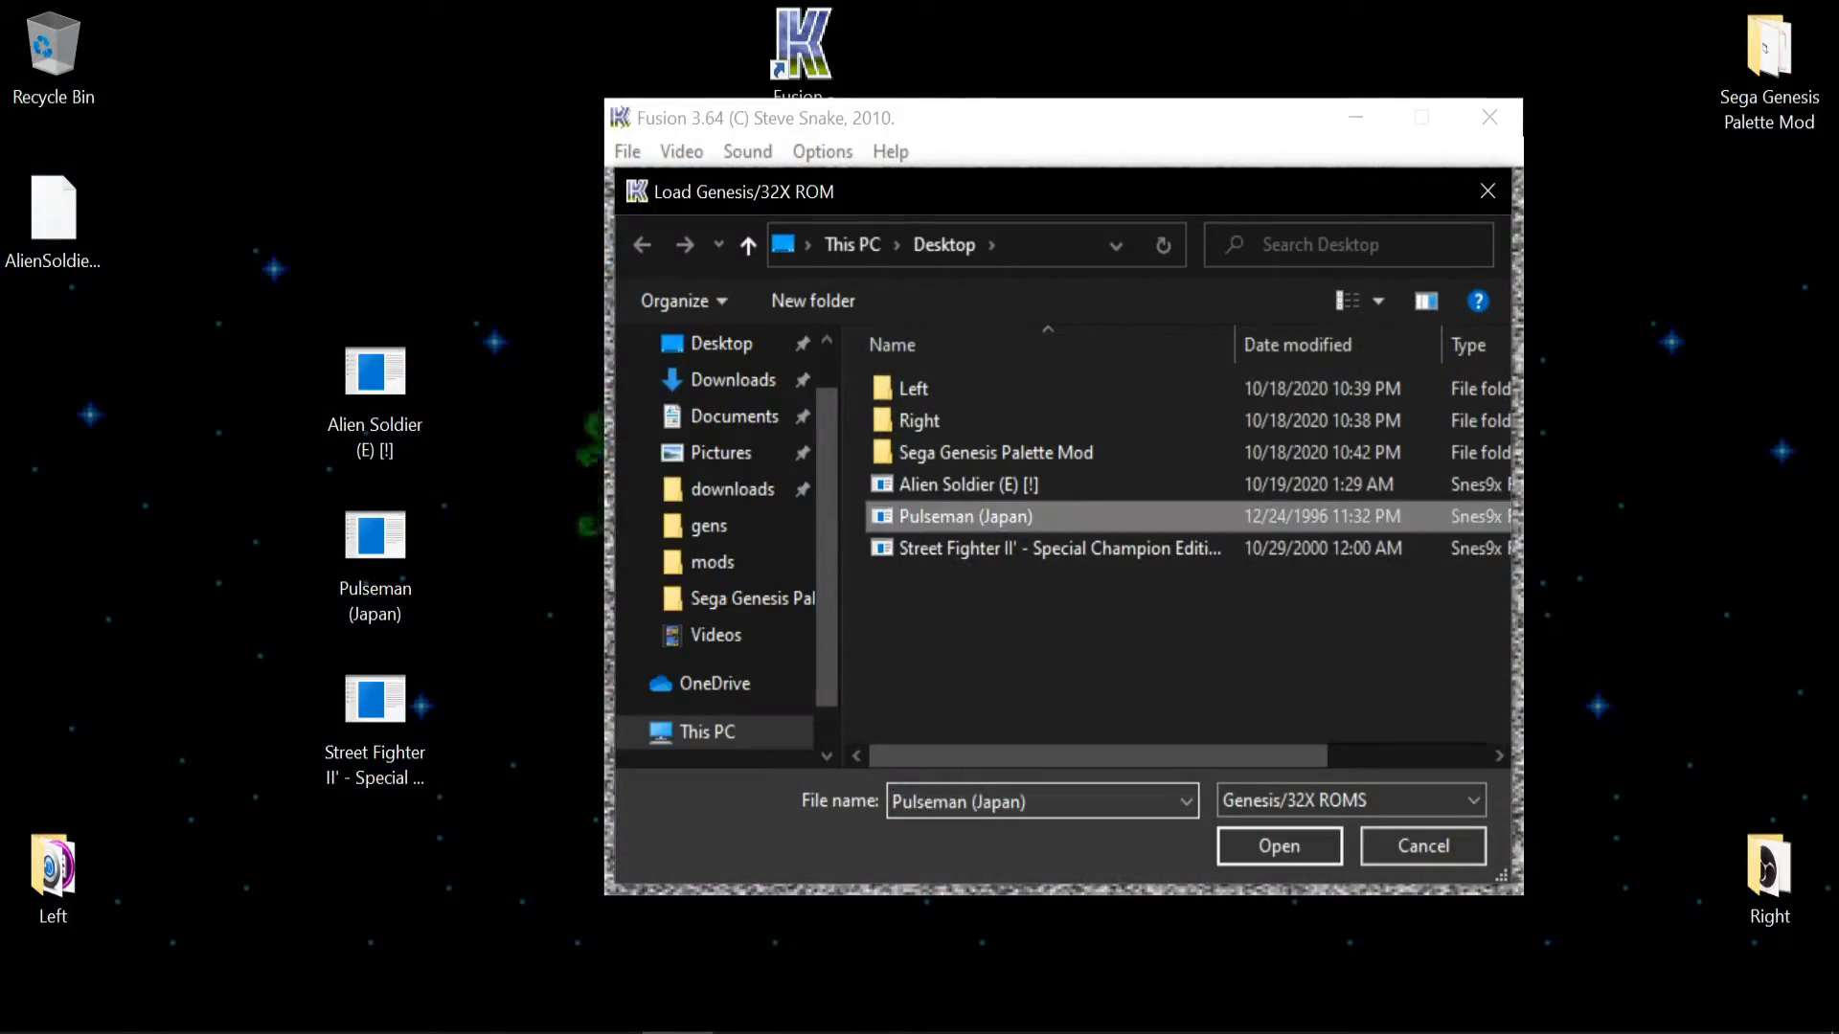
pyautogui.press('Return')
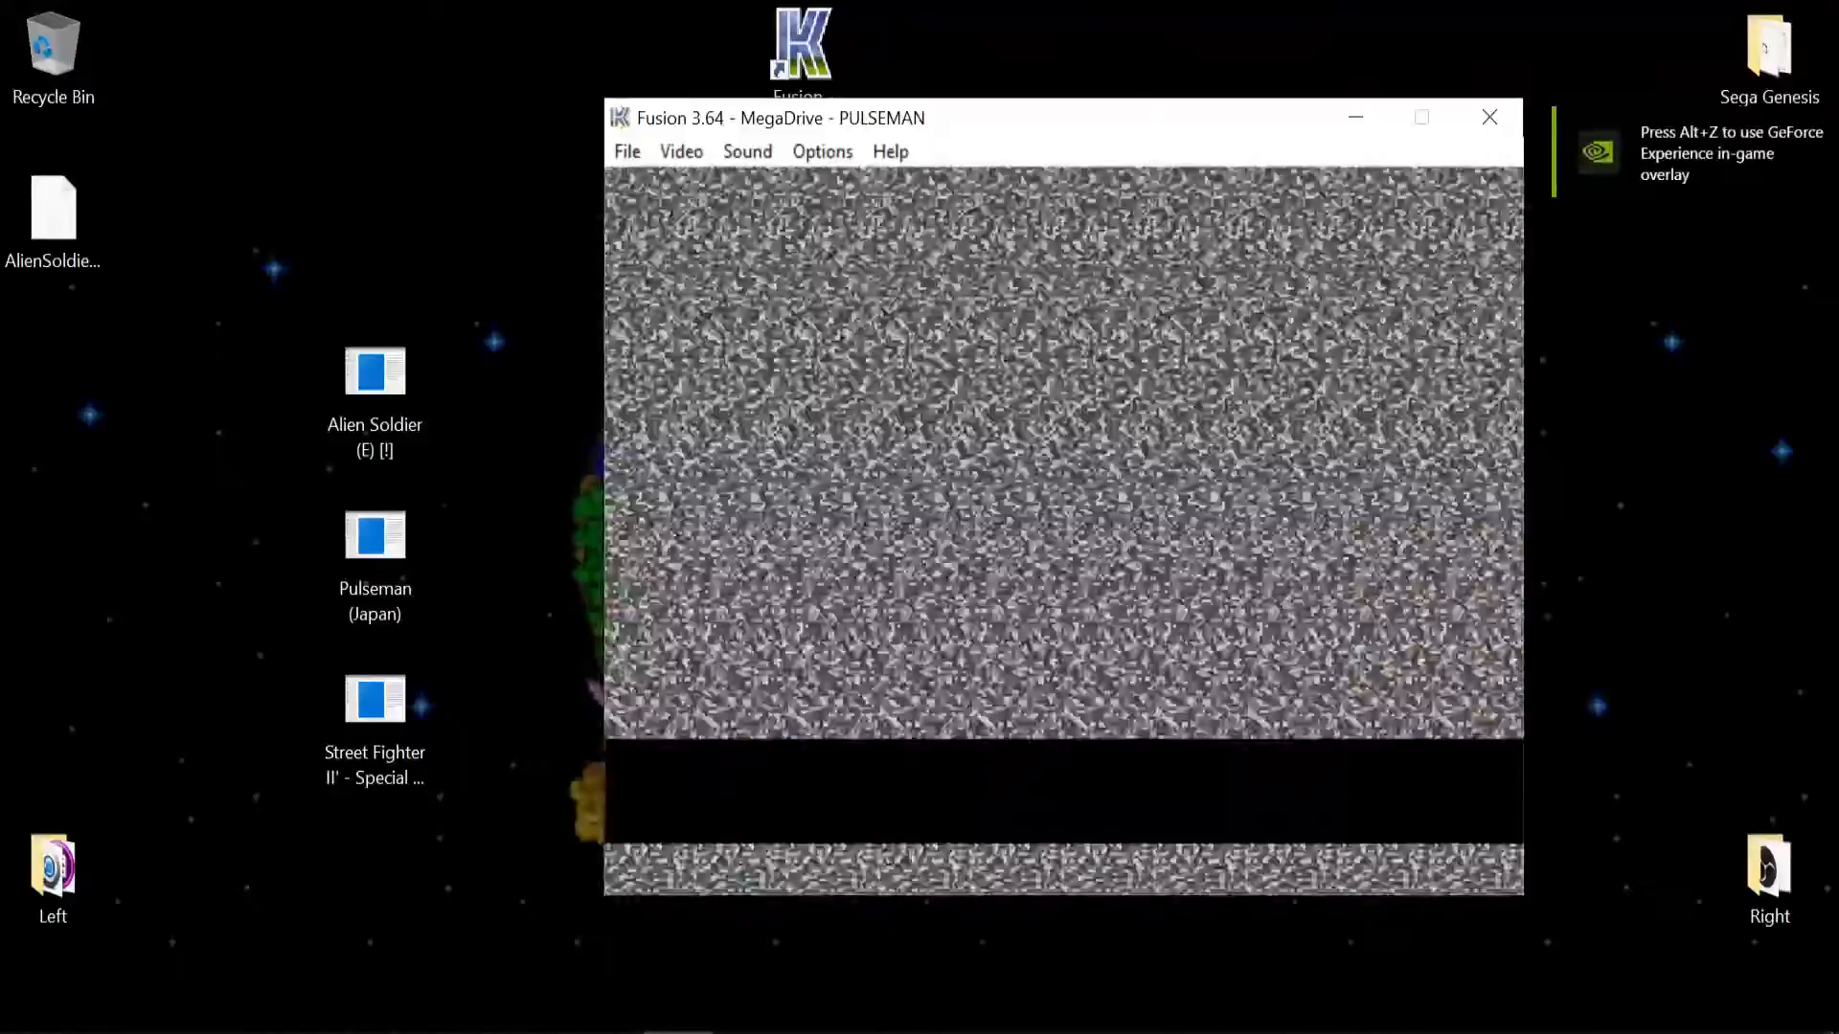
# - Fast-forward through Pulseman's intro screens into the first stage and pause with the character in view
pyautogui.press('Tab')
pyautogui.press('Return')
pyautogui.press('Tab')
pyautogui.press('Return')
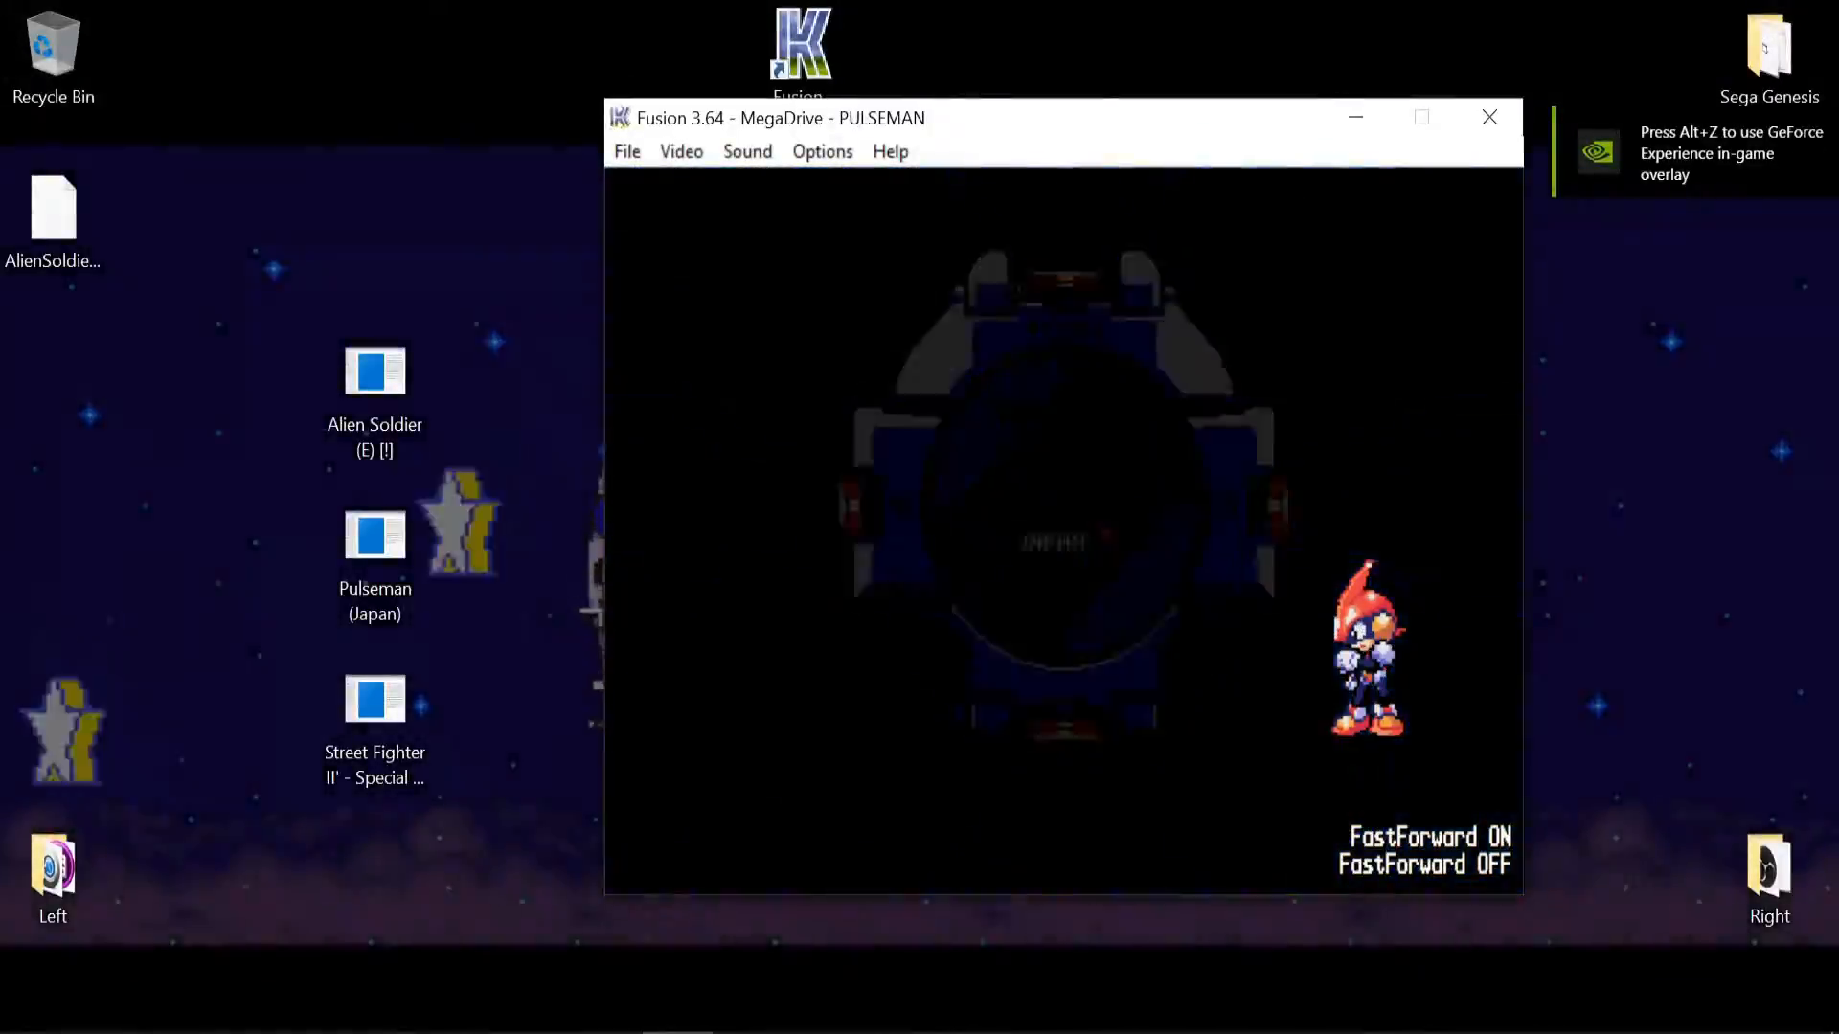
pyautogui.press('Tab')
pyautogui.press('Tab')
pyautogui.press('Right')
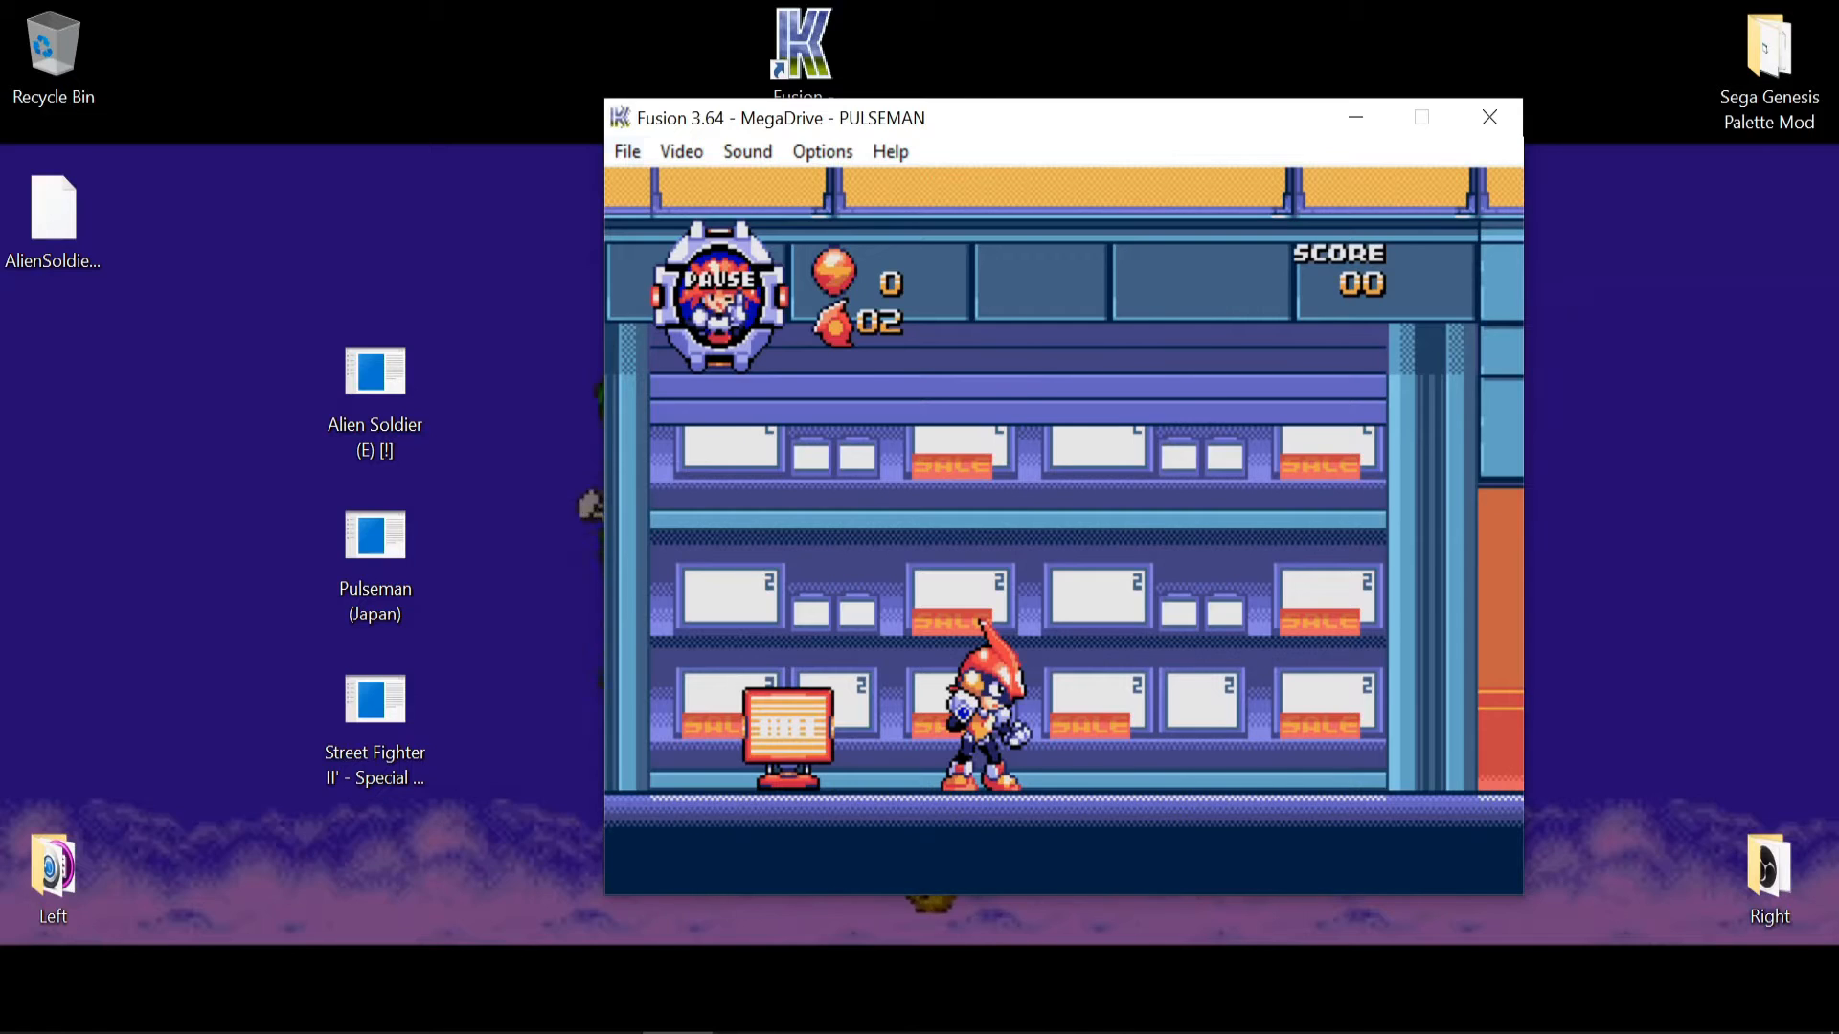
# - Save the emulator state to the desktop as PulsemanTest and close Fusion
pyautogui.hotkey('alt', 'f')
pyautogui.press('Right')
pyautogui.press('Left')
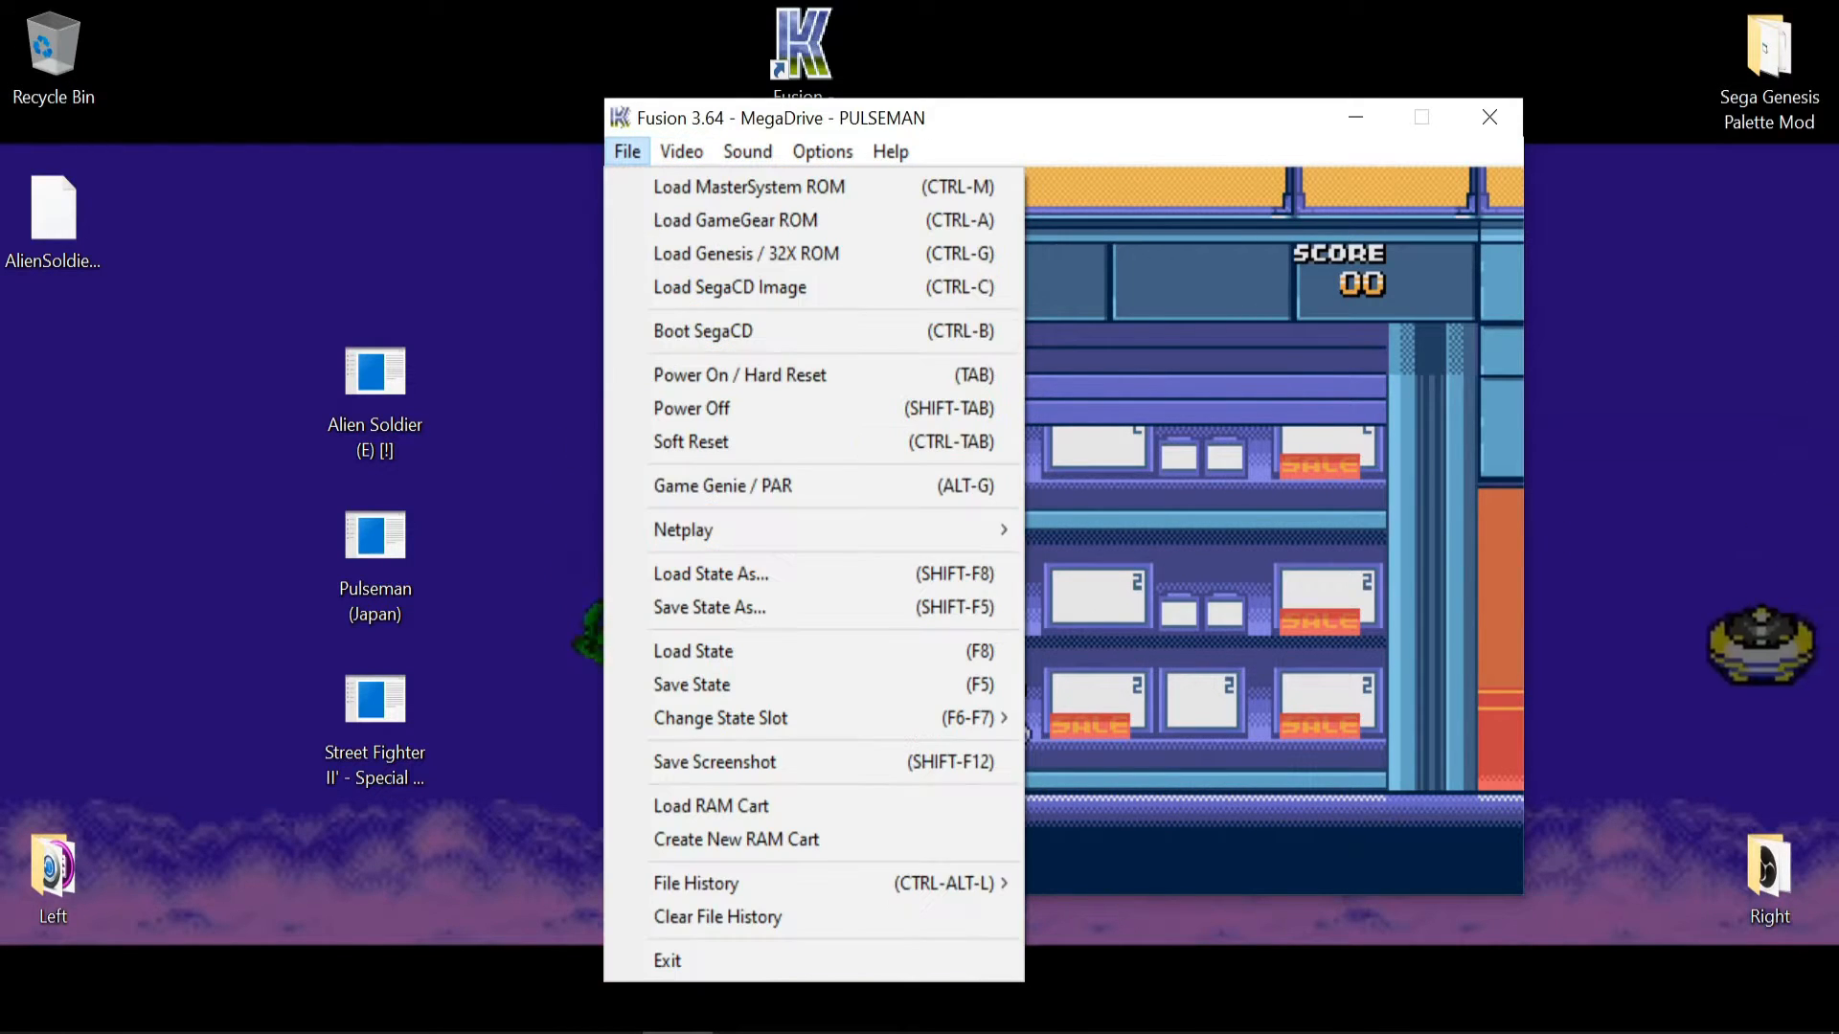
pyautogui.click(709, 607)
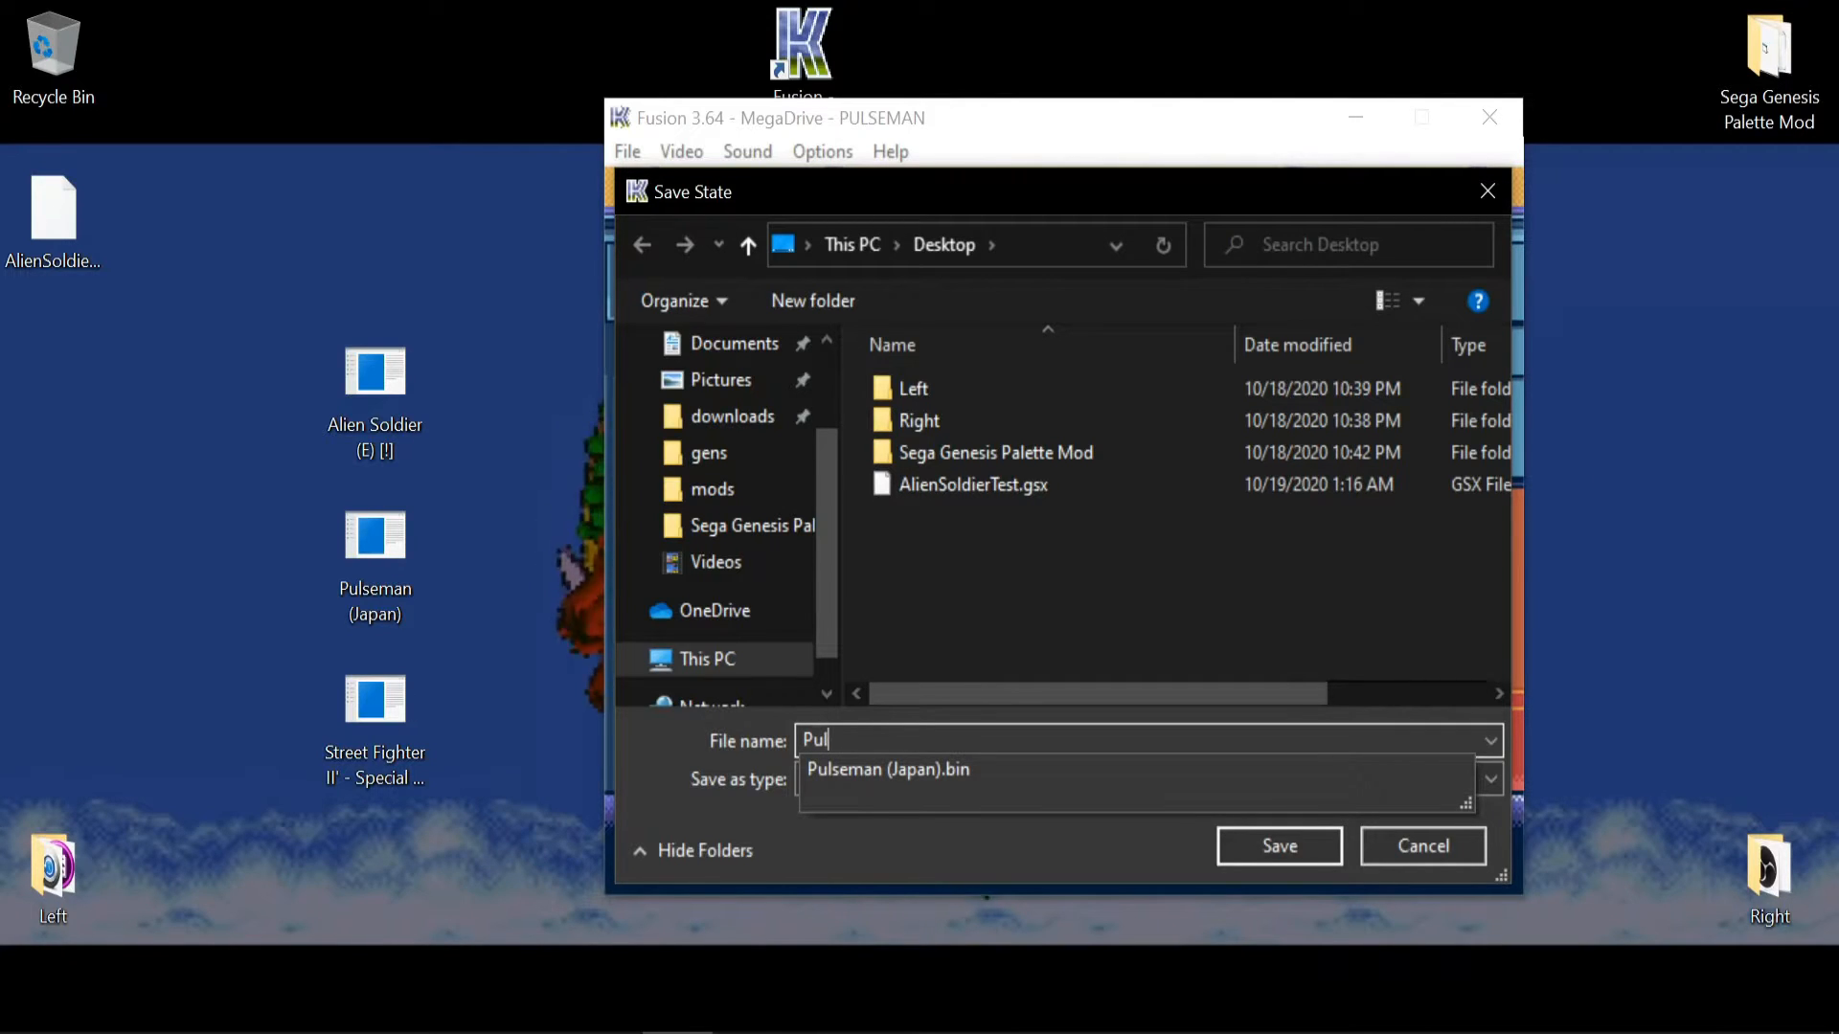
pyautogui.write('PulsemanTa')
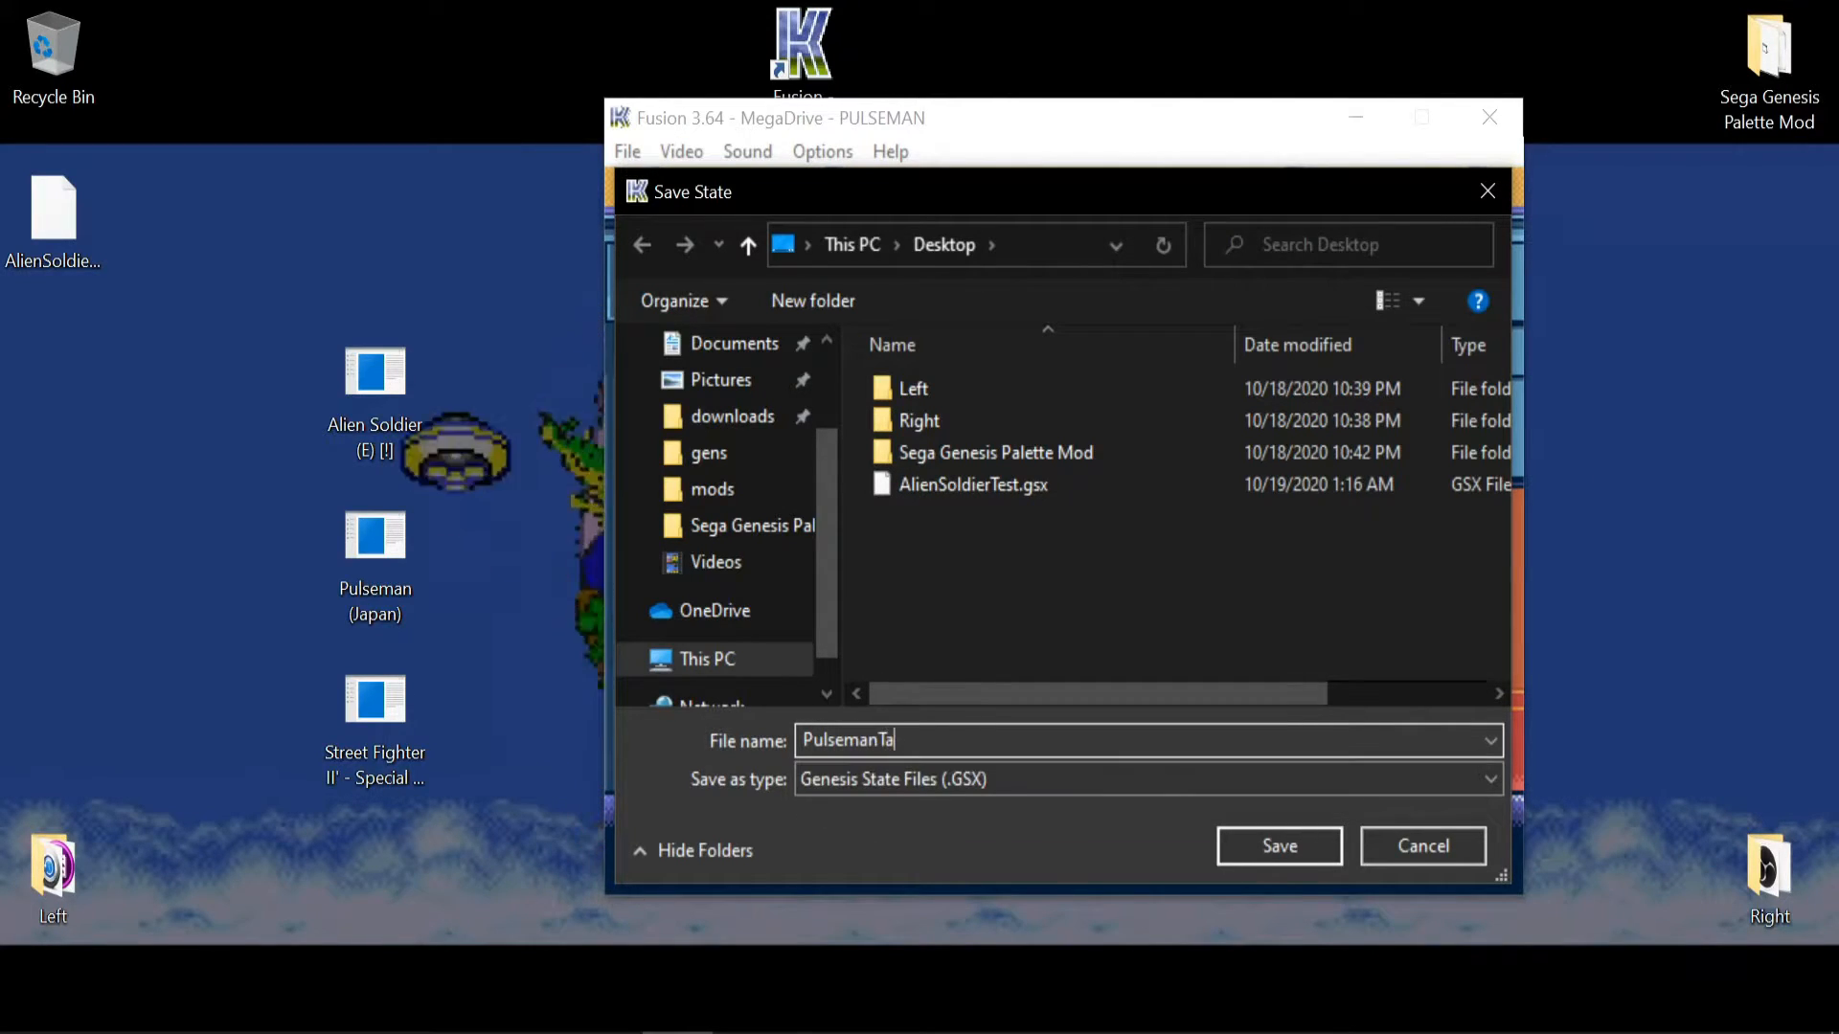
pyautogui.press('Return')
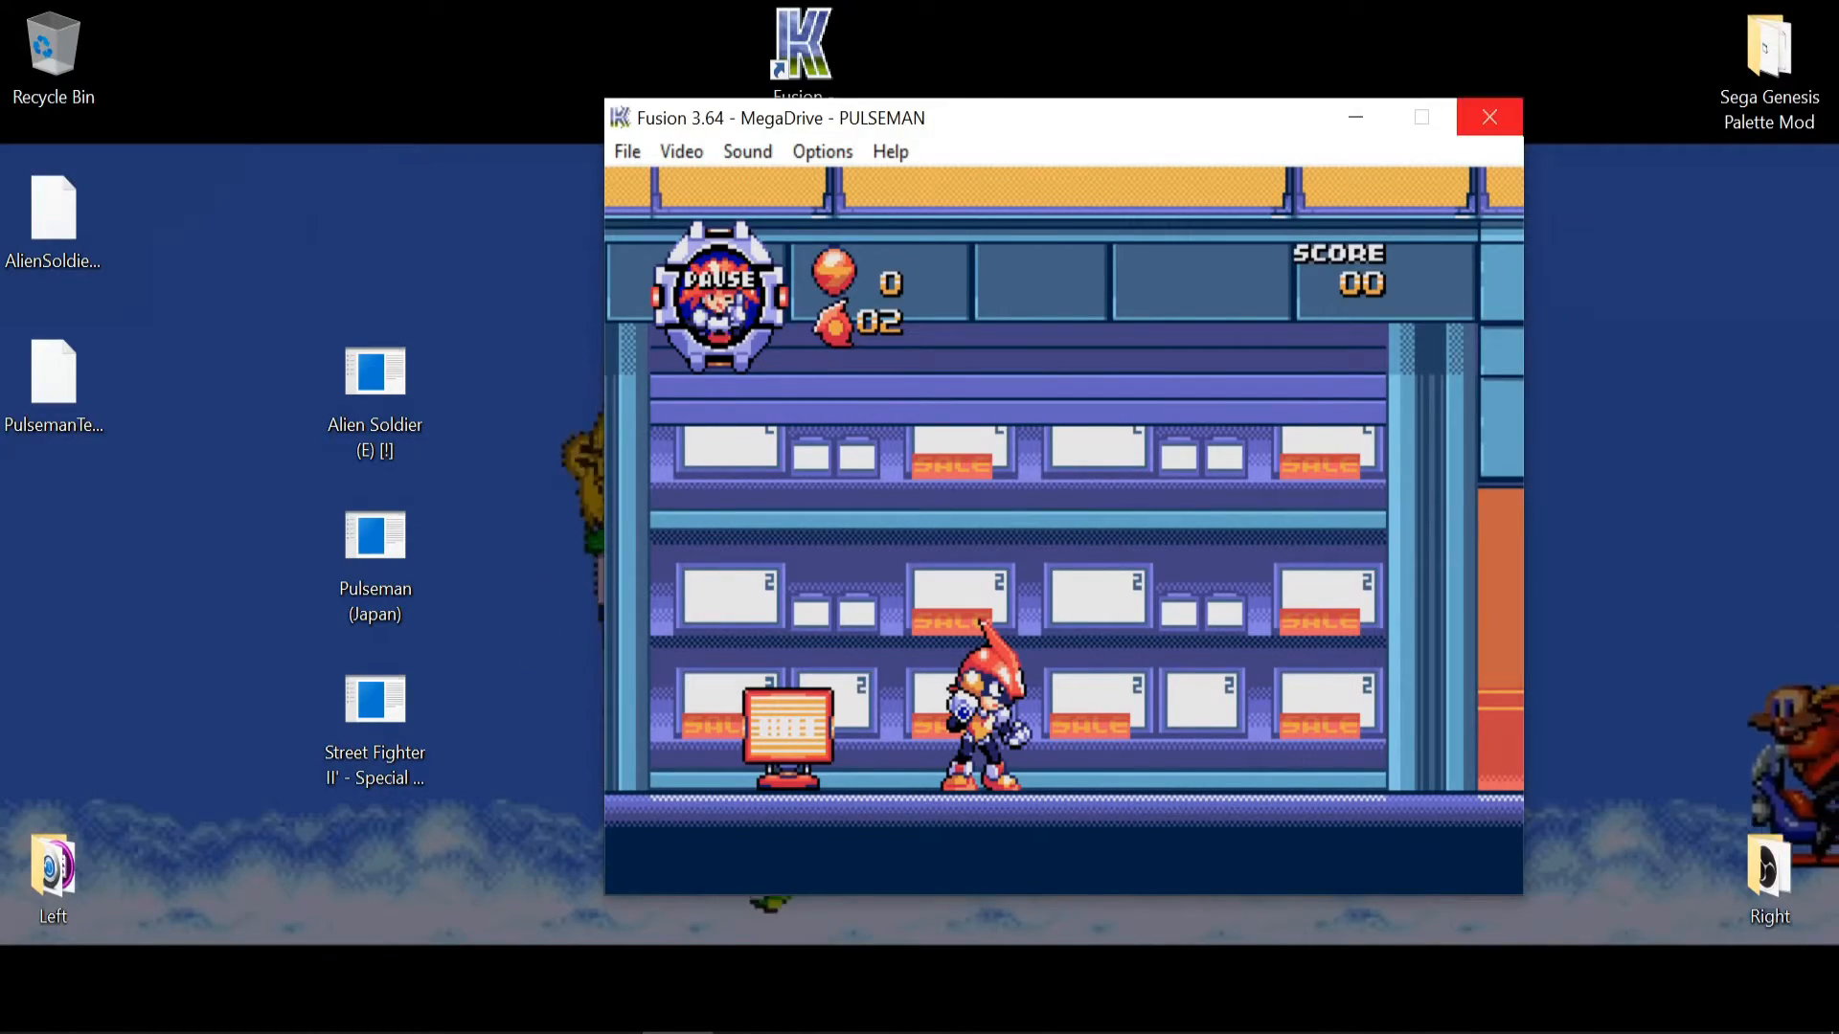
pyautogui.hotkey('alt', 'F4')
# - Place the GSavestate shortcut below the Fusion shortcut and load PulsemanTest.gsx in Genesis Savestate Viewer
pyautogui.moveTo(1232, 541); pyautogui.dragTo(805, 222)
pyautogui.doubleClick(804, 222)
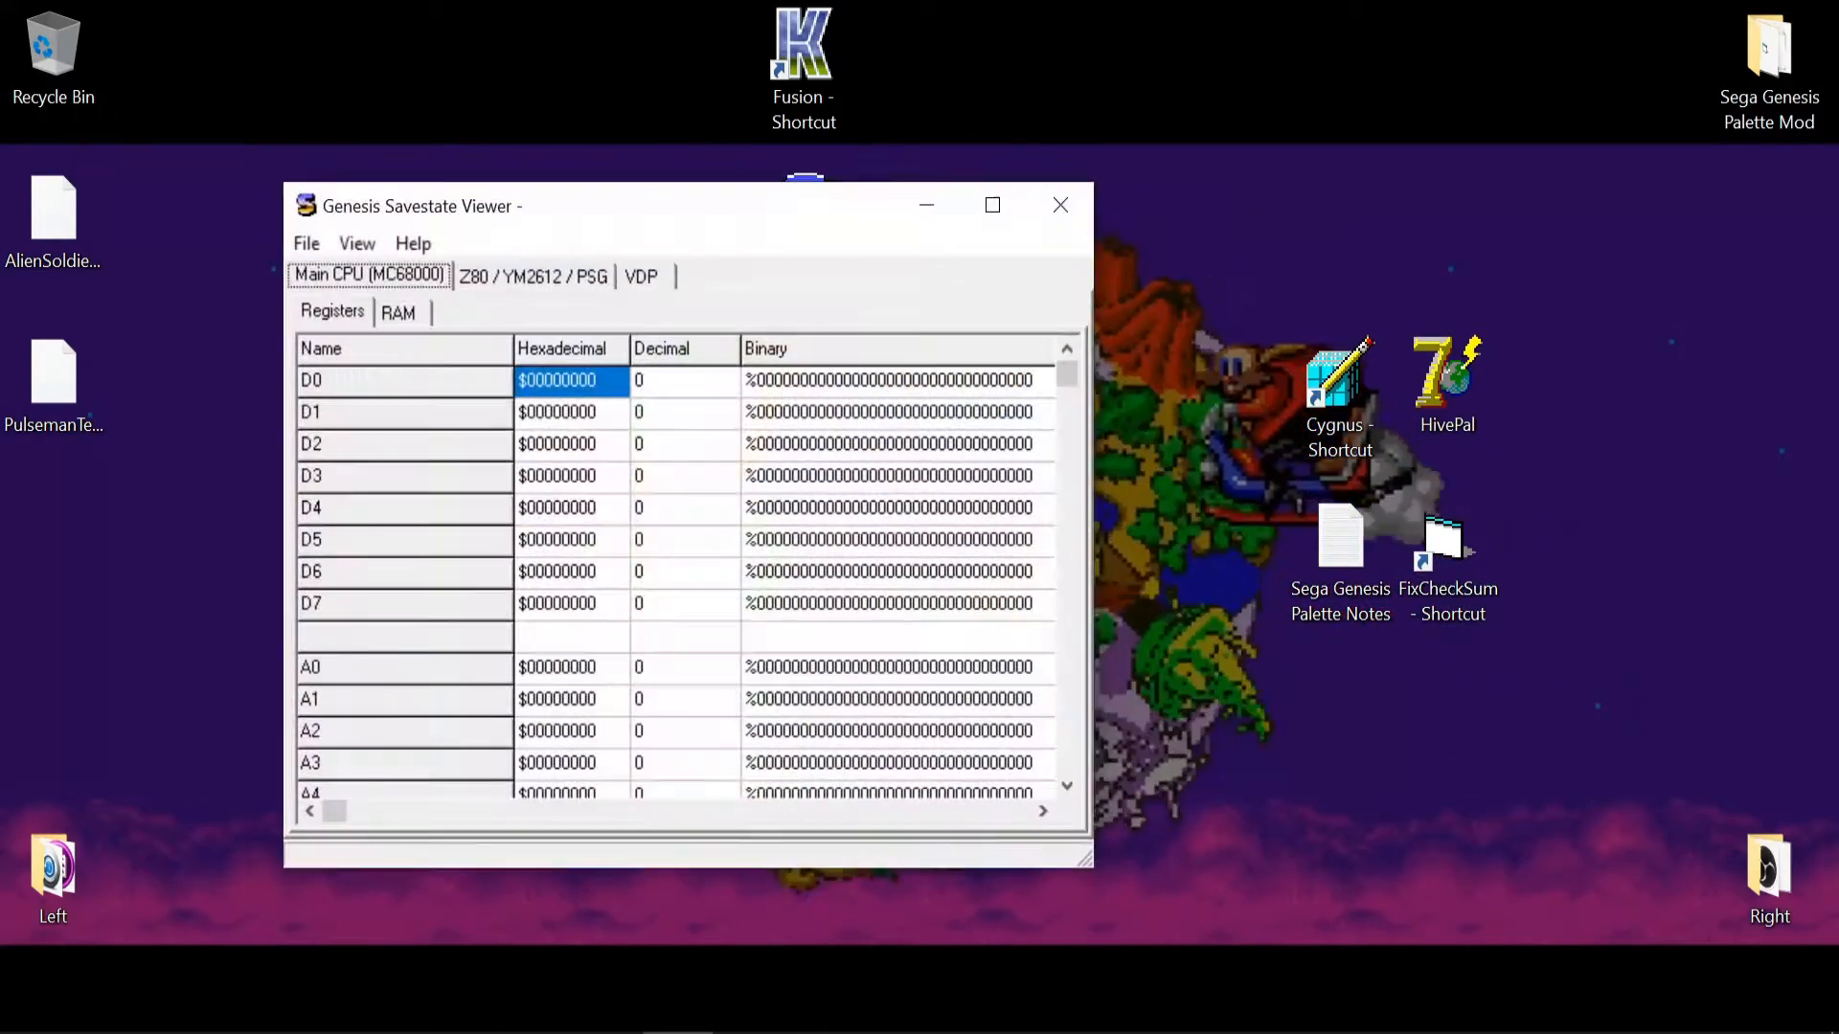
pyautogui.hotkey('alt', 'f')
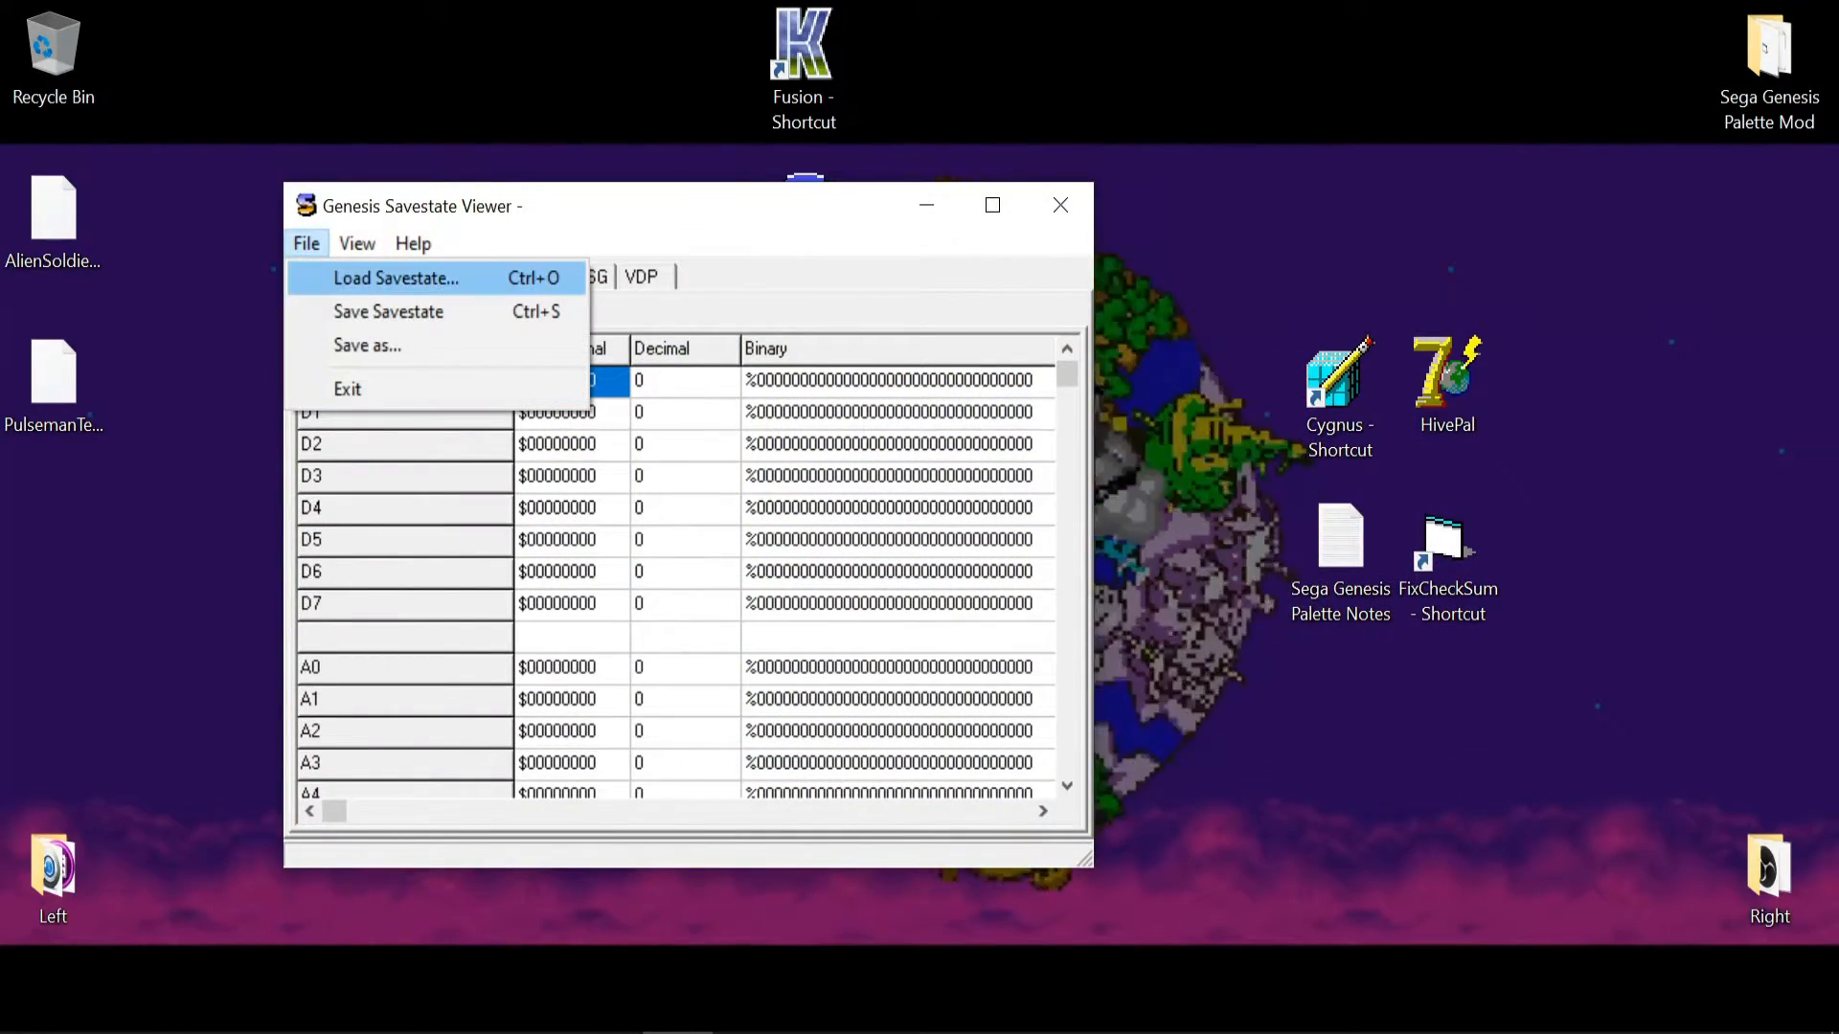
pyautogui.press('Return')
pyautogui.click(383, 657)
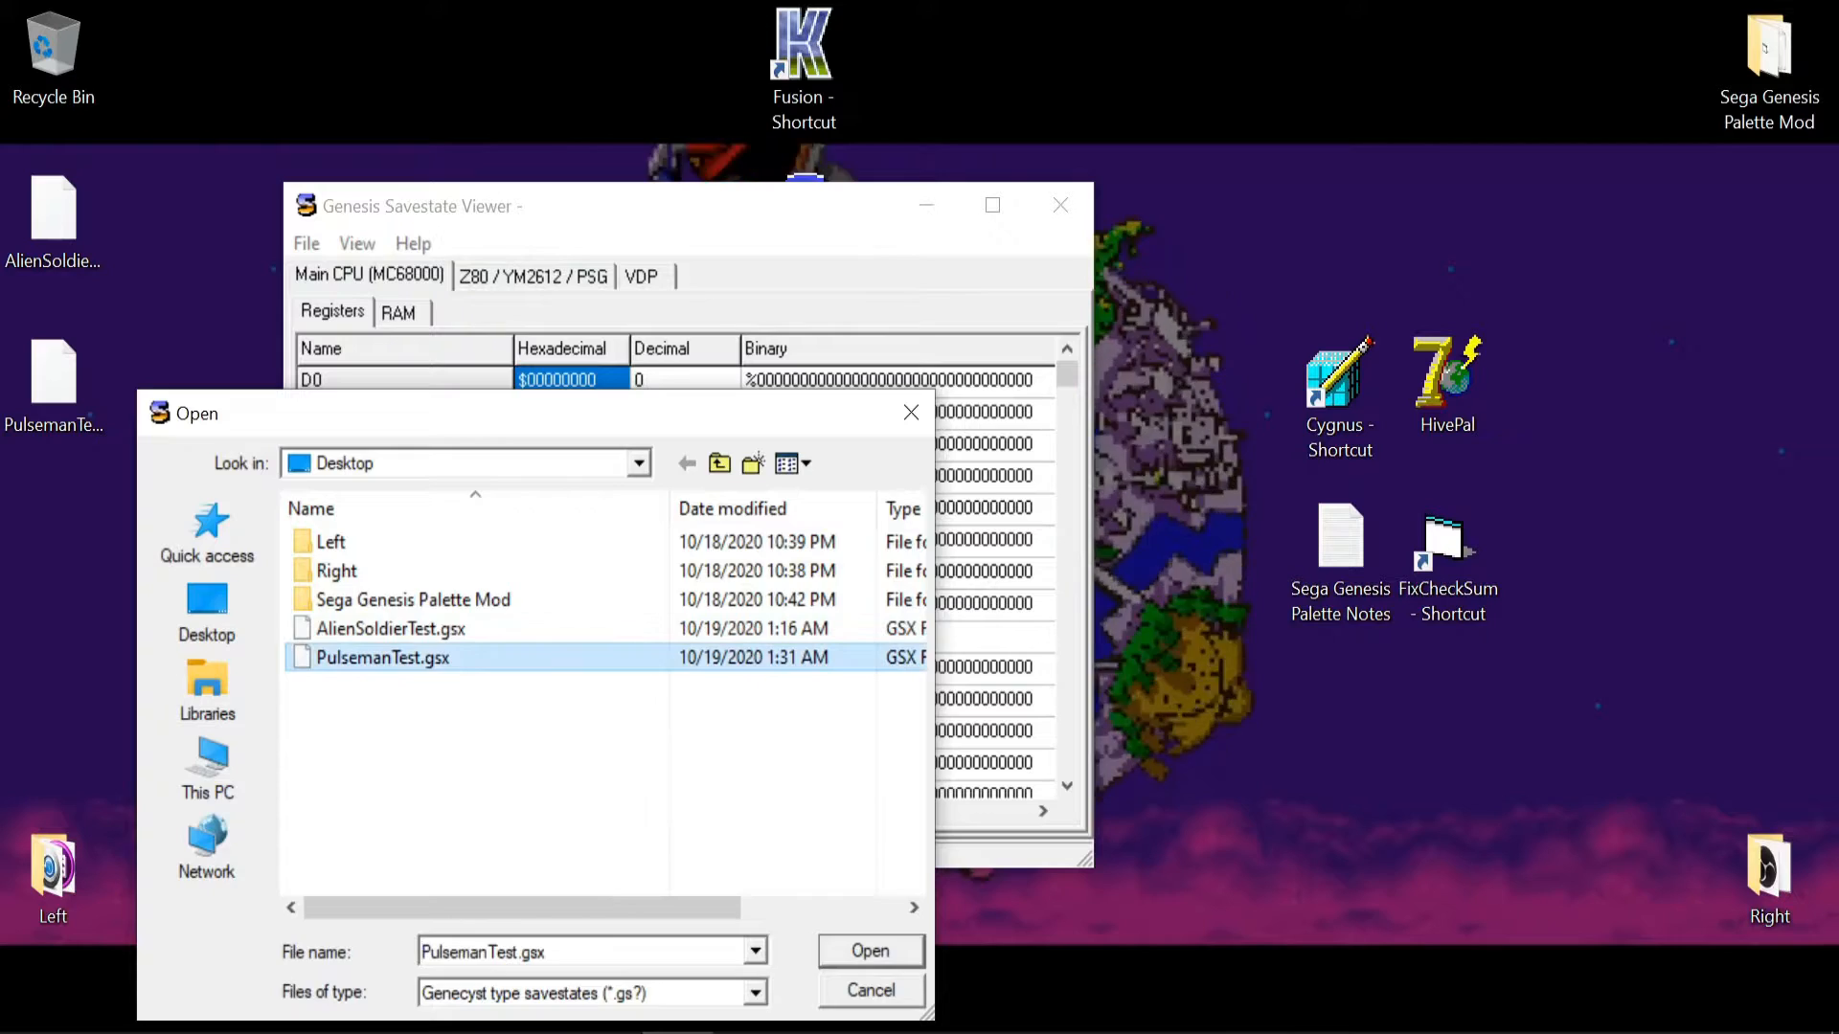
pyautogui.press('Return')
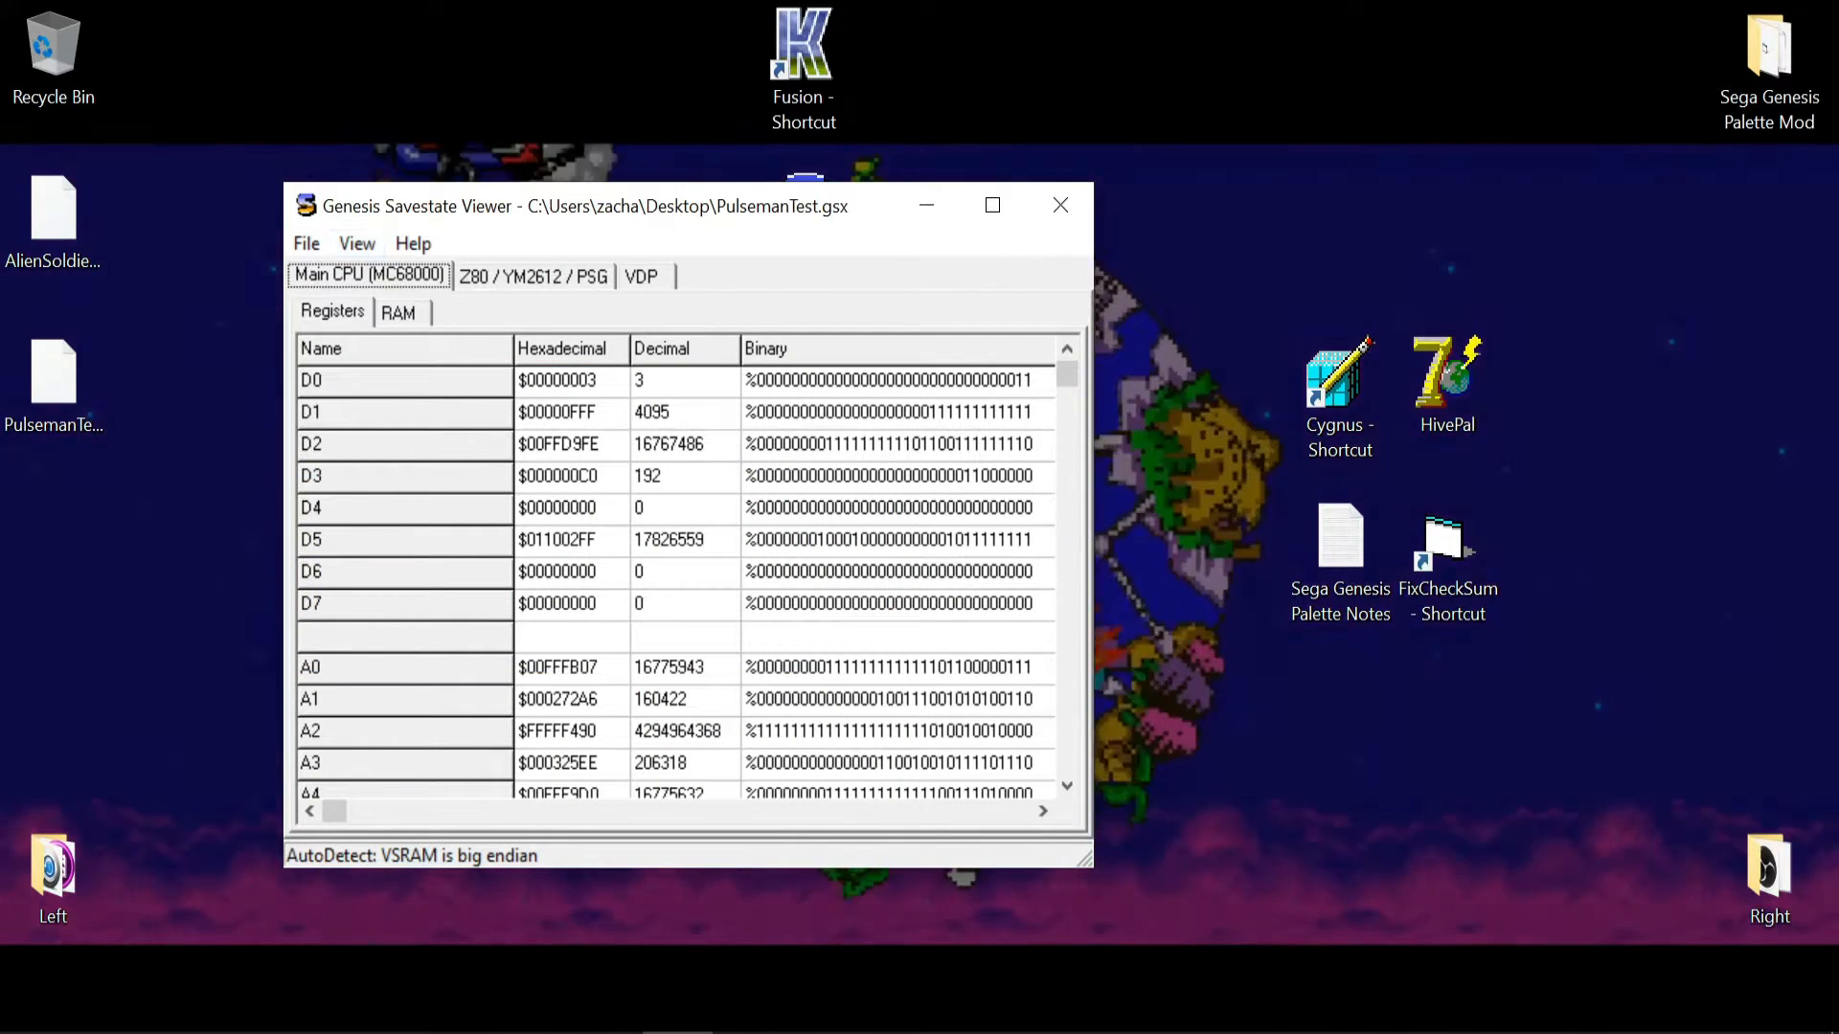
# - Show the savestate's Color RAM palette and place the rendered game screen preview beside the palette window
pyautogui.click(644, 277)
pyautogui.click(562, 313)
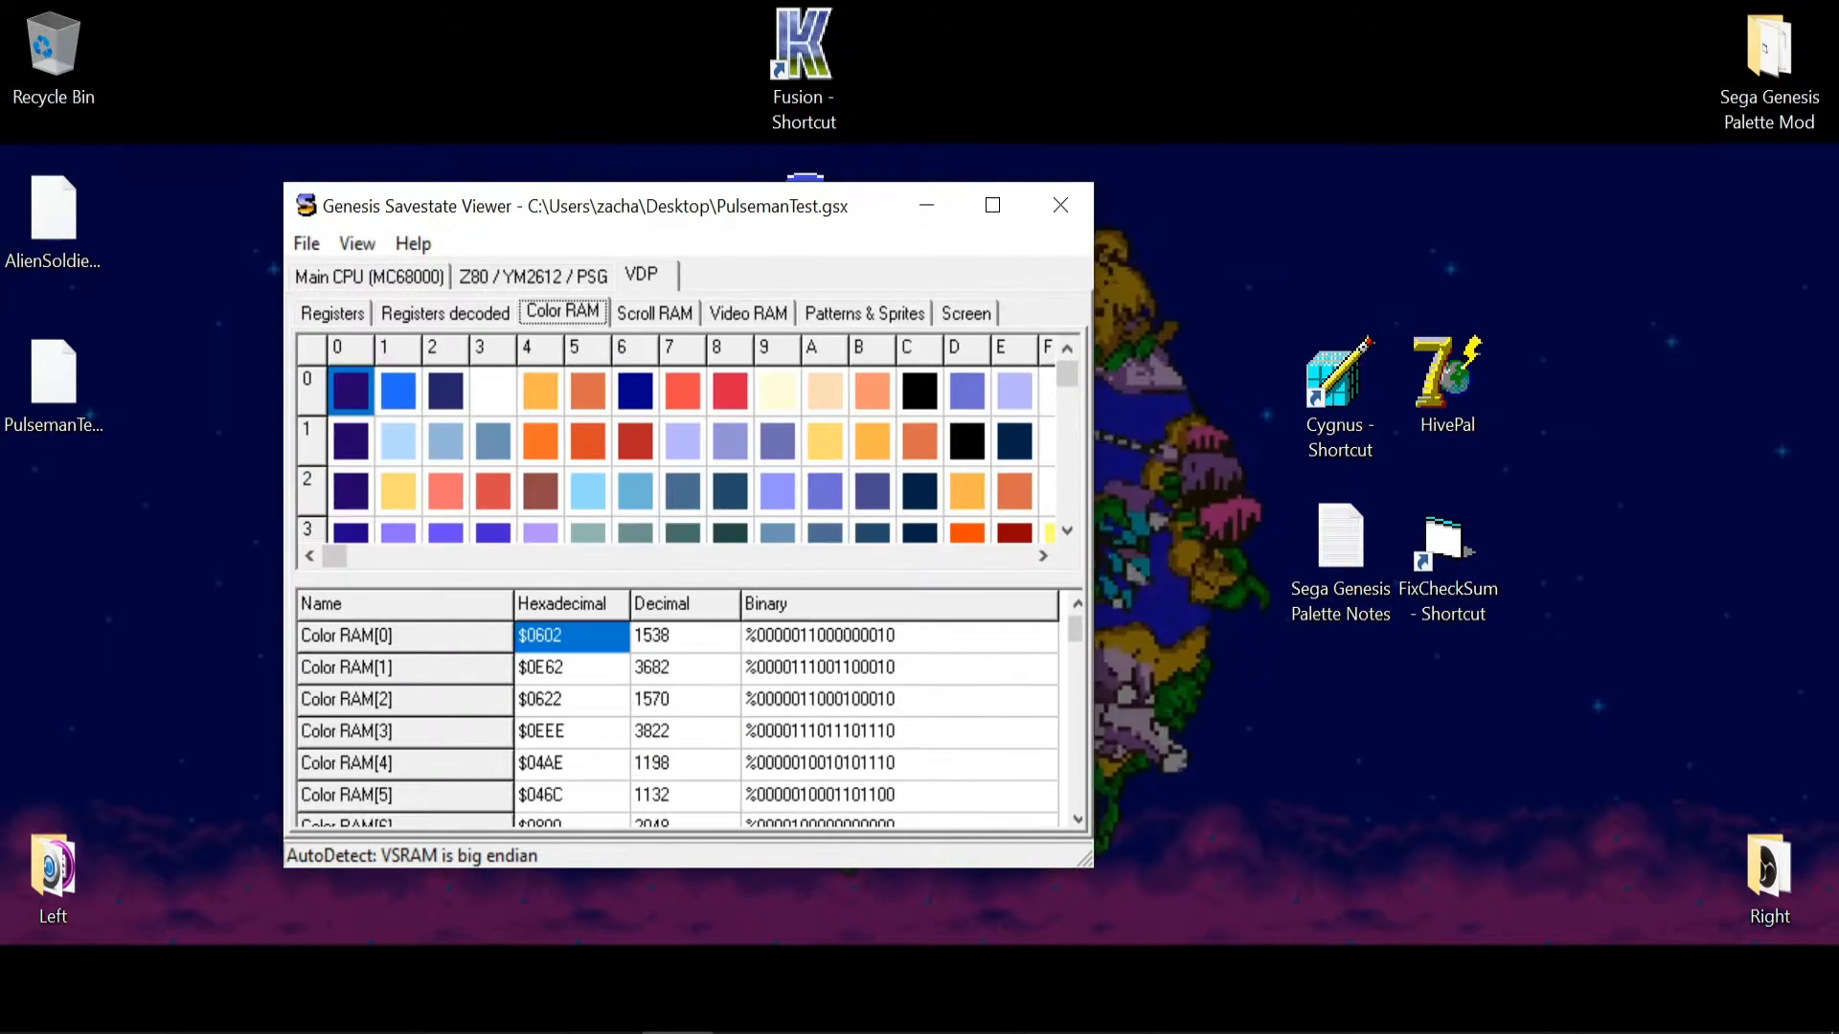
pyautogui.click(357, 244)
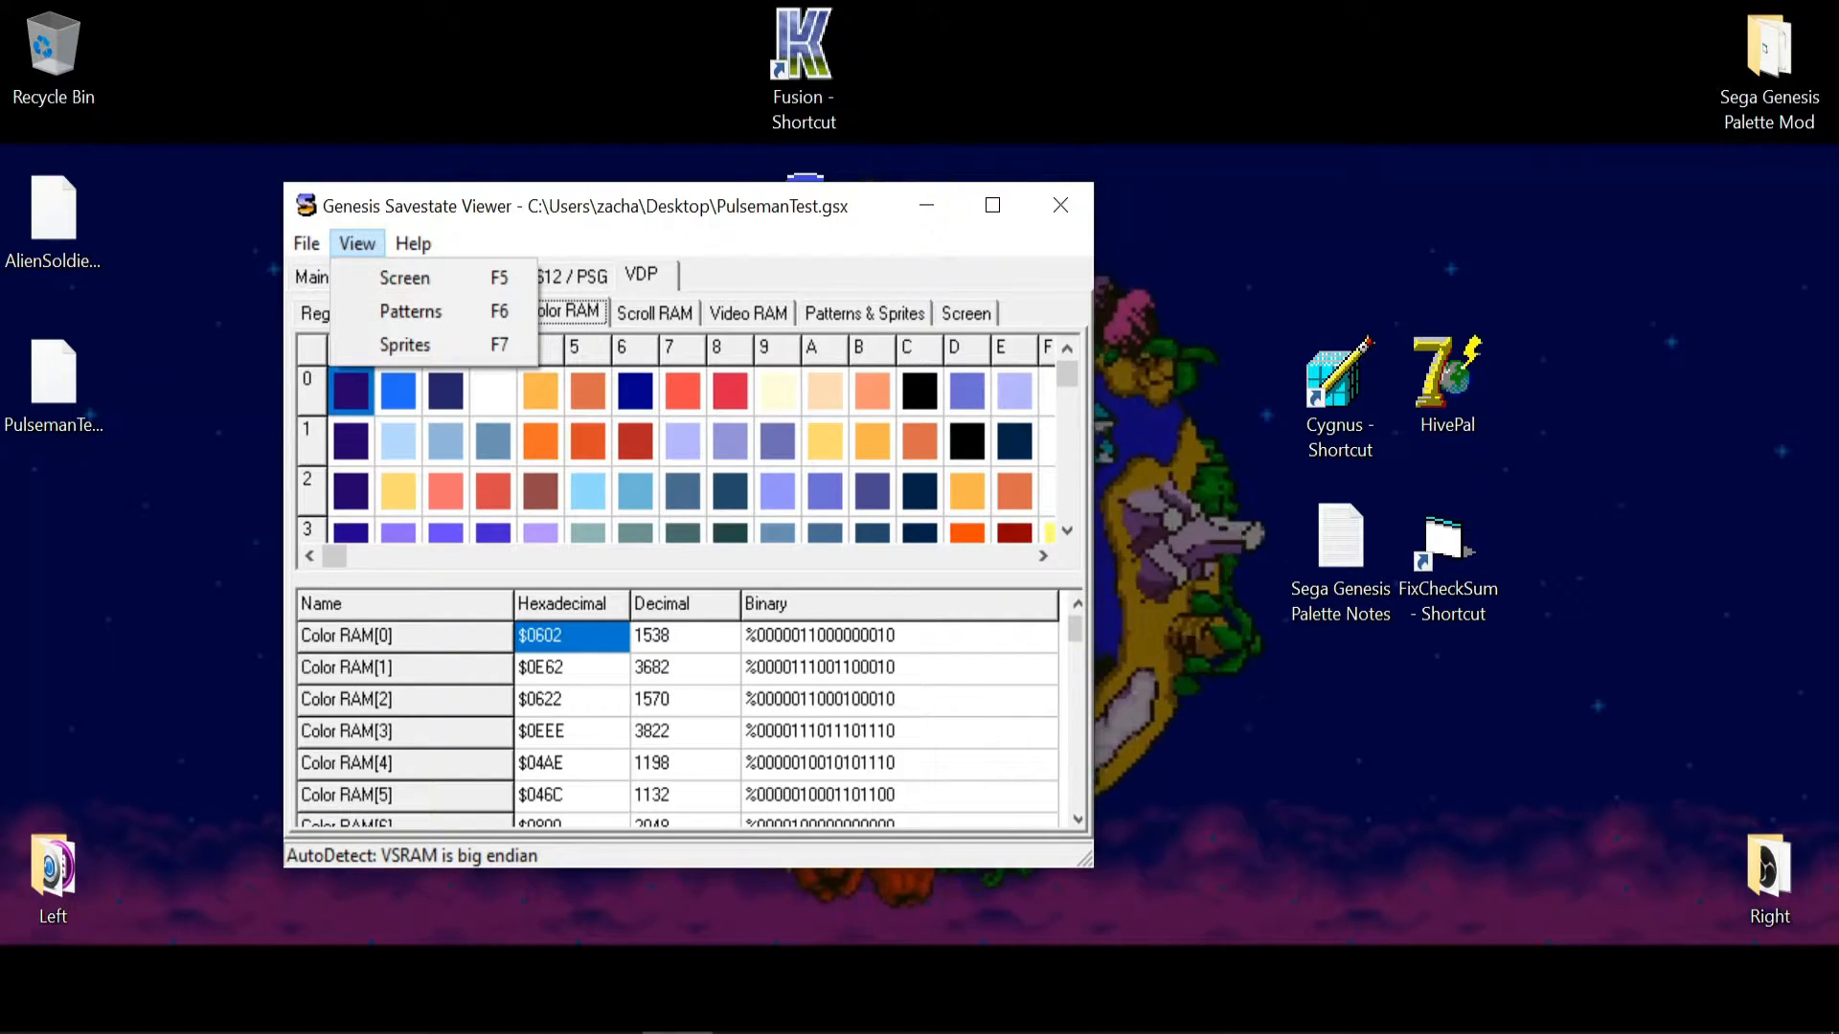
pyautogui.click(404, 278)
pyautogui.moveTo(682, 356); pyautogui.dragTo(1330, 526)
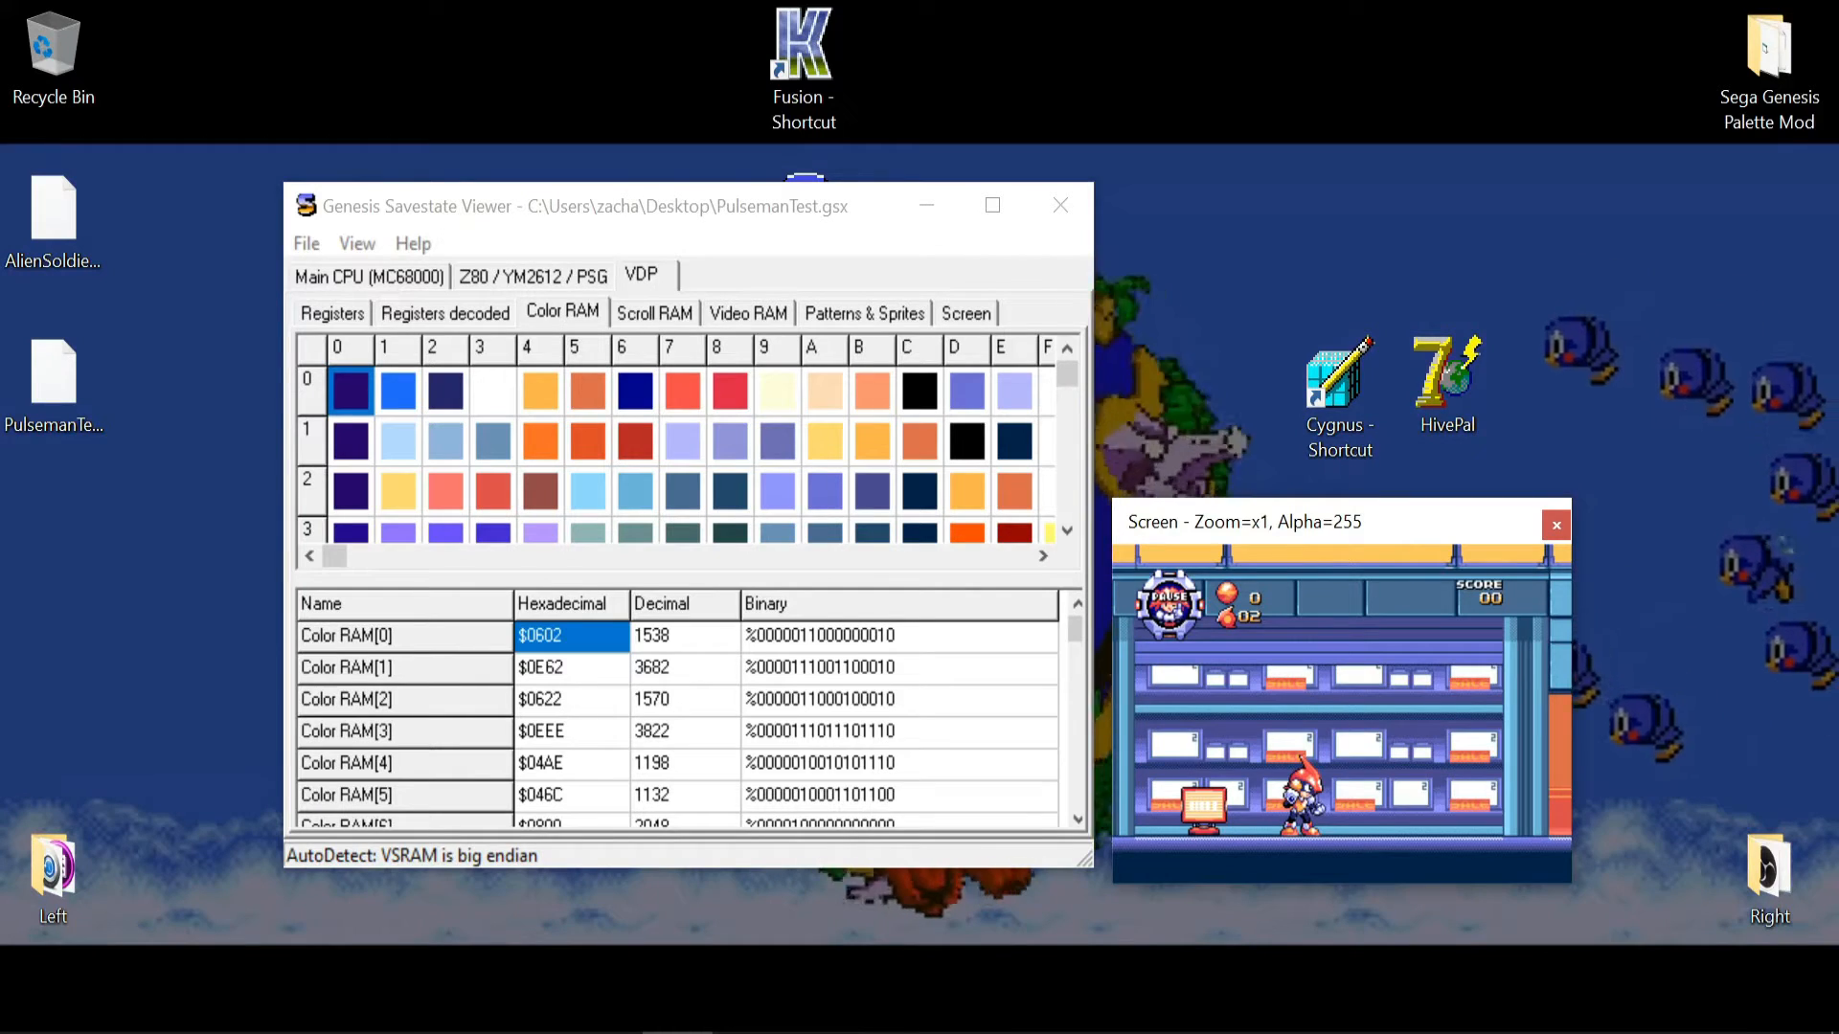
# - Try recoloring palette entry [0,4] to white to test which part of the Pulseman screen uses it
pyautogui.click(541, 391)
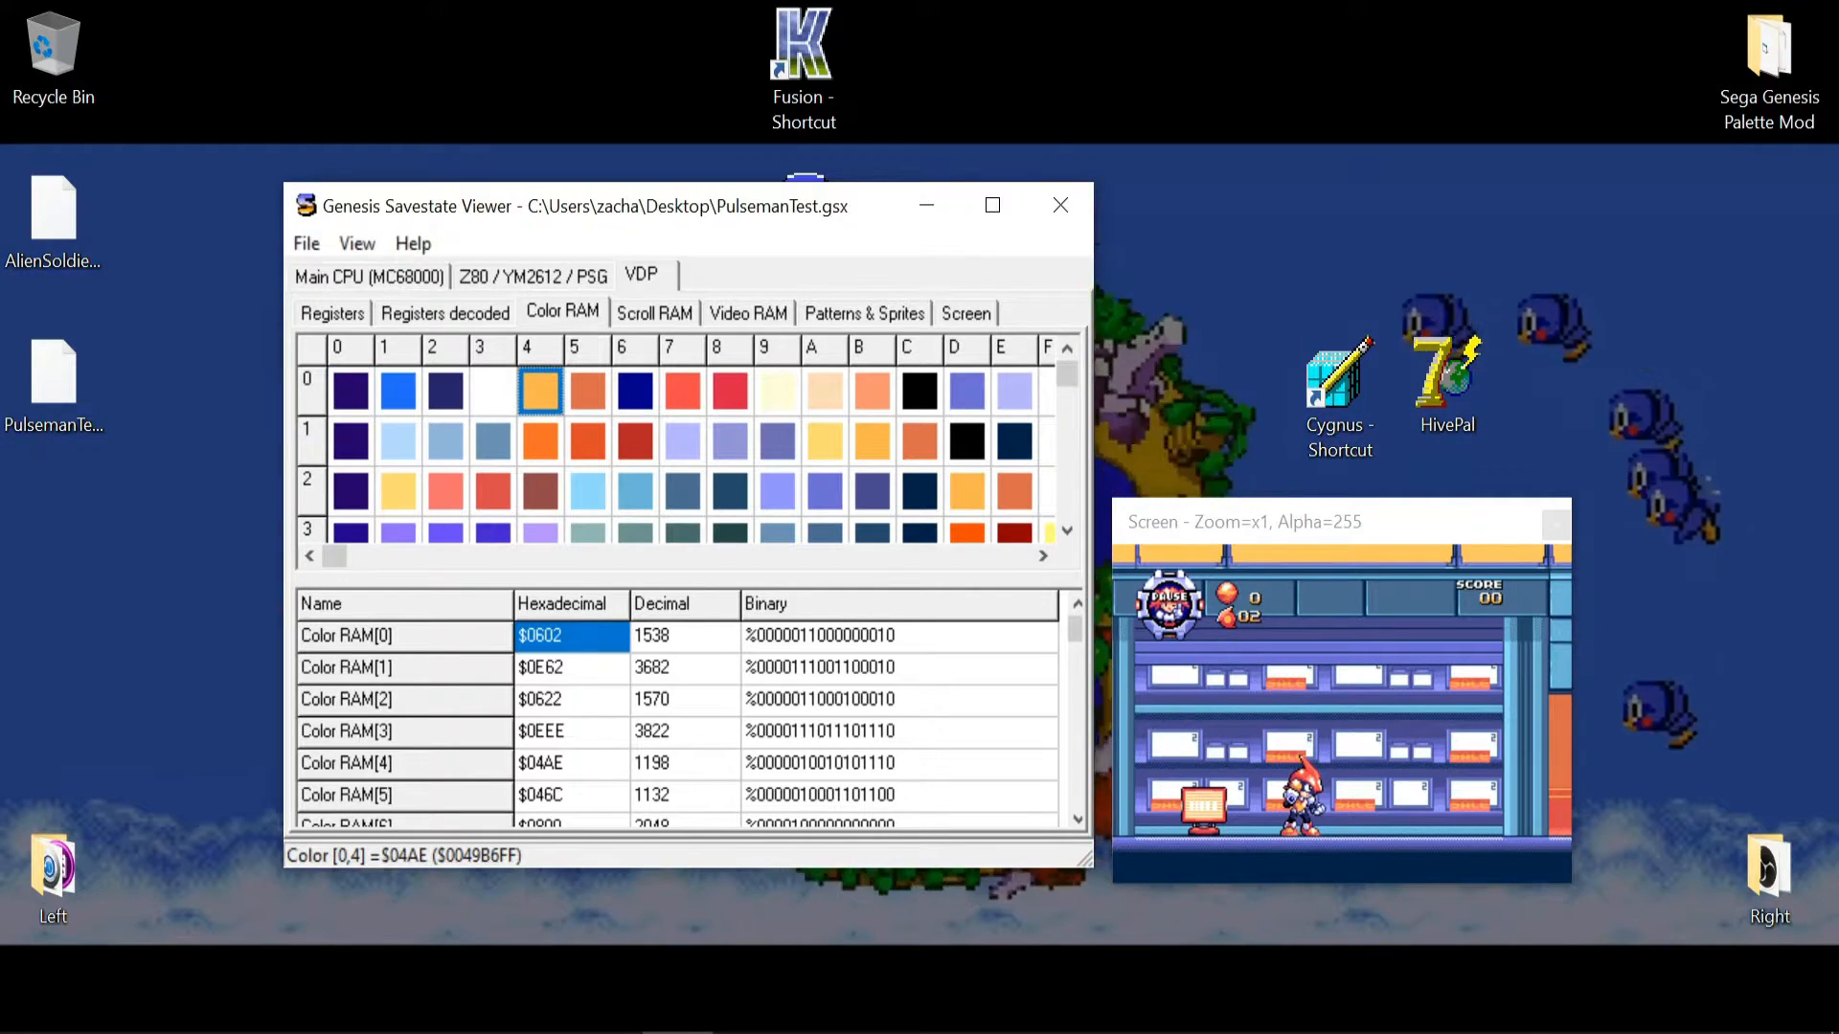
pyautogui.doubleClick(541, 391)
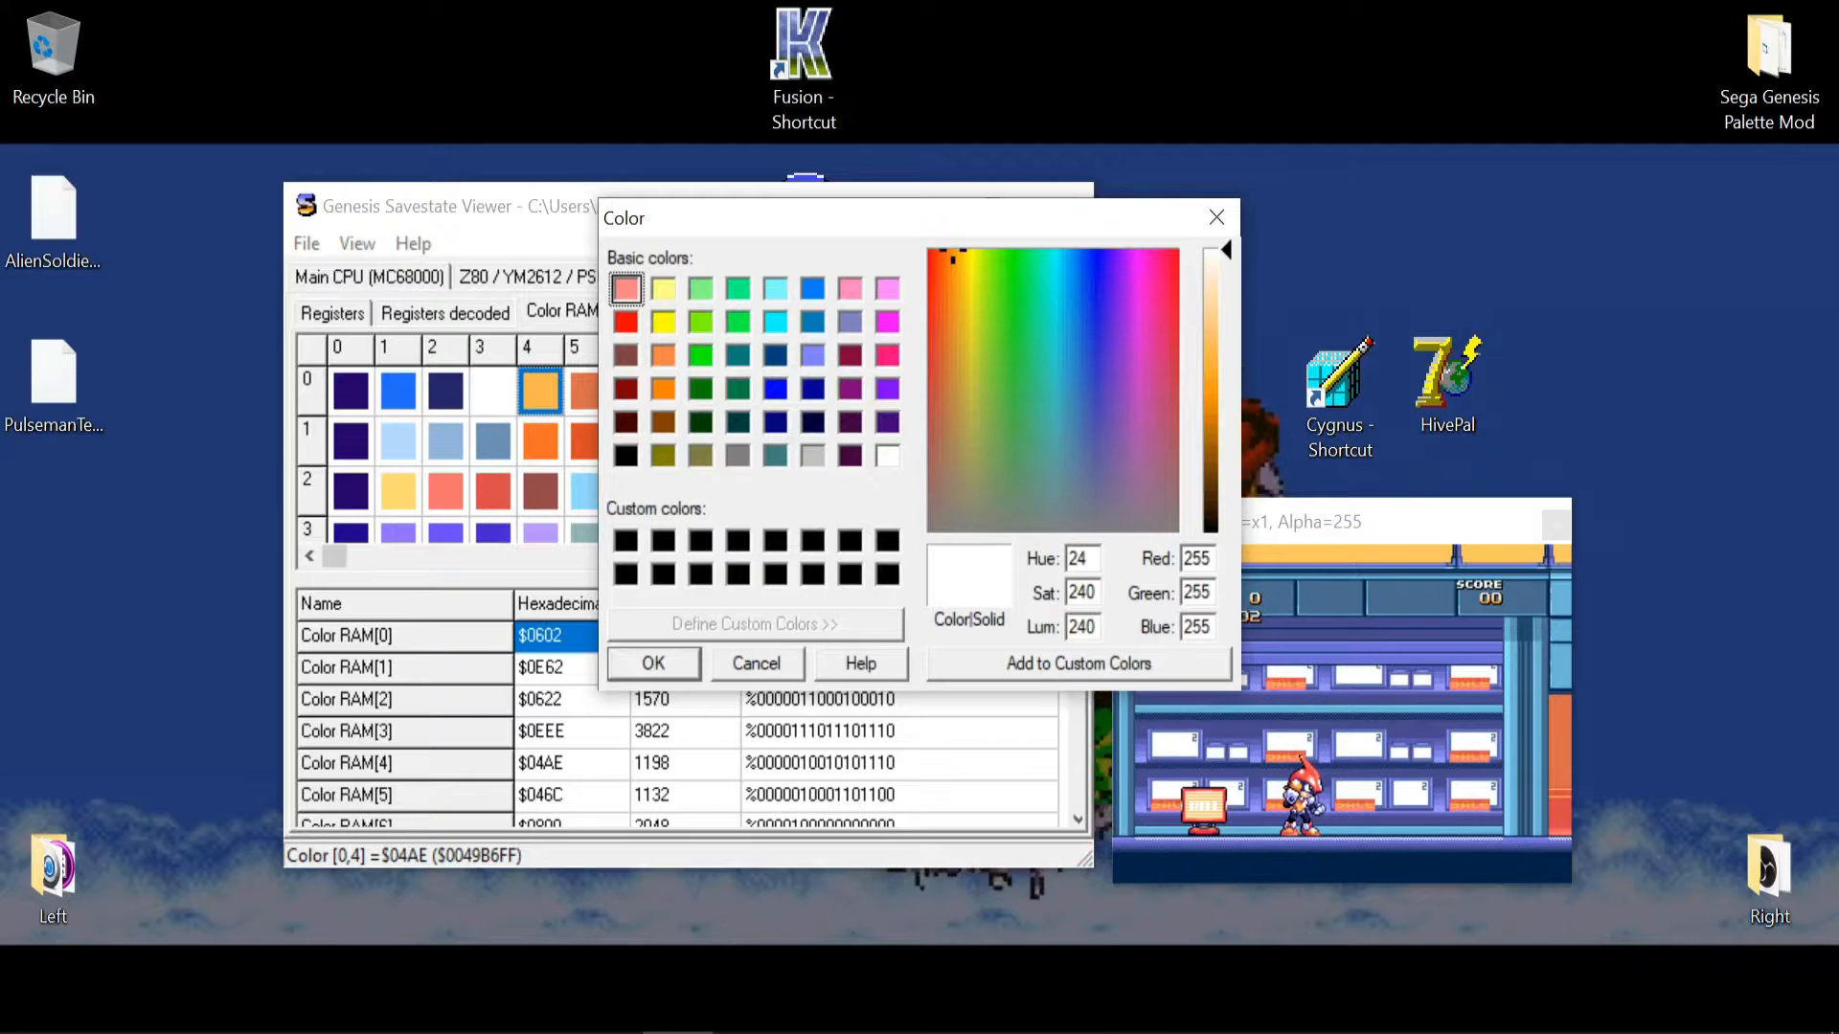
pyautogui.press('Return')
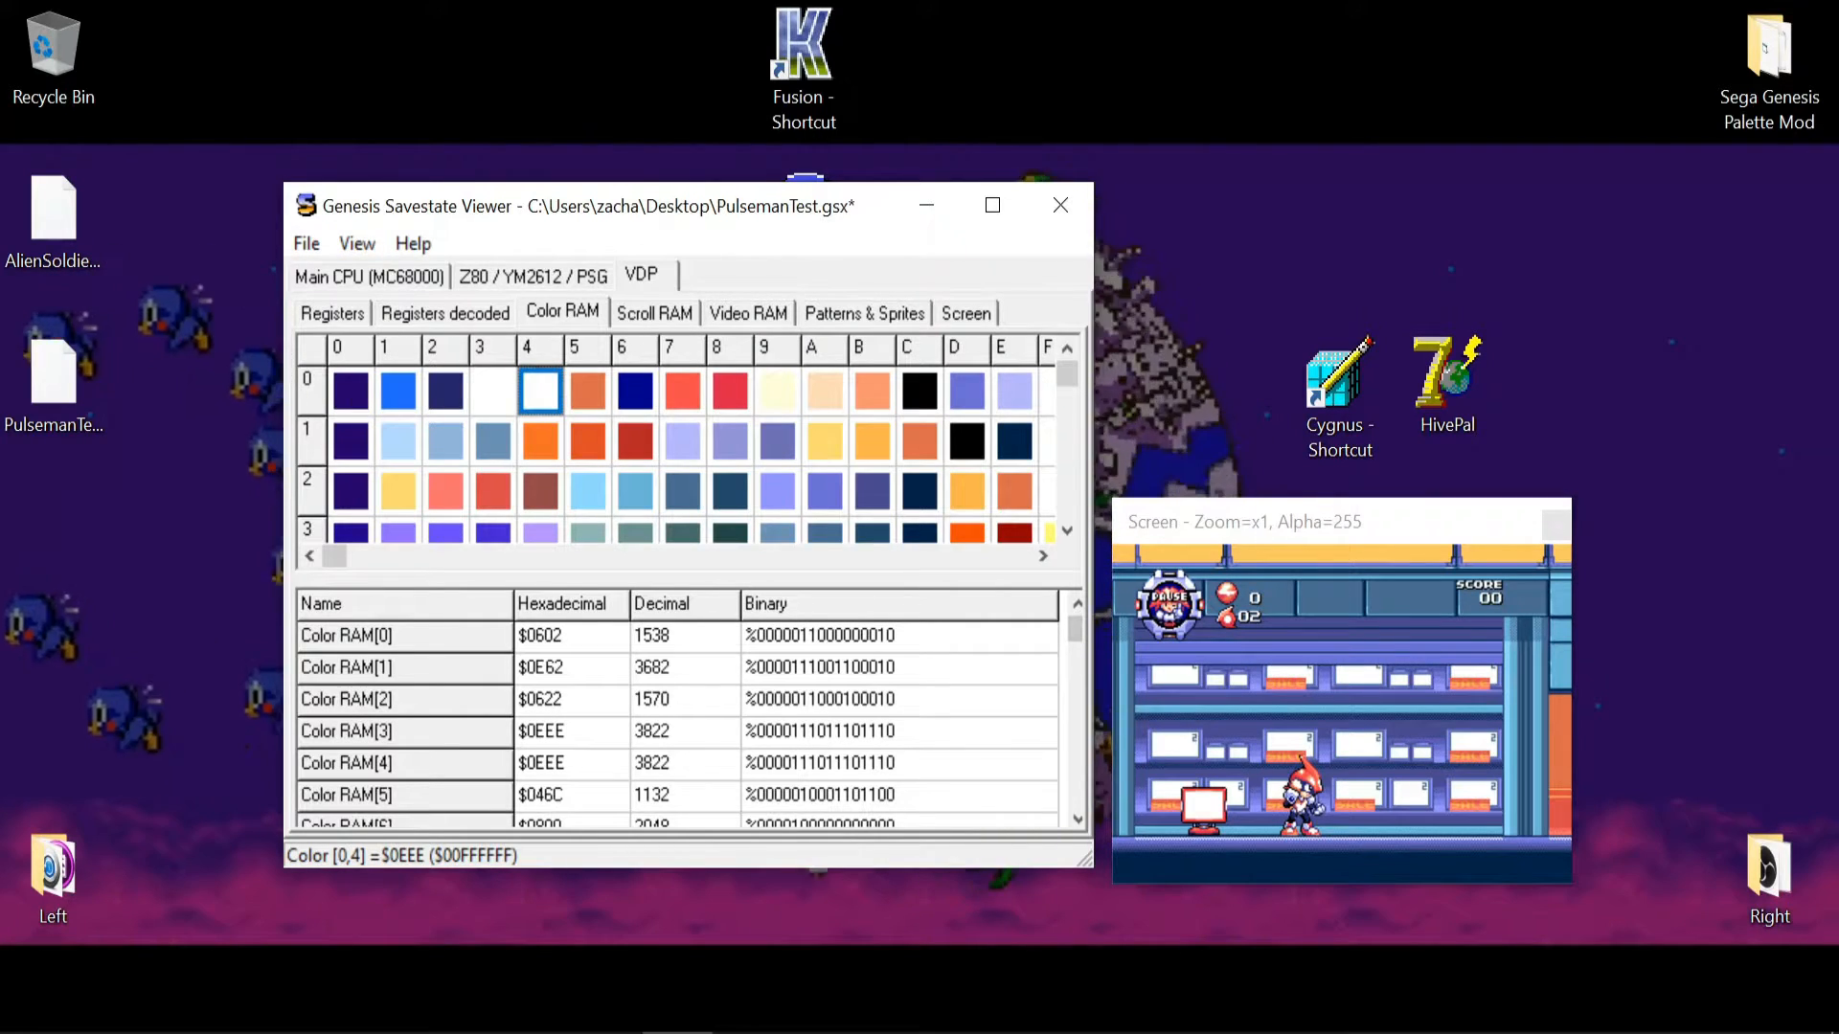
# - Reload PulsemanTest.gsx from the desktop without saving the changed palette color
pyautogui.hotkey('alt', 'f')
pyautogui.press('Return')
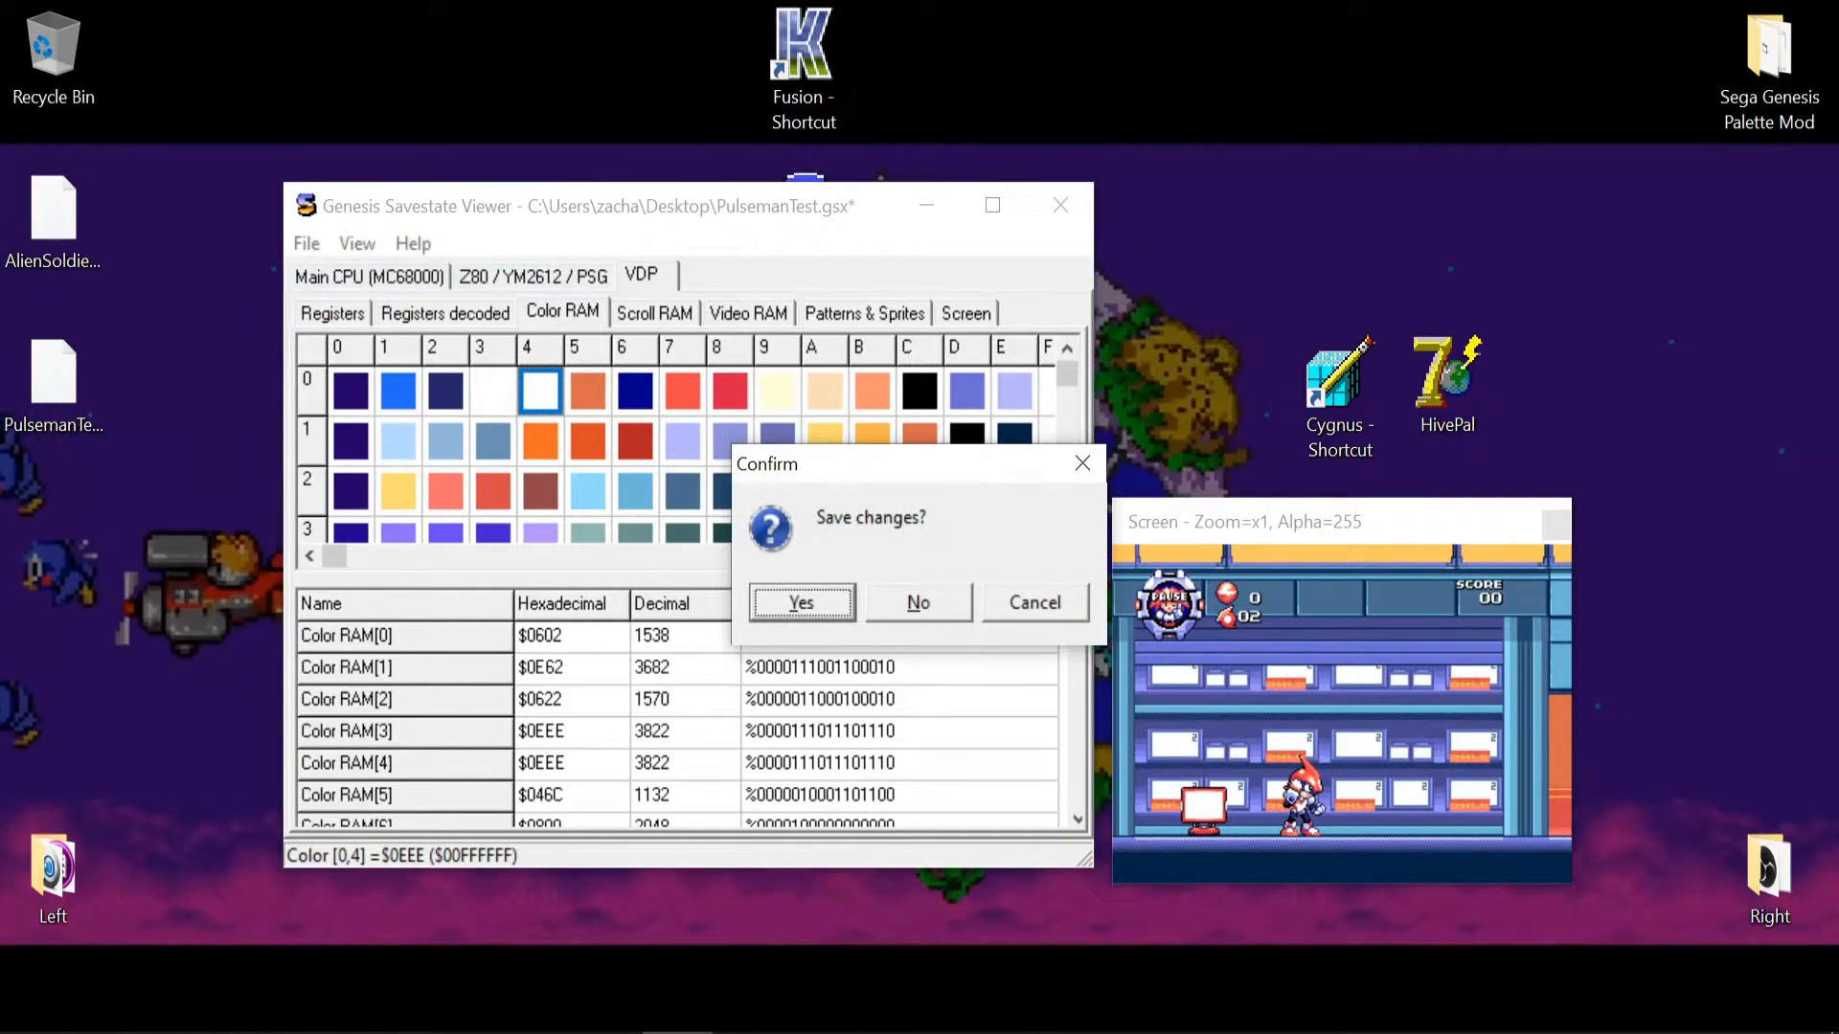
pyautogui.press('Tab')
pyautogui.press('Return')
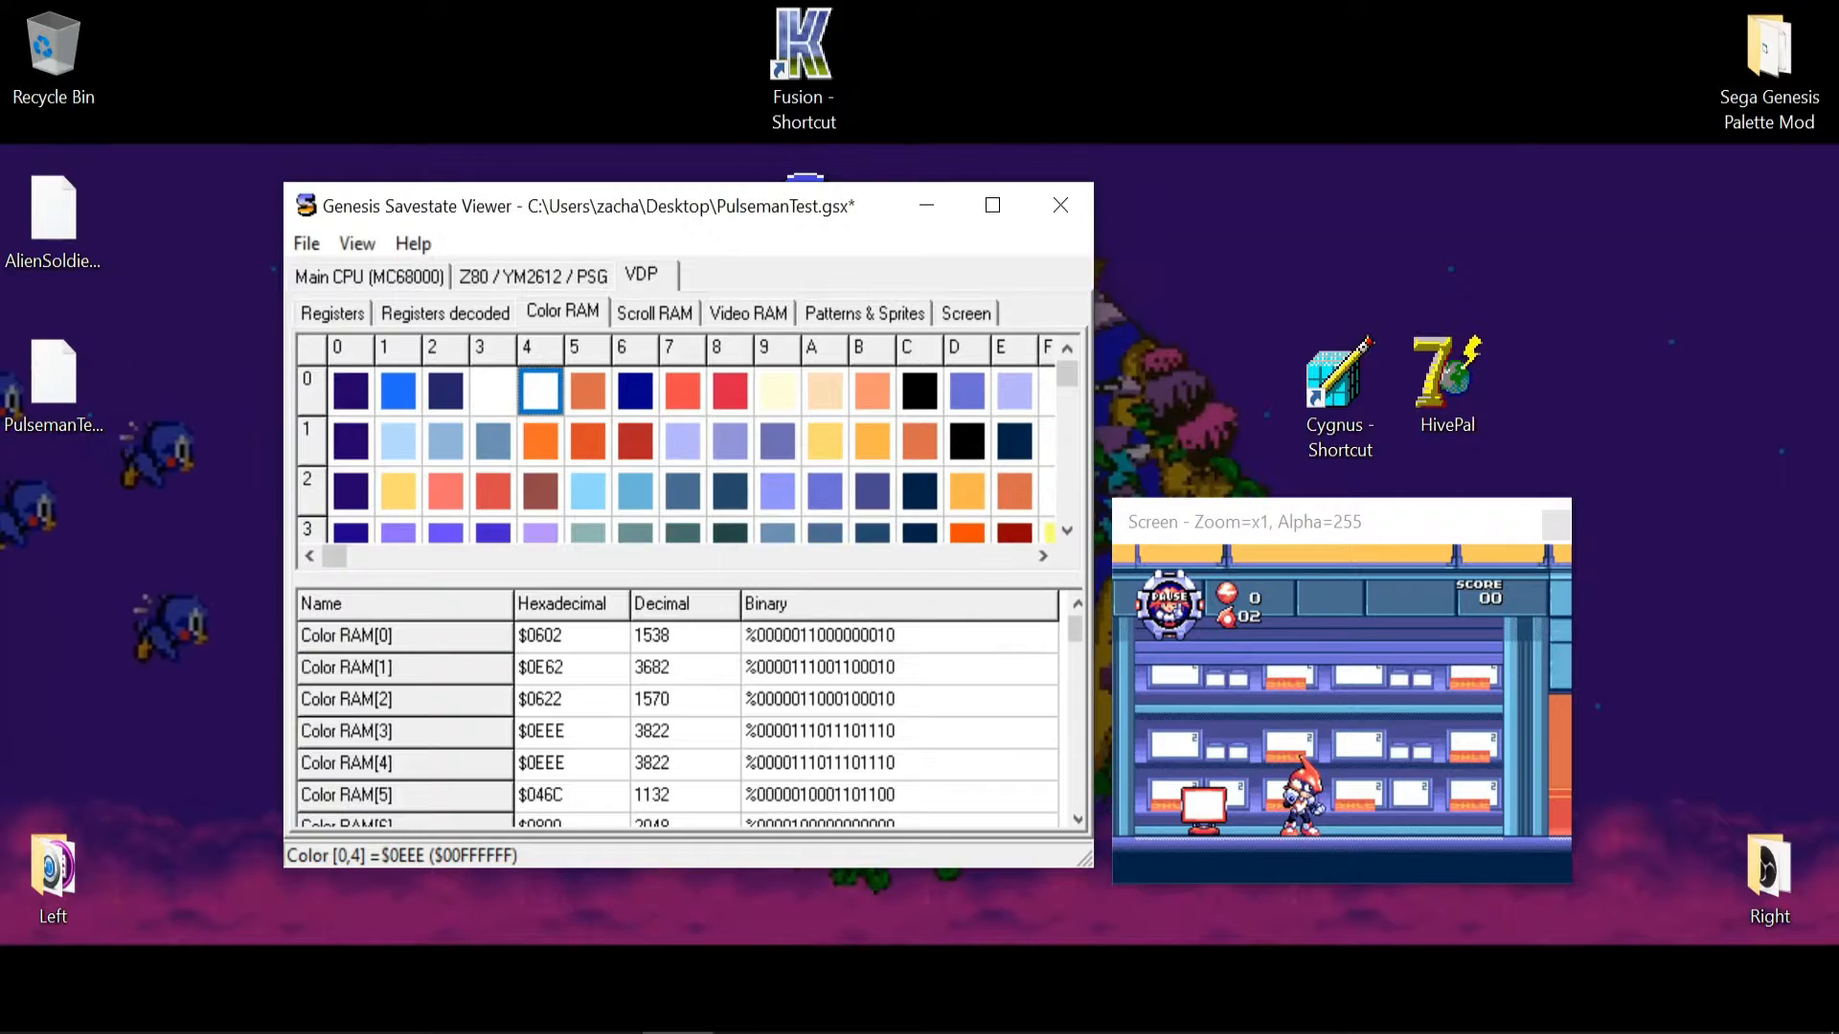
pyautogui.press('alt')
pyautogui.press('f')
pyautogui.press('Return')
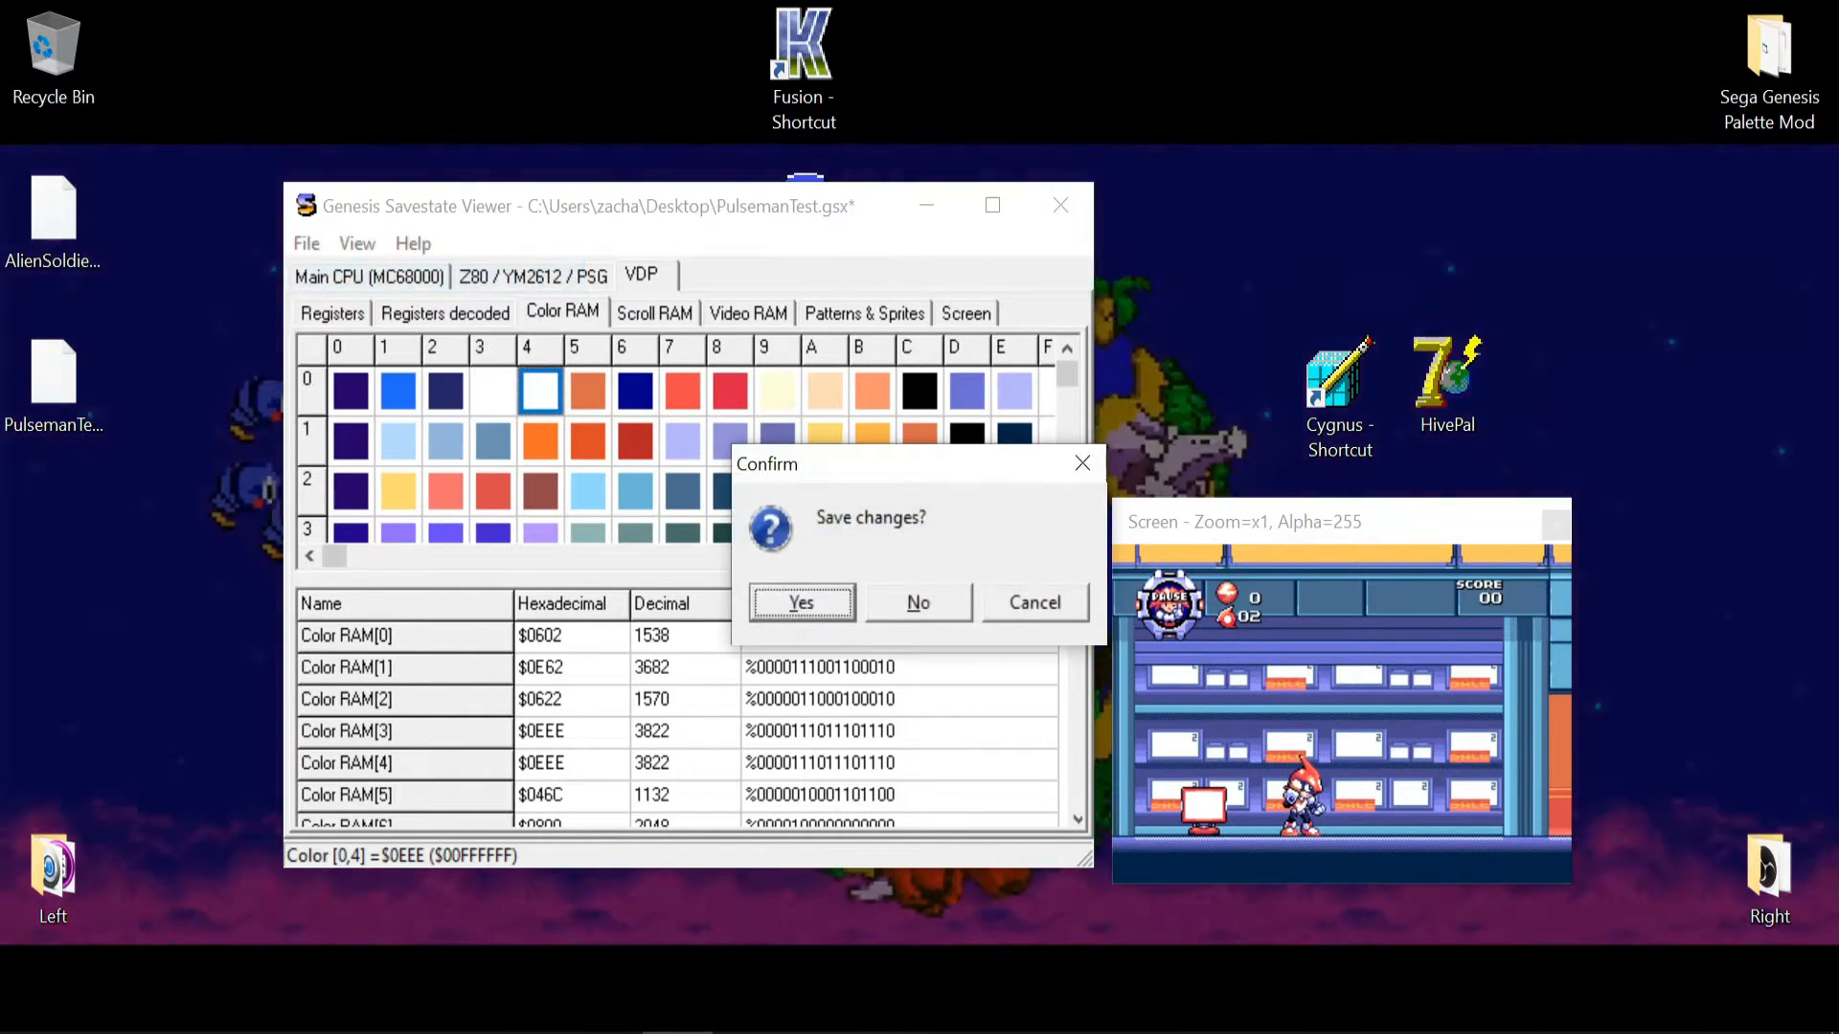
pyautogui.press('n')
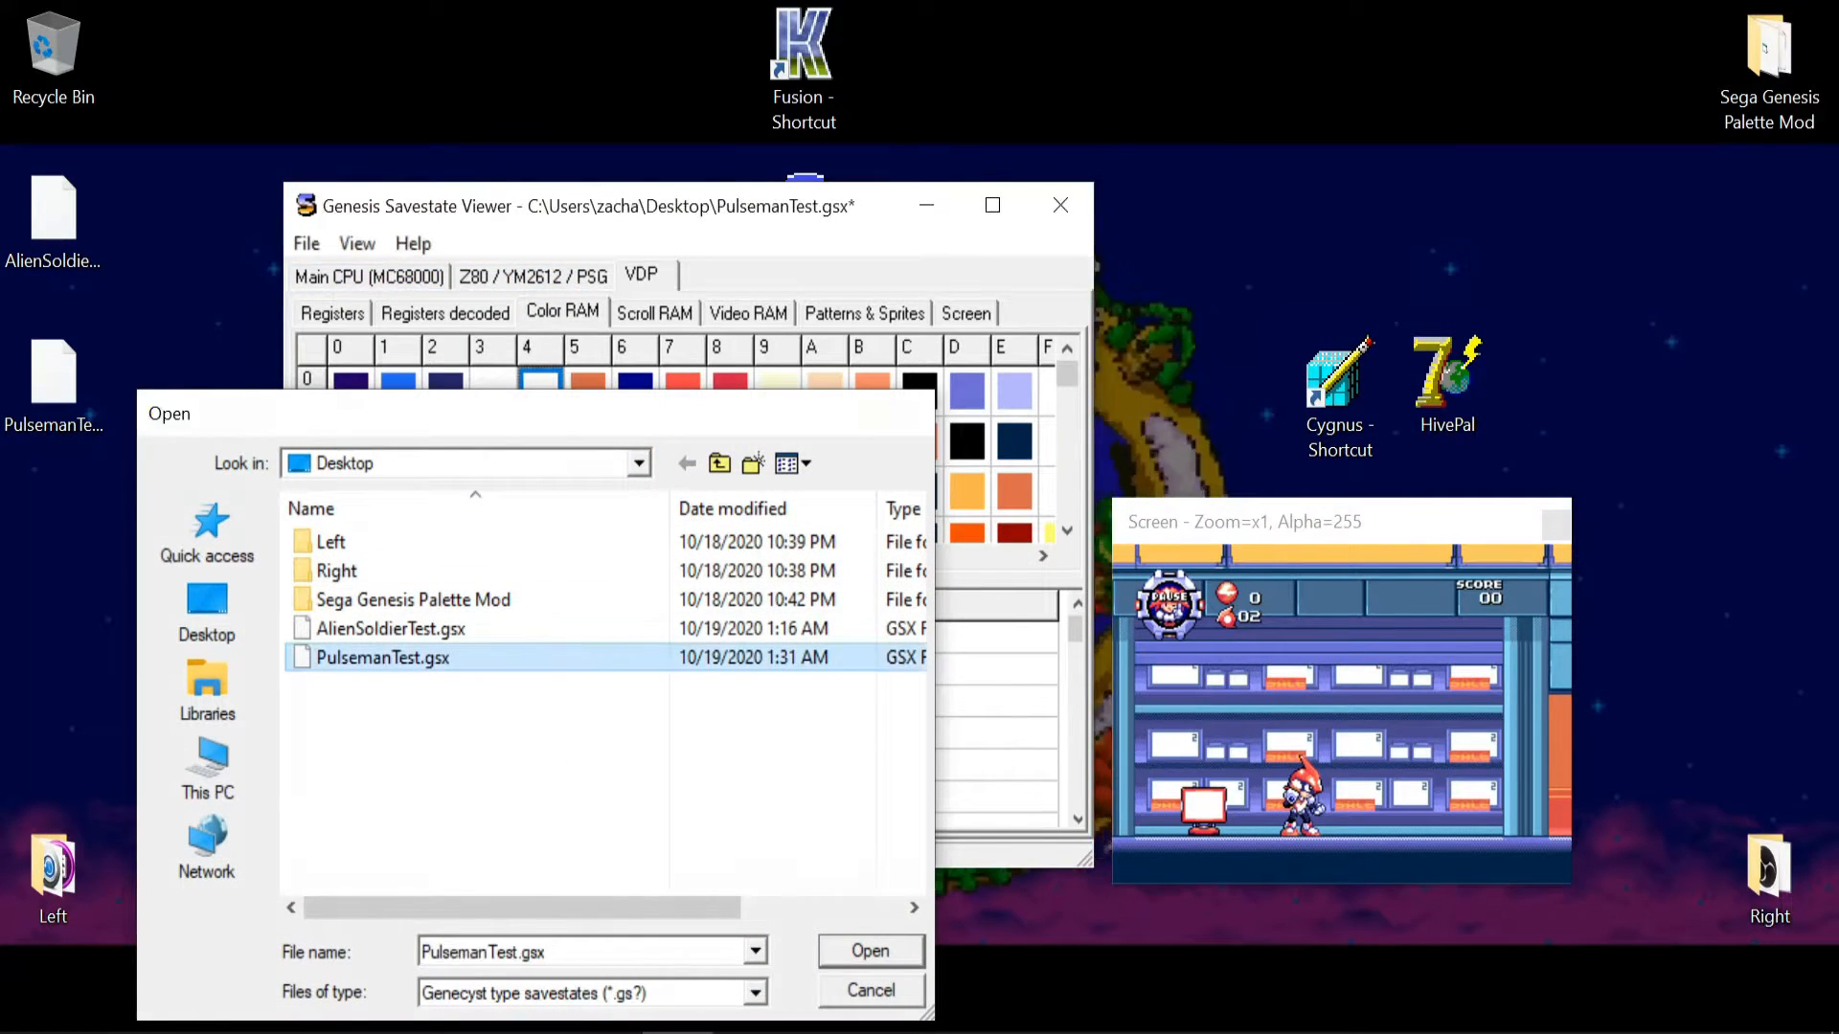
pyautogui.press('Return')
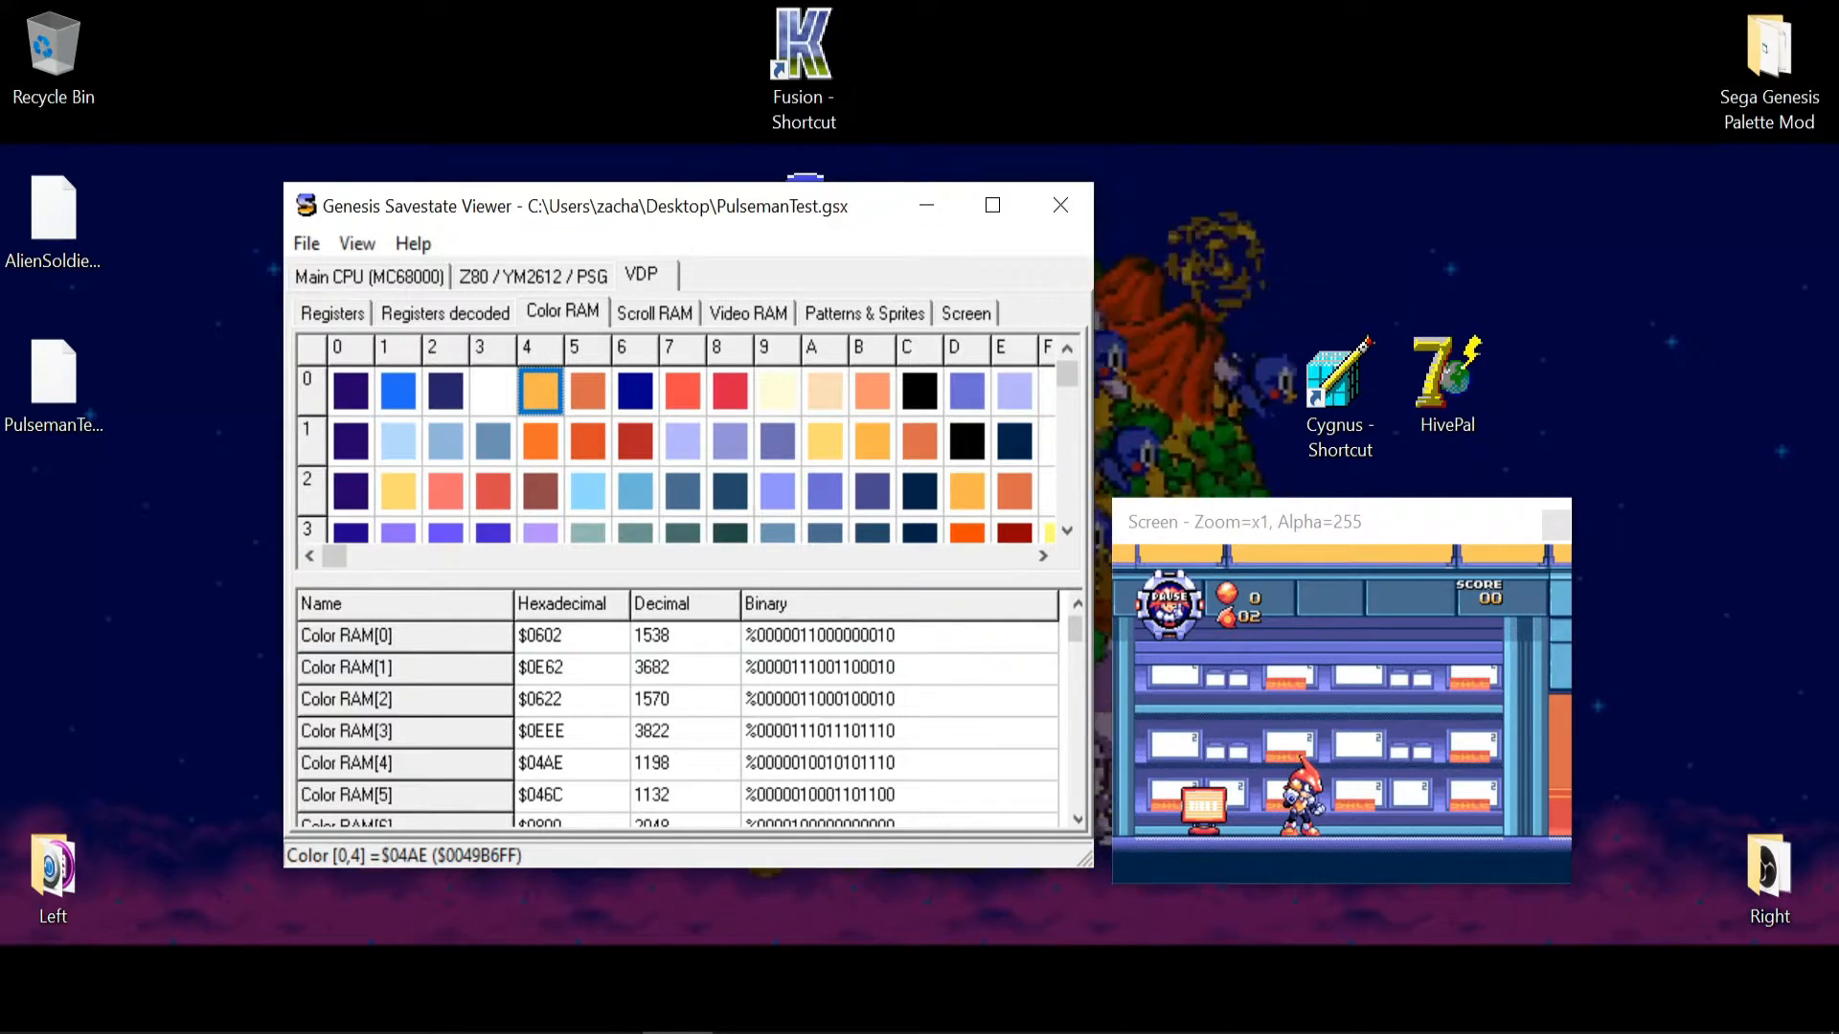
# - Recolor palette entry [0,4] to green with RGB 72, 255, 96 and entry [0,5] to the darker green $04C4
pyautogui.press('Return')
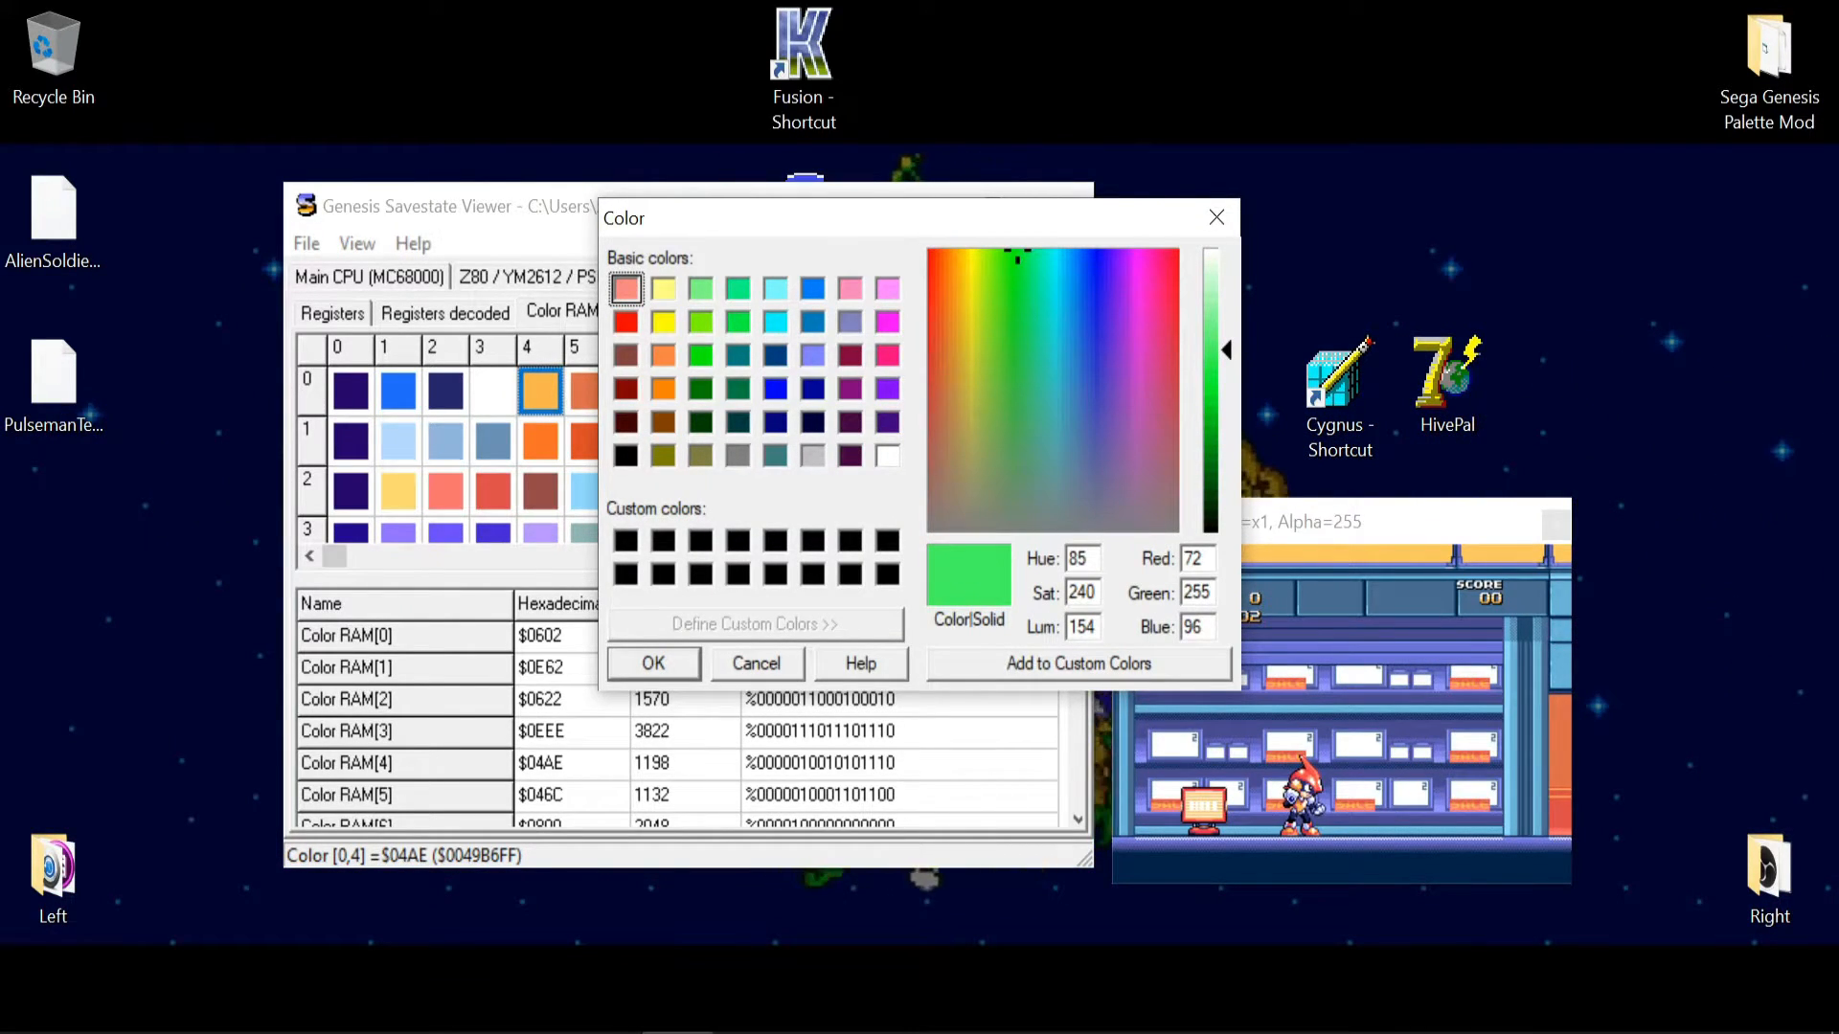
pyautogui.press('Return')
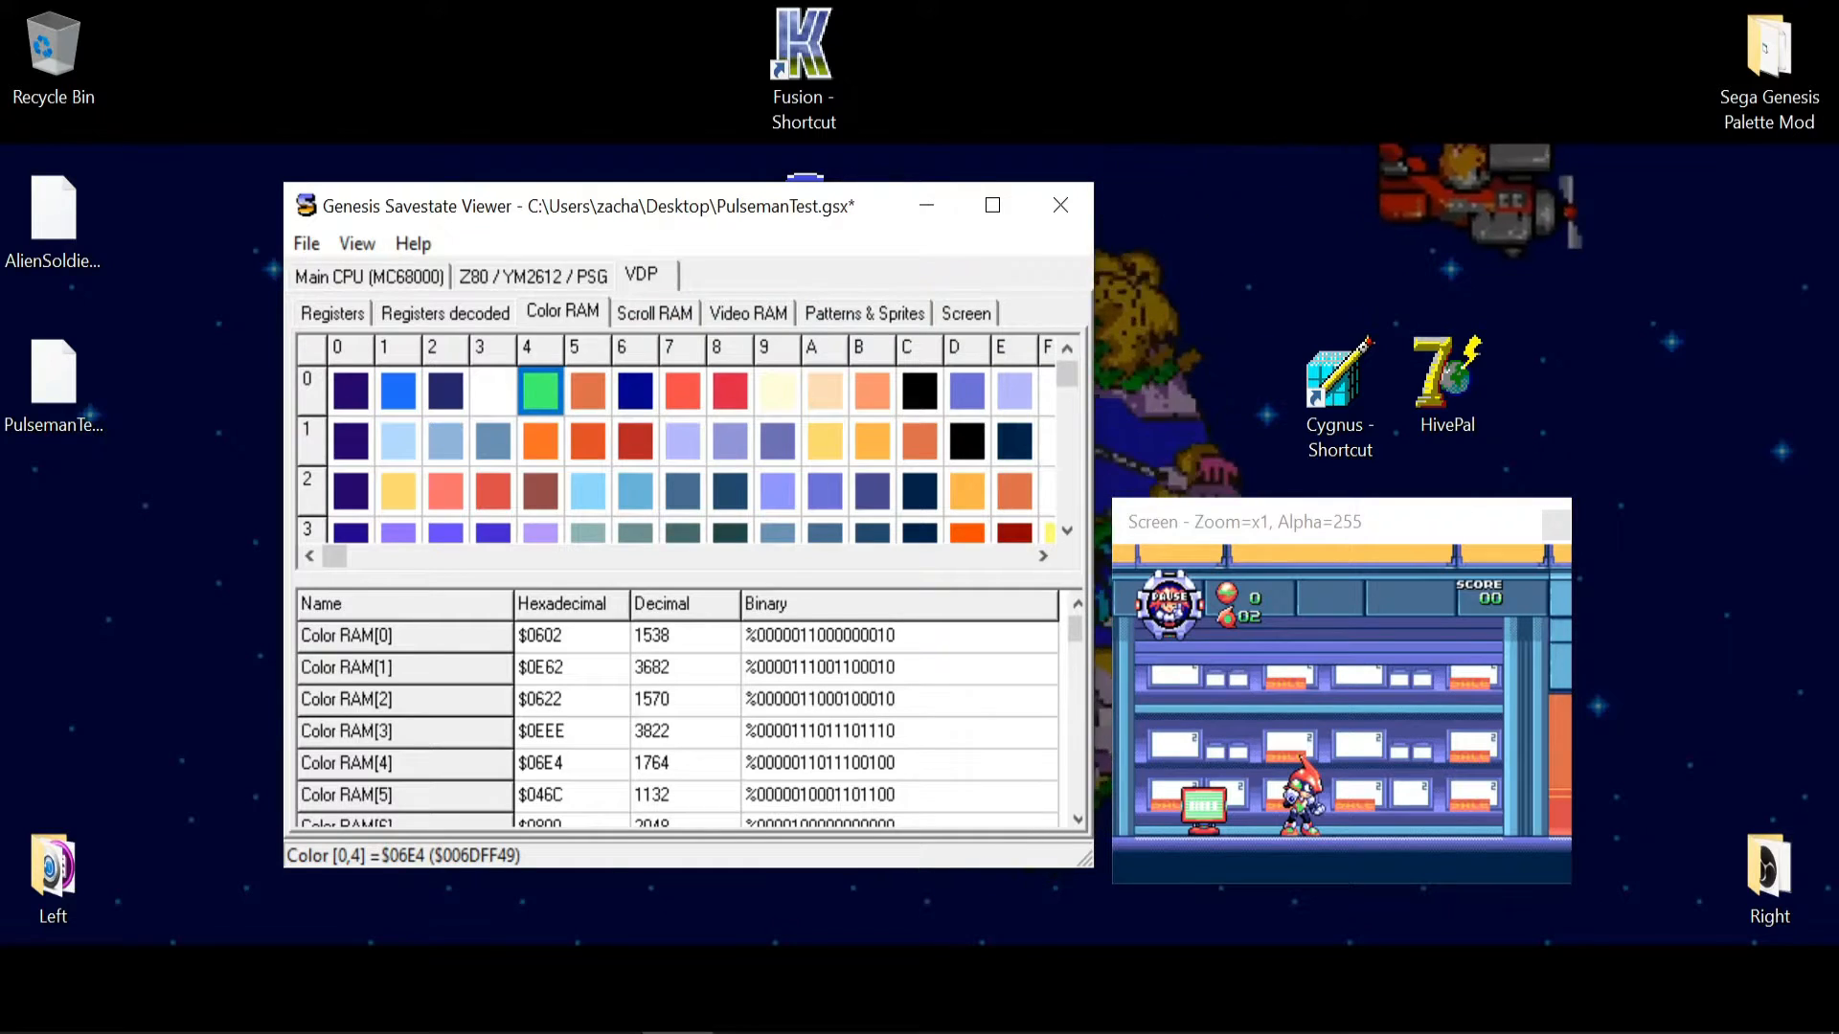
pyautogui.press('Right')
pyautogui.press('Return')
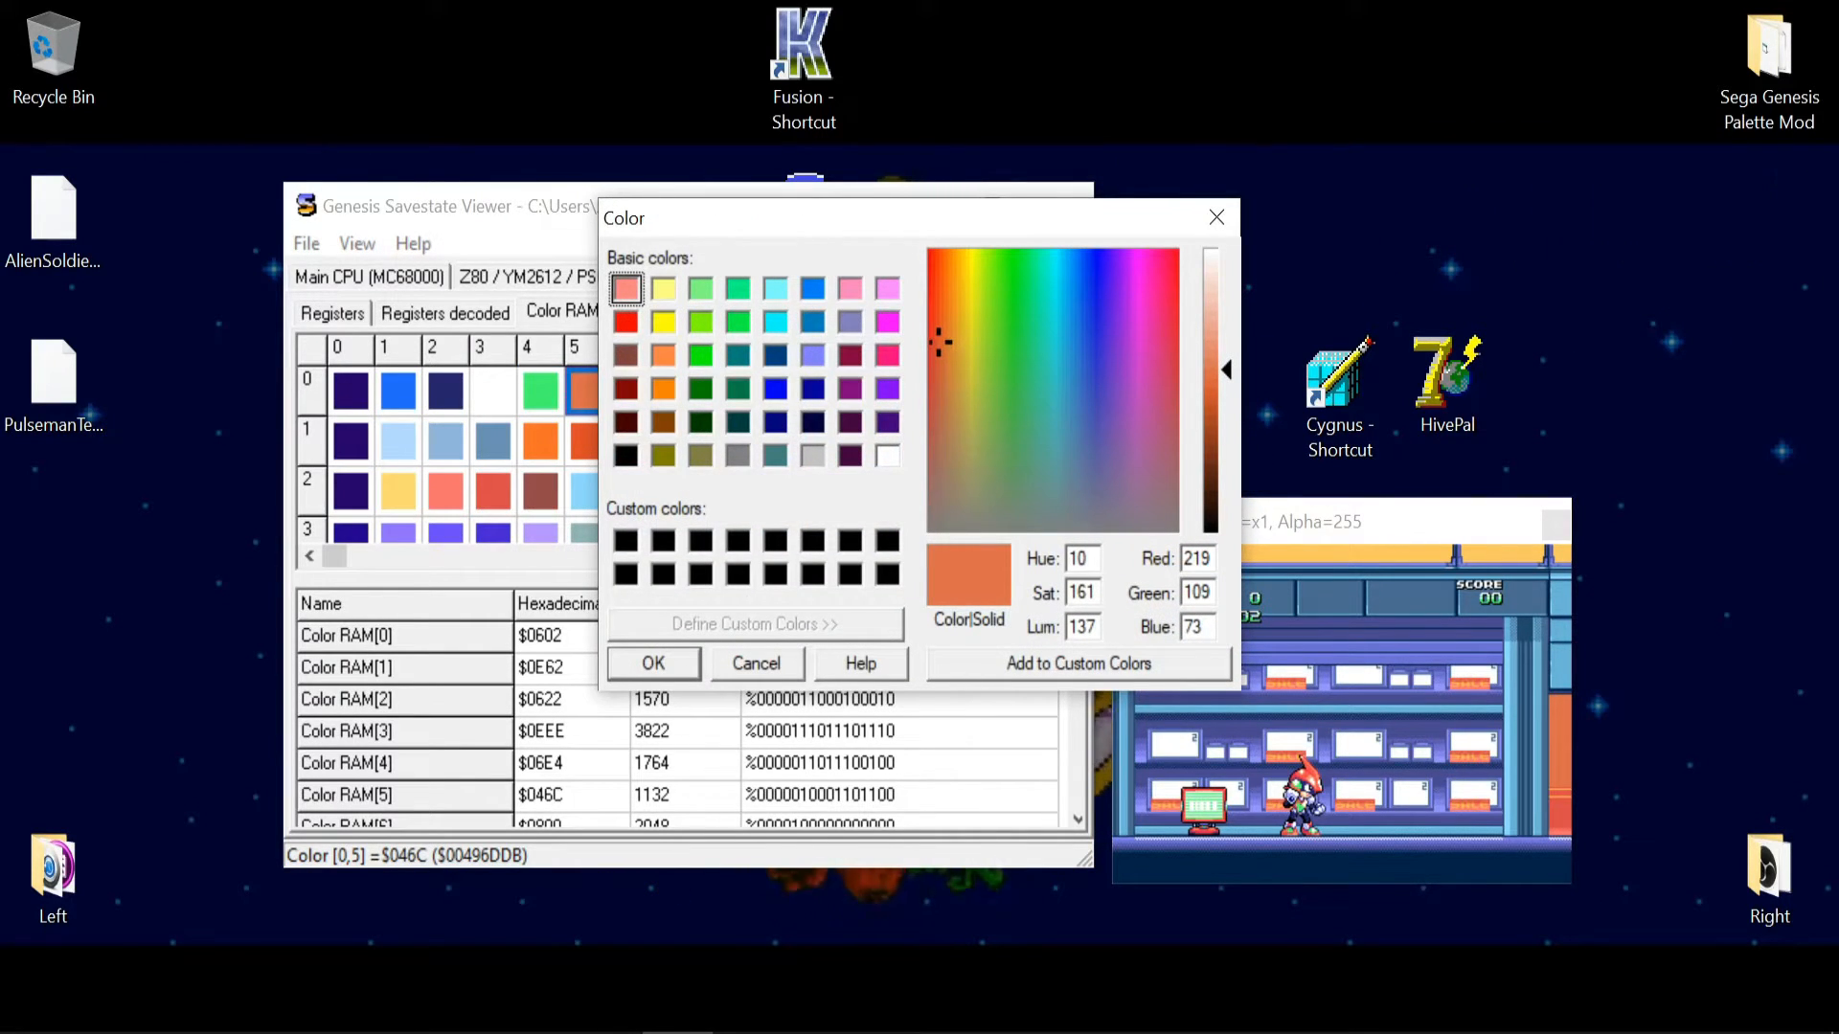
pyautogui.press('Return')
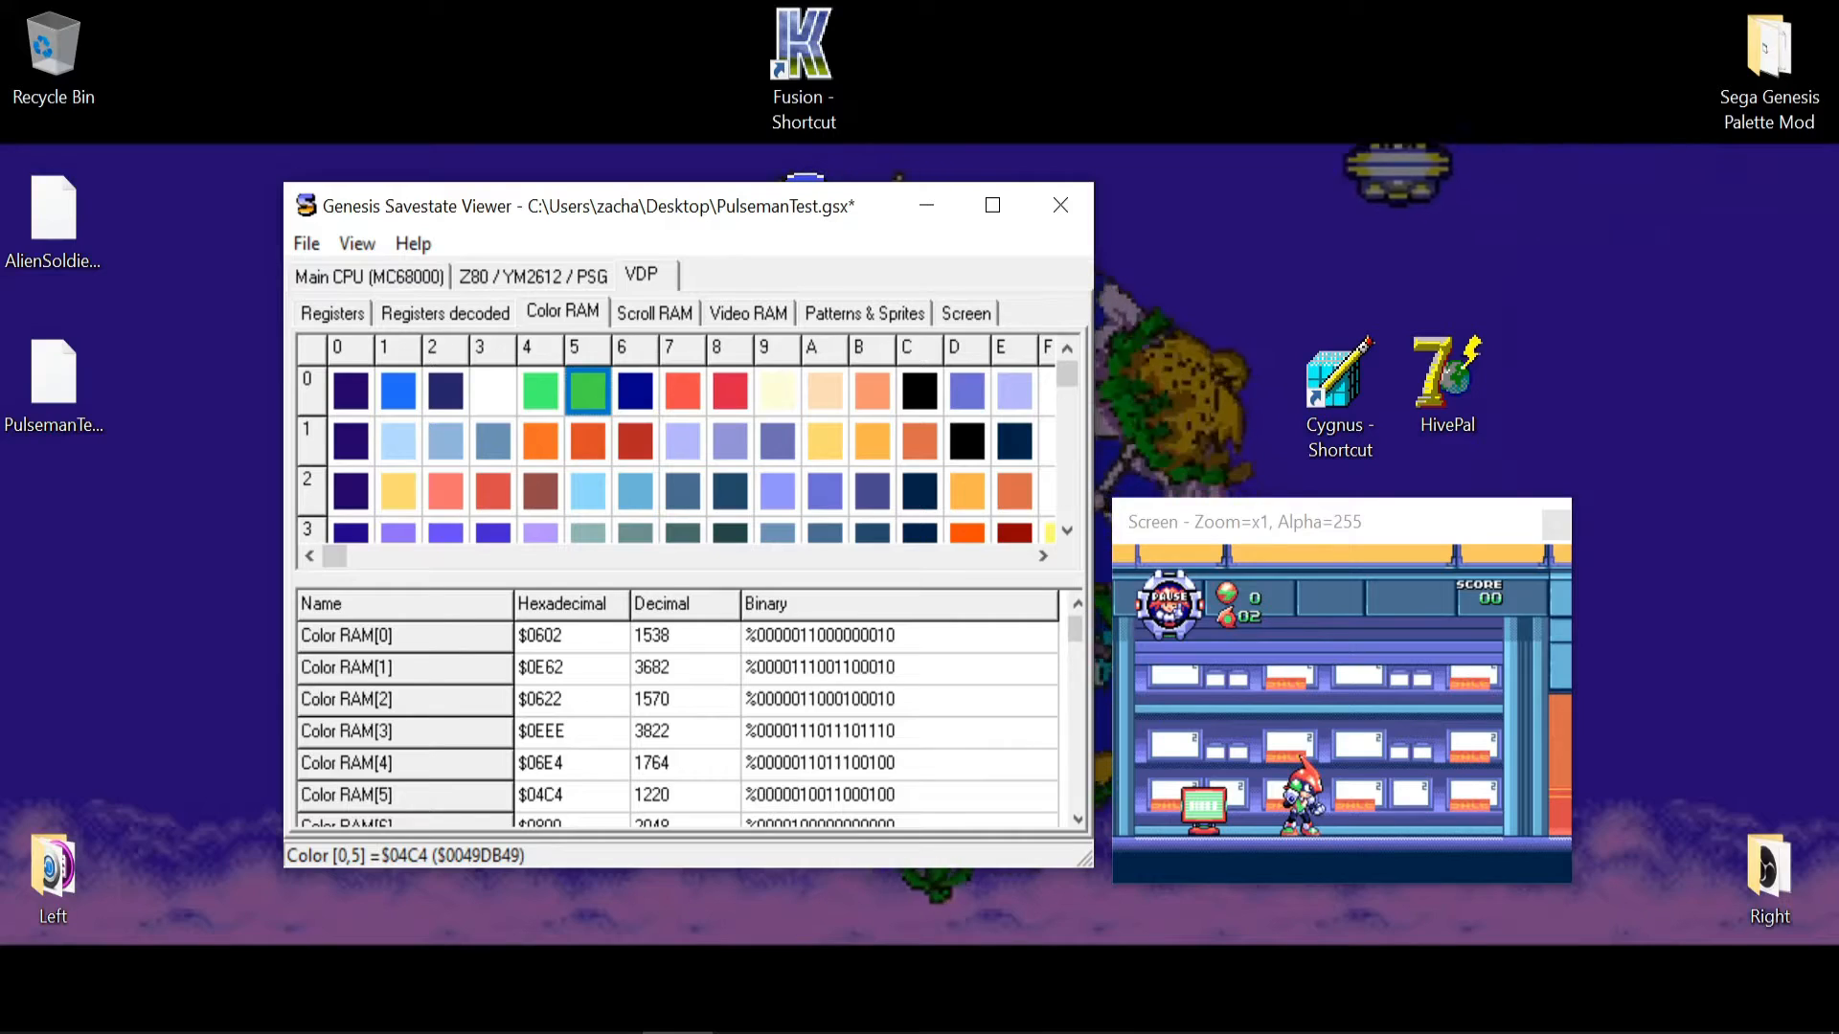
# - Recolor the two red palette entries, setting [0,7] to the light green $04E6 and [0,8] to a darker green
pyautogui.click(683, 390)
pyautogui.doubleClick(683, 391)
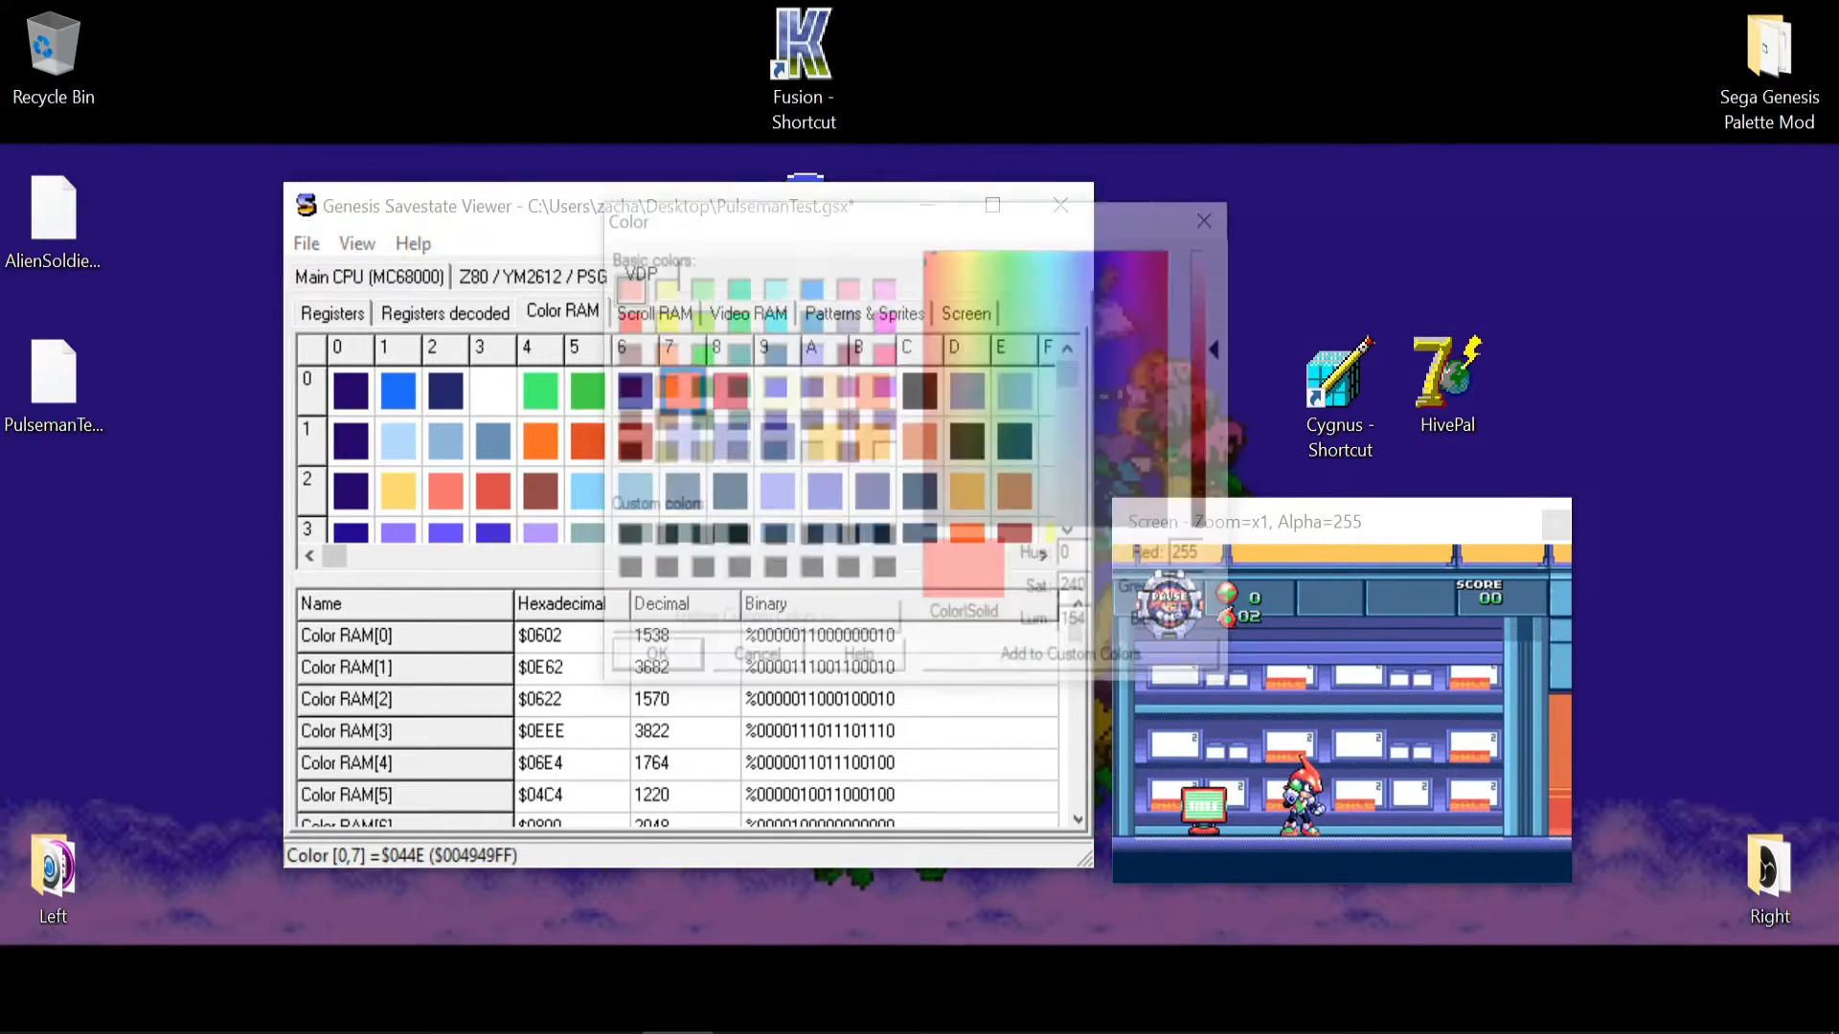
pyautogui.moveTo(1009, 251); pyautogui.dragTo(1007, 260)
pyautogui.click(654, 663)
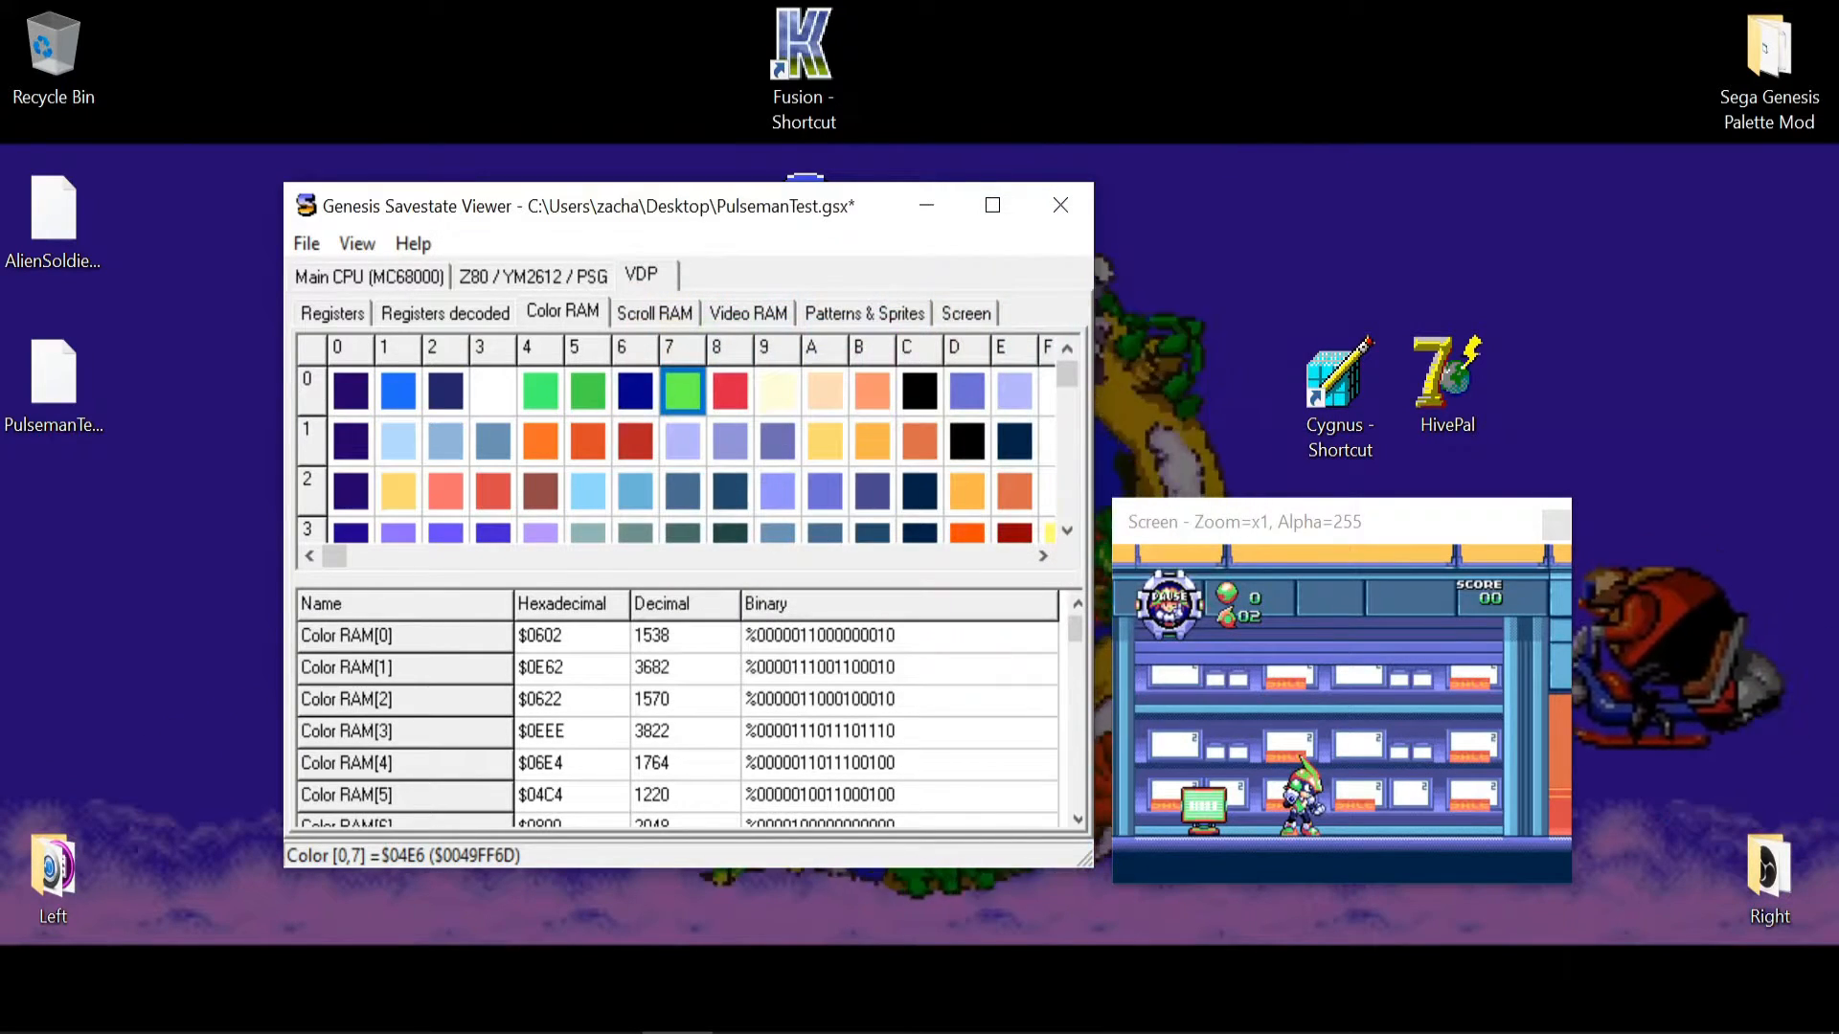
pyautogui.doubleClick(730, 390)
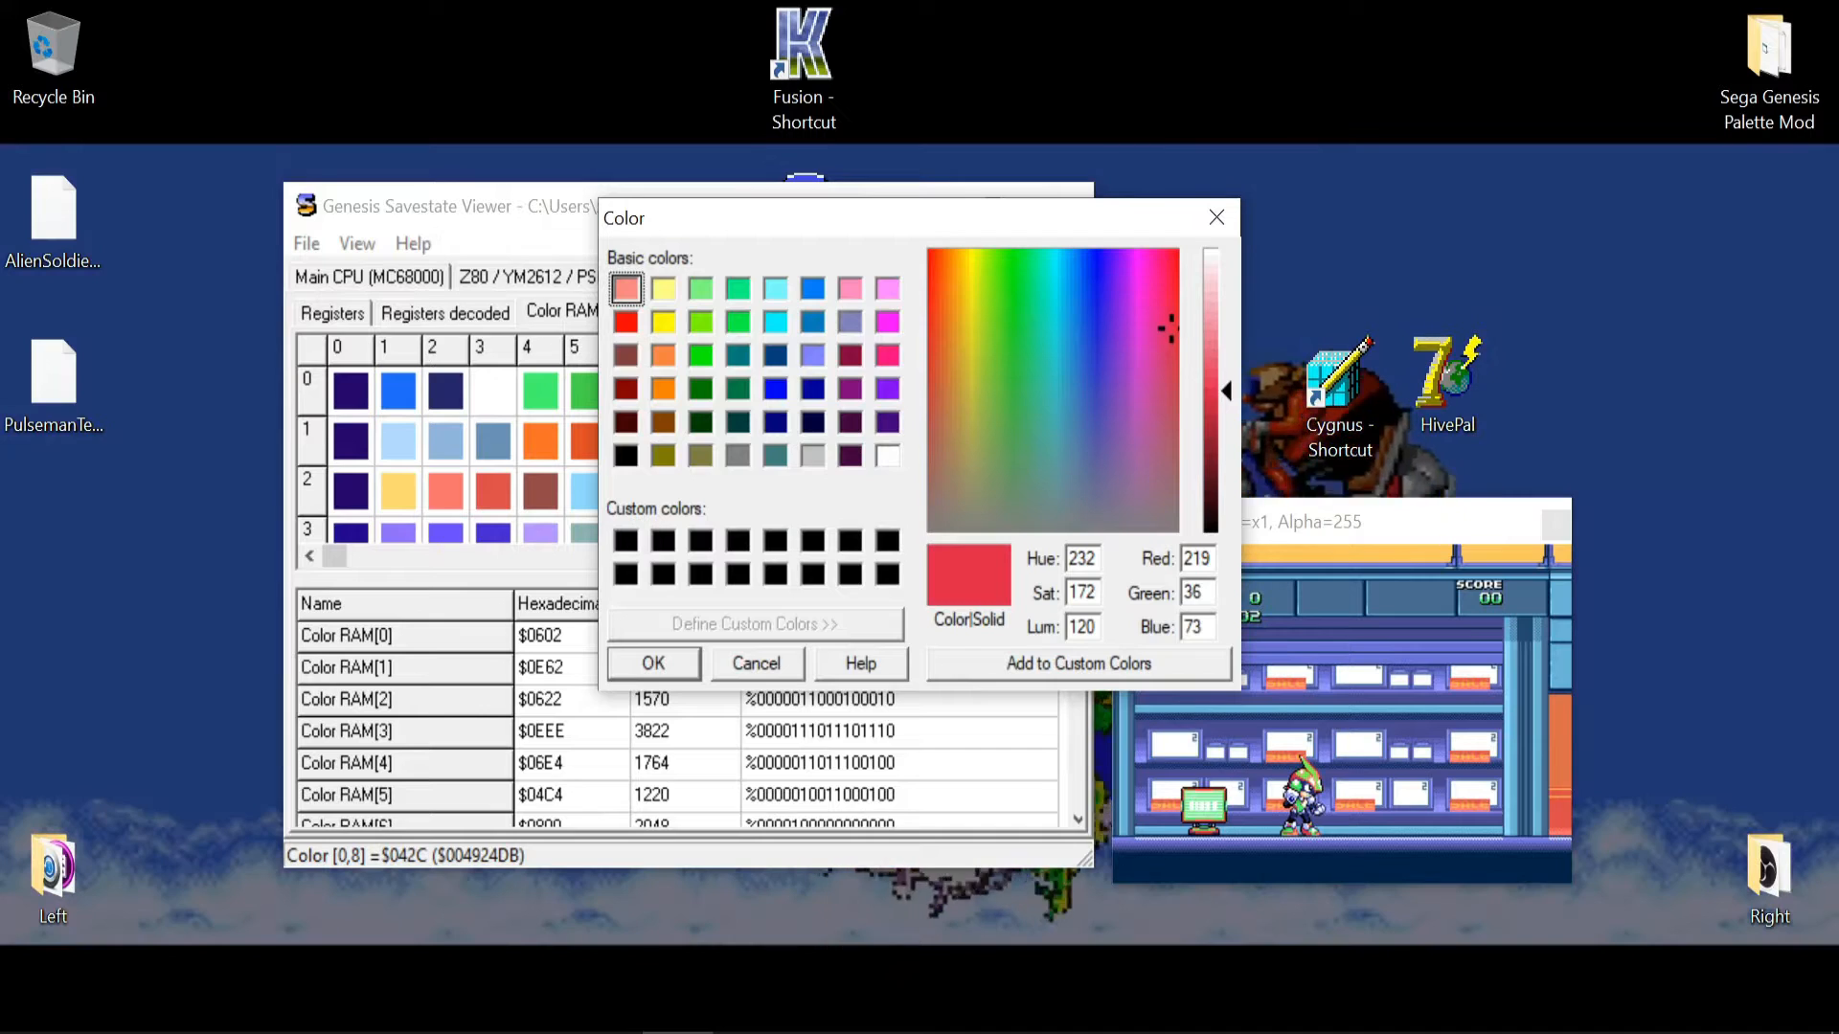
pyautogui.click(1012, 323)
pyautogui.press('Return')
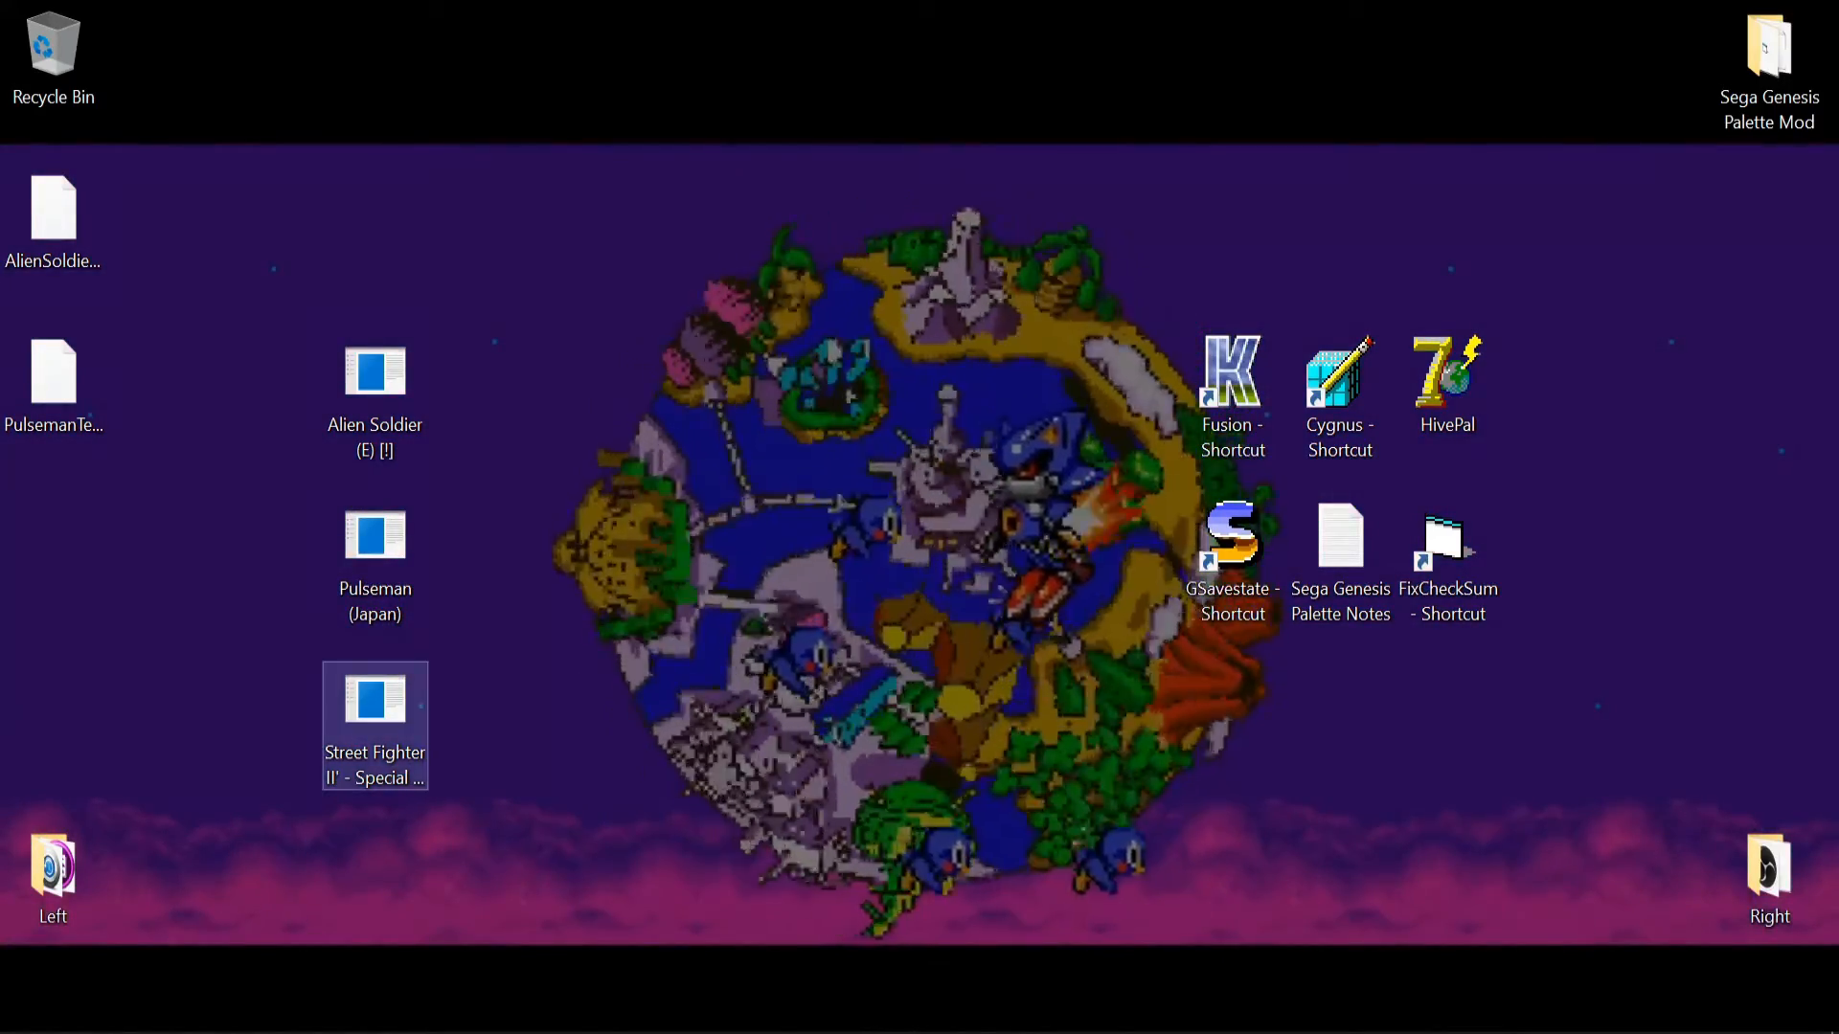
# - Switch to Fusion, load the Street Fighter II' Special Champion Edition ROM and shift the emulator window aside
pyautogui.click(374, 709)
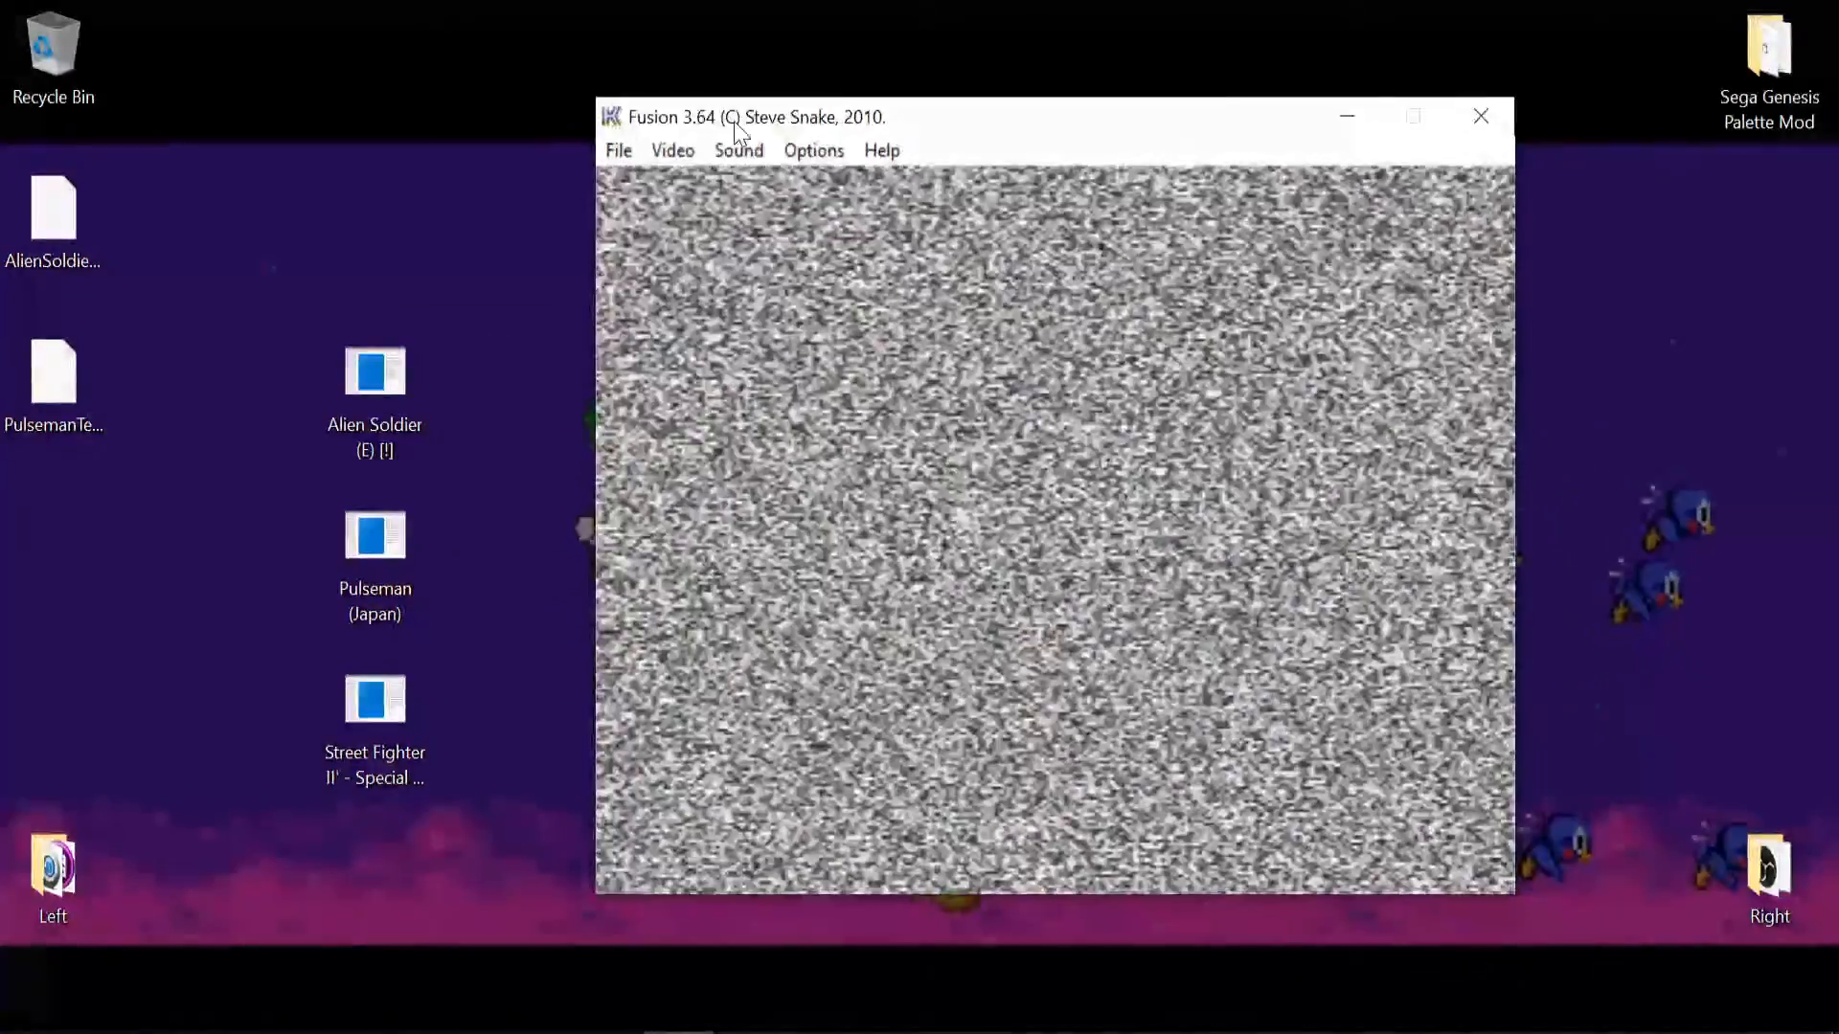
pyautogui.moveTo(735, 125); pyautogui.dragTo(627, 122)
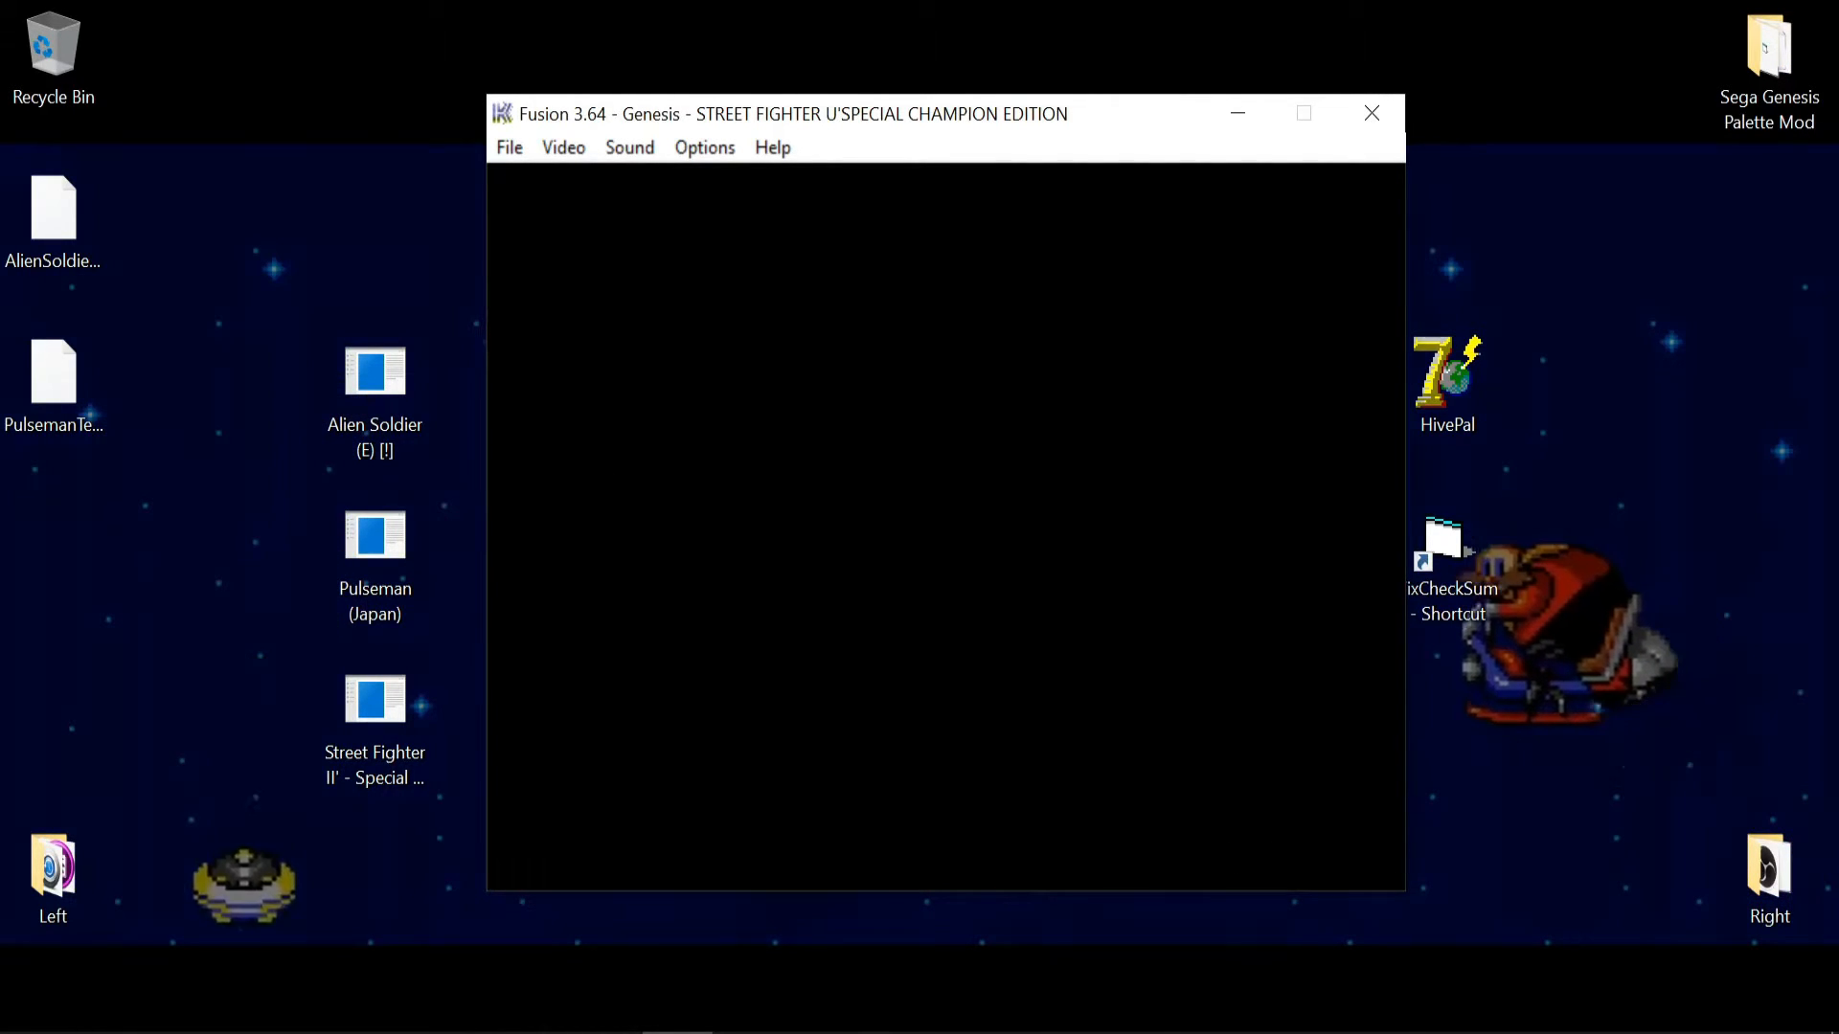
pyautogui.press('Tab')
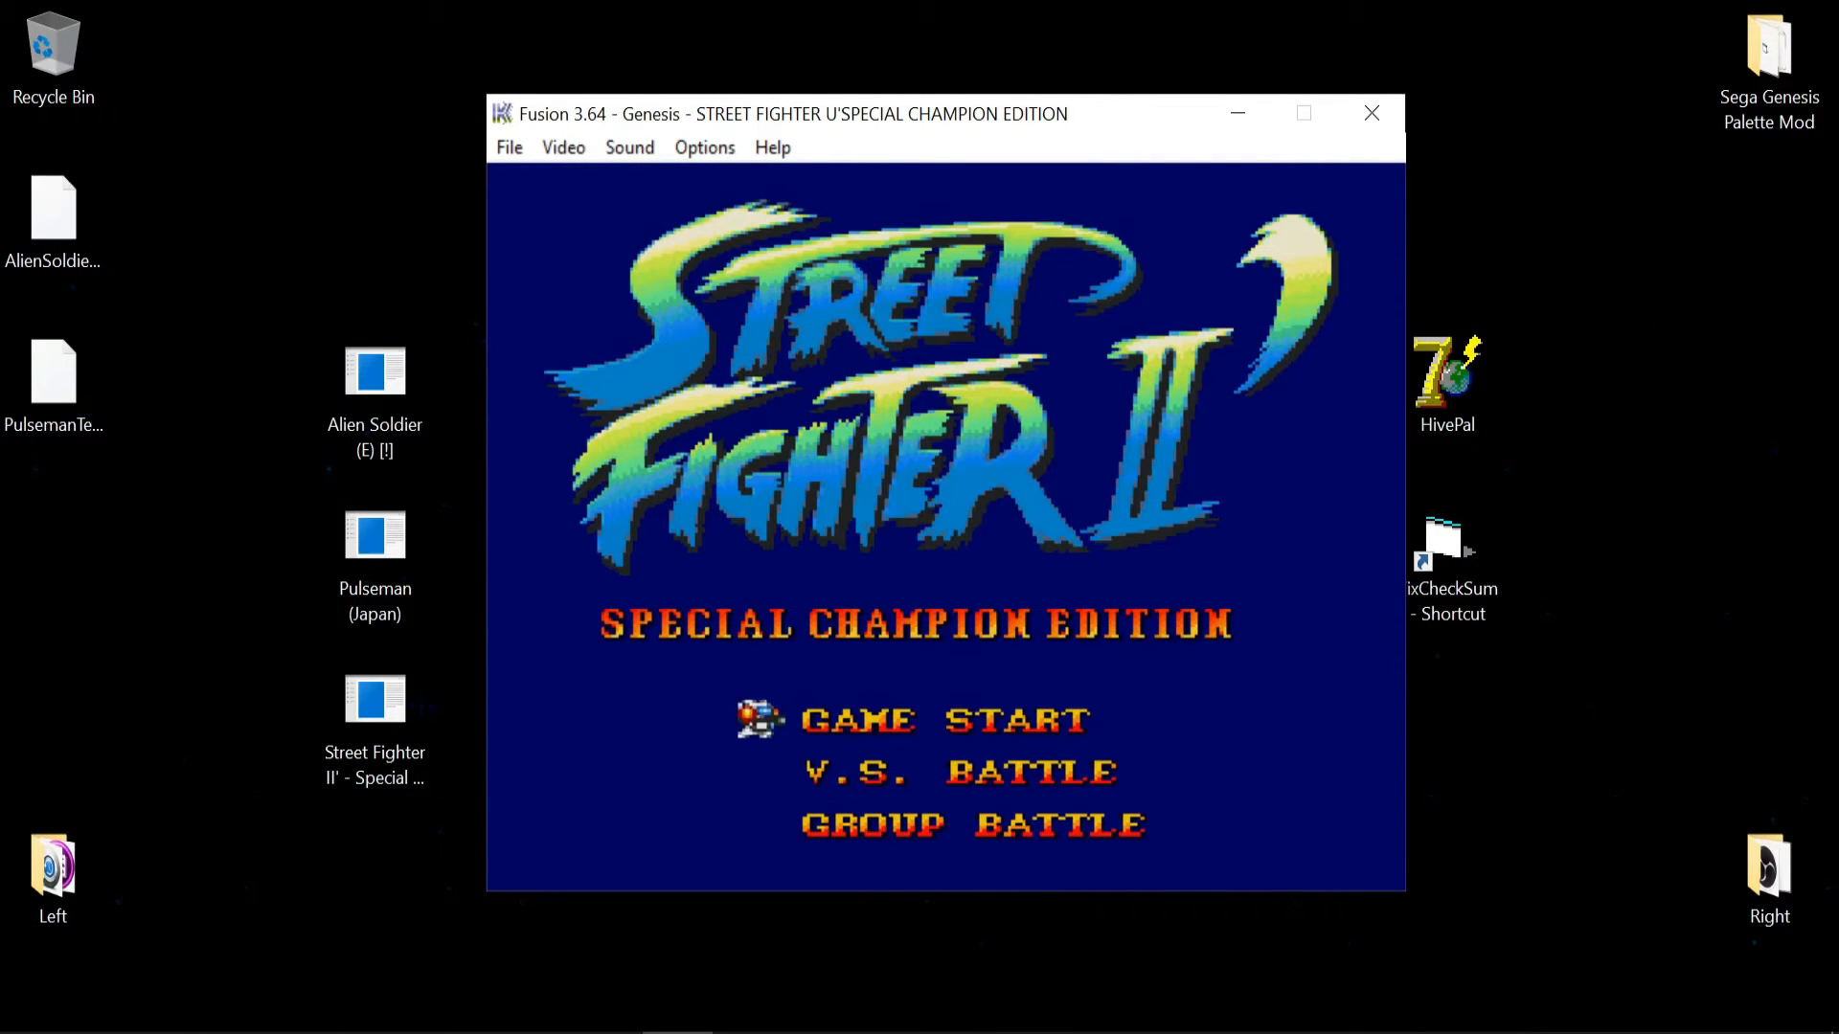
# - Start a single-player game with Ryu and move him back, clear of the opponent, in the first round
pyautogui.press('Return')
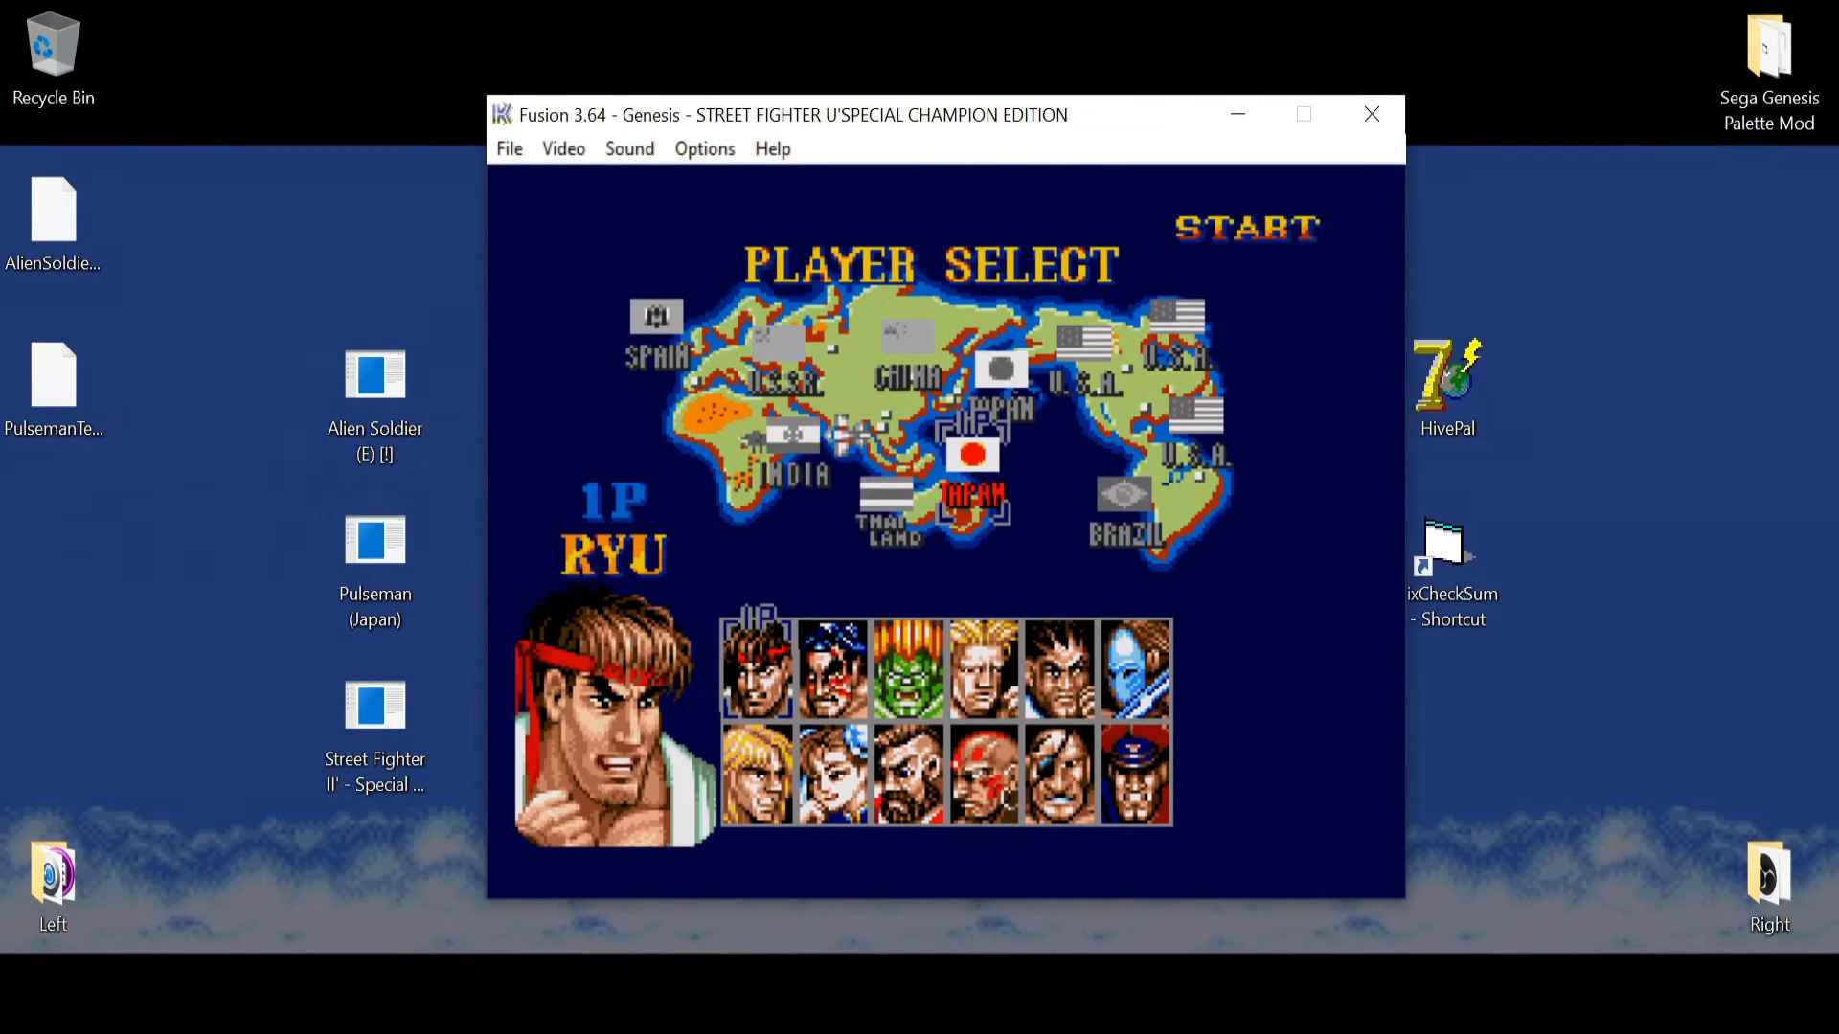
pyautogui.press('Return')
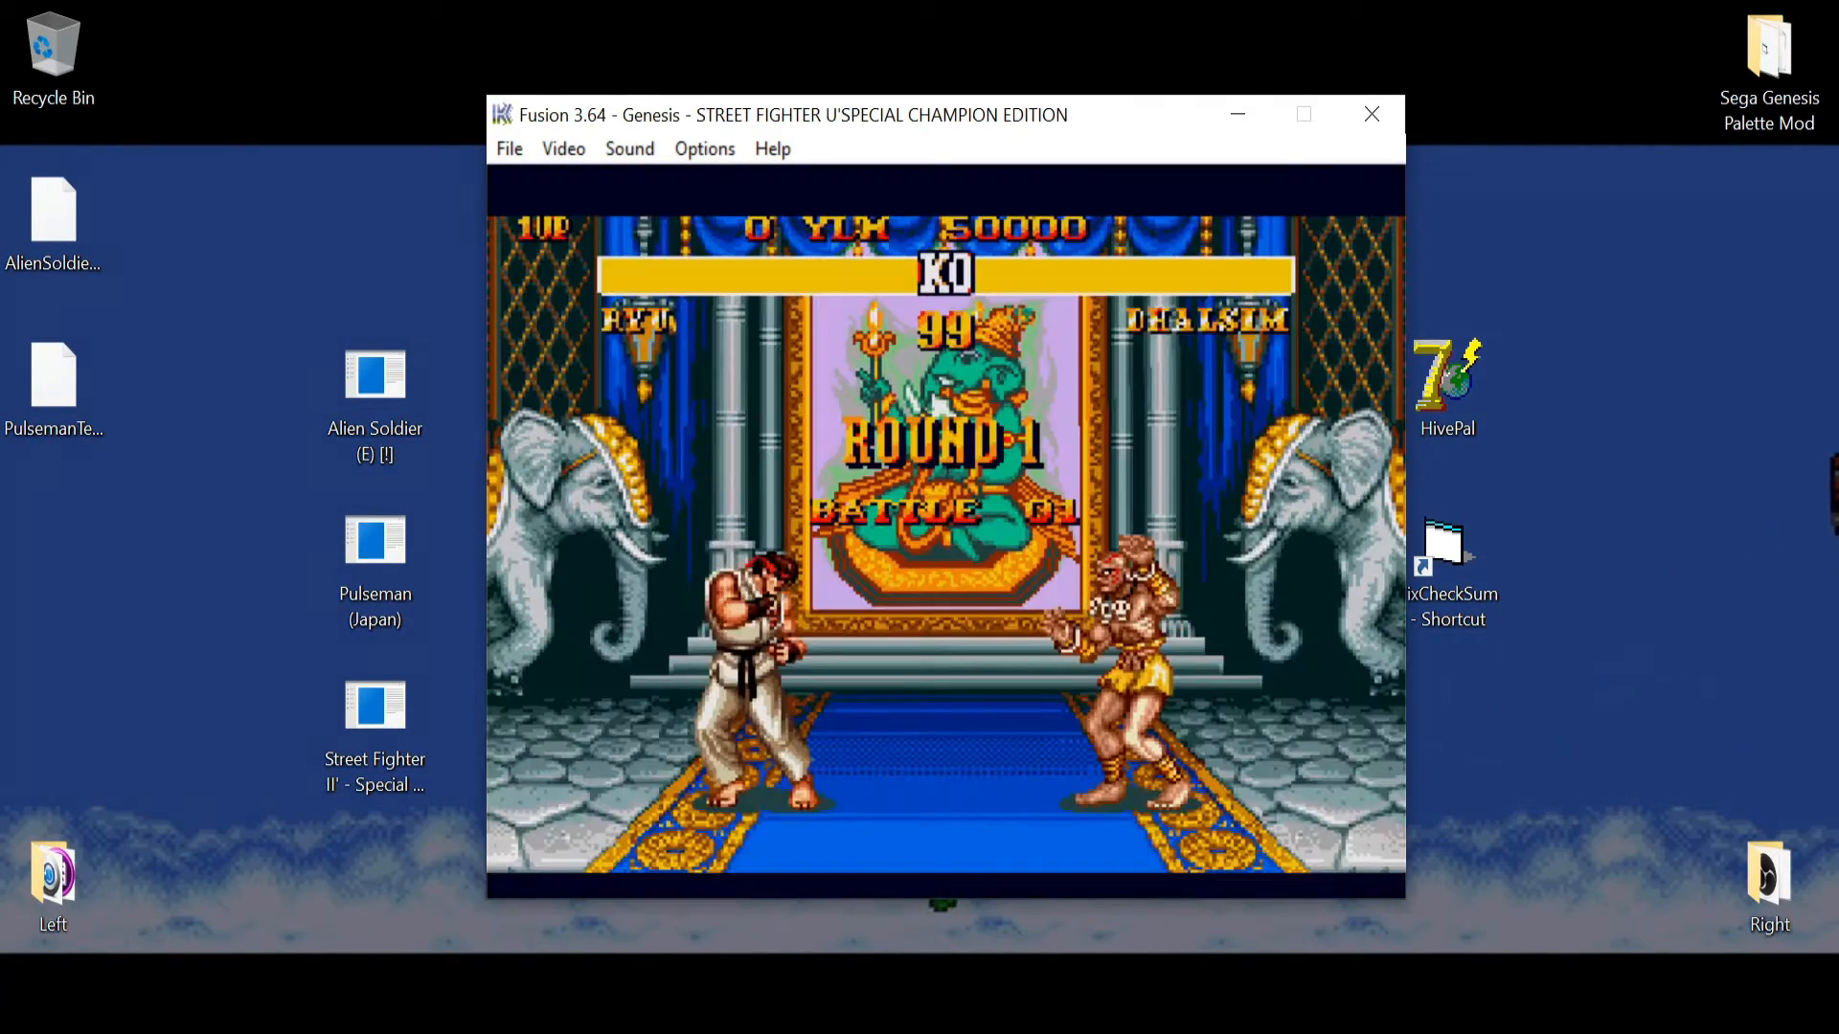
pyautogui.press('Left')
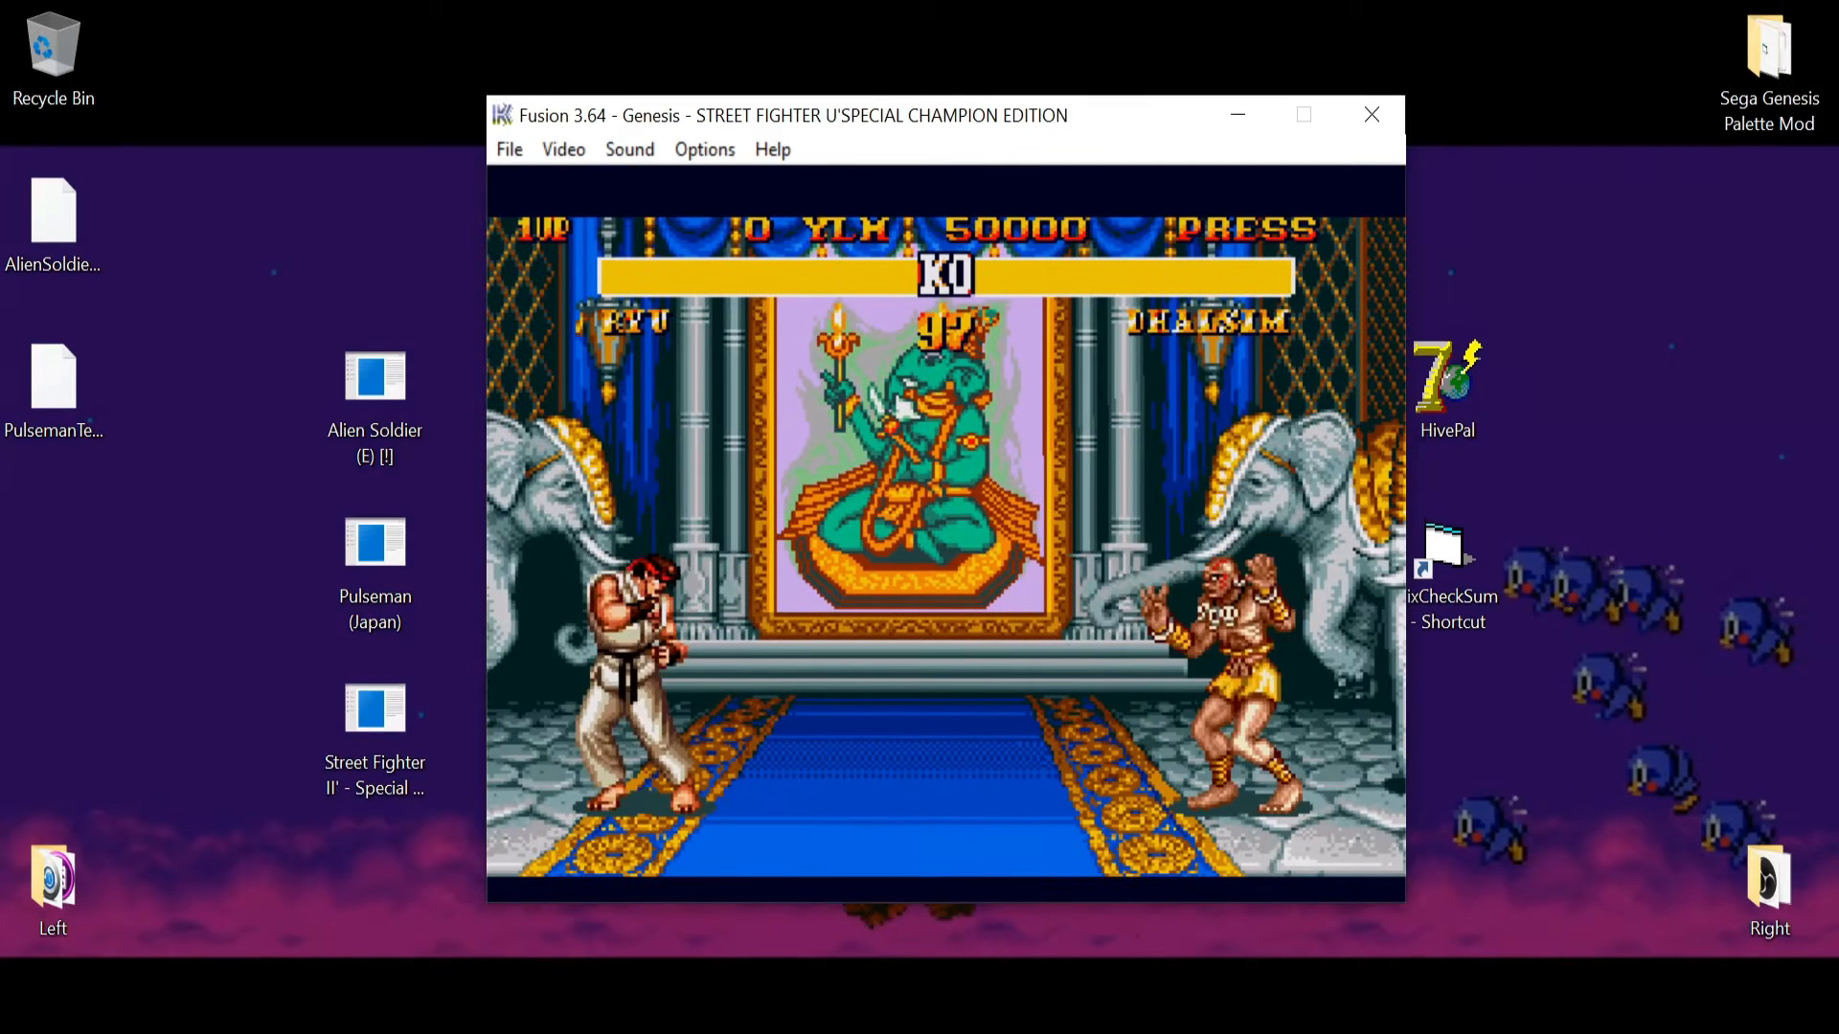
# - Save the emulator state of the Ryu match to the desktop as StreetFighterTest, close Fusion and select the saved file
pyautogui.click(565, 149)
pyautogui.moveTo(705, 150)
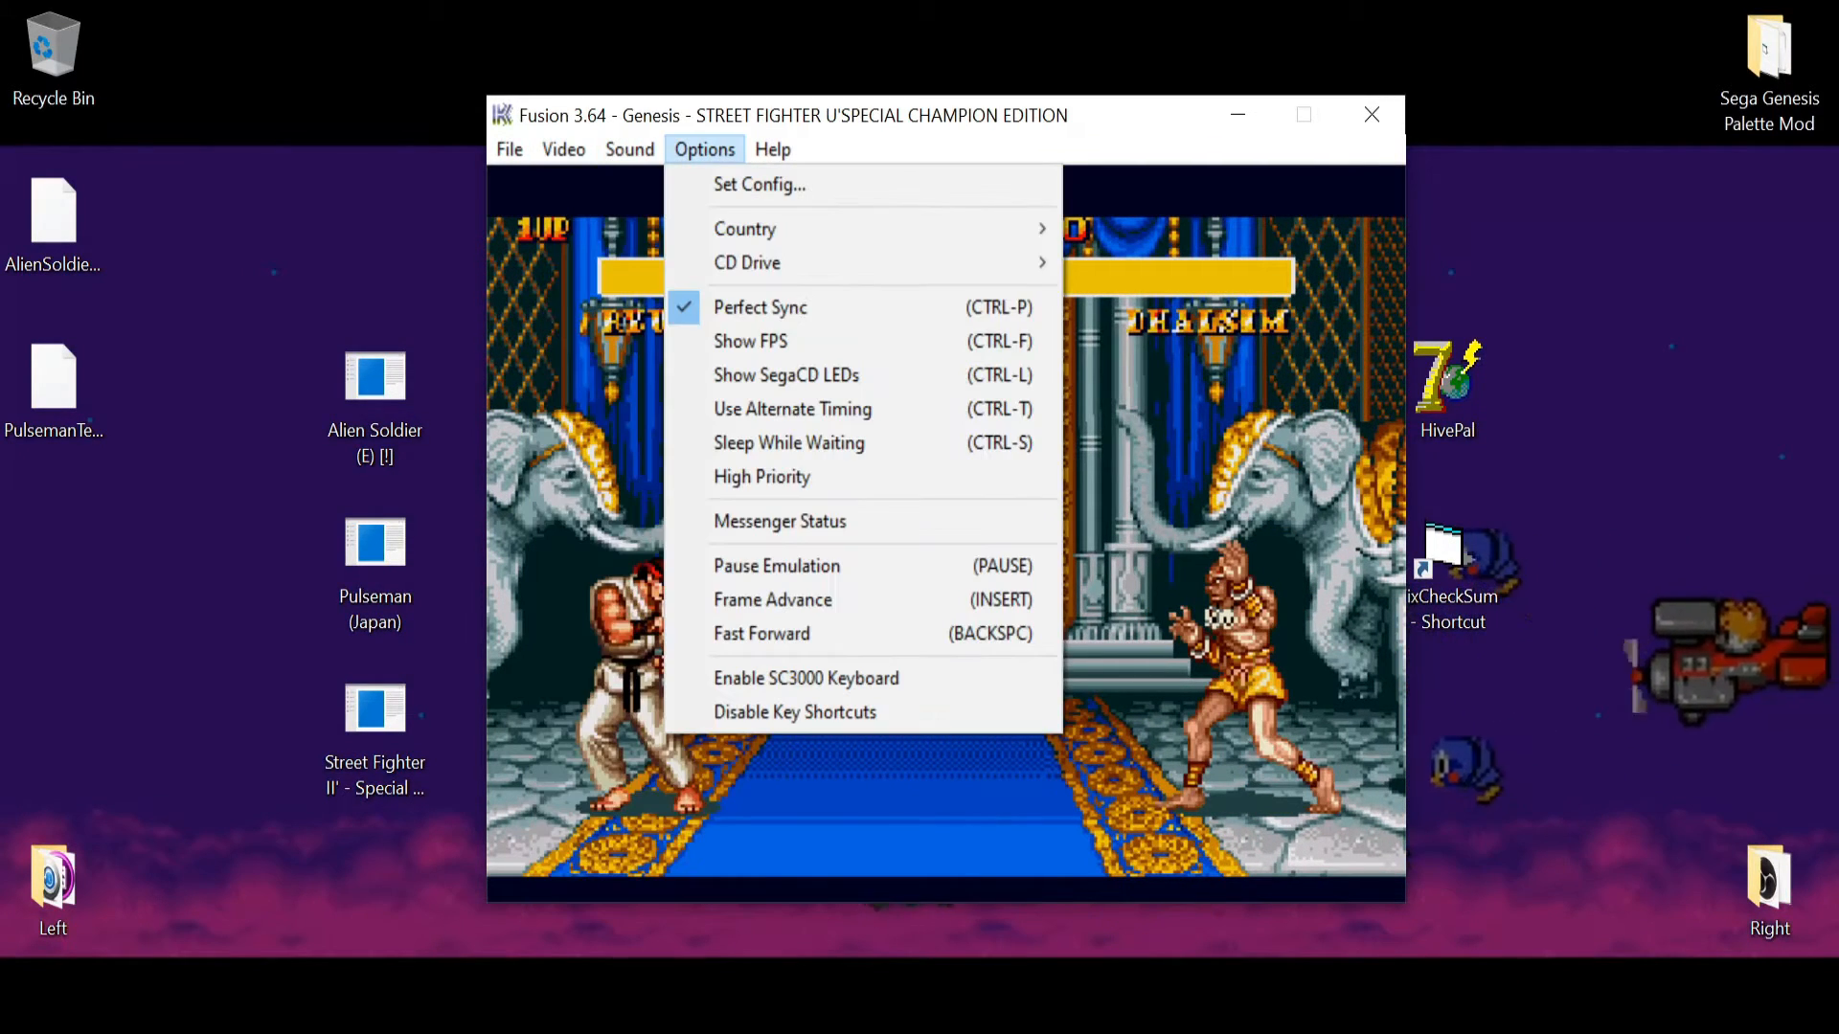
pyautogui.moveTo(773, 150)
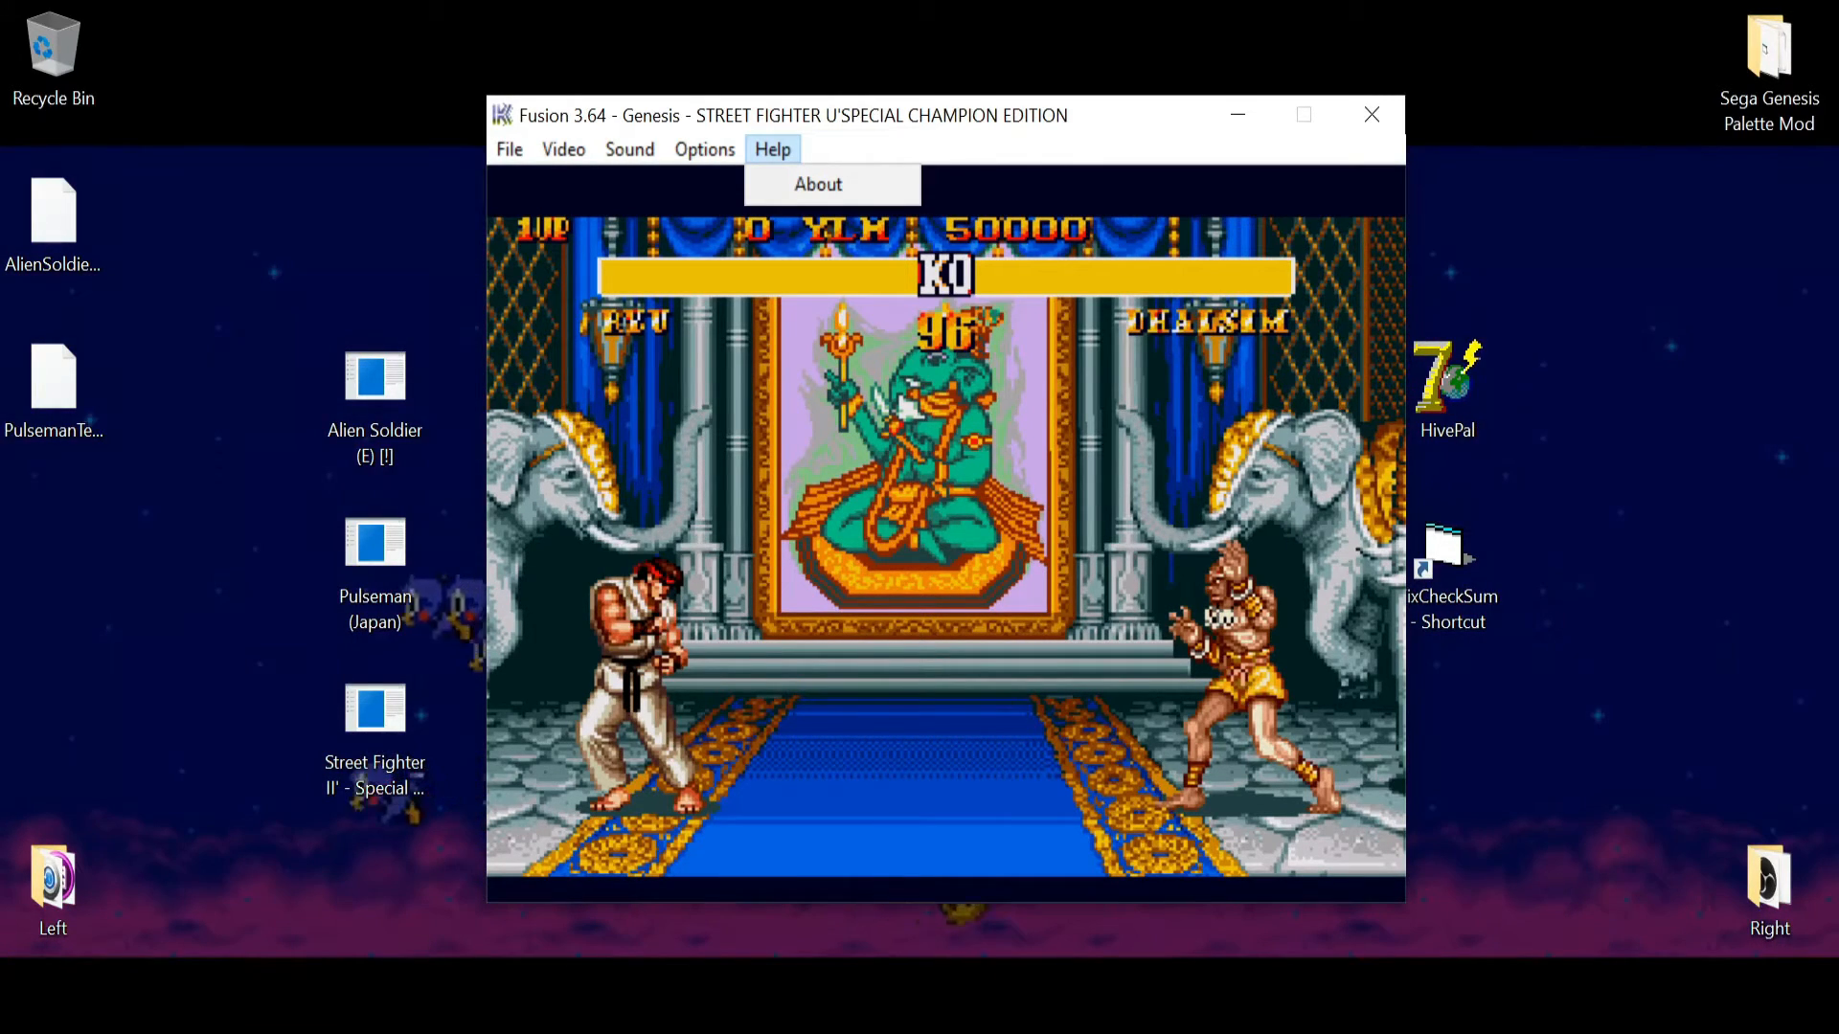
pyautogui.click(705, 150)
pyautogui.click(705, 149)
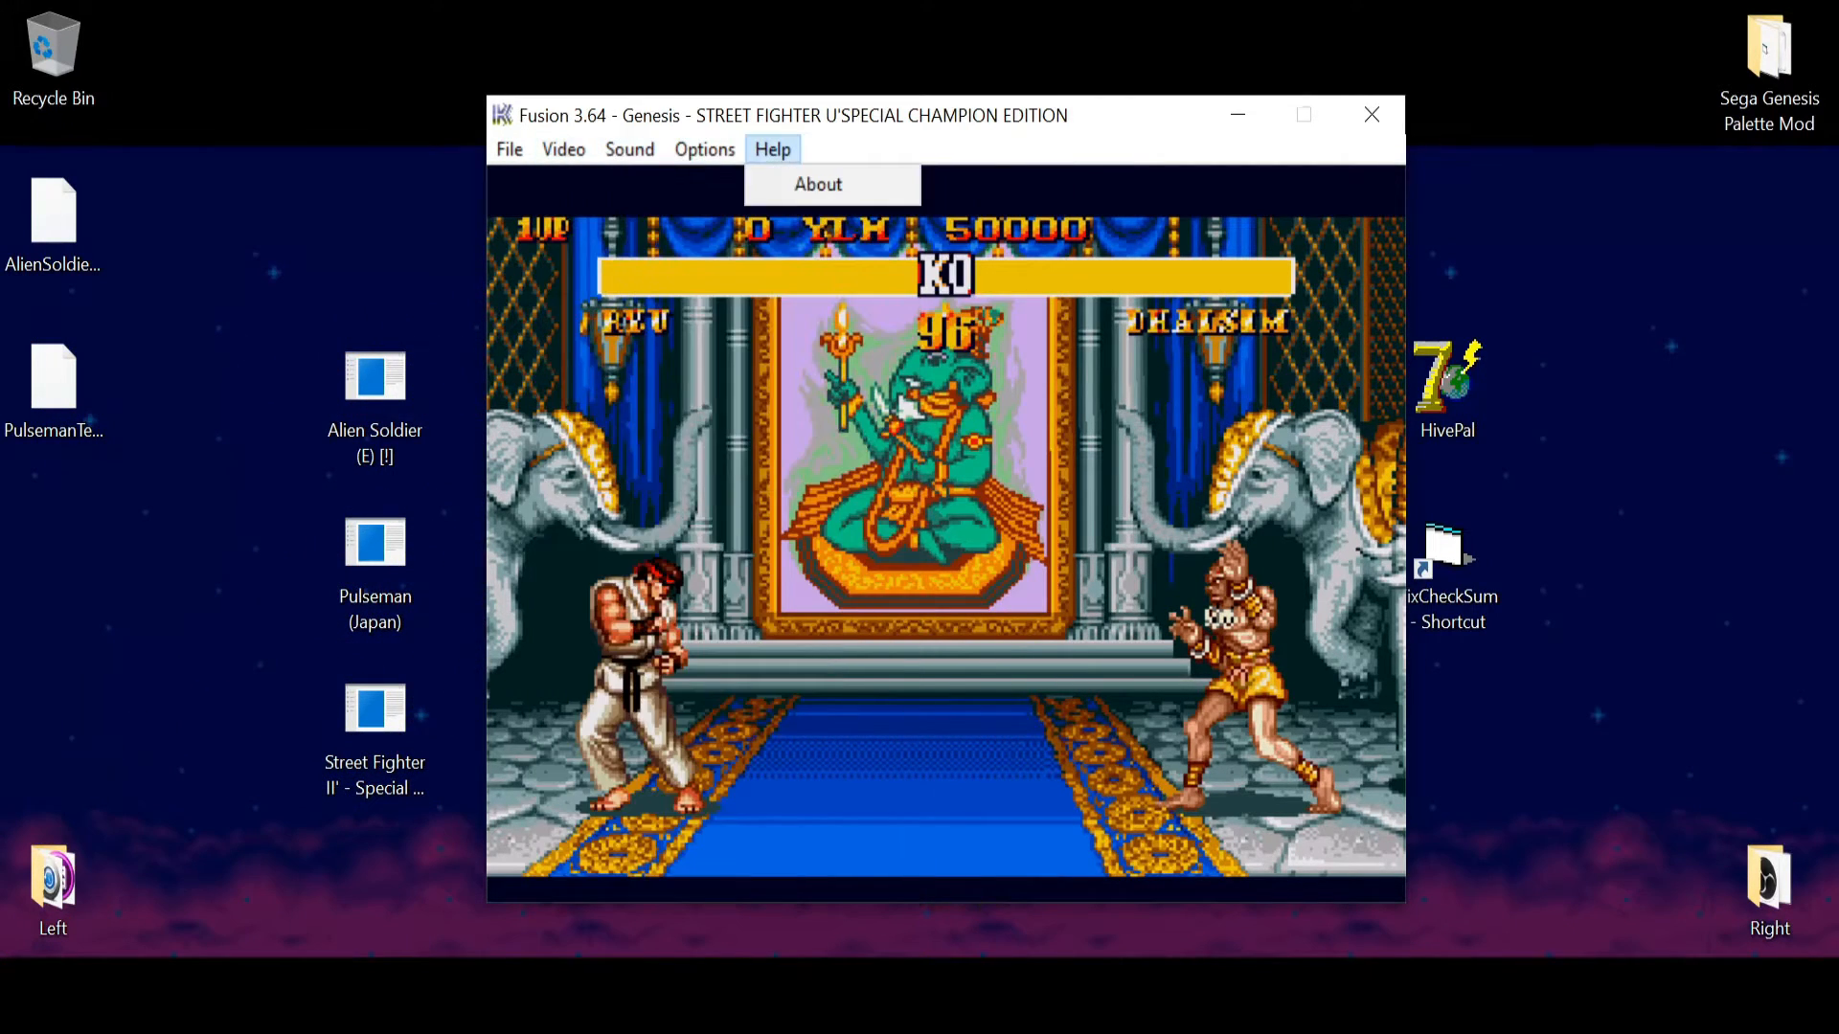
pyautogui.moveTo(705, 150)
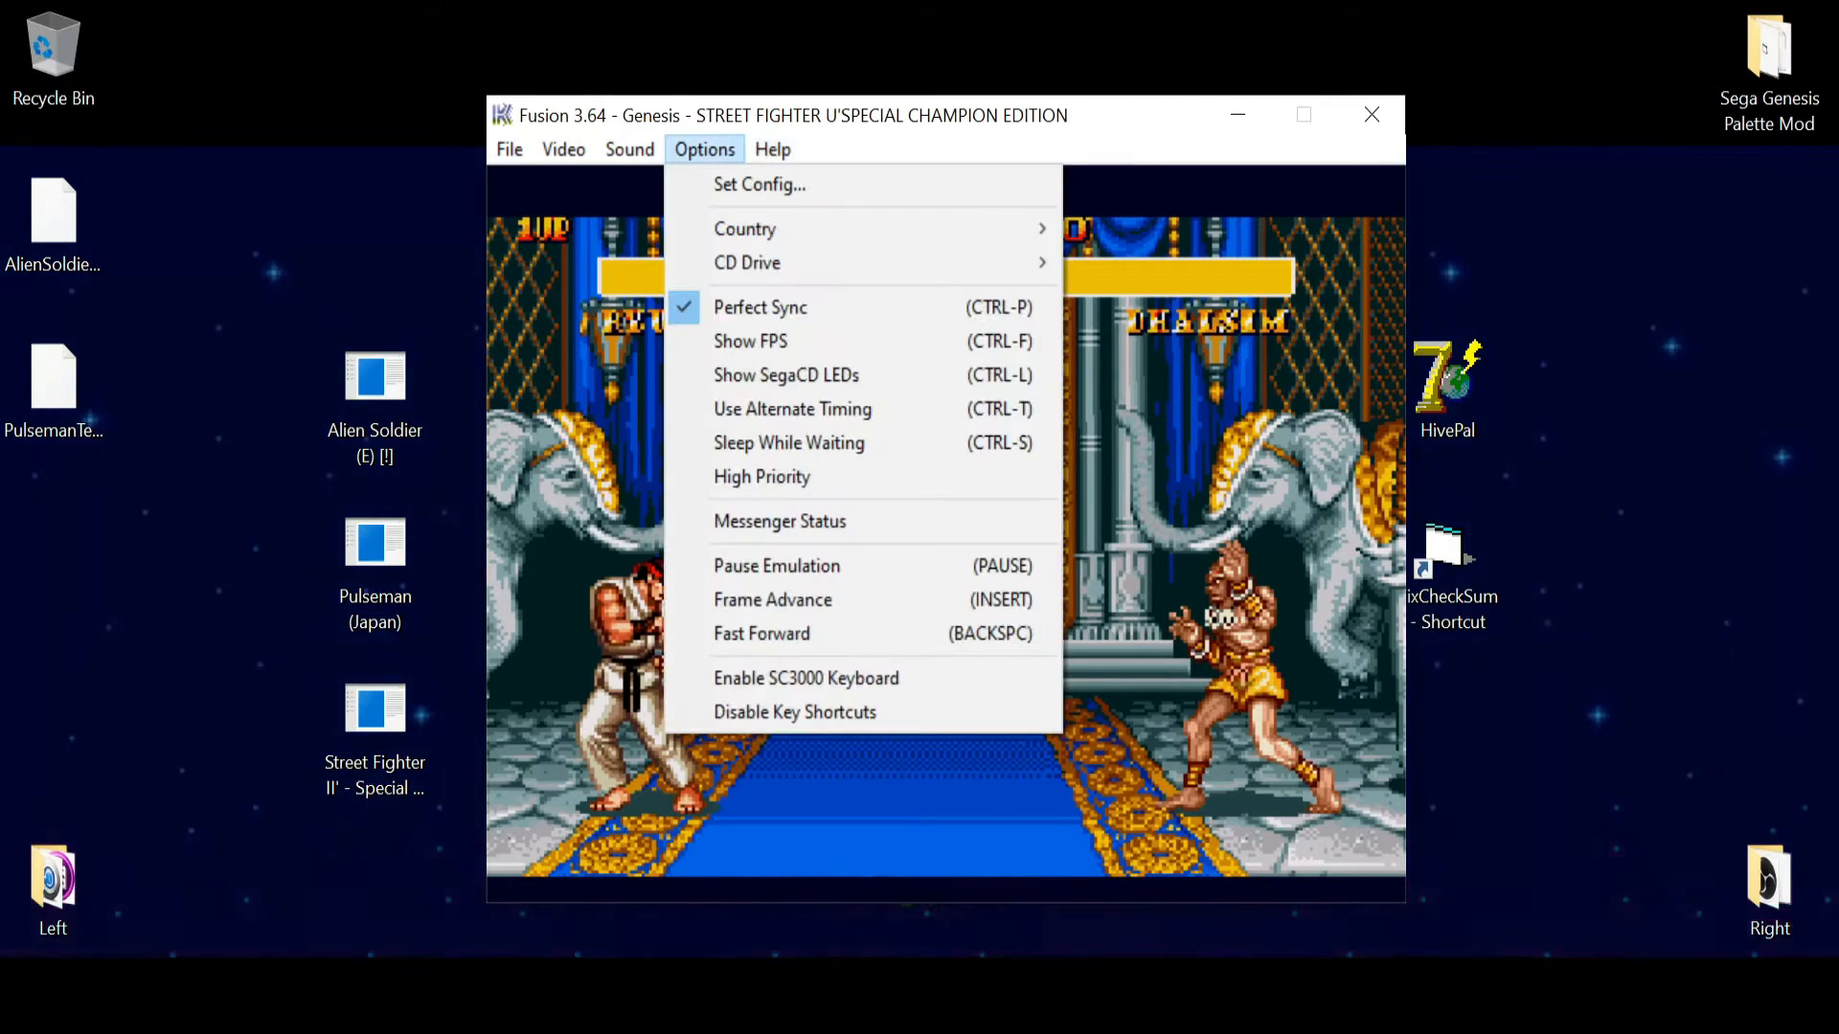
pyautogui.moveTo(509, 149)
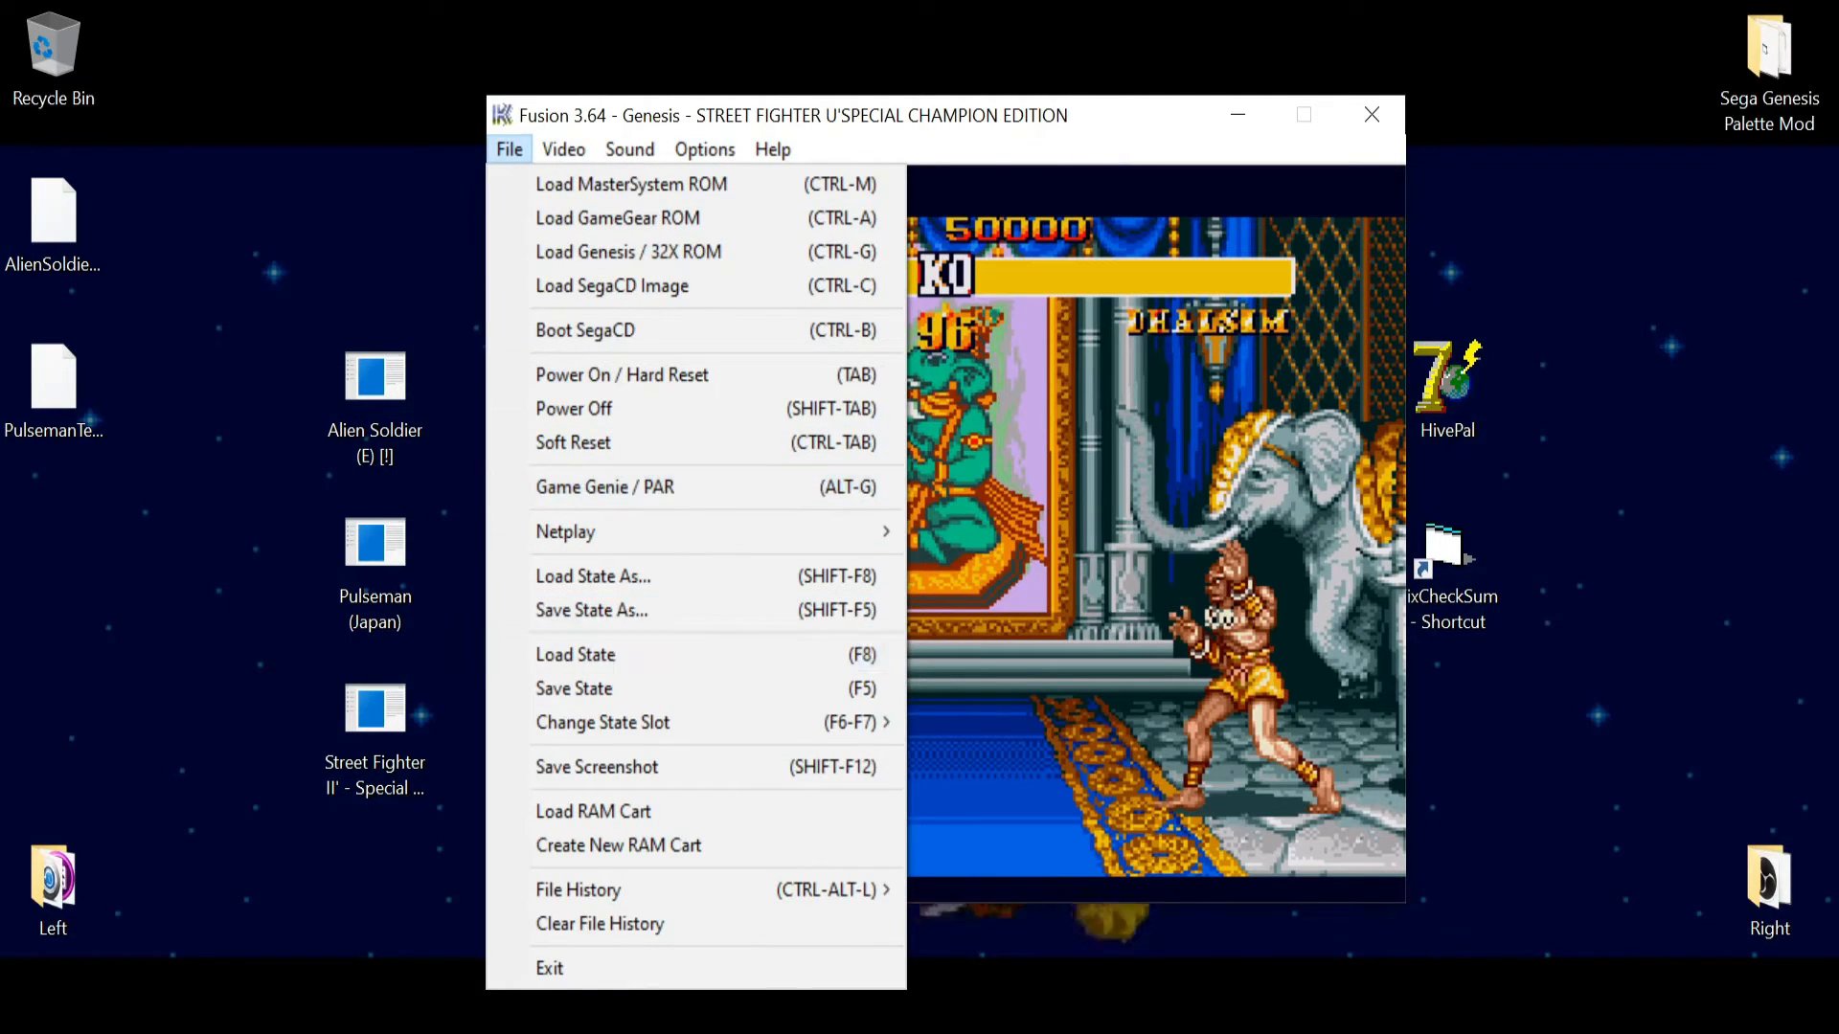
pyautogui.click(591, 610)
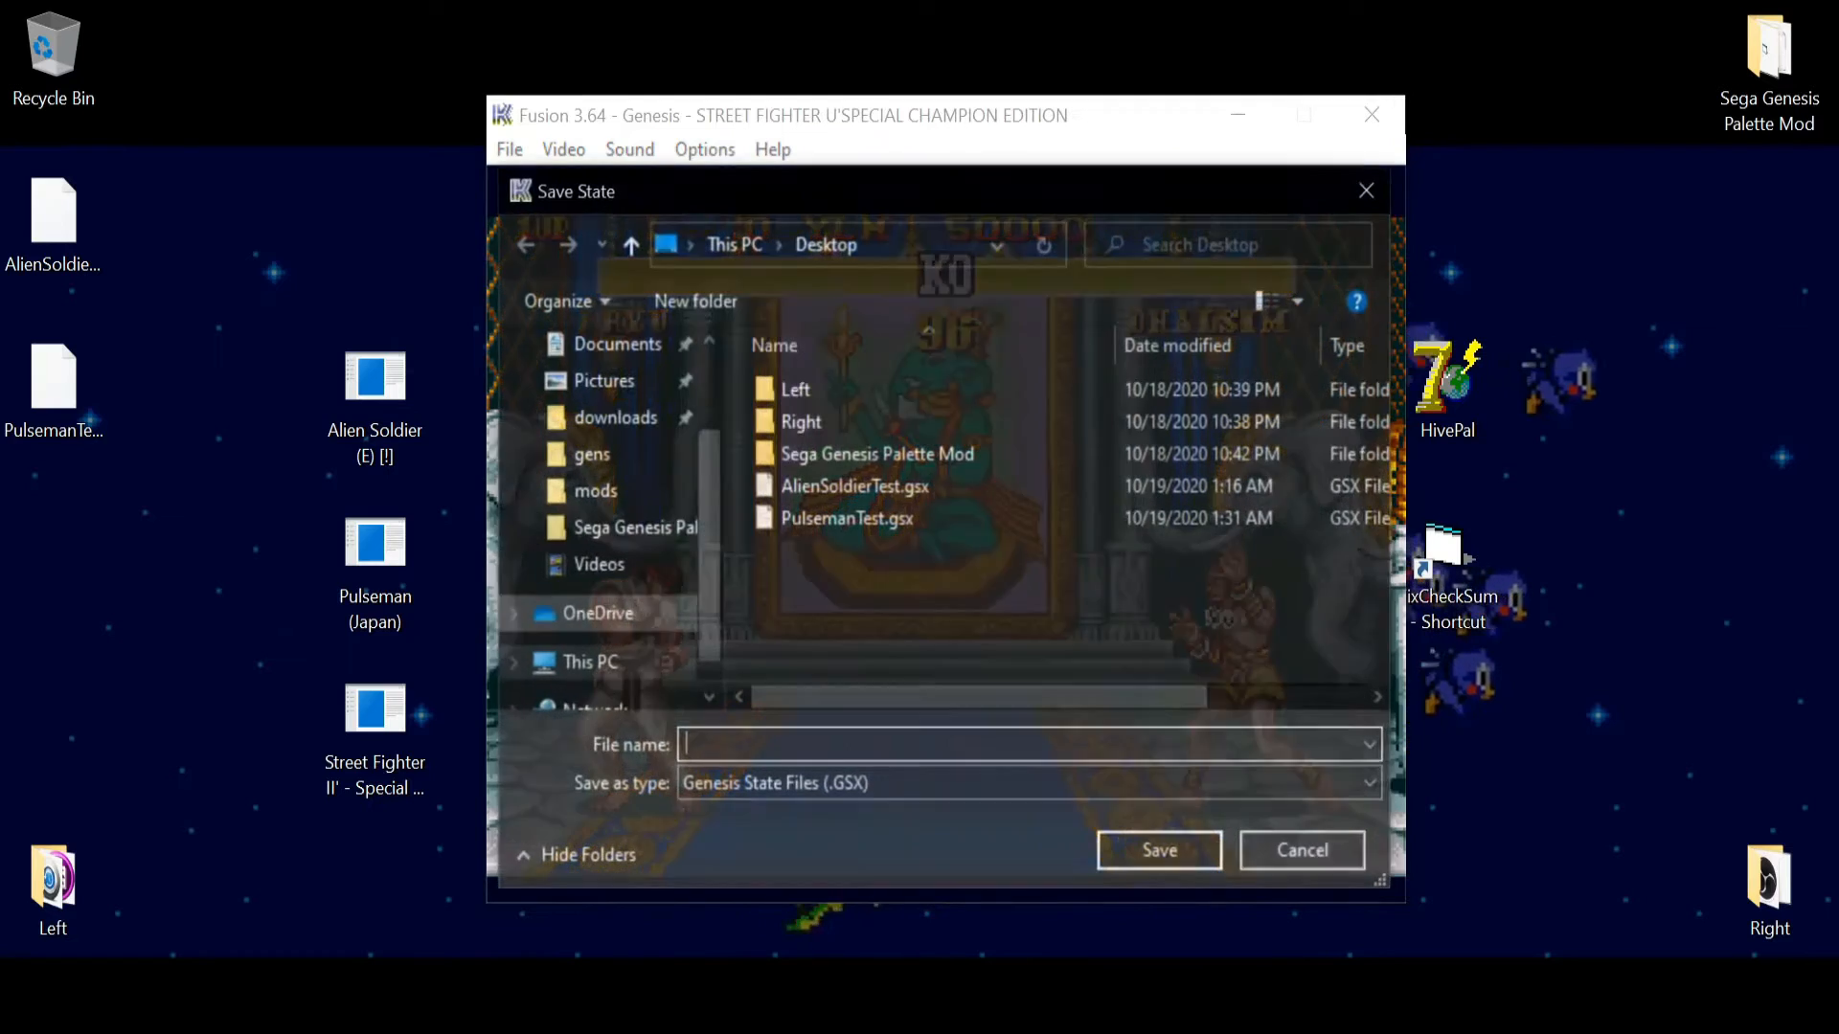
pyautogui.write('StreetFighterTest')
pyautogui.press('Return')
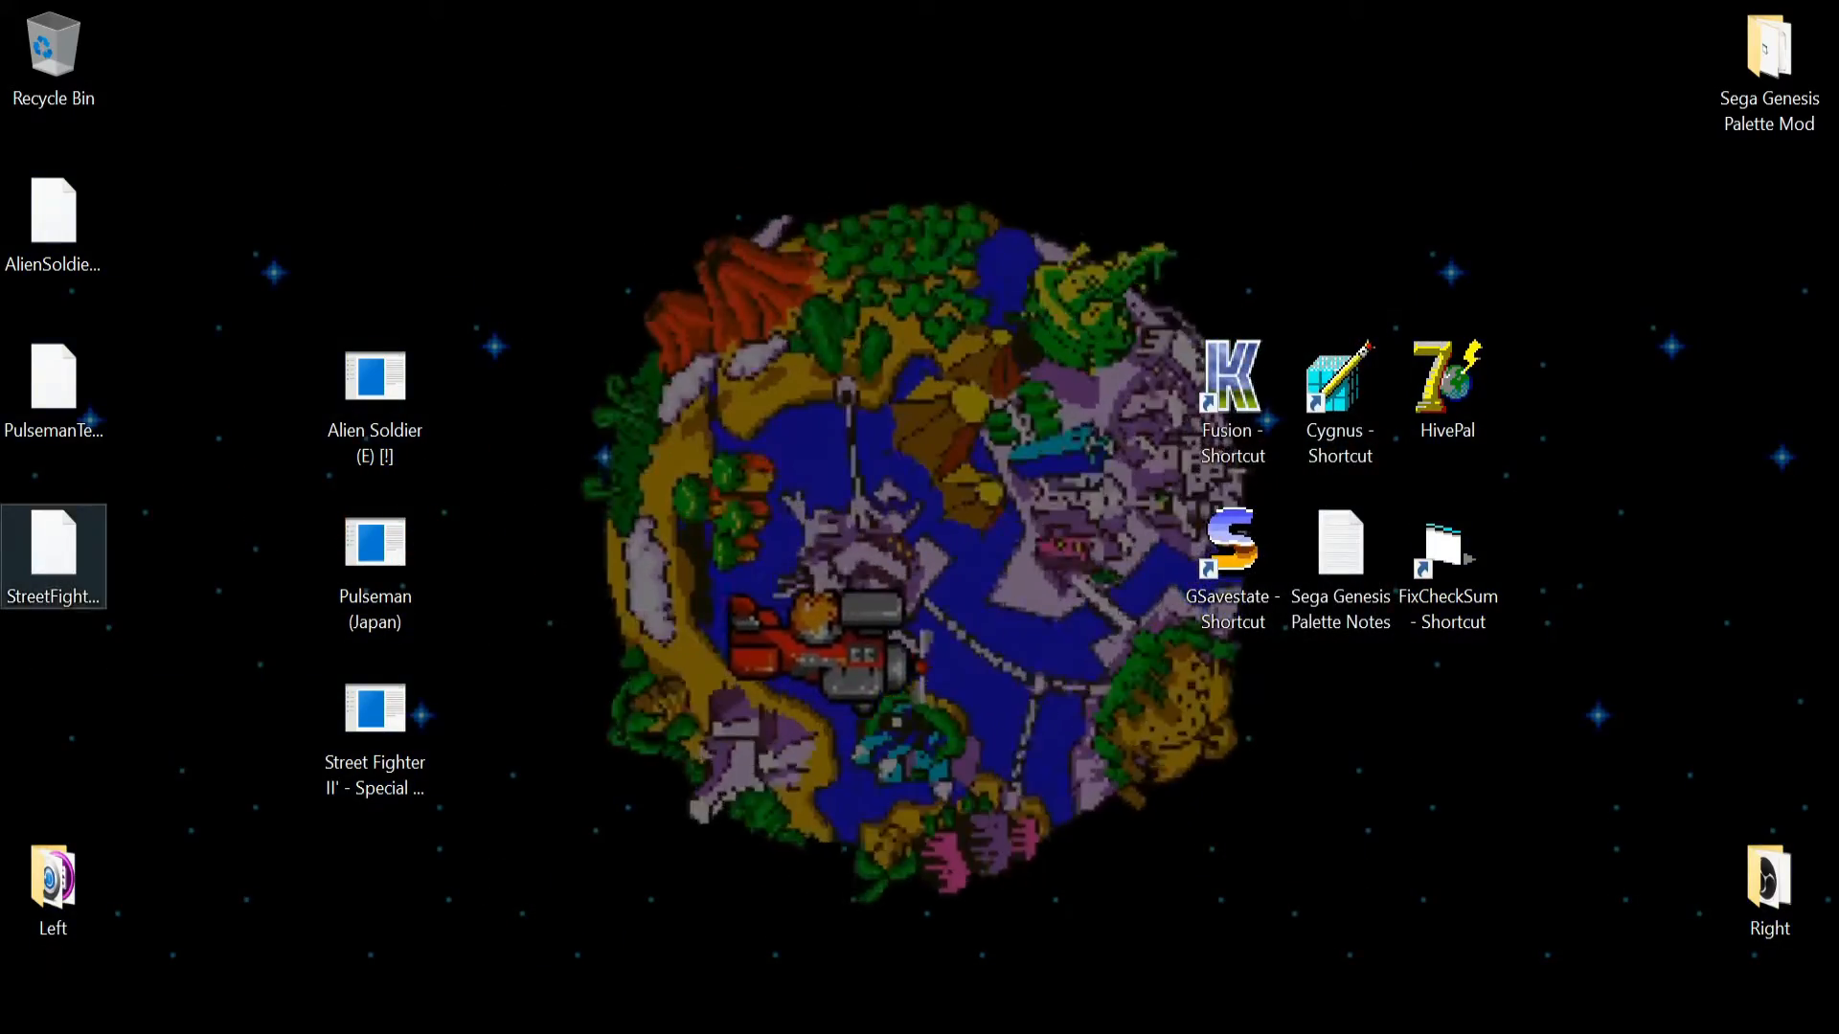
pyautogui.click(53, 565)
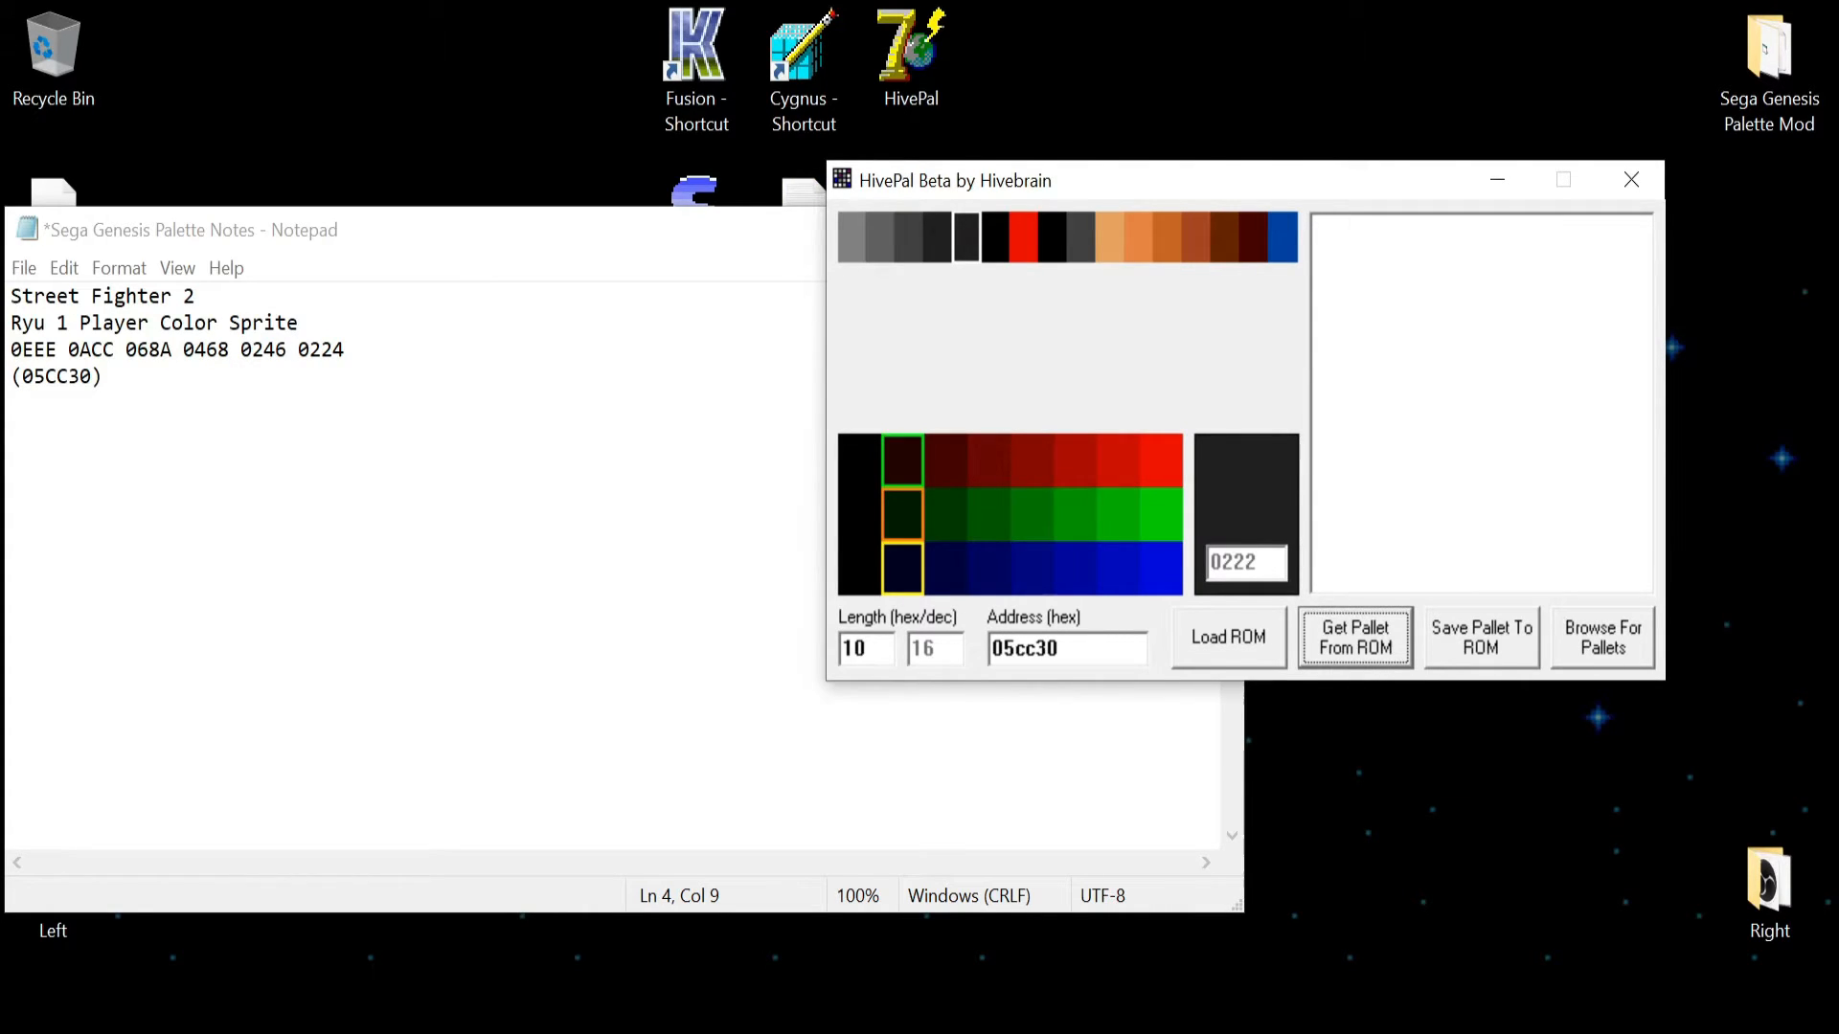
# - Save Ryu's edited palette at address 05cc30 to the ROM in HivePal and close HivePal
pyautogui.click(1481, 637)
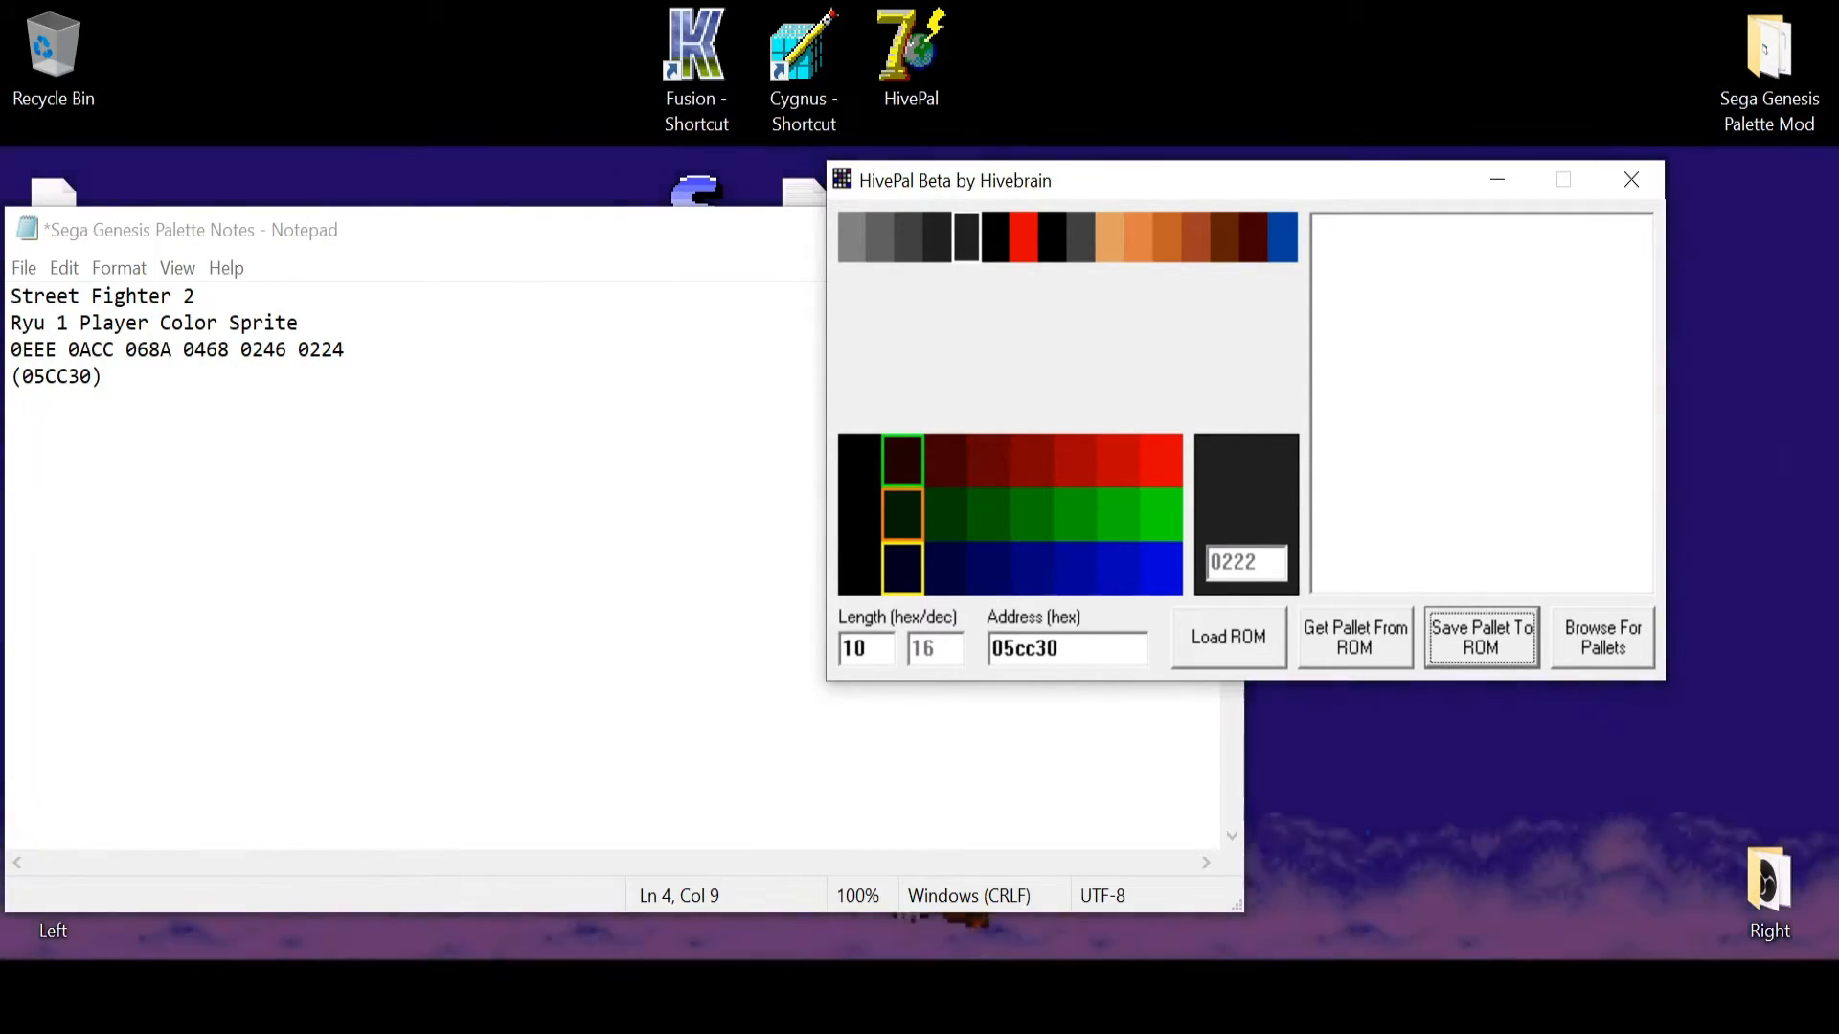
pyautogui.hotkey('alt', 'F4')
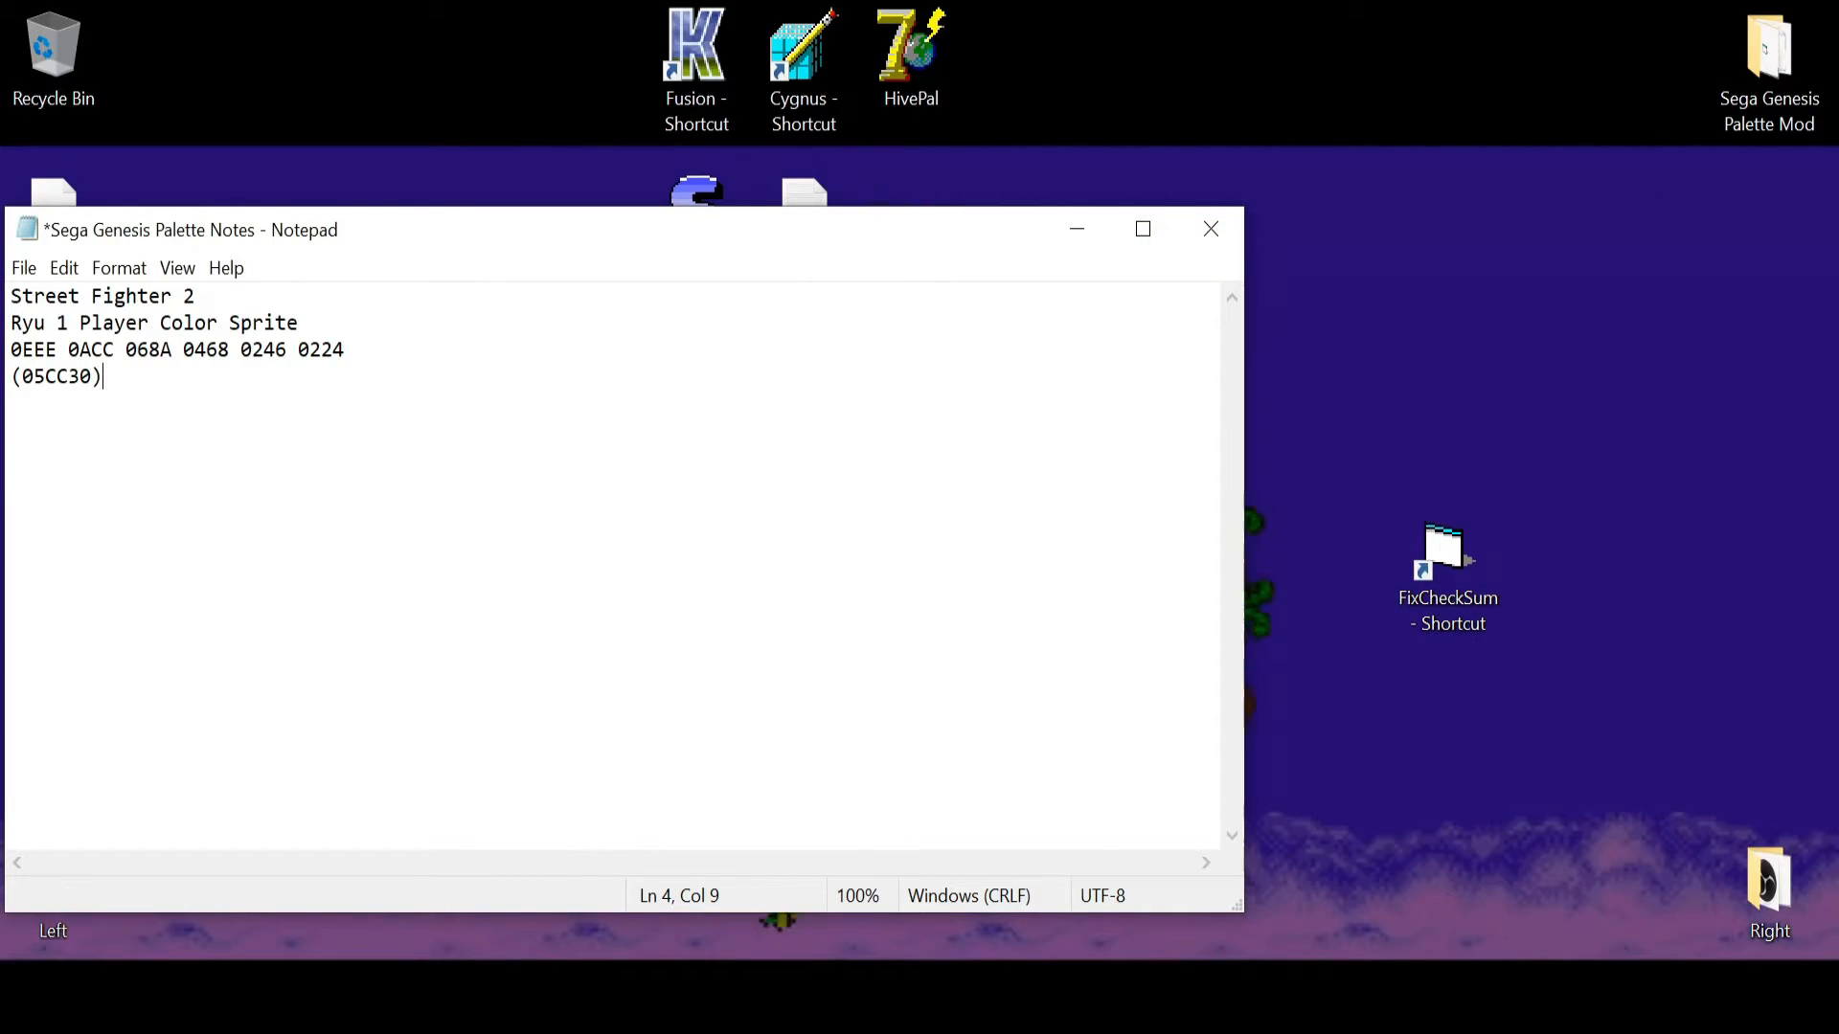
# - Save and close the Sega Genesis Palette Notes, and move the FixCheckSum shortcut beside the notes file on the desktop
pyautogui.click(1210, 229)
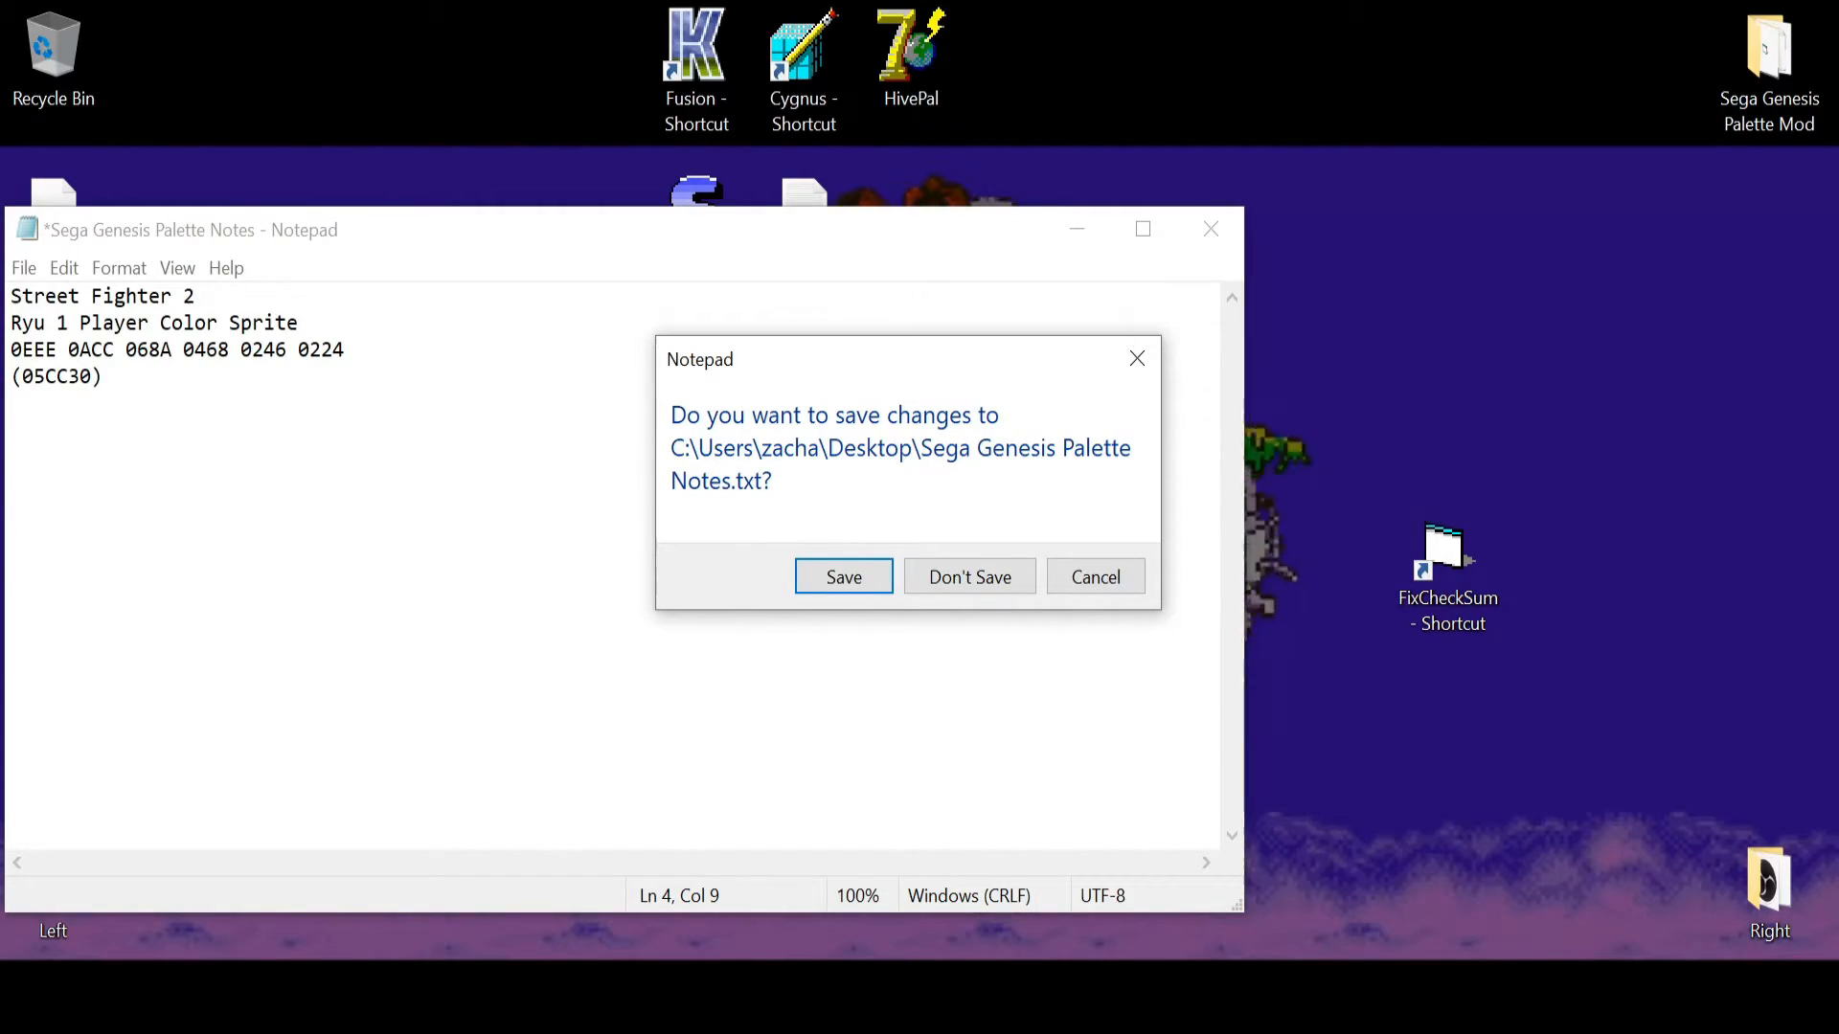
pyautogui.press('Return')
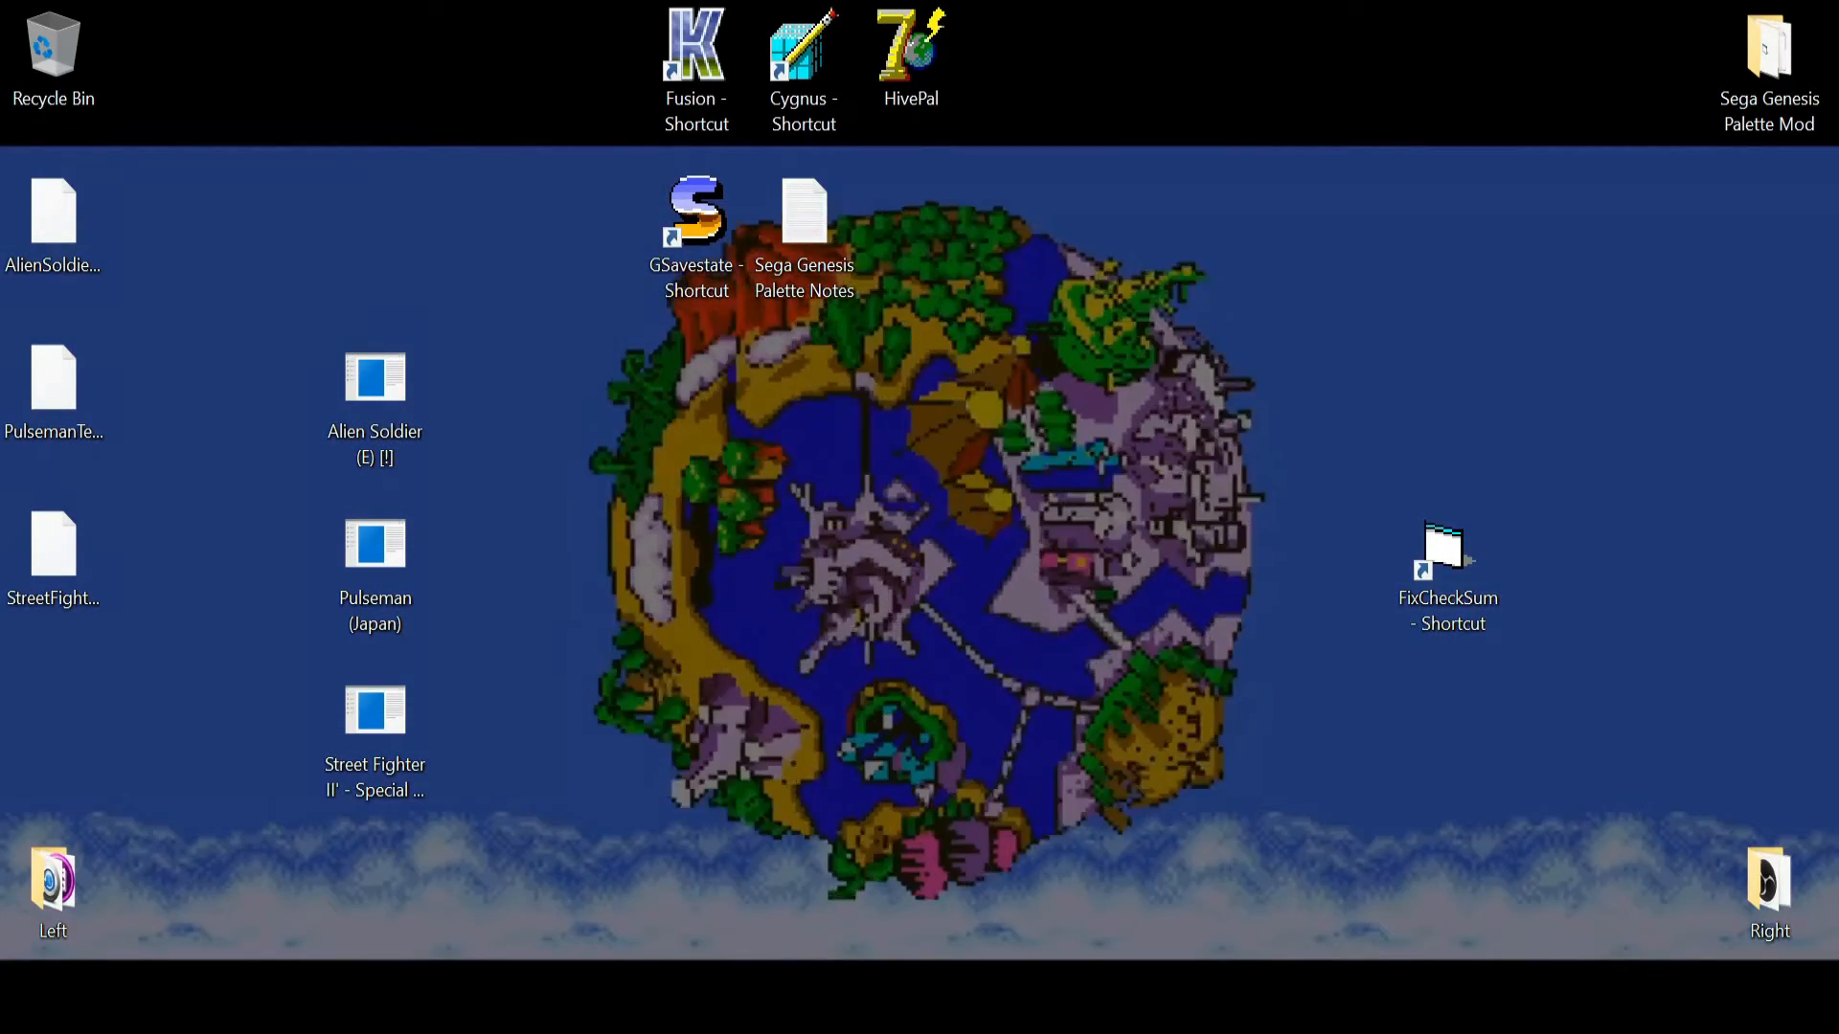
pyautogui.moveTo(1443, 566); pyautogui.dragTo(910, 240)
# - Fix the checksum of the Street Fighter II' Special Champion Edition ROM in FixCheckSum and close the program
pyautogui.doubleClick(906, 222)
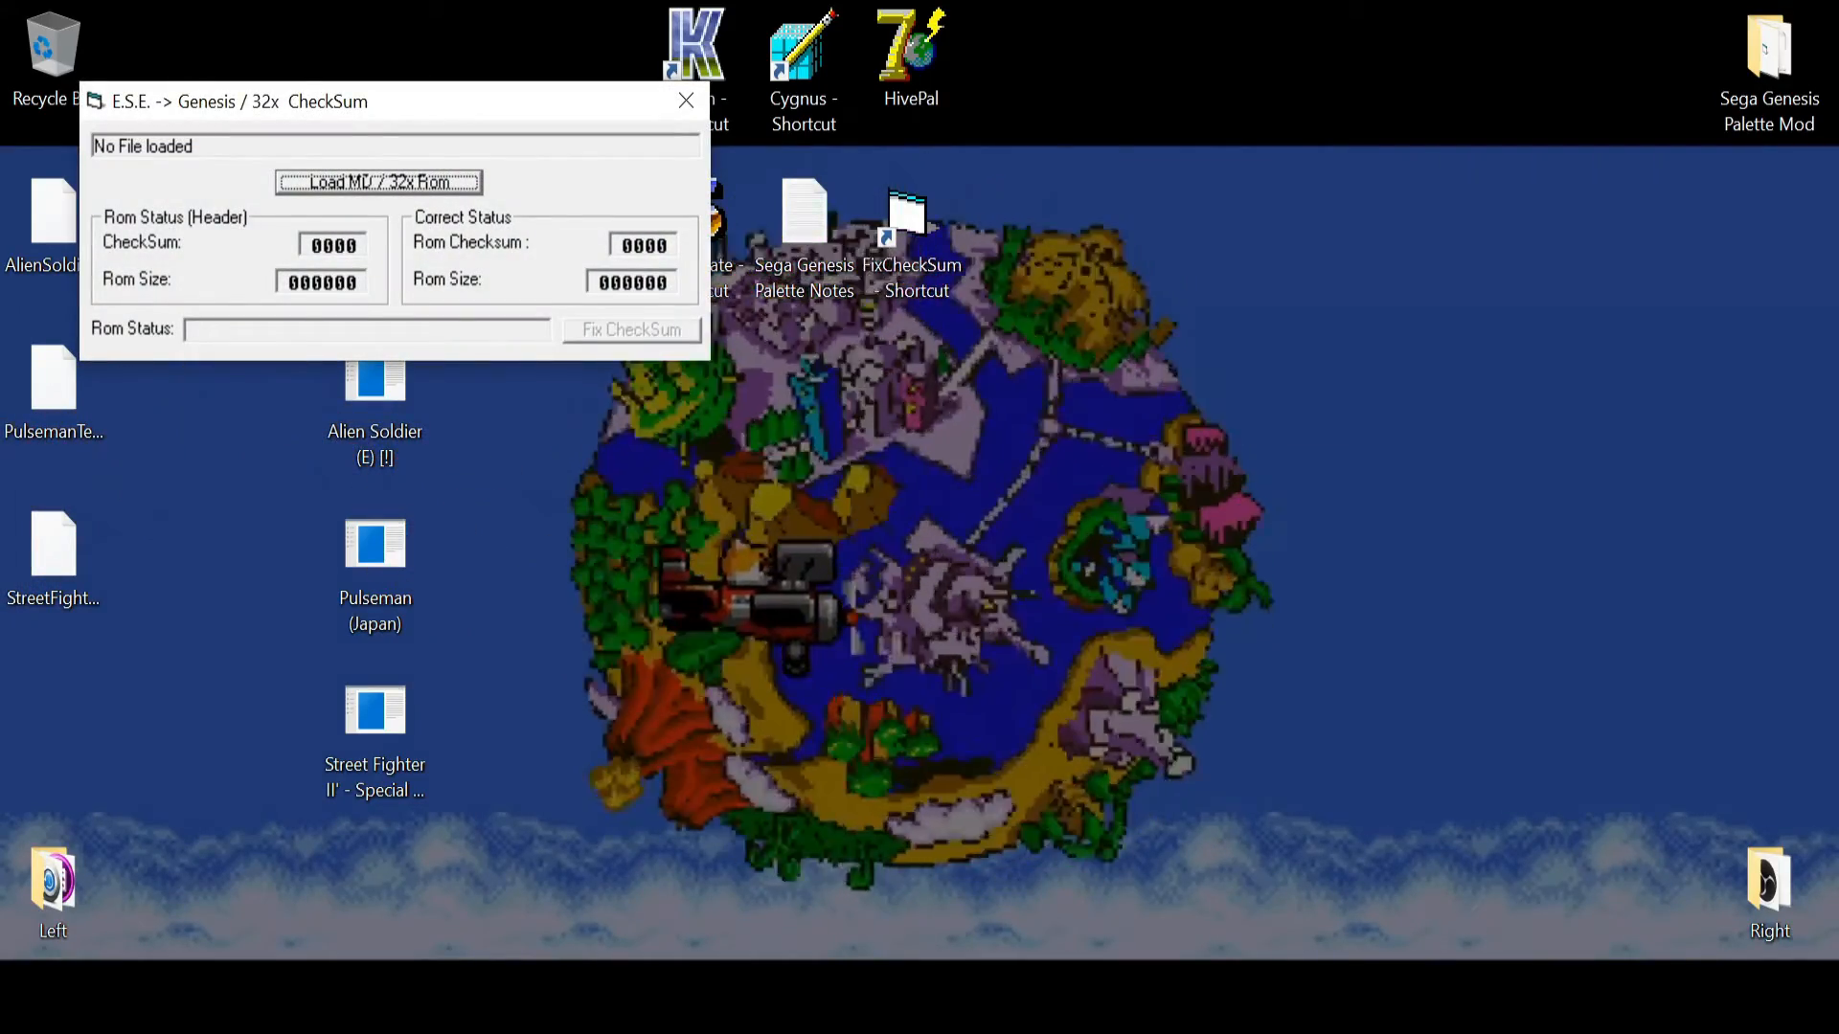
pyautogui.press('Return')
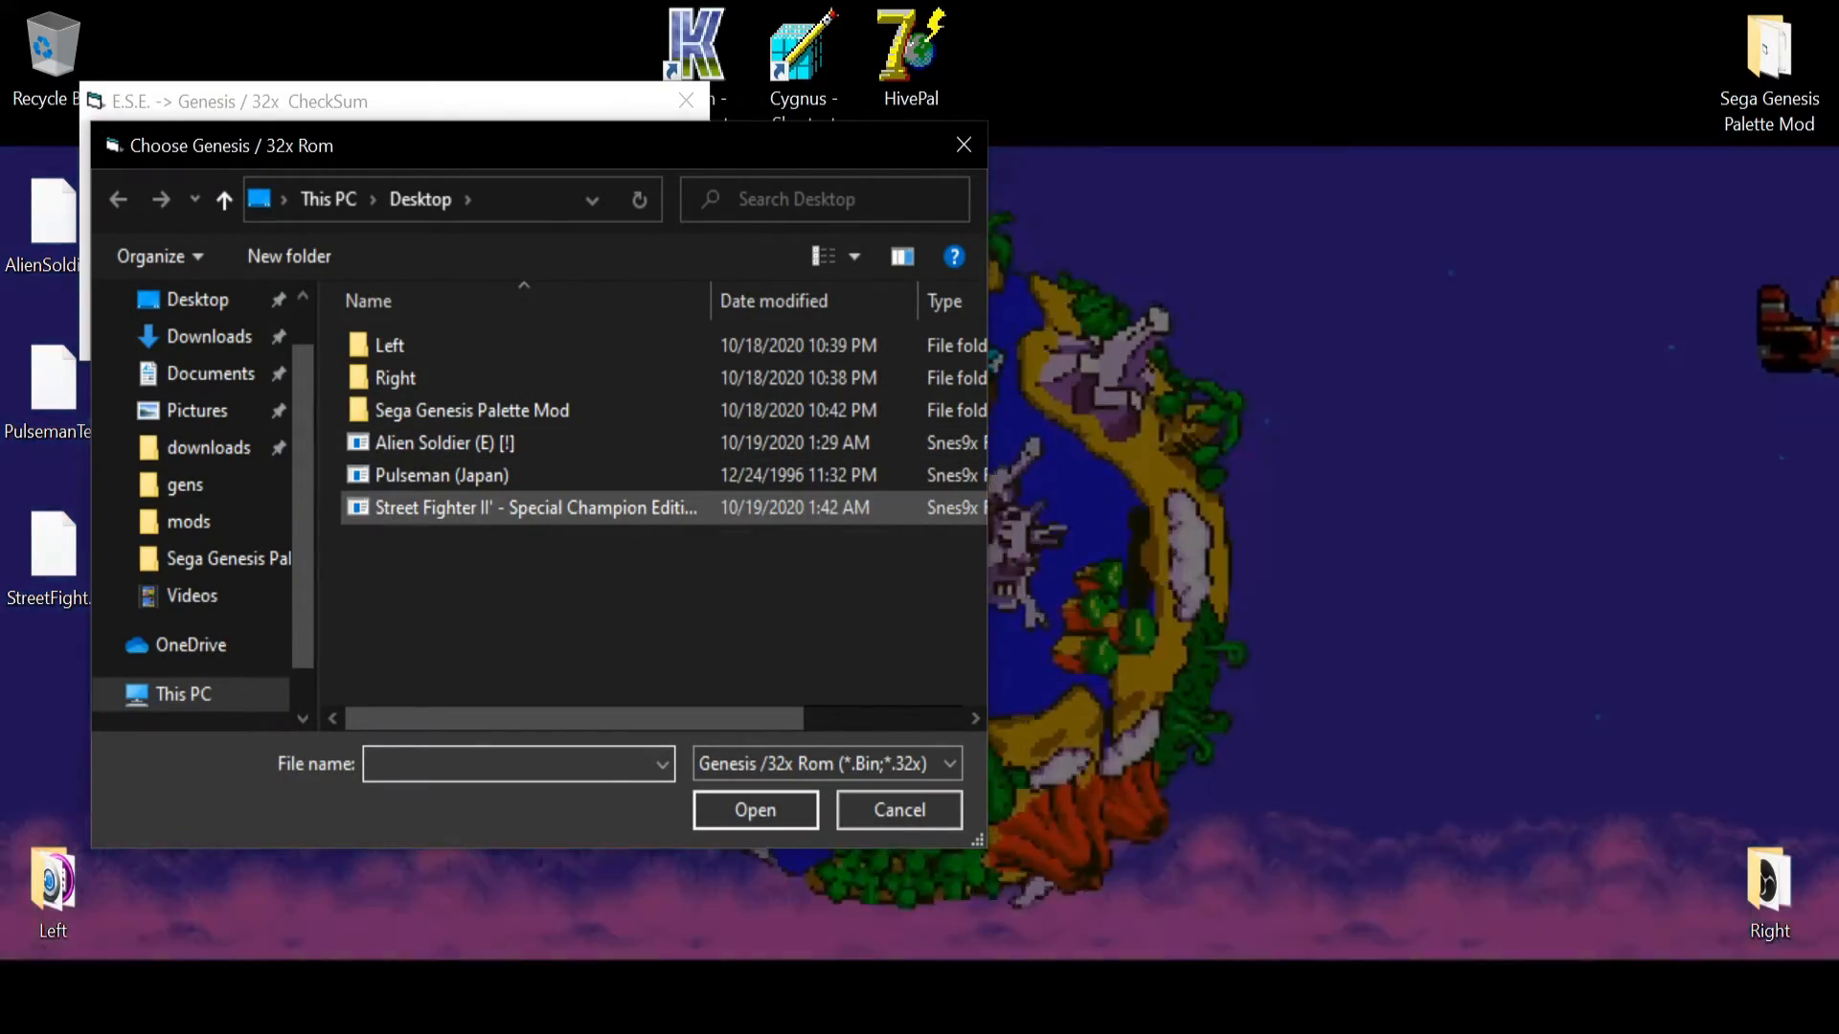
pyautogui.doubleClick(536, 508)
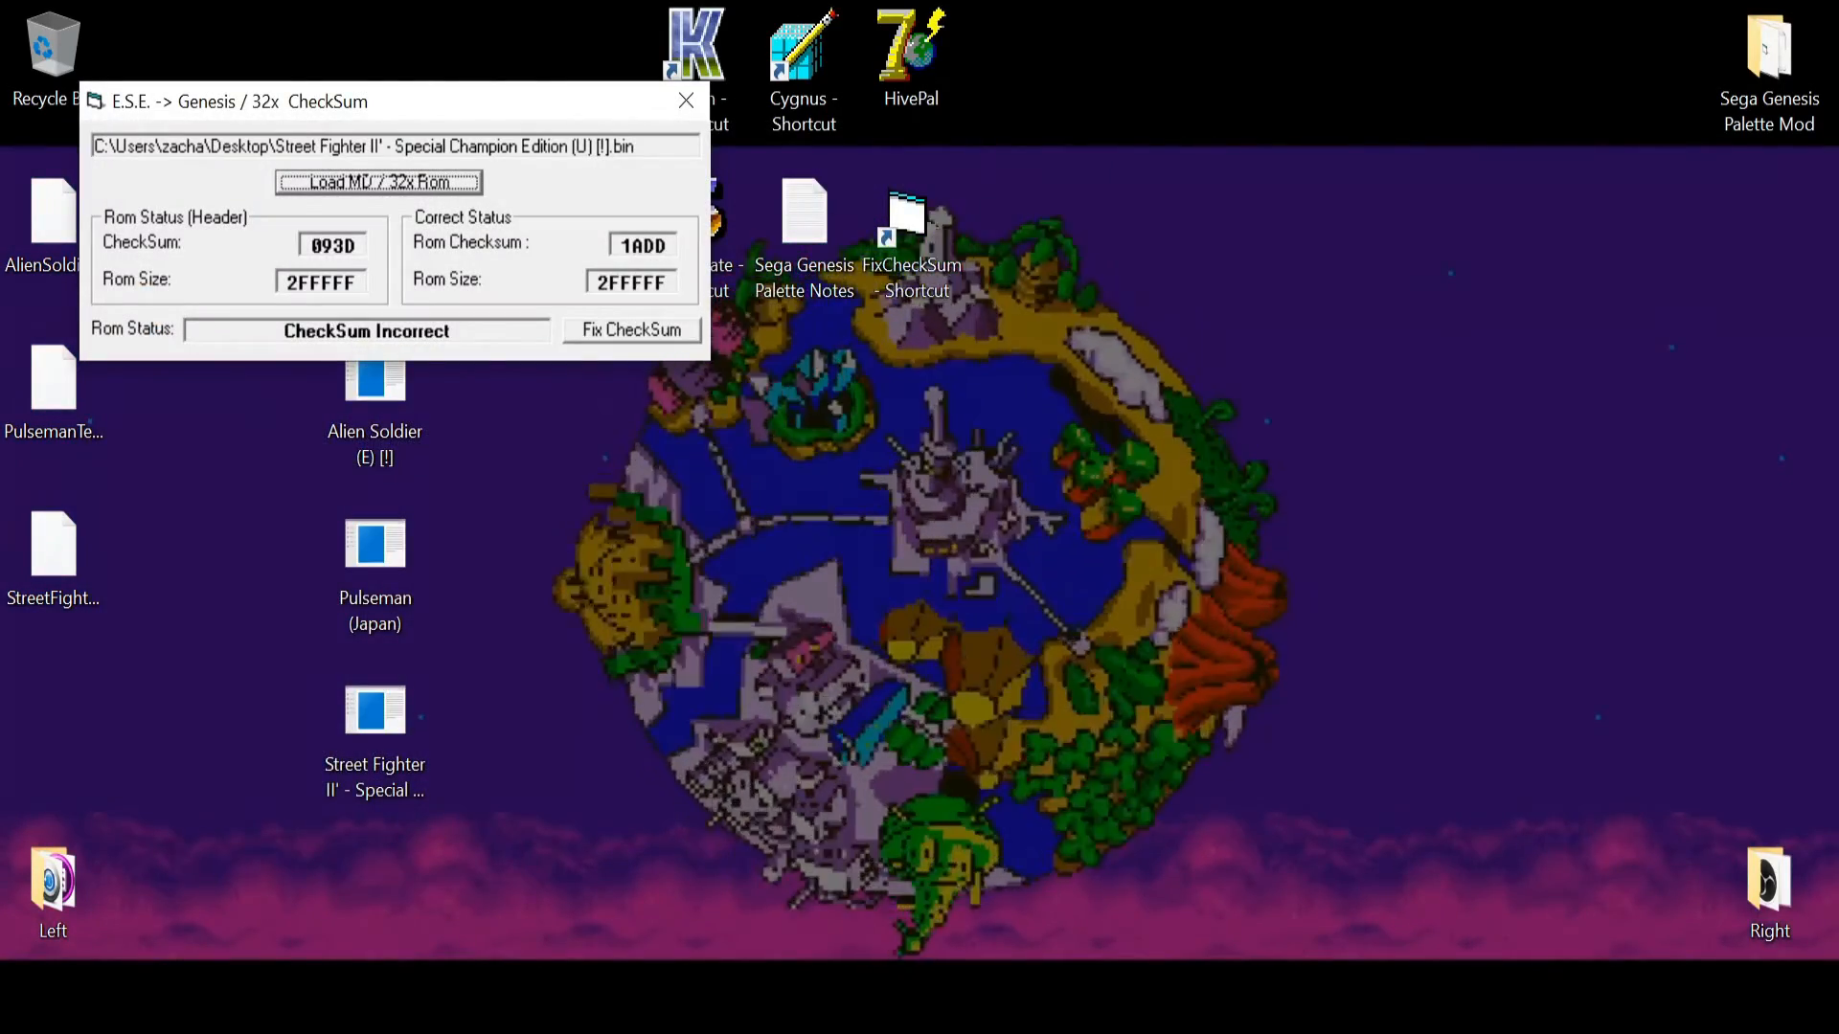
pyautogui.click(631, 330)
pyautogui.click(686, 99)
# - Switch to Fusion and load the Street Fighter II' Special Champion Edition ROM from the desktop
pyautogui.press('Return')
pyautogui.hotkey('alt', 'f')
pyautogui.press('Down')
pyautogui.press('Down')
pyautogui.press('Return')
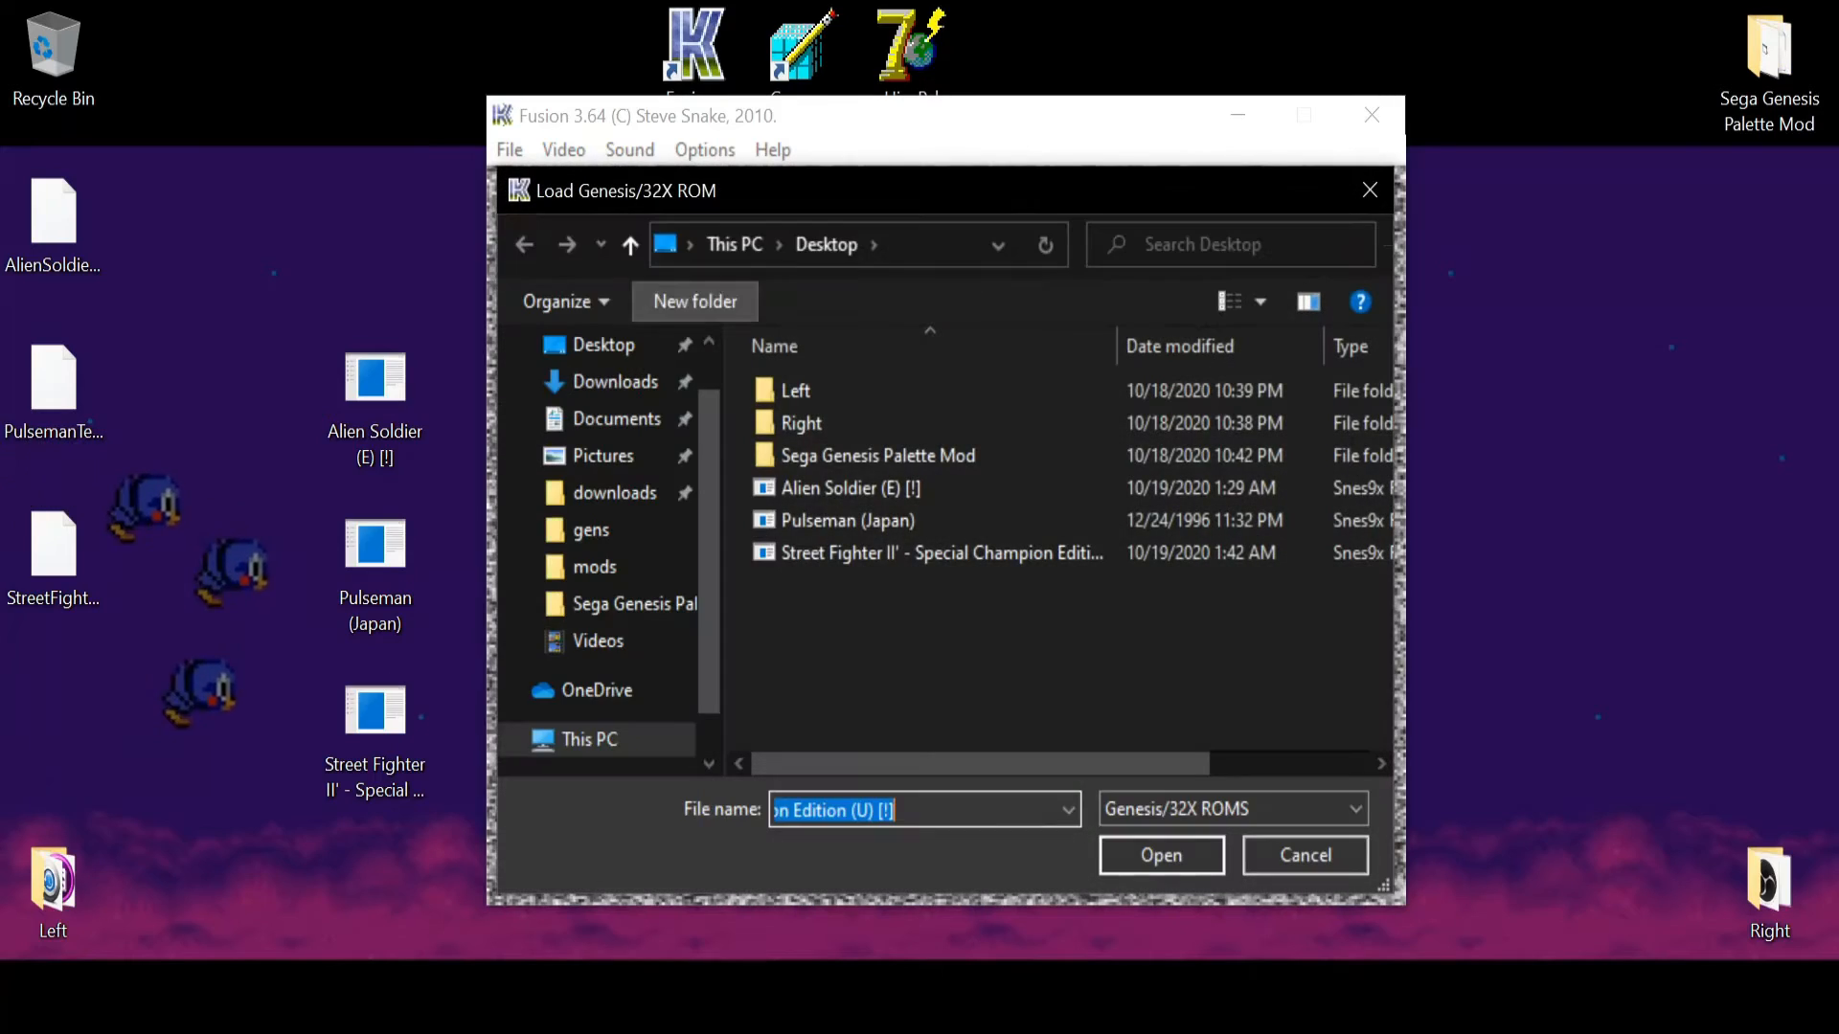
pyautogui.press('Return')
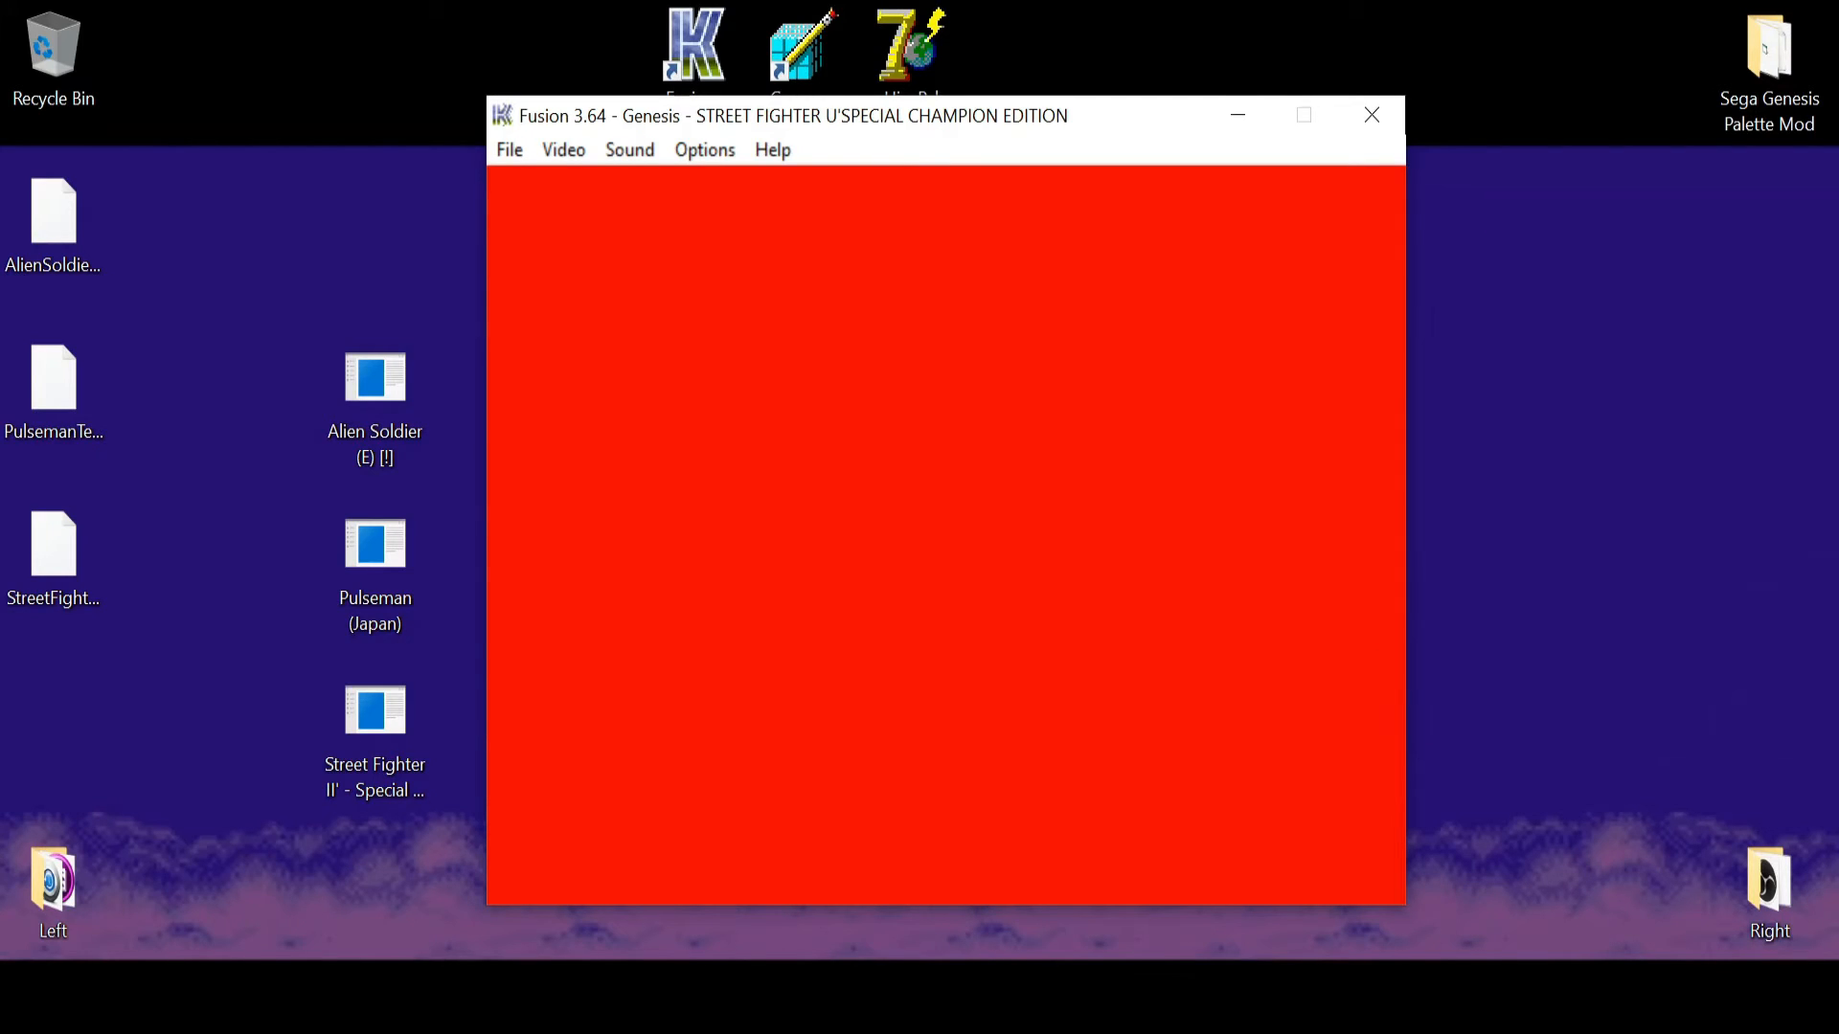
# - Bring up Fusion's Game Genie / PAR code entry and switch to the GameGenie.com page for Street Fighter 2 Championship Edition
pyautogui.click(509, 151)
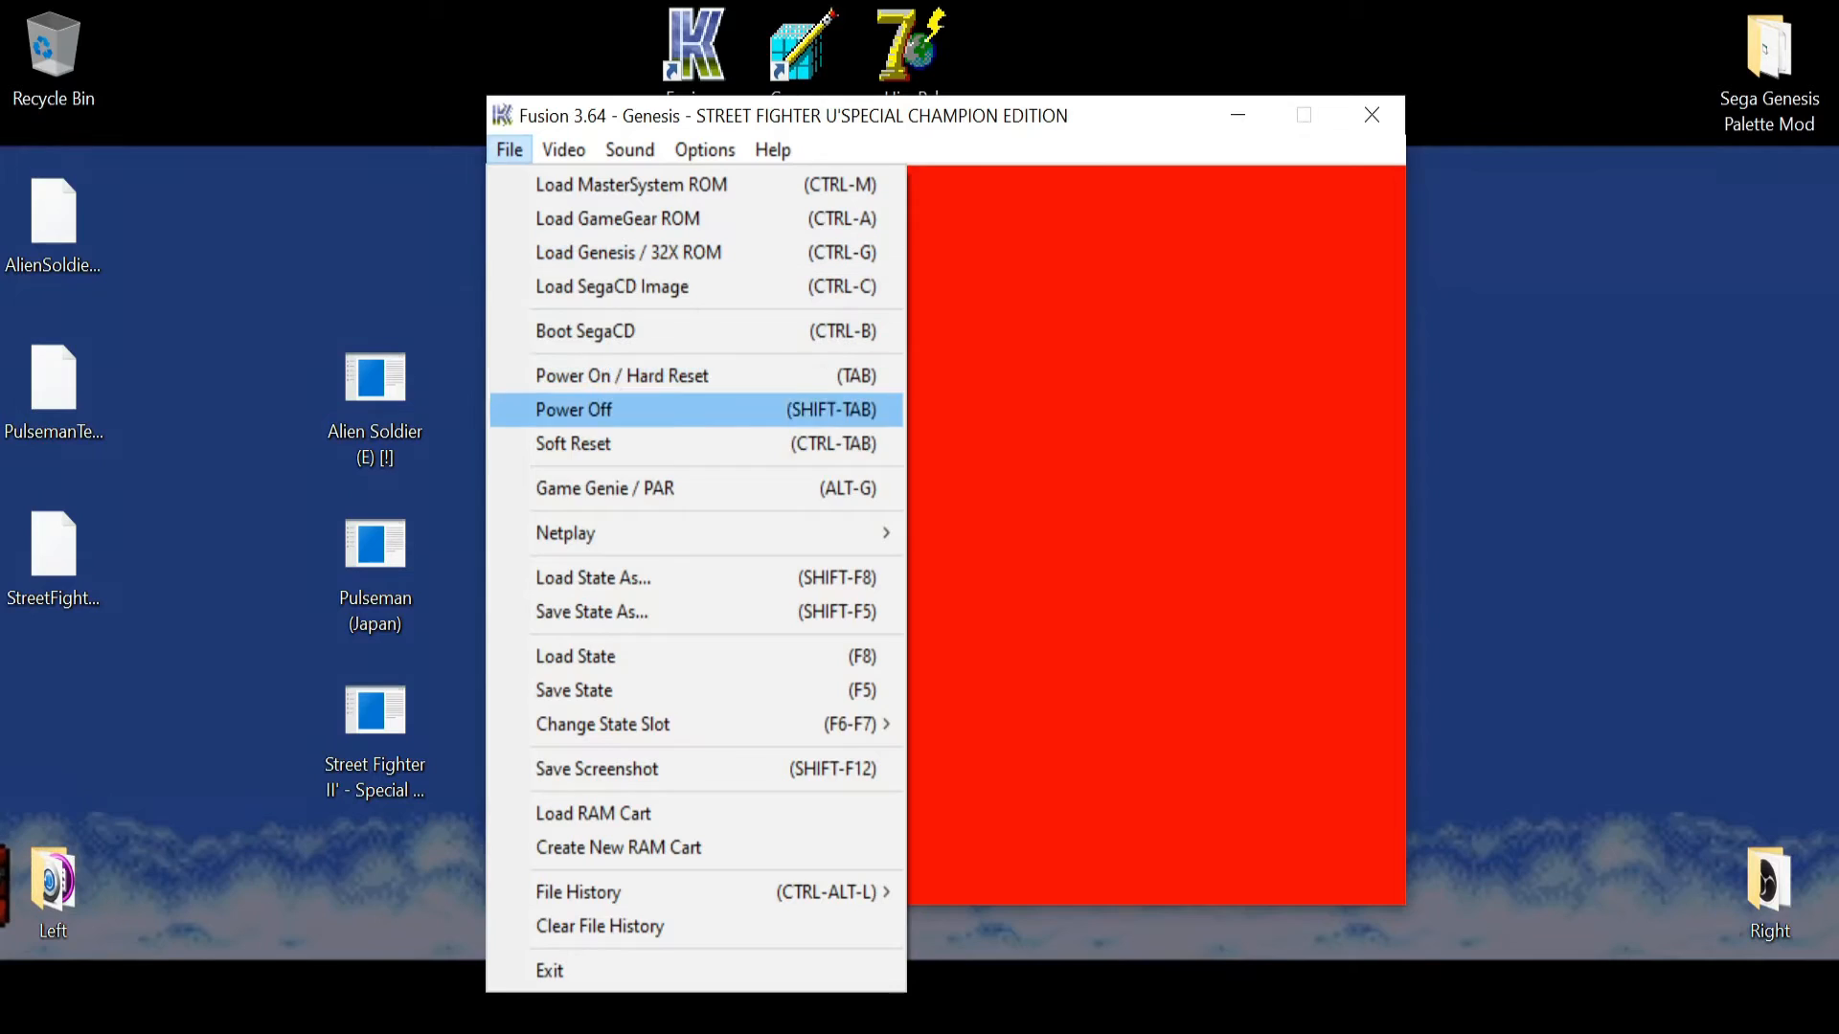
pyautogui.click(606, 489)
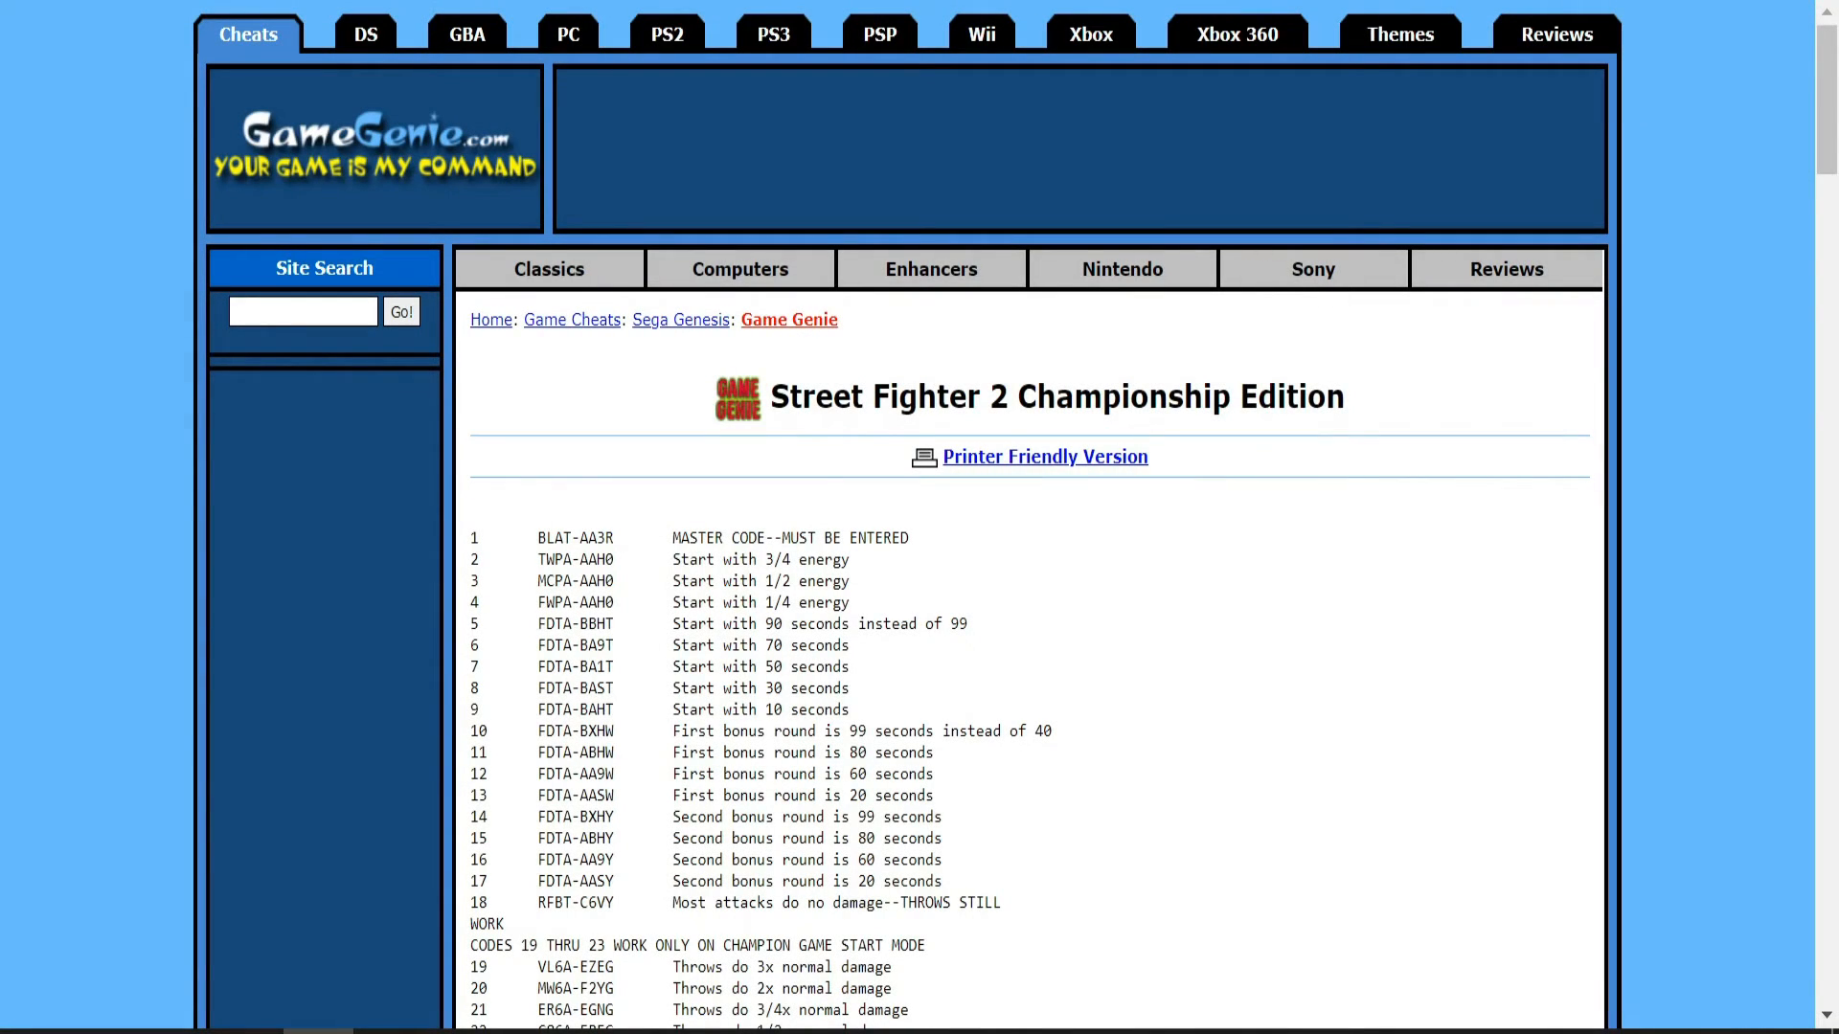
pyautogui.hotkey('alt', 'Tab')
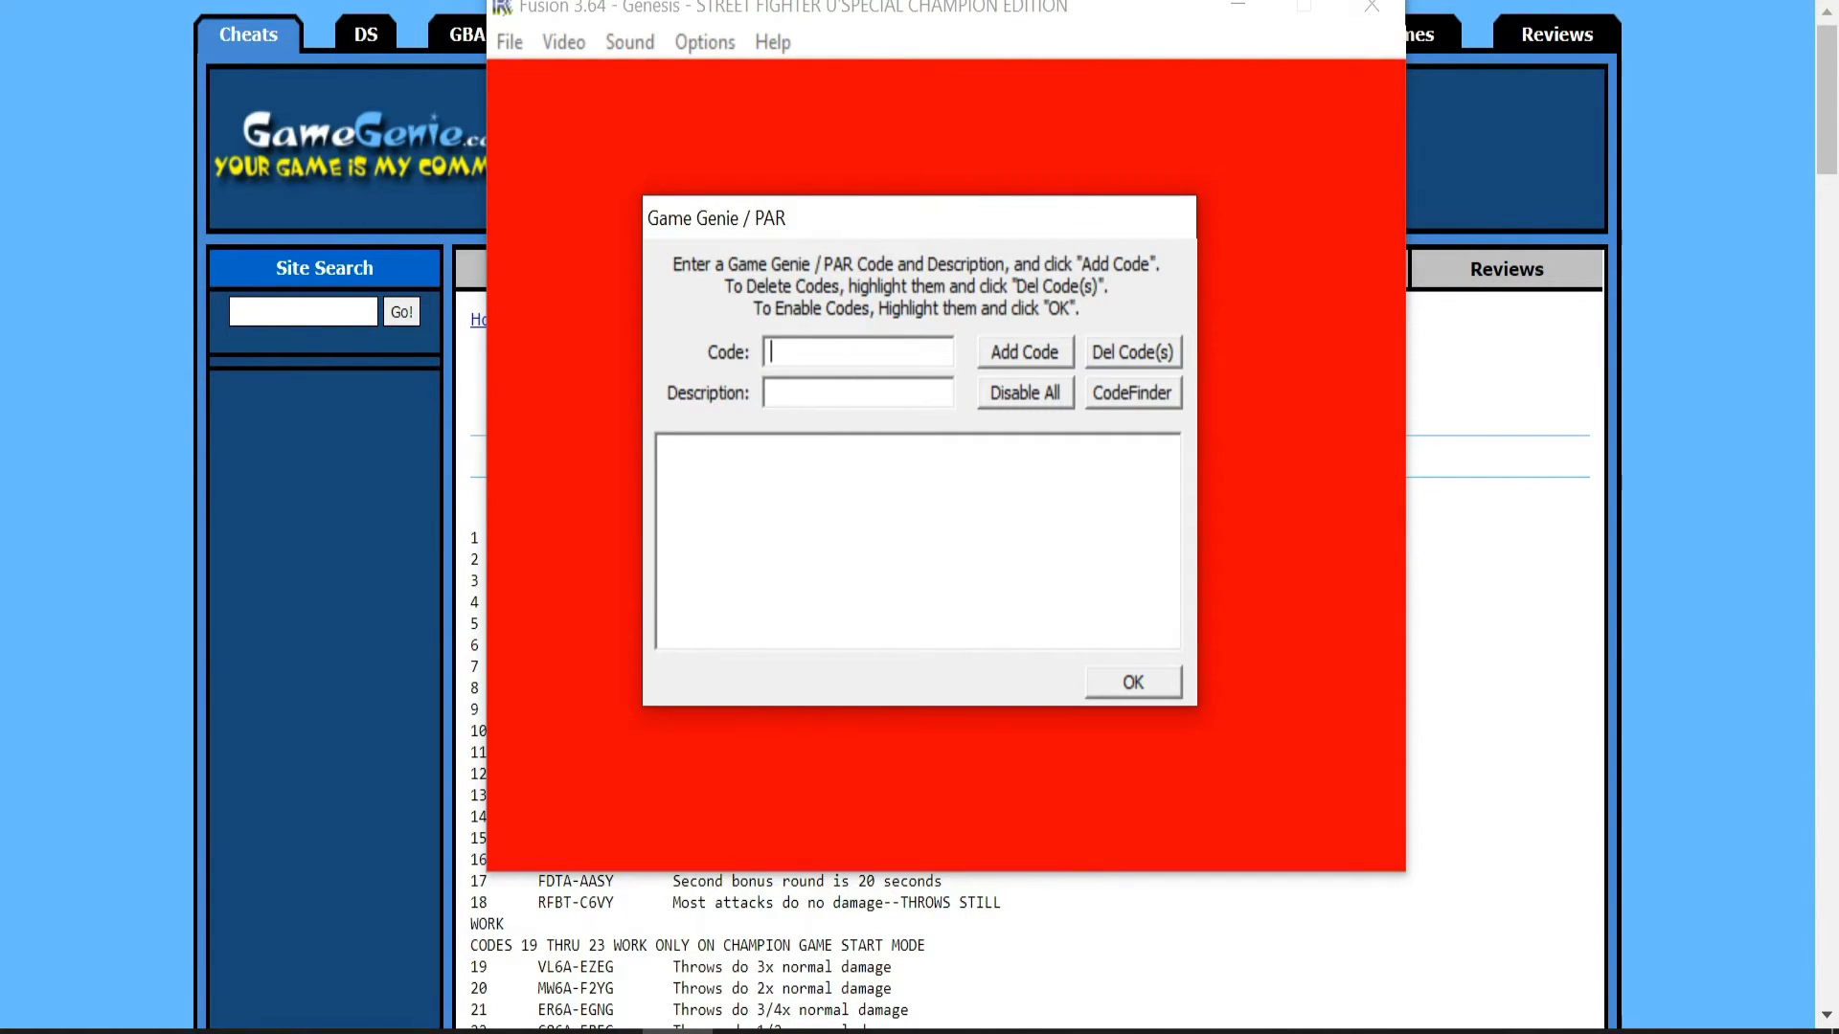
pyautogui.hotkey('alt', 'Tab')
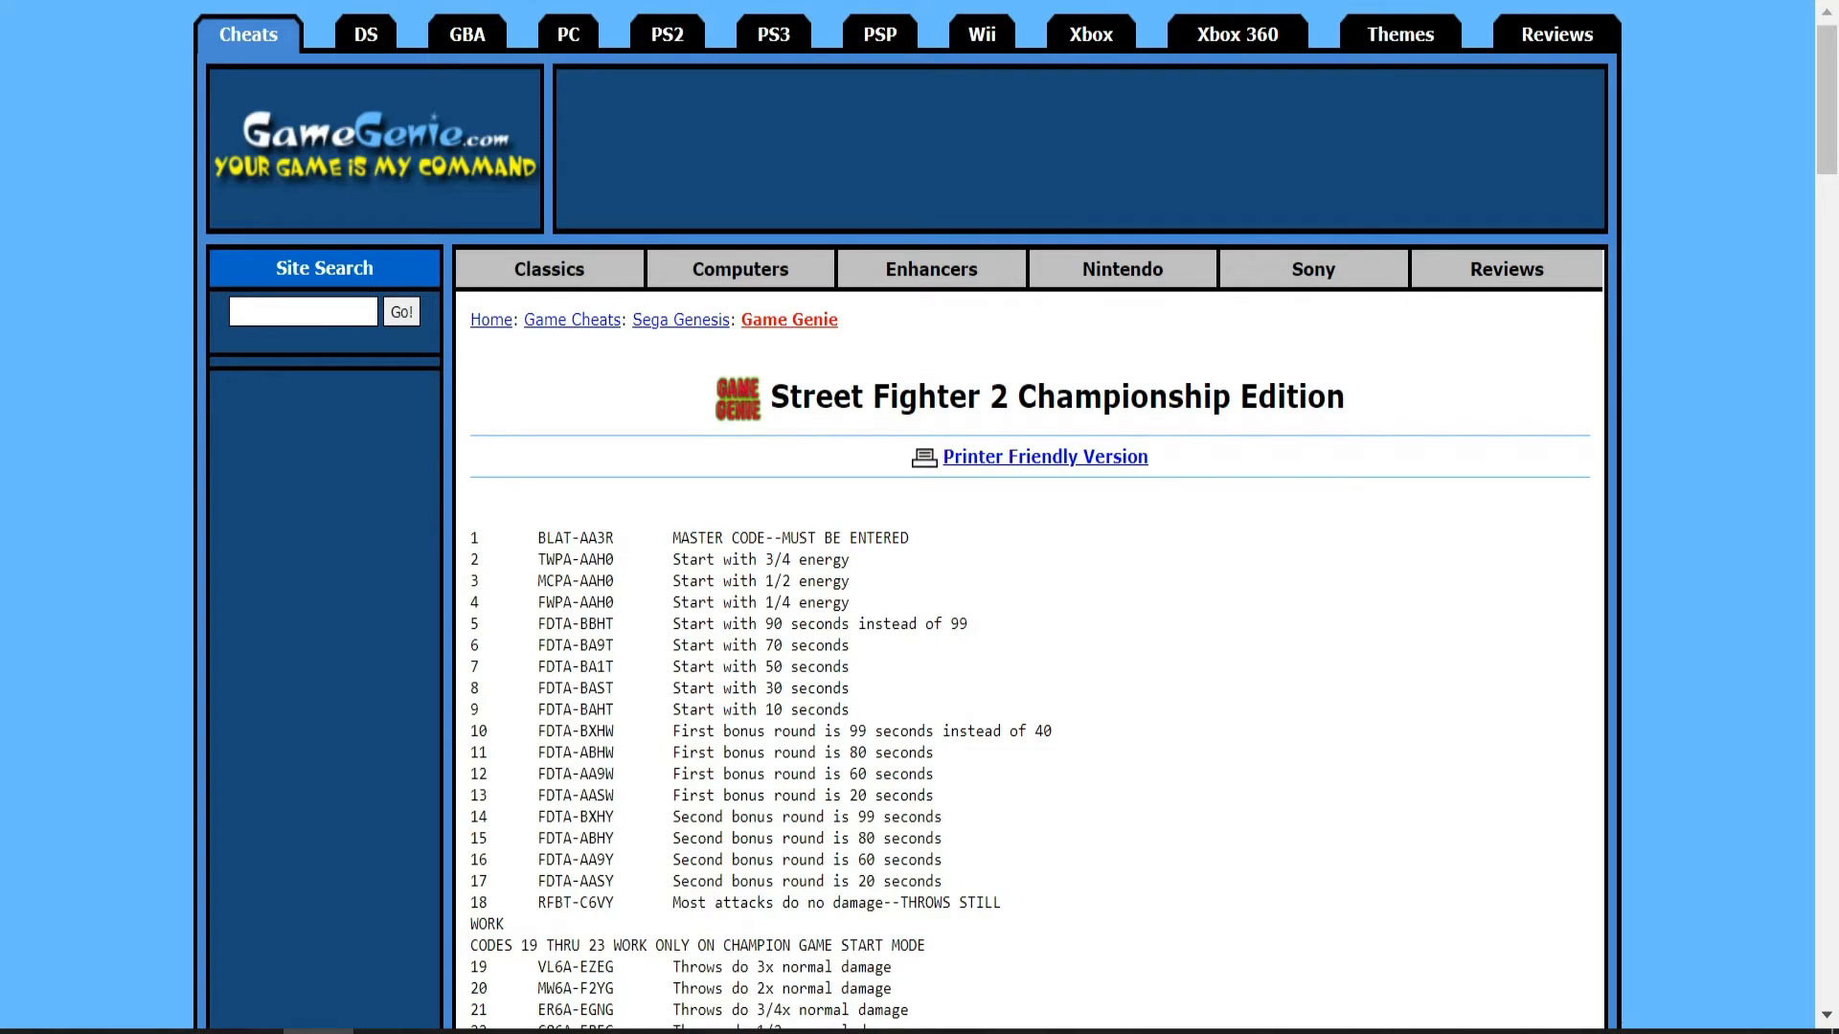
# - Copy the master code BLAT-AA3R from the Street Fighter 2 Championship Edition code list
pyautogui.moveTo(631, 538); pyautogui.dragTo(598, 537)
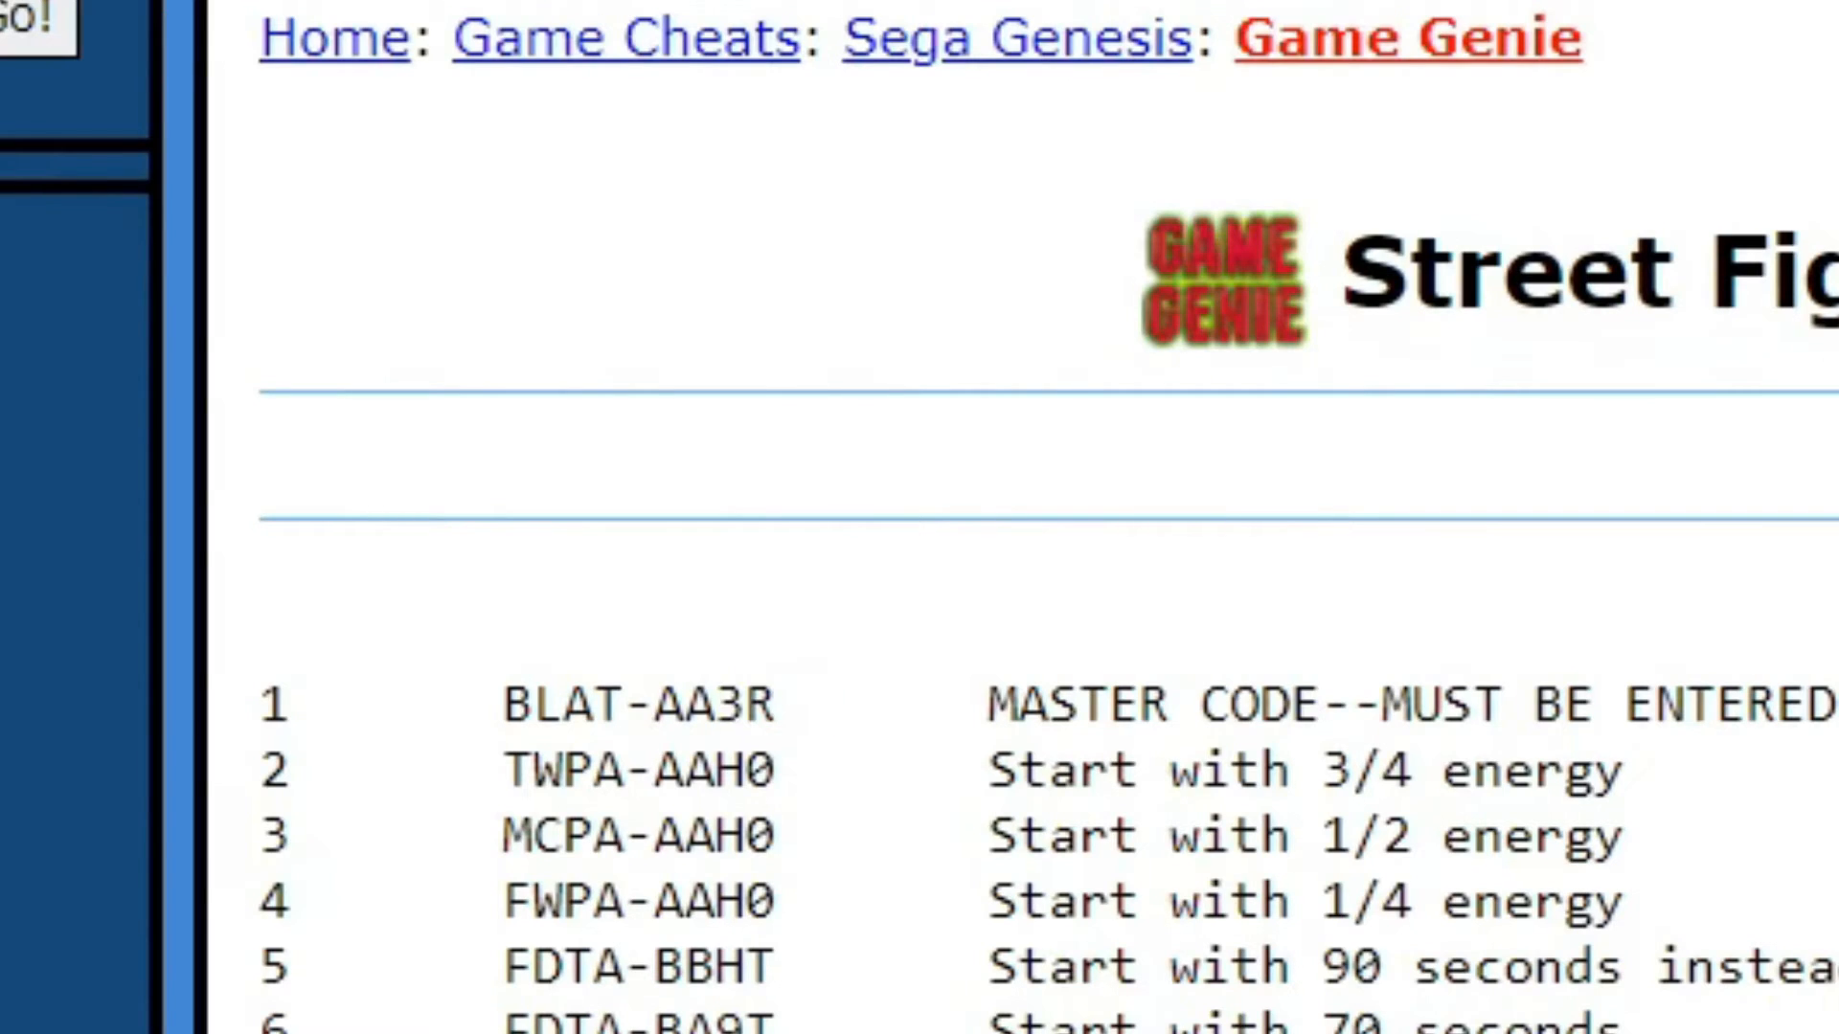
pyautogui.moveTo(746, 704); pyautogui.dragTo(624, 704)
pyautogui.moveTo(776, 704); pyautogui.dragTo(501, 704)
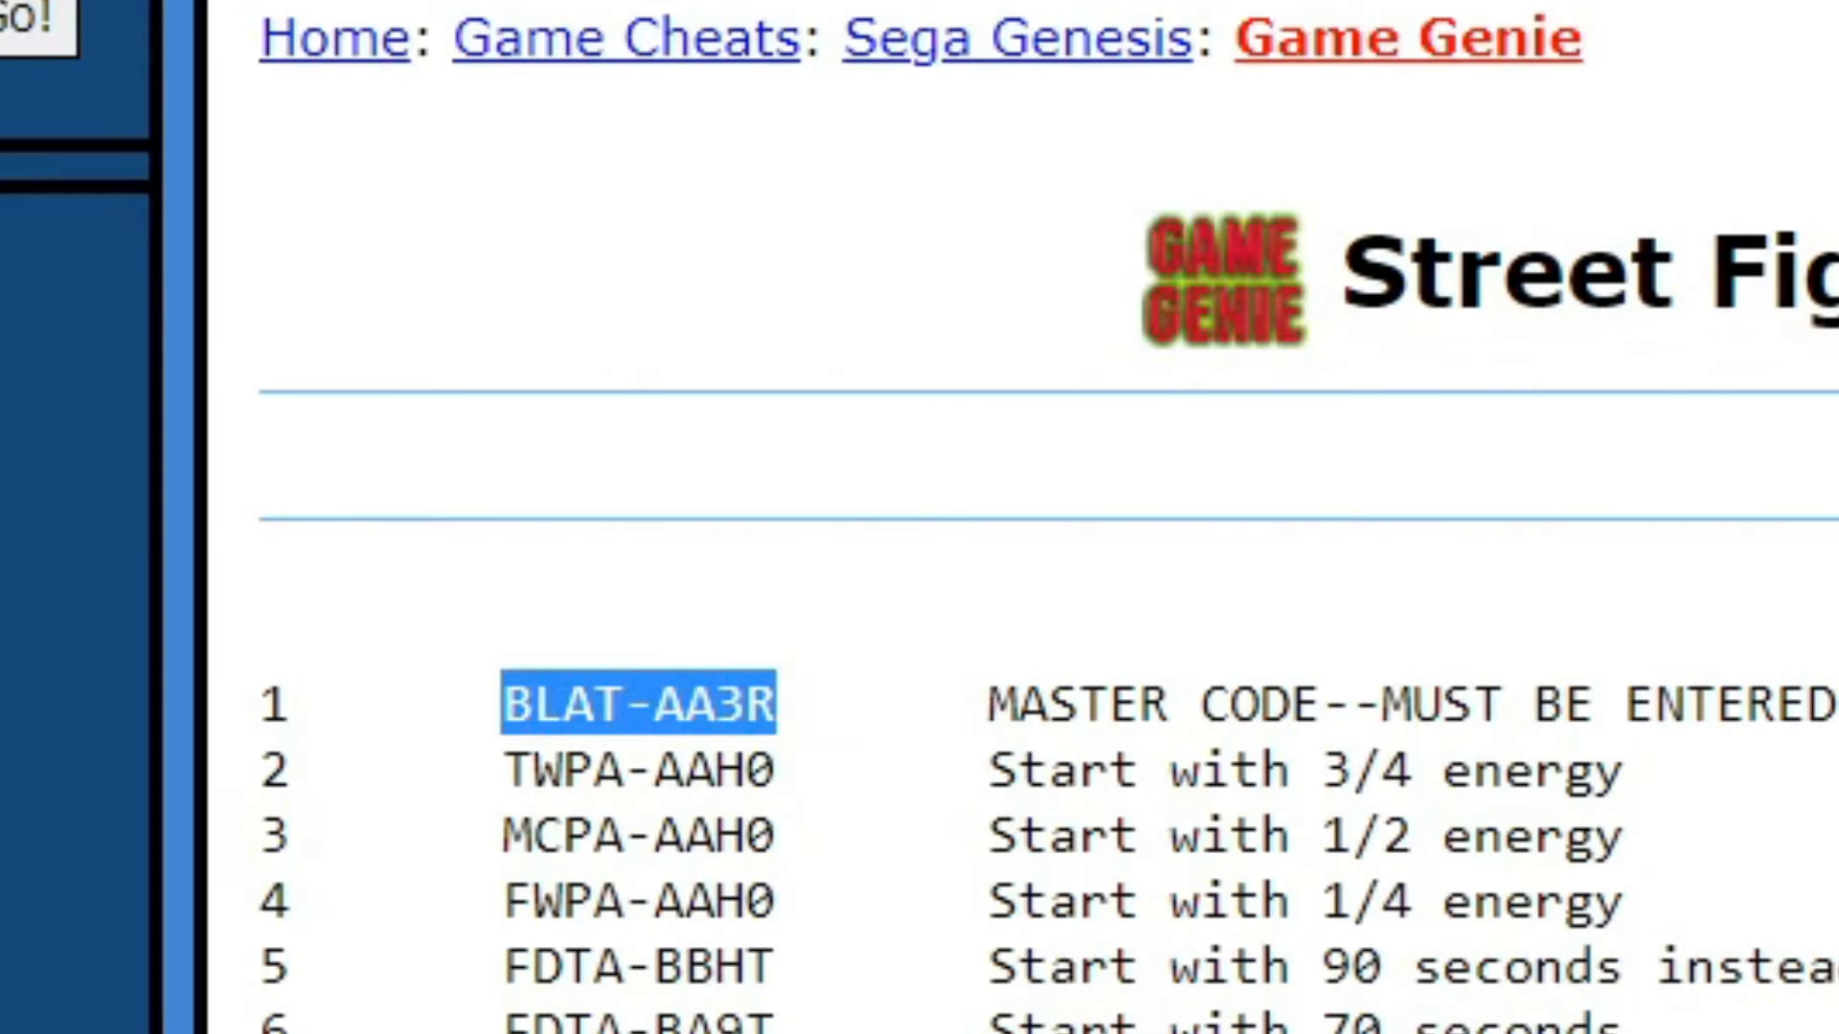
pyautogui.rightClick(604, 702)
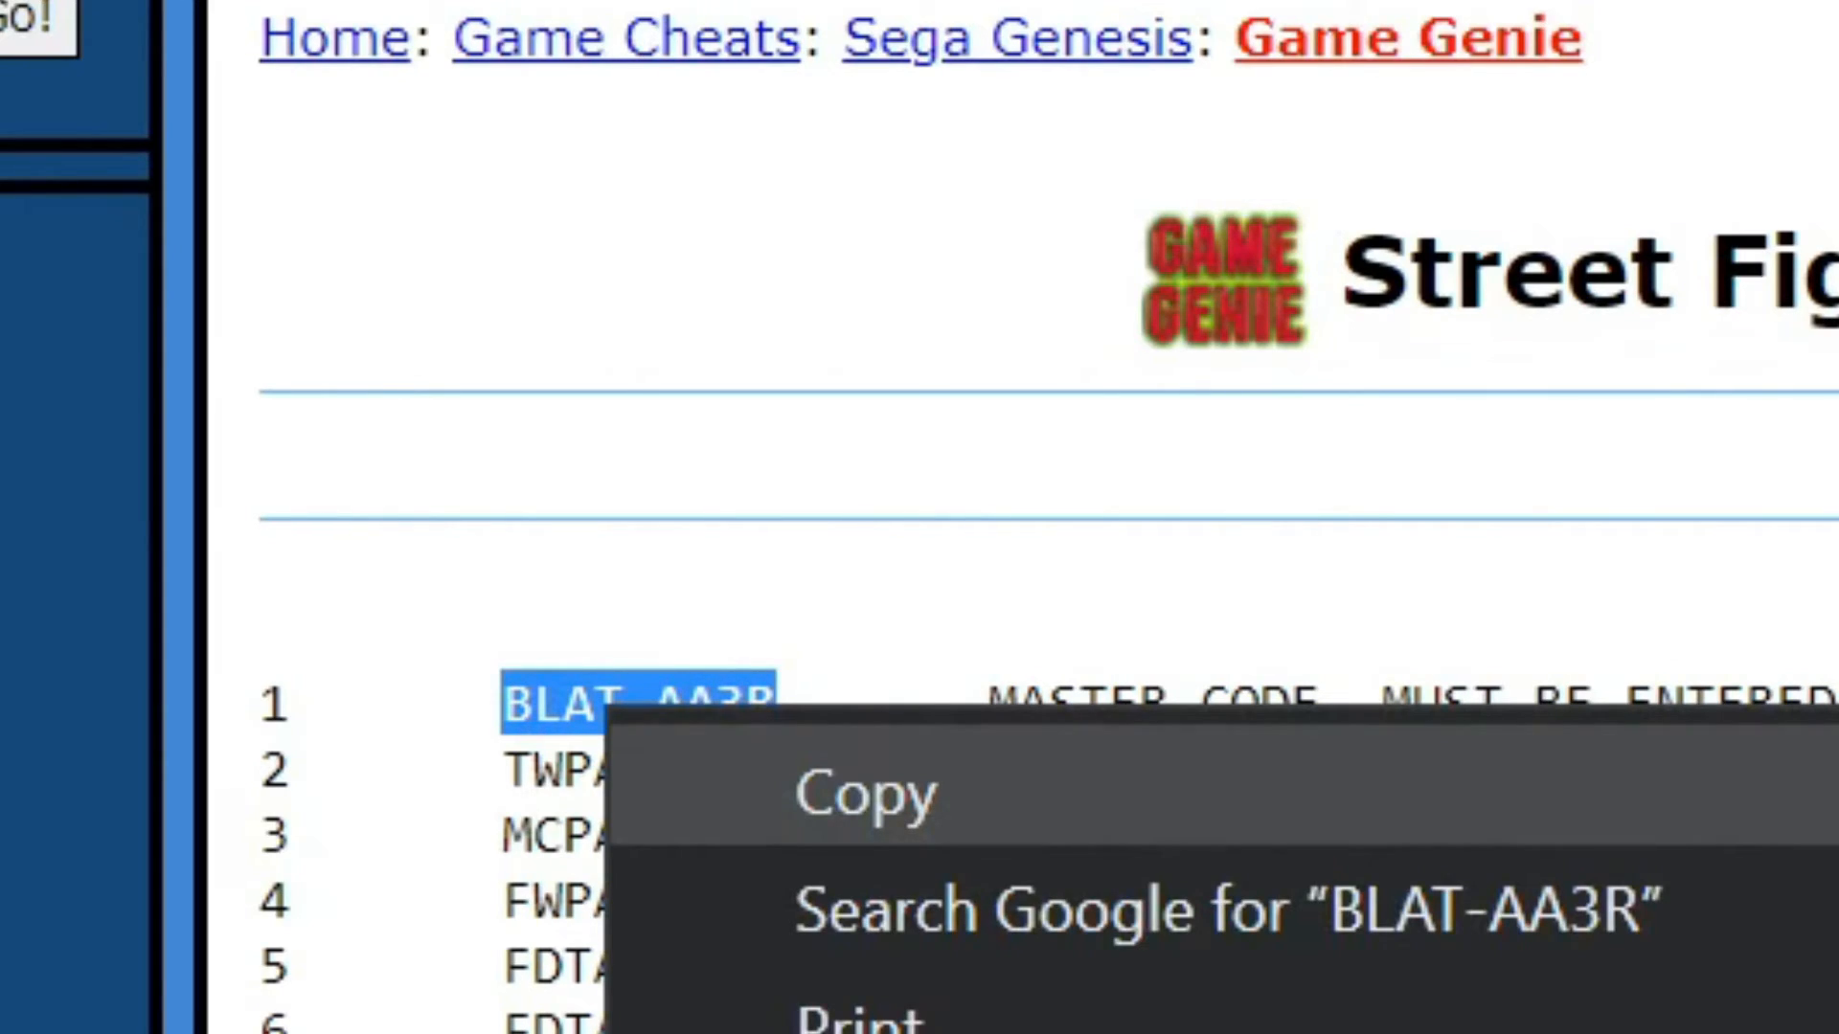
pyautogui.press('Return')
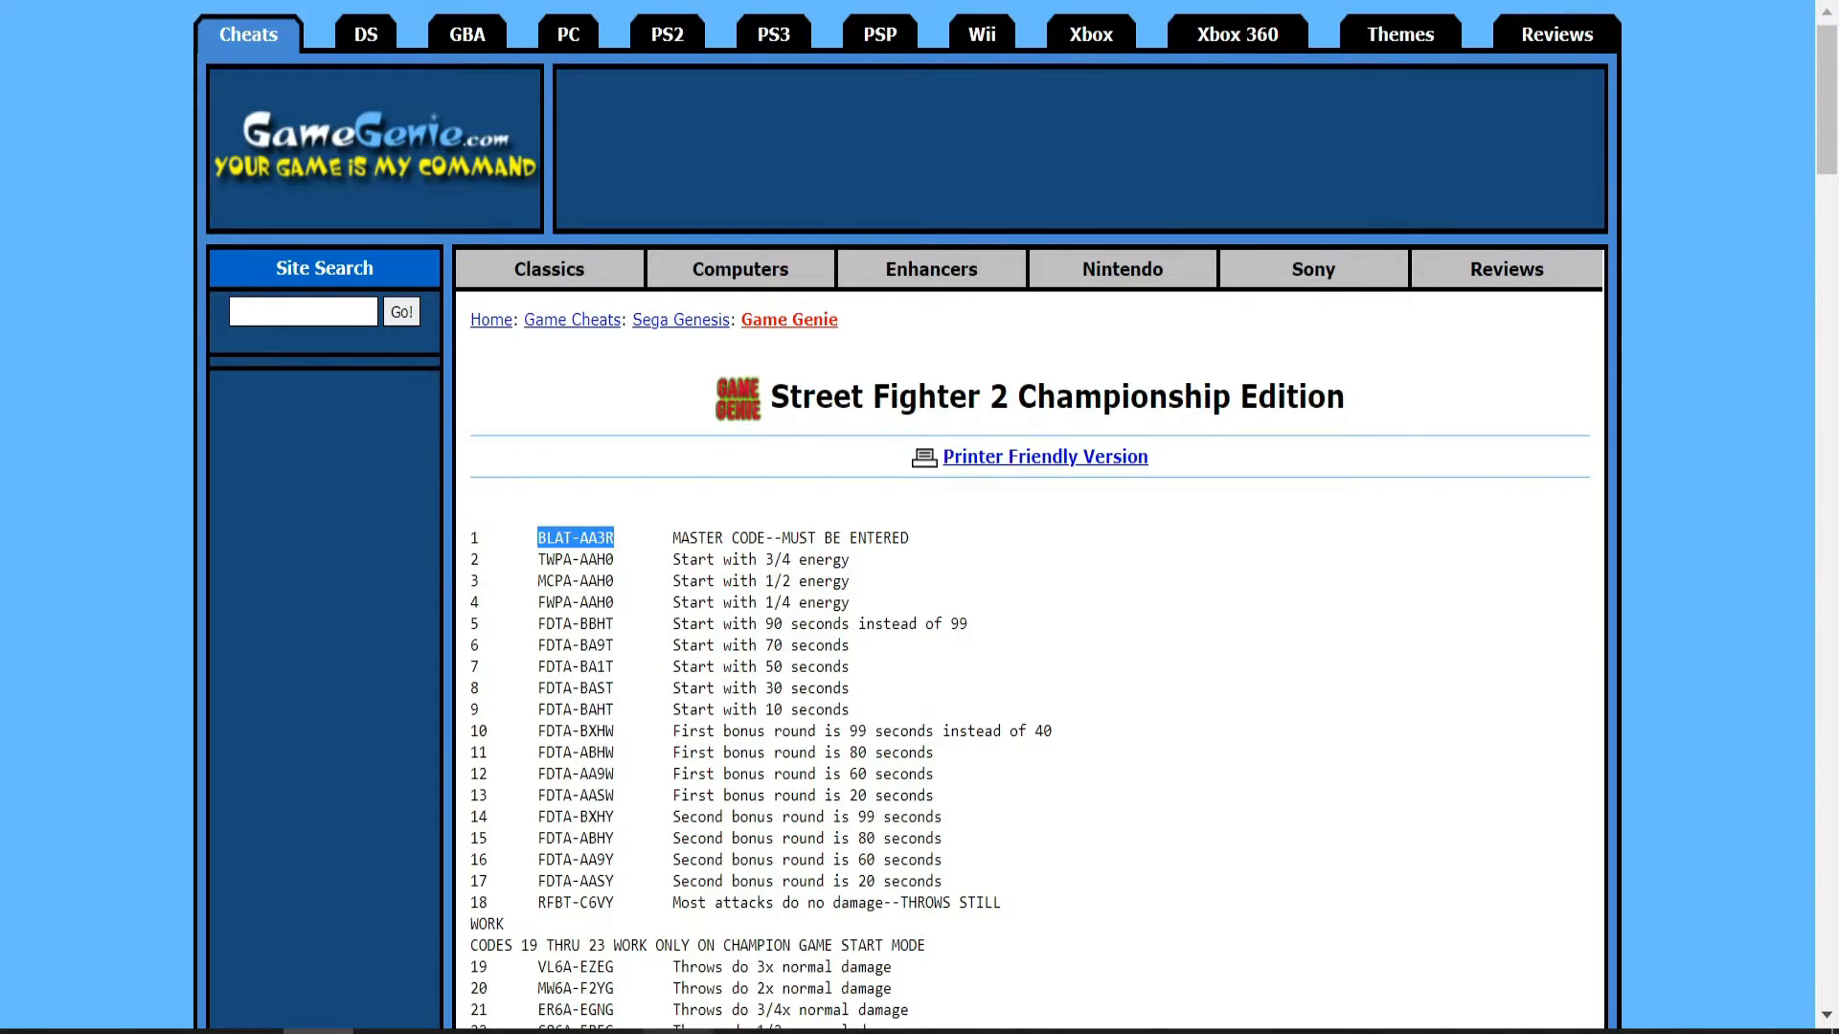
# - Switch back to Fusion, add the copied BLAT-AA3R code with the description Master Code, and enable it
pyautogui.hotkey('alt', 'Tab')
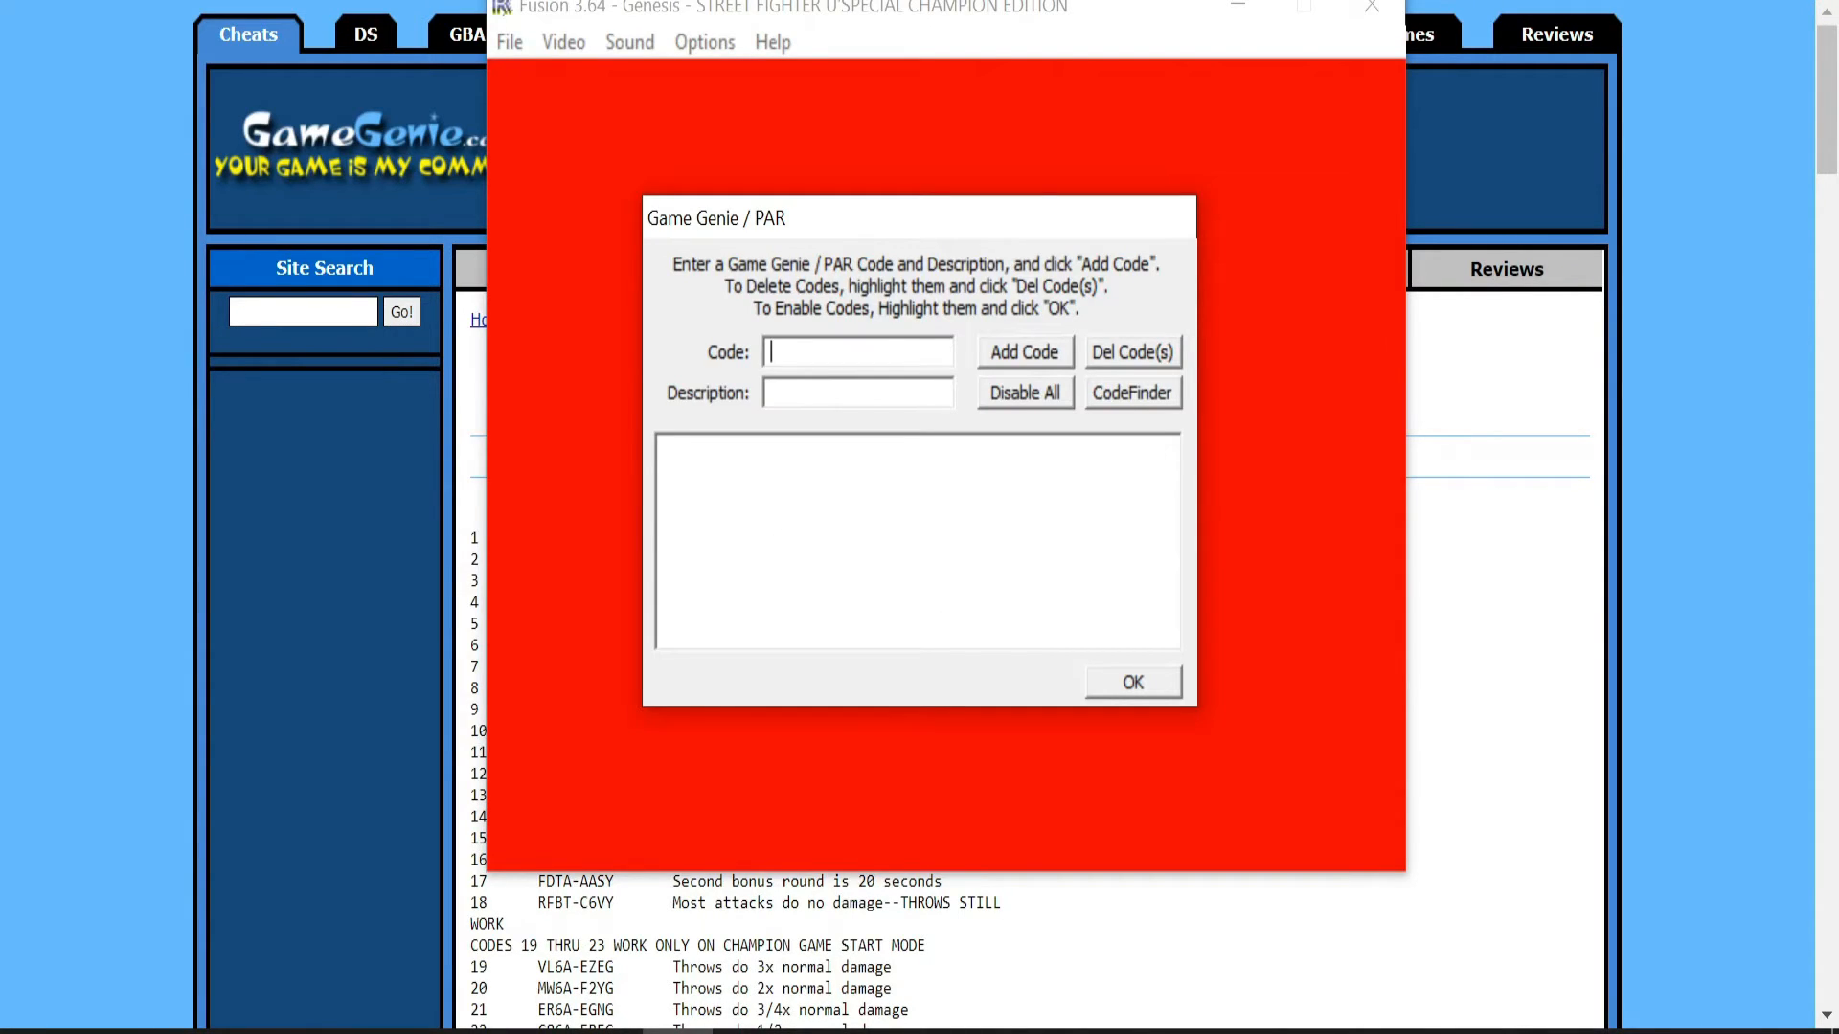
pyautogui.hotkey('ctrl', 'v')
pyautogui.press('Tab')
pyautogui.write('Master Code')
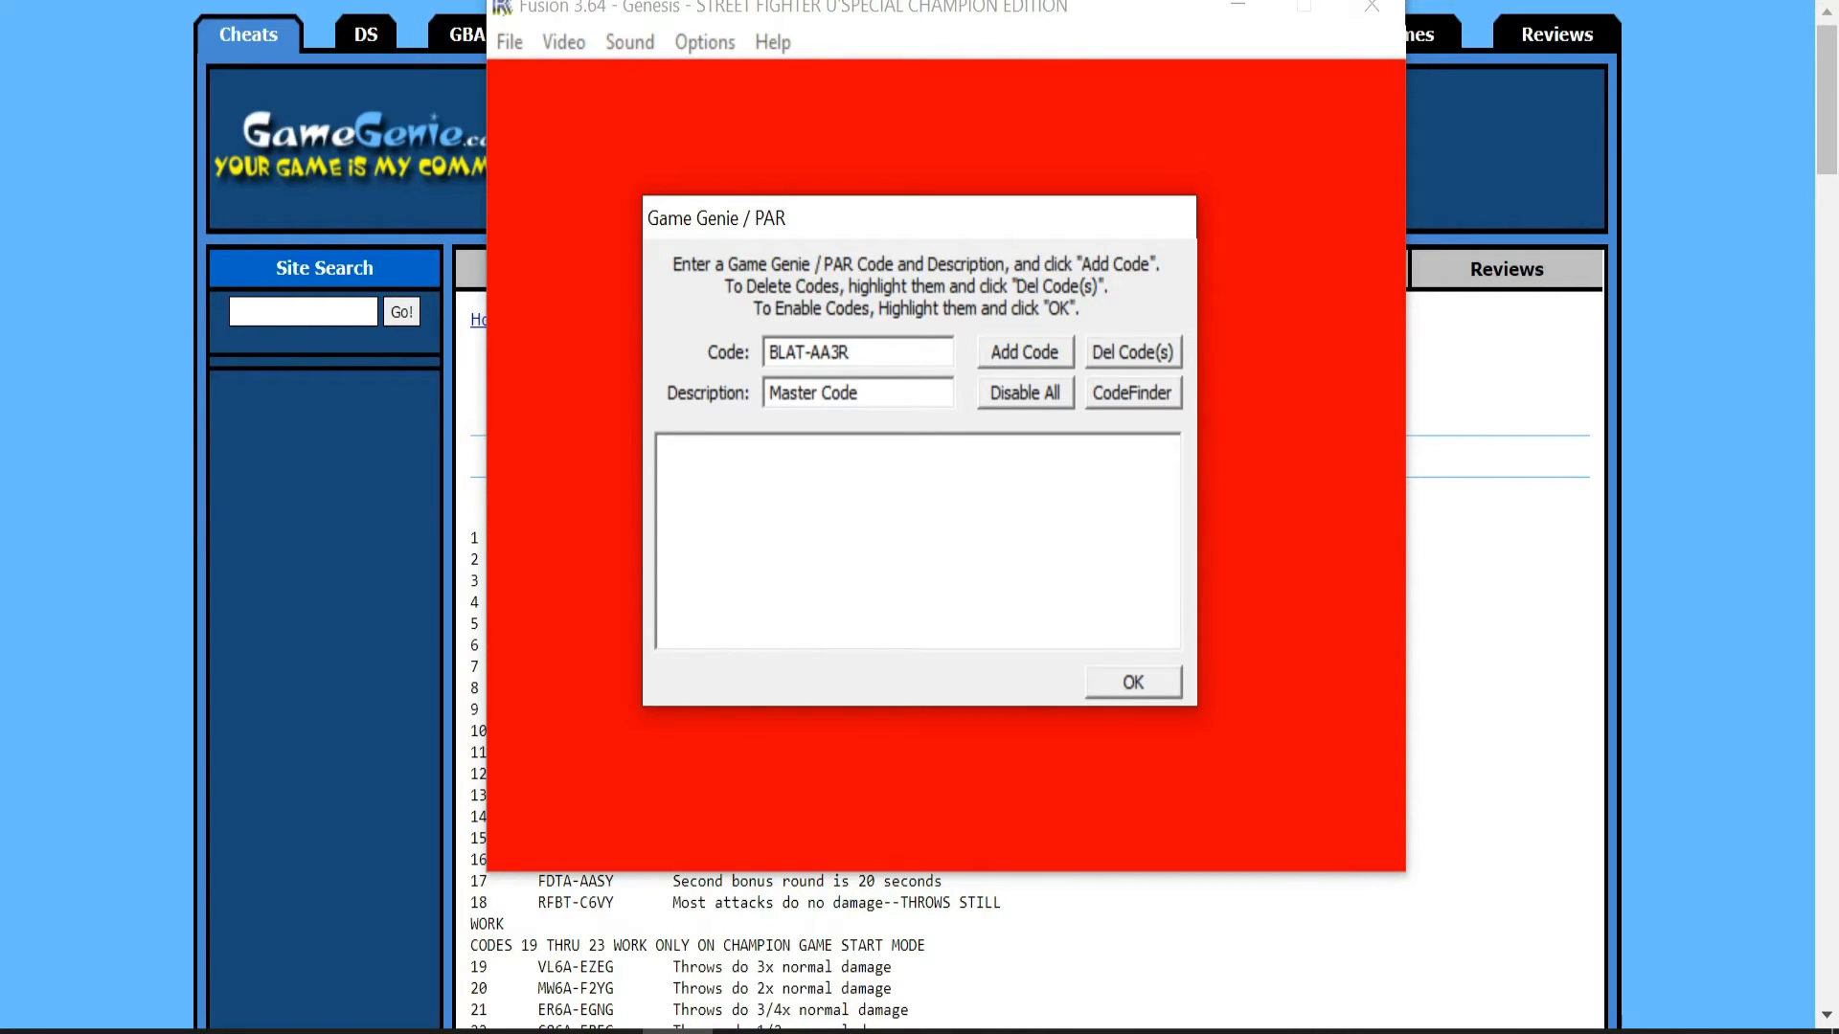
pyautogui.press('Return')
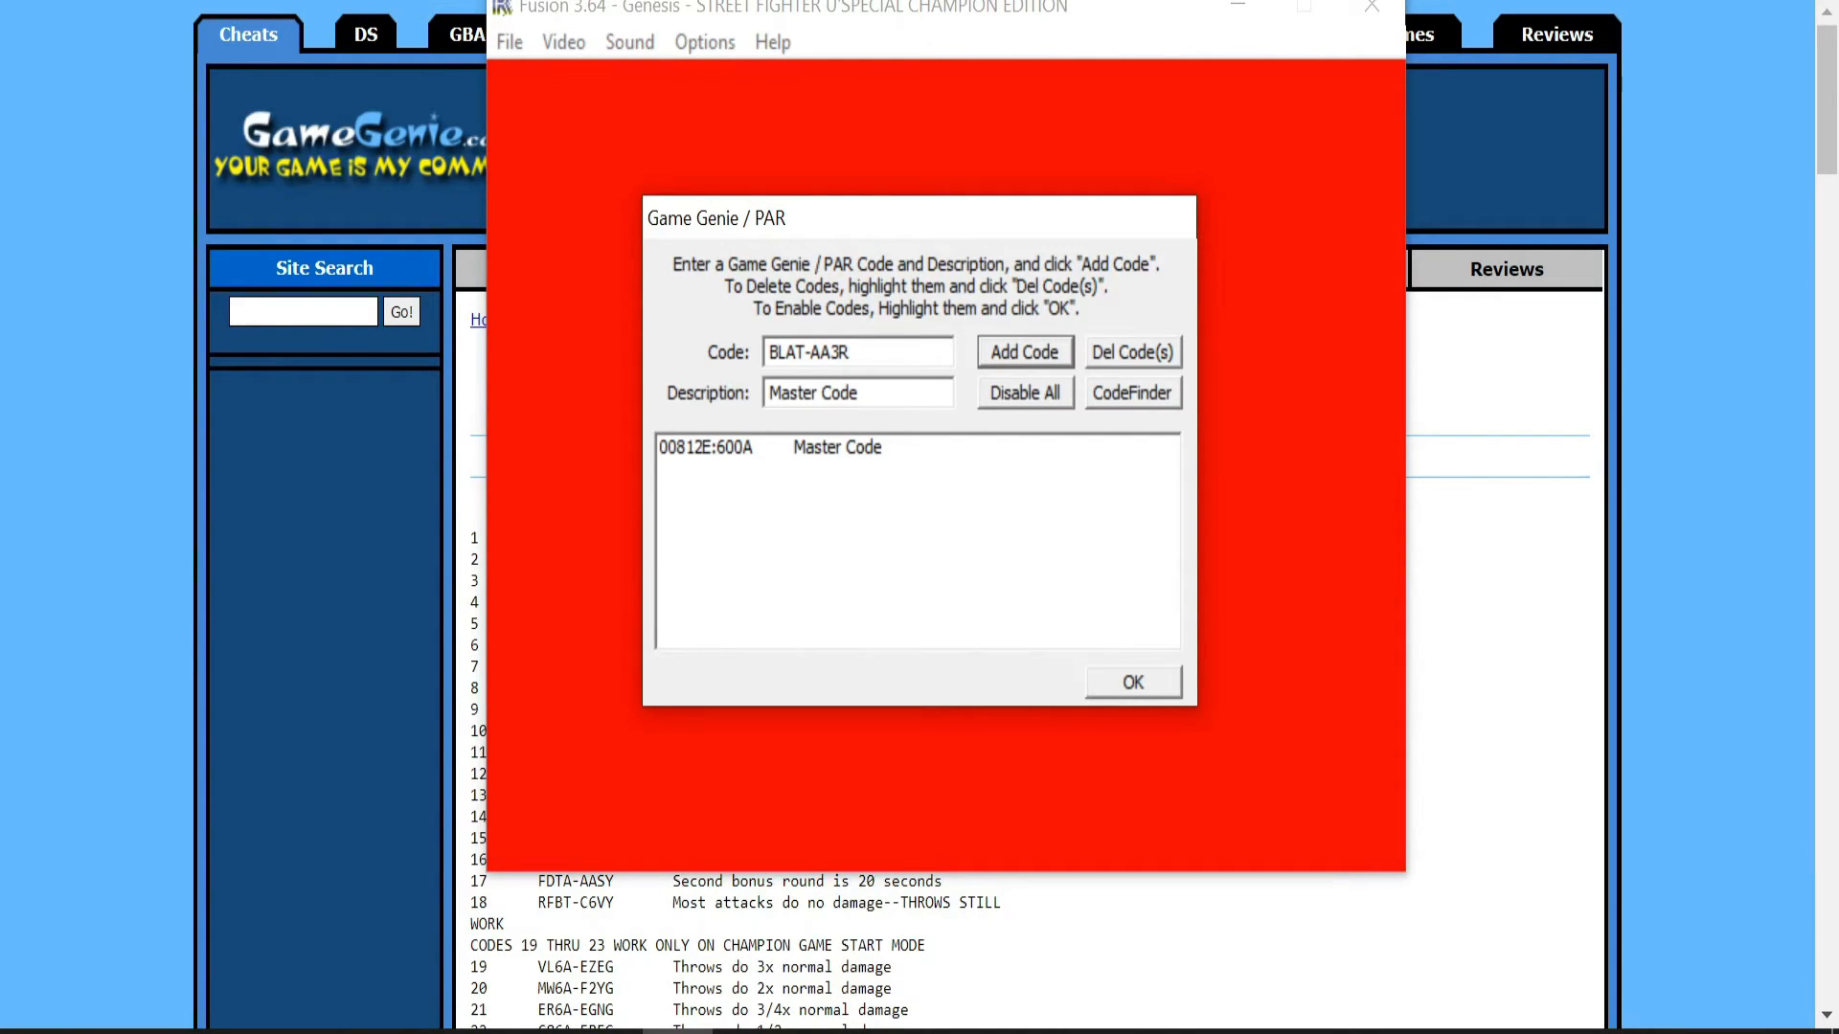
pyautogui.click(728, 448)
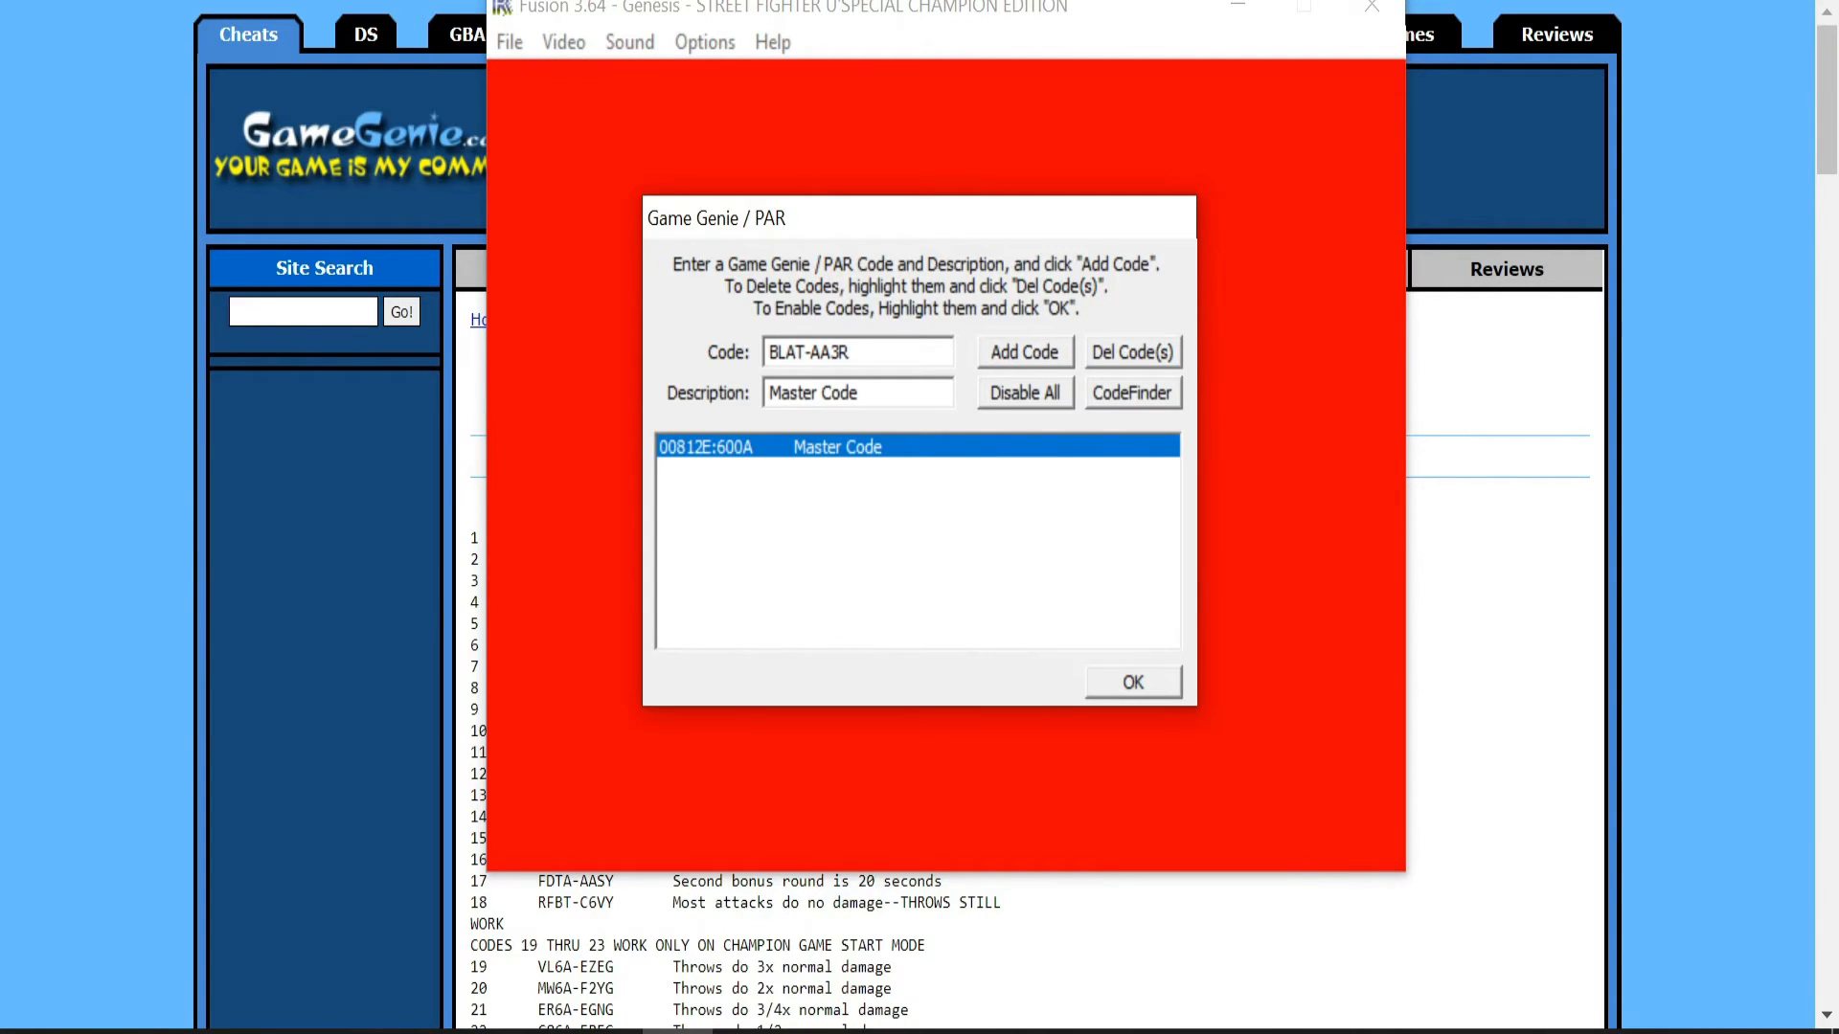
pyautogui.press('Return')
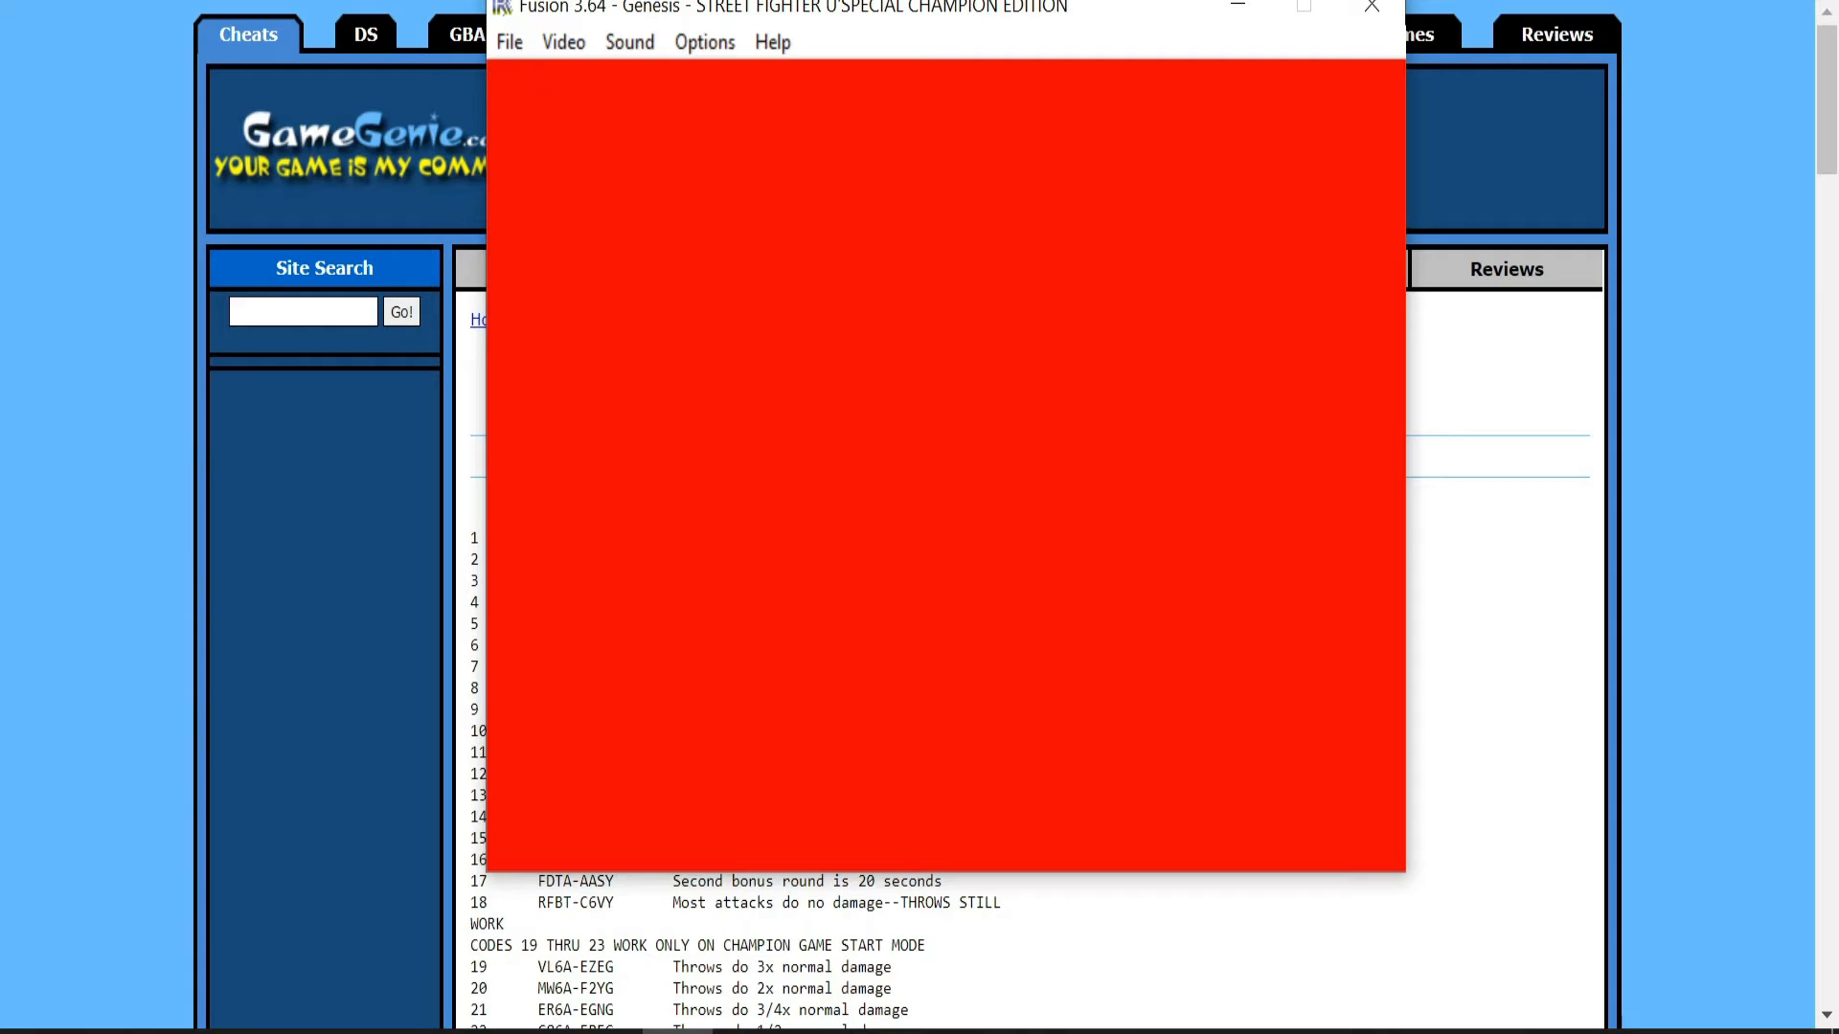
# - Reset the game in Fusion and start a single-player Champion match with Ryu against Ken
pyautogui.click(510, 42)
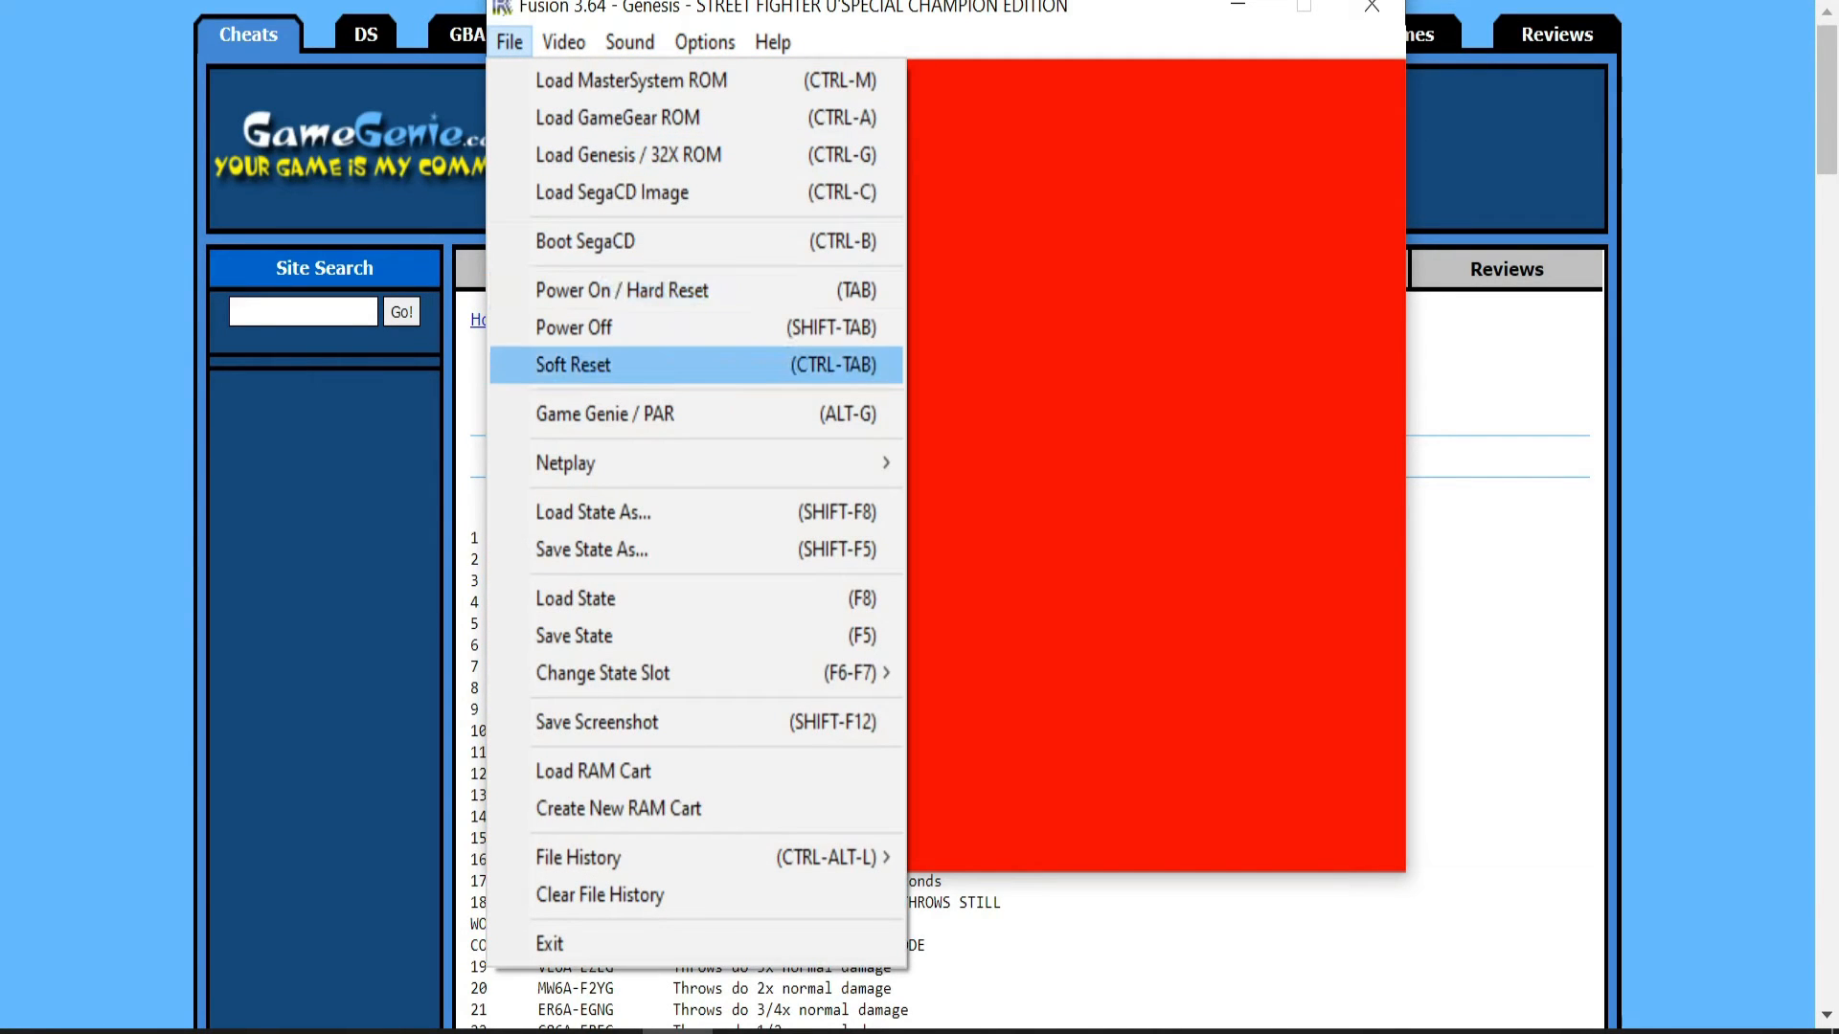
pyautogui.press('Return')
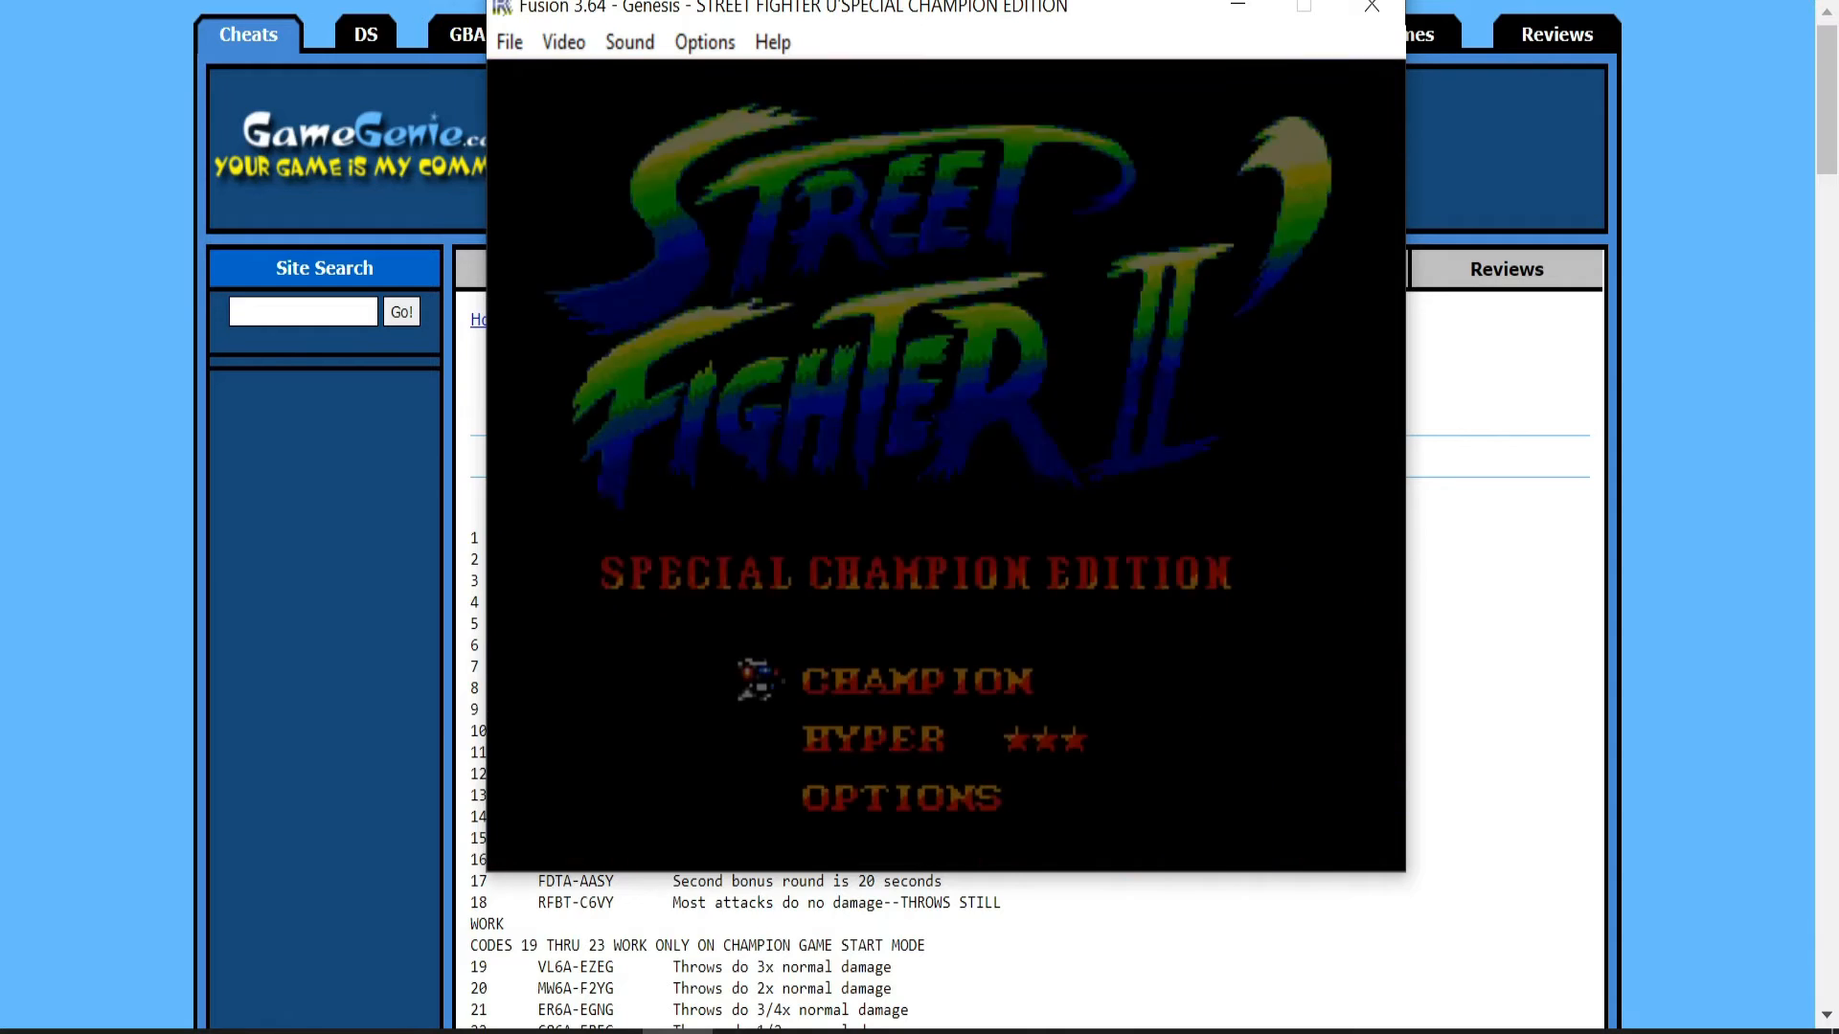
pyautogui.press('Return')
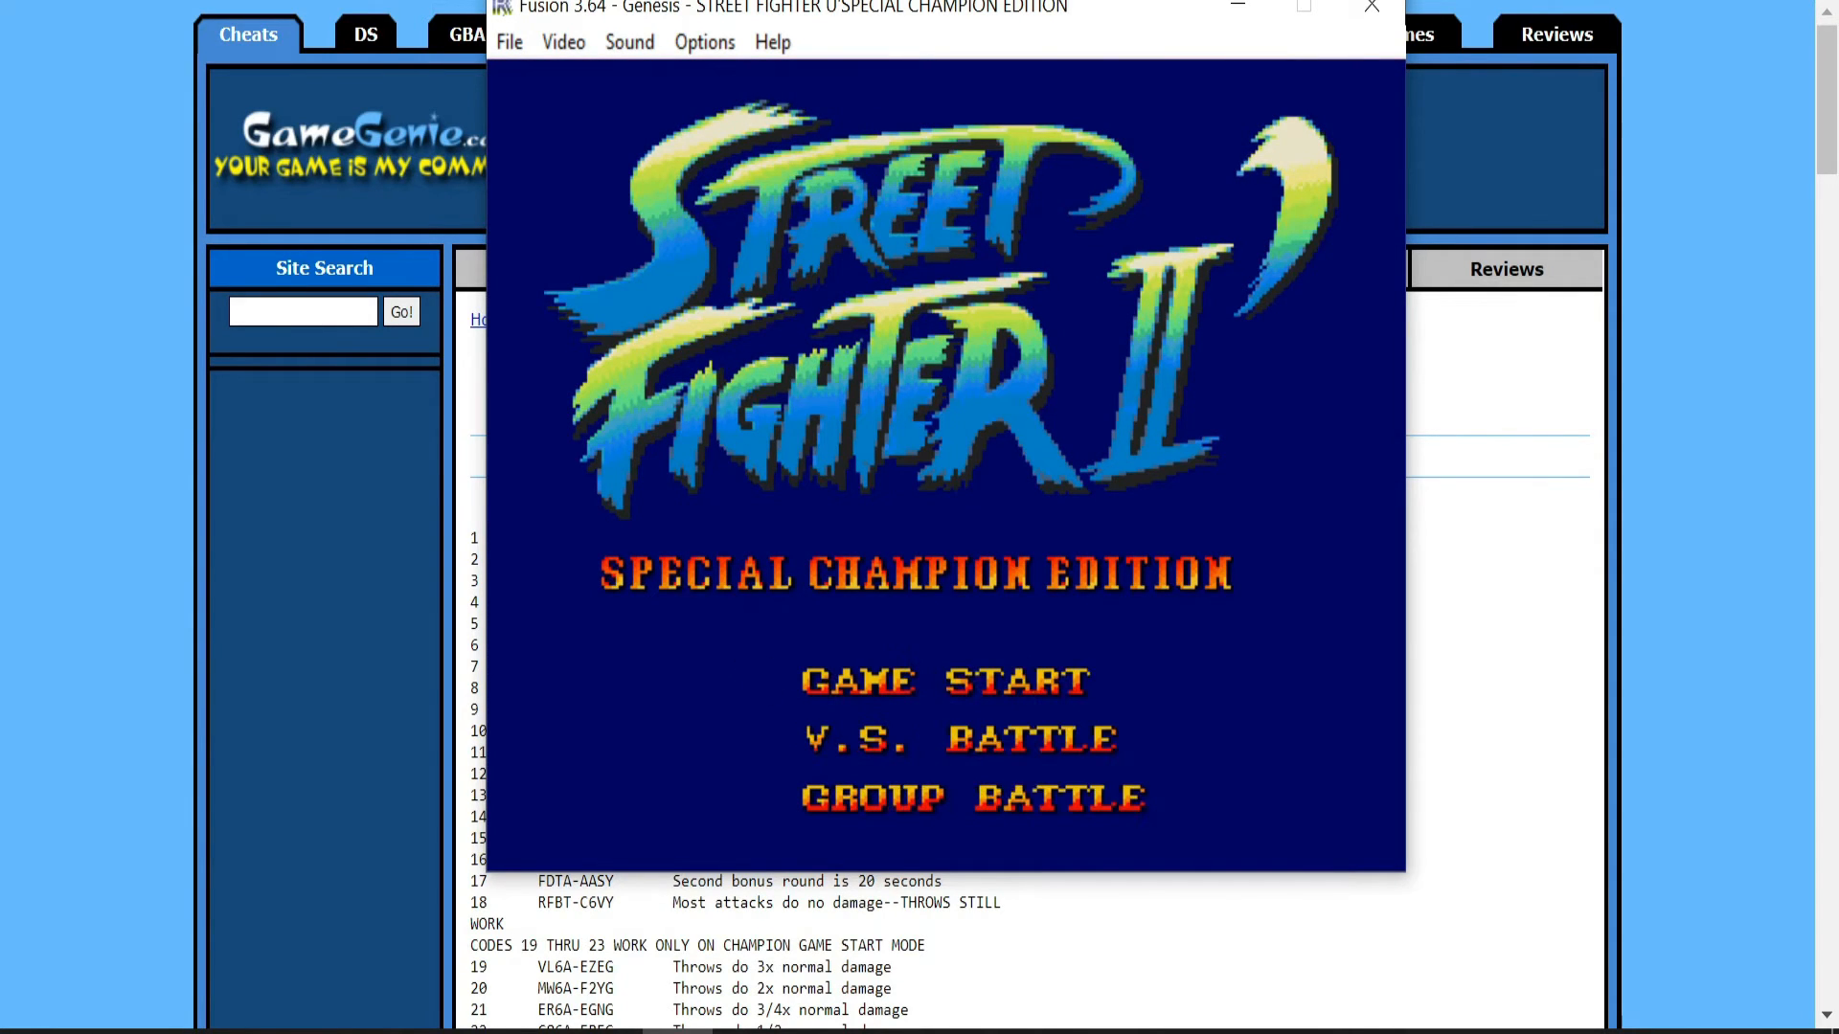
pyautogui.press('Return')
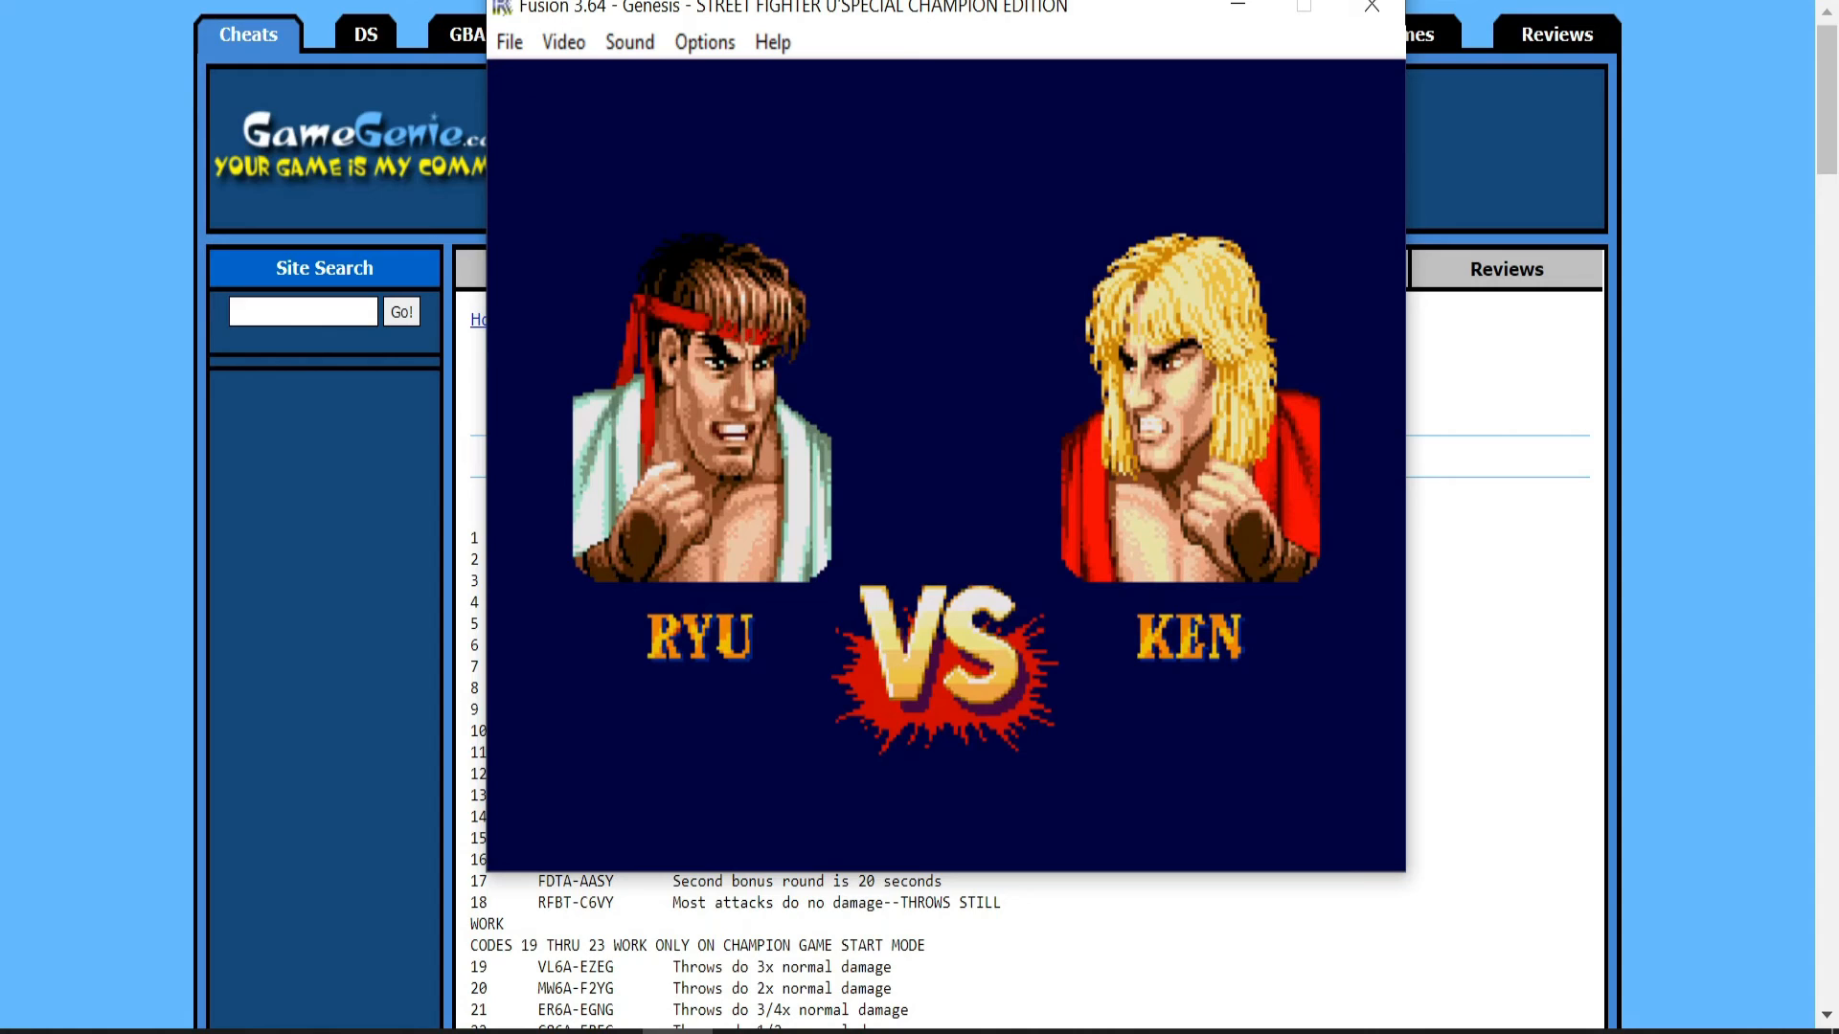
pyautogui.click(509, 42)
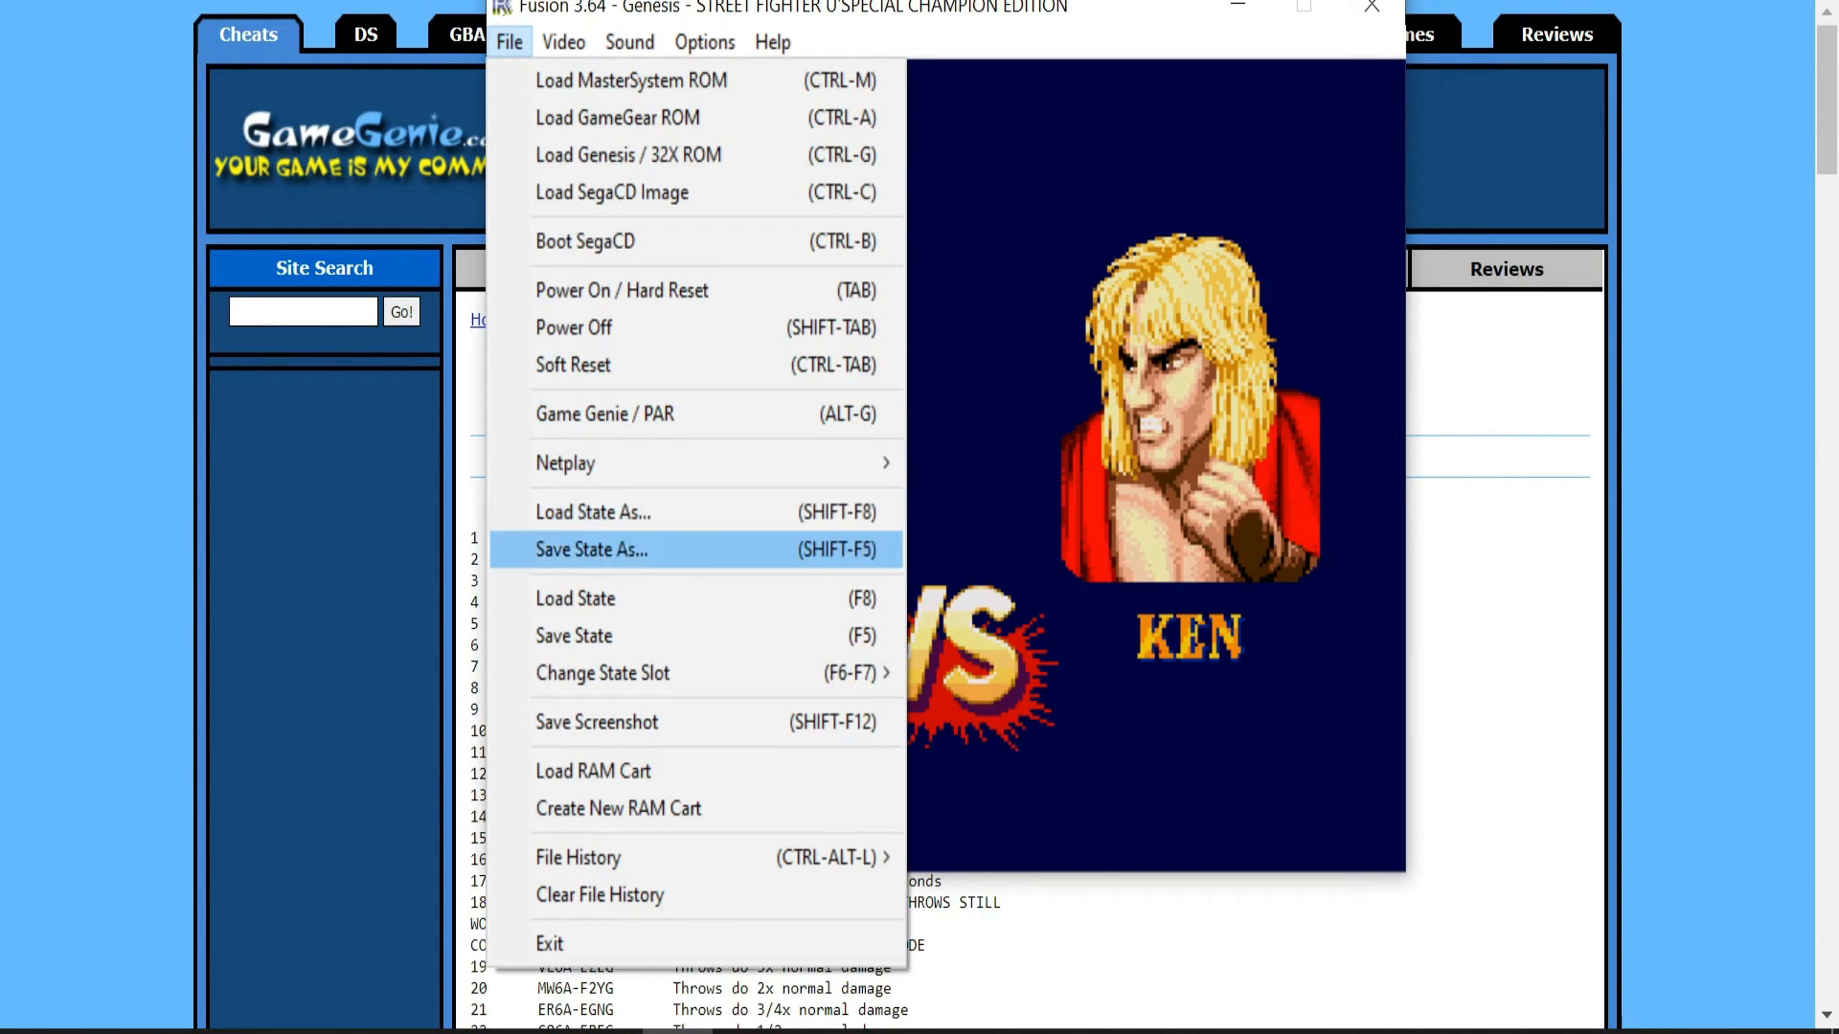
pyautogui.press('Escape')
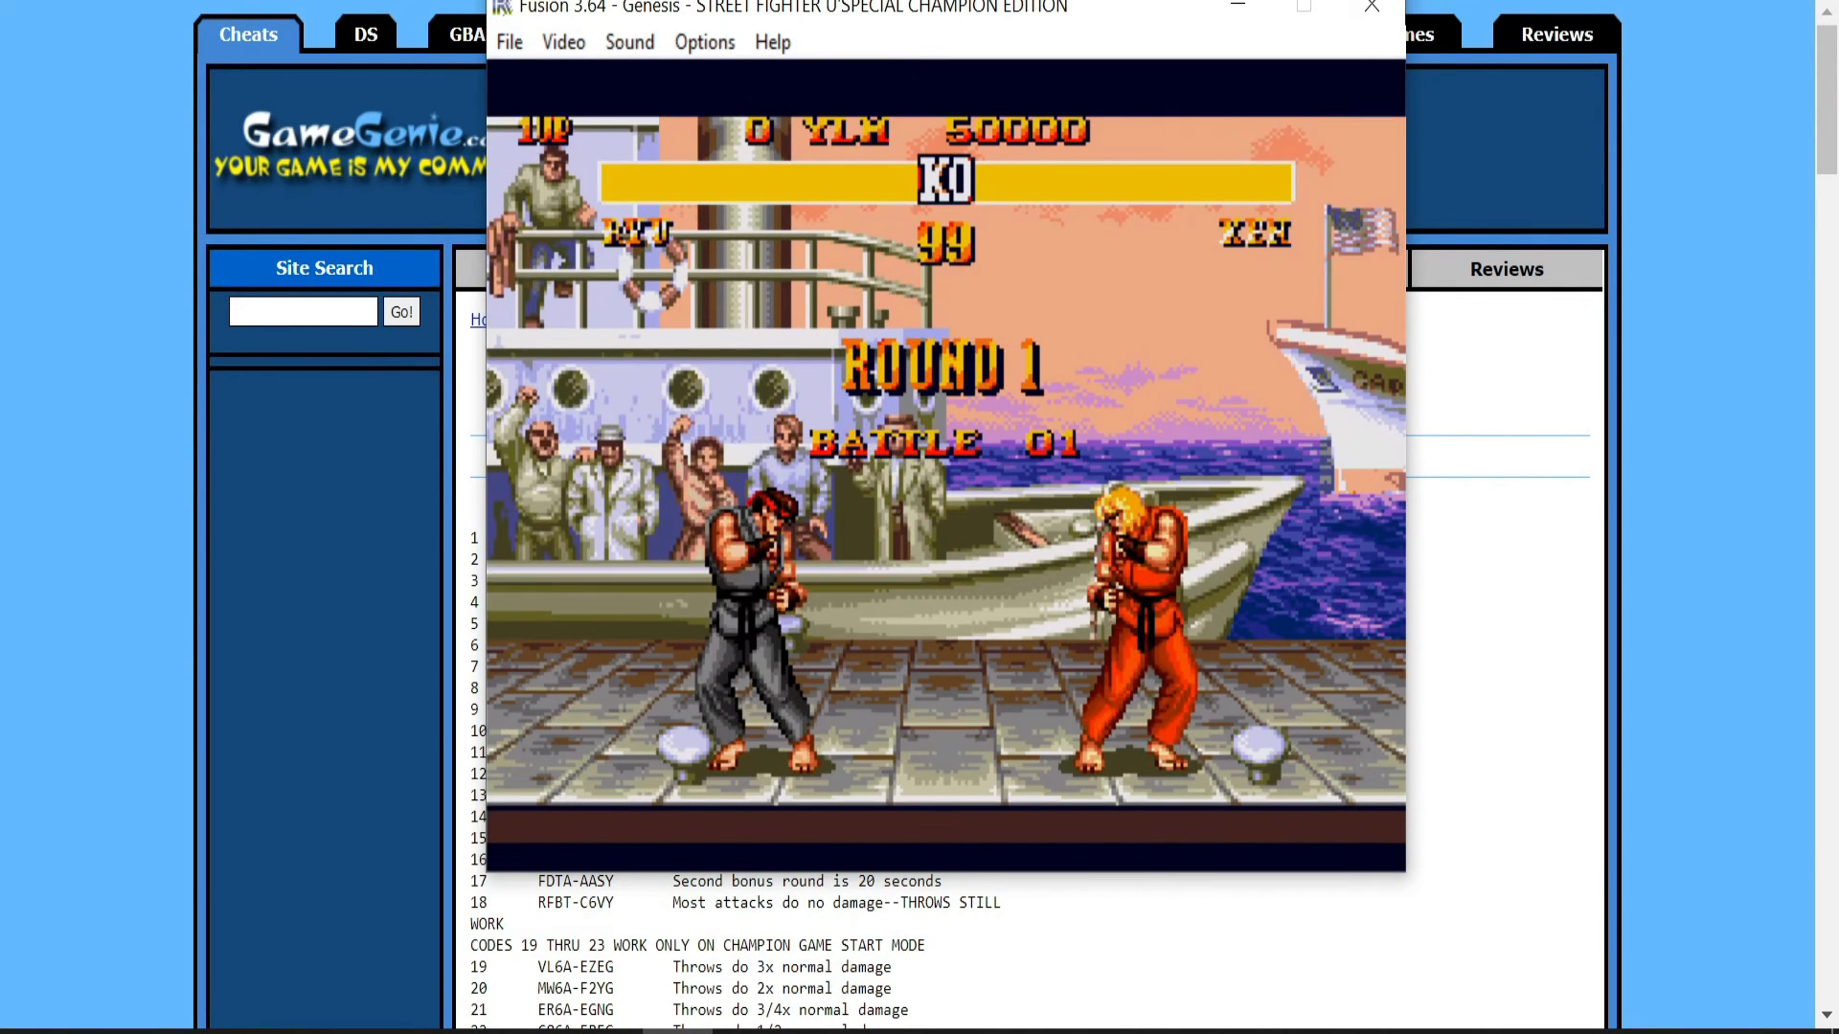
# - Play the first round as Ryu against Ken, jumping, moving and attacking to check his recolored sprite
pyautogui.press('Up')
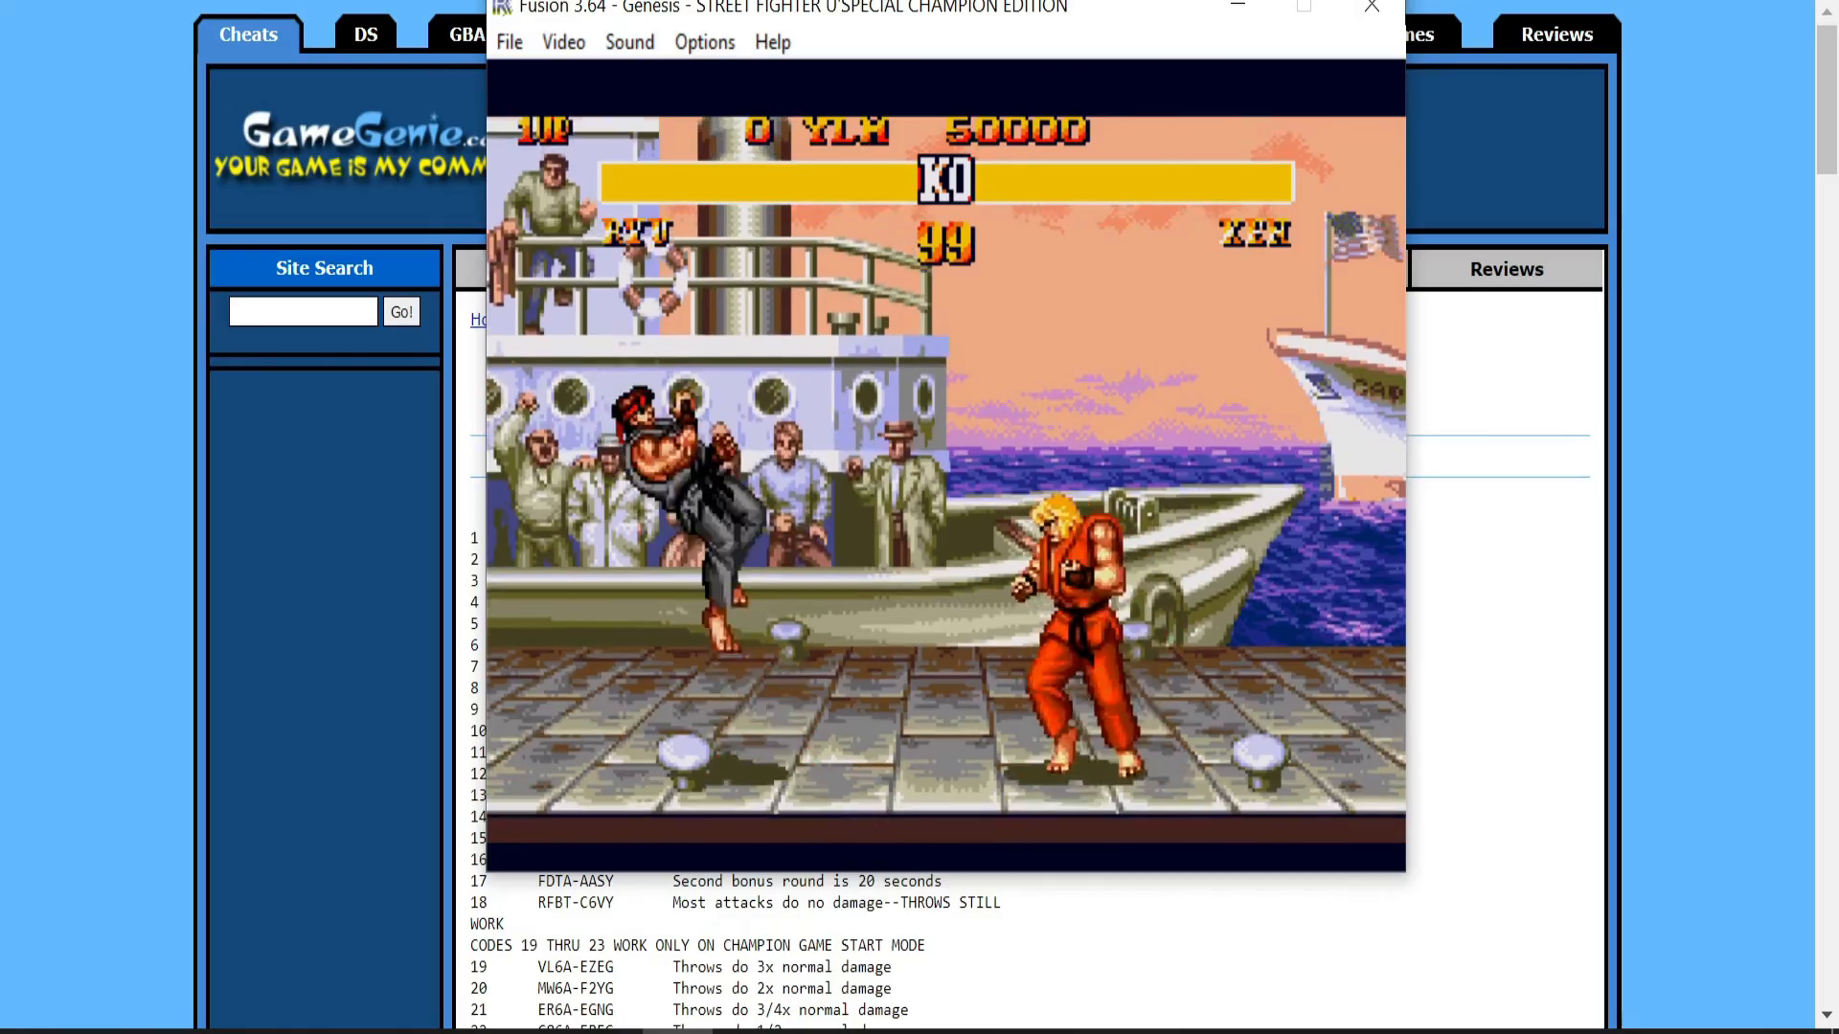
pyautogui.press('Right')
pyautogui.press('a')
pyautogui.press('Left')
pyautogui.press('a')
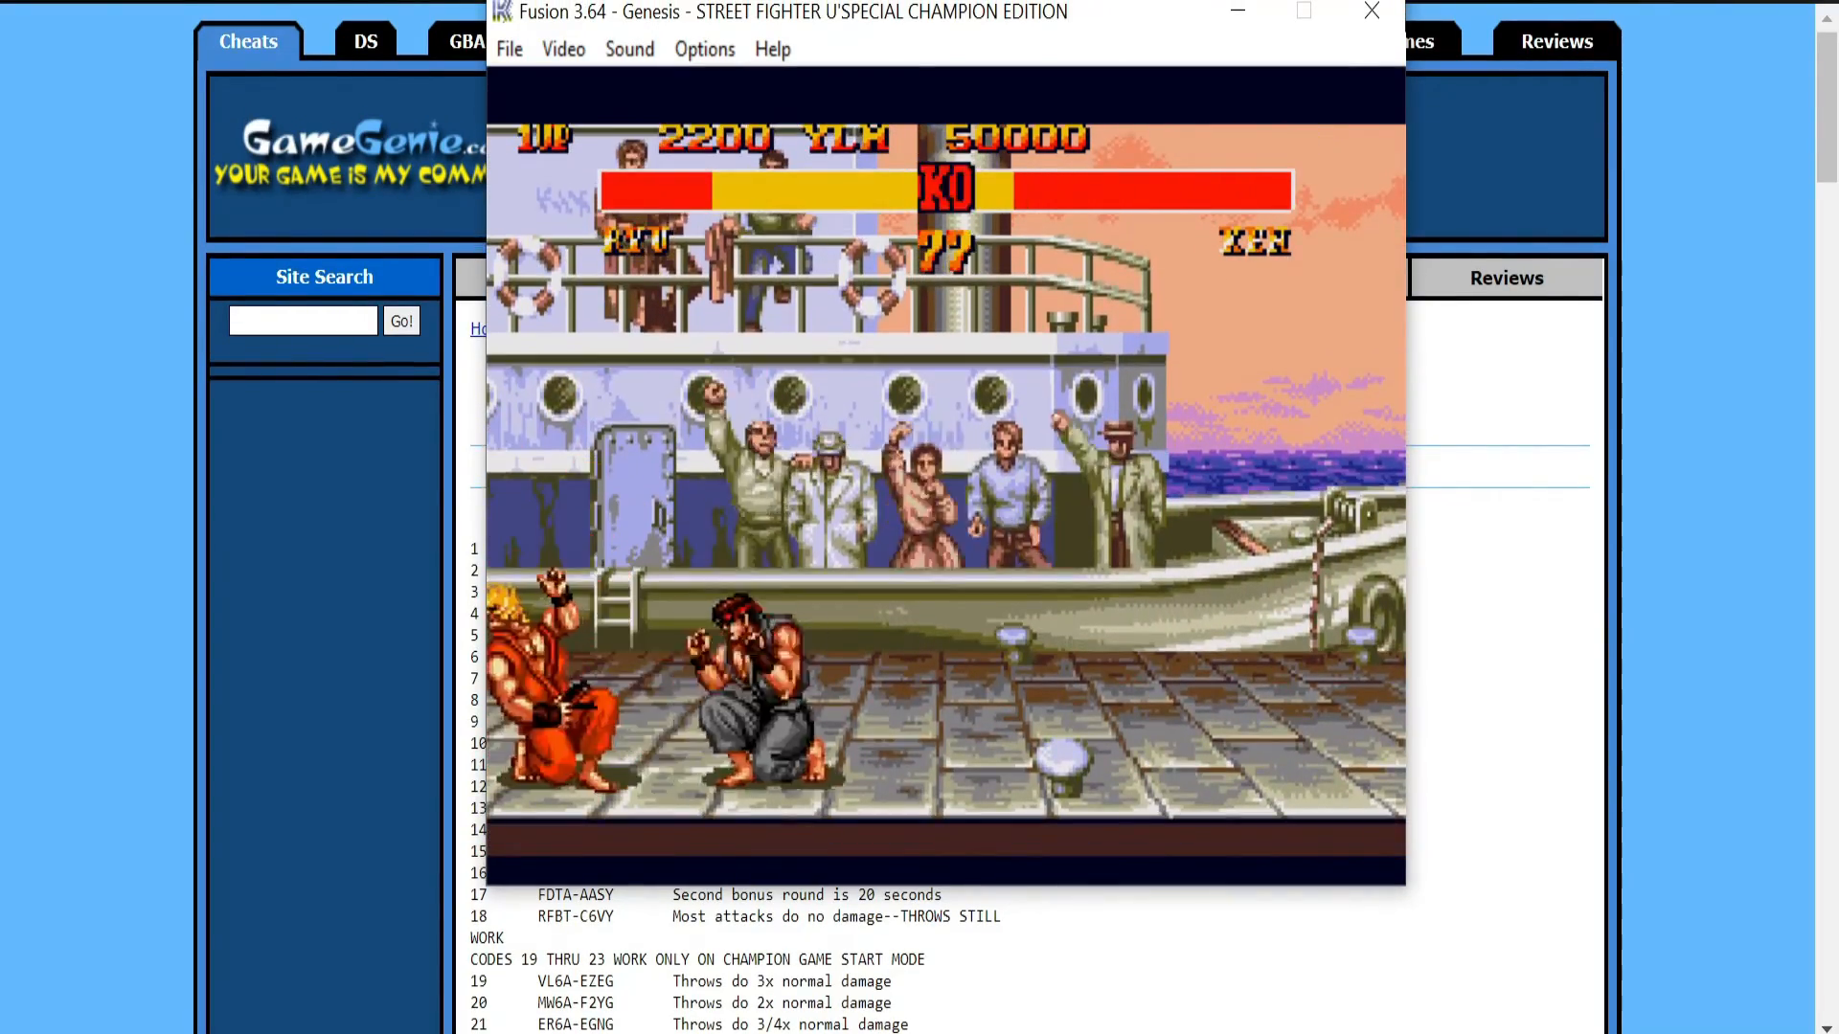
pyautogui.press('Up')
pyautogui.press('a')
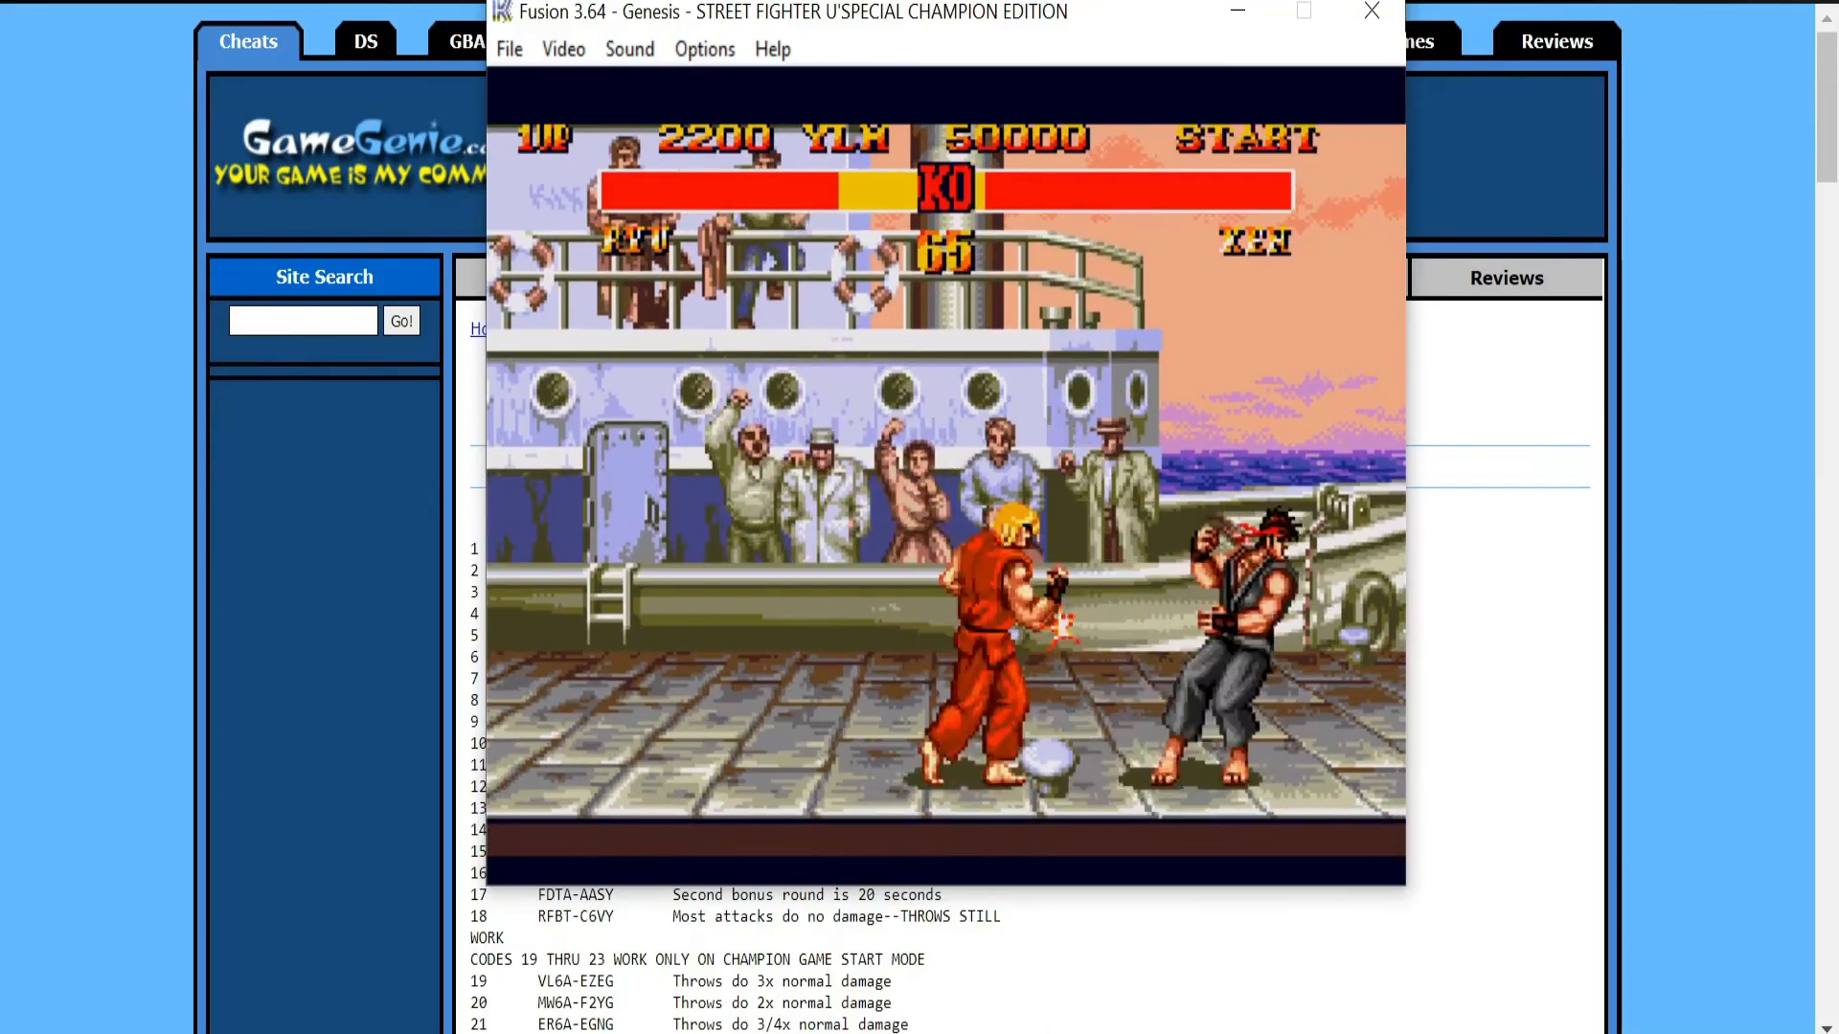